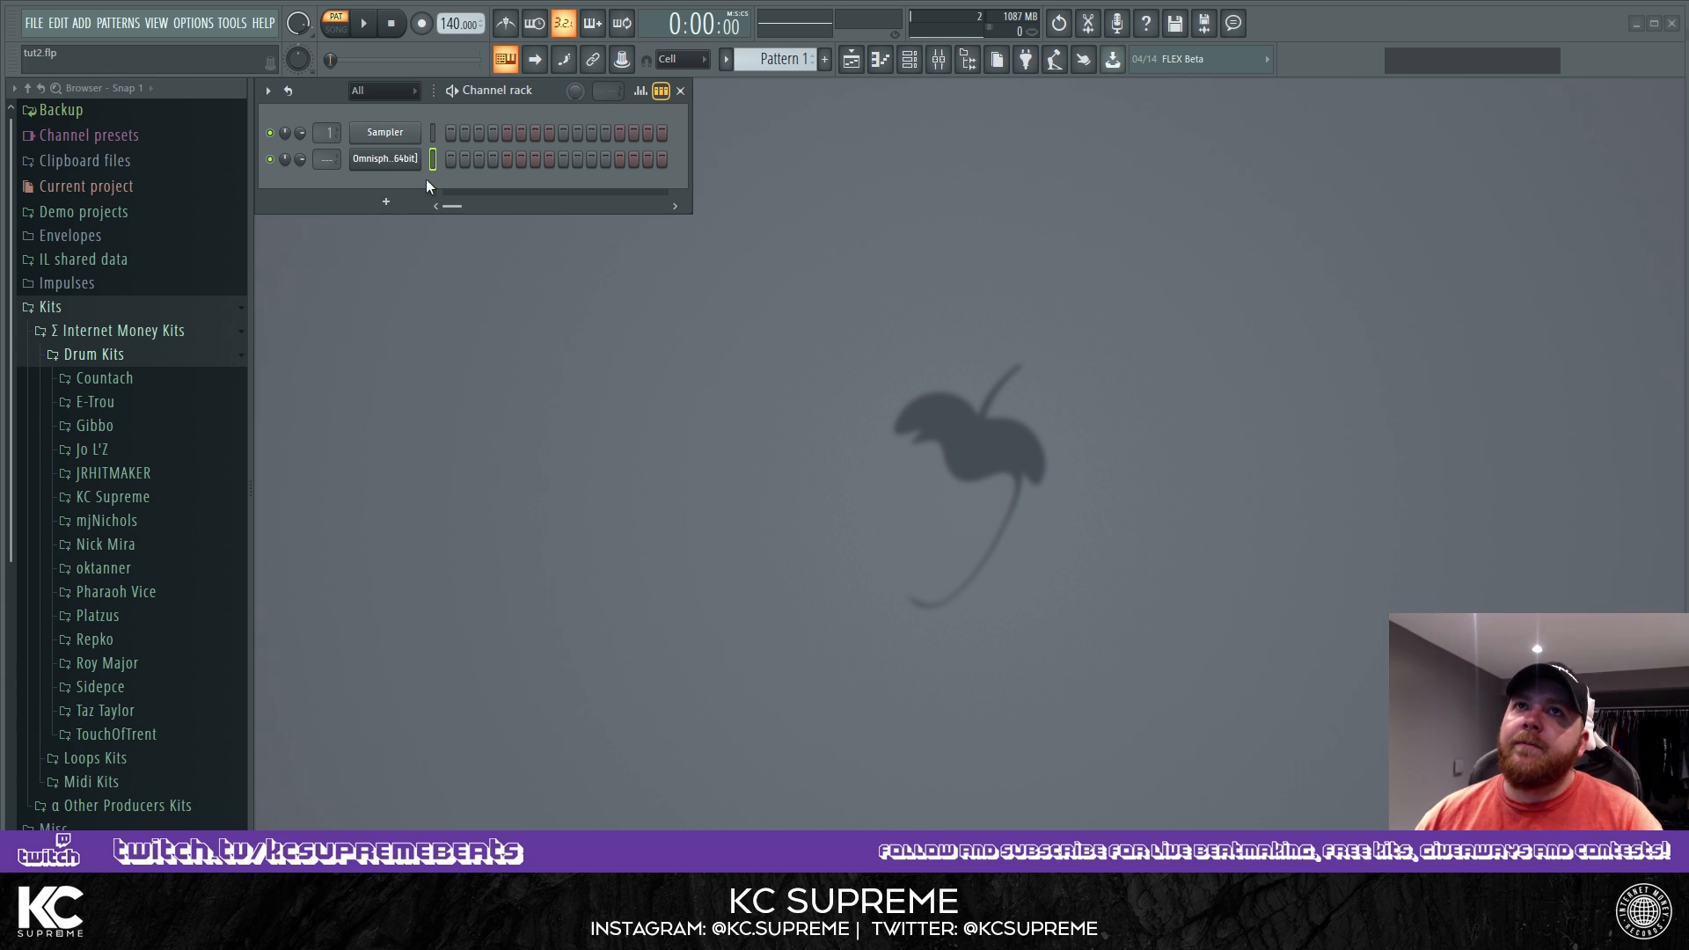
Open the piano roll of the Sampler channel.
{"action": "left_click", "coordinate": [433, 132]}
{"action": "right_click", "coordinate": [433, 132]}
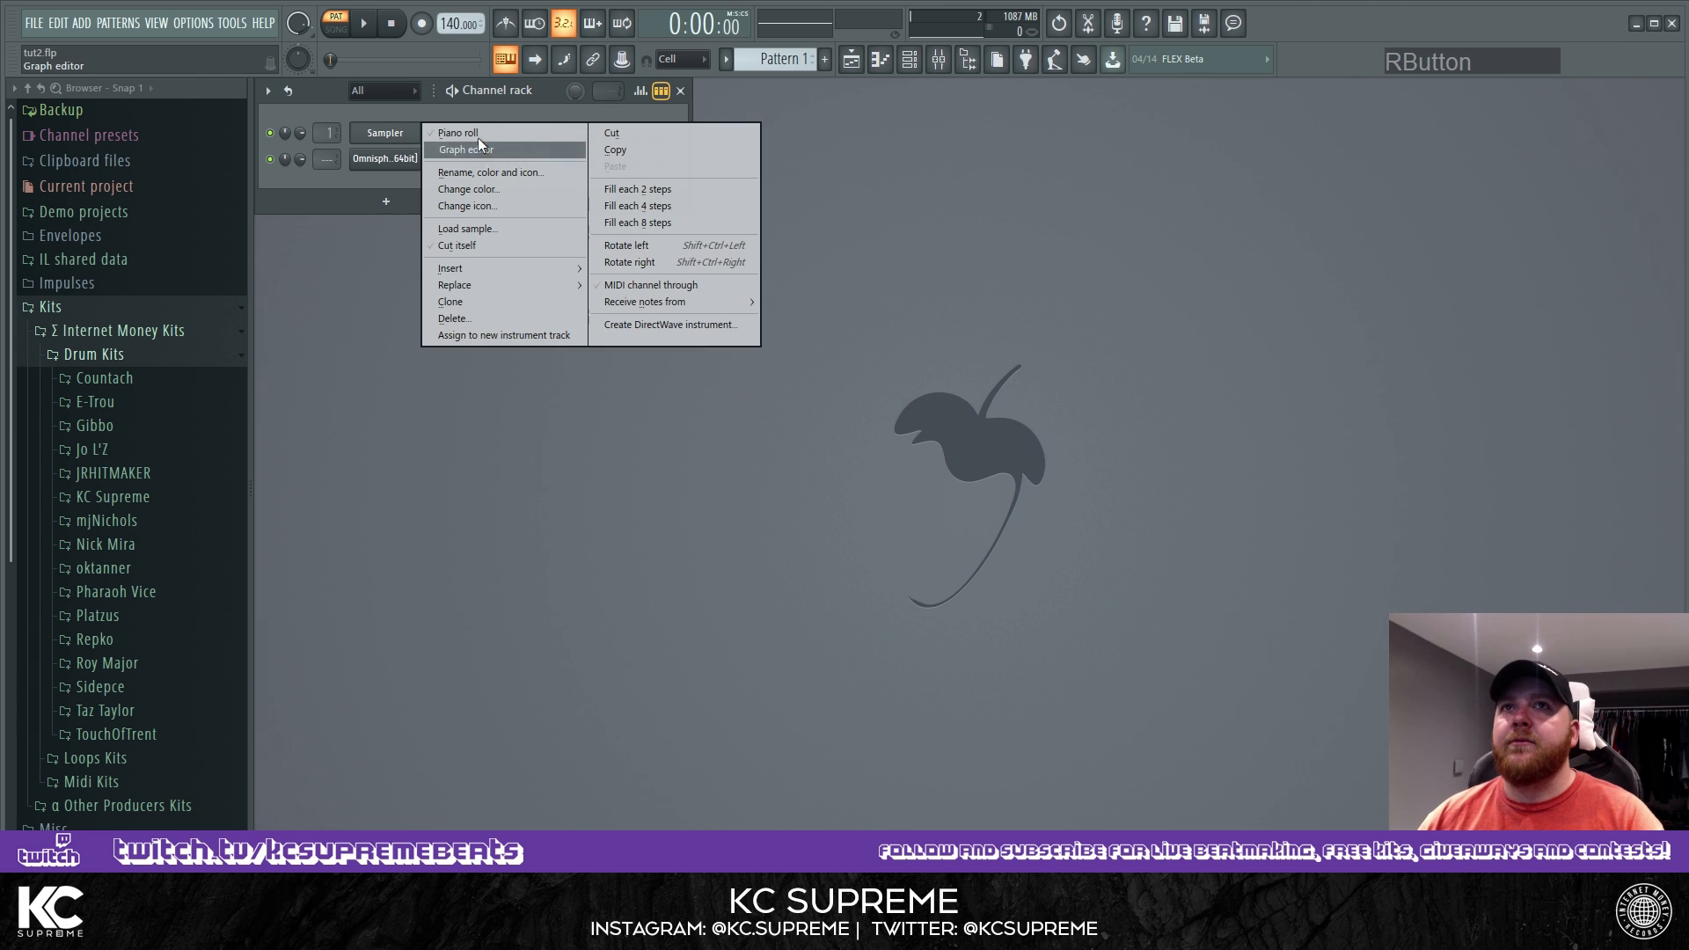
{"action": "left_click", "coordinate": [478, 137]}
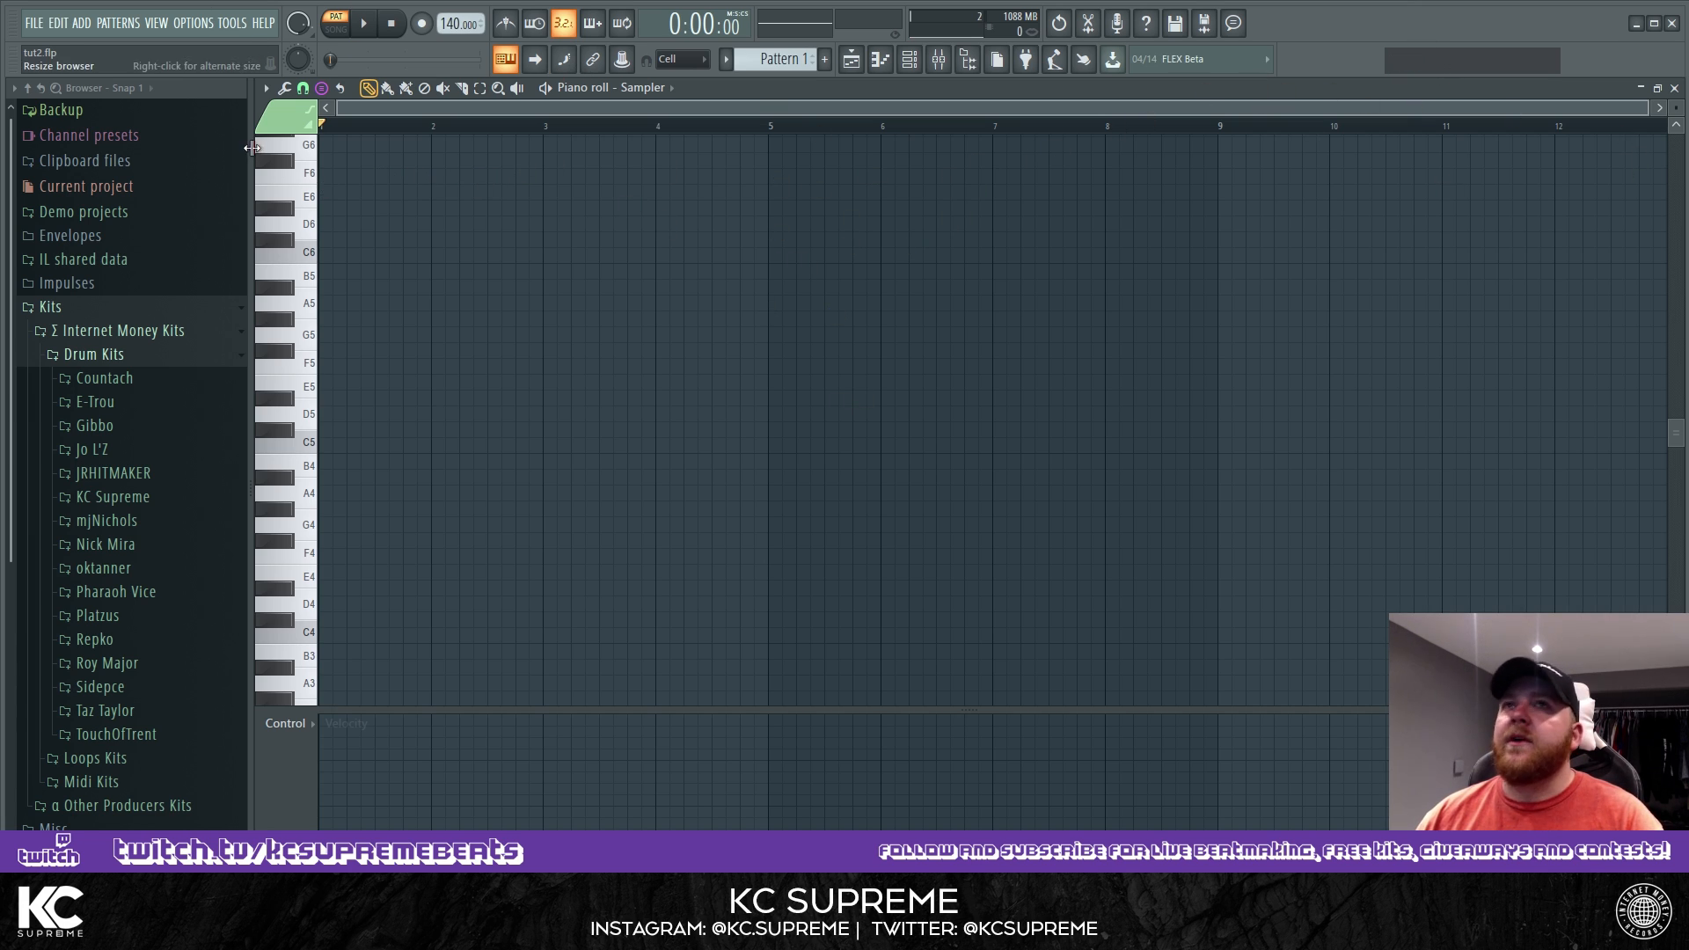
Choose the Minor Natural (Aeolian) scale stamp and turn off its Only one option.
{"action": "left_click", "coordinate": [321, 88]}
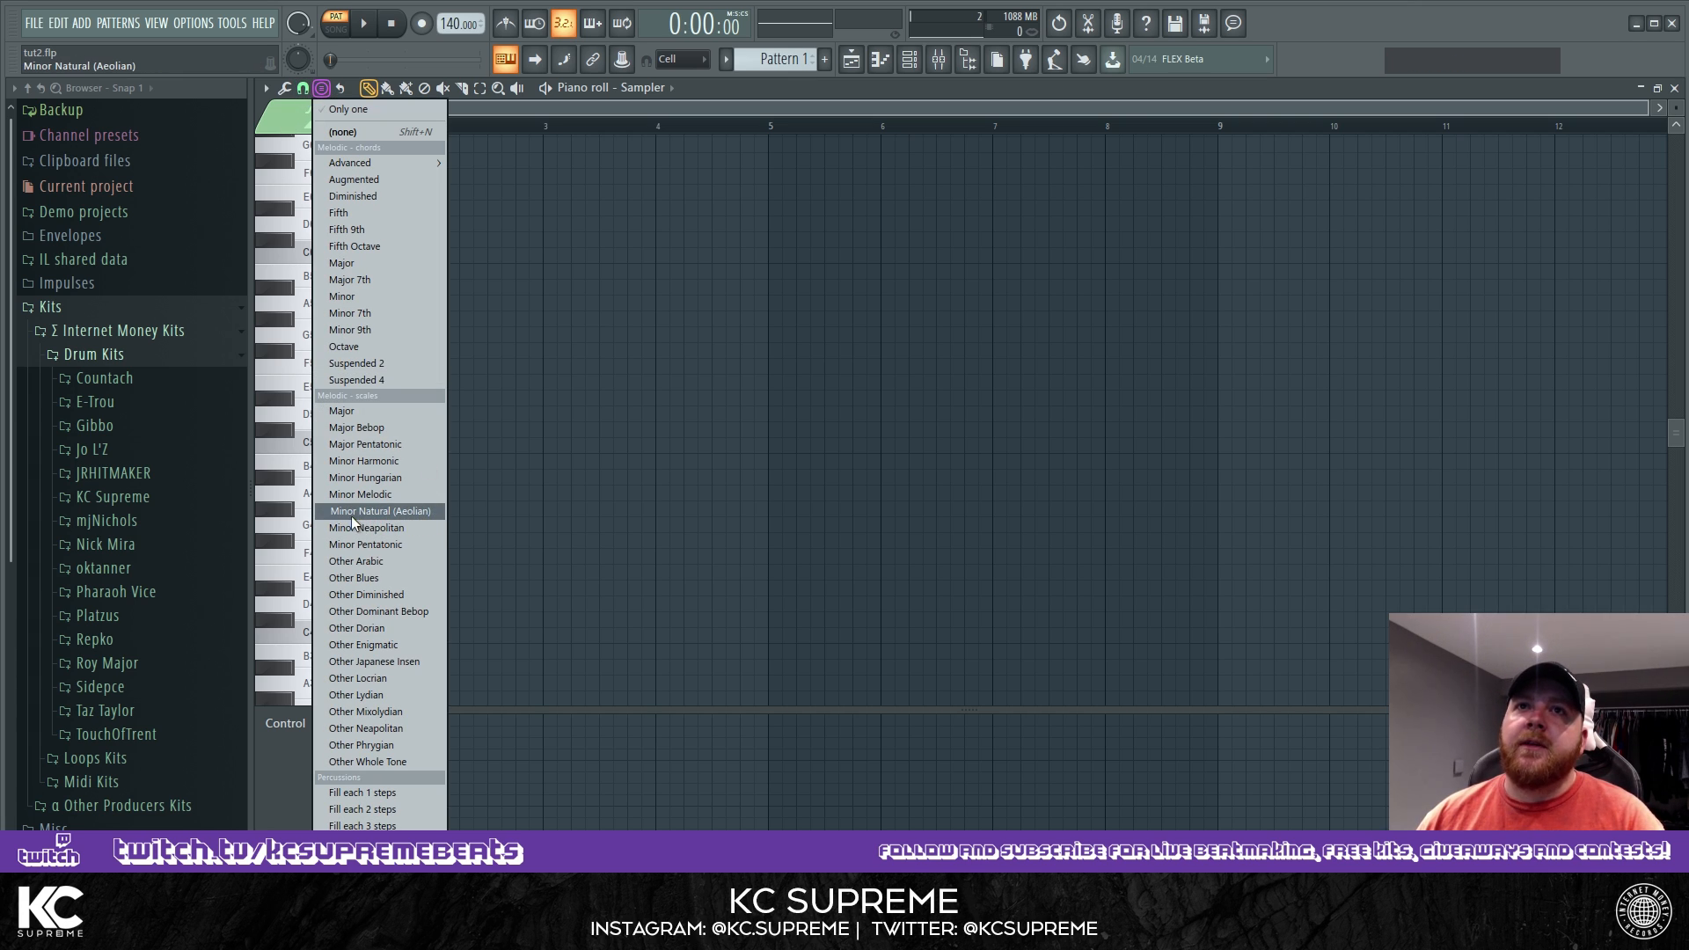
{"action": "left_click", "coordinate": [414, 511]}
{"action": "left_click", "coordinate": [321, 88]}
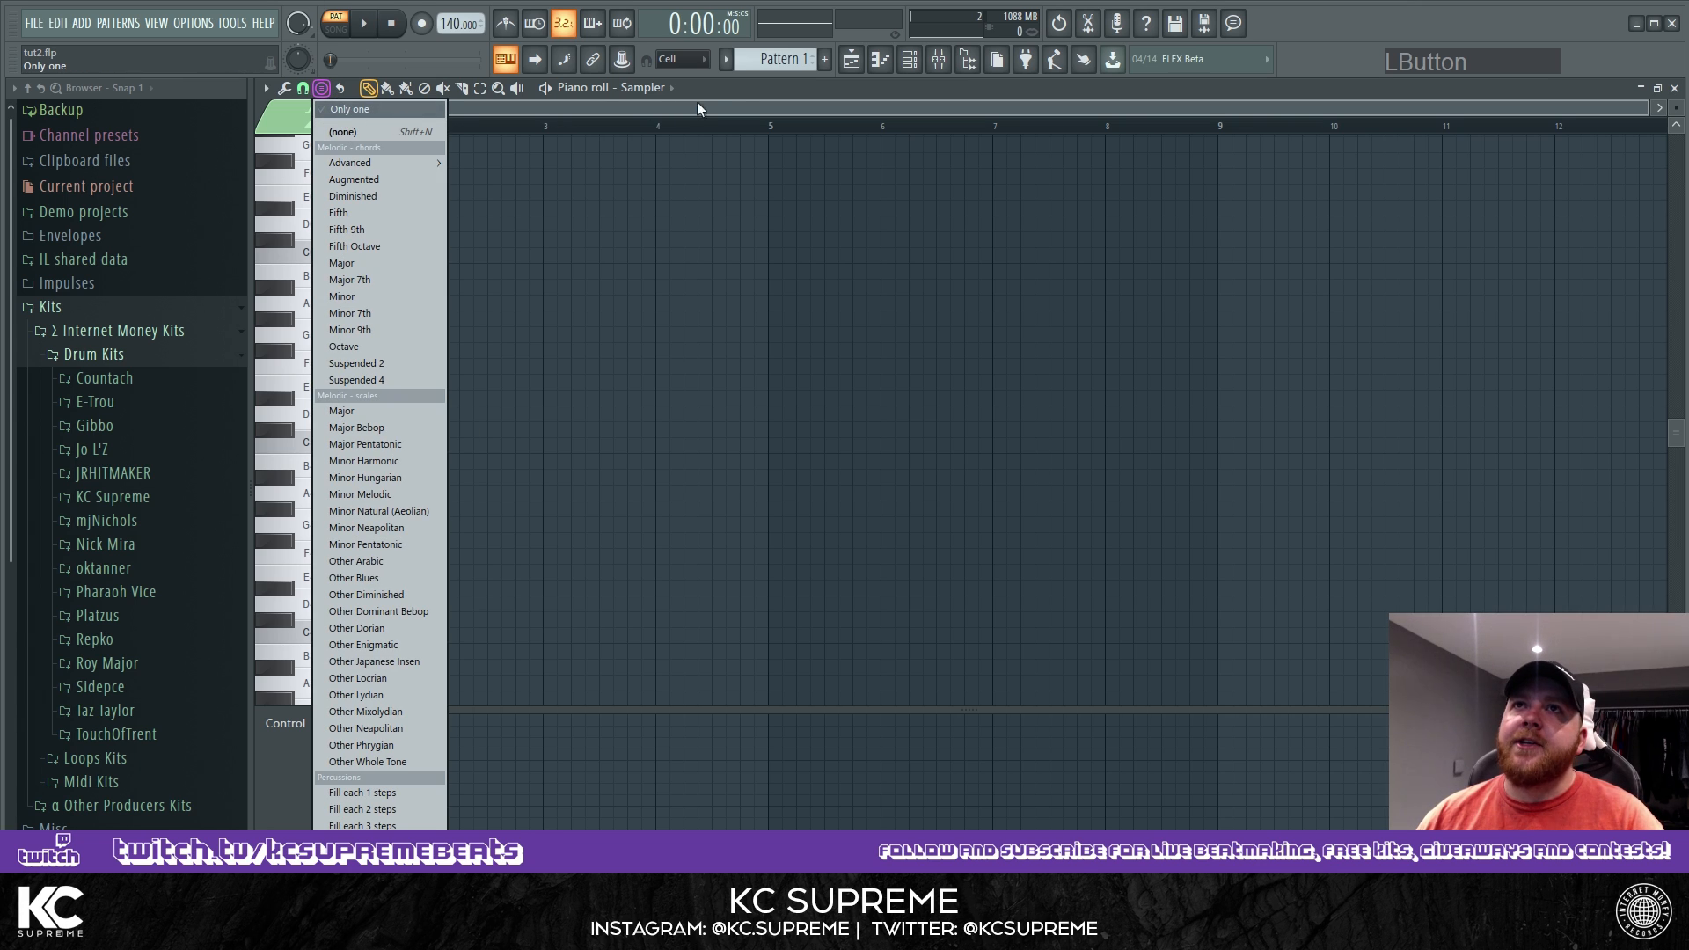
{"action": "left_click", "coordinate": [343, 112]}
Stamp the natural minor scale on D in every octave from D2 up to D8 at the start of bar 1.
{"action": "scroll", "coordinate": [307, 543], "scroll_direction": "down", "scroll_amount": 3}
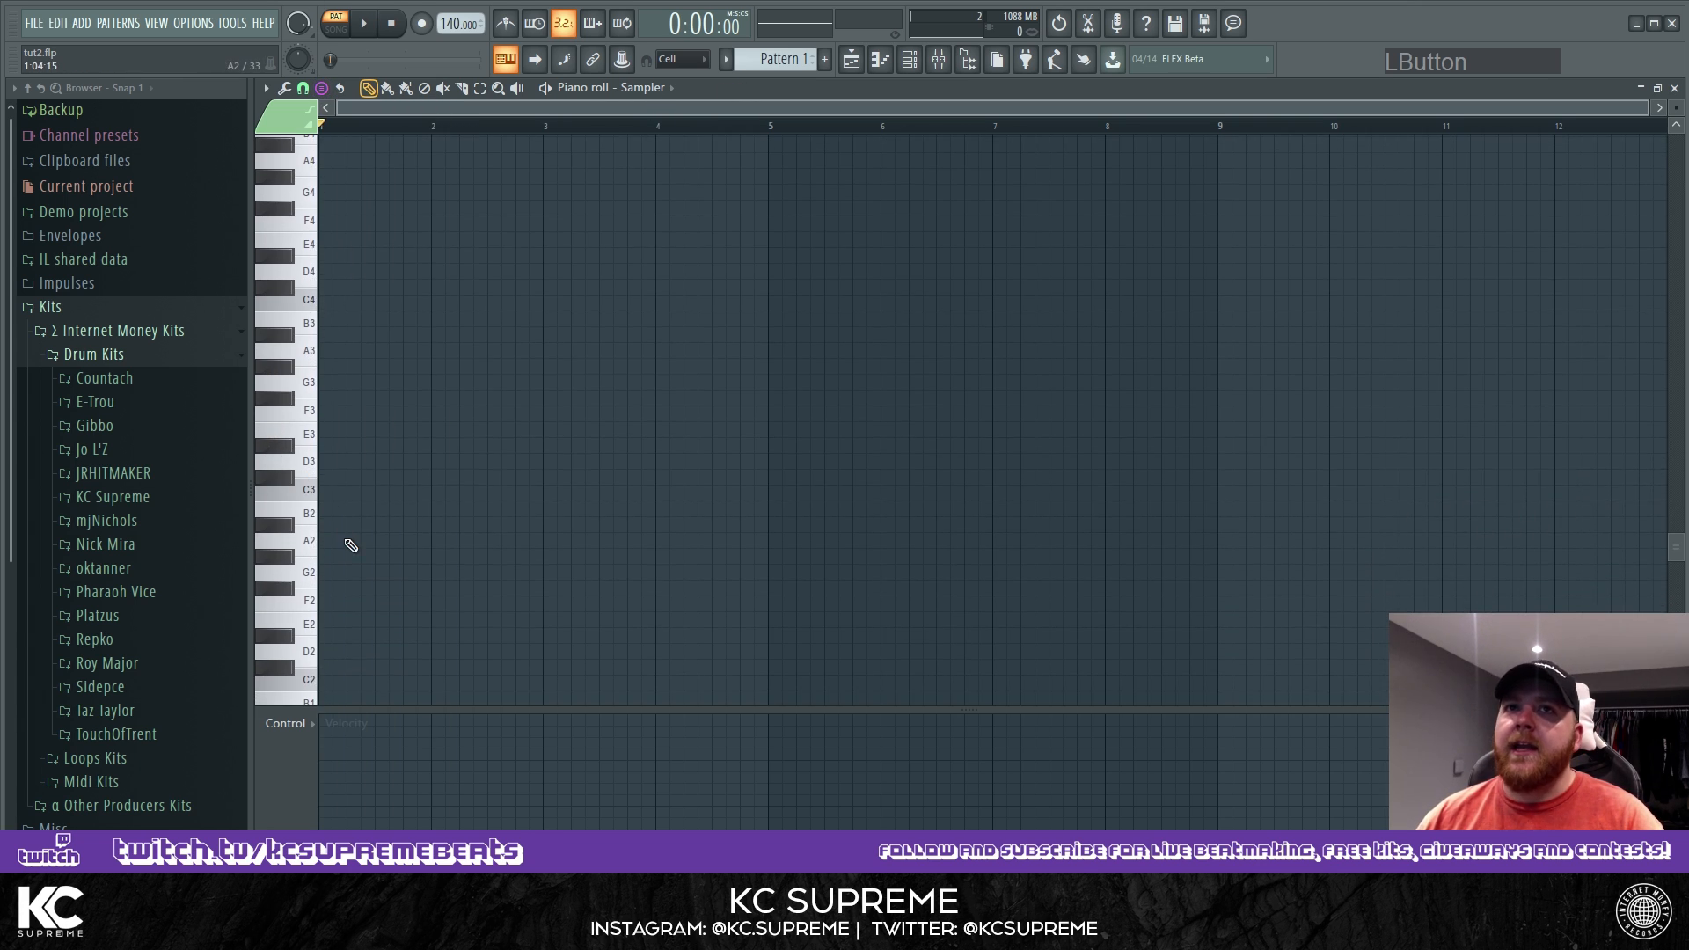
{"action": "scroll", "coordinate": [380, 609], "scroll_direction": "down", "scroll_amount": 3}
{"action": "scroll", "coordinate": [373, 605], "scroll_direction": "down", "scroll_amount": 1}
{"action": "scroll", "coordinate": [357, 616], "scroll_direction": "down", "scroll_amount": 1}
{"action": "left_click", "coordinate": [323, 602]}
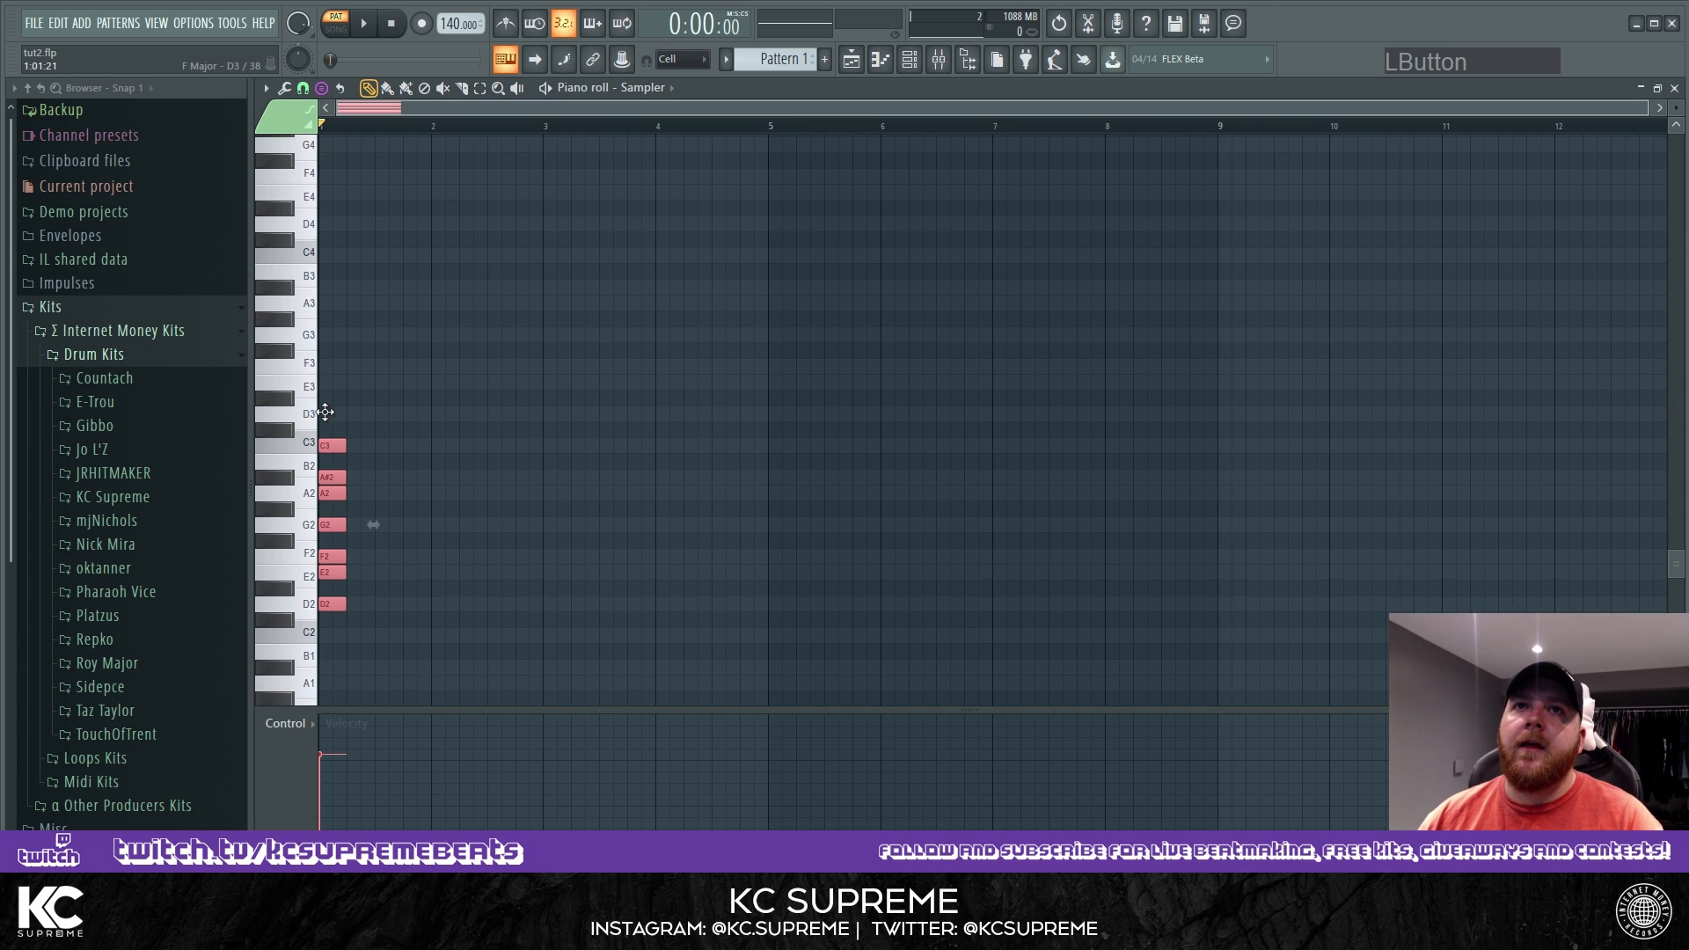
{"action": "left_click", "coordinate": [326, 415]}
{"action": "scroll", "coordinate": [353, 475], "scroll_direction": "up", "scroll_amount": 6}
{"action": "left_click", "coordinate": [328, 417]}
{"action": "scroll", "coordinate": [372, 494], "scroll_direction": "up", "scroll_amount": 6}
{"action": "left_click", "coordinate": [324, 417]}
{"action": "scroll", "coordinate": [337, 438], "scroll_direction": "up", "scroll_amount": 5}
{"action": "left_click", "coordinate": [337, 385]}
{"action": "scroll", "coordinate": [336, 405], "scroll_direction": "up", "scroll_amount": 5}
{"action": "left_click", "coordinate": [333, 413]}
{"action": "scroll", "coordinate": [338, 387], "scroll_direction": "up", "scroll_amount": 3}
{"action": "left_click", "coordinate": [339, 367]}
{"action": "scroll", "coordinate": [527, 510], "scroll_direction": "down", "scroll_amount": 16}
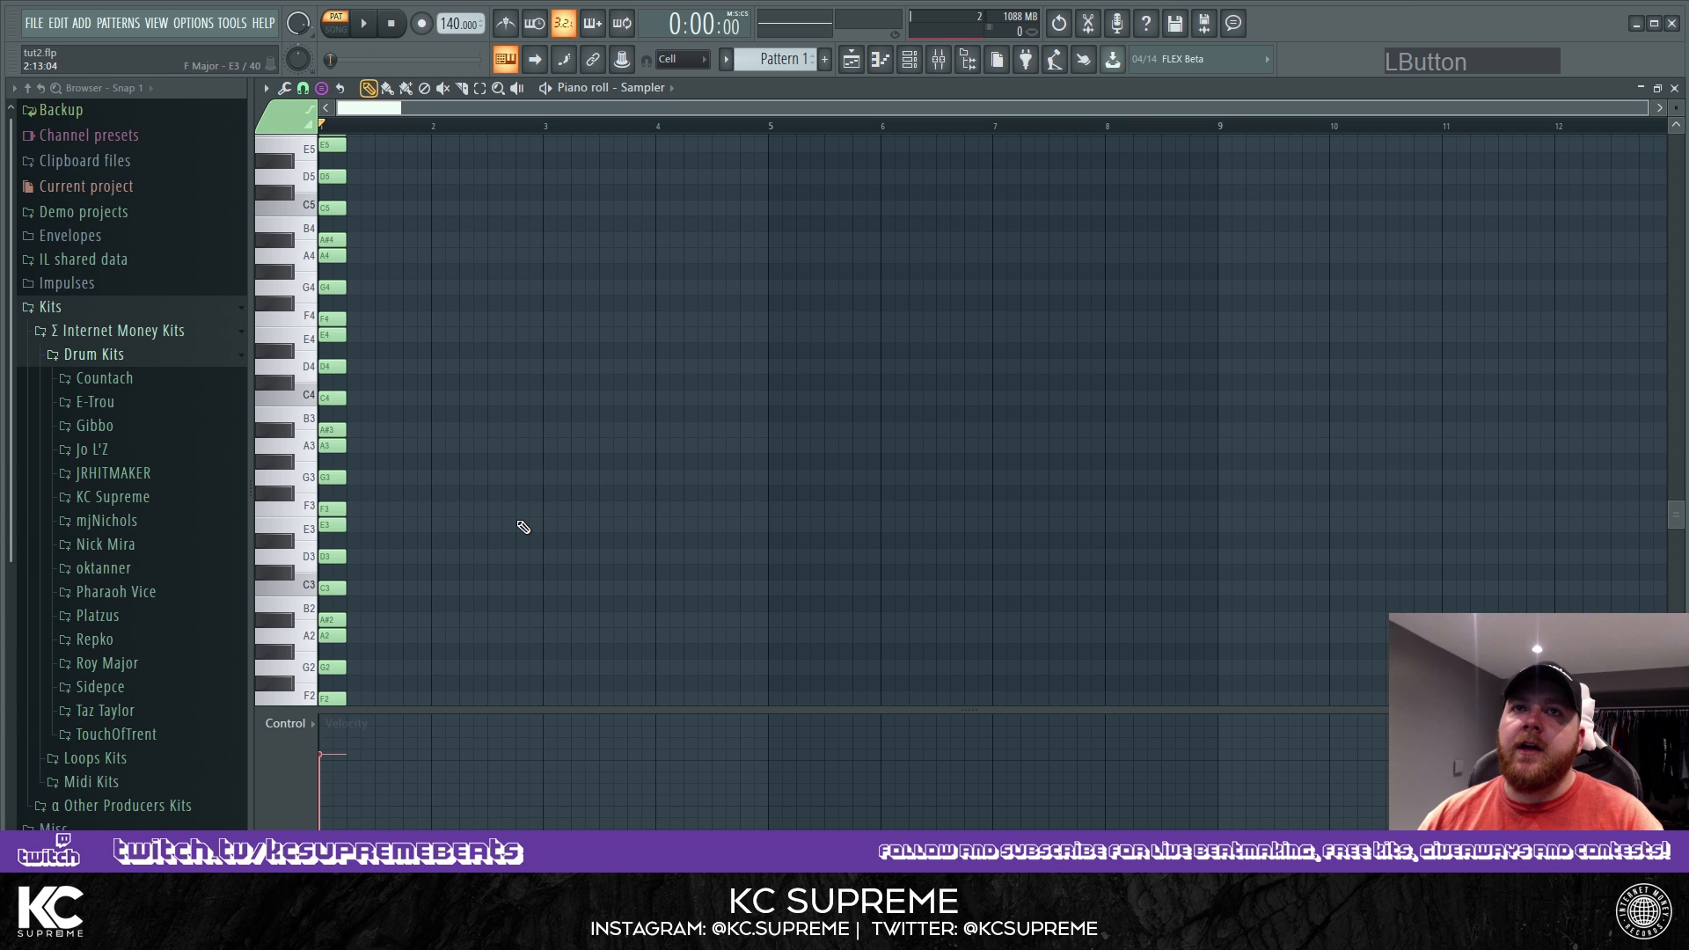
Lengthen all the stamped scale notes to eight bars, ending at bar 9, and deselect them.
{"action": "key", "text": "ctrl+a"}
{"action": "left_click_drag", "start_coordinate": [346, 366], "coordinate": [1211, 473]}
{"action": "scroll", "coordinate": [445, 490], "scroll_direction": "up", "scroll_amount": 16}
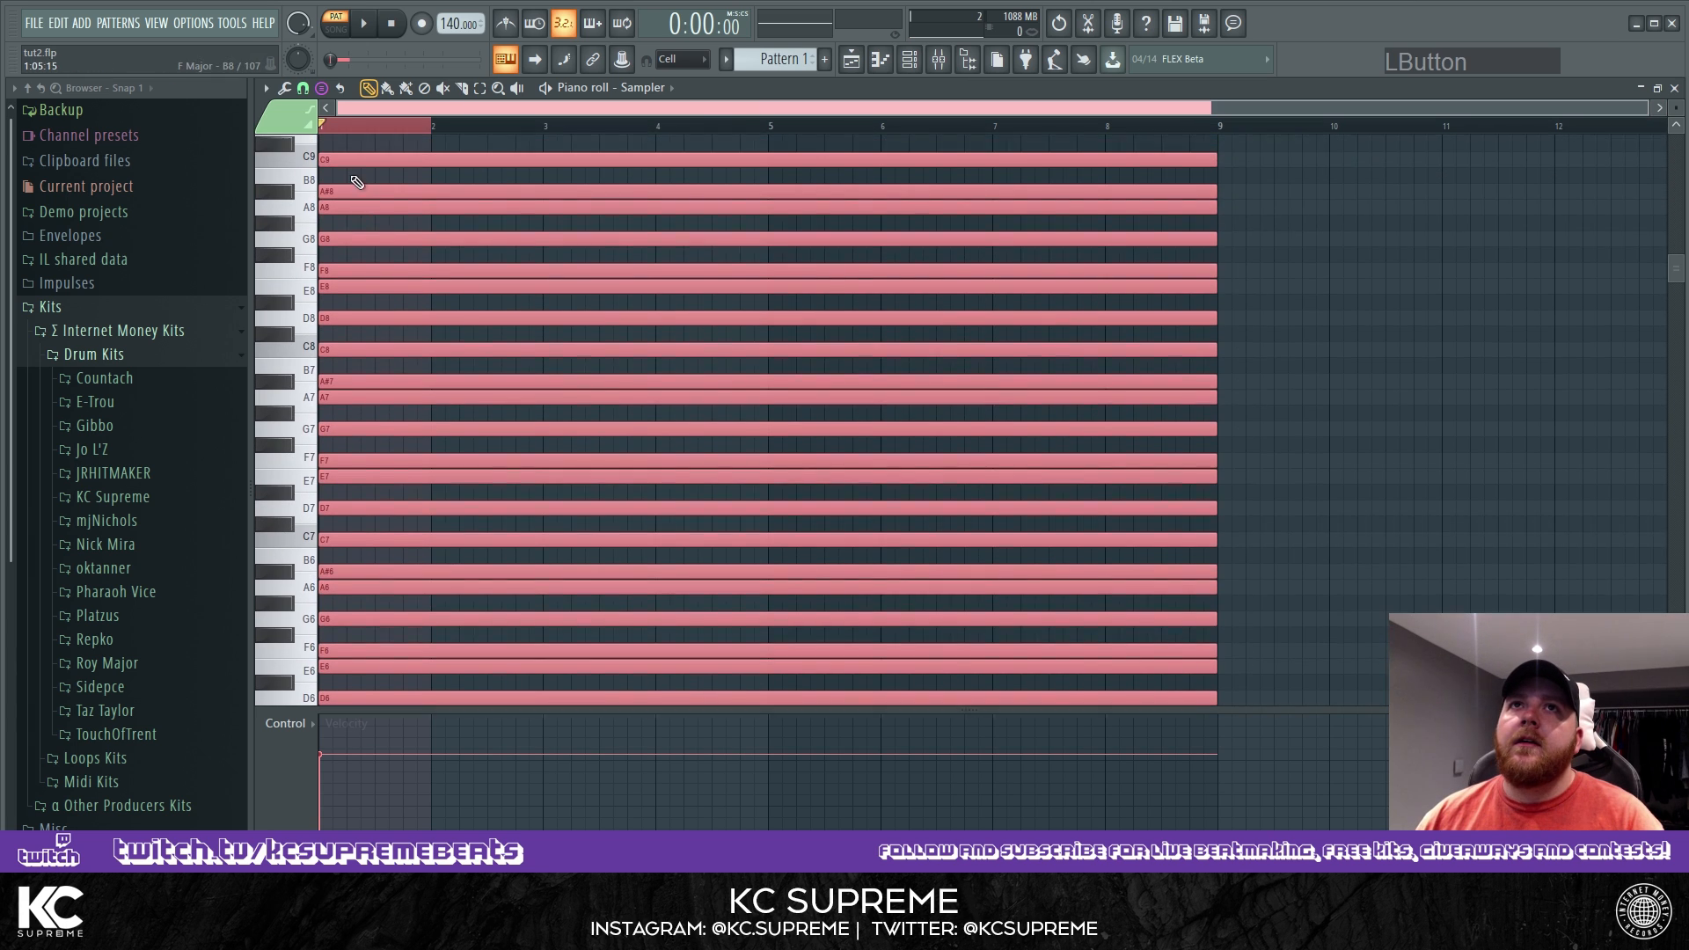
{"action": "left_click", "coordinate": [326, 130]}
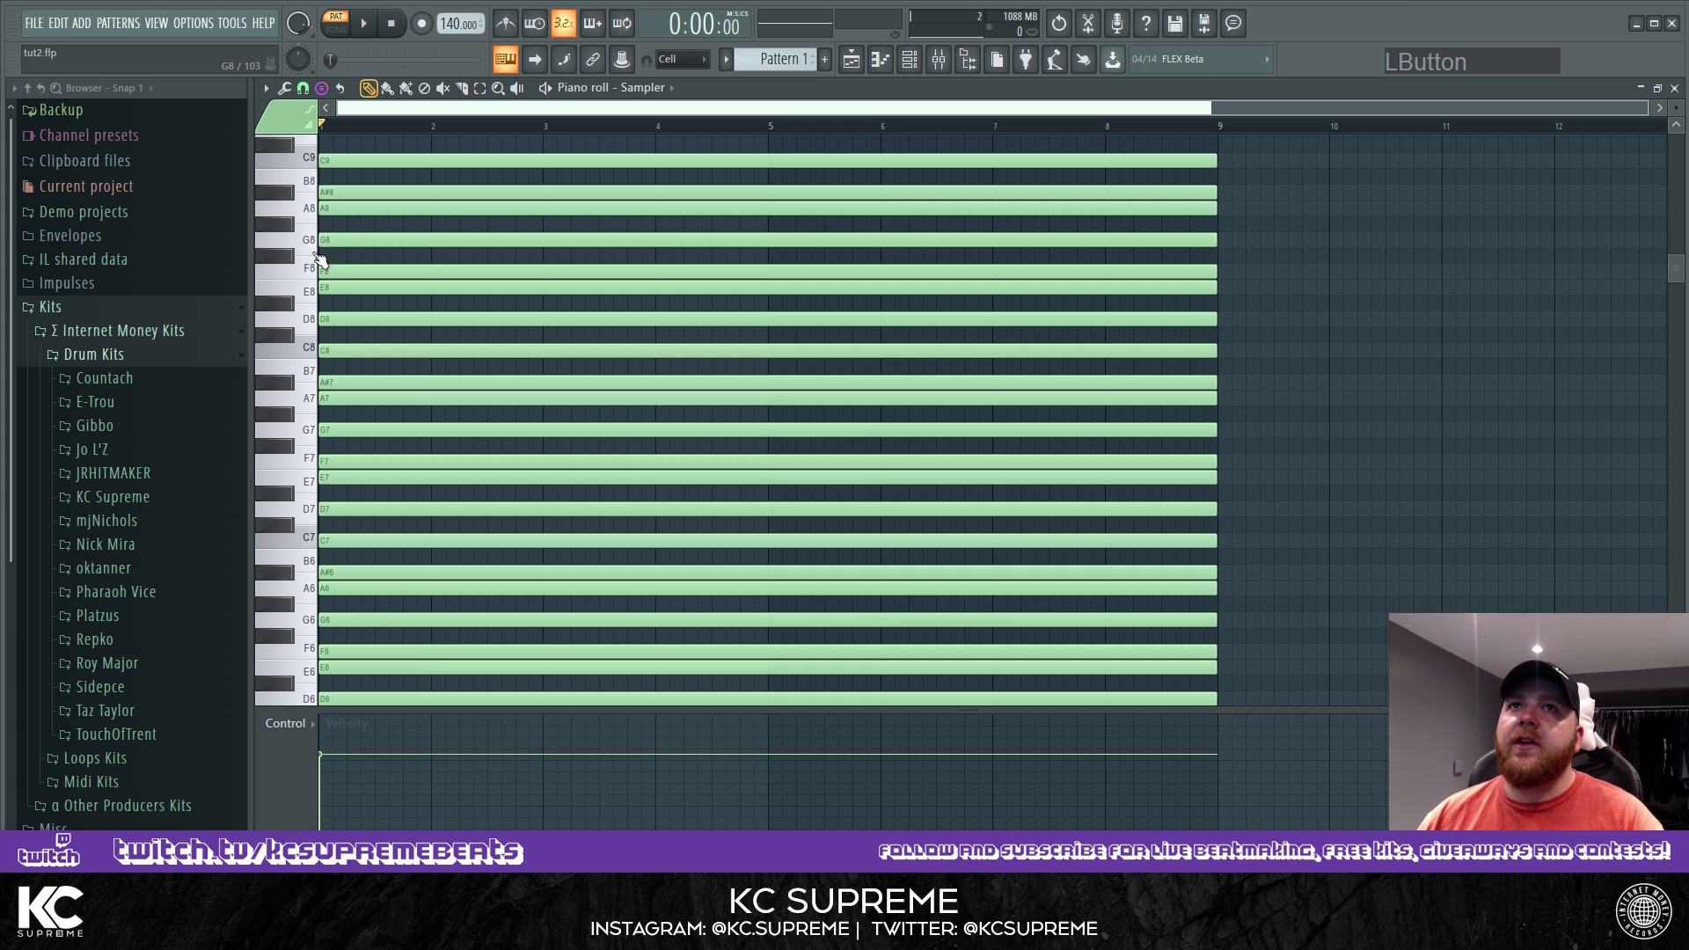
Try the Root notes key labels in the piano roll and switch the labels back to All notes.
{"action": "left_click", "coordinate": [265, 88]}
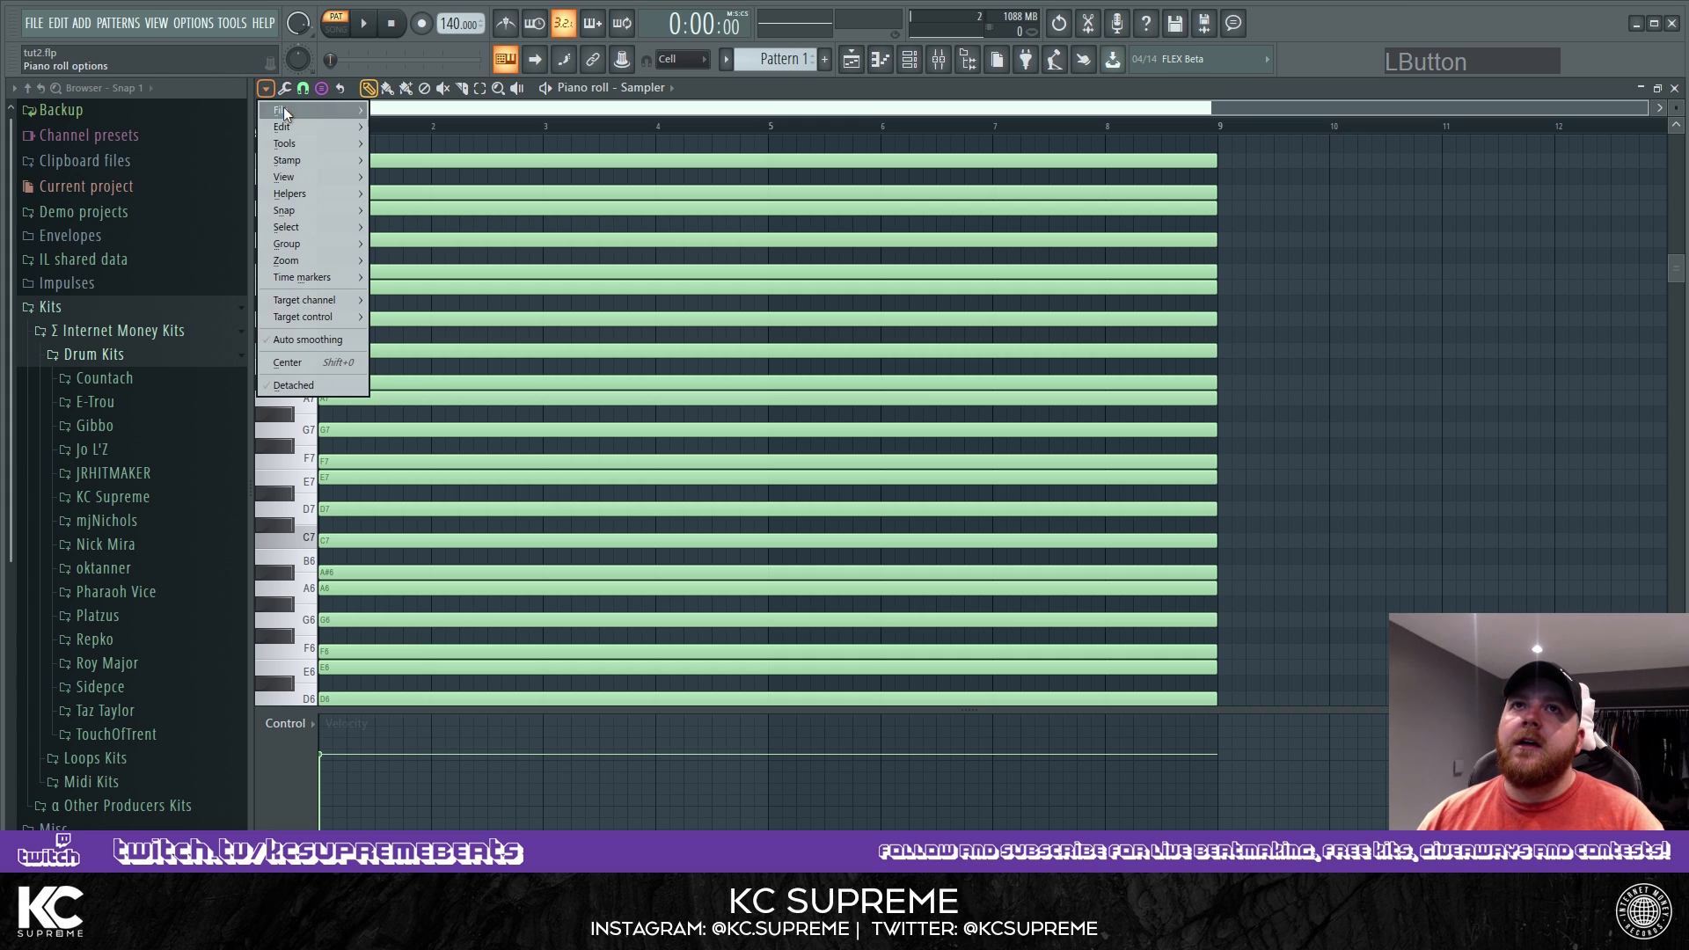
{"action": "mouse_move", "coordinate": [313, 178]}
{"action": "mouse_move", "coordinate": [484, 401]}
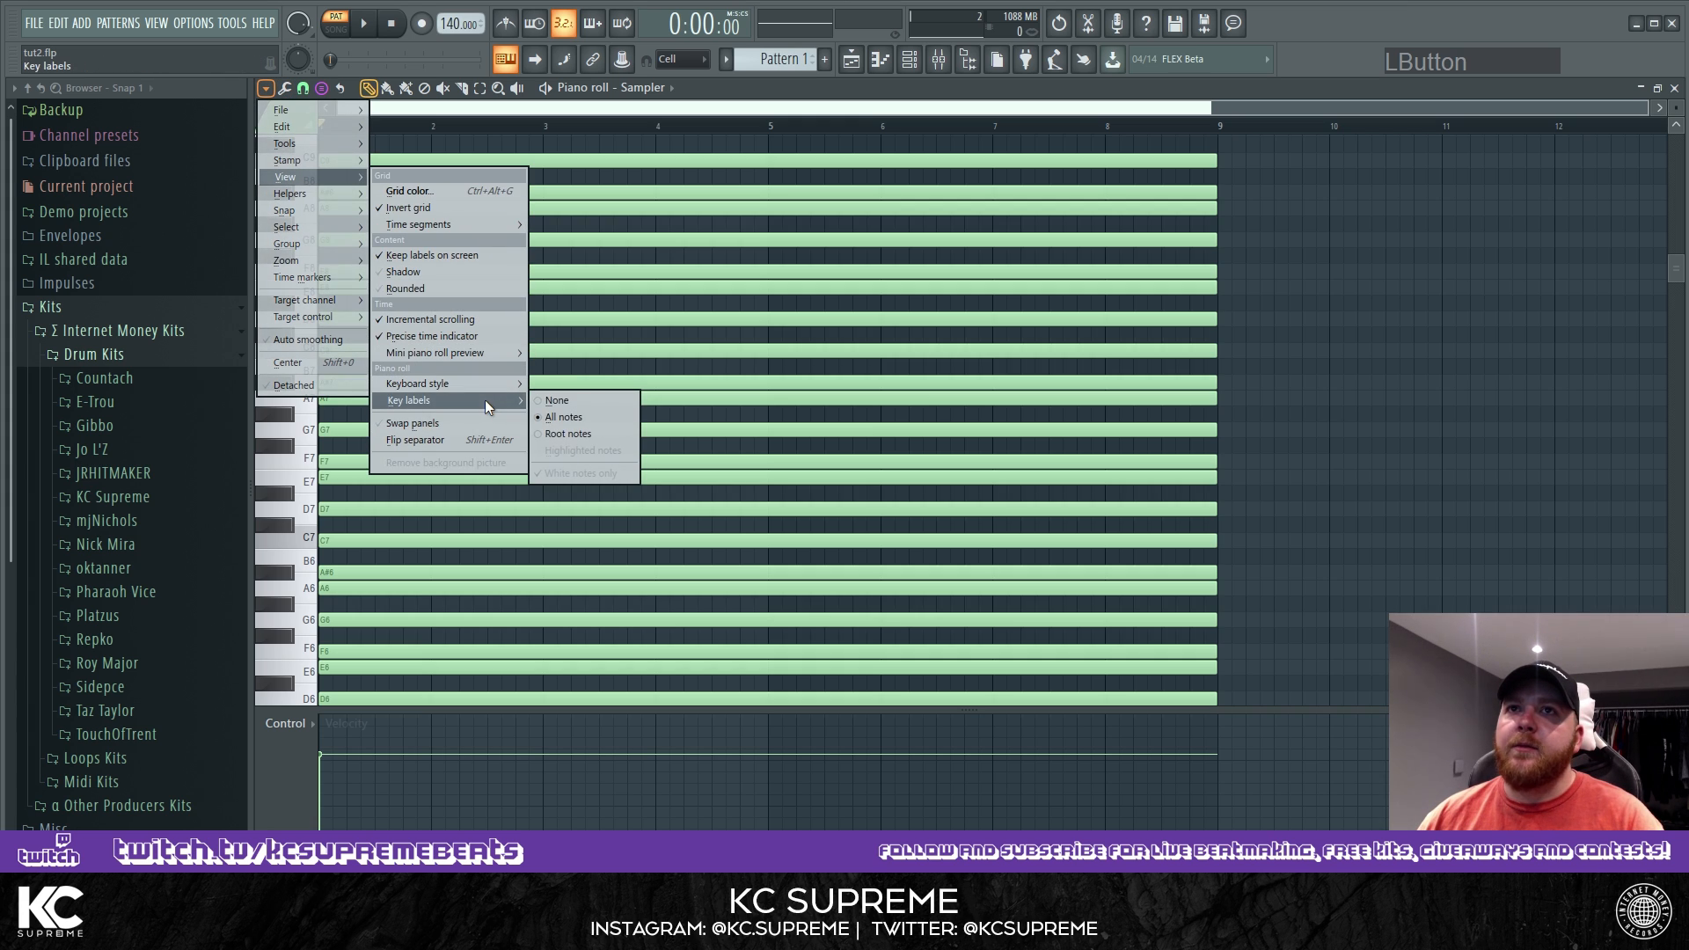
{"action": "left_click", "coordinate": [577, 432]}
{"action": "left_click", "coordinate": [265, 88]}
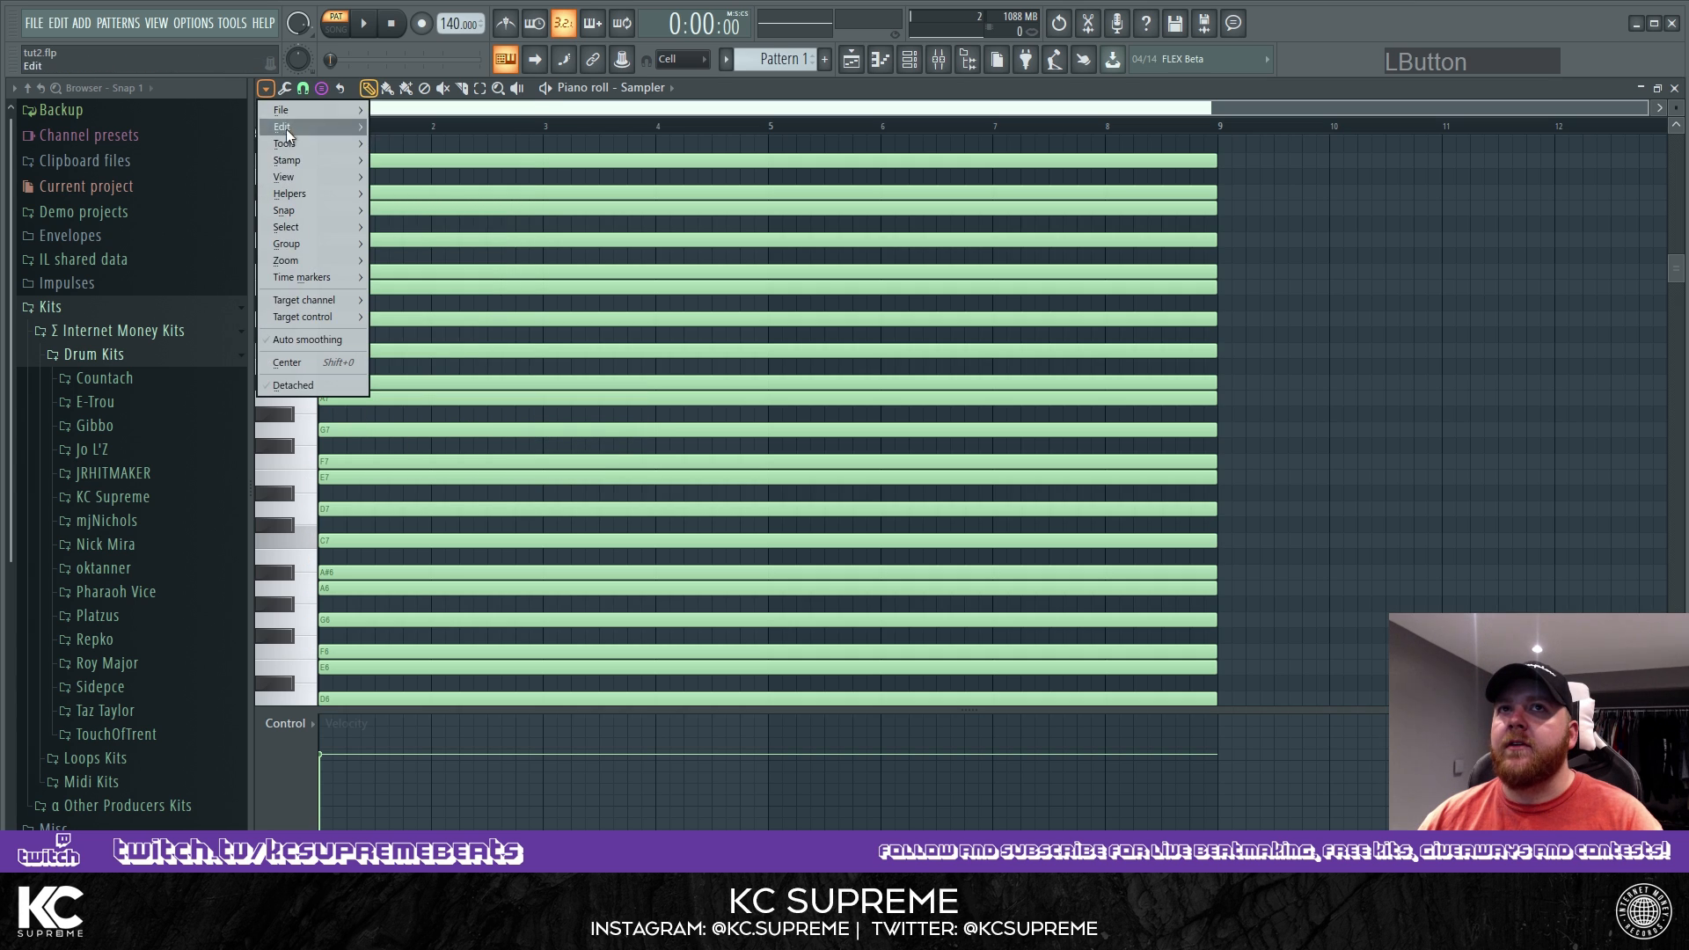
{"action": "mouse_move", "coordinate": [299, 182]}
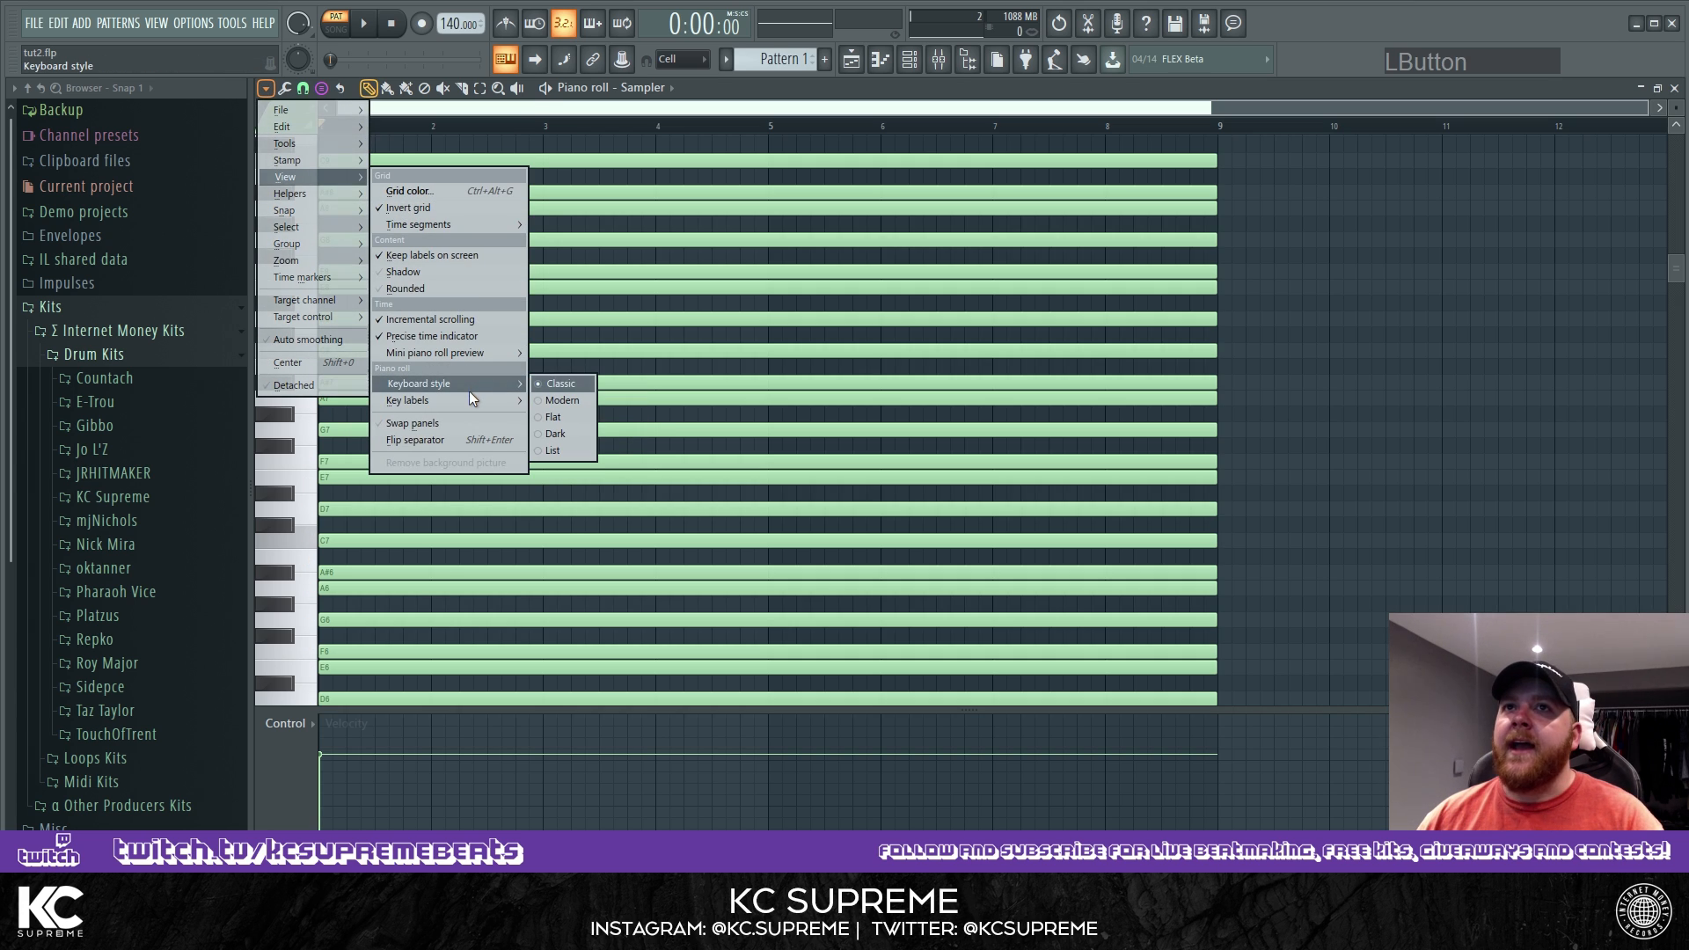
{"action": "mouse_move", "coordinate": [468, 397]}
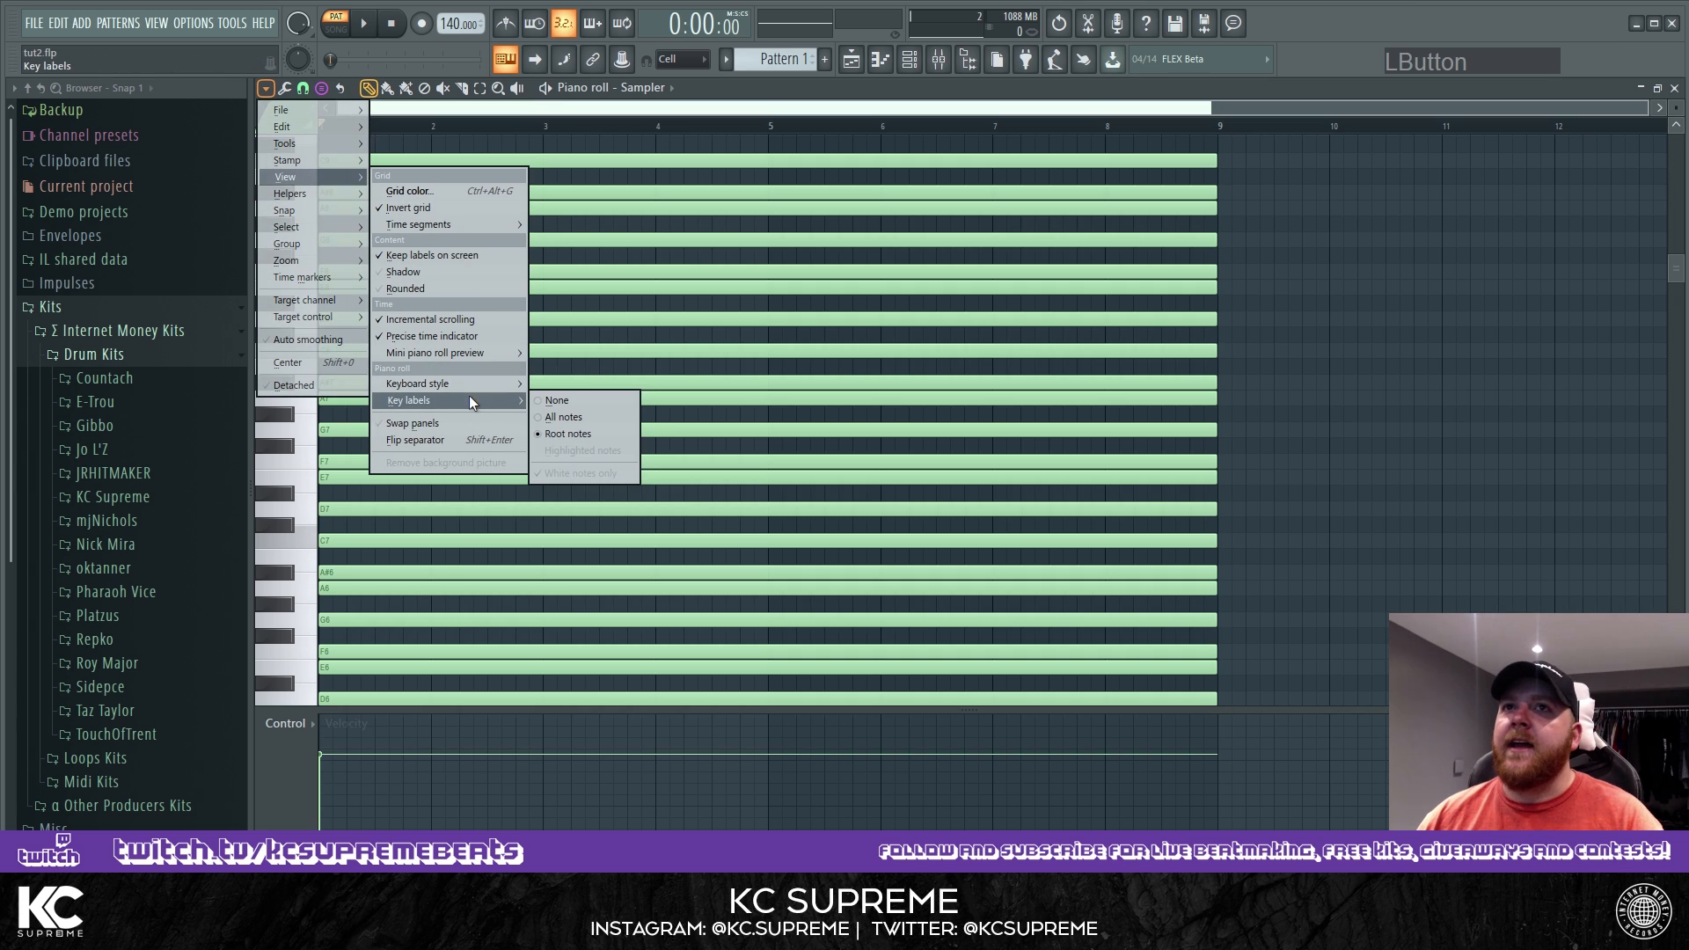
{"action": "left_click", "coordinate": [556, 423]}
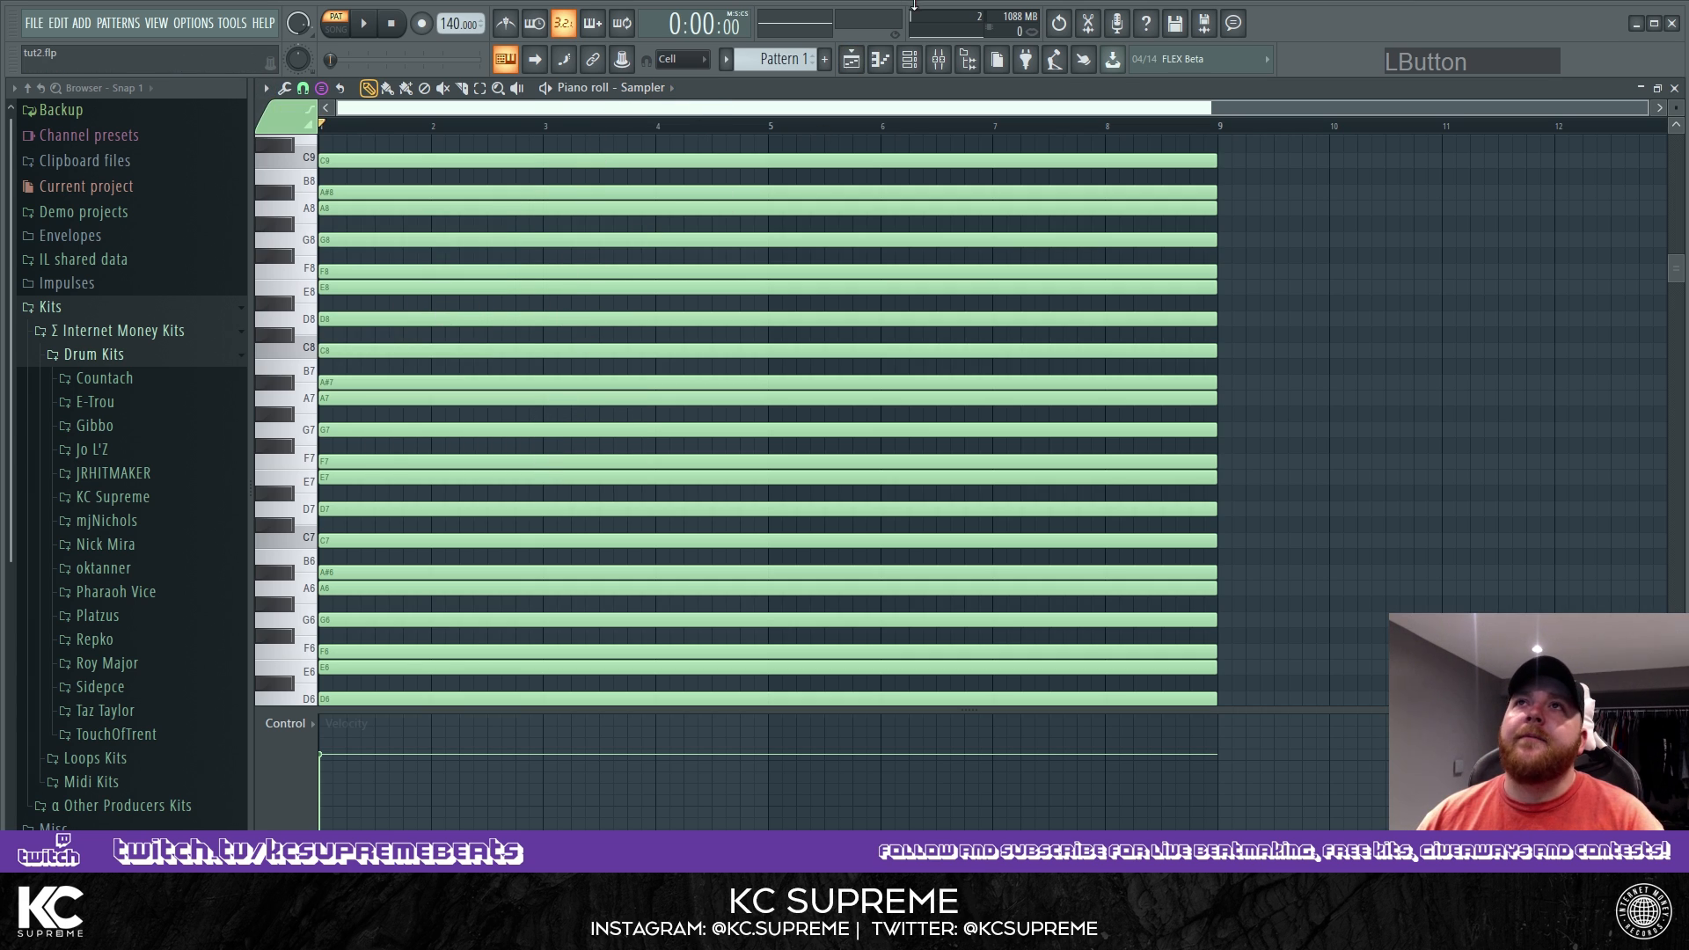
Bring up the channel rack and open the piano roll of the Omnisphere channel.
{"action": "key", "text": "F6"}
{"action": "right_click", "coordinate": [411, 167]}
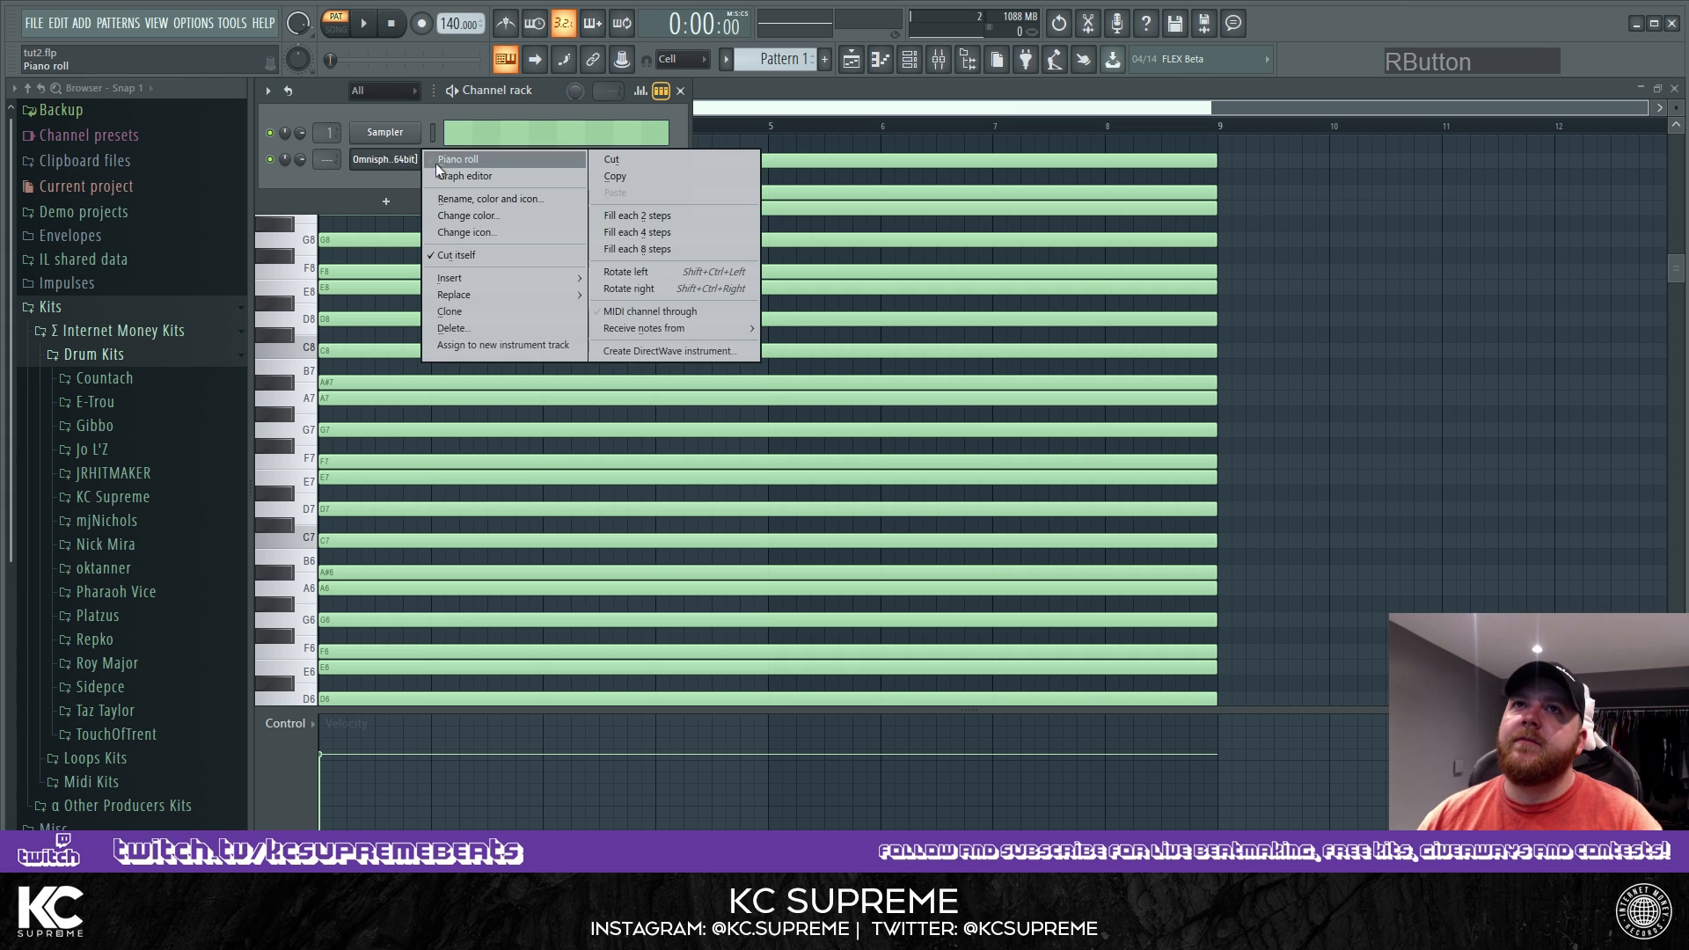
{"action": "left_click", "coordinate": [452, 165]}
{"action": "left_click", "coordinate": [931, 64]}
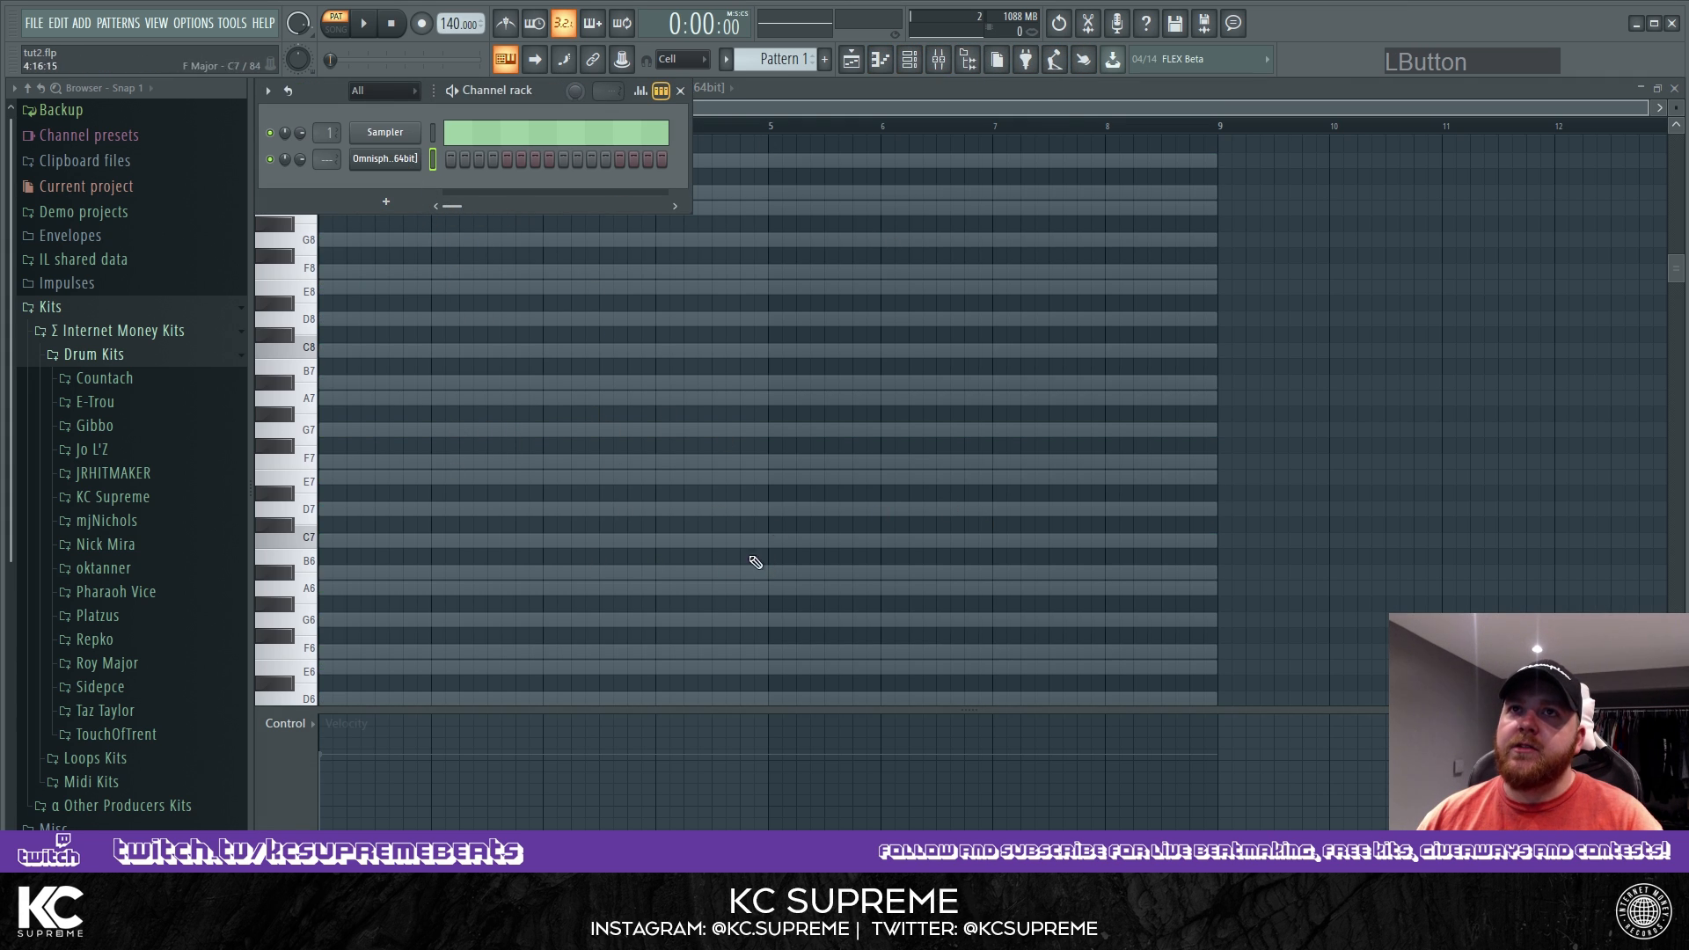
Open the Omnisphere plugin and load the patch PAD - PriceTag from the KC Supreme - Influx bank.
{"action": "left_click", "coordinate": [385, 158]}
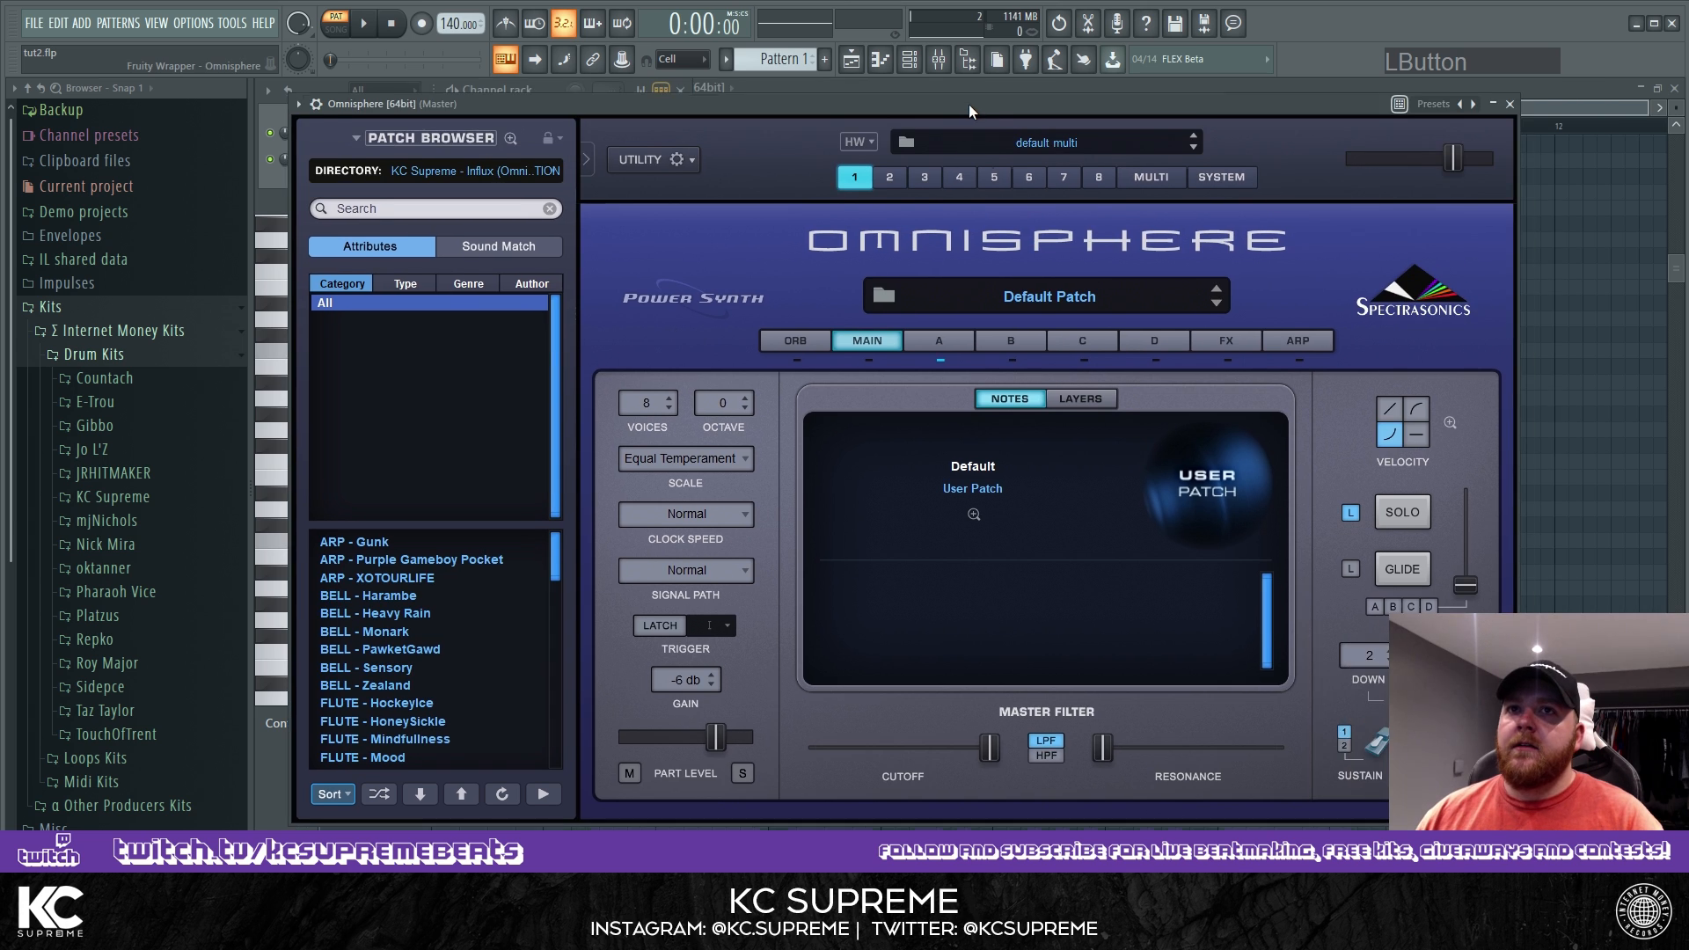
{"action": "scroll", "coordinate": [382, 695], "scroll_direction": "down", "scroll_amount": 12}
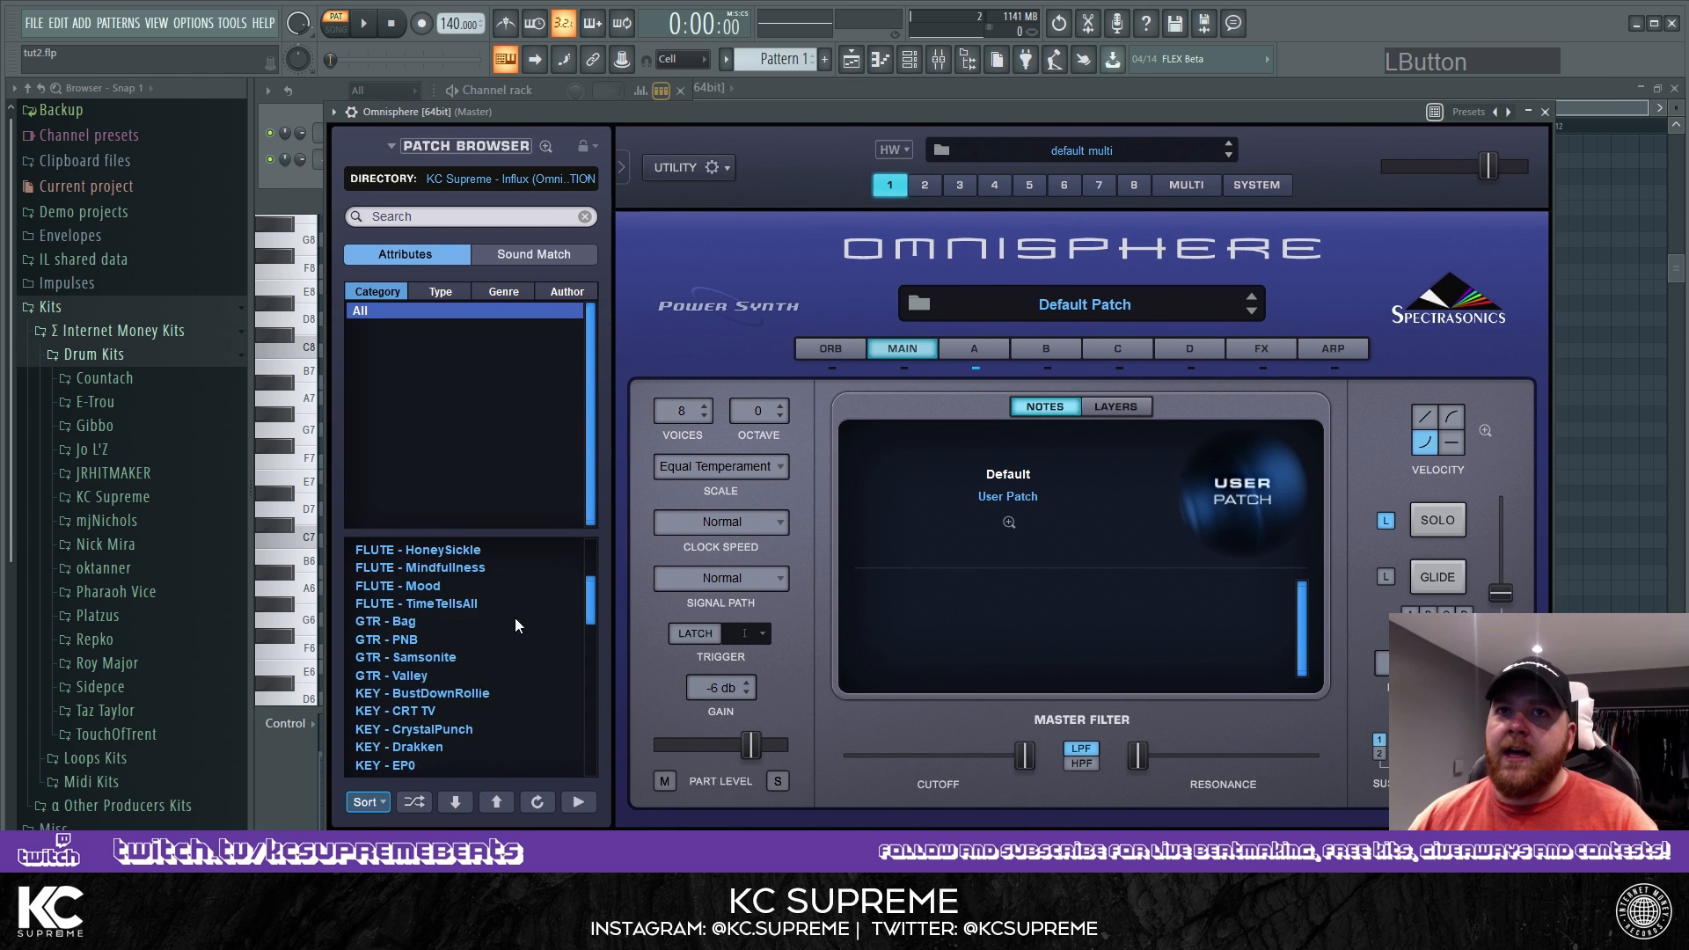
{"action": "scroll", "coordinate": [513, 662], "scroll_direction": "up", "scroll_amount": 12}
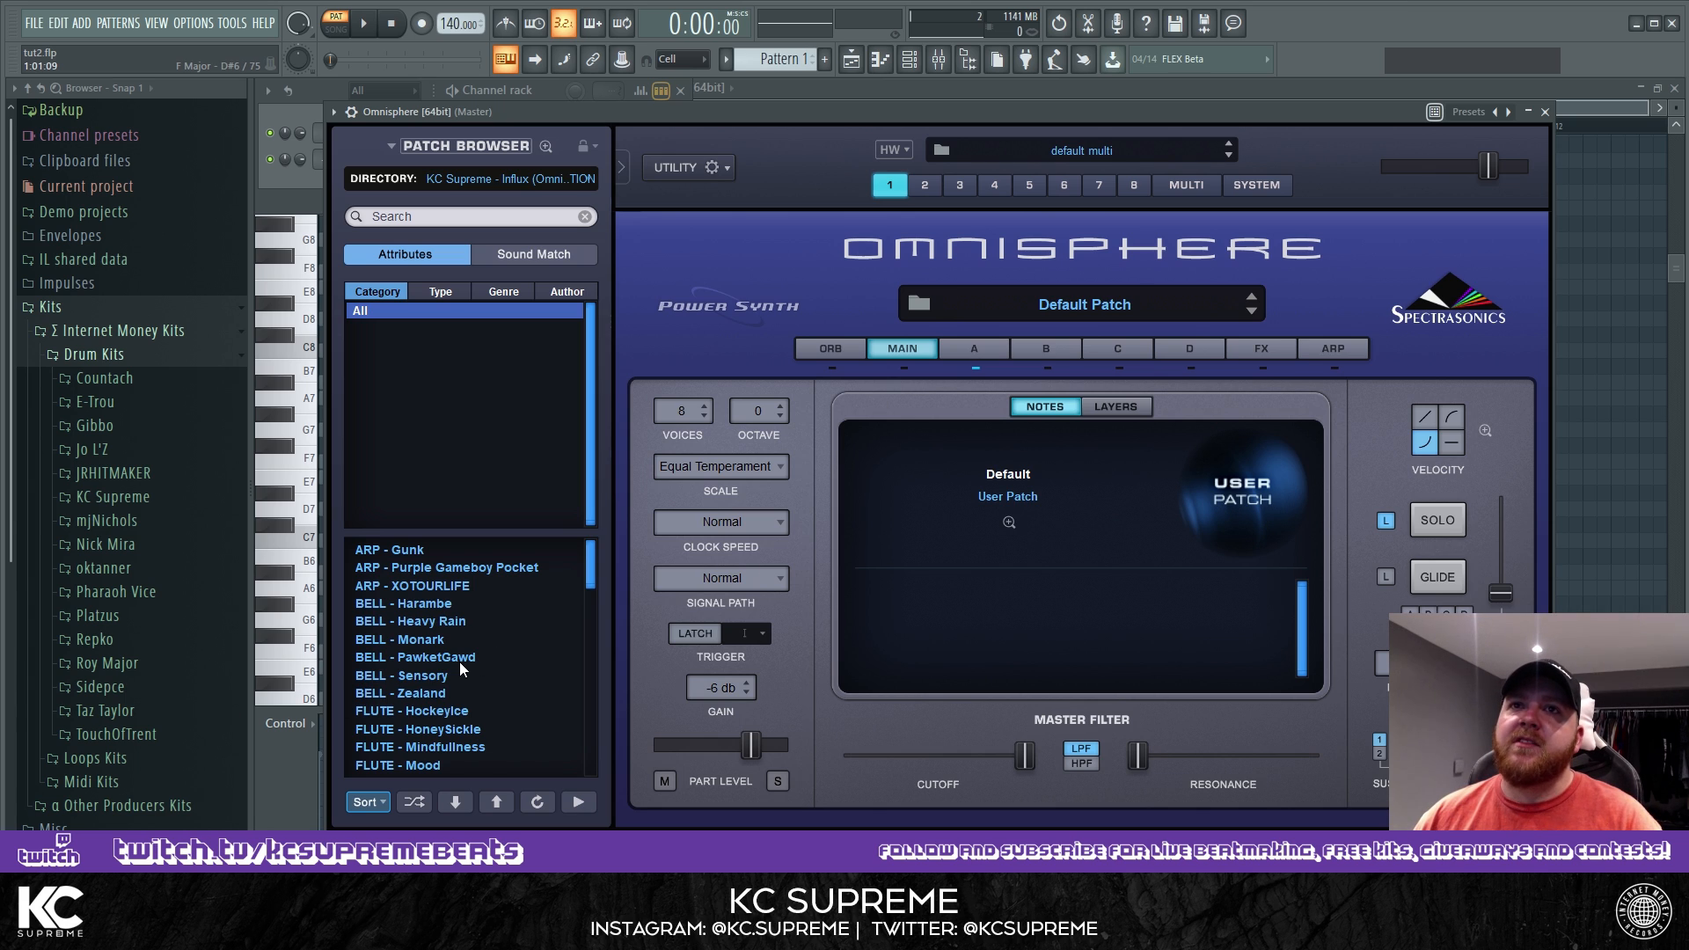
{"action": "scroll", "coordinate": [460, 668], "scroll_direction": "down", "scroll_amount": 10}
{"action": "scroll", "coordinate": [508, 673], "scroll_direction": "down", "scroll_amount": 8}
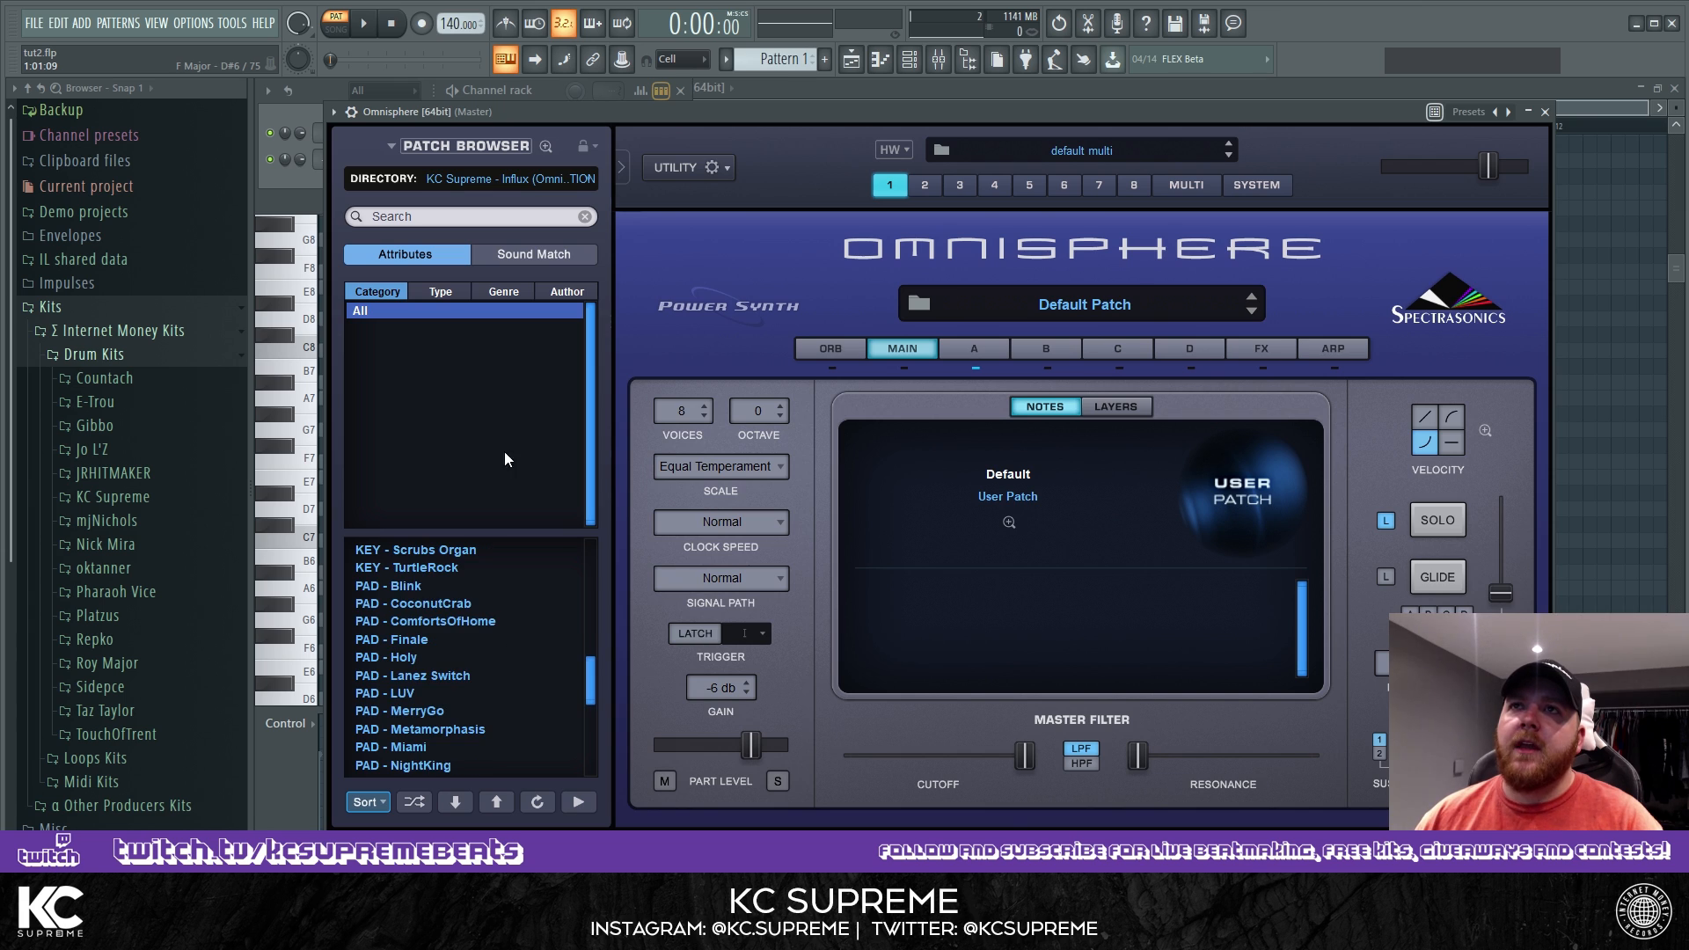
{"action": "scroll", "coordinate": [470, 668], "scroll_direction": "down", "scroll_amount": 5}
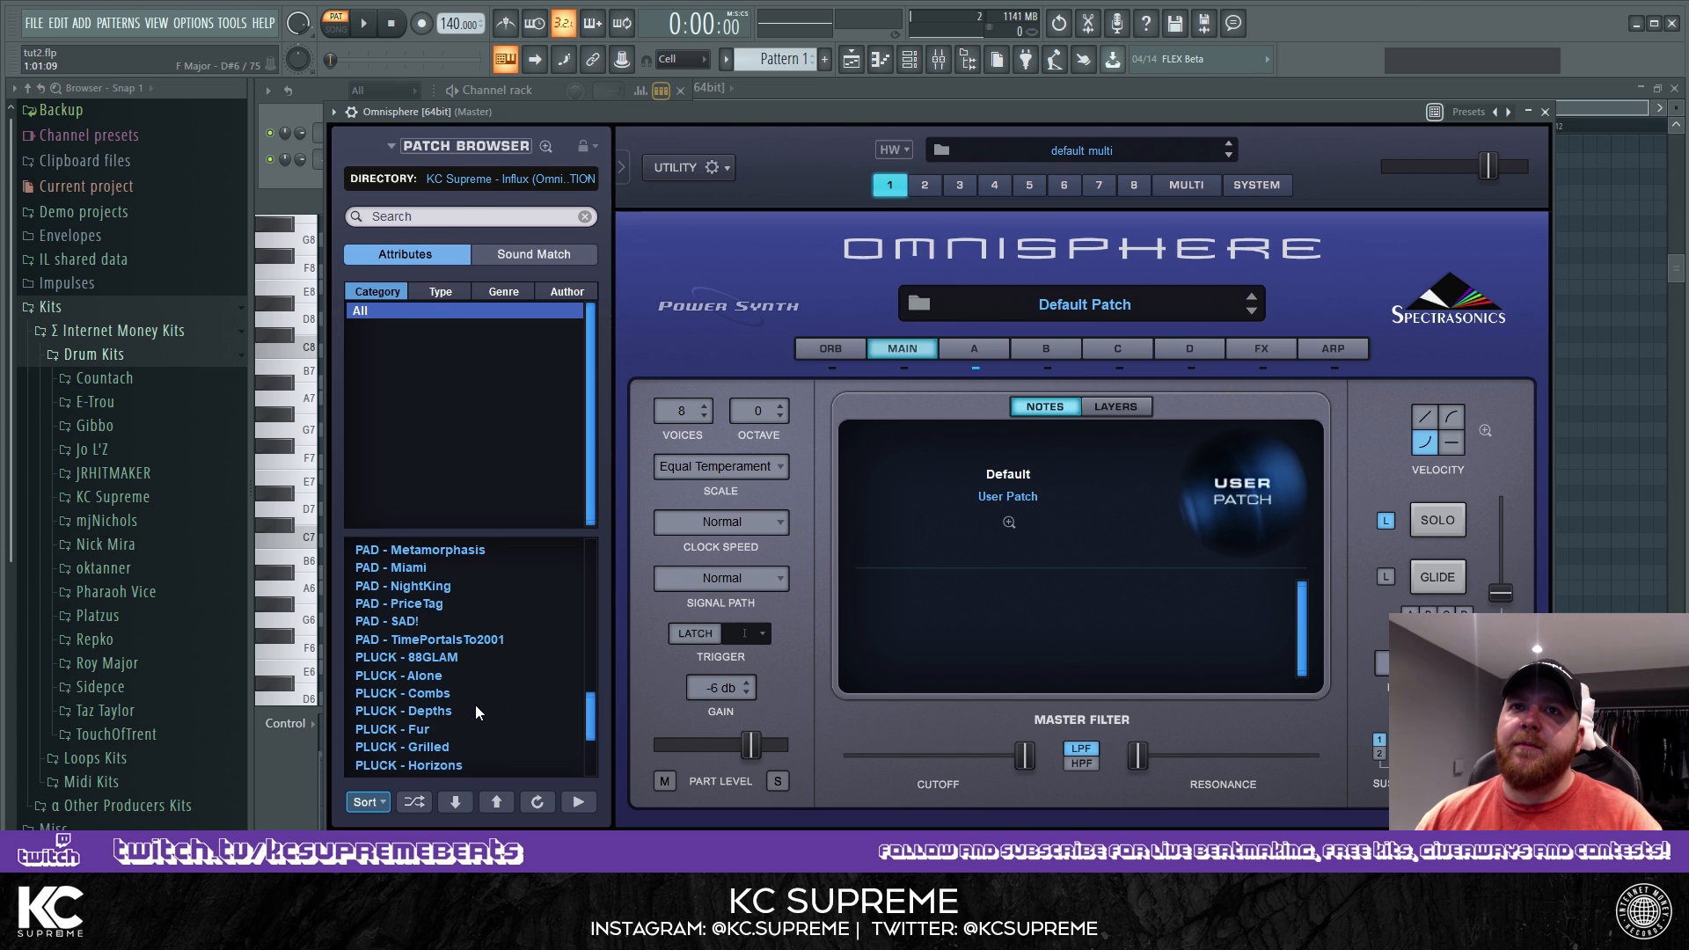
{"action": "scroll", "coordinate": [495, 677], "scroll_direction": "down", "scroll_amount": 1}
{"action": "scroll", "coordinate": [484, 691], "scroll_direction": "up", "scroll_amount": 3}
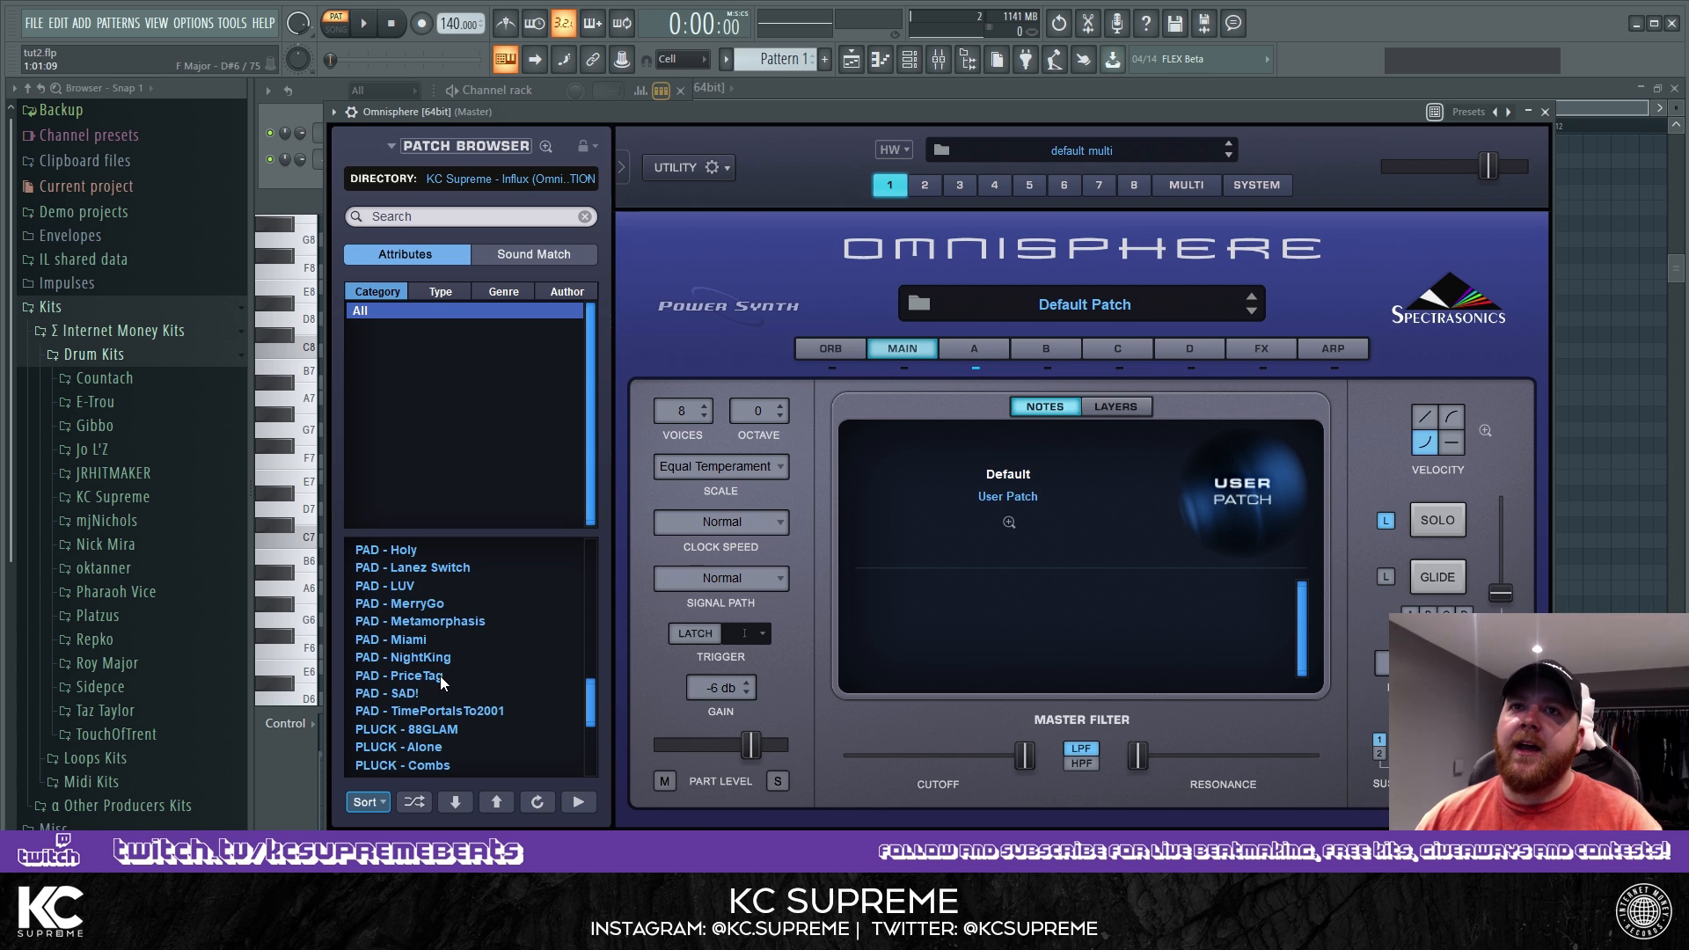
{"action": "left_click", "coordinate": [442, 679]}
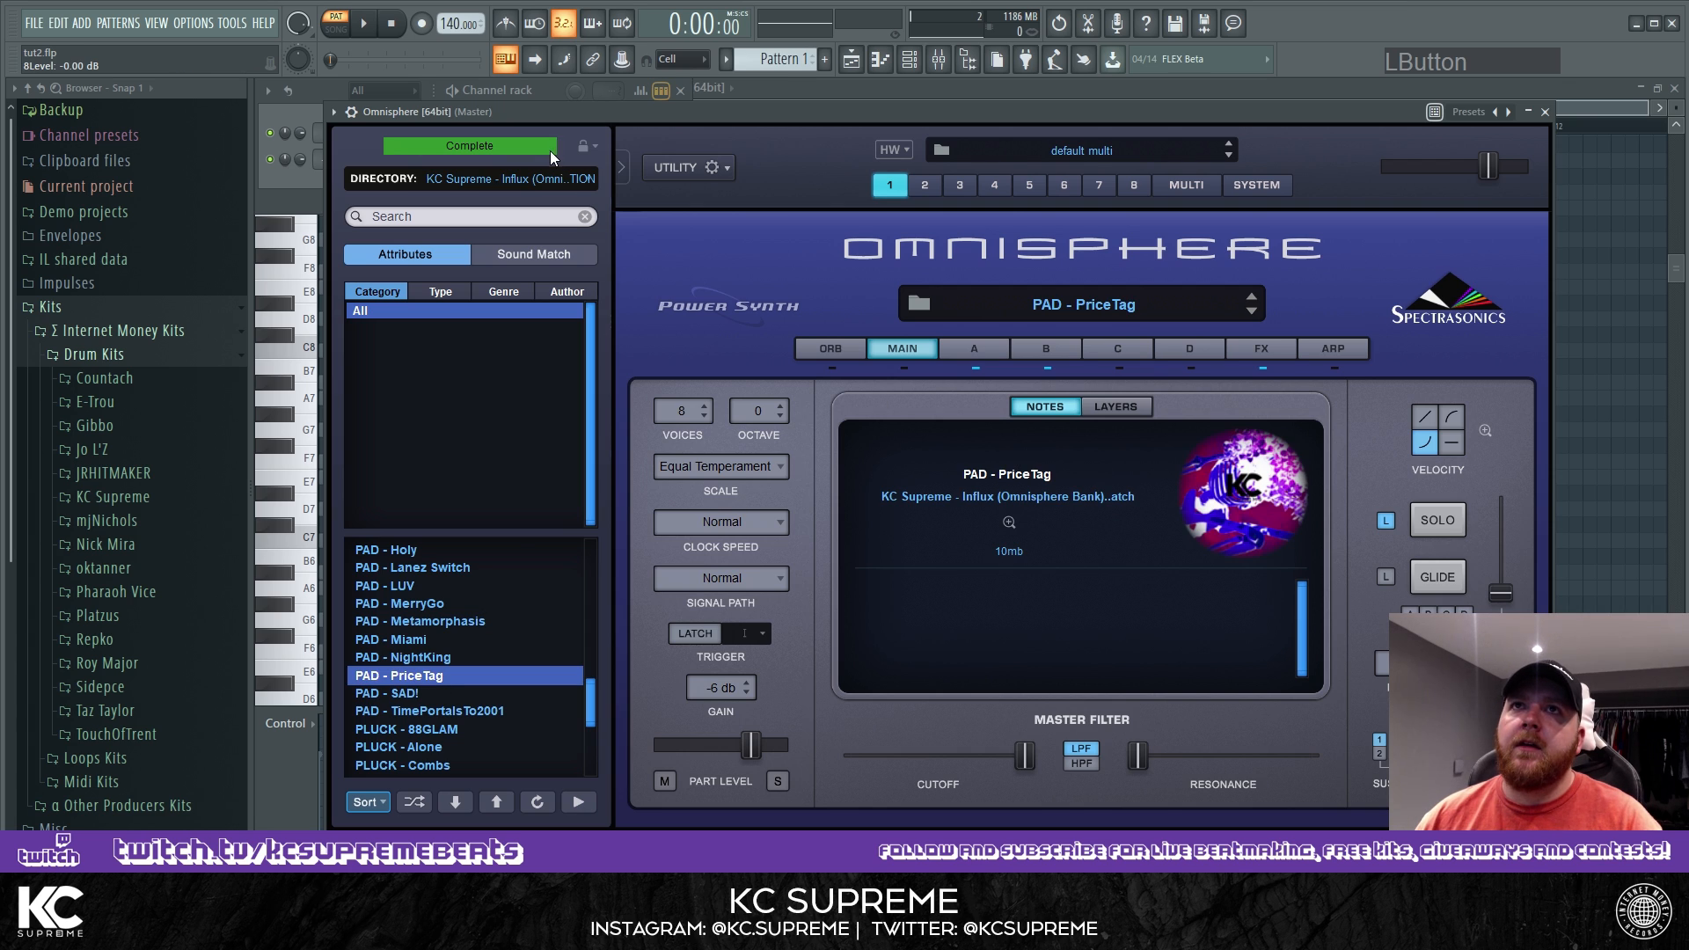
Return to the Omnisphere channel's piano roll and show the octaves around C4.
{"action": "right_click", "coordinate": [420, 155]}
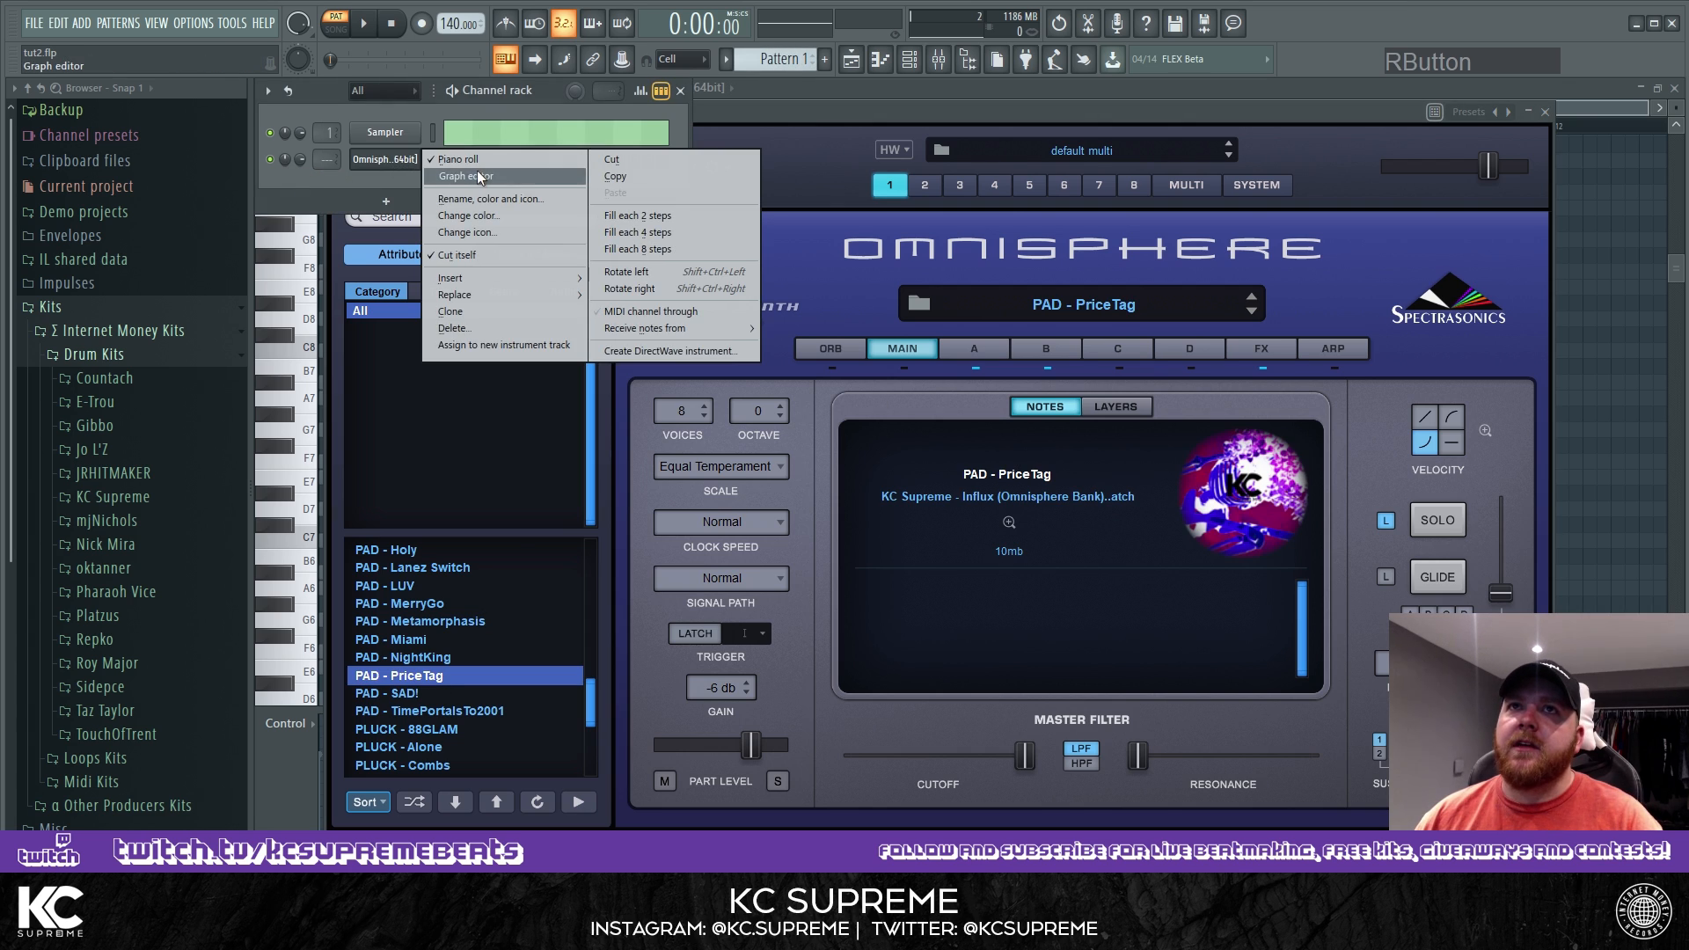
{"action": "right_click", "coordinate": [421, 154]}
{"action": "left_click", "coordinate": [458, 160]}
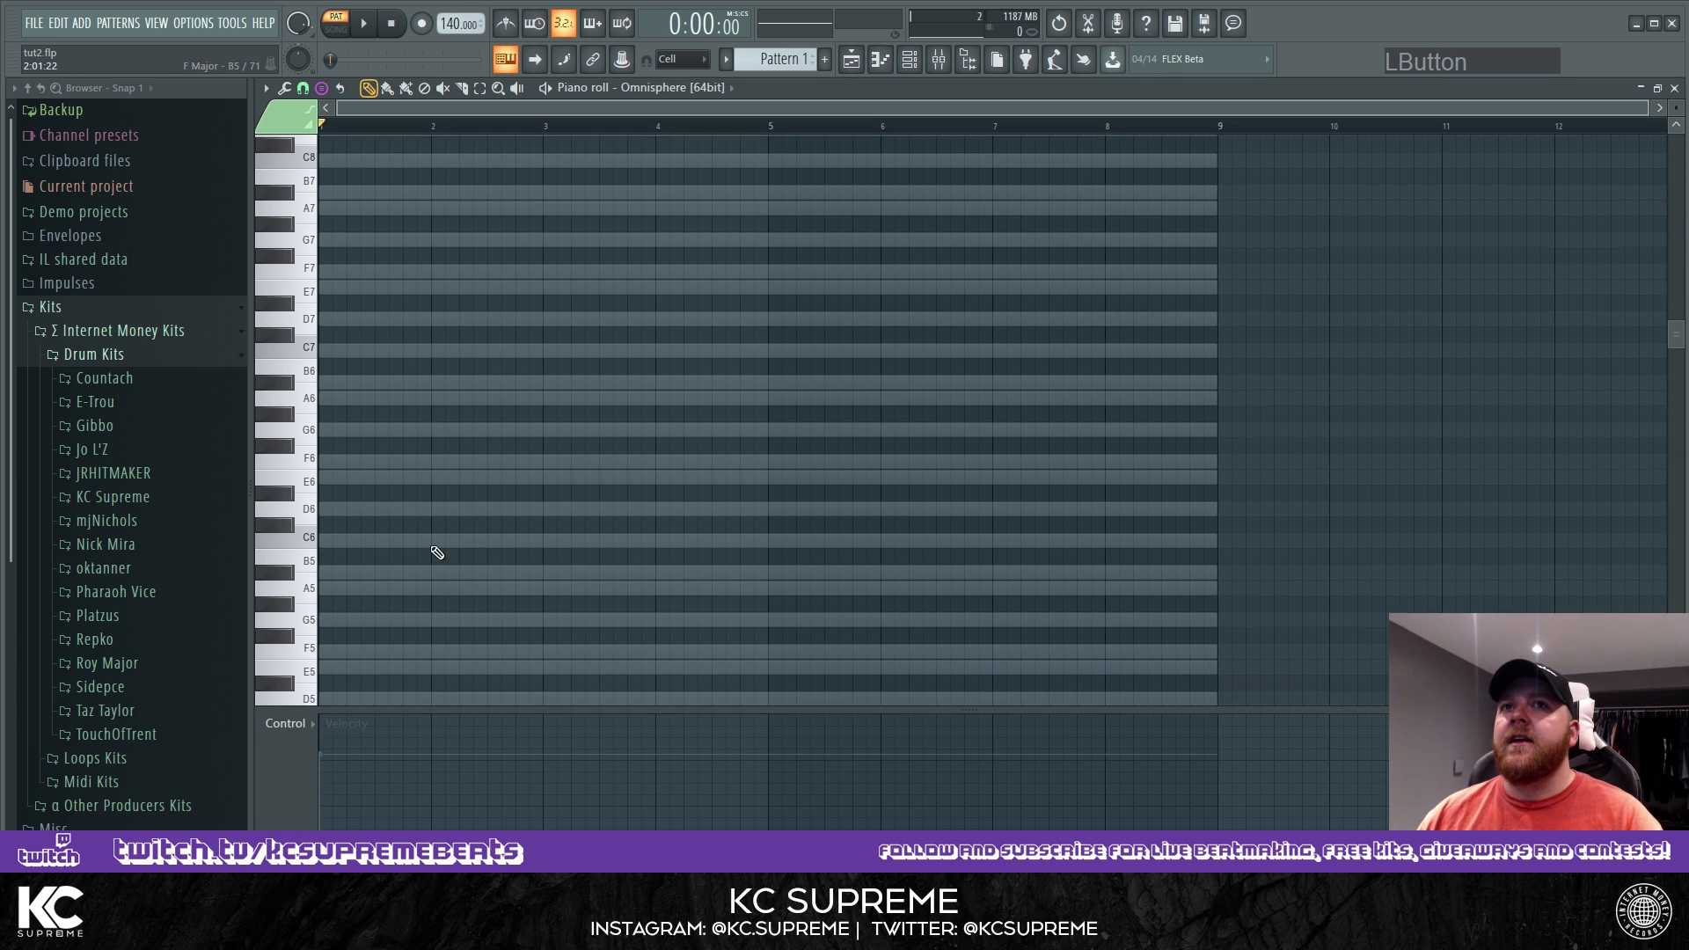
{"action": "scroll", "coordinate": [438, 553], "scroll_direction": "down", "scroll_amount": 3}
{"action": "scroll", "coordinate": [369, 540], "scroll_direction": "down", "scroll_amount": 3}
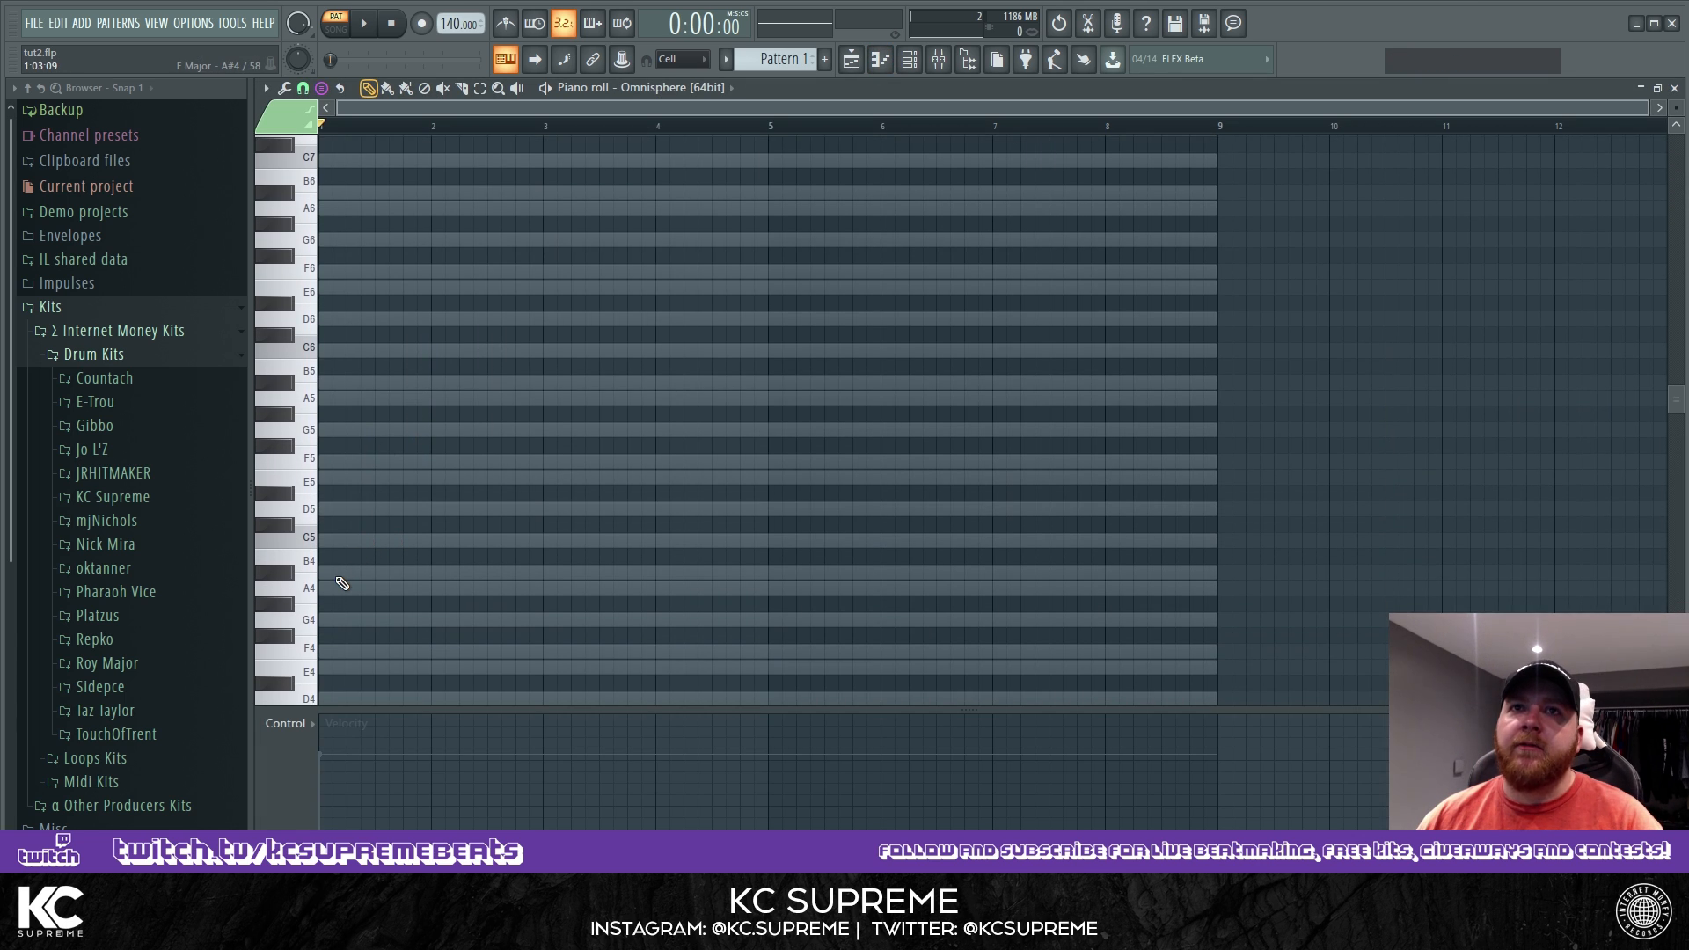
{"action": "scroll", "coordinate": [338, 545], "scroll_direction": "down", "scroll_amount": 3}
{"action": "scroll", "coordinate": [338, 492], "scroll_direction": "down", "scroll_amount": 3}
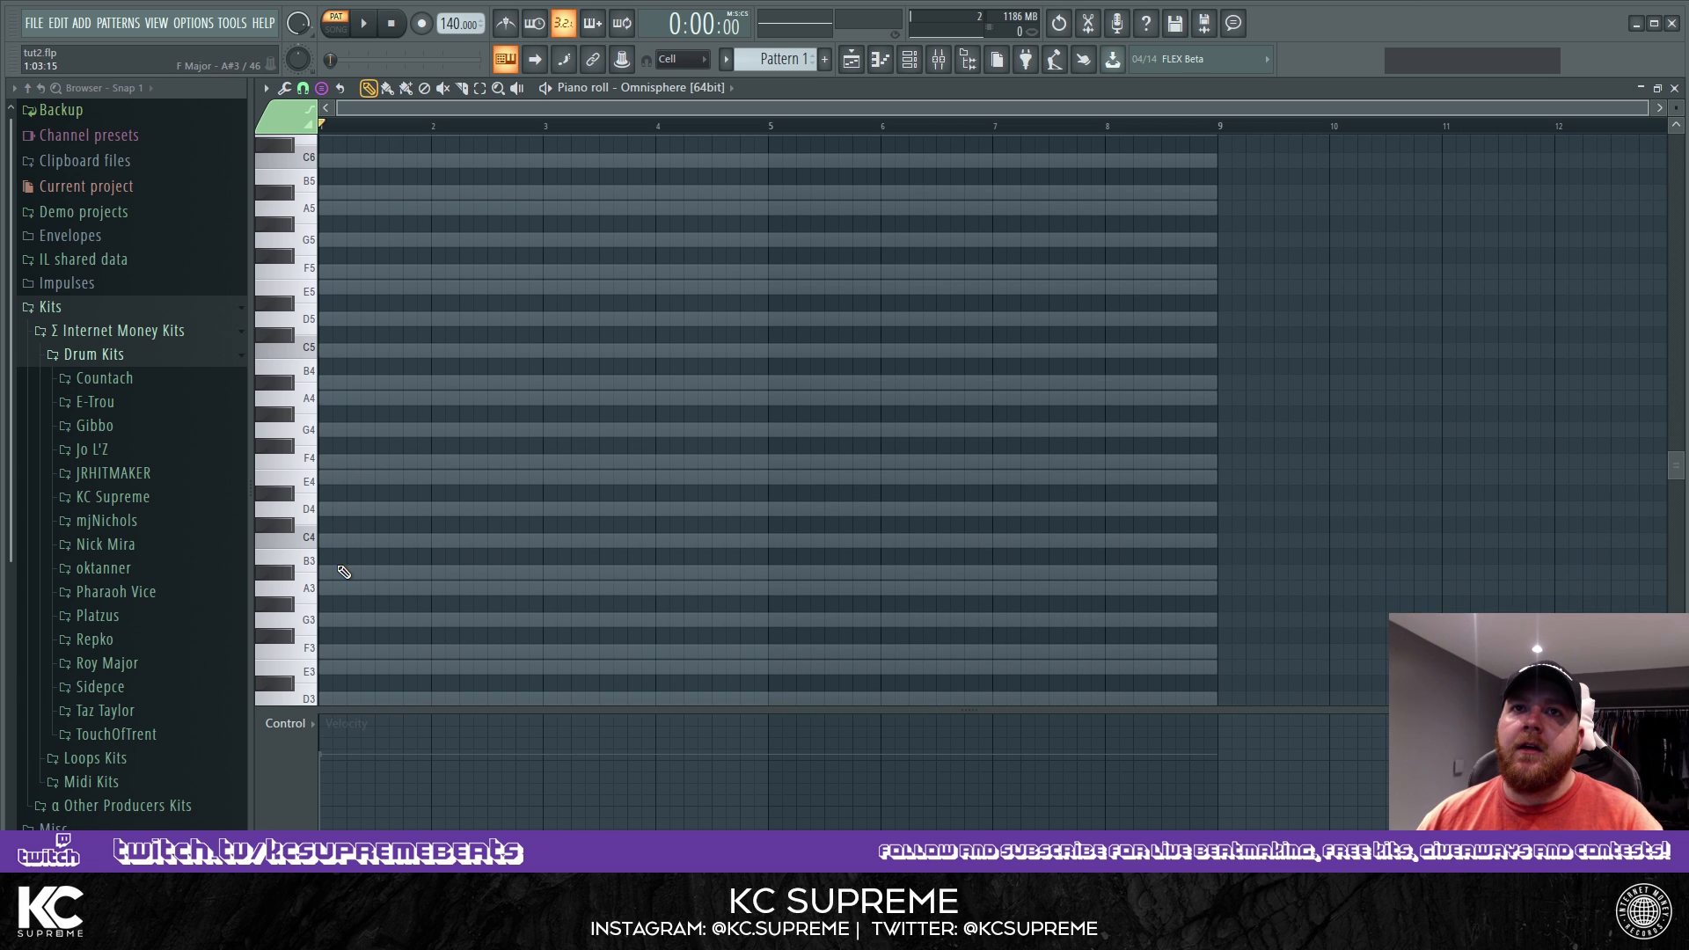
Undo the scale stamped at D4 and turn off the scale stamp by setting it to (none).
{"action": "left_click", "coordinate": [331, 510]}
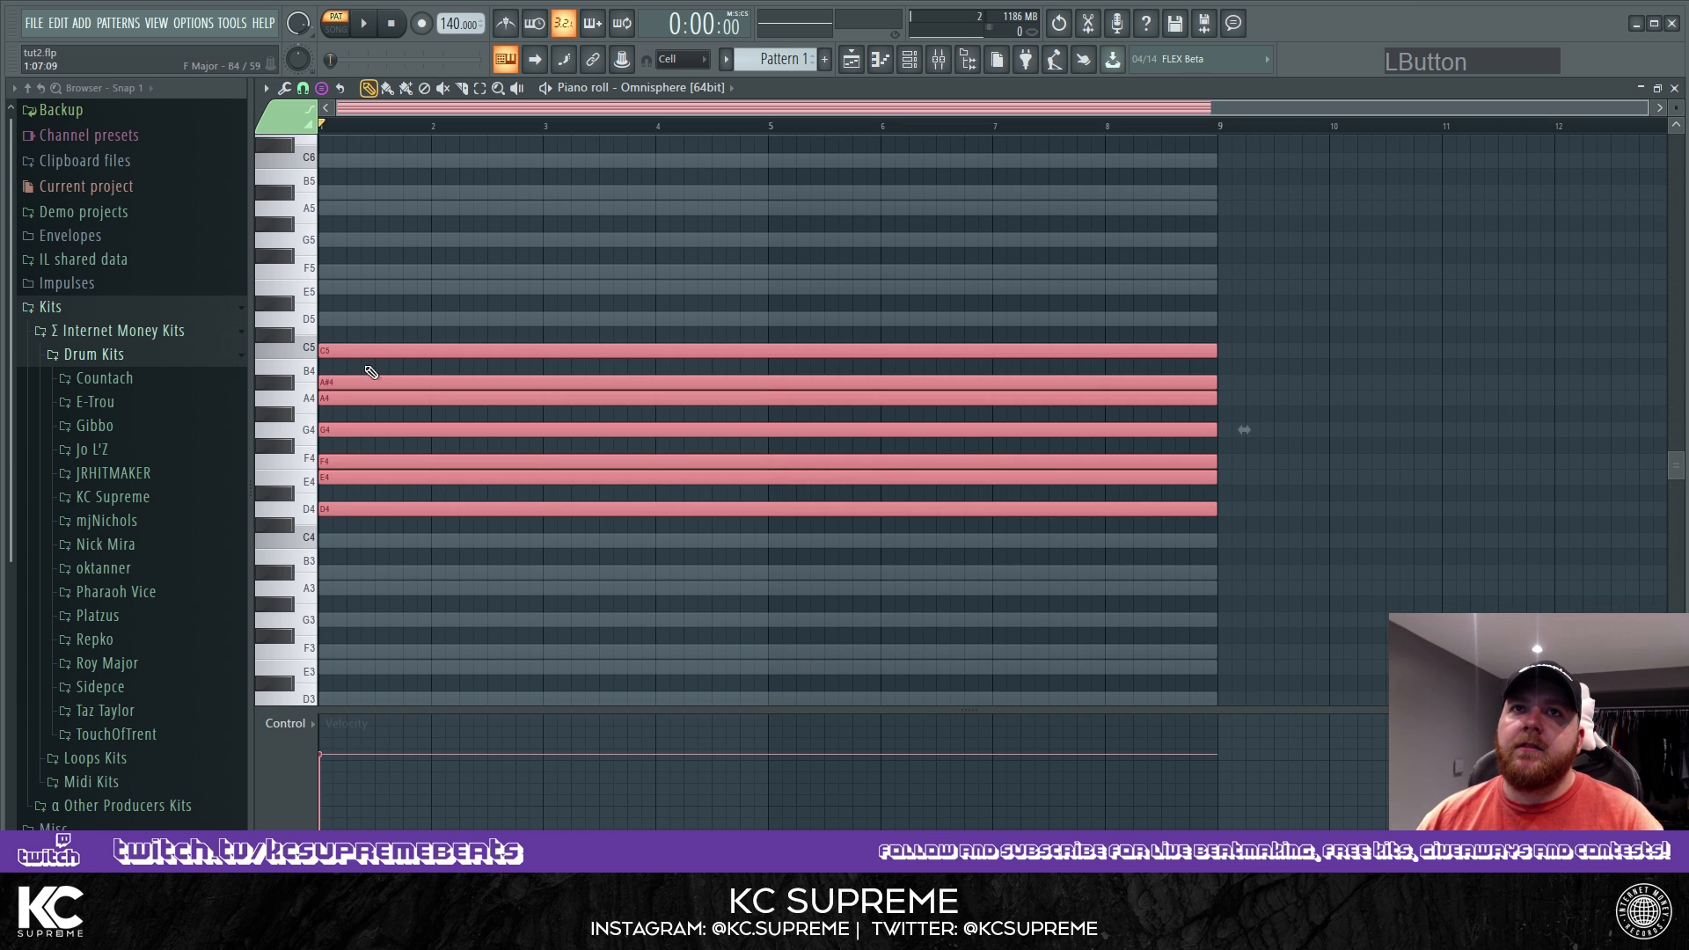
{"action": "key", "text": "ctrl+z"}
{"action": "left_click", "coordinate": [322, 88]}
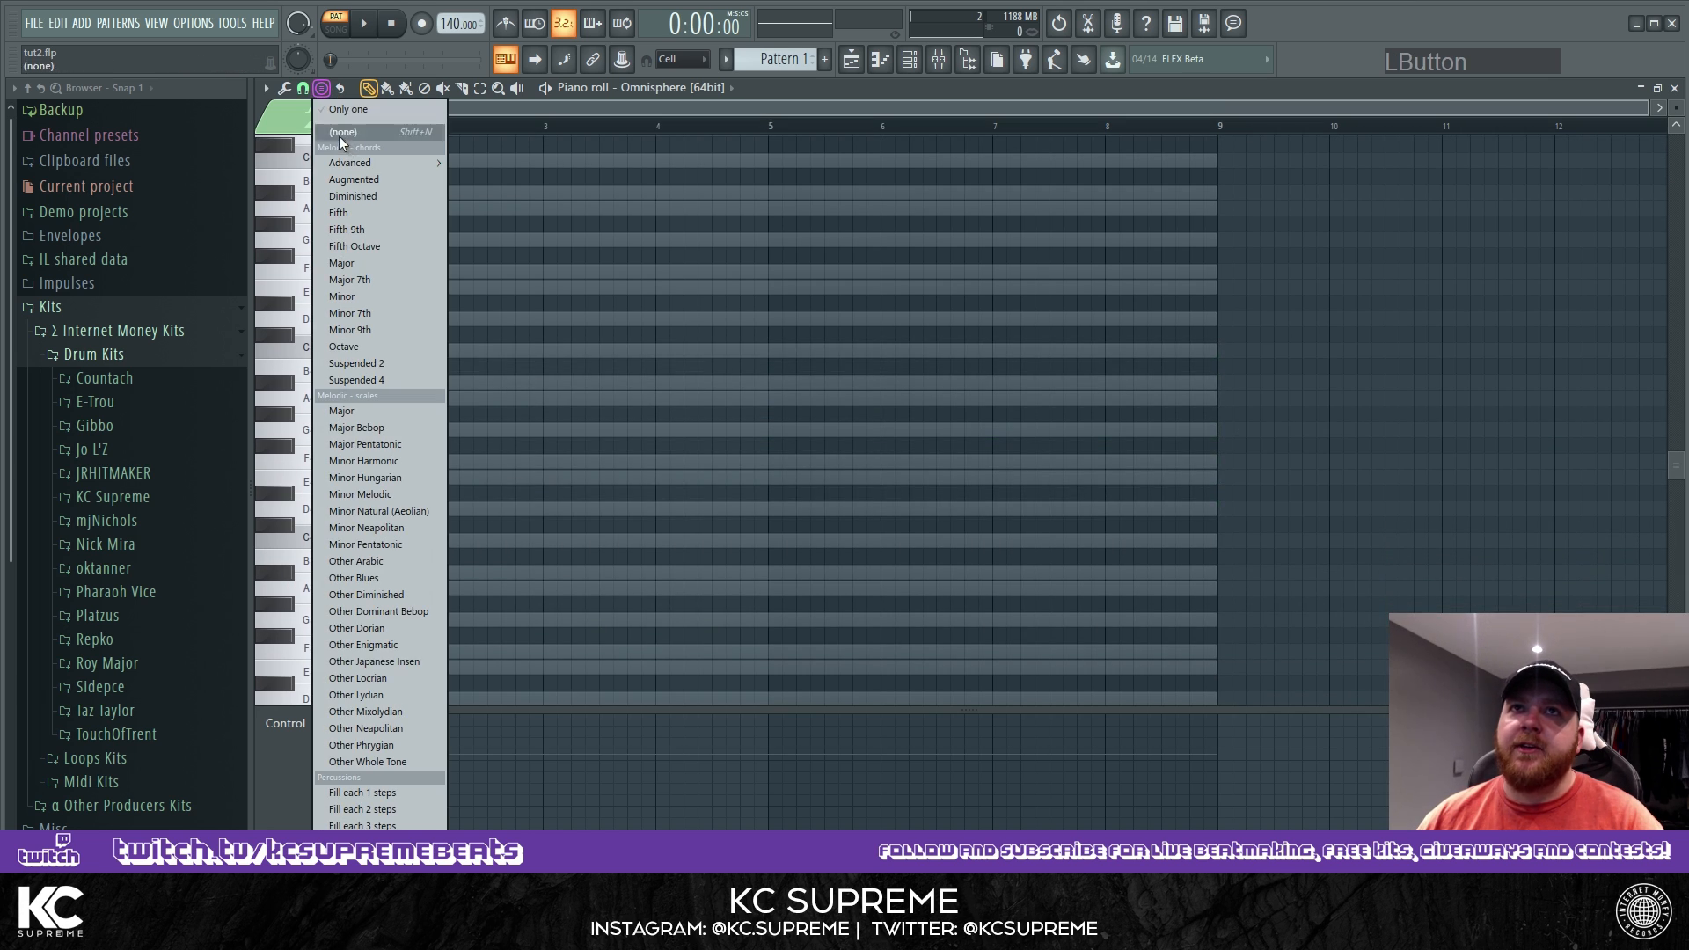
{"action": "left_click", "coordinate": [343, 134]}
{"action": "key", "text": "shift"}
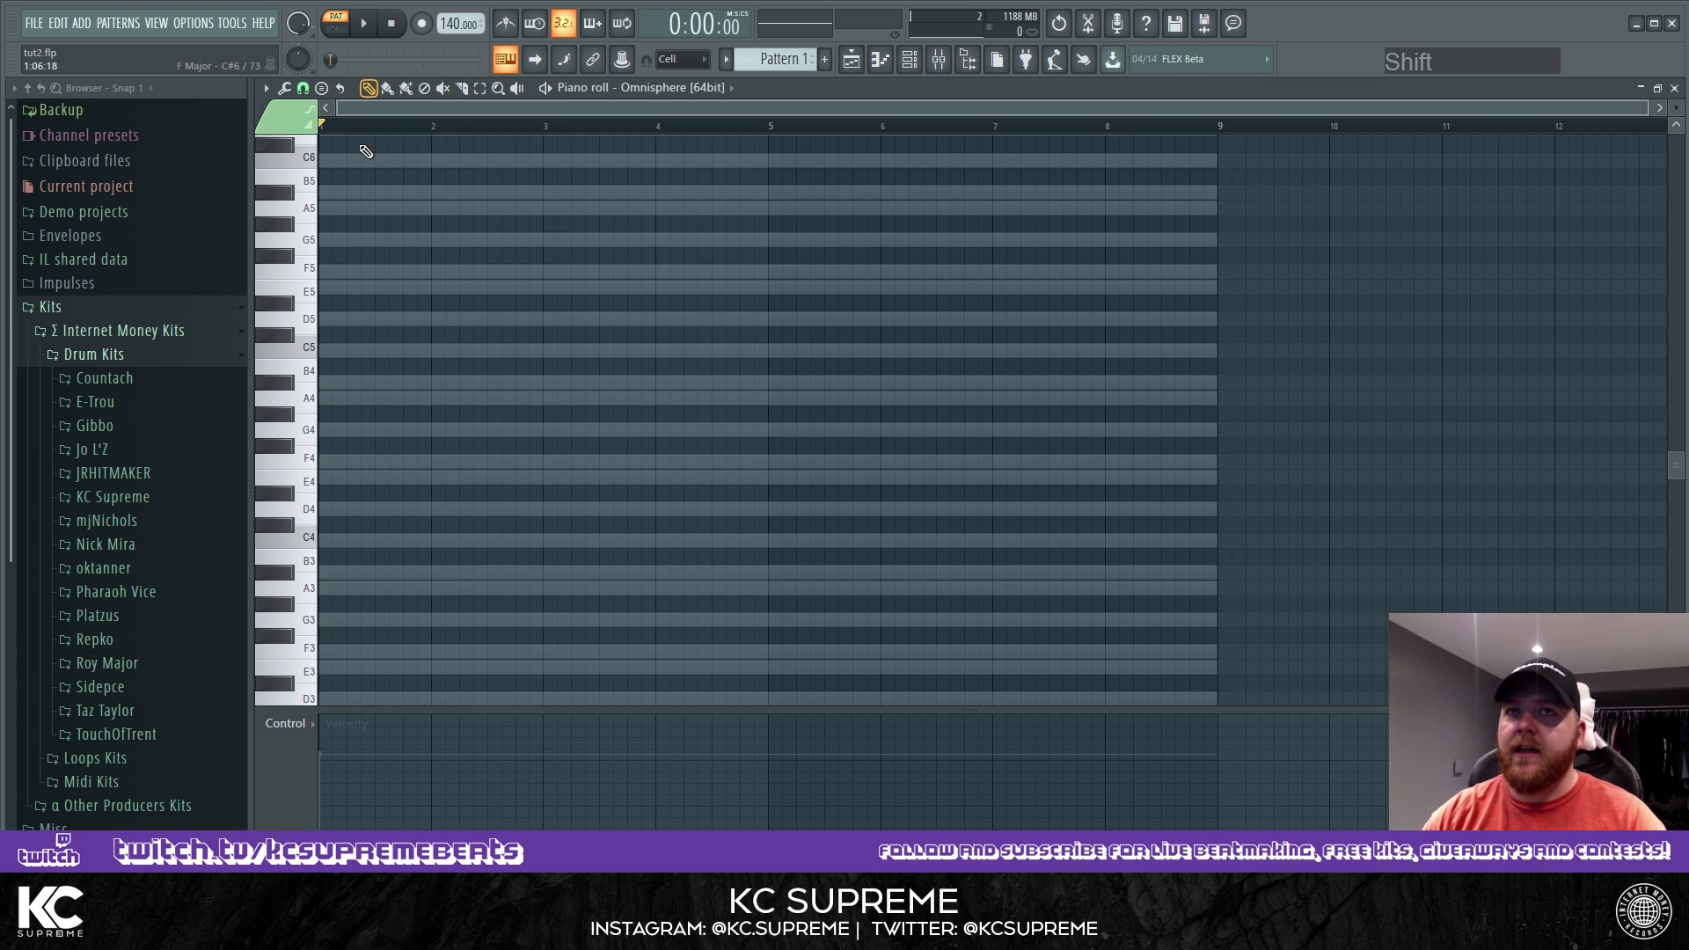
Place a D4 note at the start of bar 1 and shorten it to two bars.
{"action": "left_click", "coordinate": [333, 508]}
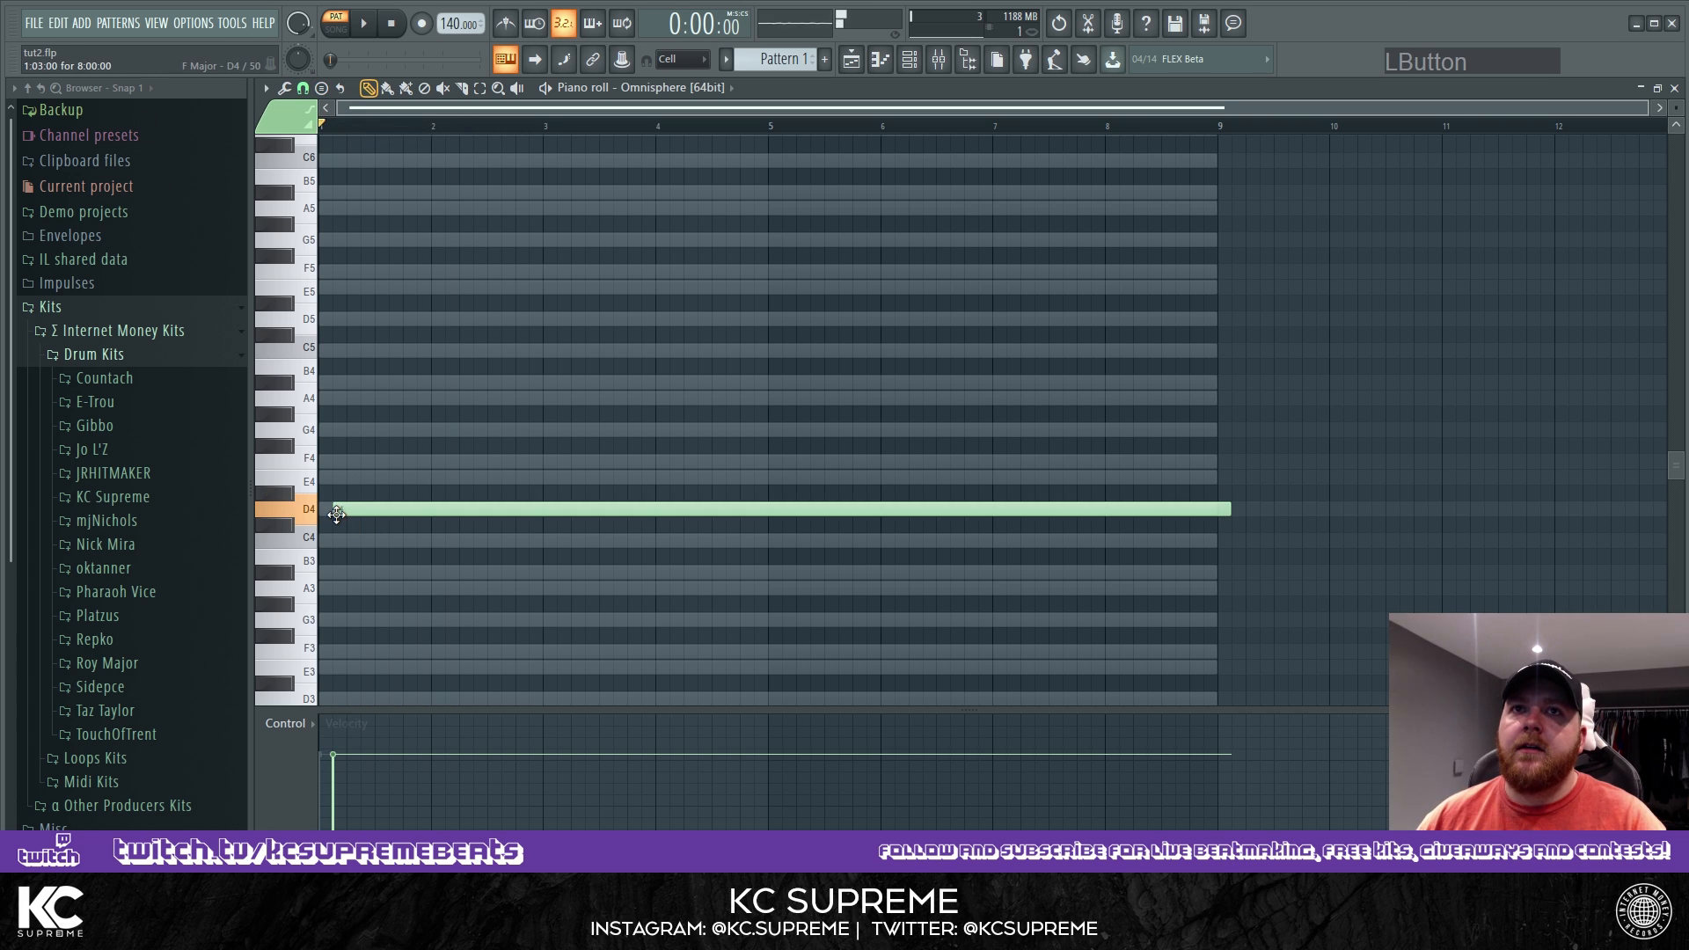
{"action": "key", "text": "space"}
{"action": "key", "text": "space"}
{"action": "left_click_drag", "start_coordinate": [1215, 509], "coordinate": [539, 528]}
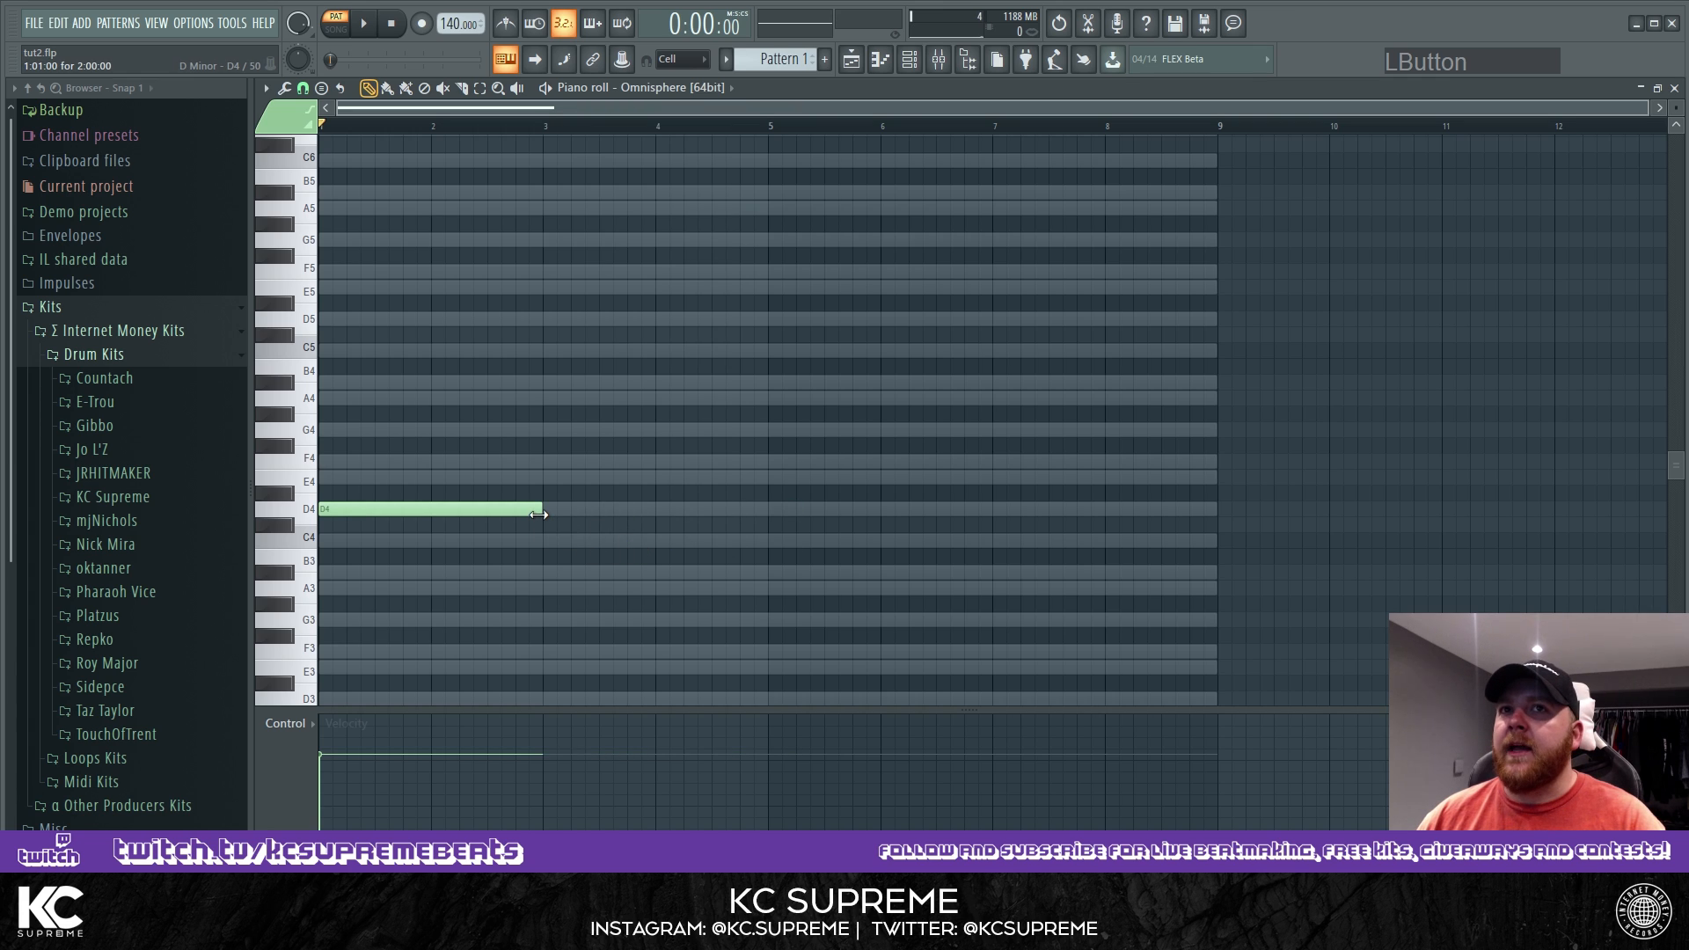
{"action": "scroll", "coordinate": [878, 633], "scroll_direction": "down", "scroll_amount": 2}
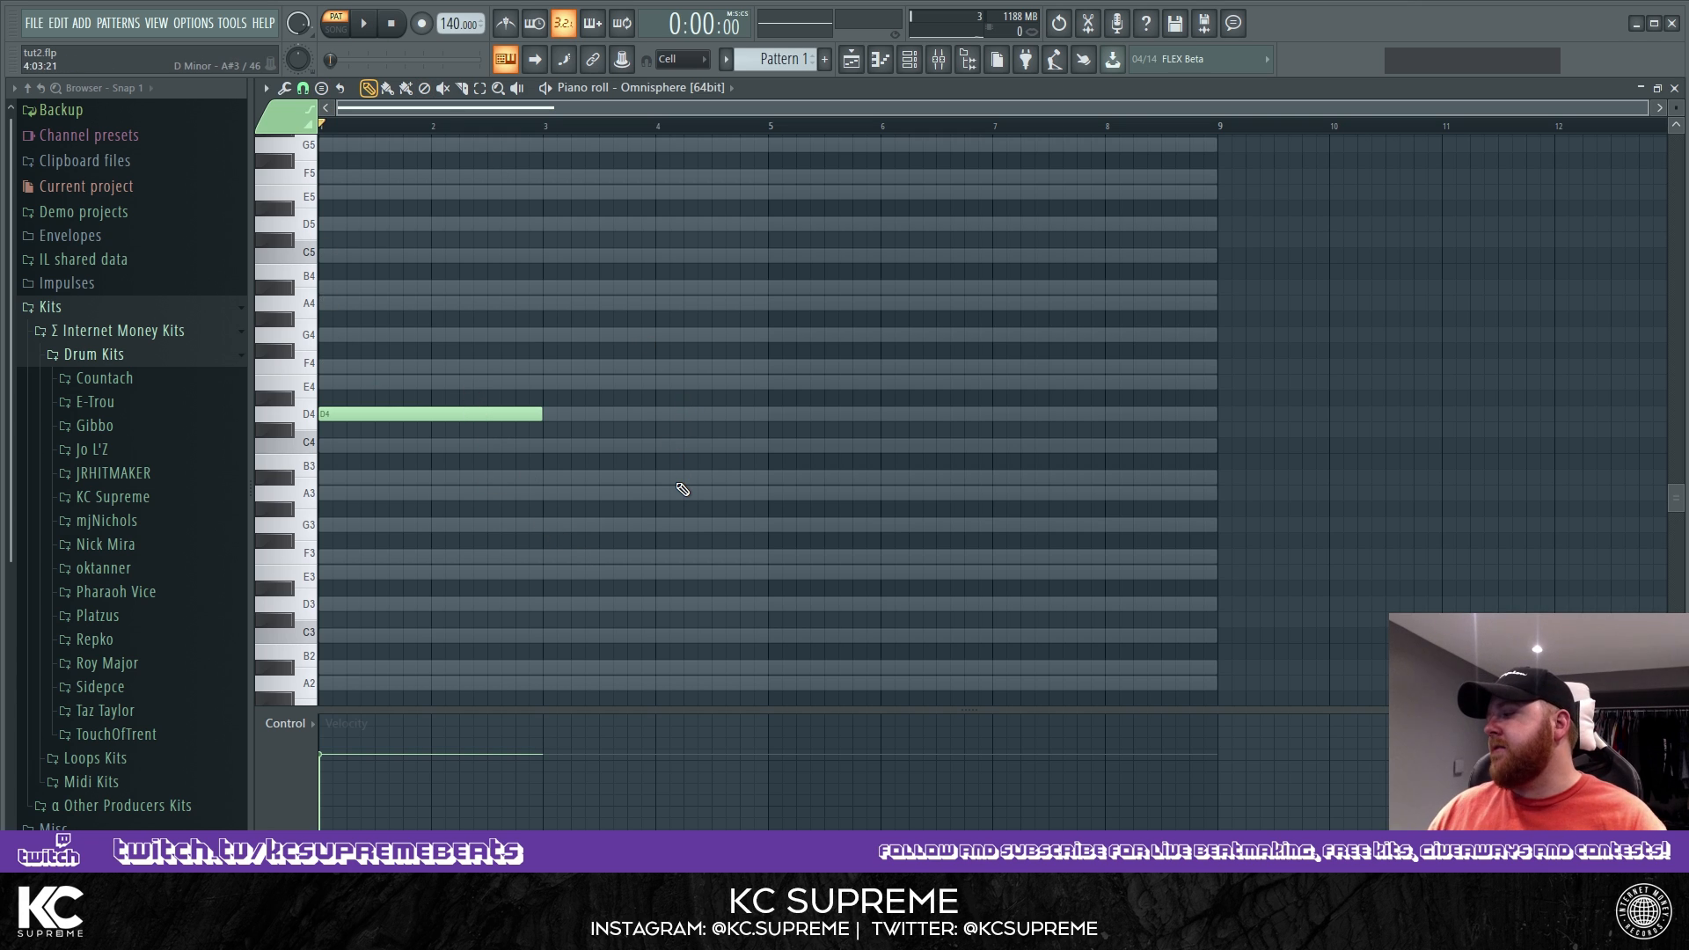
{"action": "right_click", "coordinate": [368, 415]}
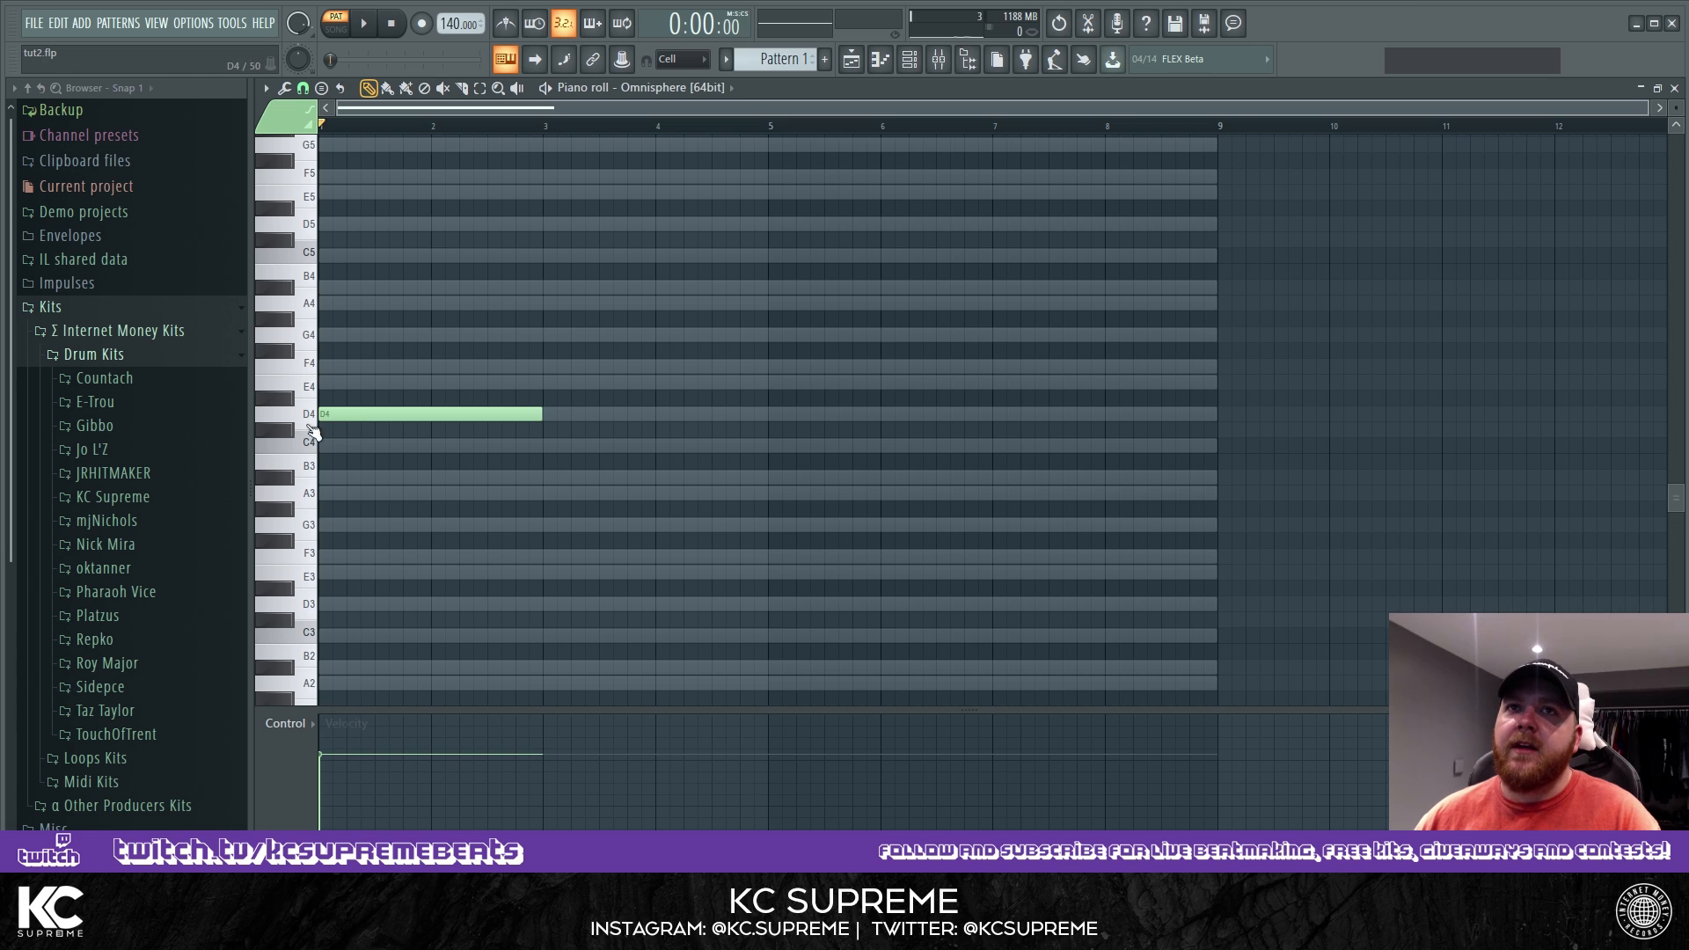
Replace the D4 note at the start of bar 1 with an A#4 note and shorten it to one bar.
{"action": "scroll", "coordinate": [309, 433], "scroll_direction": "up", "scroll_amount": 1}
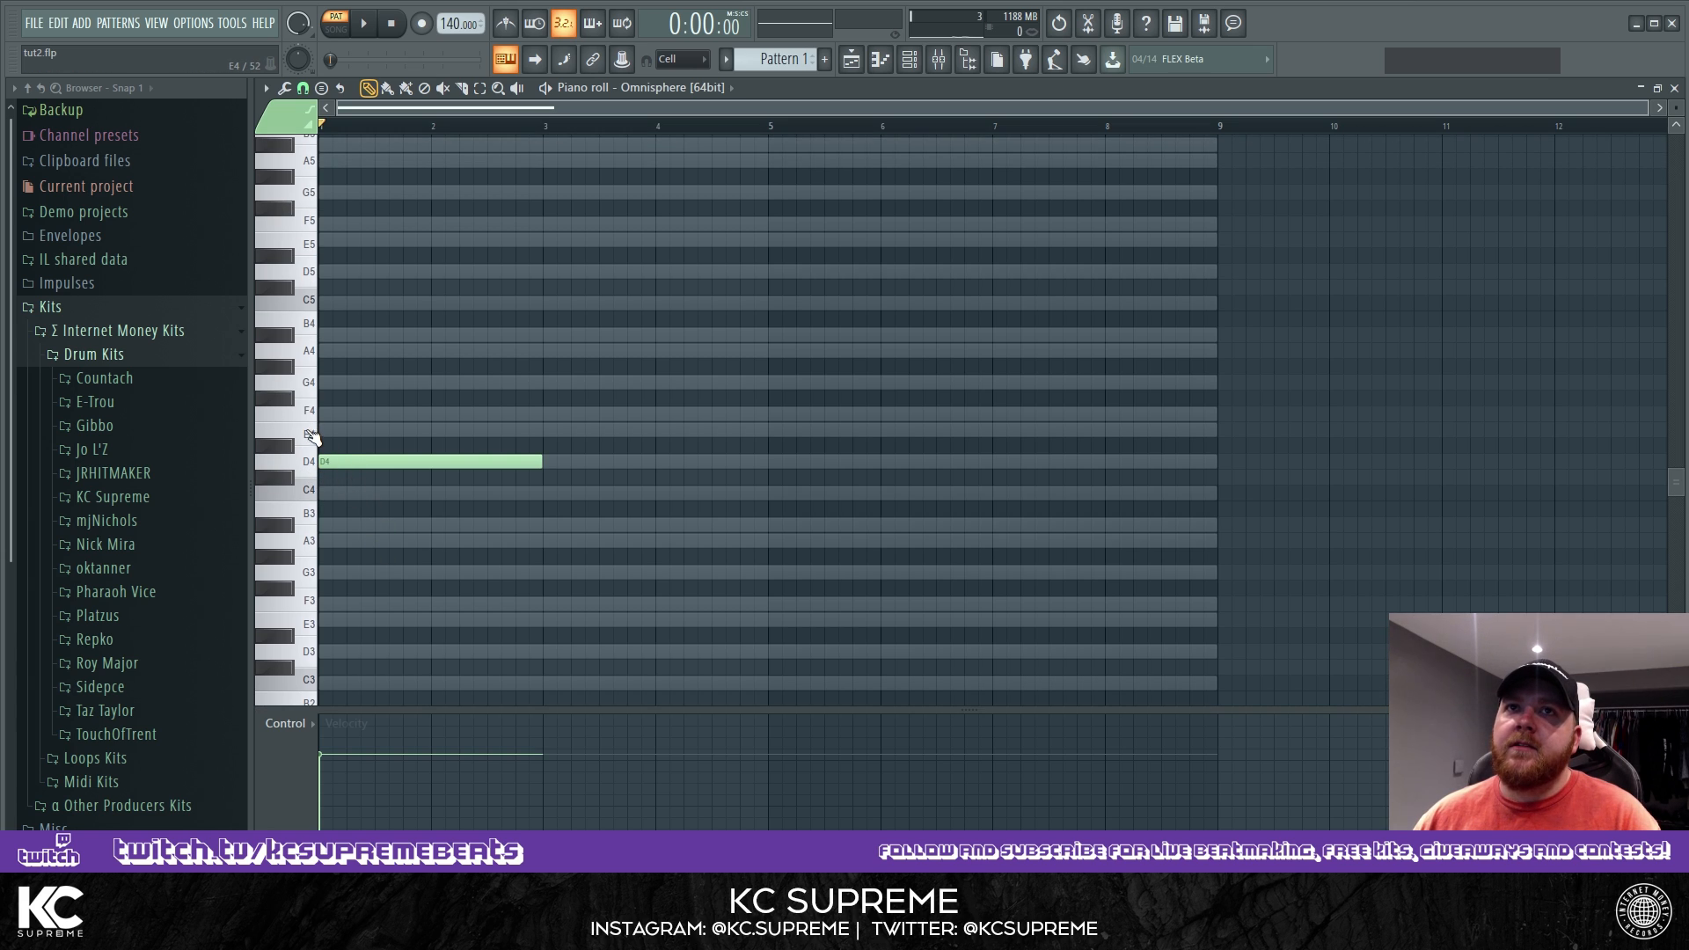
{"action": "left_click", "coordinate": [324, 338]}
{"action": "right_click", "coordinate": [387, 459]}
{"action": "scroll", "coordinate": [413, 580], "scroll_direction": "up", "scroll_amount": 3}
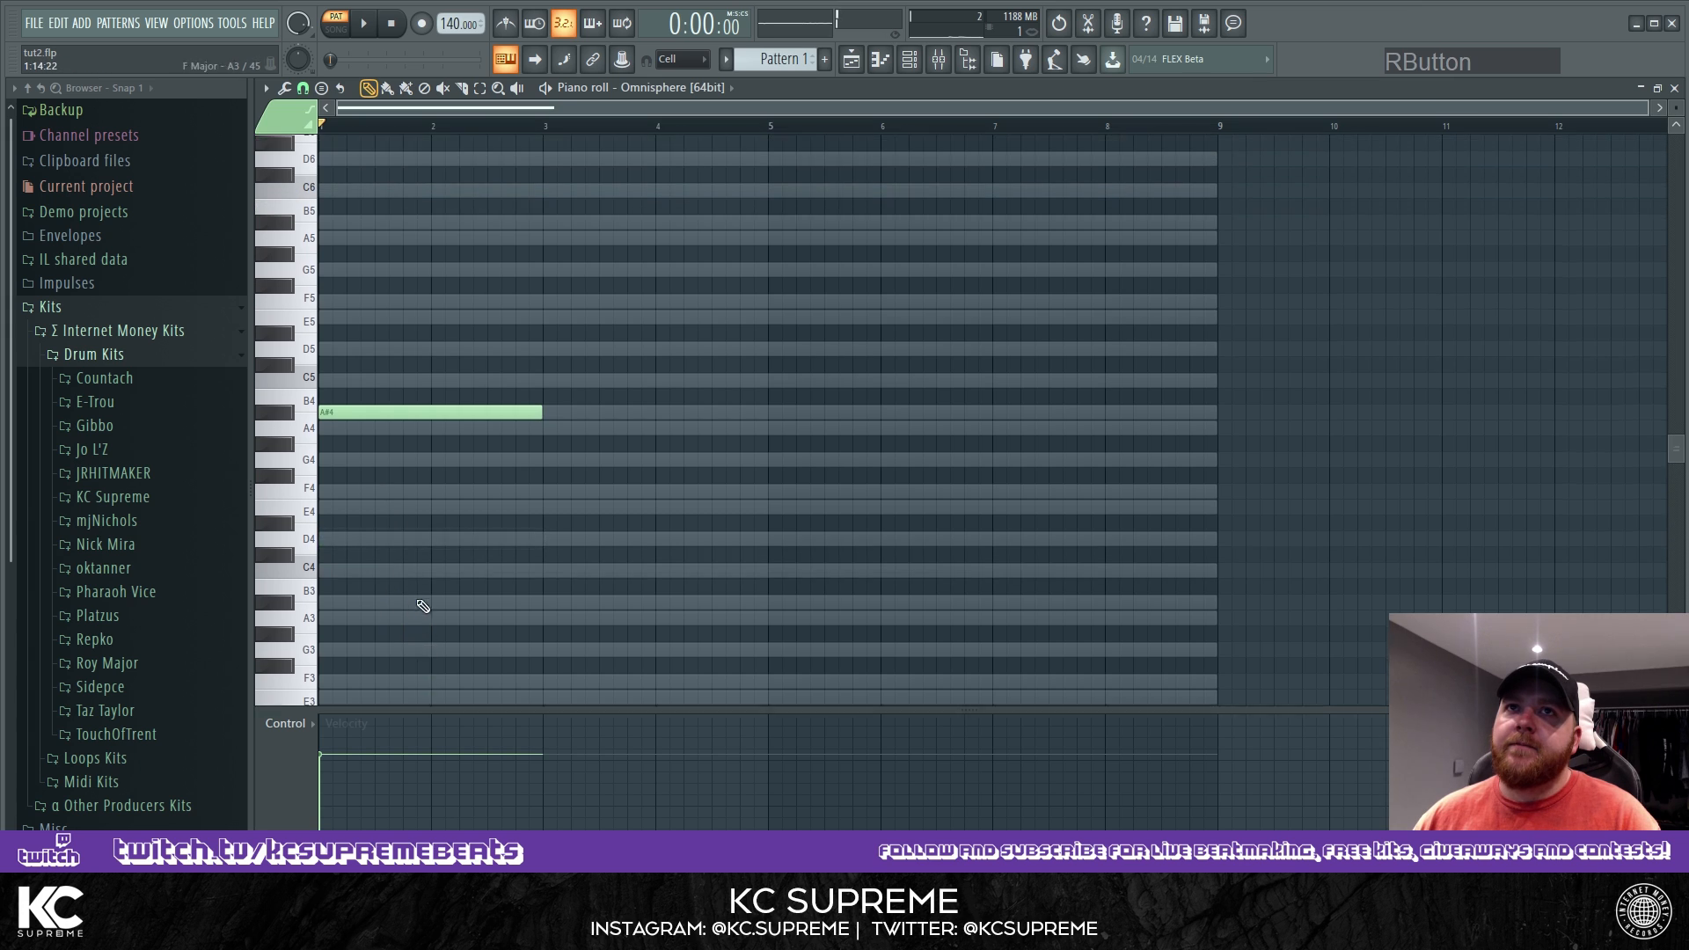
{"action": "key", "text": "space"}
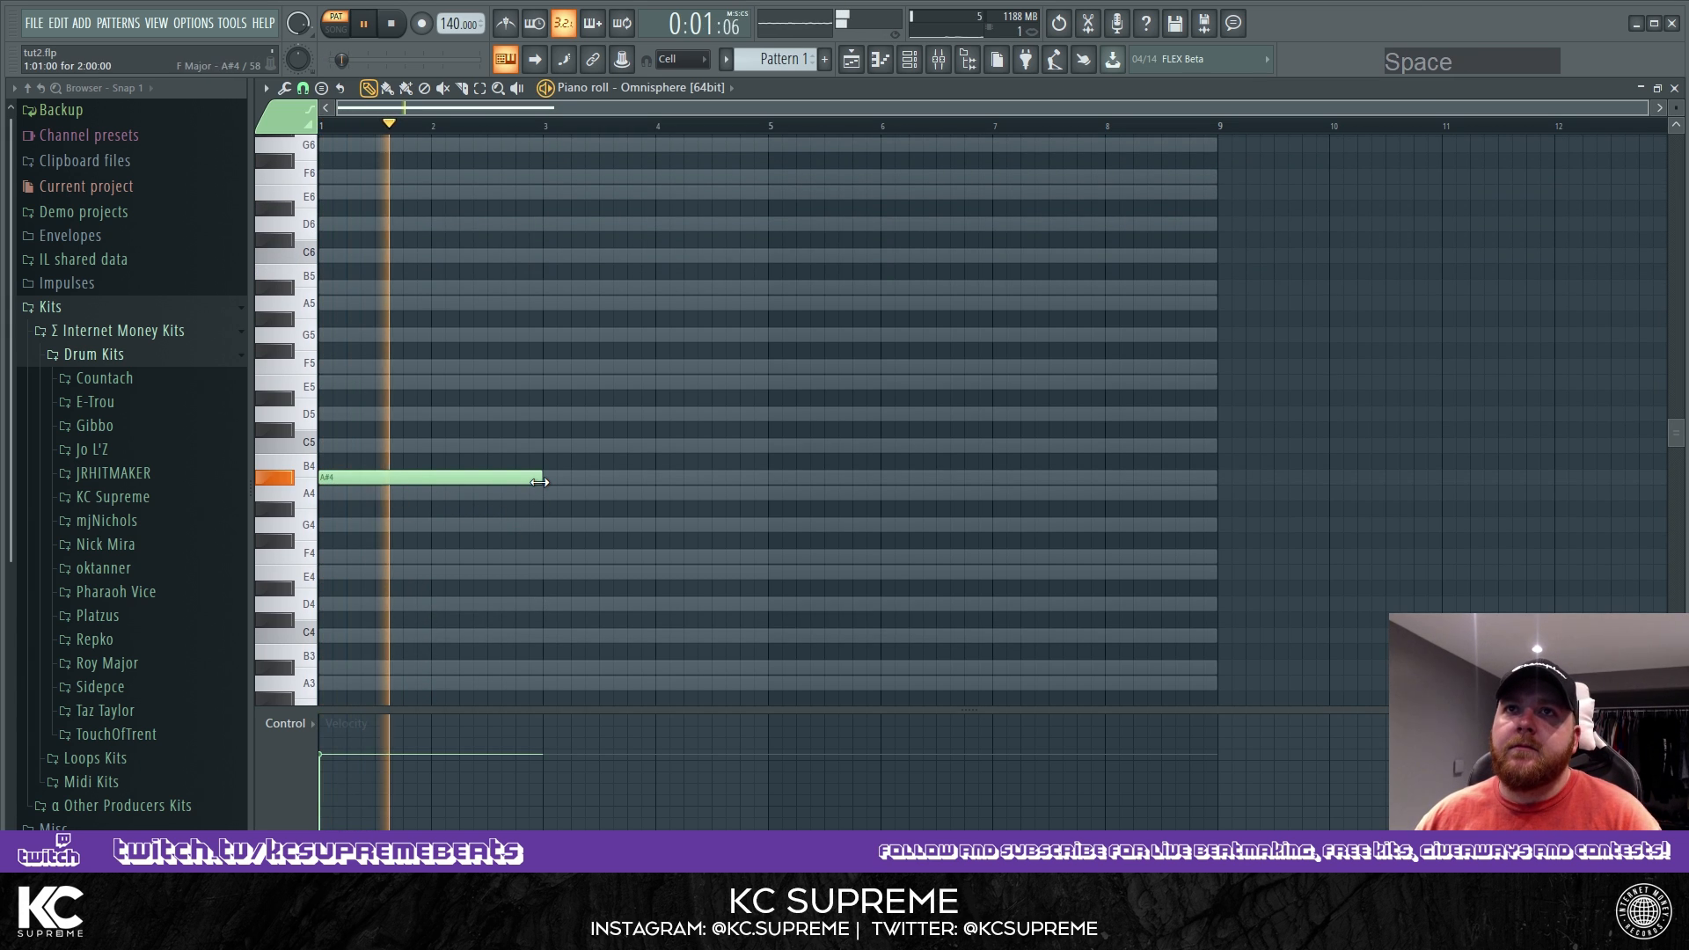
{"action": "left_click_drag", "start_coordinate": [539, 482], "coordinate": [429, 479]}
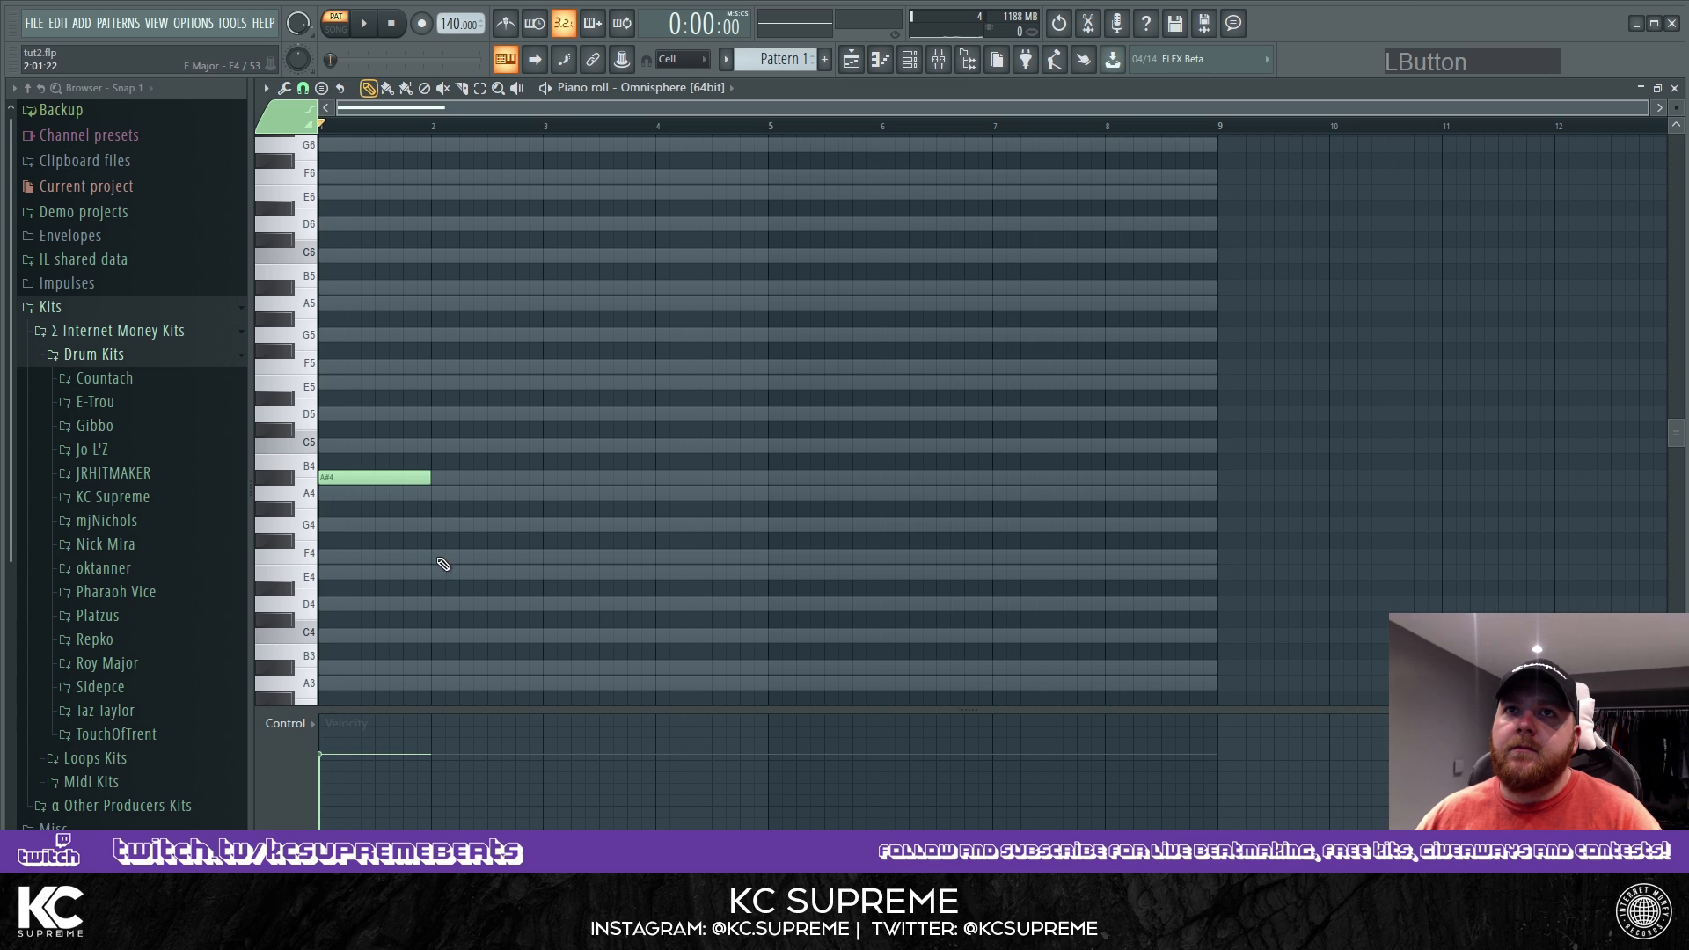
Add one-bar root notes after the A#4: G4 in bar 2, A4 in bar 3 and D4 in bar 4.
{"action": "left_click", "coordinate": [406, 477]}
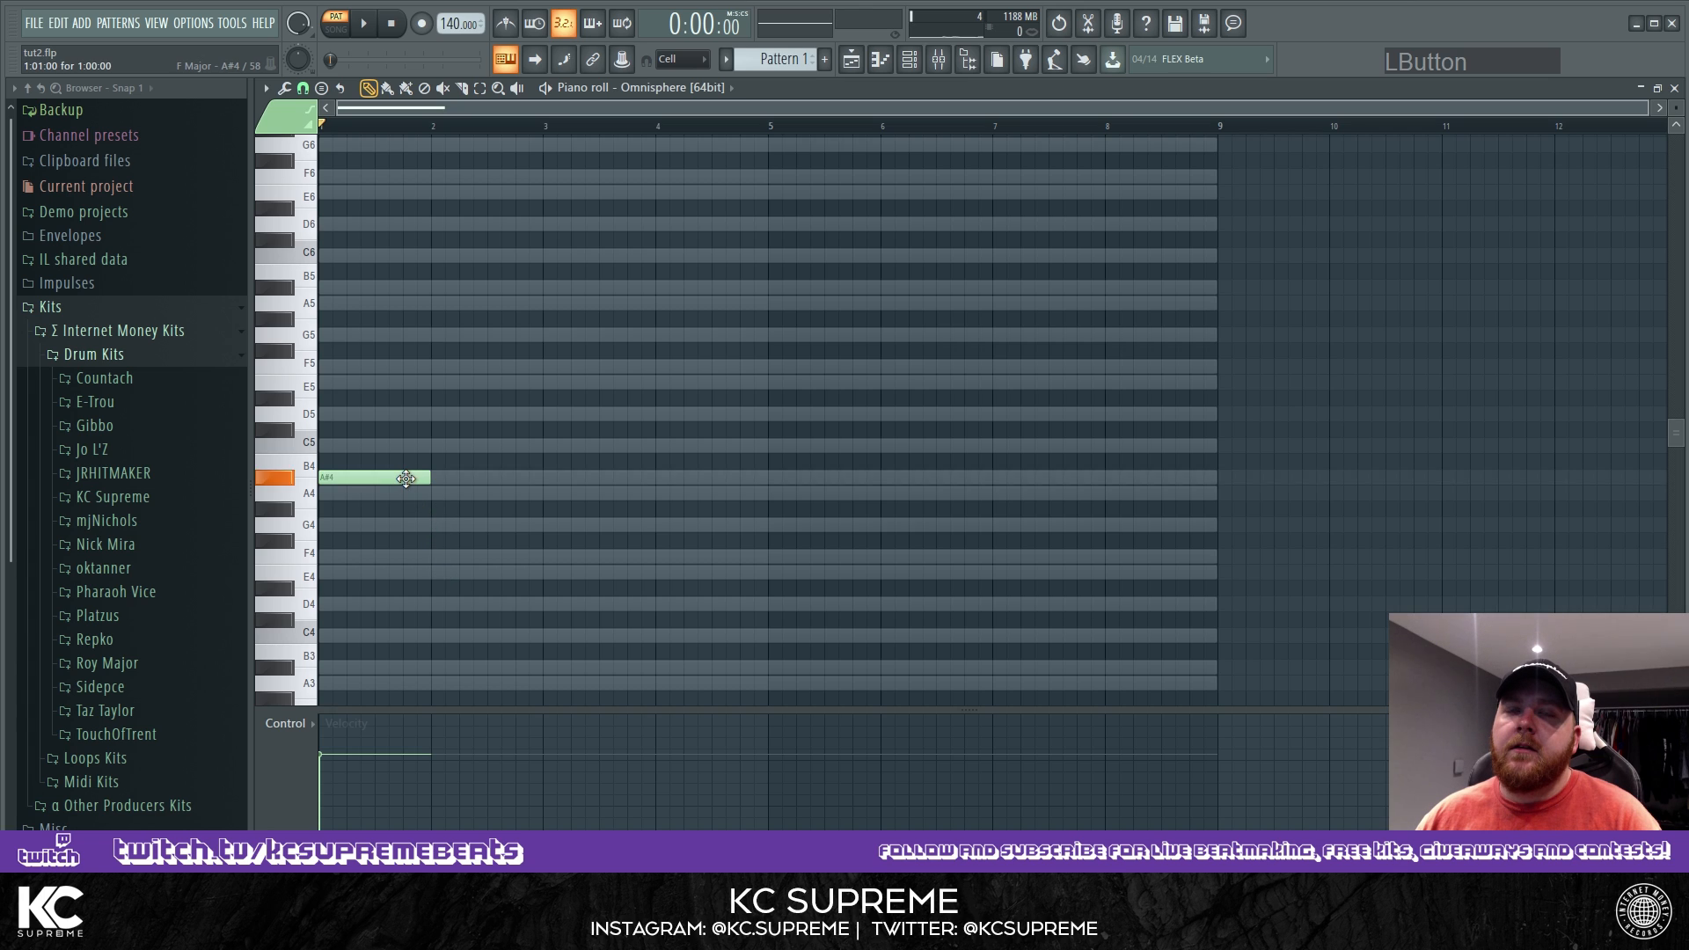
{"action": "left_click", "coordinate": [443, 525]}
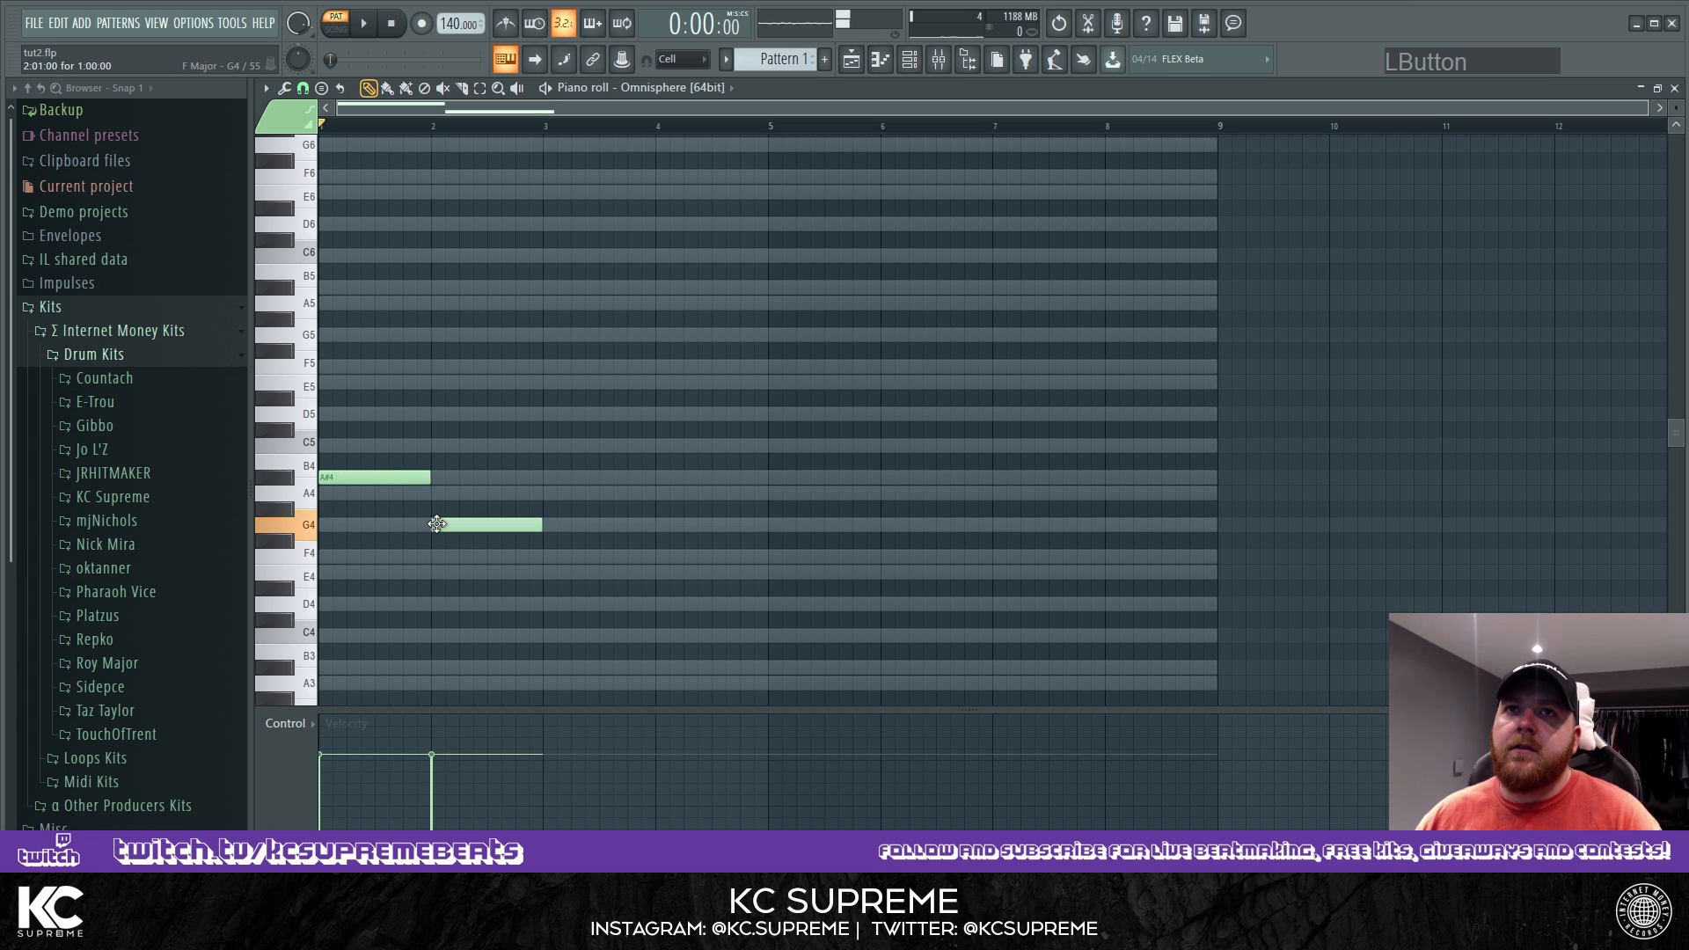
{"action": "left_click", "coordinate": [550, 493]}
{"action": "left_click", "coordinate": [665, 604]}
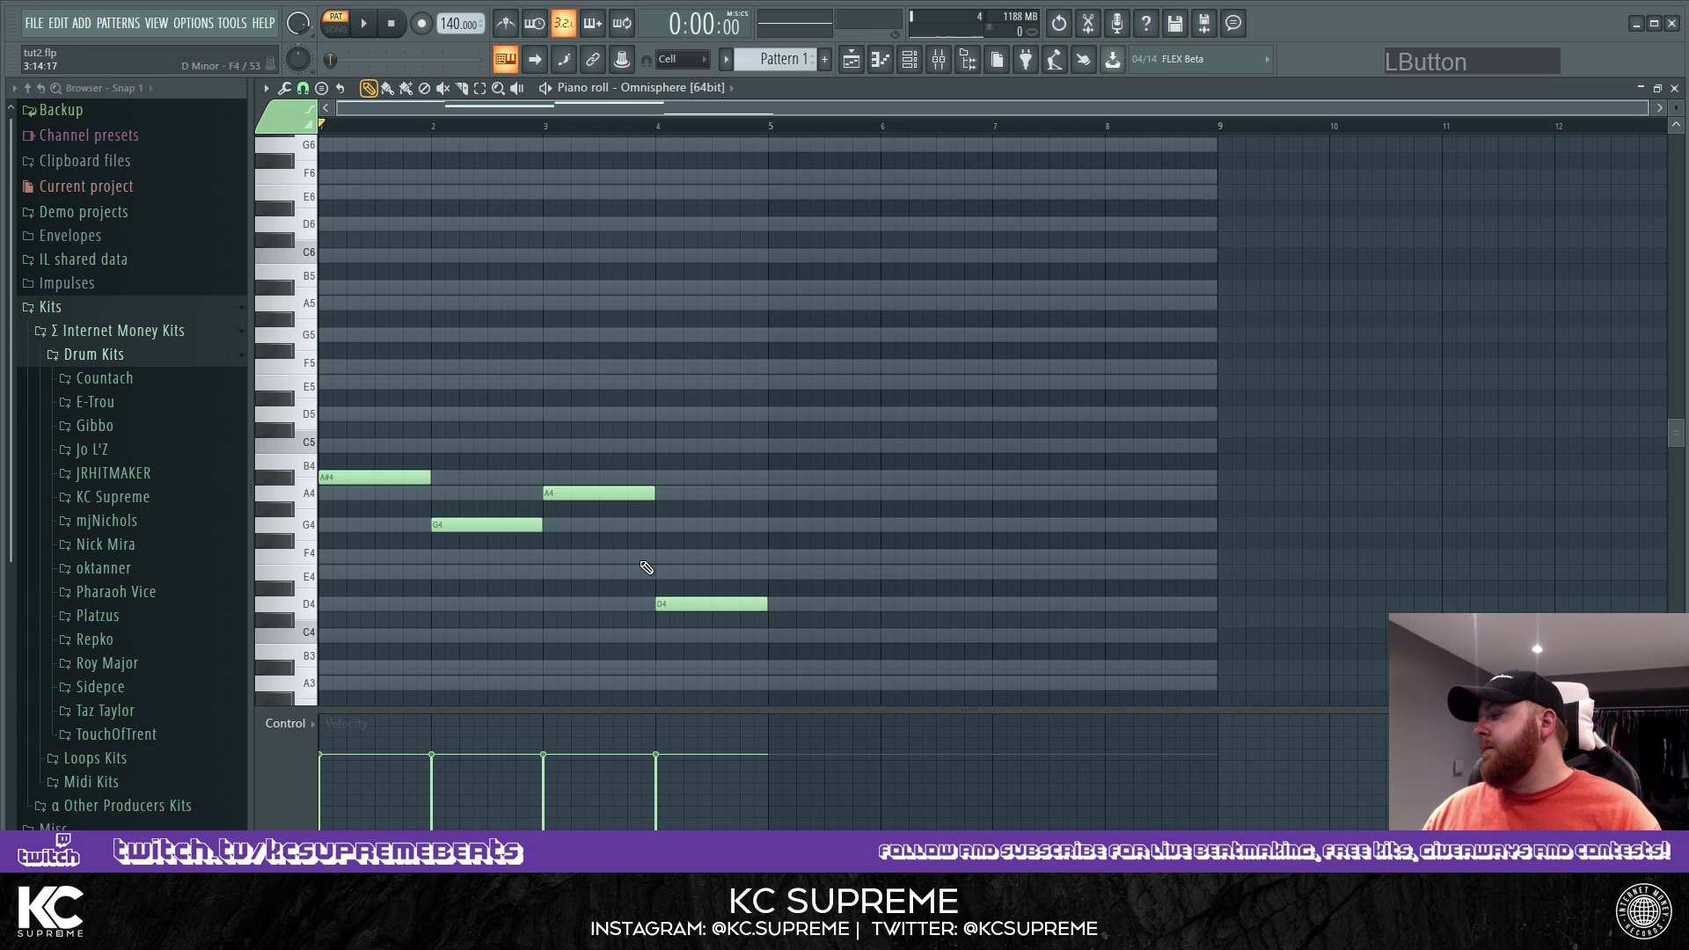
Stack one-bar D5 and F5 notes above the A#4 root to build the bar 1 chord.
{"action": "scroll", "coordinate": [492, 471], "scroll_direction": "down", "scroll_amount": 3}
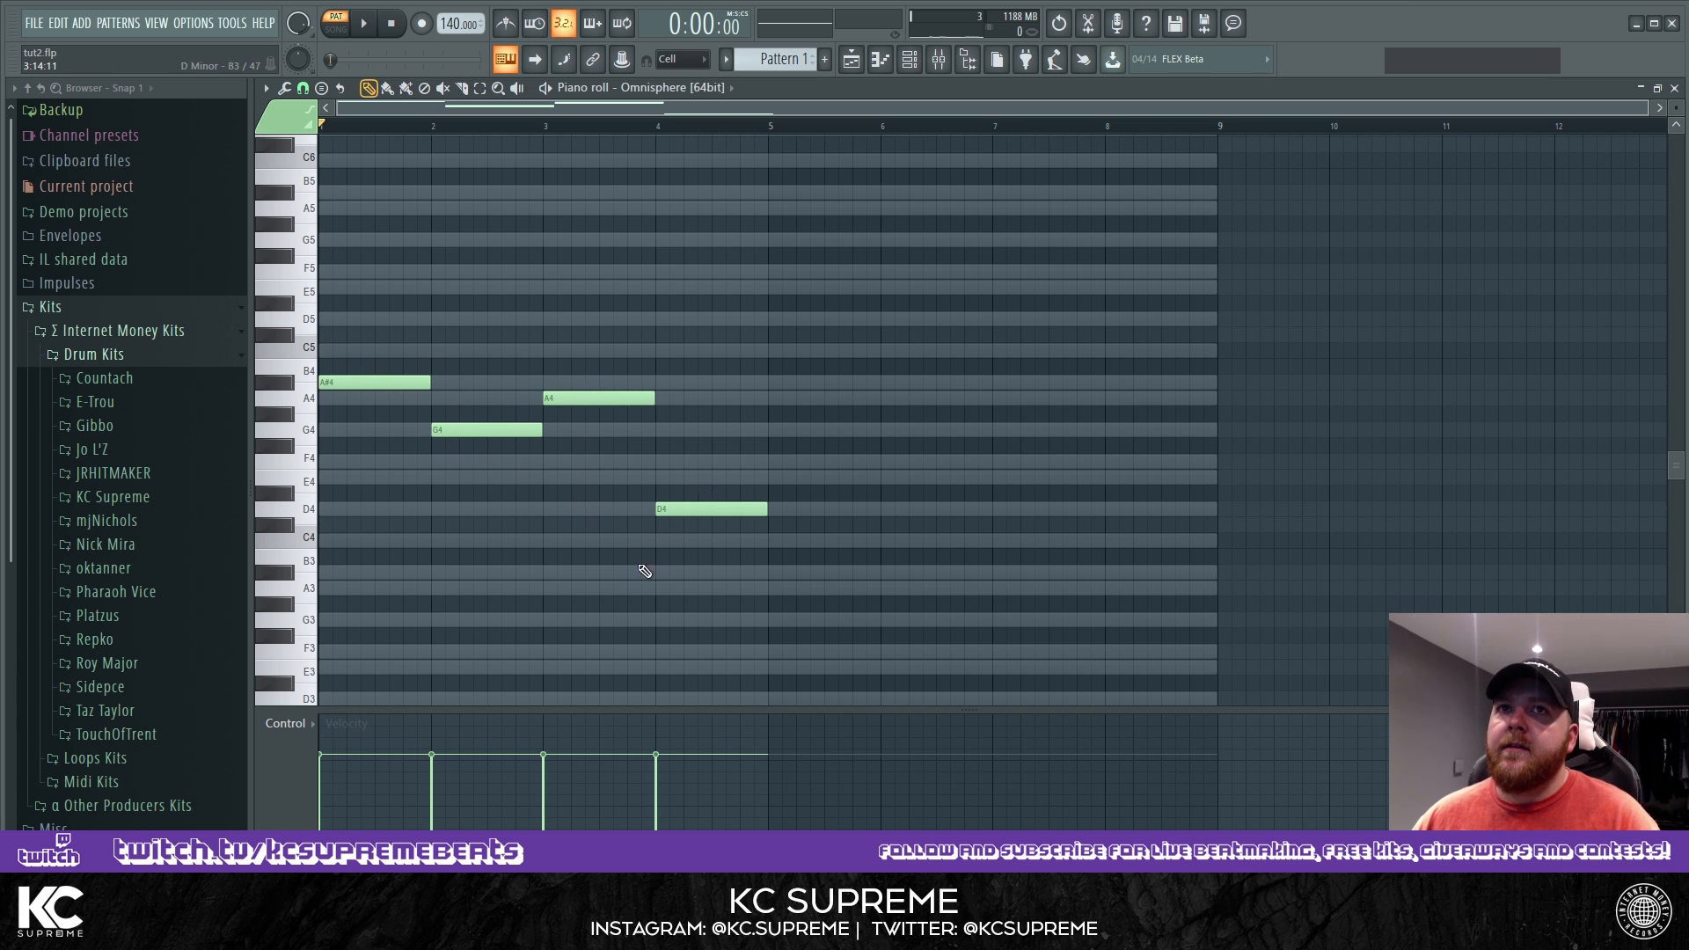
{"action": "scroll", "coordinate": [645, 572], "scroll_direction": "up", "scroll_amount": 1}
{"action": "scroll", "coordinate": [563, 567], "scroll_direction": "up", "scroll_amount": 1}
{"action": "scroll", "coordinate": [523, 552], "scroll_direction": "down", "scroll_amount": 1}
{"action": "scroll", "coordinate": [493, 542], "scroll_direction": "down", "scroll_amount": 1}
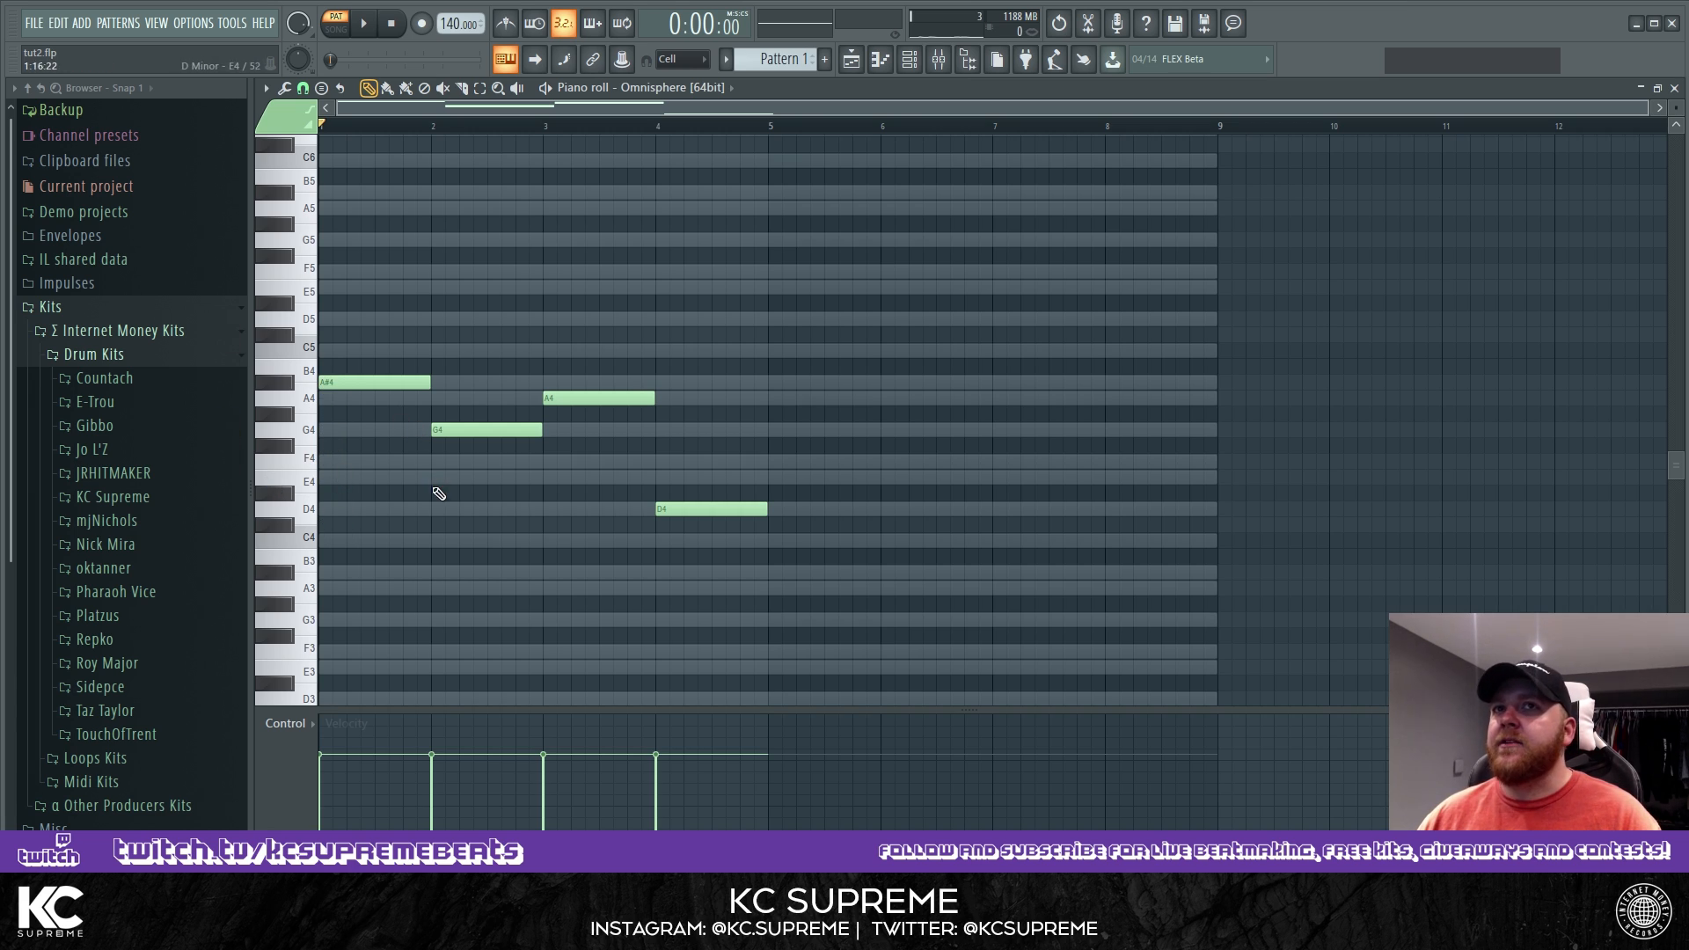
{"action": "key", "text": "space"}
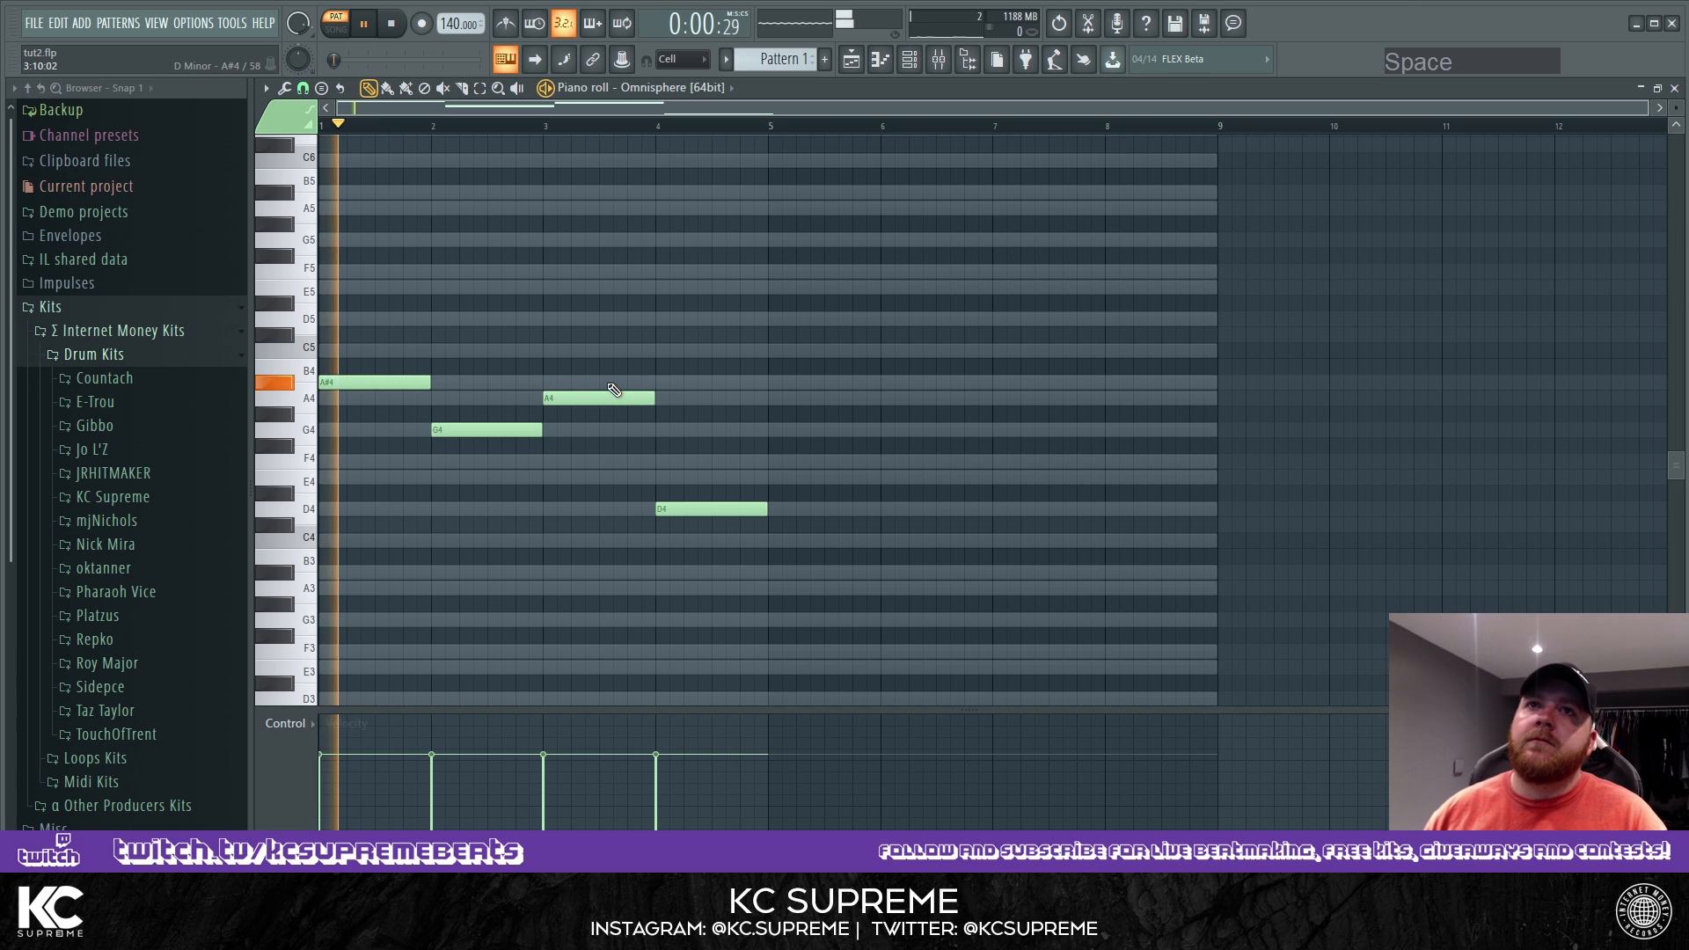
{"action": "key", "text": "space"}
{"action": "left_click", "coordinate": [339, 383]}
{"action": "left_click", "coordinate": [339, 320]}
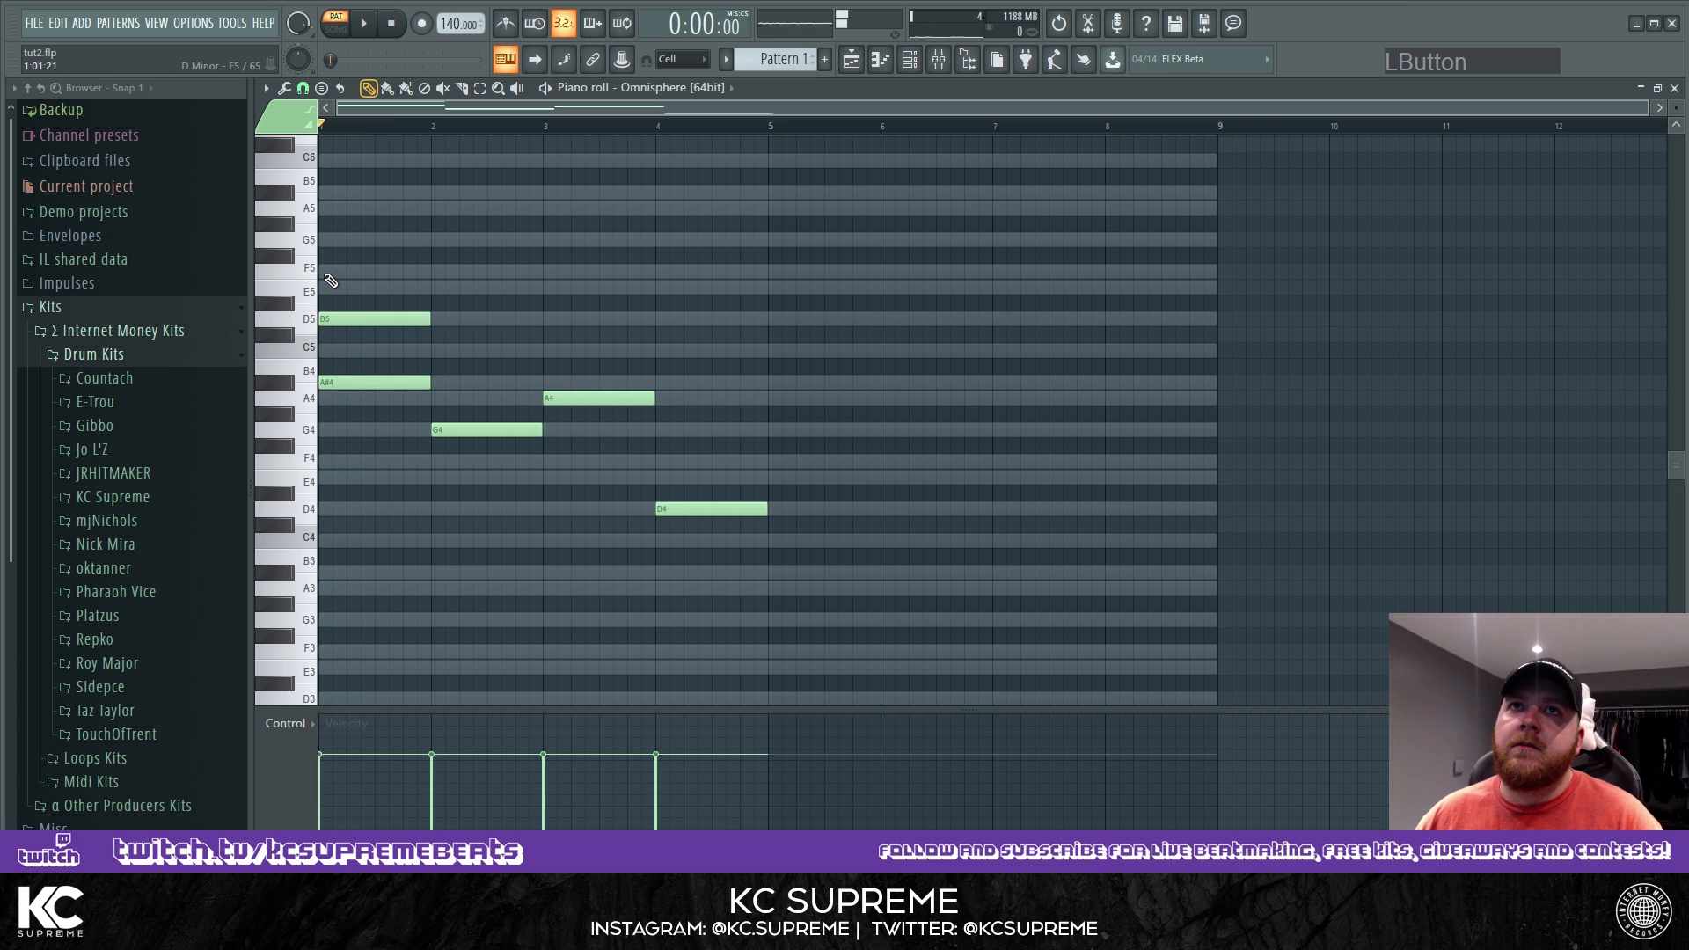
{"action": "left_click", "coordinate": [331, 273]}
Build the bar 2 chord by adding A#4 and D5 above the G4 root.
{"action": "left_click", "coordinate": [446, 385]}
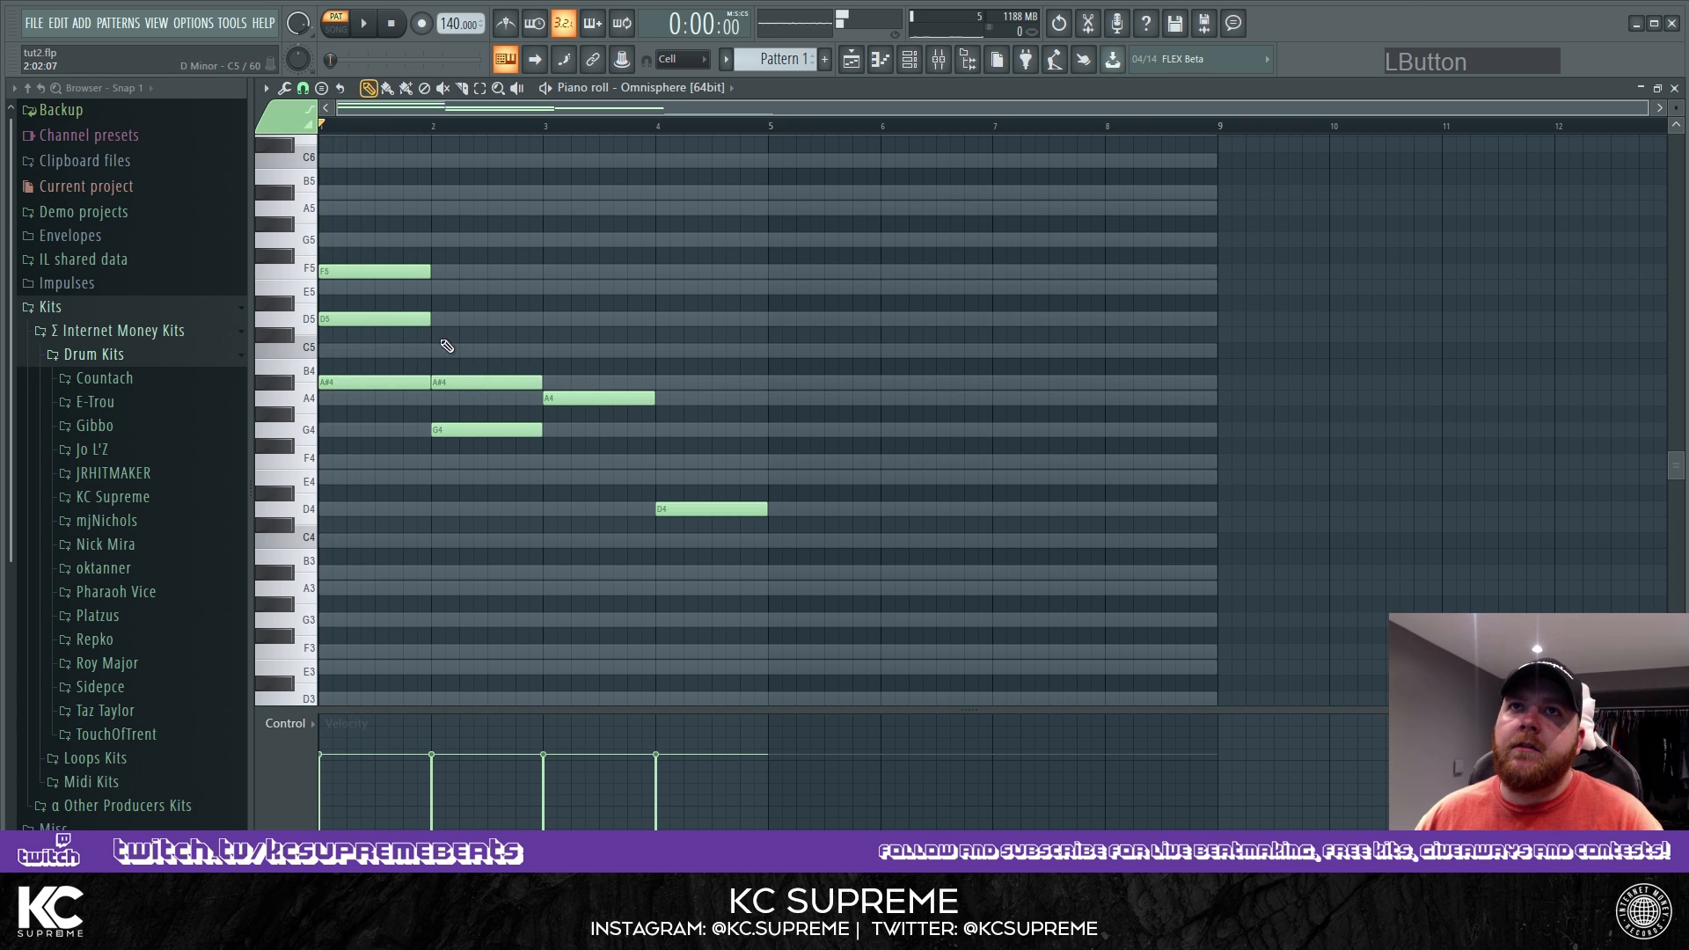
{"action": "left_click", "coordinate": [441, 303]}
{"action": "double_click", "coordinate": [442, 304]}
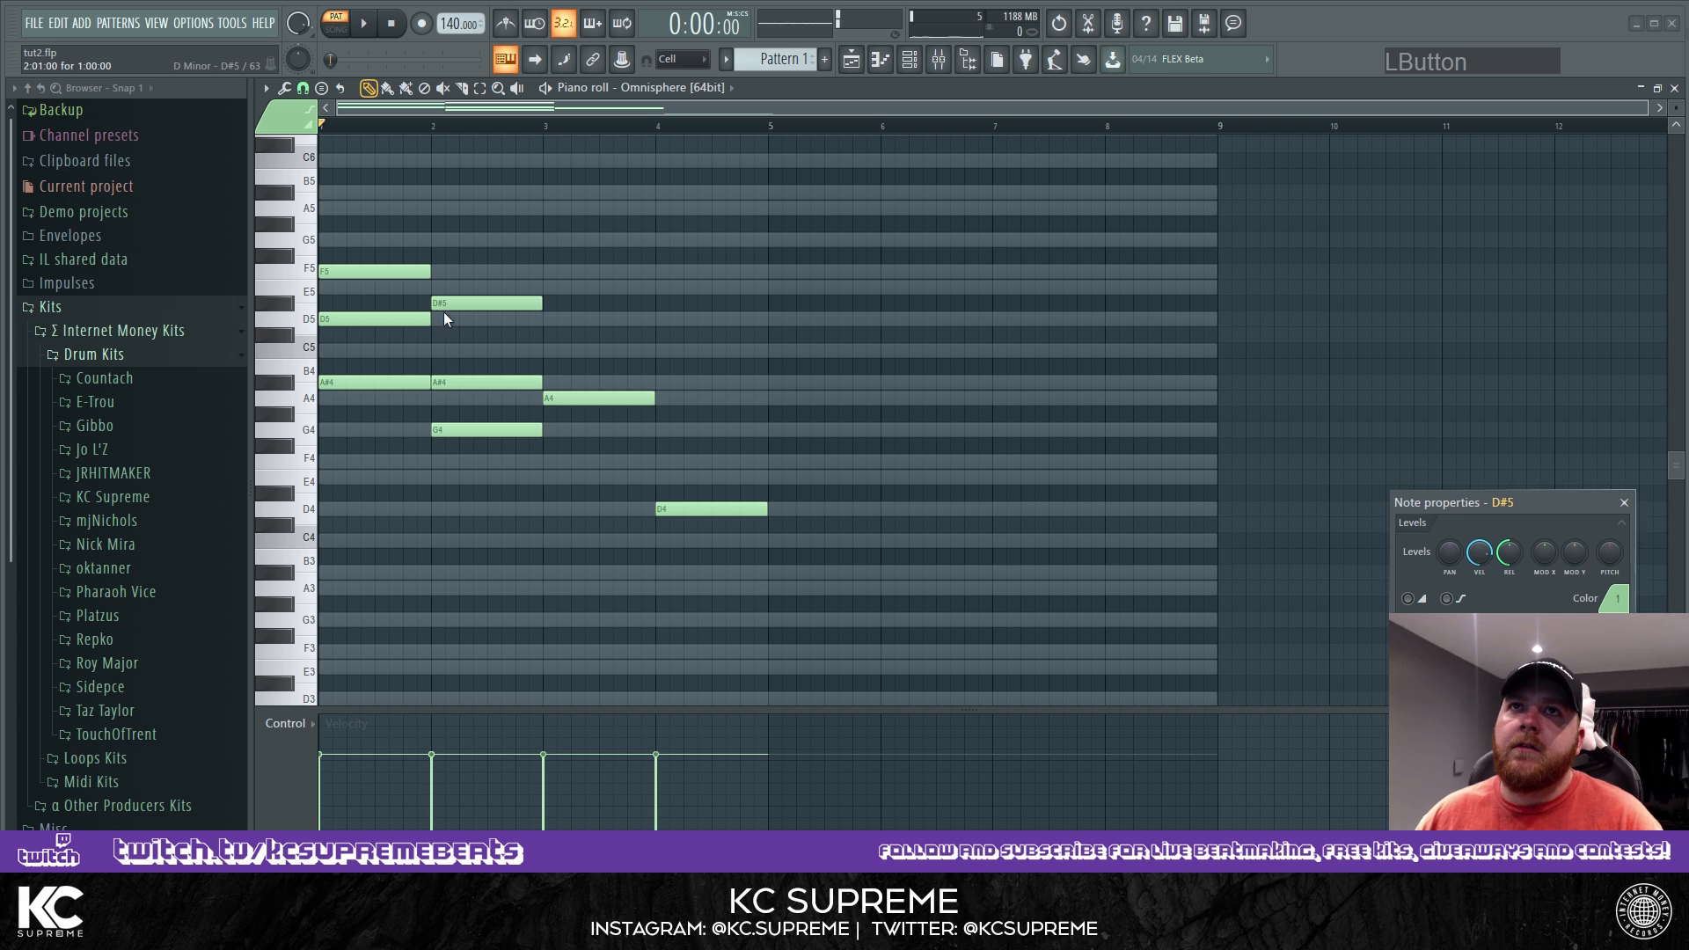
{"action": "left_click", "coordinate": [1624, 505]}
{"action": "left_click_drag", "start_coordinate": [488, 304], "coordinate": [488, 320]}
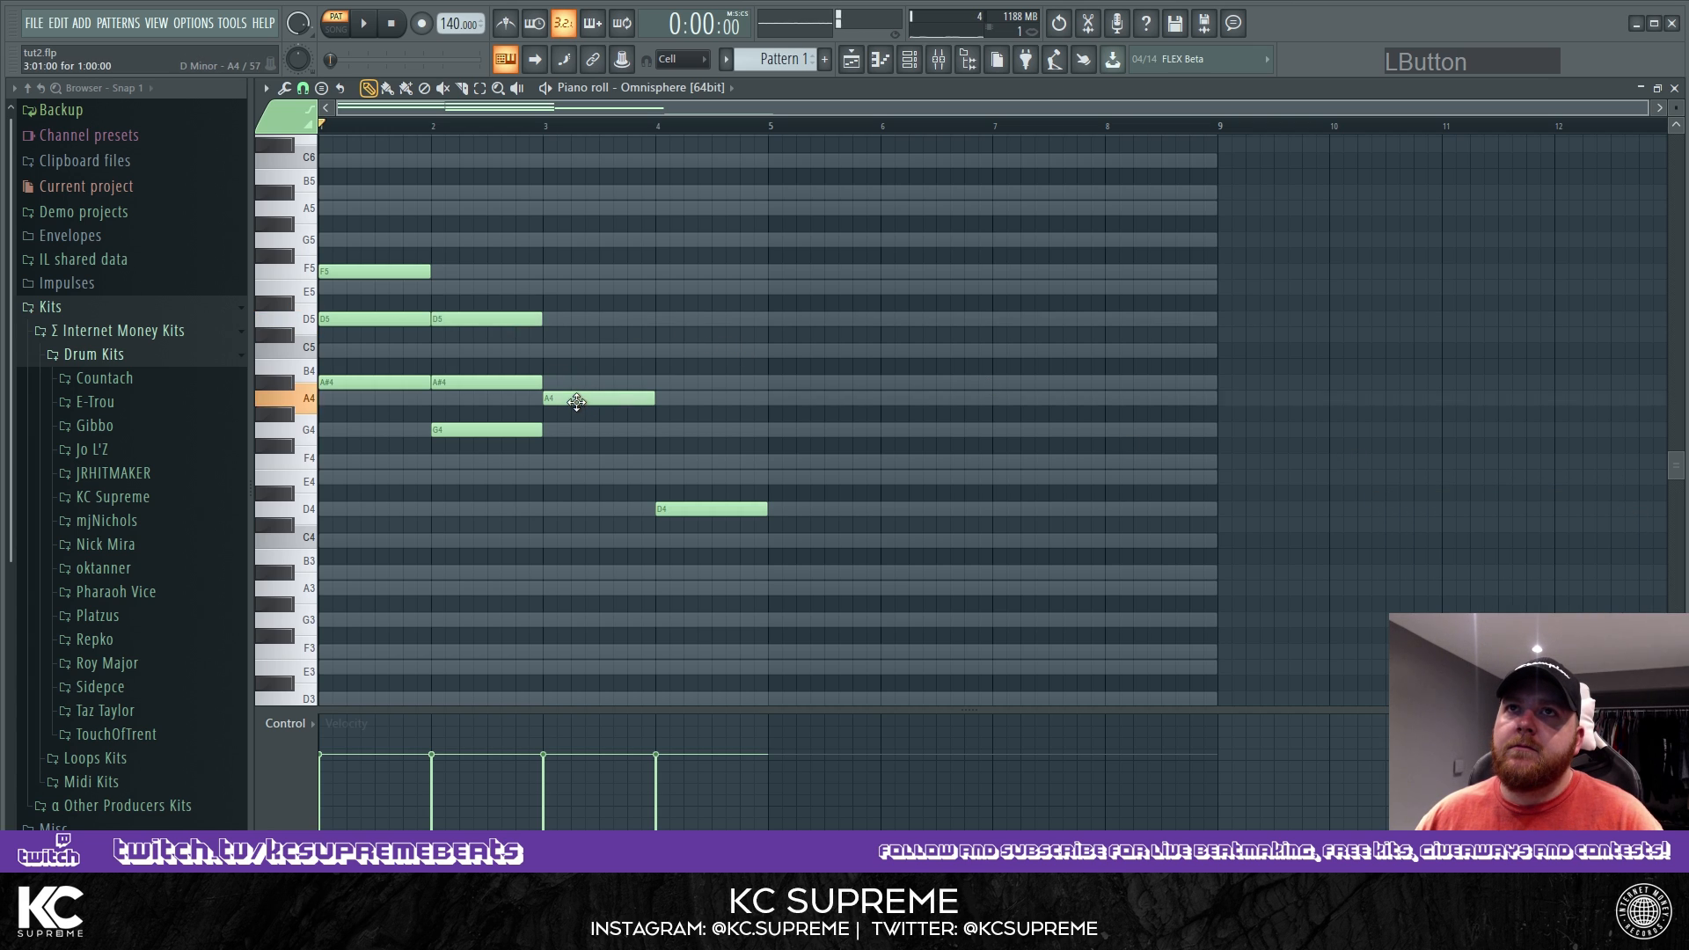
Add C5 and E5 above the A4 root in bar 3, and F4 and A4 above the D4 root in bar 4.
{"action": "left_click", "coordinate": [556, 351]}
{"action": "left_click", "coordinate": [556, 288]}
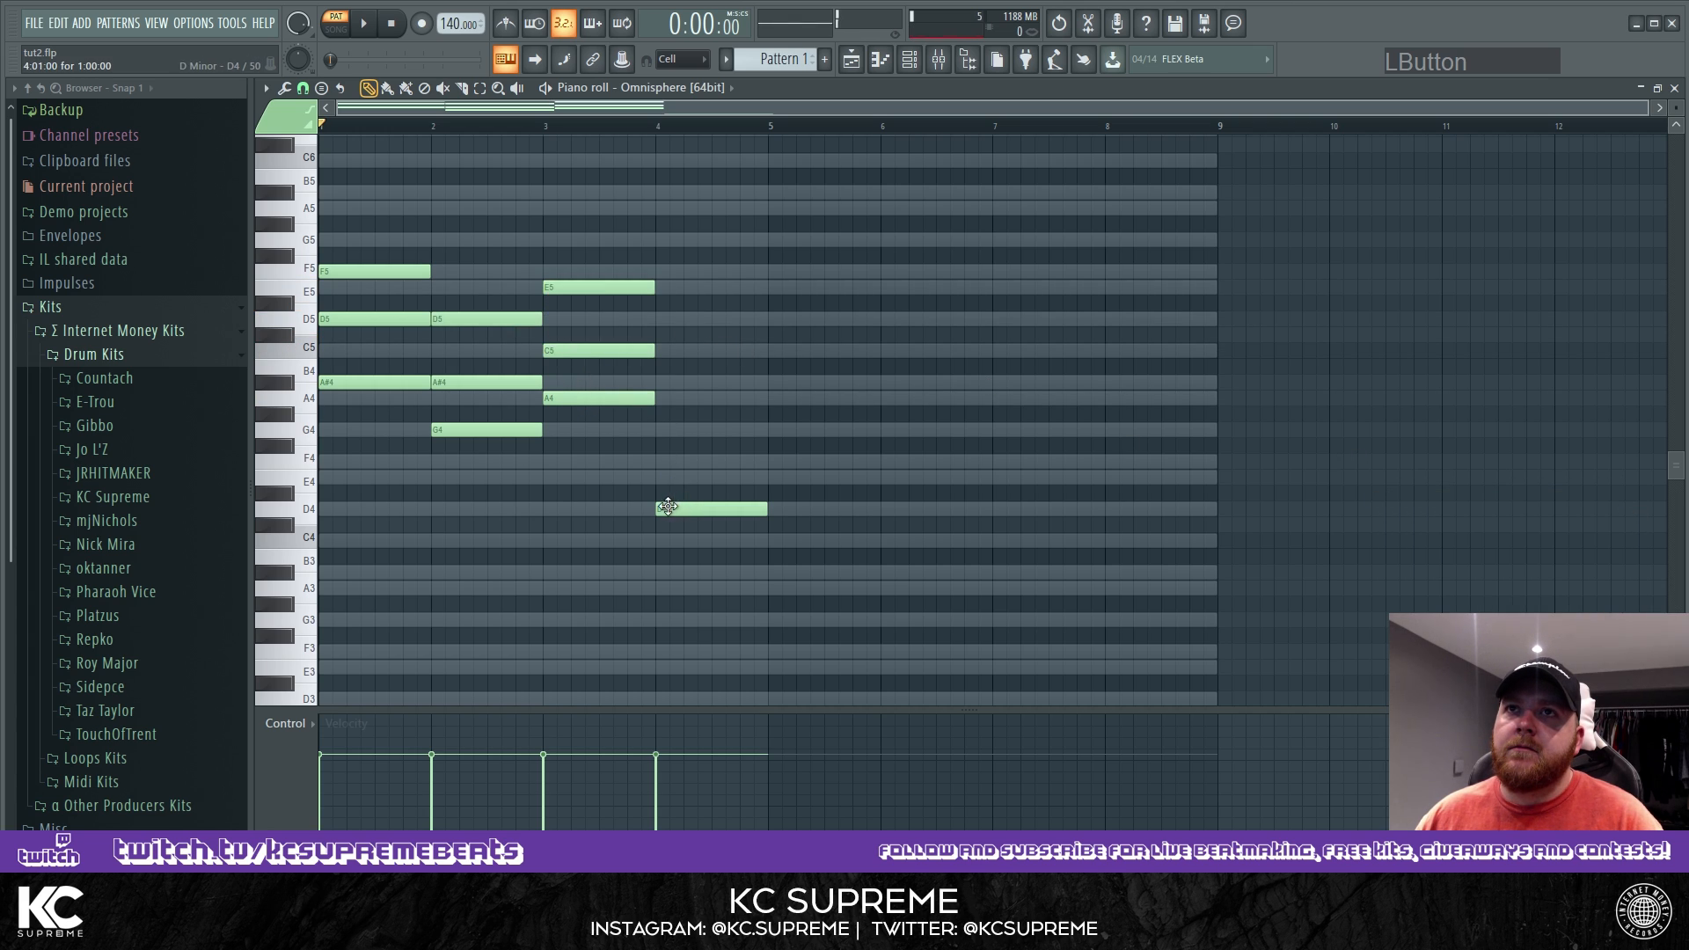
{"action": "left_click", "coordinate": [666, 460]}
{"action": "left_click", "coordinate": [666, 398]}
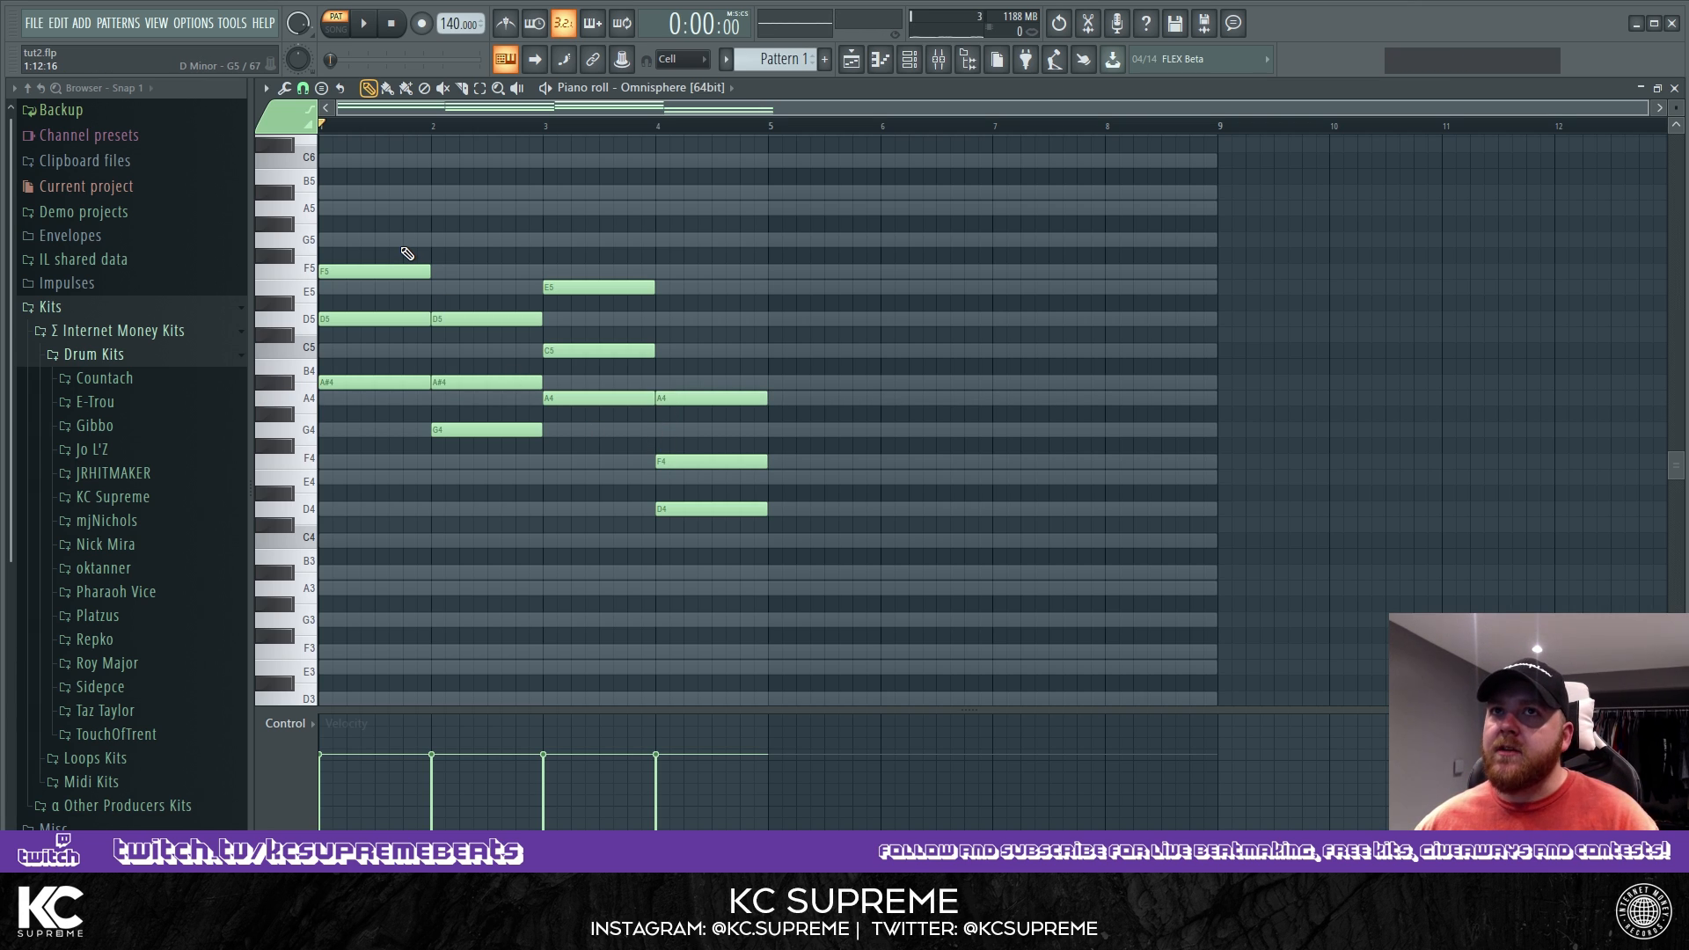
Play the chords briefly and change the Omnisphere patch to PAD - Lanez Switch.
{"action": "key", "text": "space"}
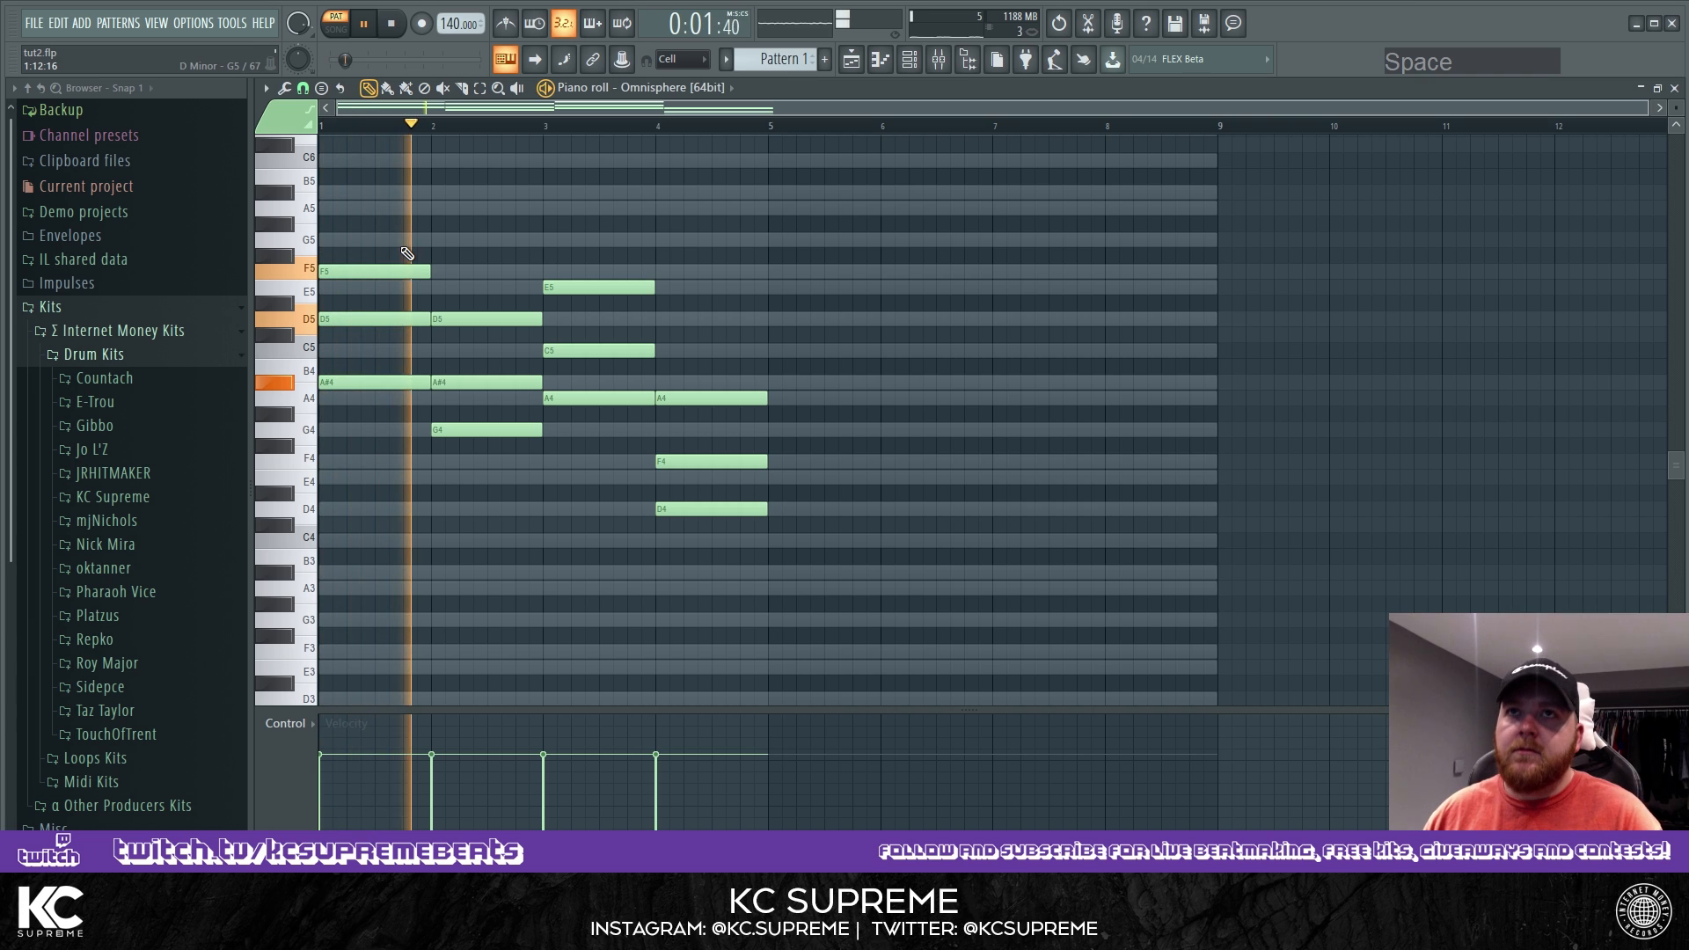
{"action": "key", "text": "space"}
{"action": "left_click", "coordinate": [909, 59]}
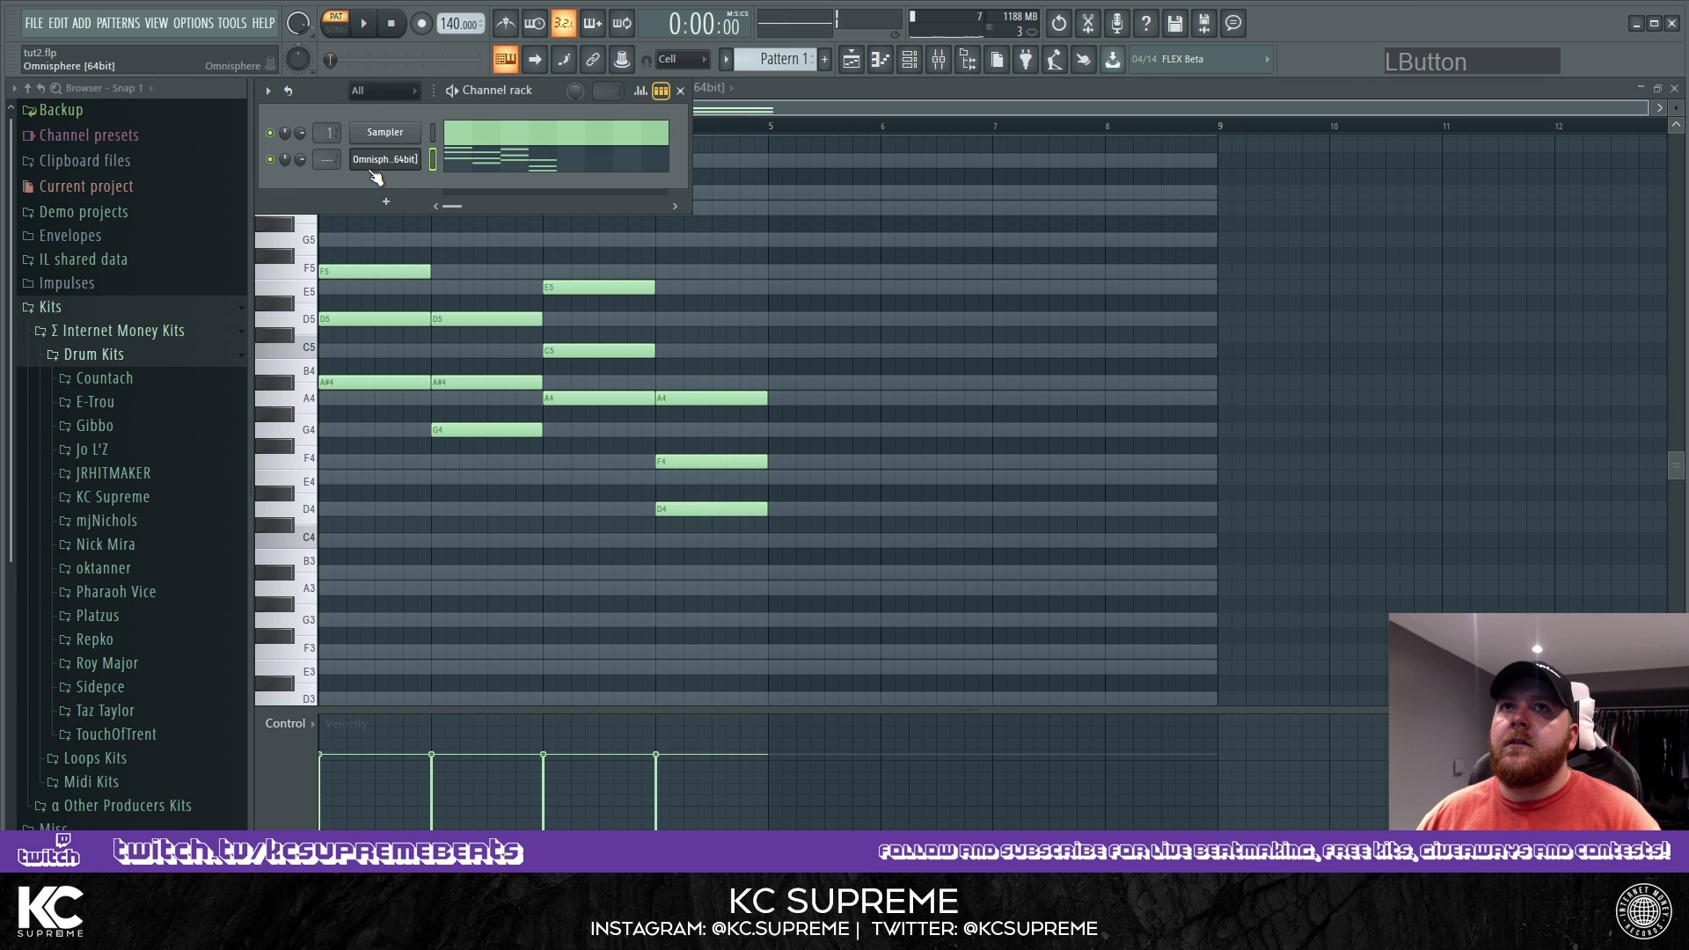
{"action": "left_click", "coordinate": [380, 161]}
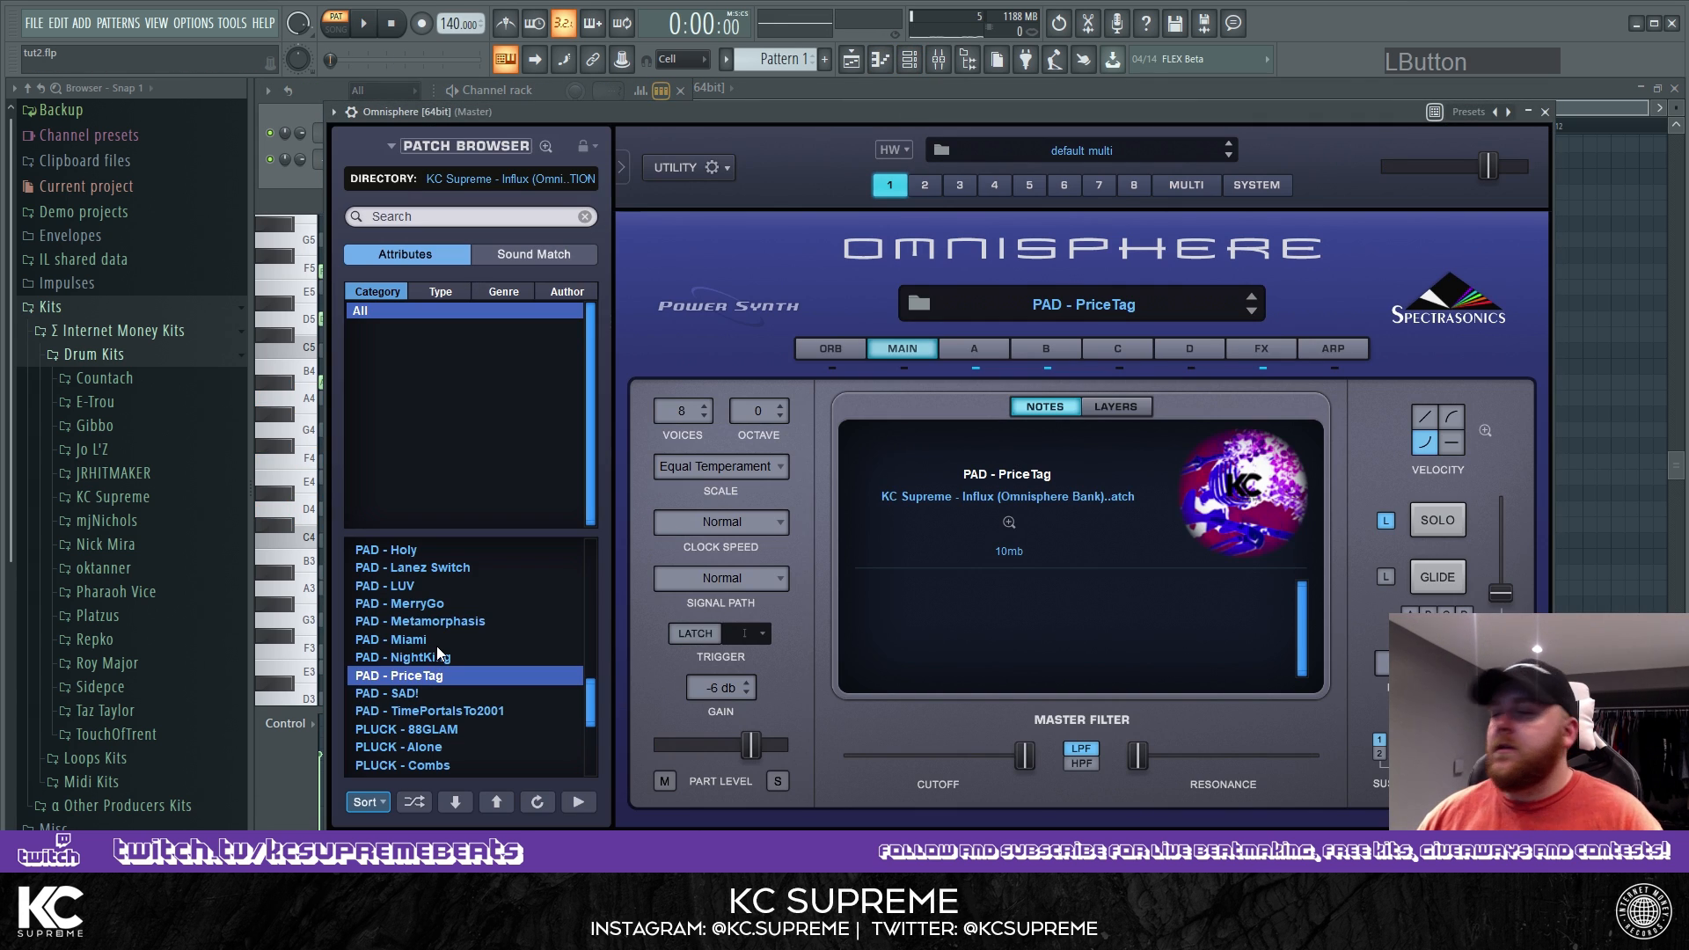
{"action": "left_click", "coordinate": [469, 569]}
Listen to the four-bar chord progression with the new patch and return to the Omnisphere piano roll.
{"action": "key", "text": "space"}
{"action": "left_click", "coordinate": [303, 165]}
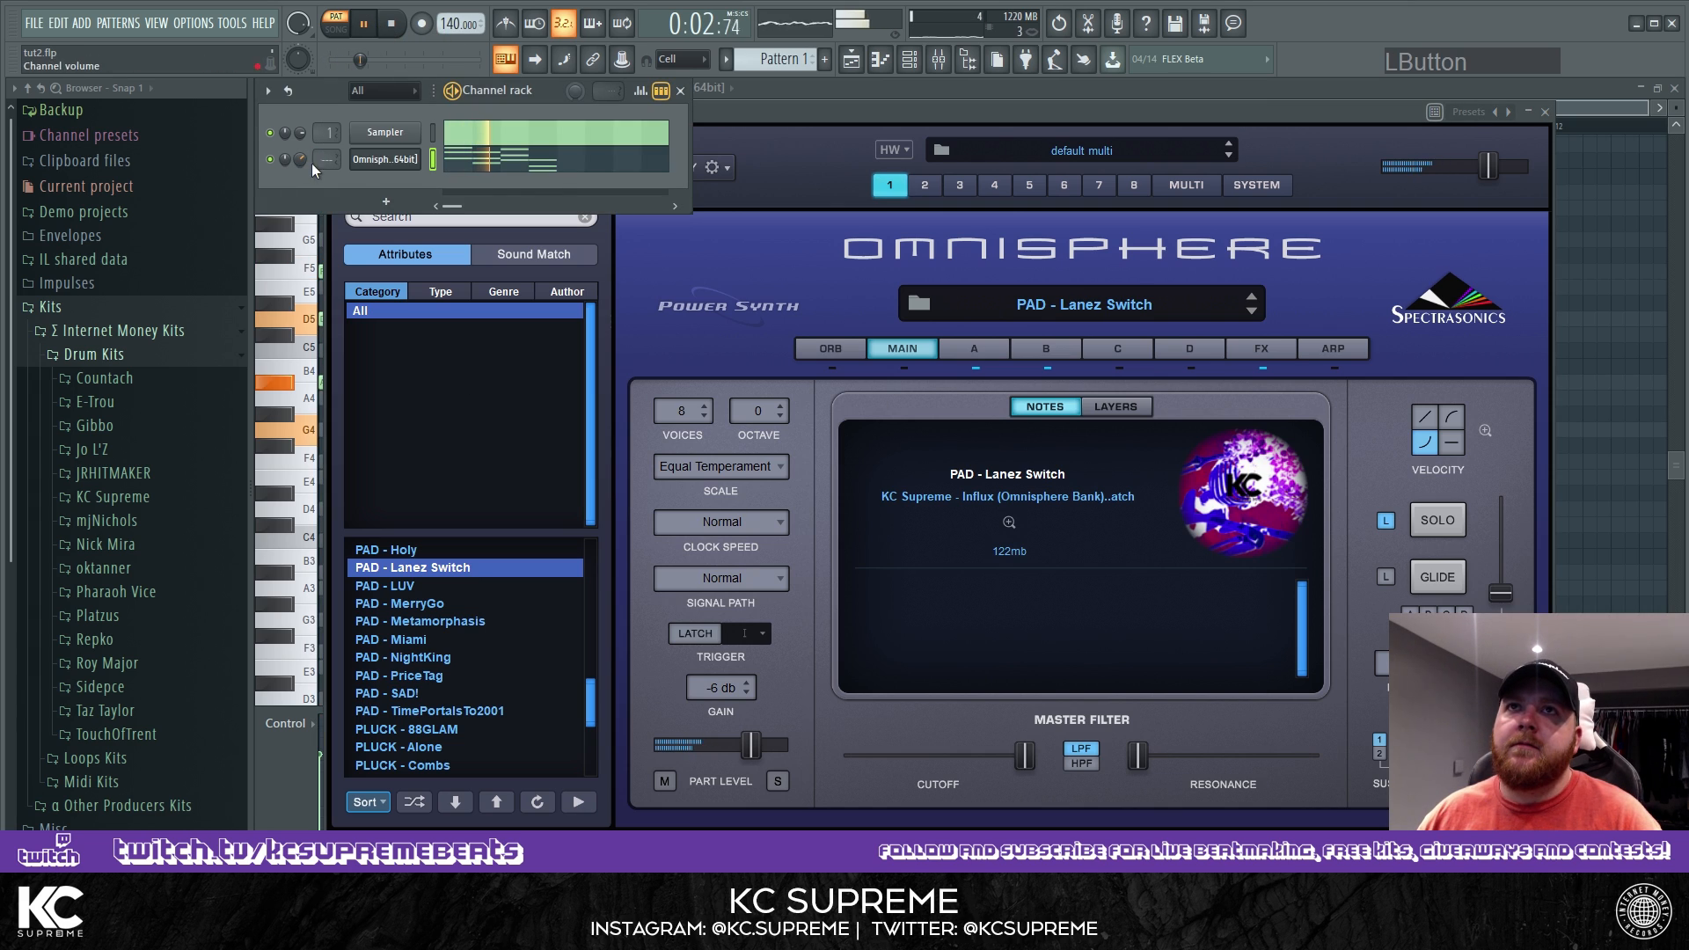
{"action": "left_click", "coordinate": [547, 164]}
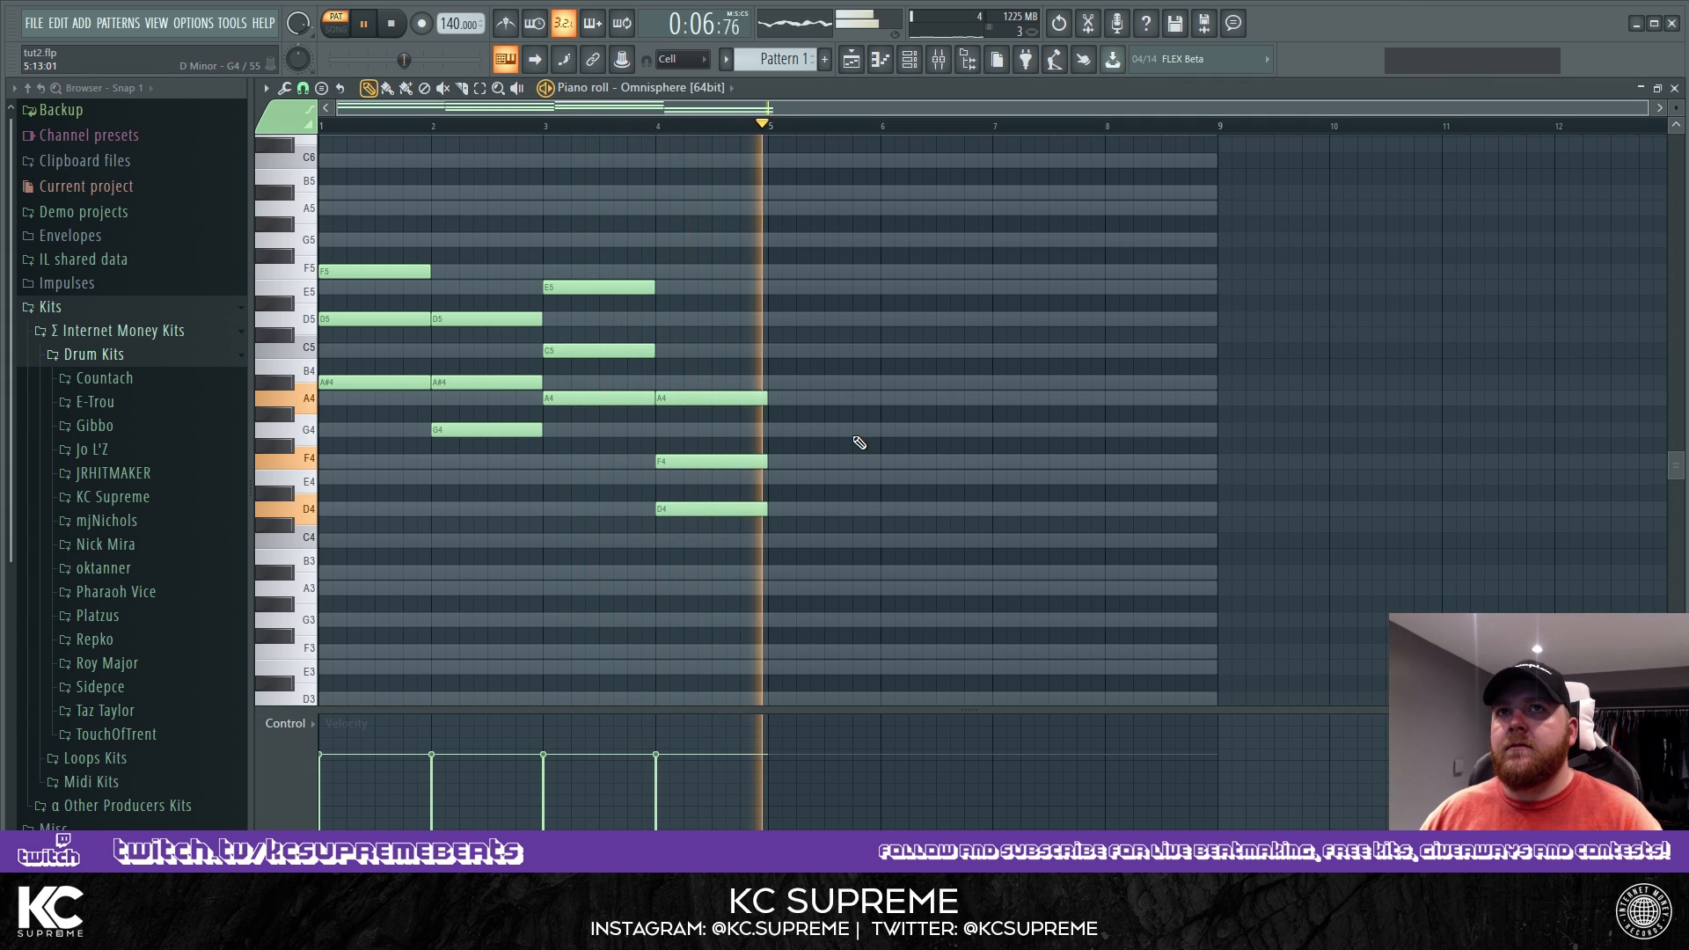
{"action": "key", "text": "space"}
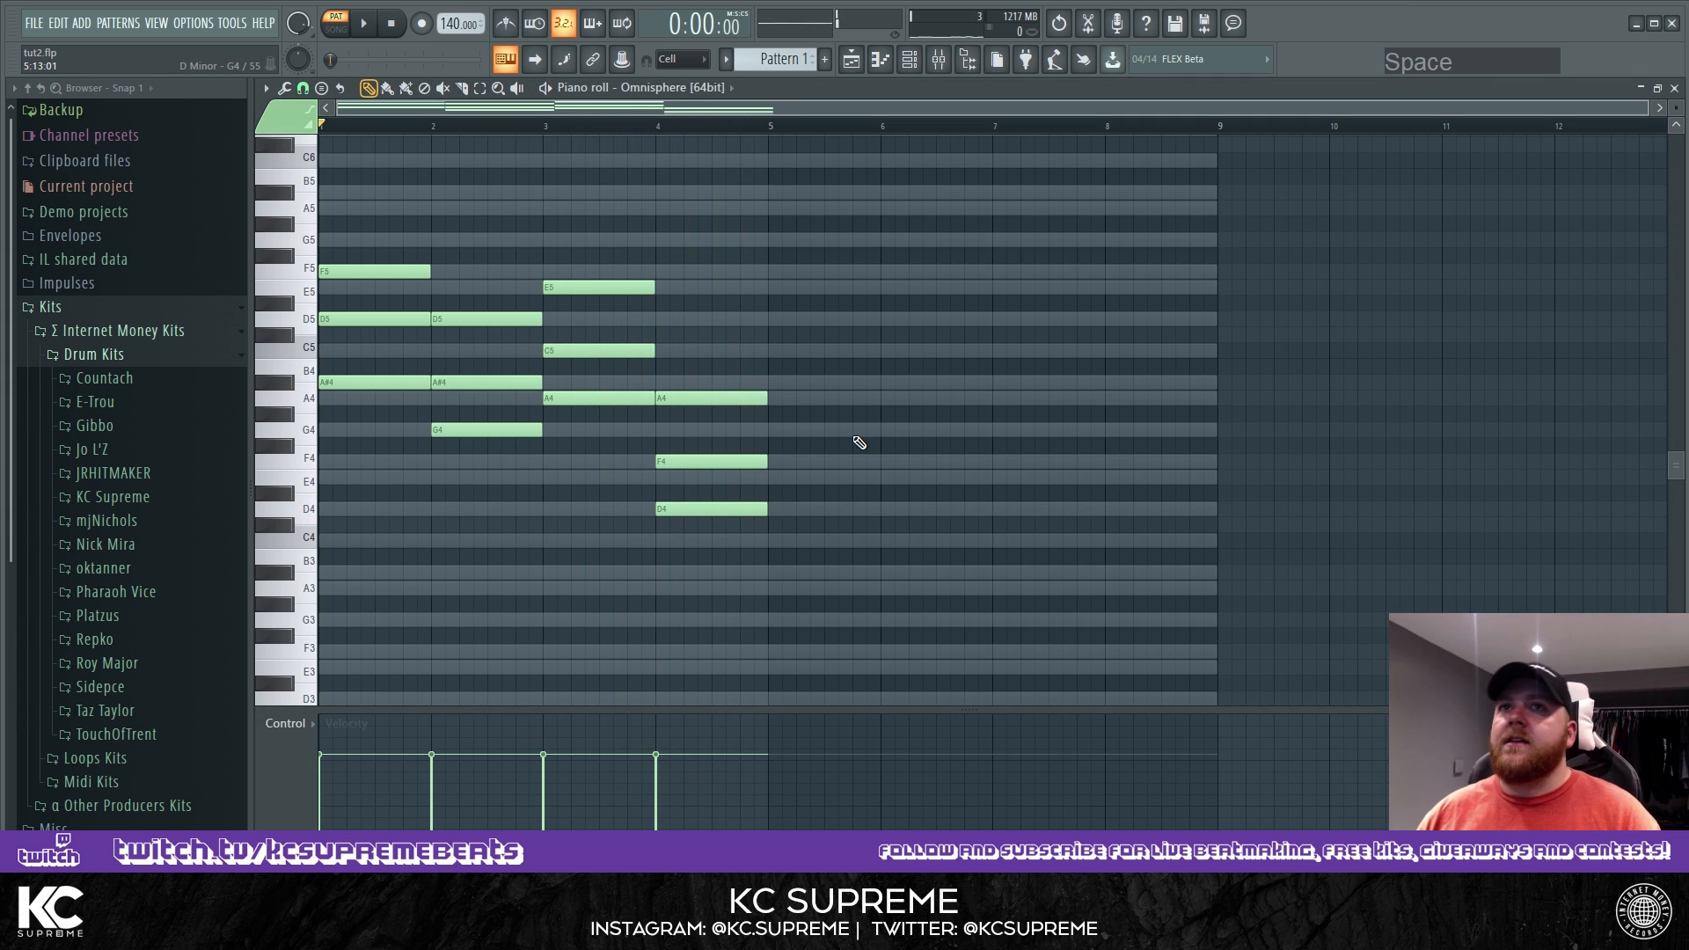
Duplicate the root note of each chord one octave lower as A#3, G3, A3 and D3, keeping the original roots.
{"action": "left_click", "coordinate": [403, 381], "text": "ctrl+shift"}
{"action": "left_click", "coordinate": [456, 429], "text": "ctrl+shift"}
{"action": "left_click", "coordinate": [566, 397], "text": "ctrl+shift"}
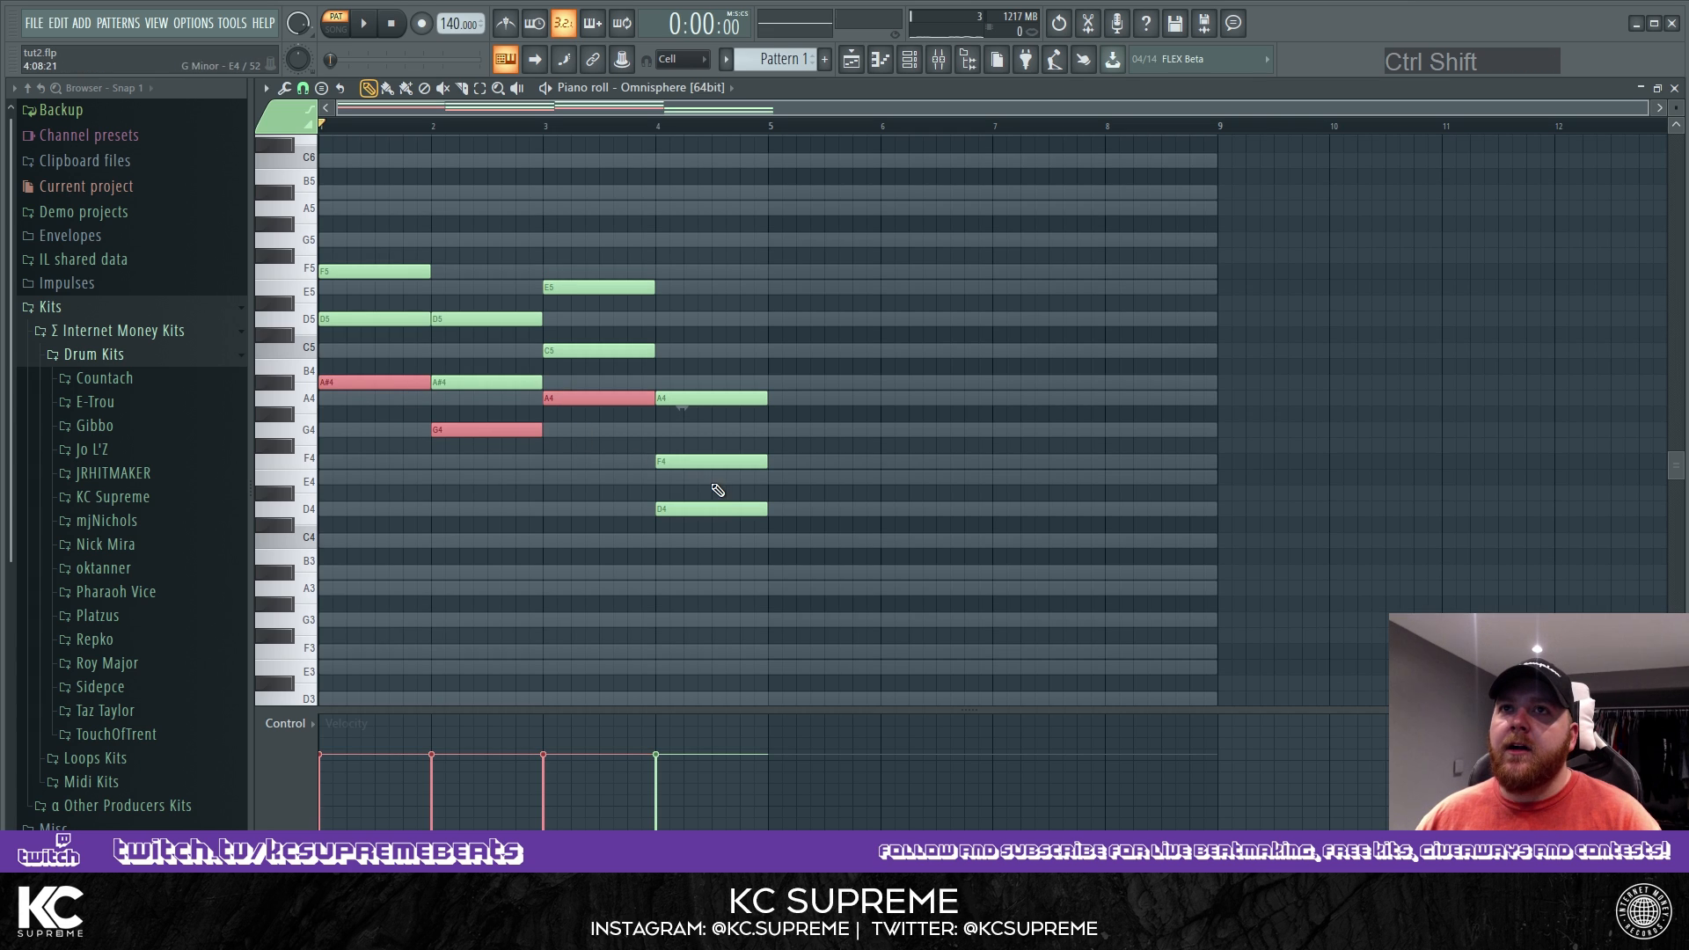
{"action": "left_click", "coordinate": [714, 508], "text": "ctrl+shift"}
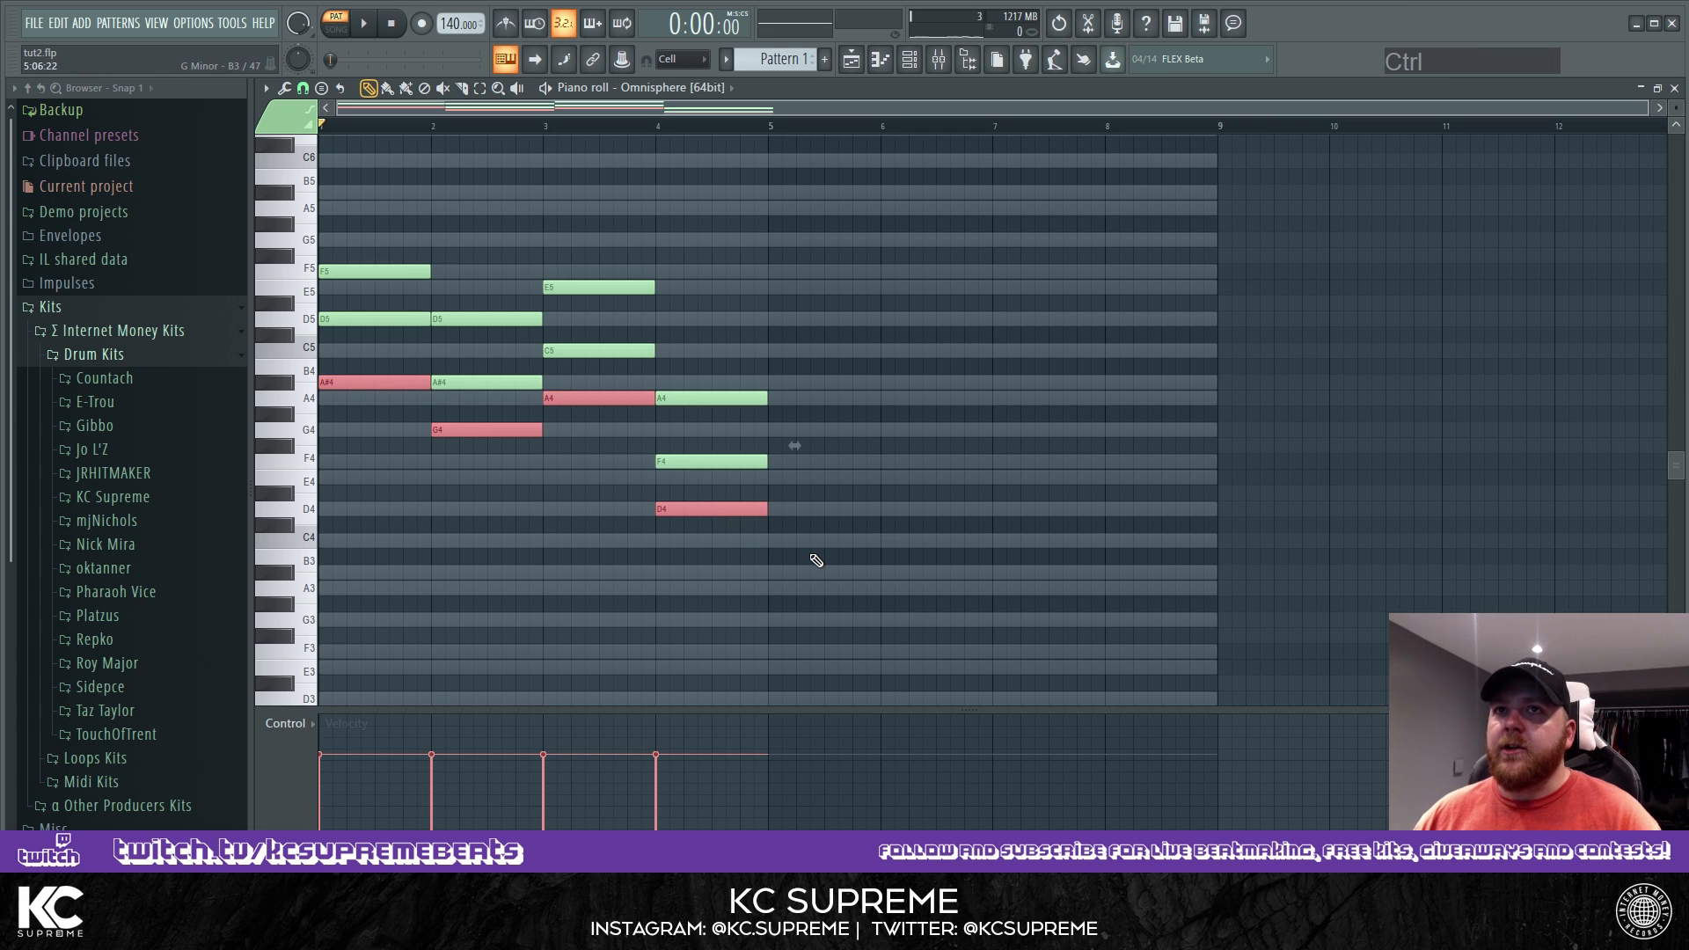
{"action": "key", "text": "ctrl+Down"}
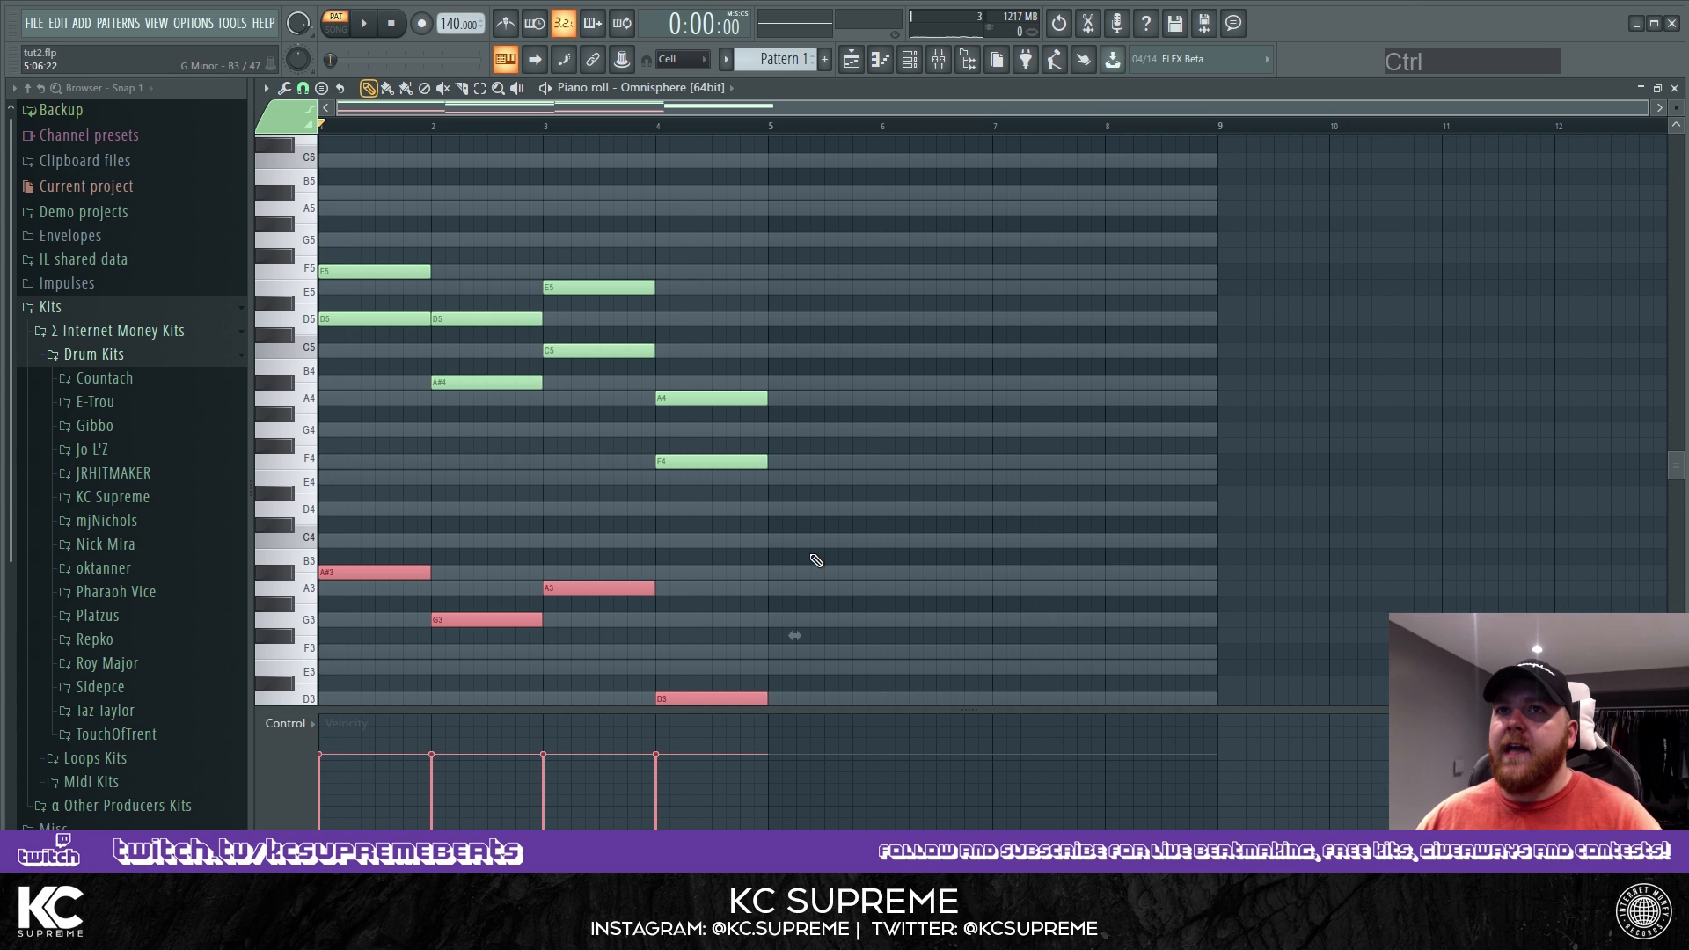
{"action": "key", "text": "ctrl+v"}
Deselect the notes and play back the chord progression with its added bass notes.
{"action": "scroll", "coordinate": [616, 536], "scroll_direction": "up", "scroll_amount": 3}
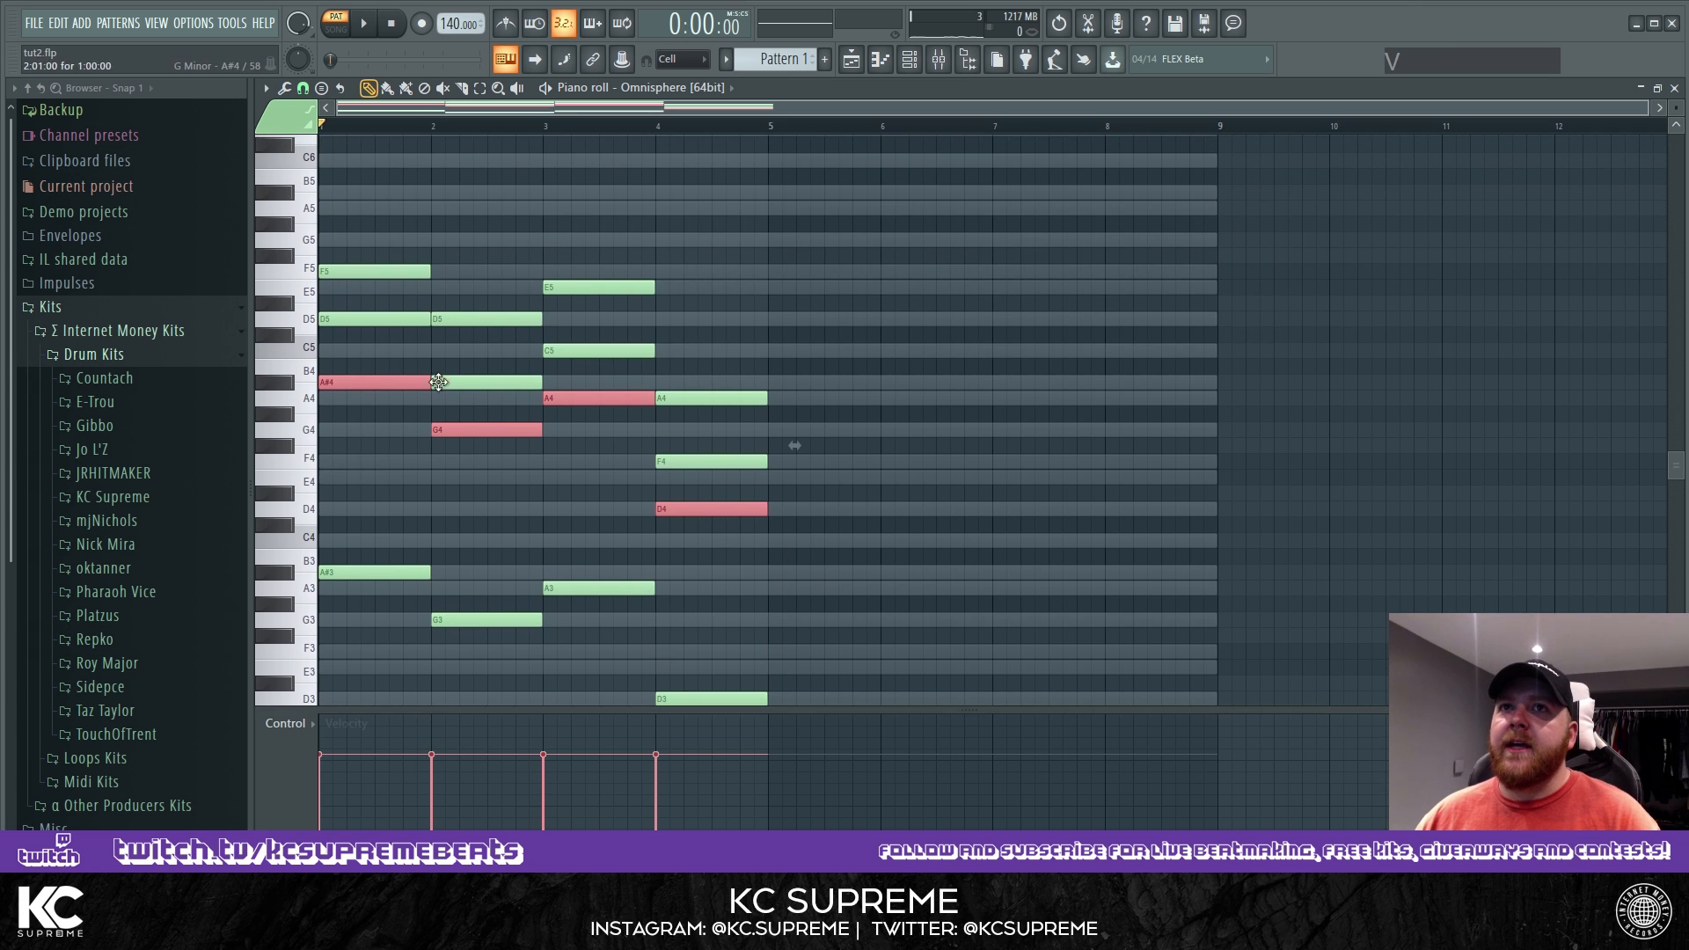
{"action": "scroll", "coordinate": [704, 599], "scroll_direction": "down", "scroll_amount": 2}
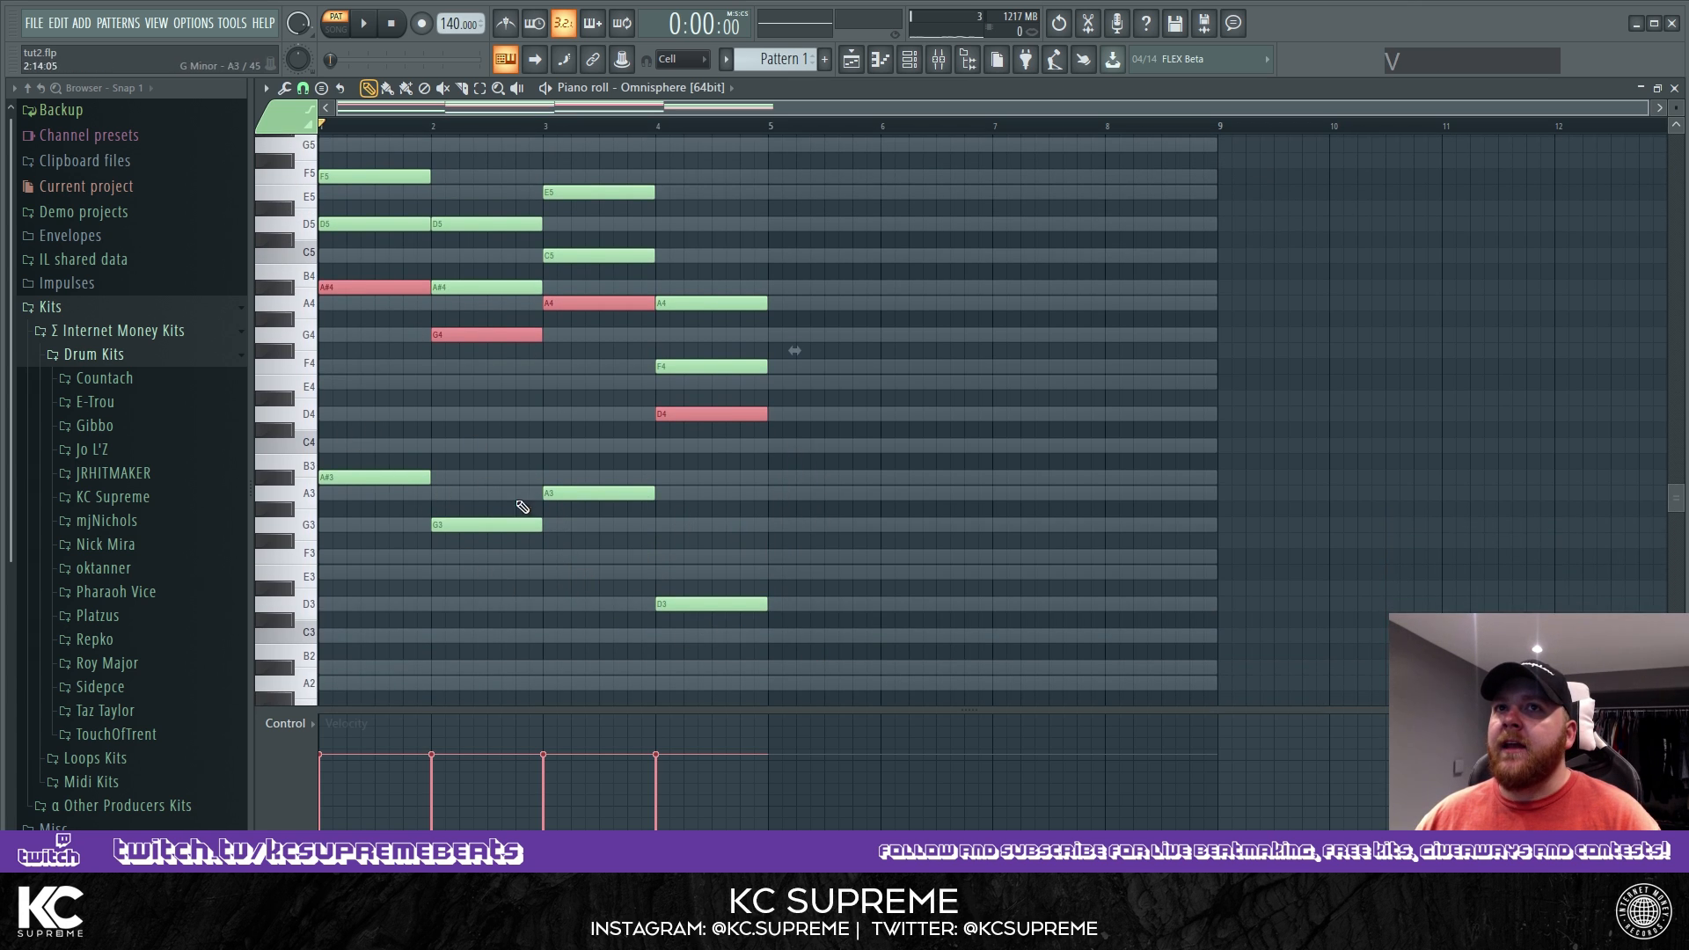
{"action": "scroll", "coordinate": [690, 564], "scroll_direction": "up", "scroll_amount": 3}
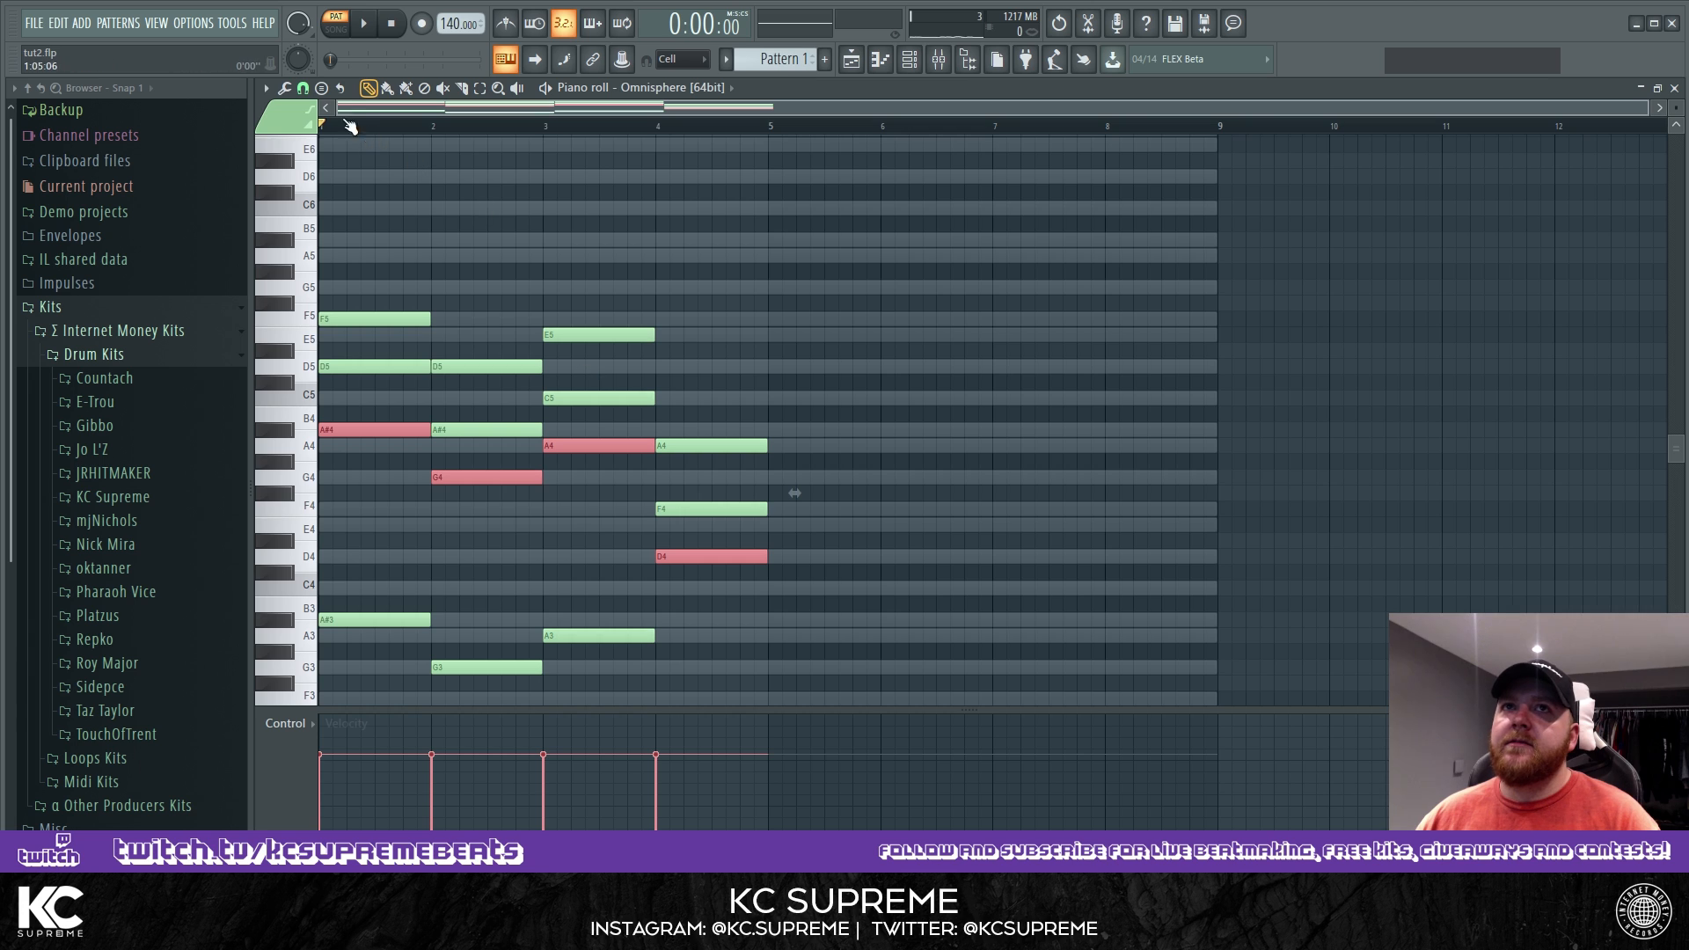
{"action": "left_click", "coordinate": [333, 132]}
{"action": "key", "text": "space"}
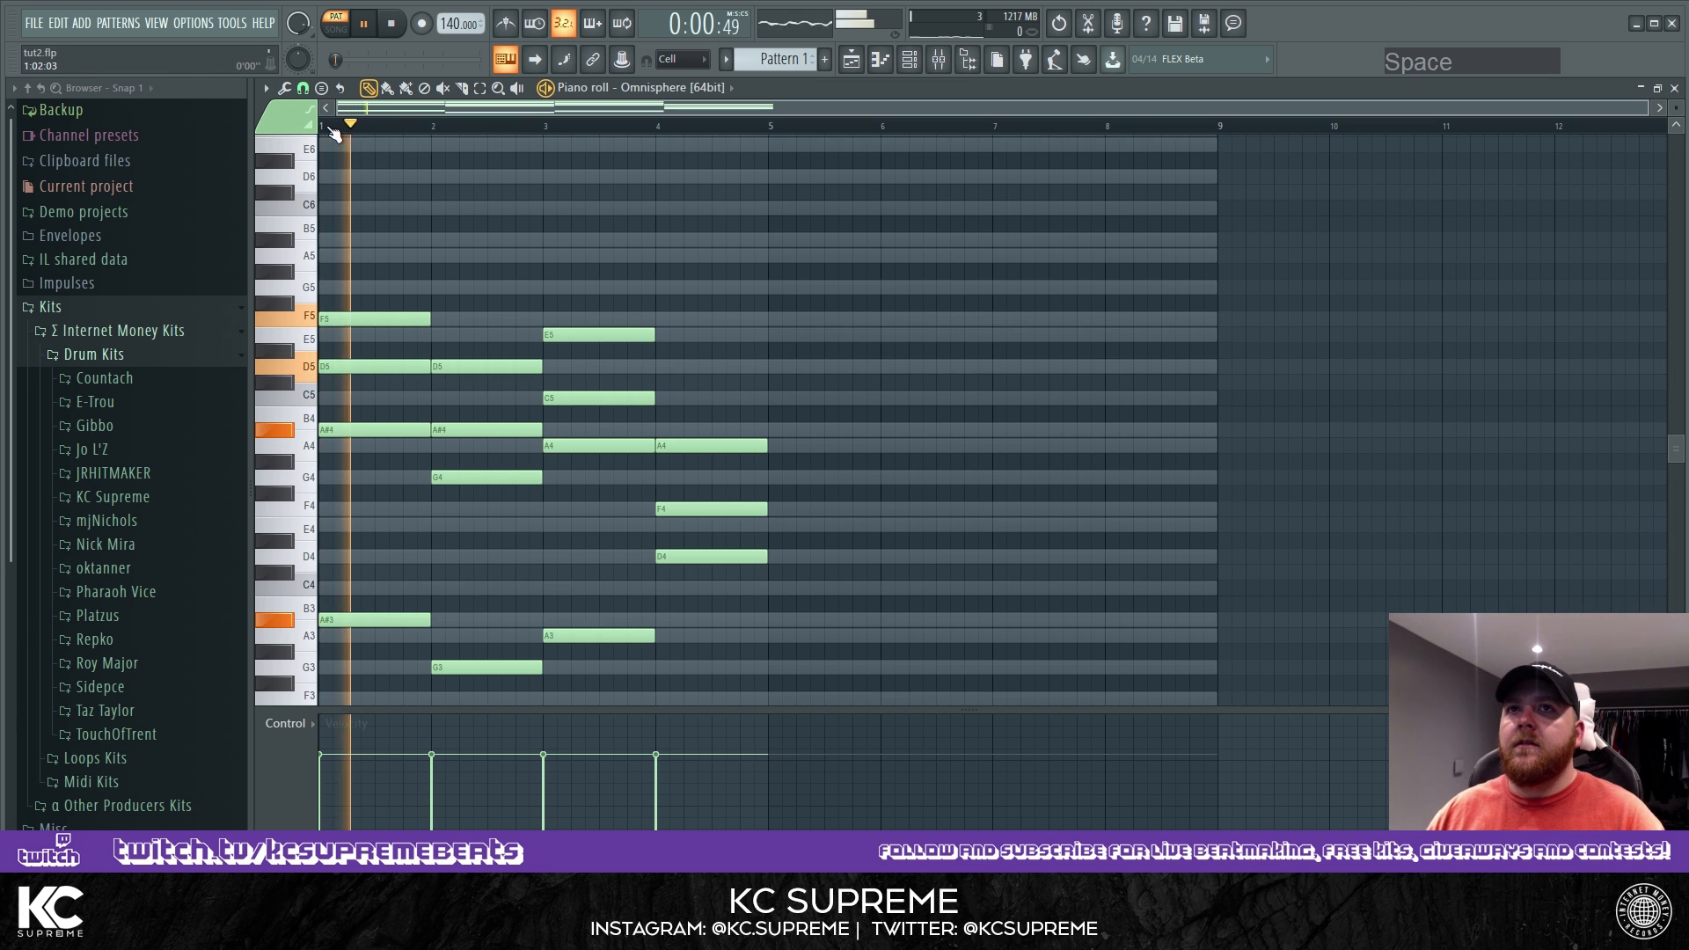
{"action": "scroll", "coordinate": [664, 441], "scroll_direction": "down", "scroll_amount": 4}
{"action": "scroll", "coordinate": [690, 482], "scroll_direction": "up", "scroll_amount": 2}
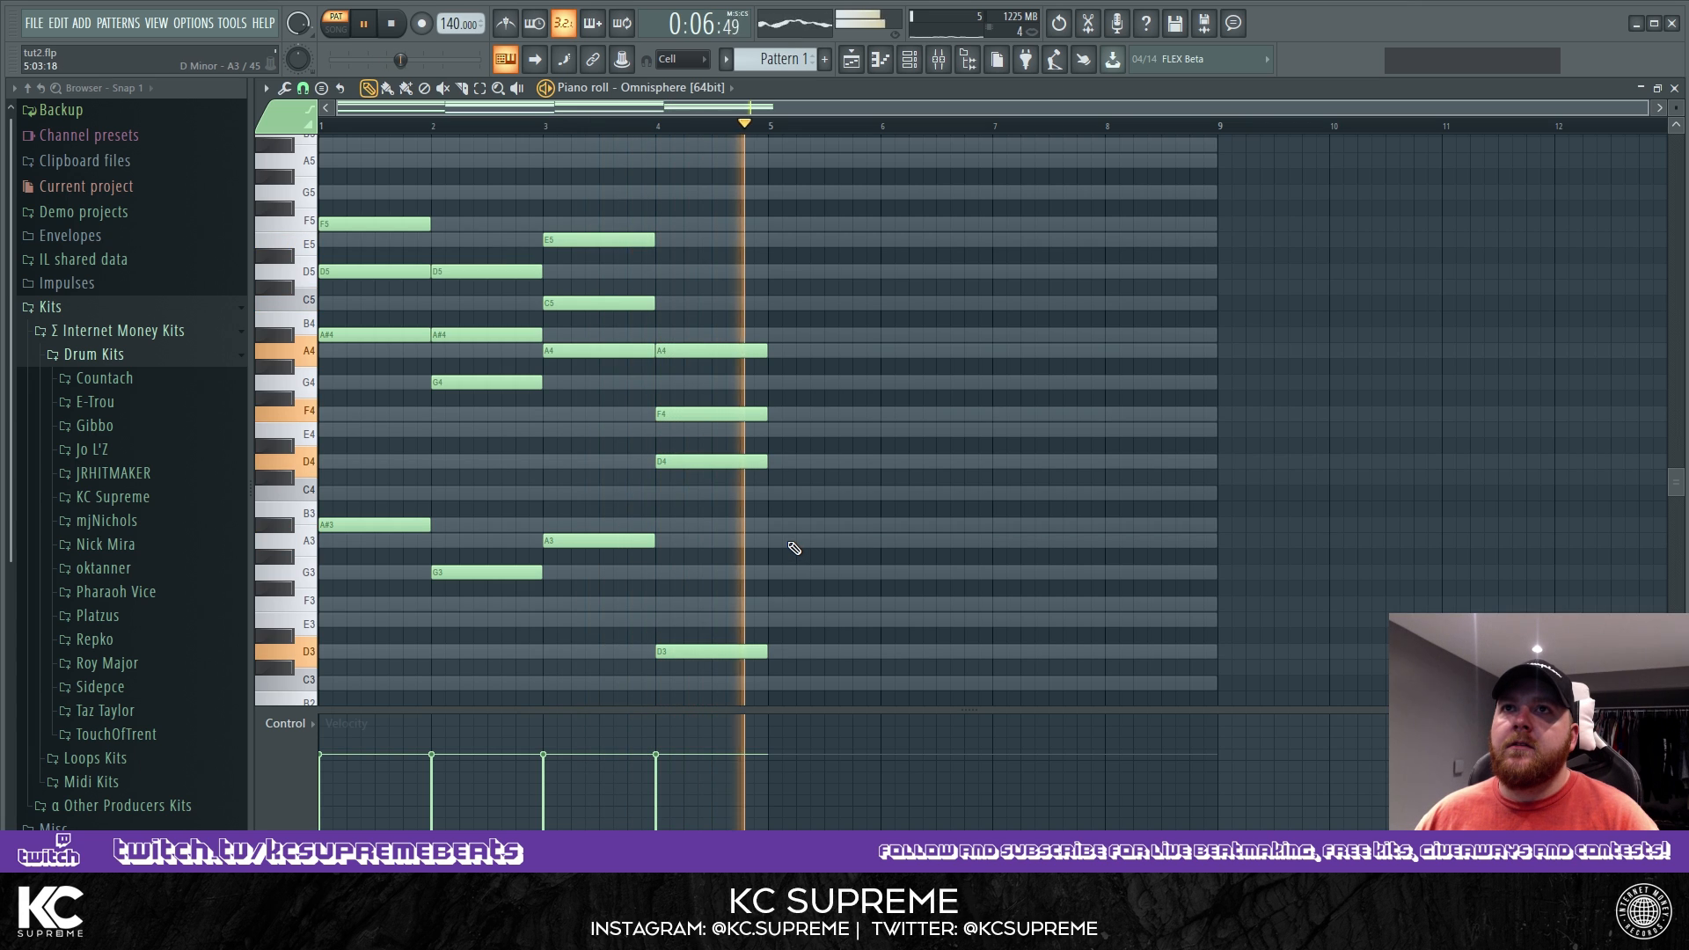
{"action": "key", "text": "space"}
Invert two chords by moving the G4 in bar 2 up an octave to G5 and the D4 in bar 4 up to D5.
{"action": "scroll", "coordinate": [592, 471], "scroll_direction": "up", "scroll_amount": 2}
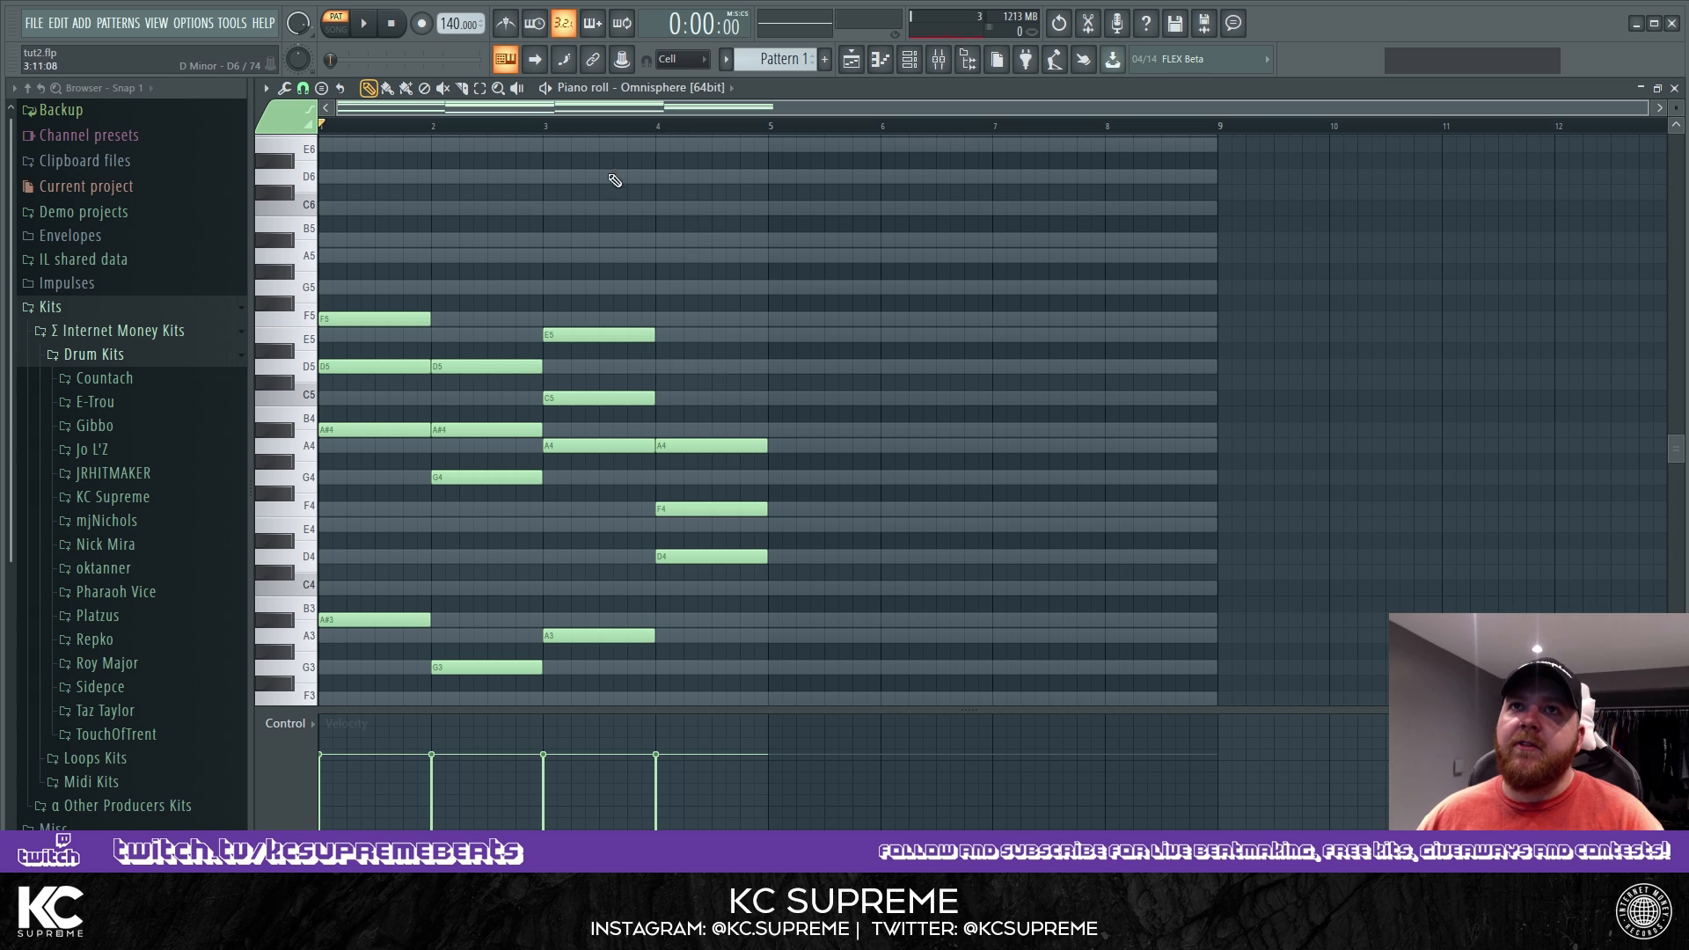
{"action": "left_click", "coordinate": [480, 88]}
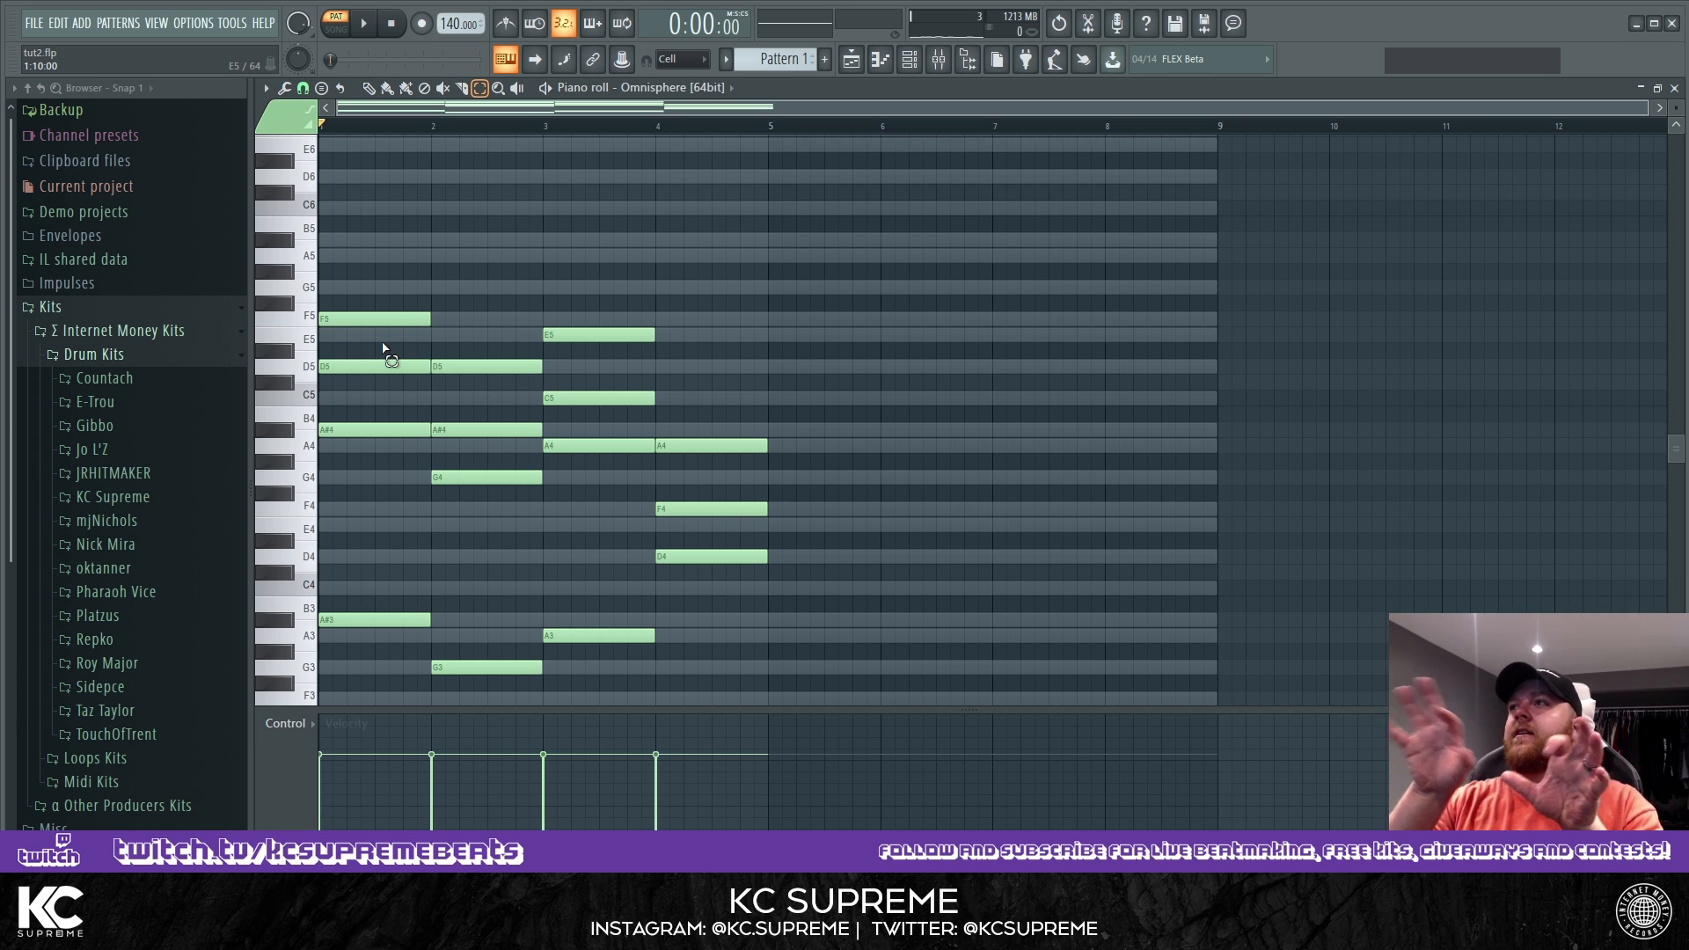
{"action": "left_click", "coordinate": [471, 477]}
{"action": "key", "text": "ctrl+Up"}
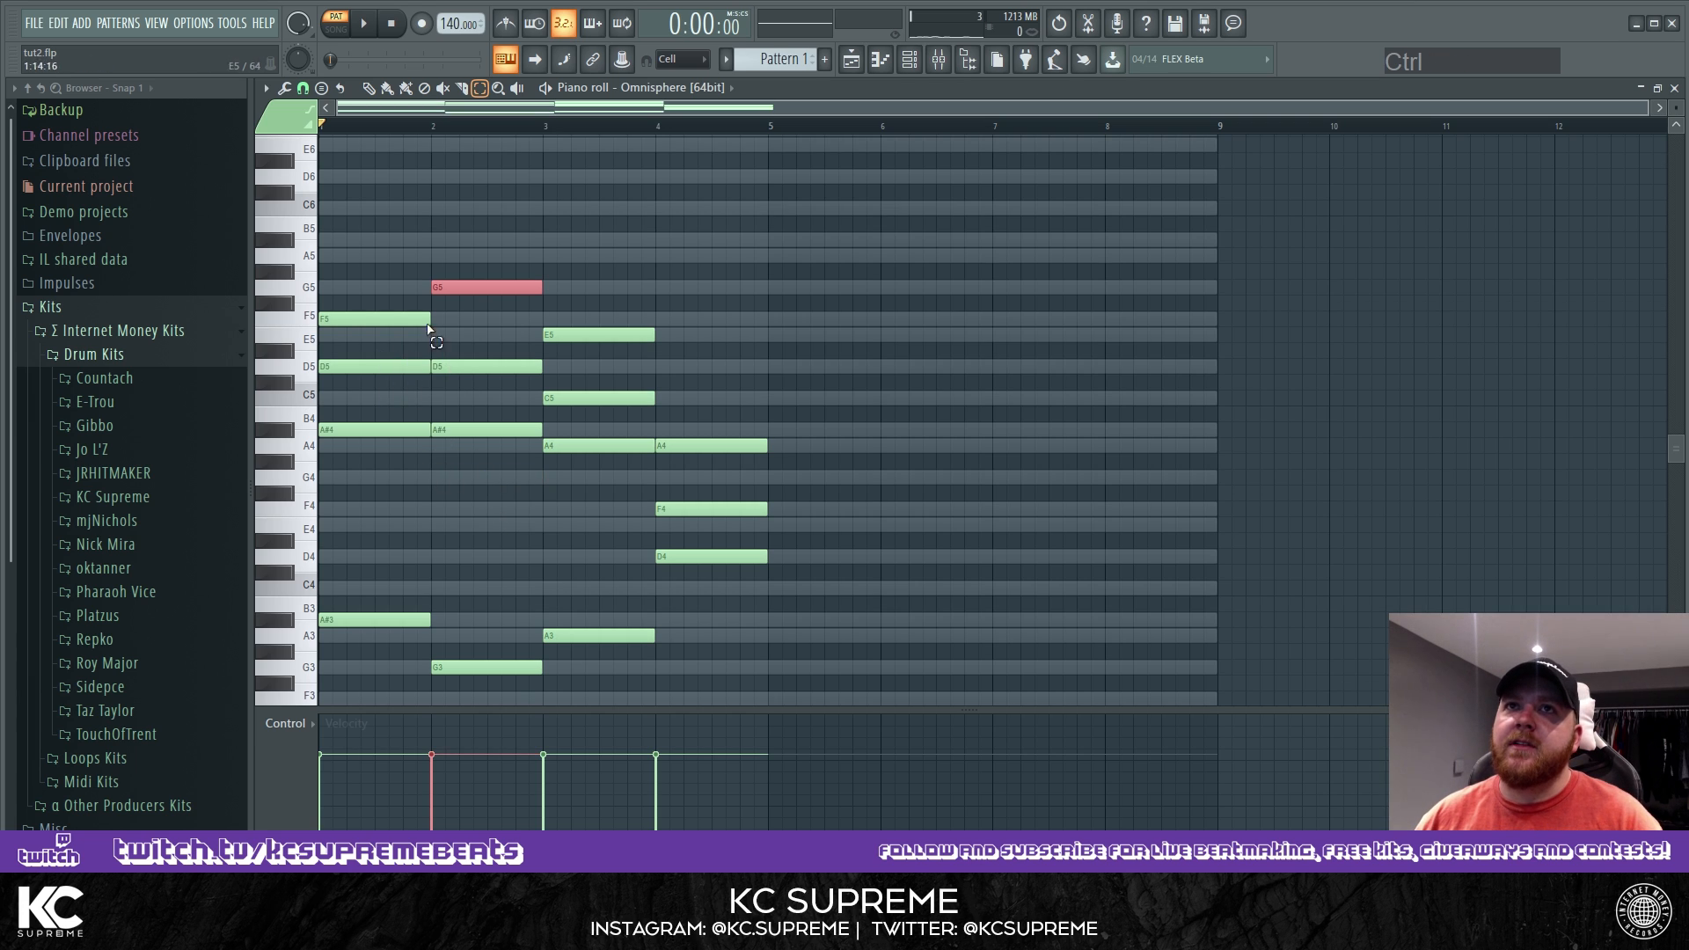
{"action": "left_click", "coordinate": [715, 558]}
{"action": "key", "text": "ctrl+Up"}
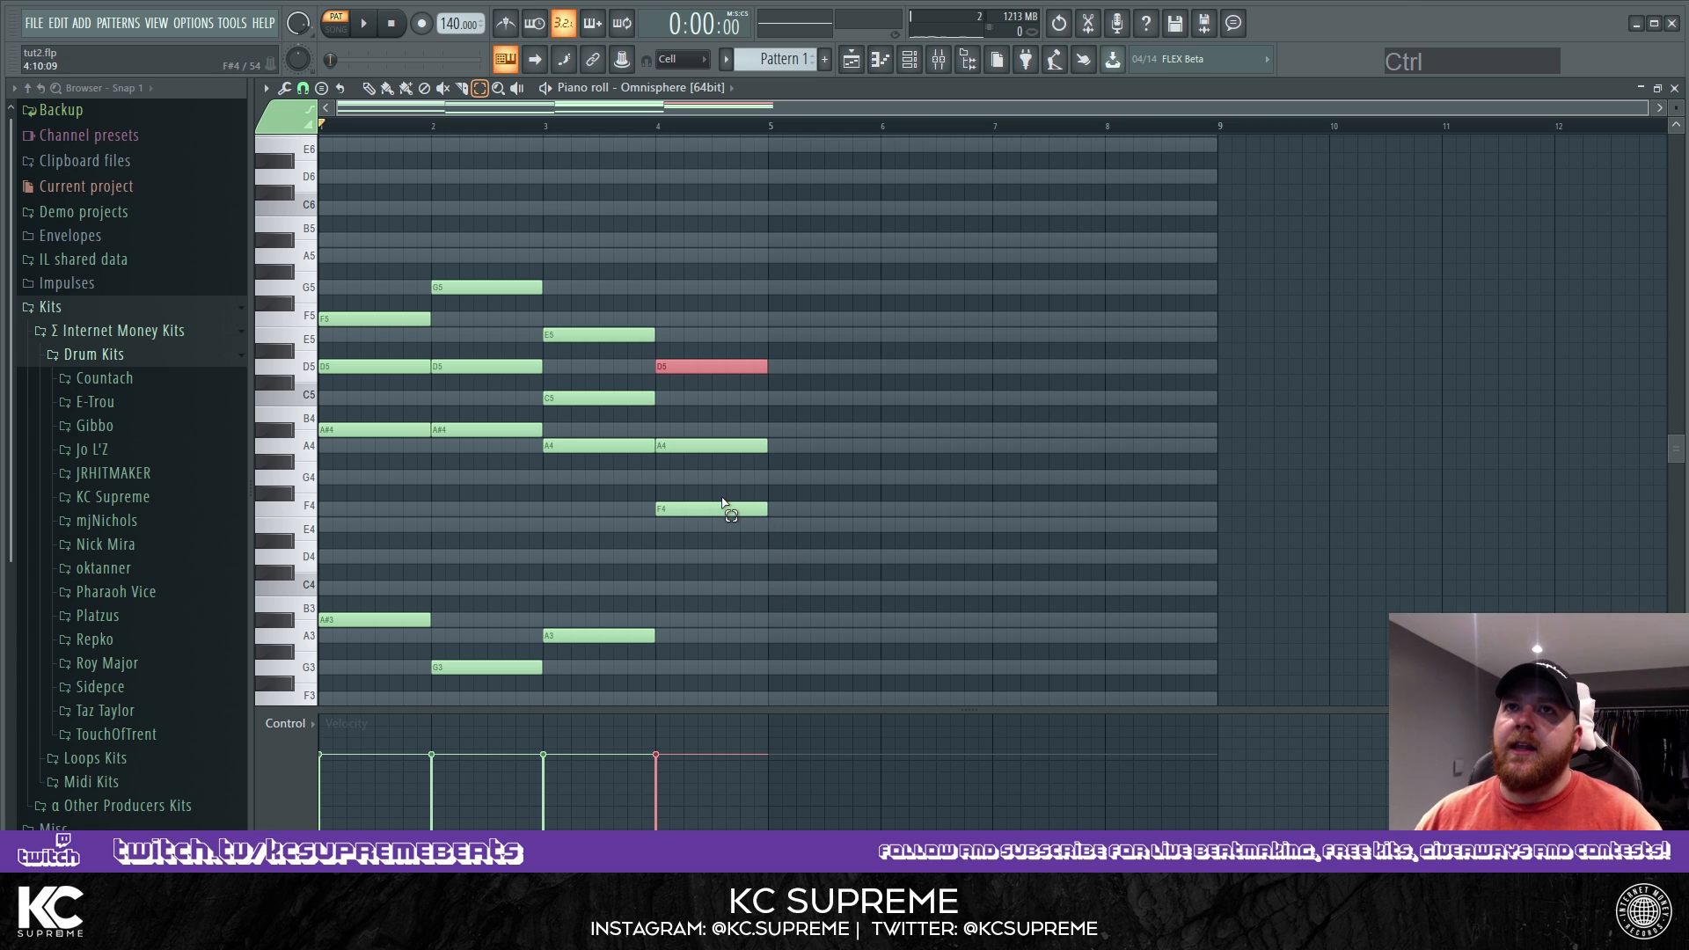
{"action": "scroll", "coordinate": [723, 503], "scroll_direction": "down", "scroll_amount": 2}
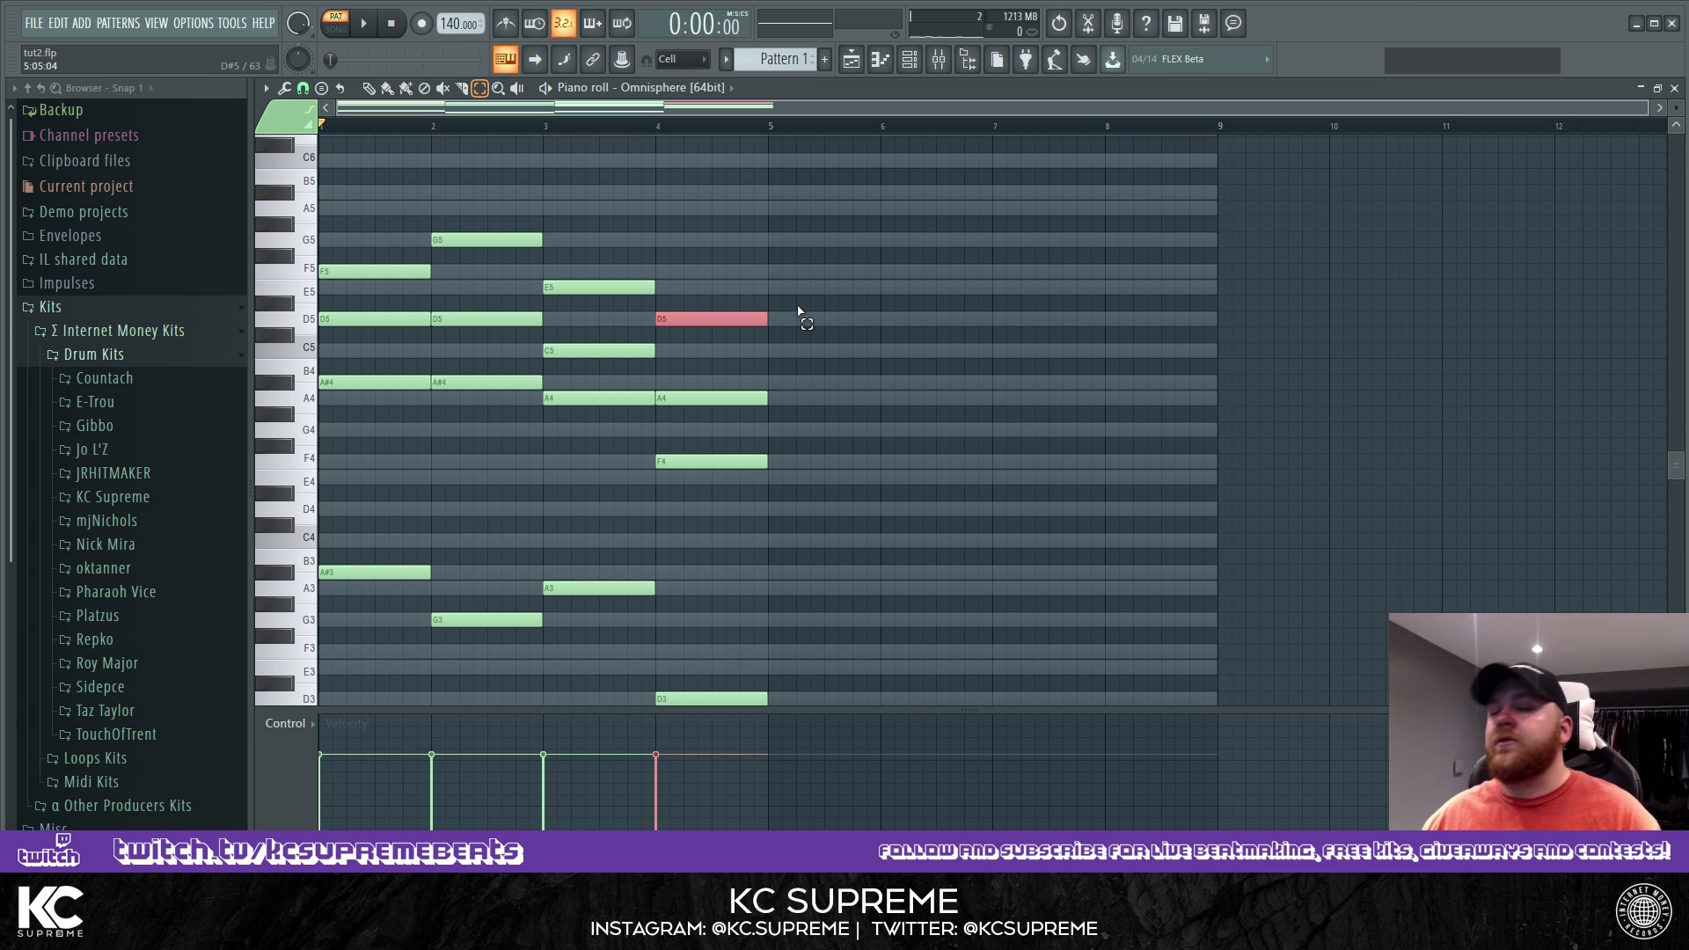
Play back the progression with its two inverted chords and return to the Draw tool.
{"action": "key", "text": "space"}
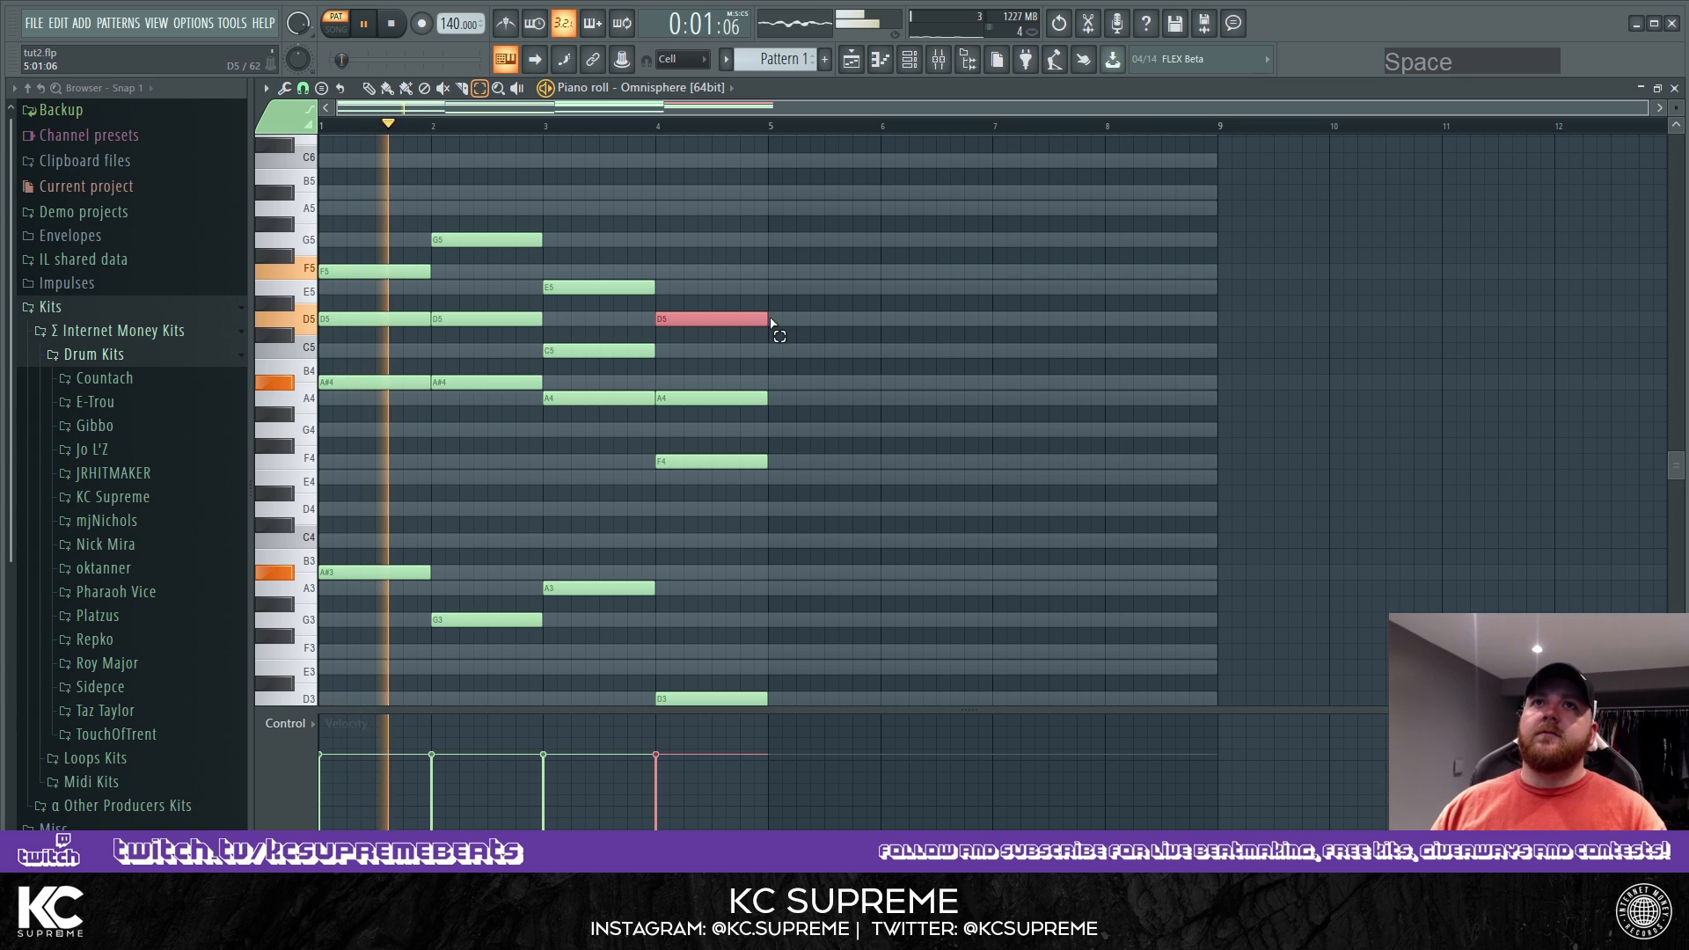
{"action": "left_click", "coordinate": [370, 89]}
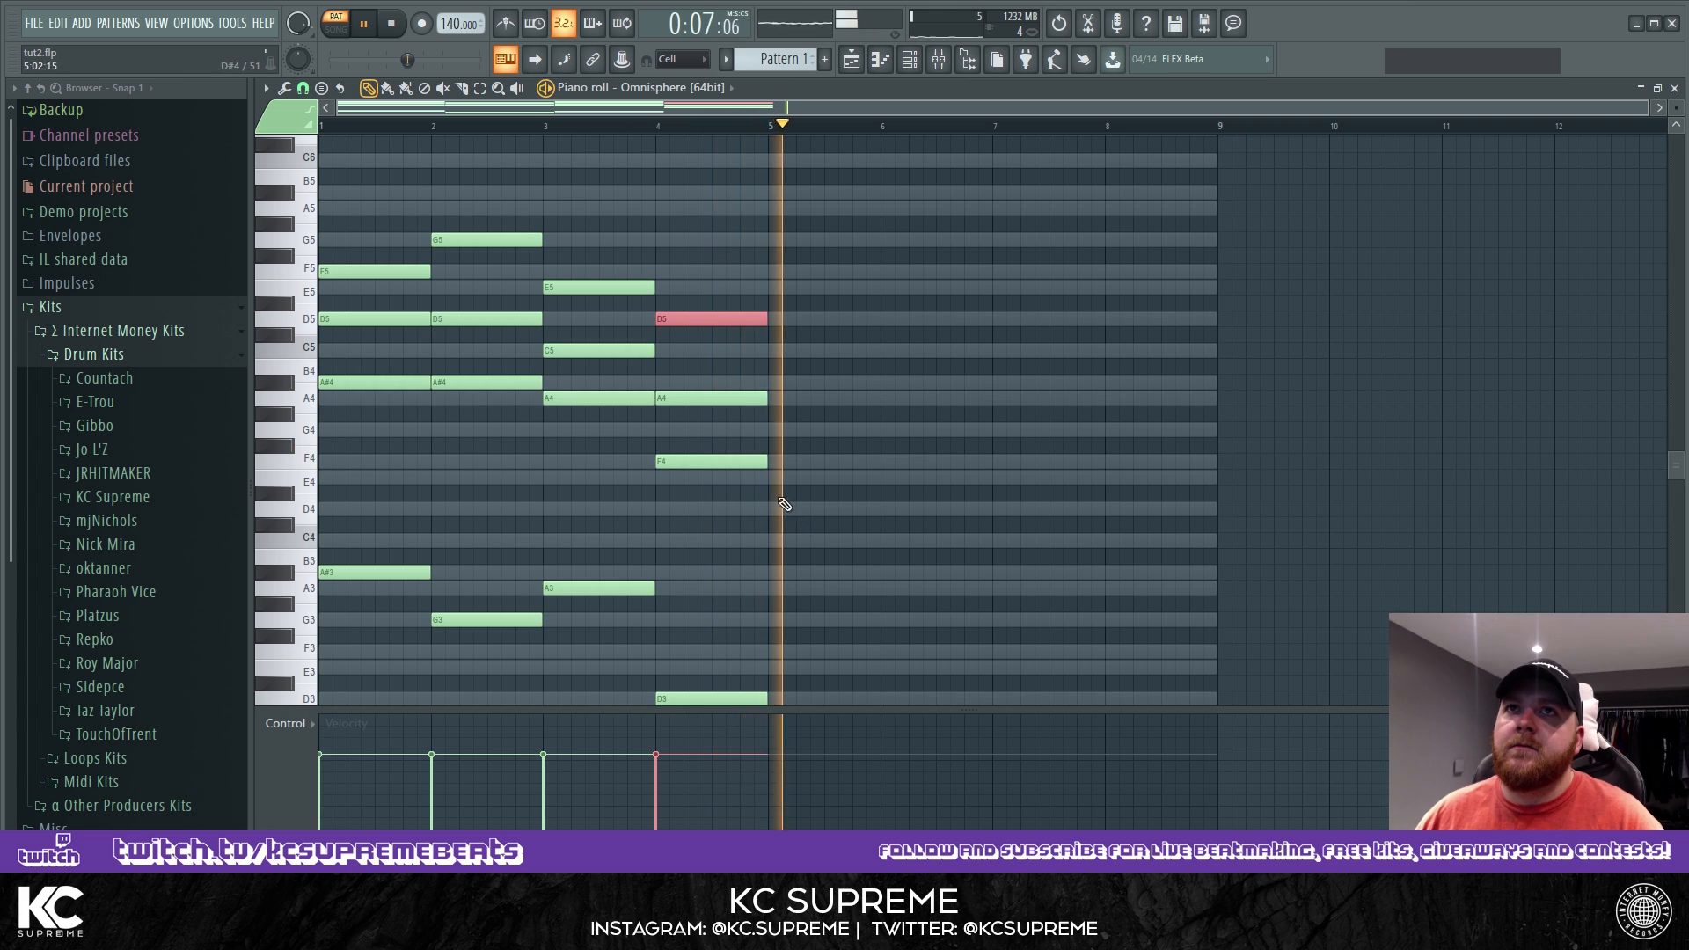
{"action": "key", "text": "space"}
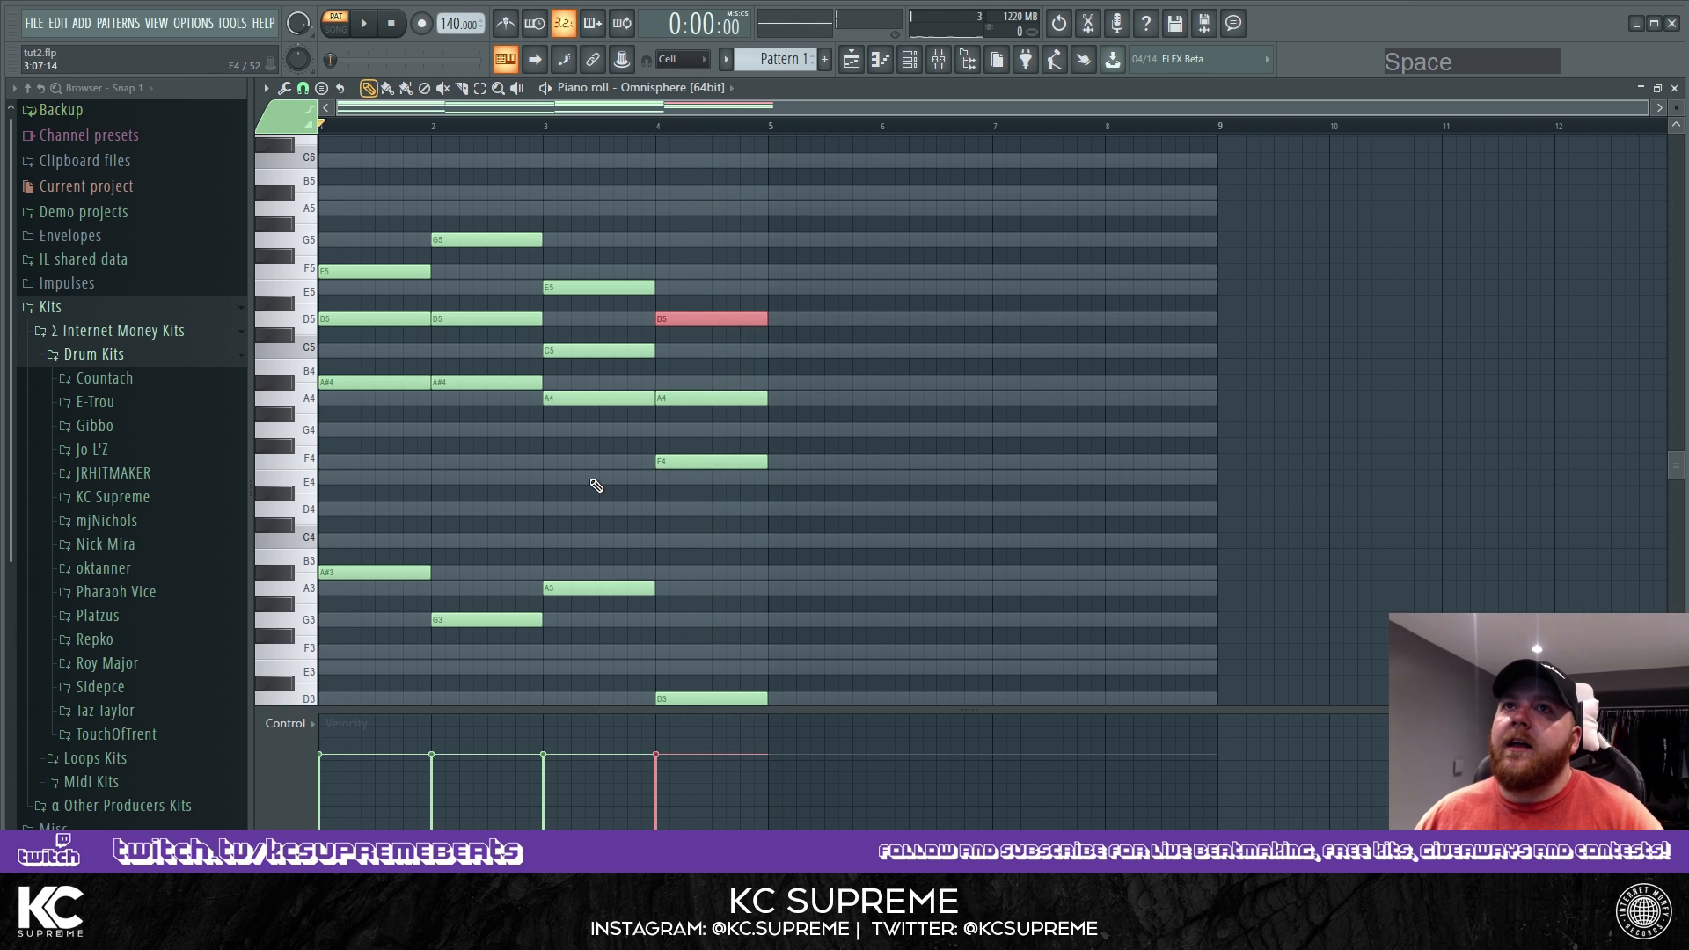
Try moving the F4 in bar 4 up an octave to F5 and listen to the progression.
{"action": "scroll", "coordinate": [669, 471], "scroll_direction": "down", "scroll_amount": 2}
{"action": "left_click", "coordinate": [711, 407], "text": "ctrl"}
{"action": "key", "text": "ctrl+Up"}
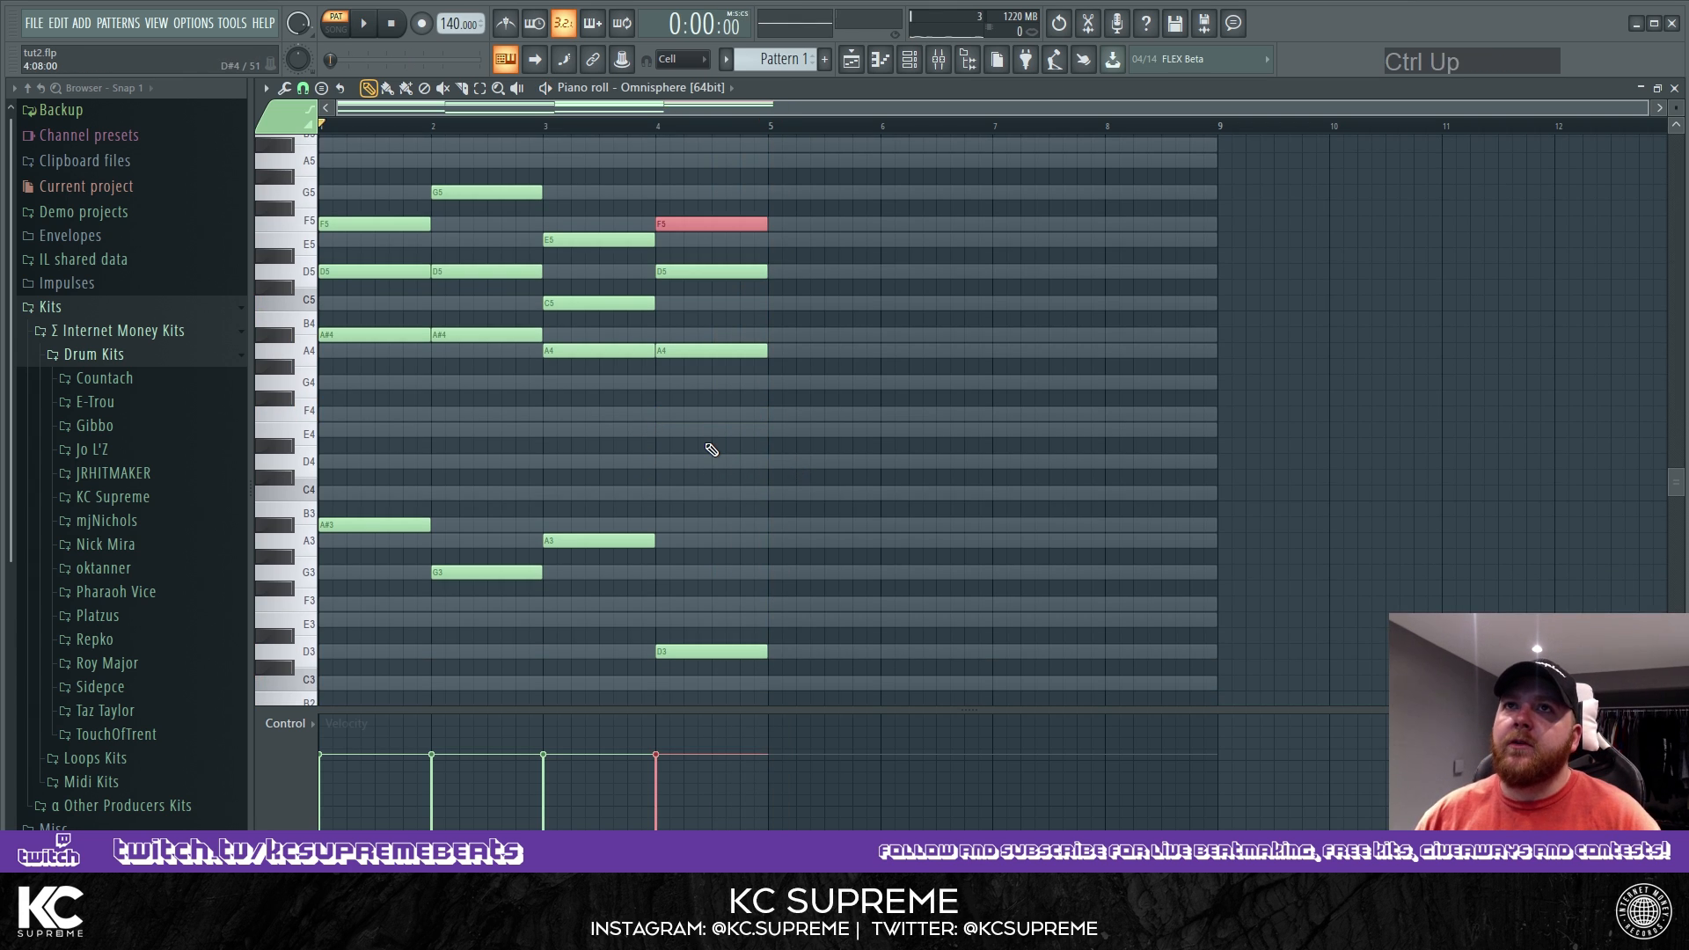
{"action": "left_click", "coordinate": [340, 130]}
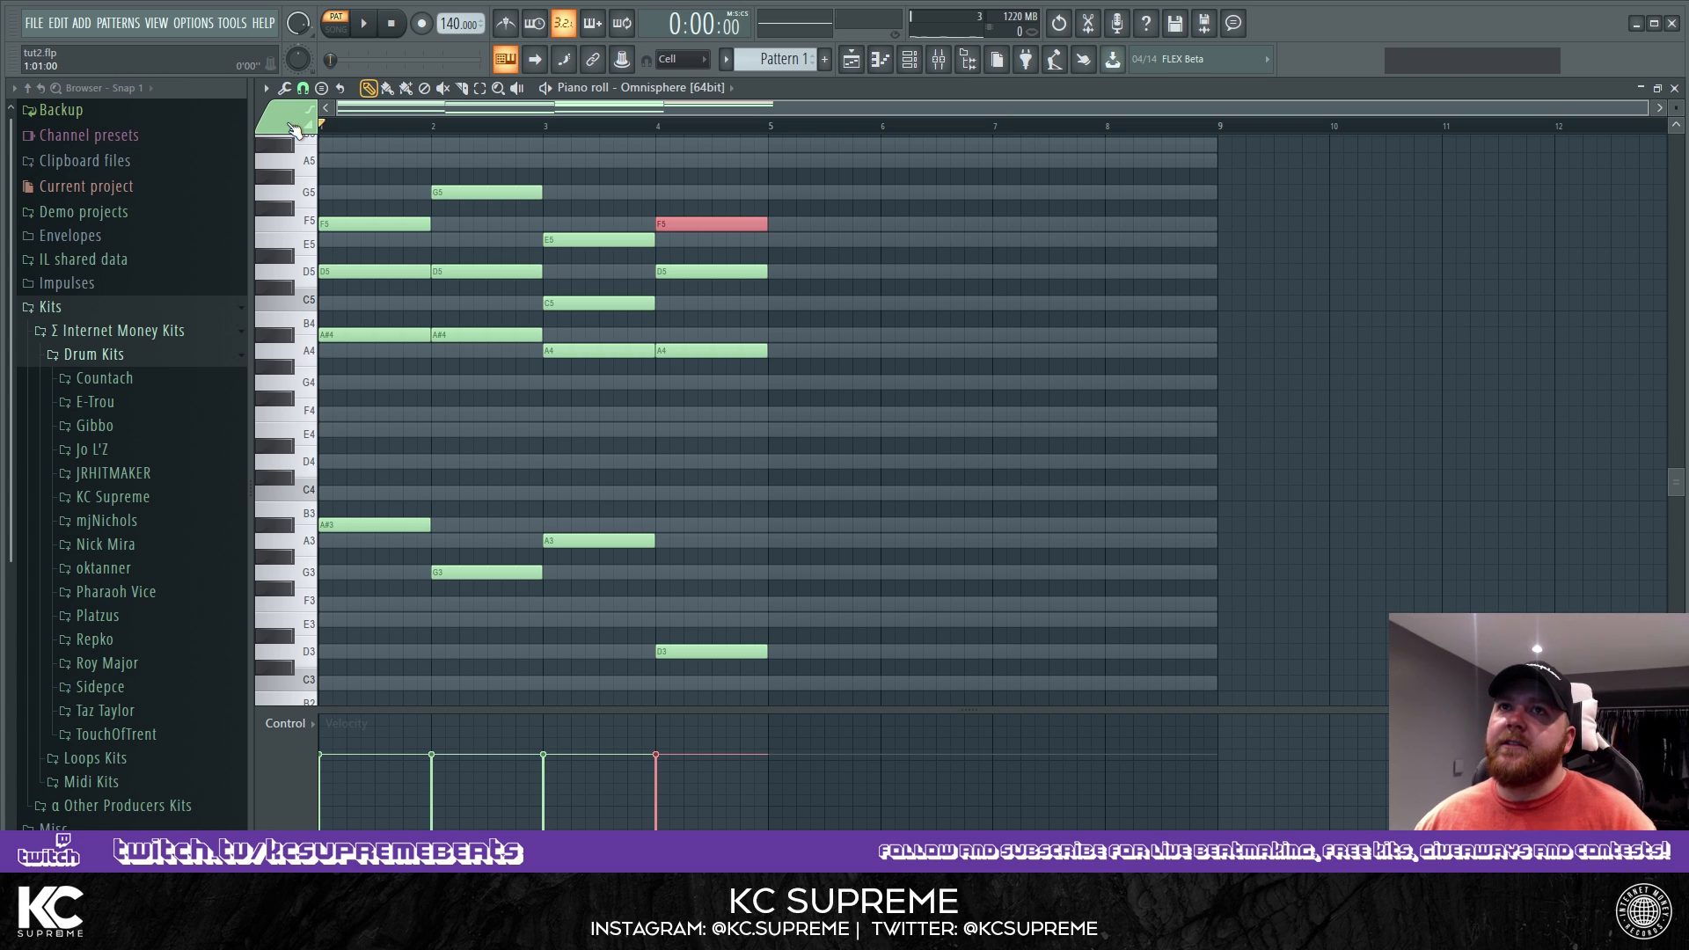
{"action": "key", "text": "space"}
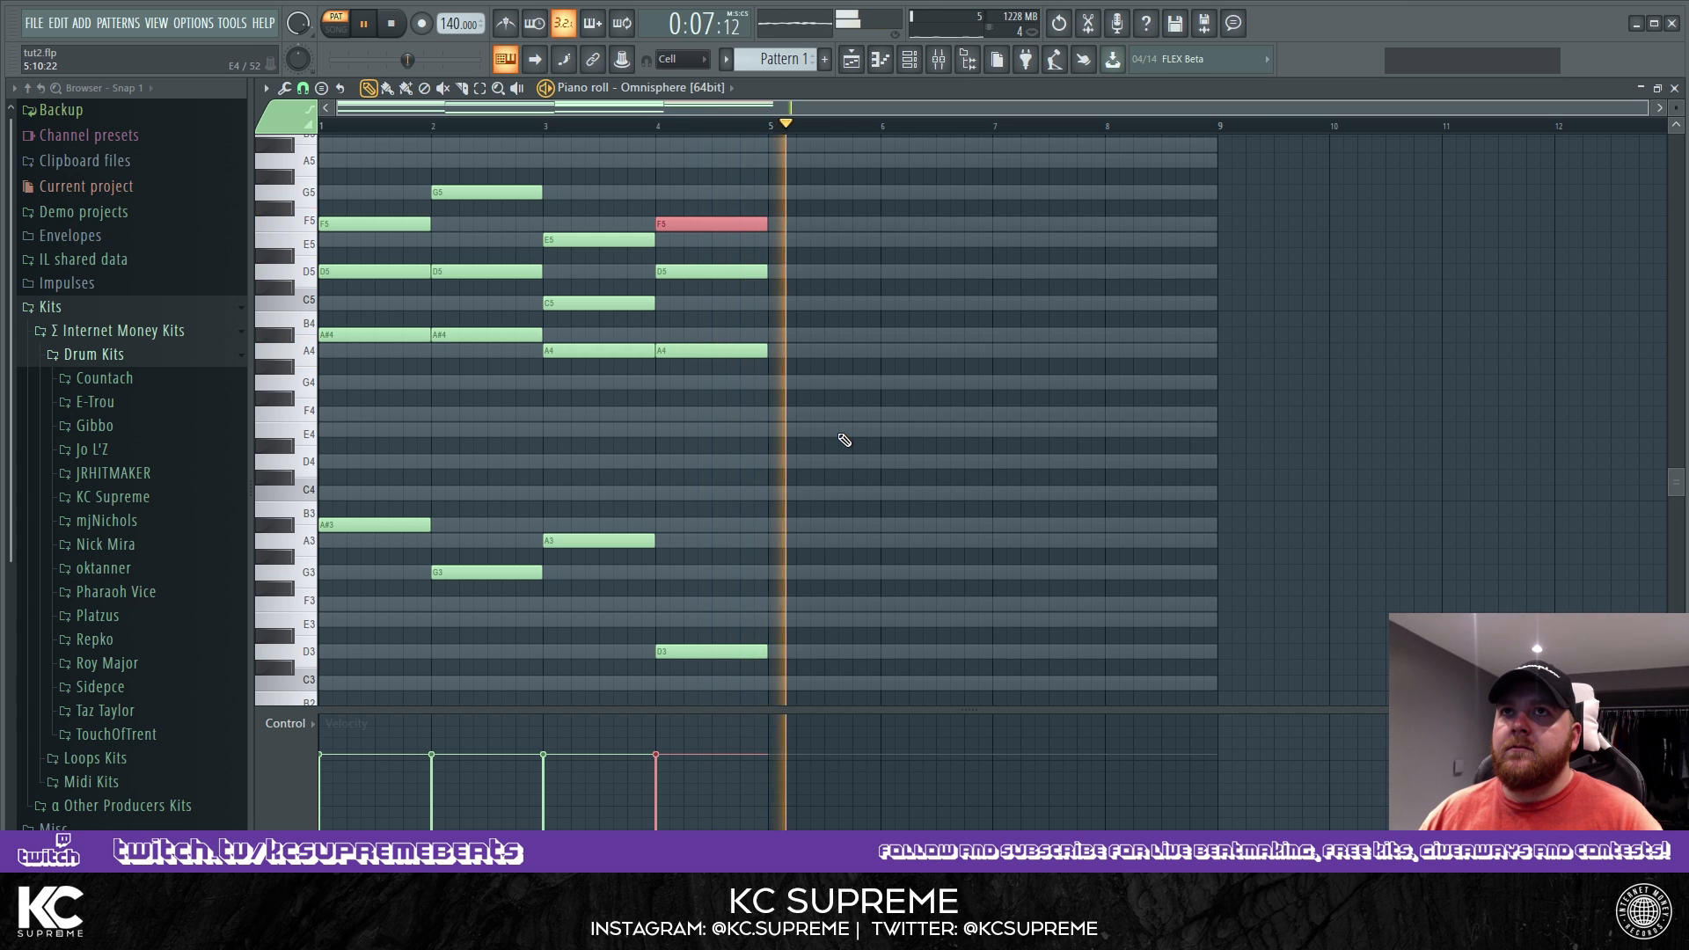
{"action": "key", "text": "space"}
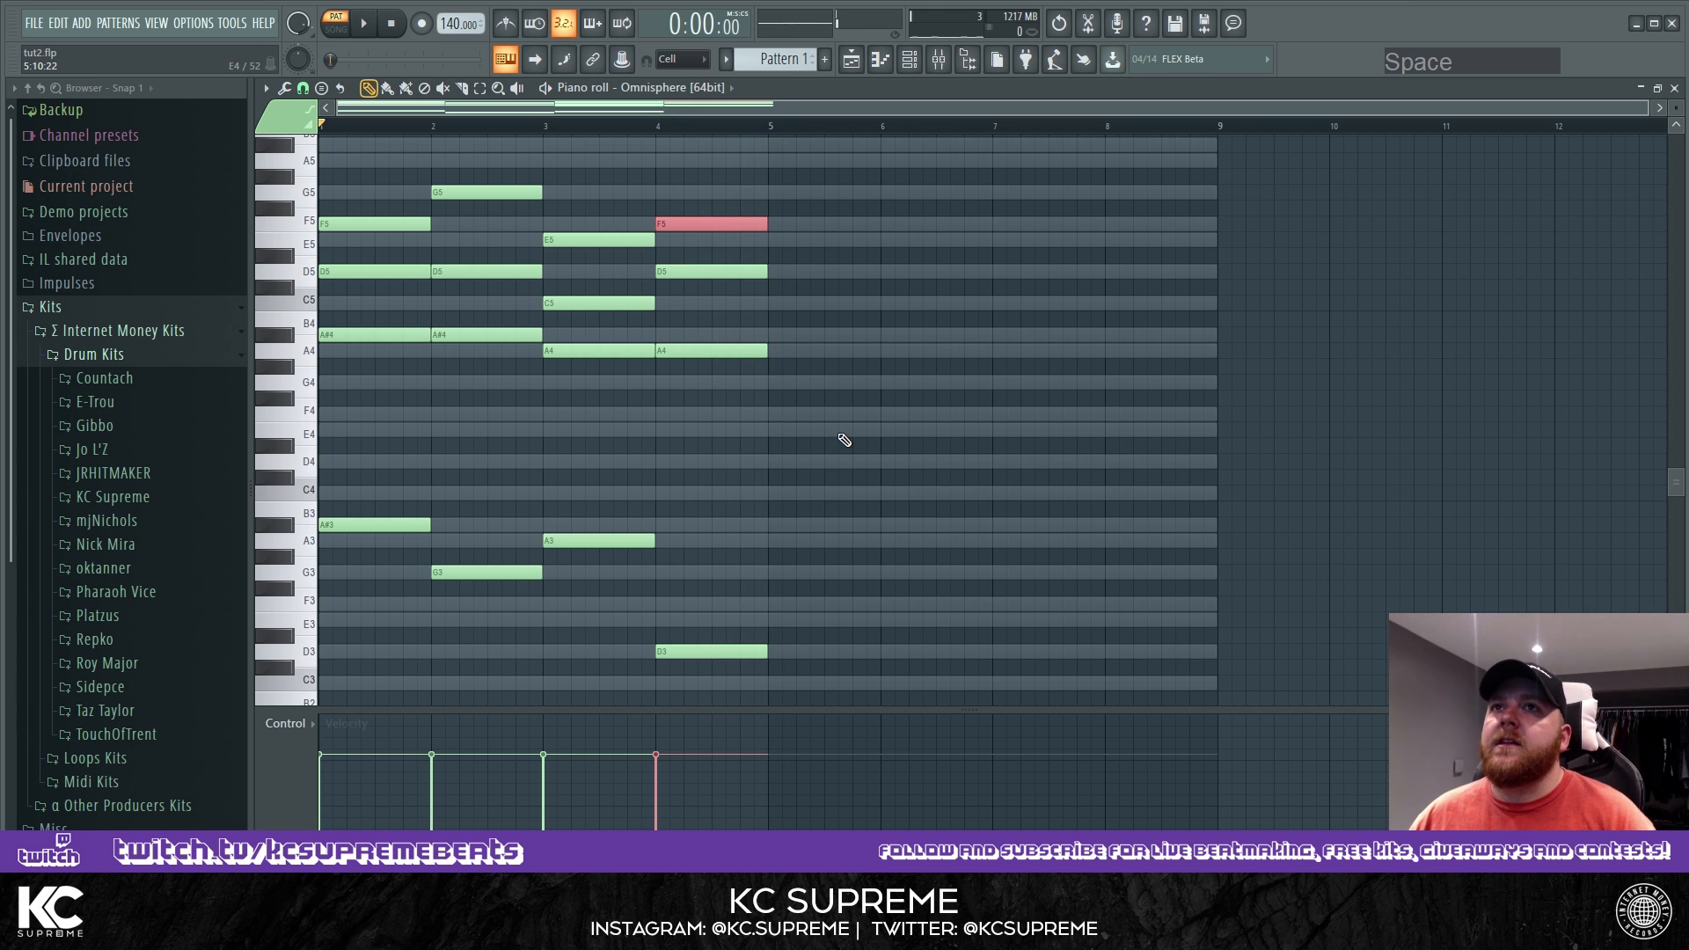
{"action": "key", "text": "ctrl+Down"}
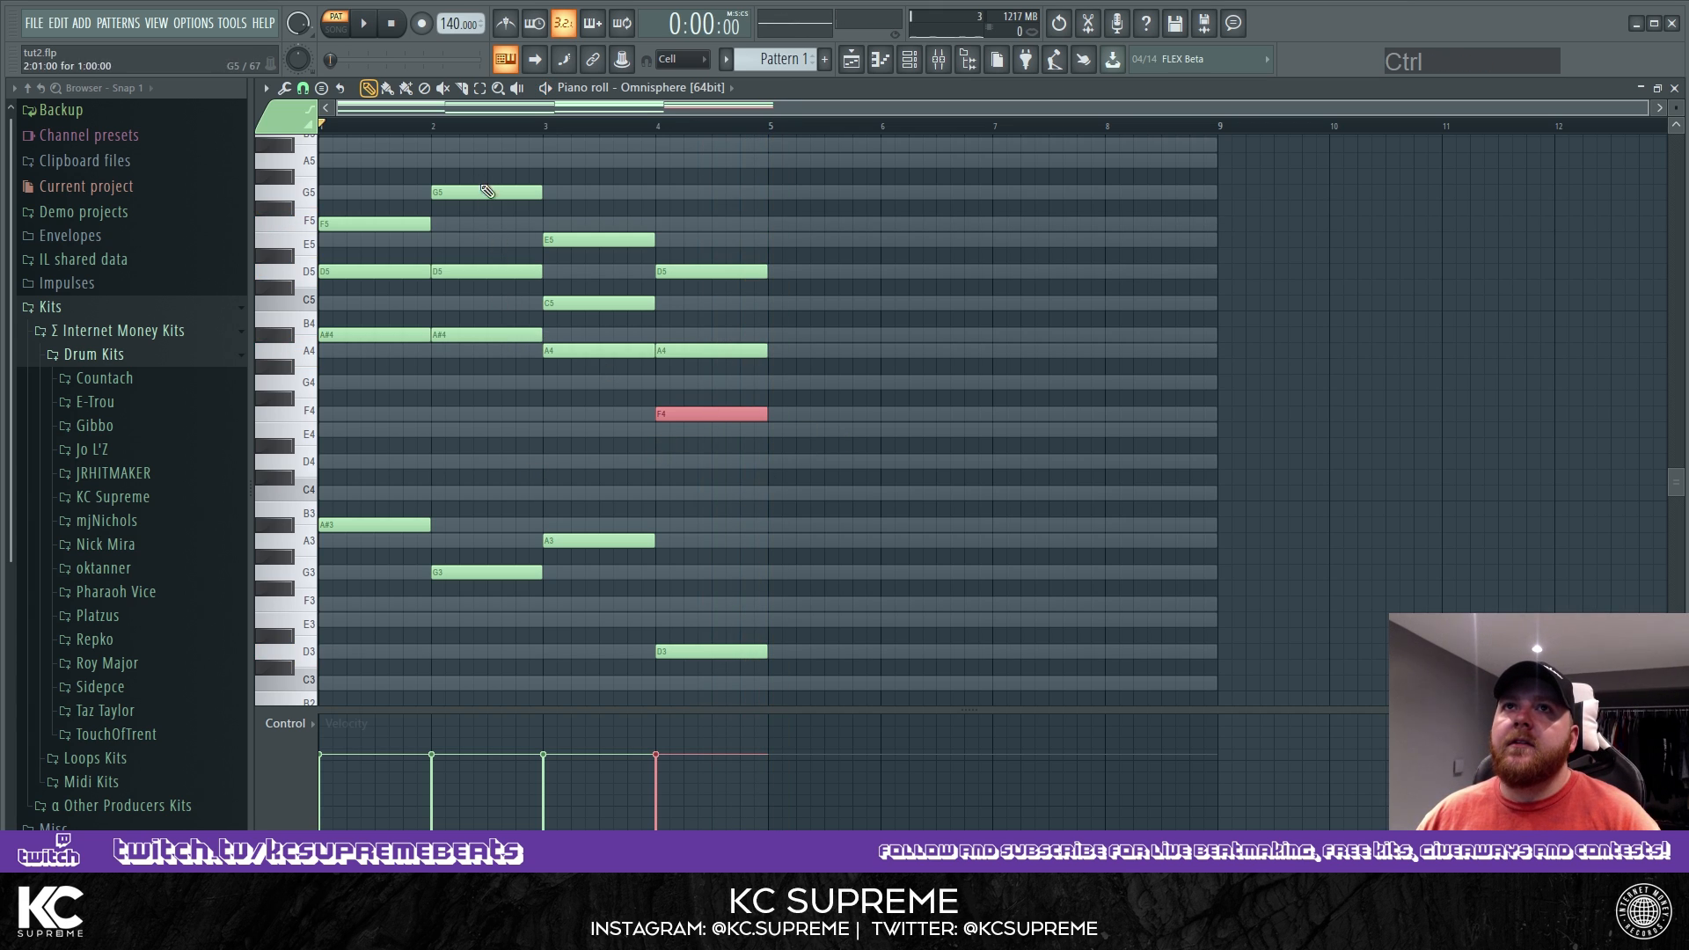
Move the G5 in bar 2 back down an octave to G4 and play back the chord progression.
{"action": "left_click", "coordinate": [486, 192]}
{"action": "key", "text": "ctrl+Down"}
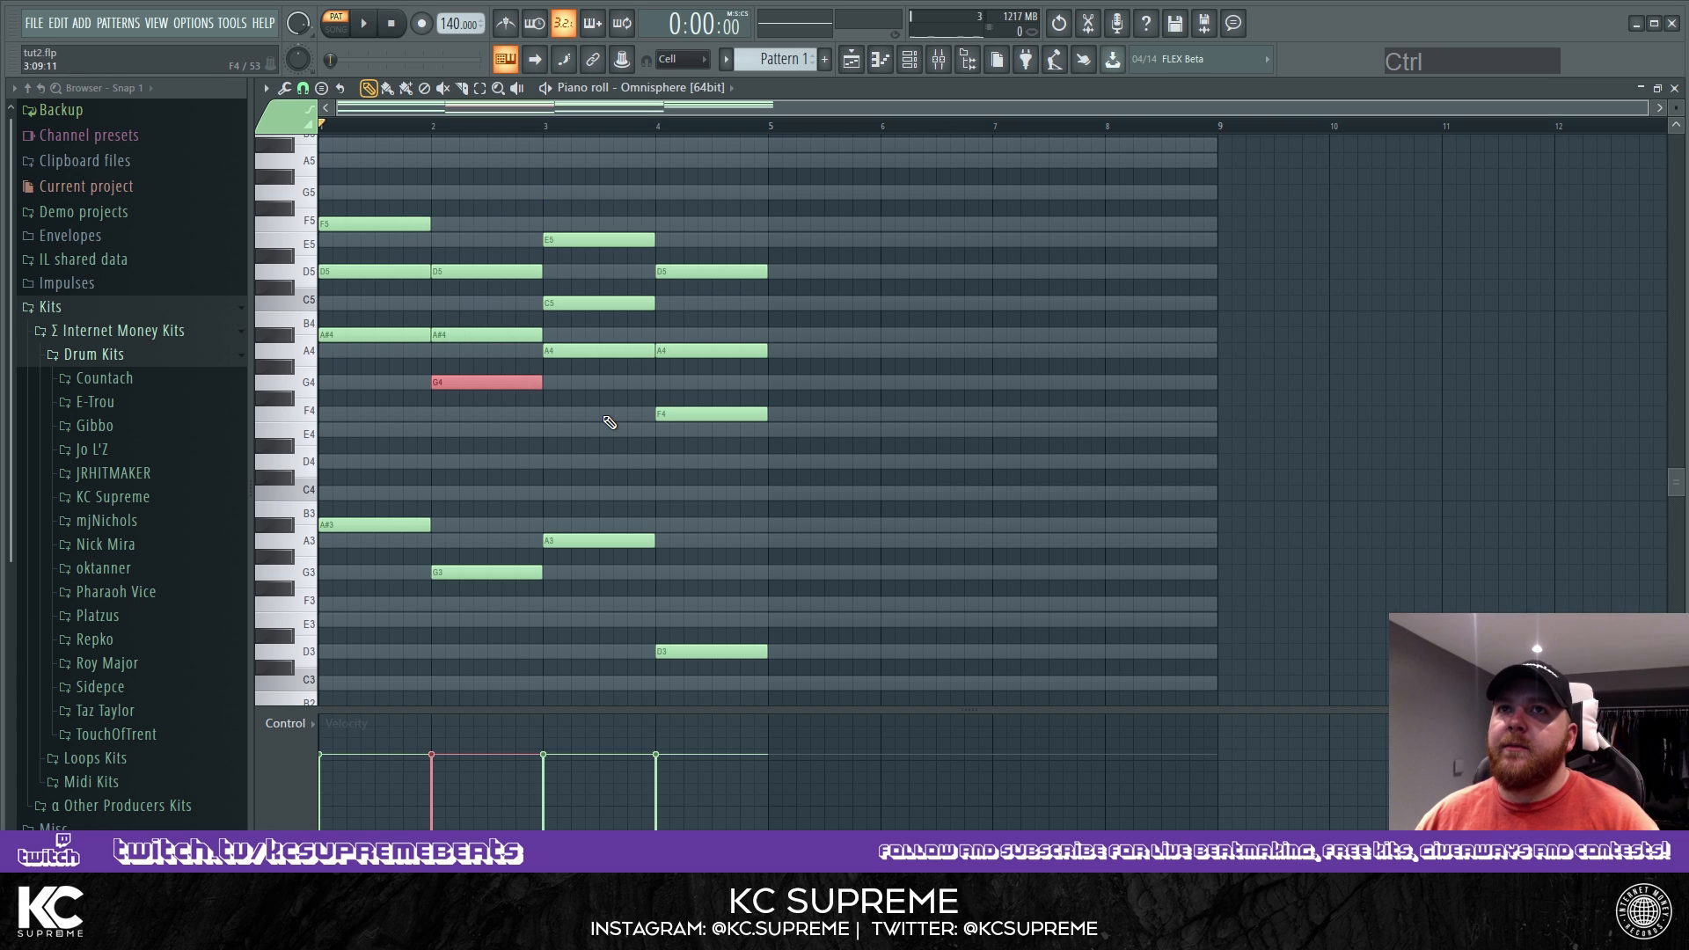
{"action": "key", "text": "space"}
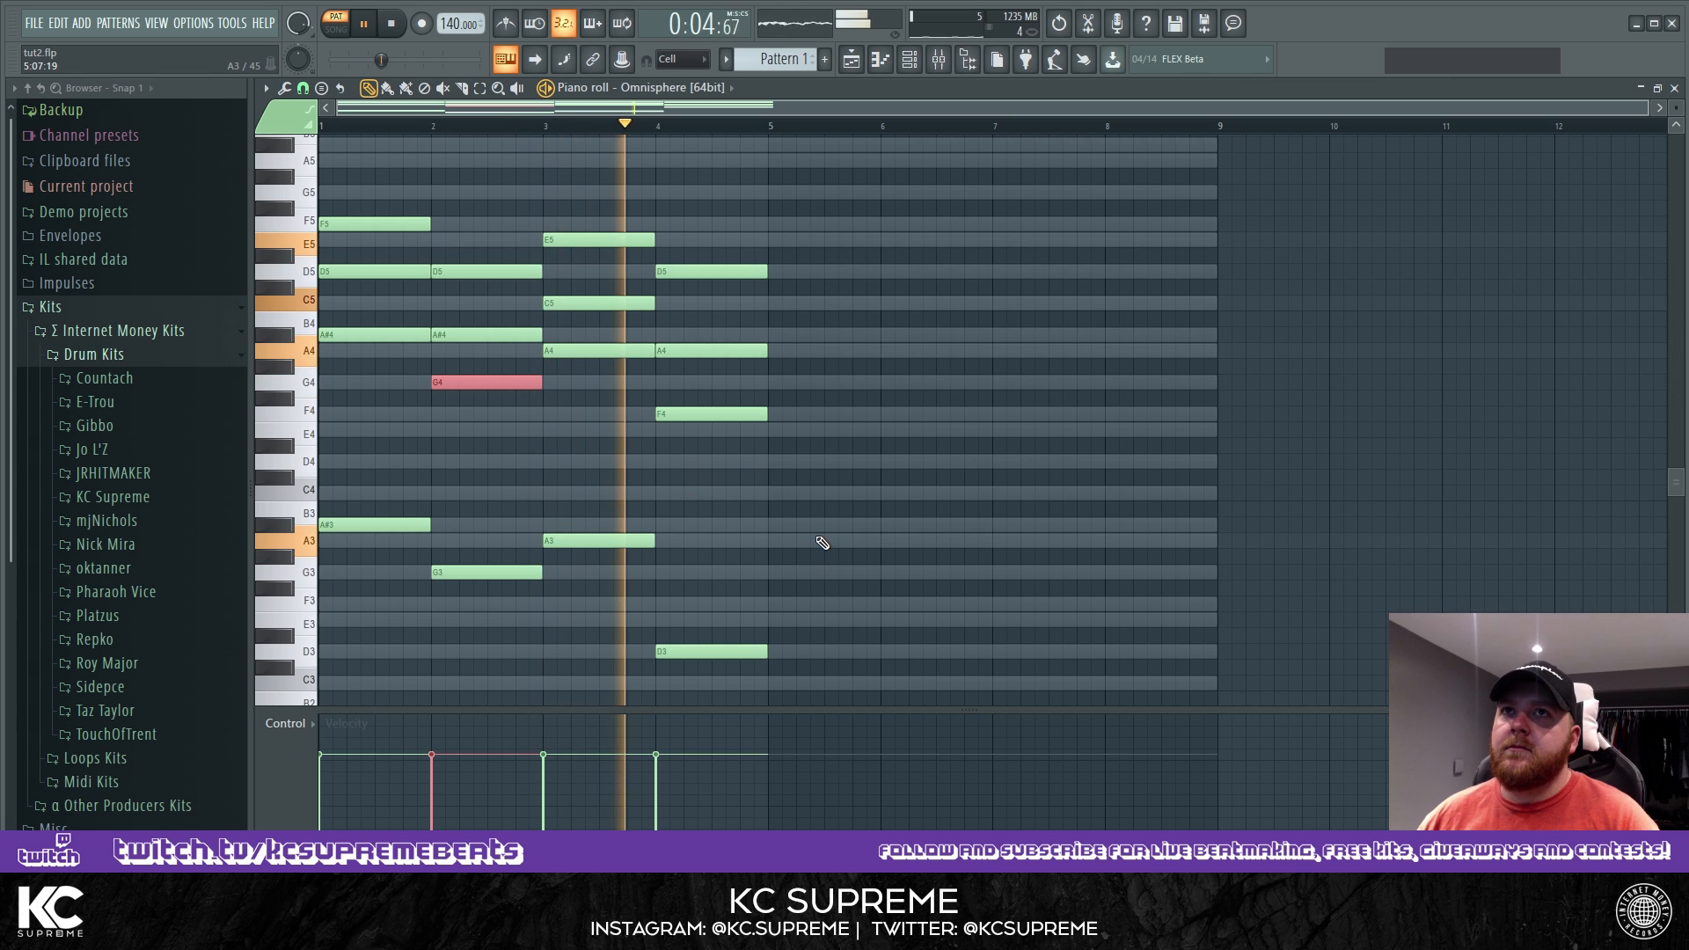
{"action": "scroll", "coordinate": [810, 577], "scroll_direction": "up", "scroll_amount": 3}
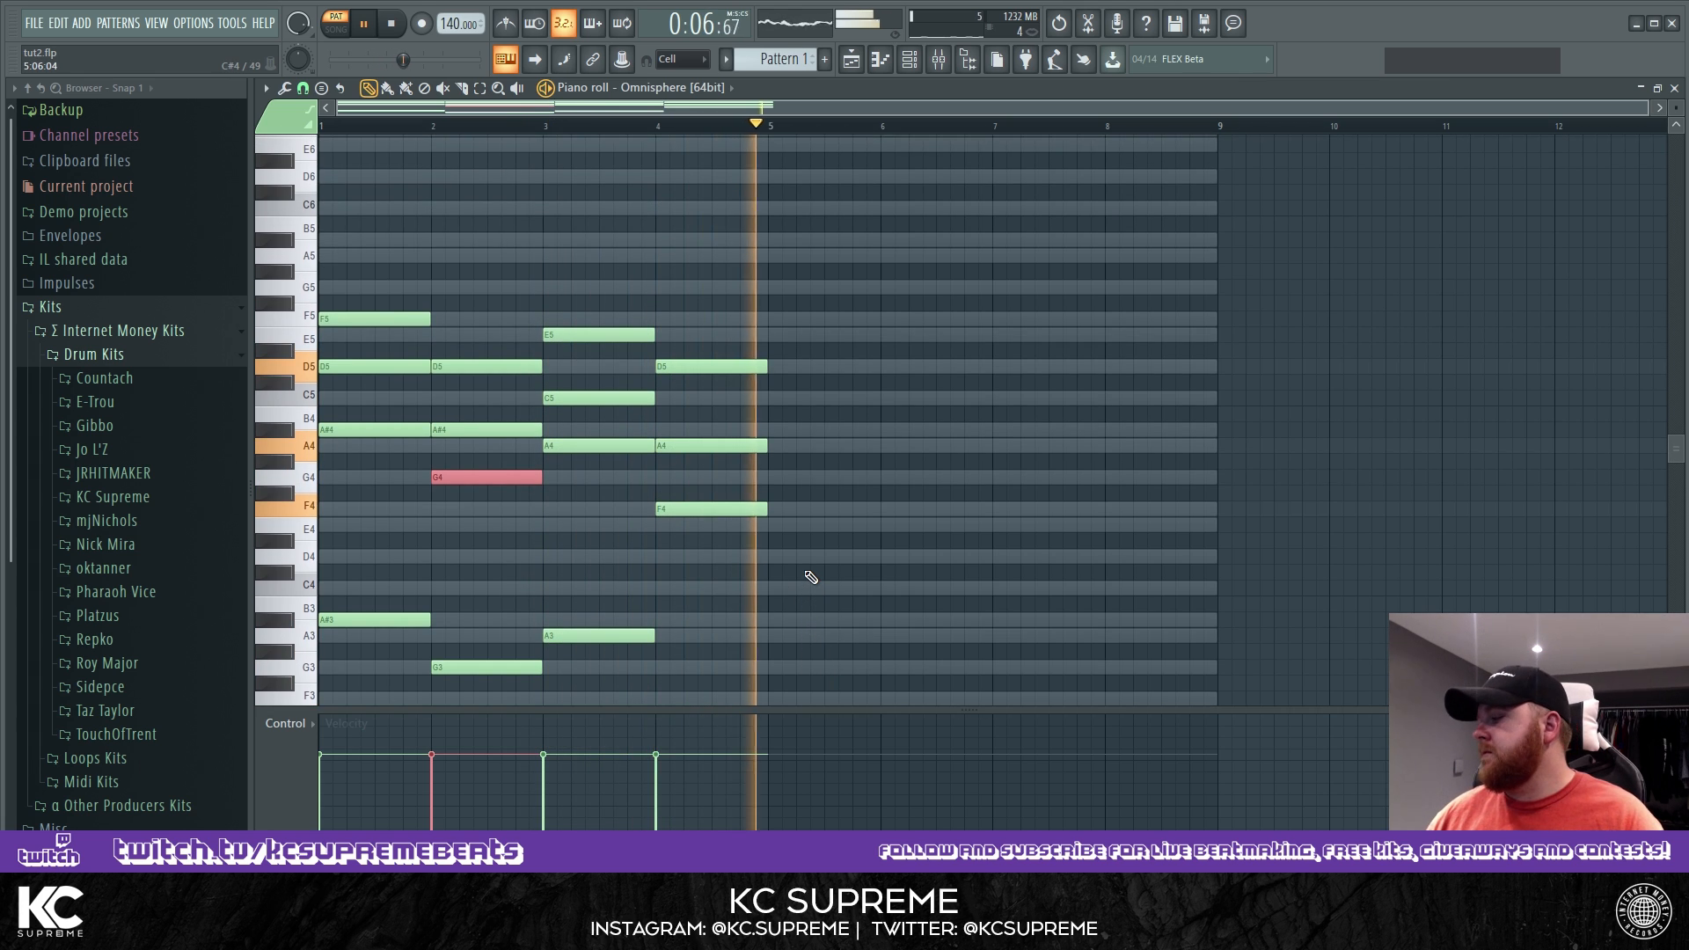
{"action": "key", "text": "space"}
{"action": "scroll", "coordinate": [835, 563], "scroll_direction": "down", "scroll_amount": 5}
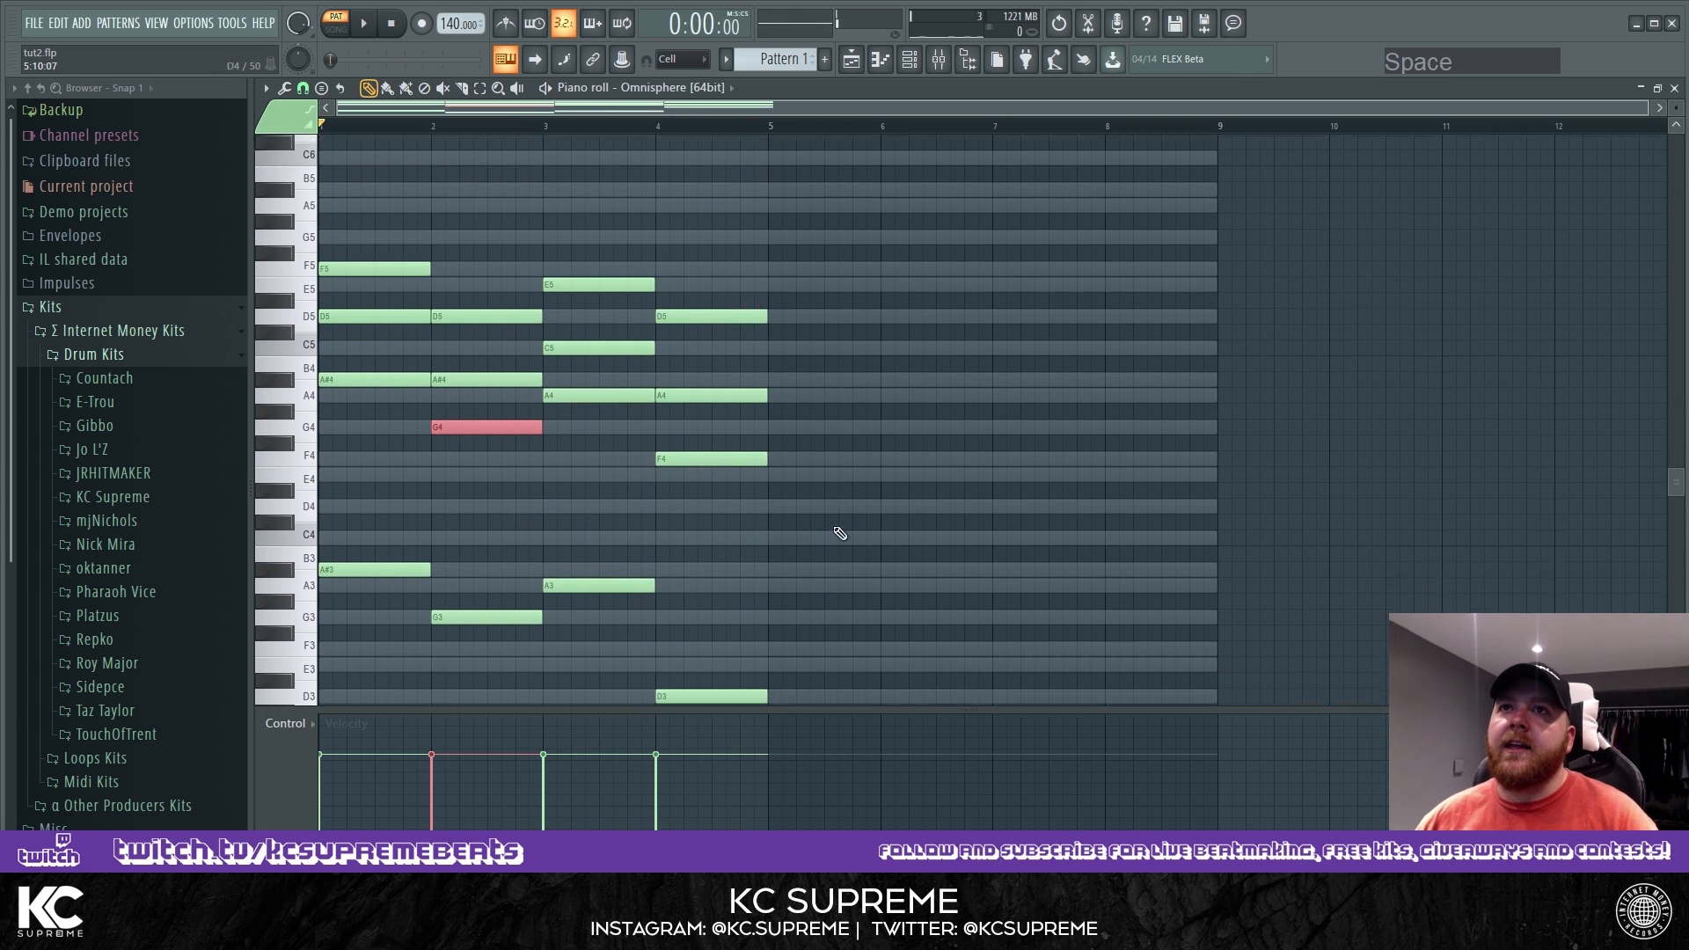
Add a full-bar A5 note on top of the bar 1 chord.
{"action": "scroll", "coordinate": [775, 475], "scroll_direction": "up", "scroll_amount": 5}
{"action": "scroll", "coordinate": [445, 464], "scroll_direction": "down", "scroll_amount": 2}
{"action": "scroll", "coordinate": [386, 469], "scroll_direction": "up", "scroll_amount": 3}
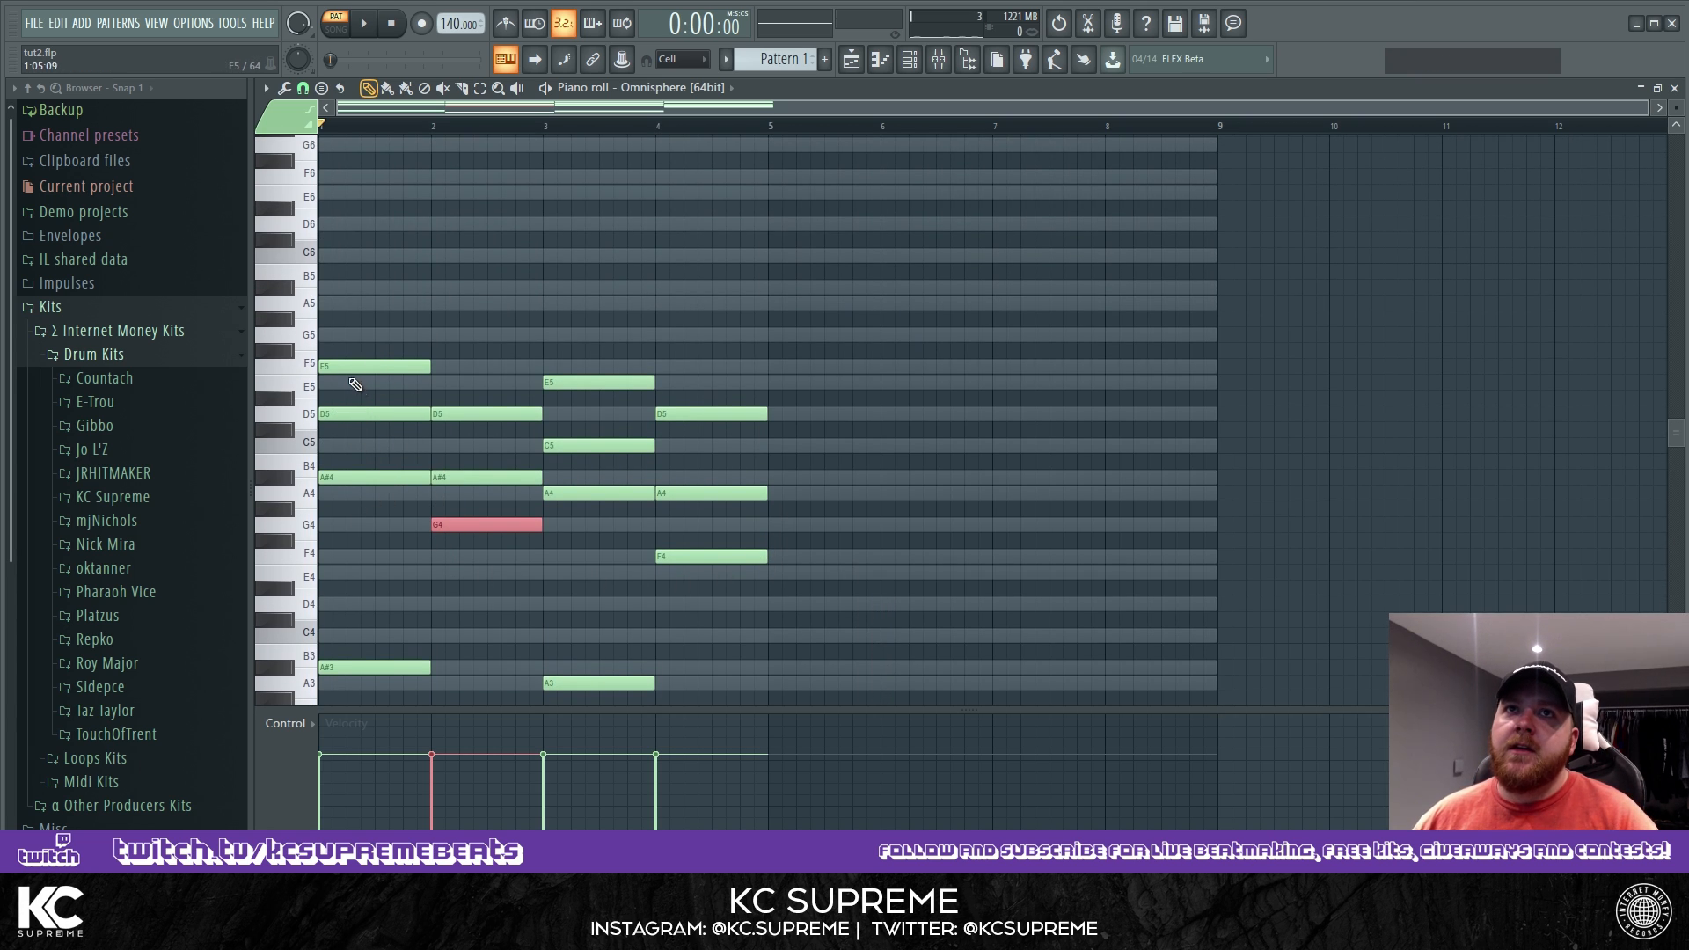
{"action": "left_click", "coordinate": [329, 303]}
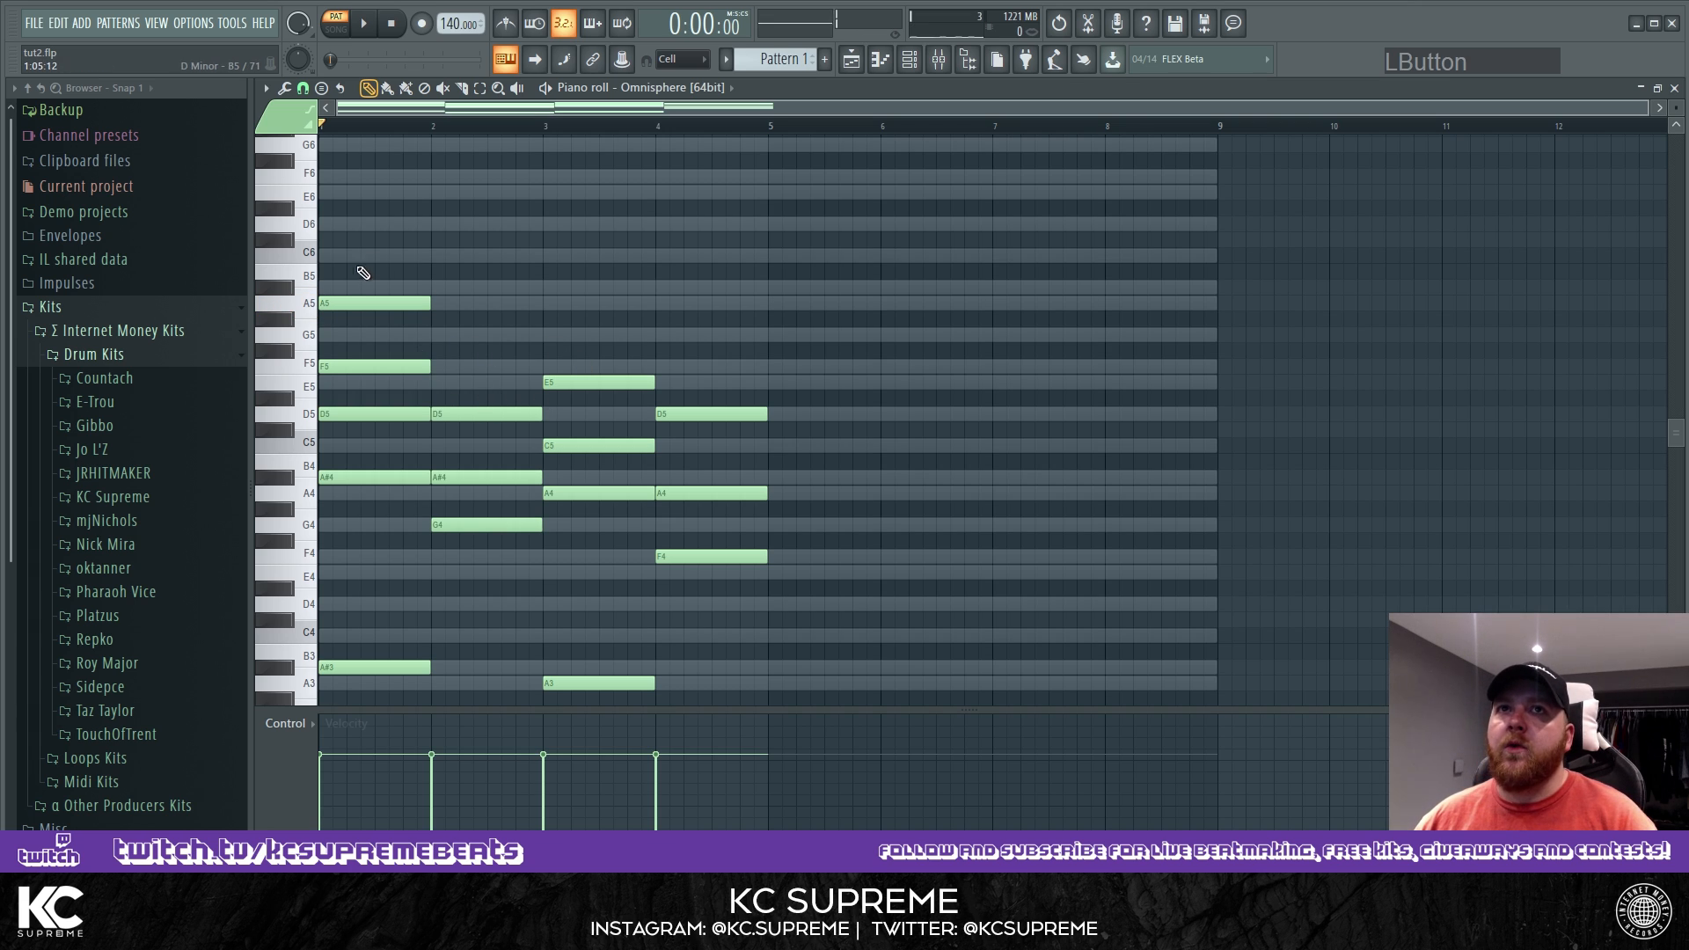
{"action": "scroll", "coordinate": [528, 546], "scroll_direction": "down", "scroll_amount": 1}
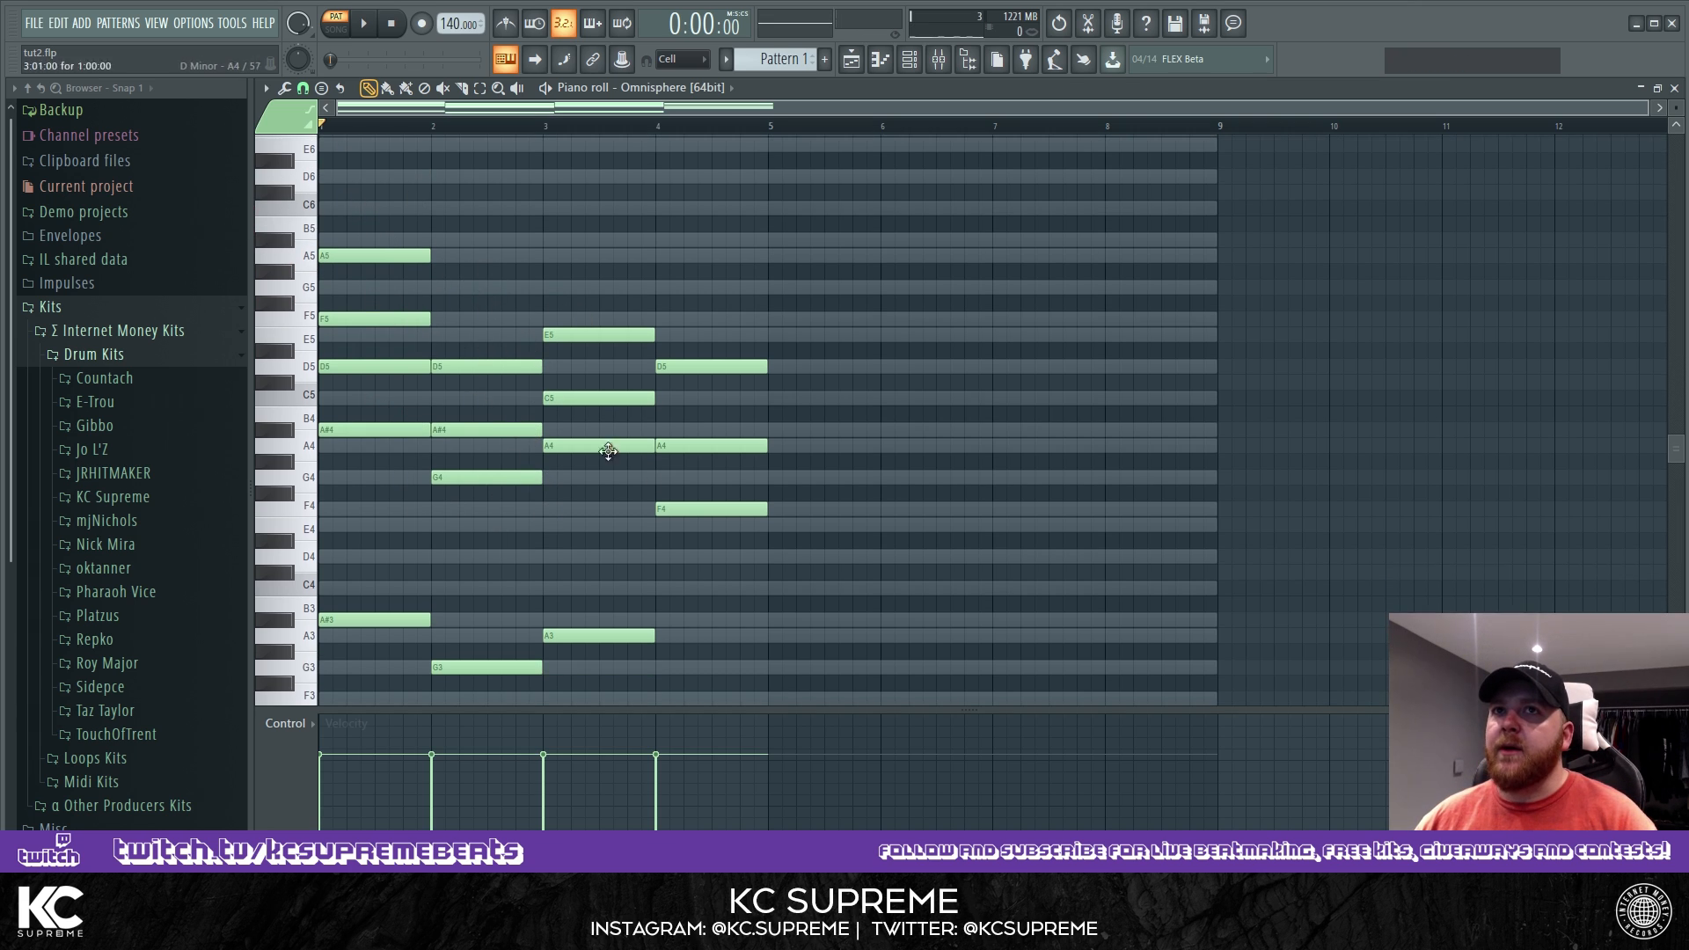
During playback, add a full-bar G5 above the bar 3 chord and a half-bar F5 in the second half of bar 4.
{"action": "key", "text": "space"}
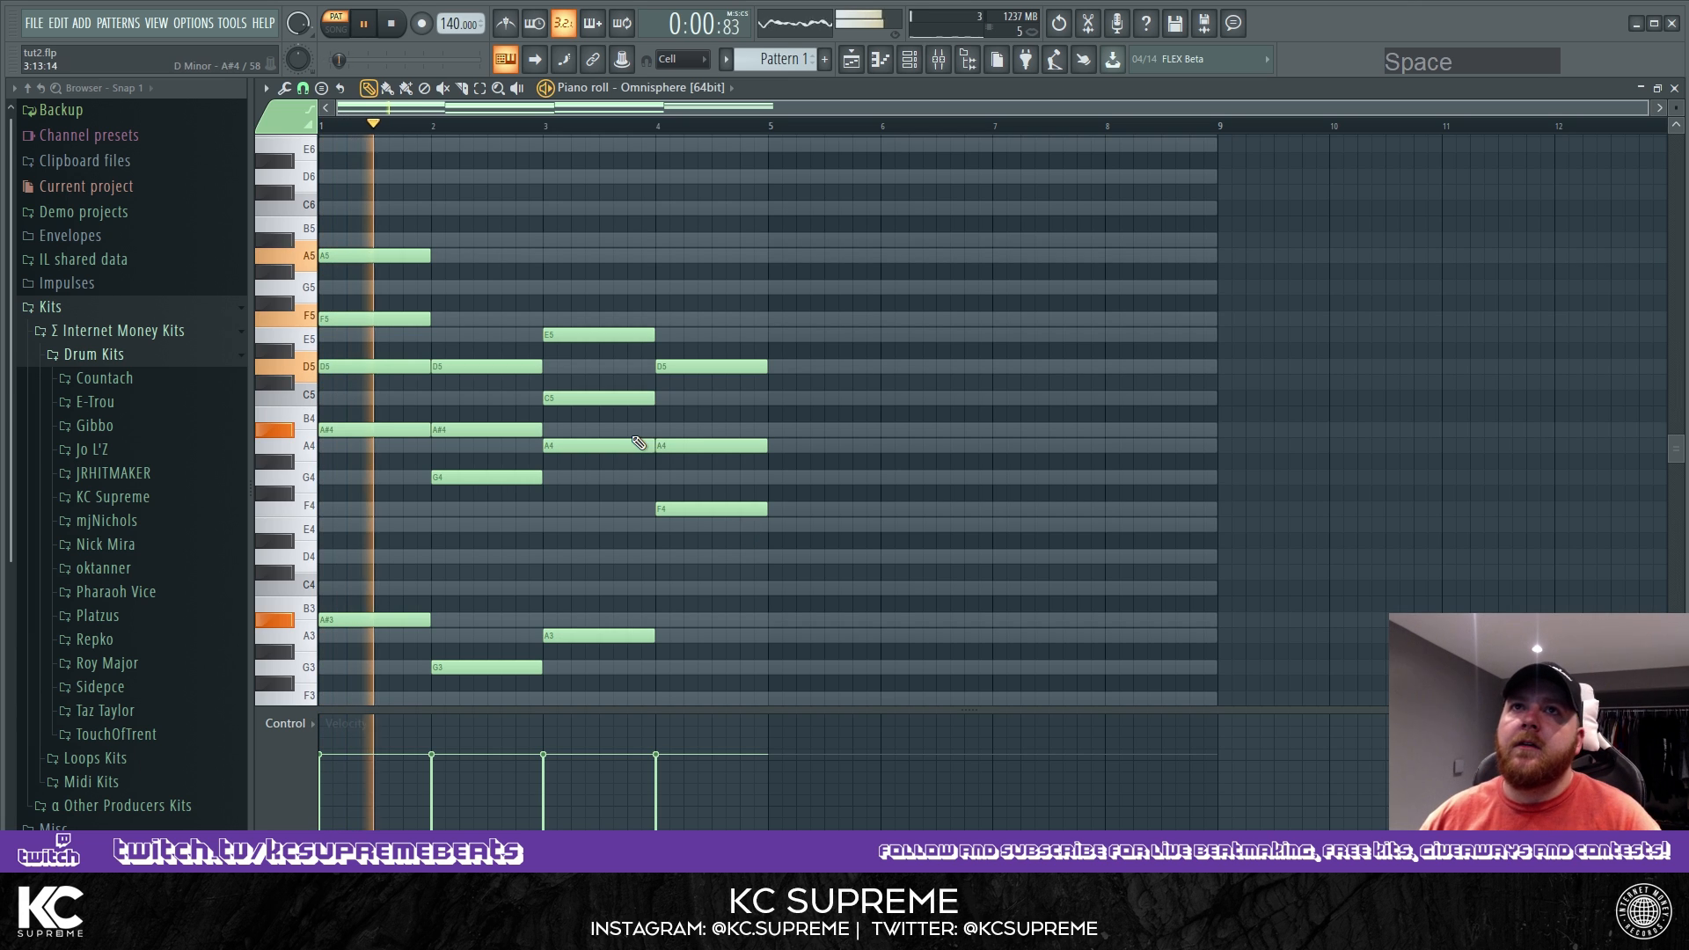
{"action": "left_click", "coordinate": [560, 288]}
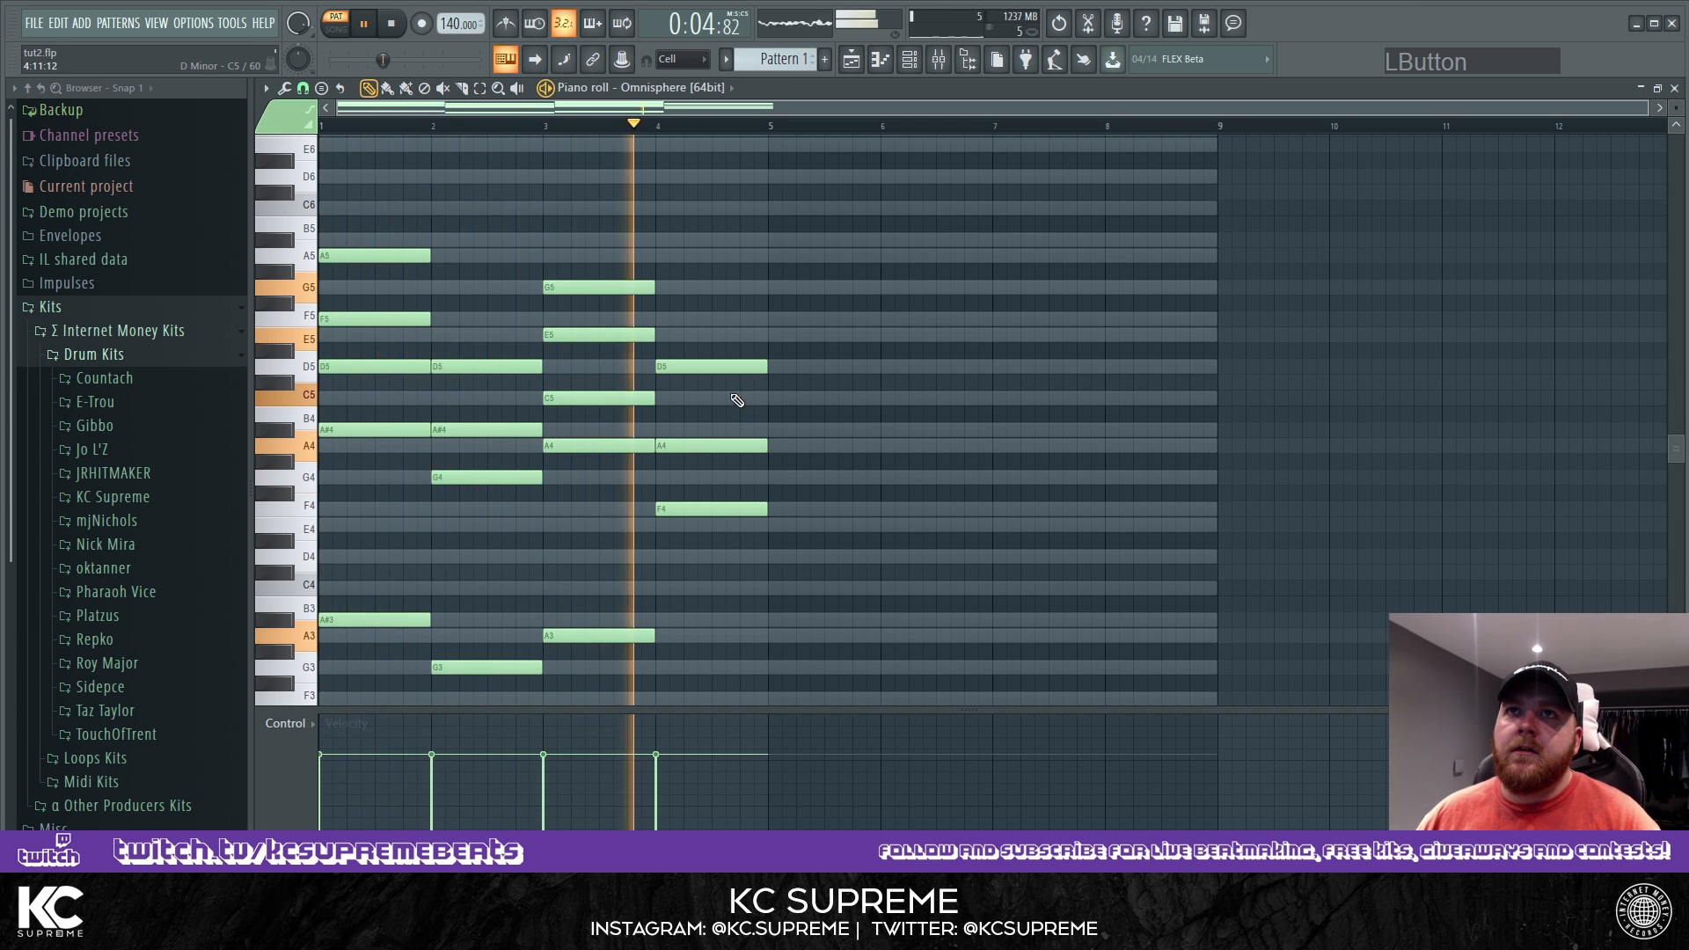
{"action": "left_click", "coordinate": [720, 318]}
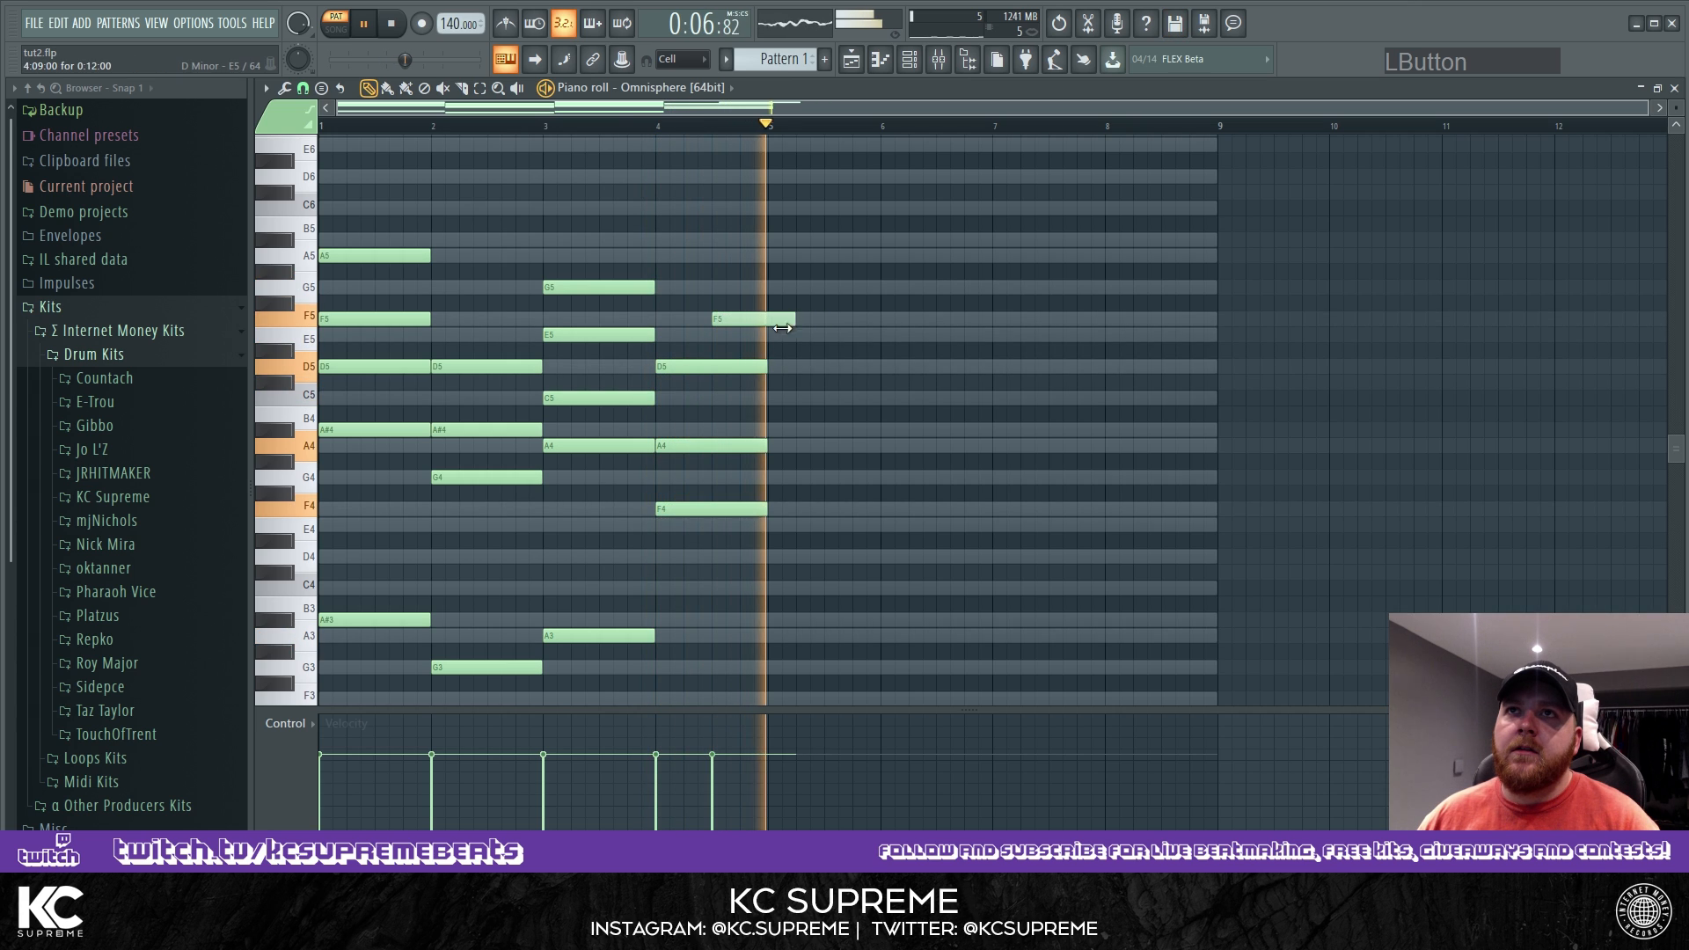
{"action": "key", "text": "space"}
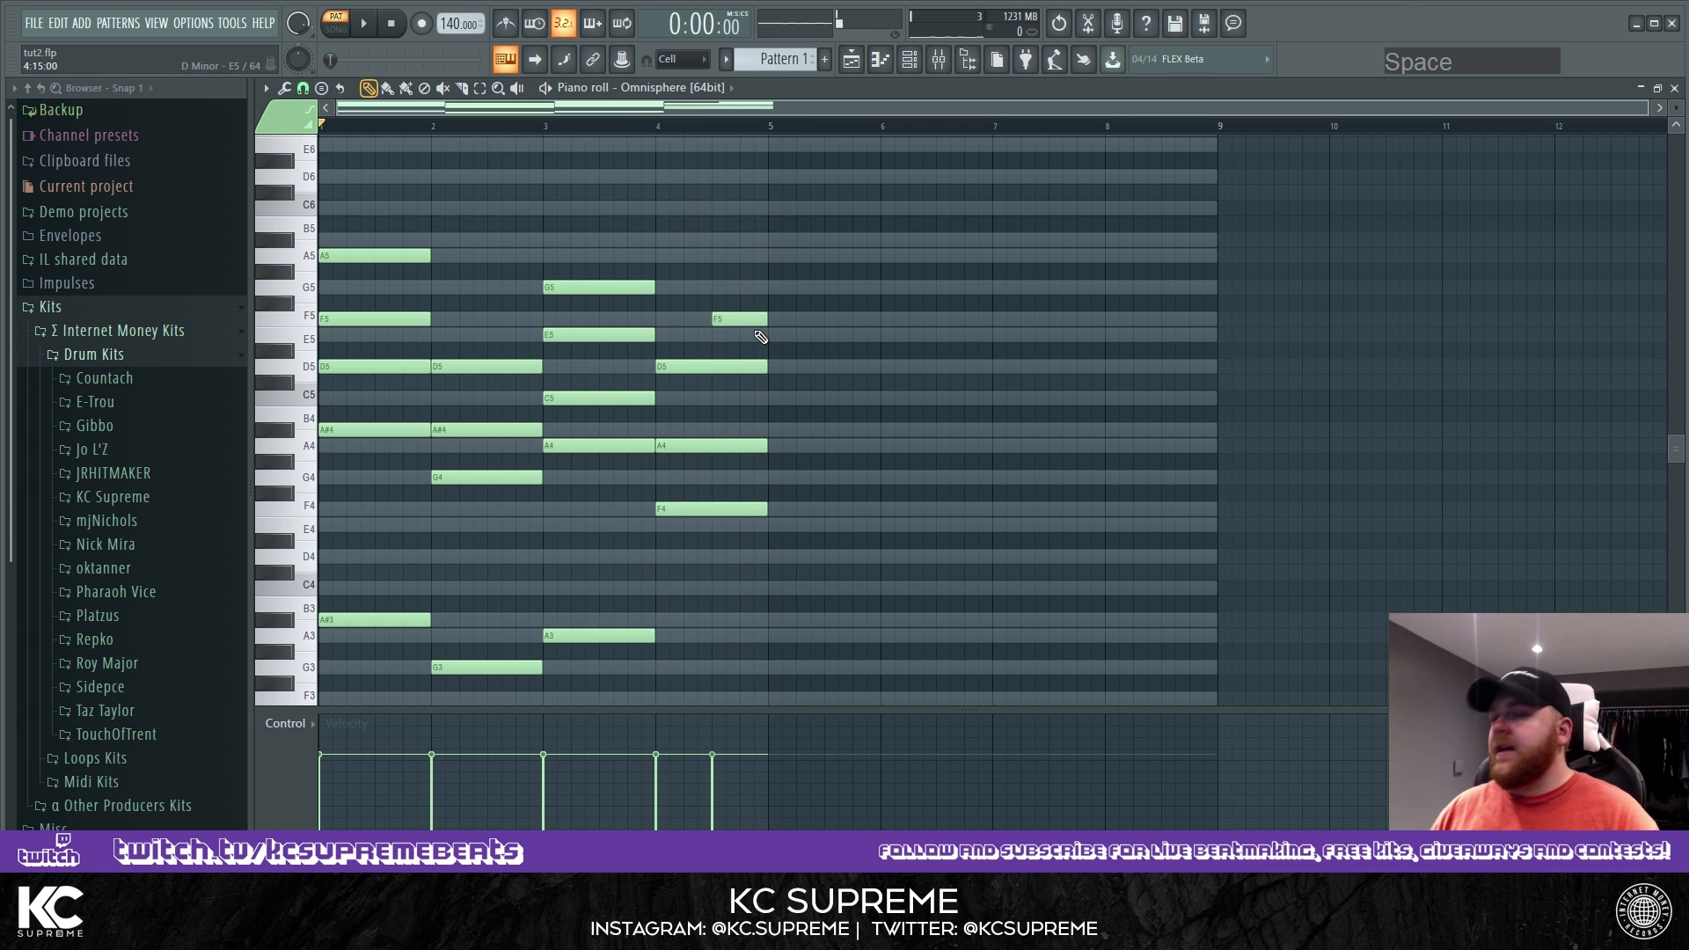
Try stacking a full-bar C6 on the bar 1 chord and an A#5 on the bar 3 chord while listening.
{"action": "scroll", "coordinate": [585, 367], "scroll_direction": "up", "scroll_amount": 1}
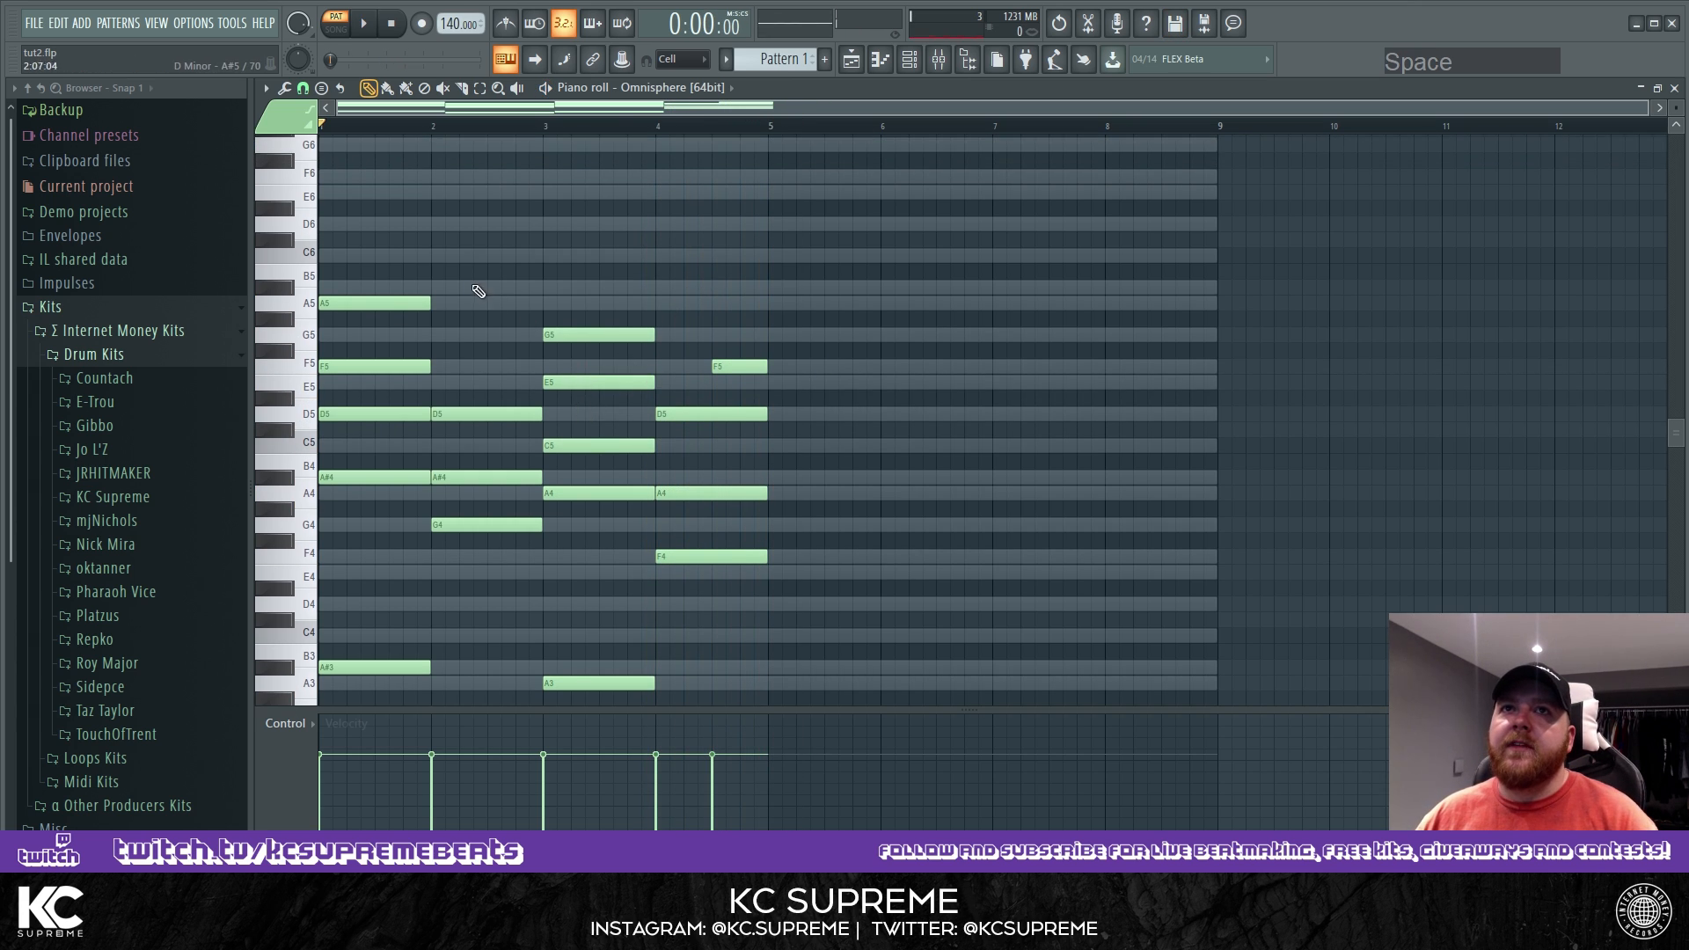
{"action": "left_click", "coordinate": [337, 257]}
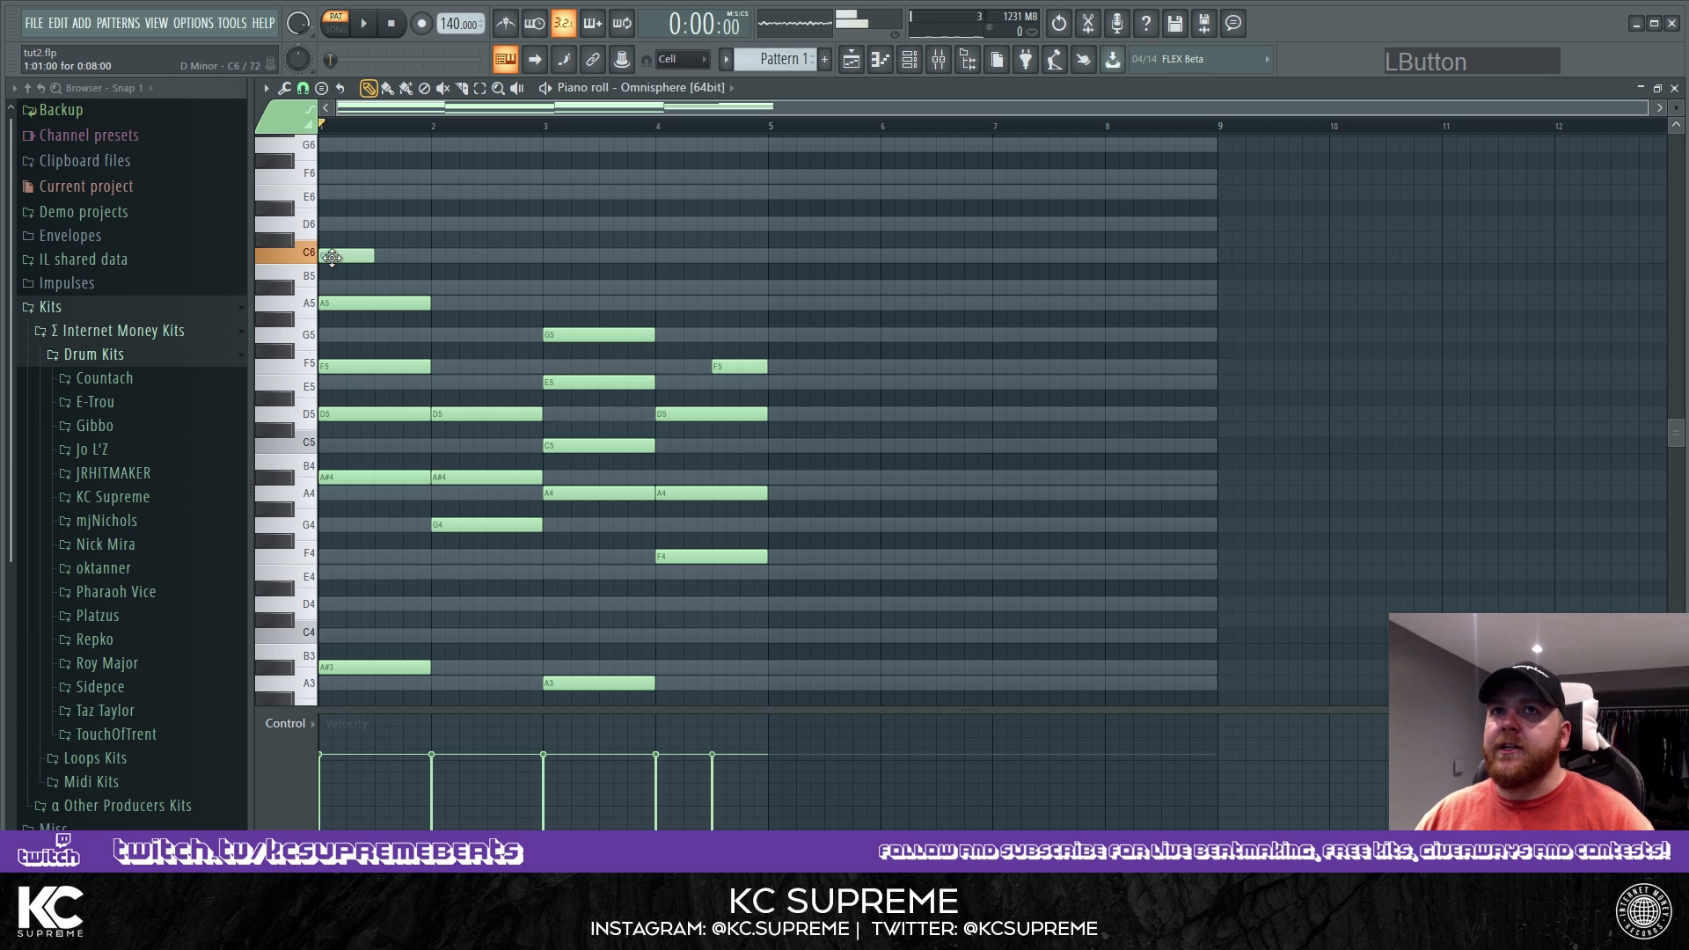
{"action": "left_click_drag", "start_coordinate": [376, 258], "coordinate": [432, 272]}
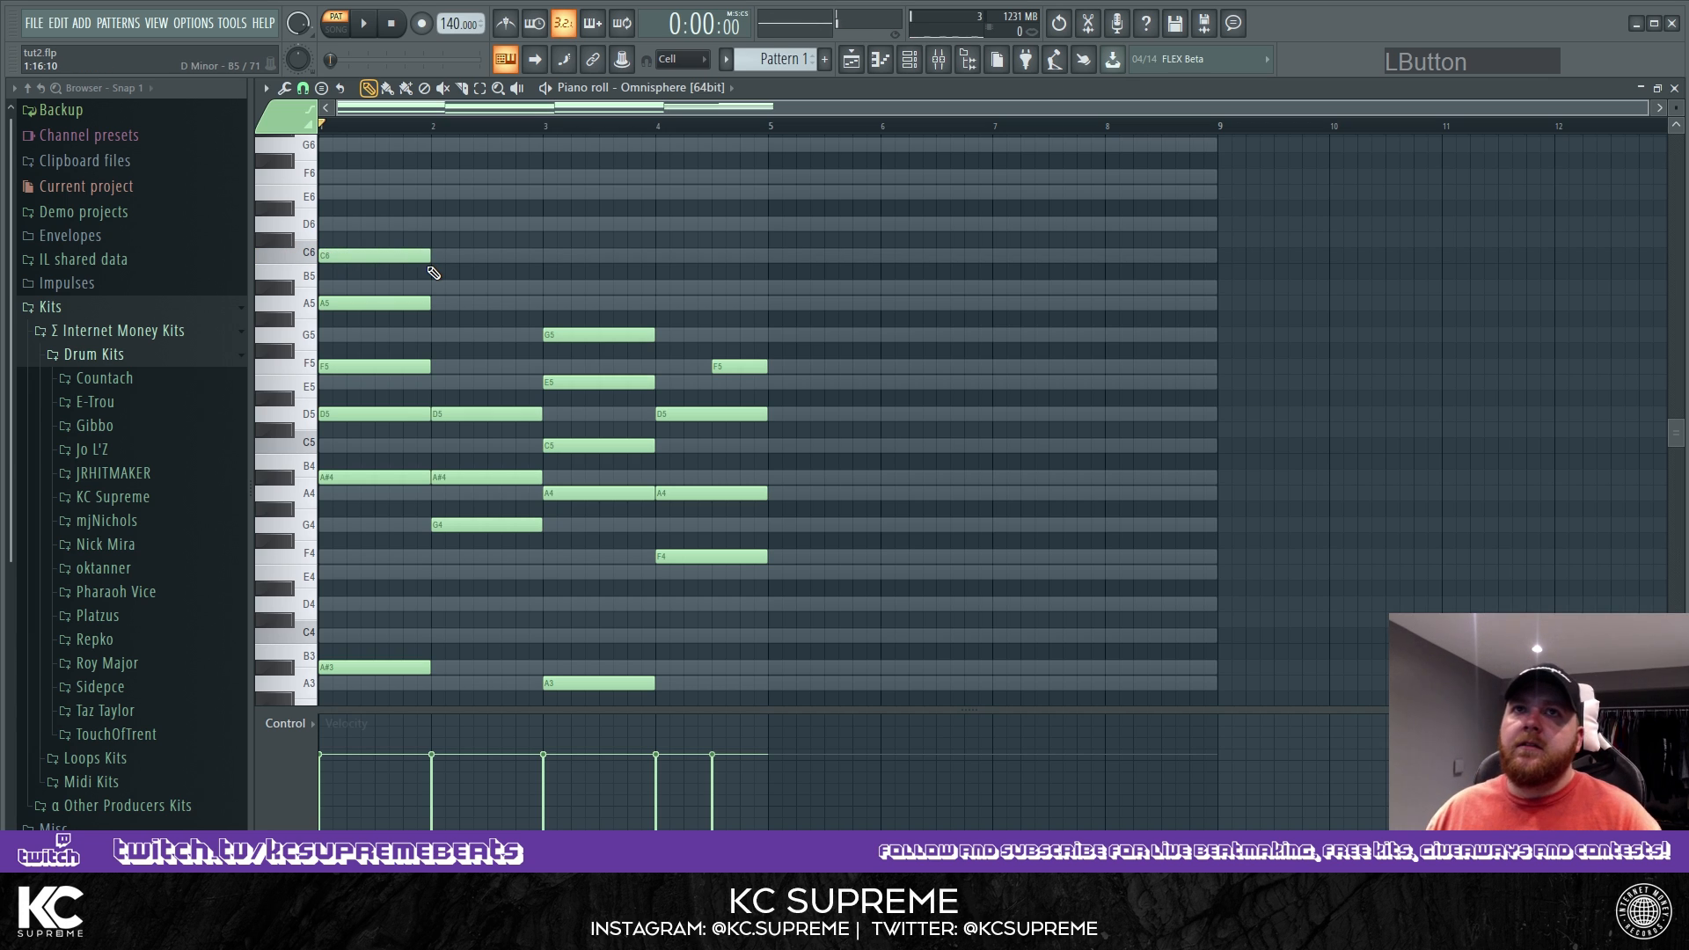
{"action": "key", "text": "space"}
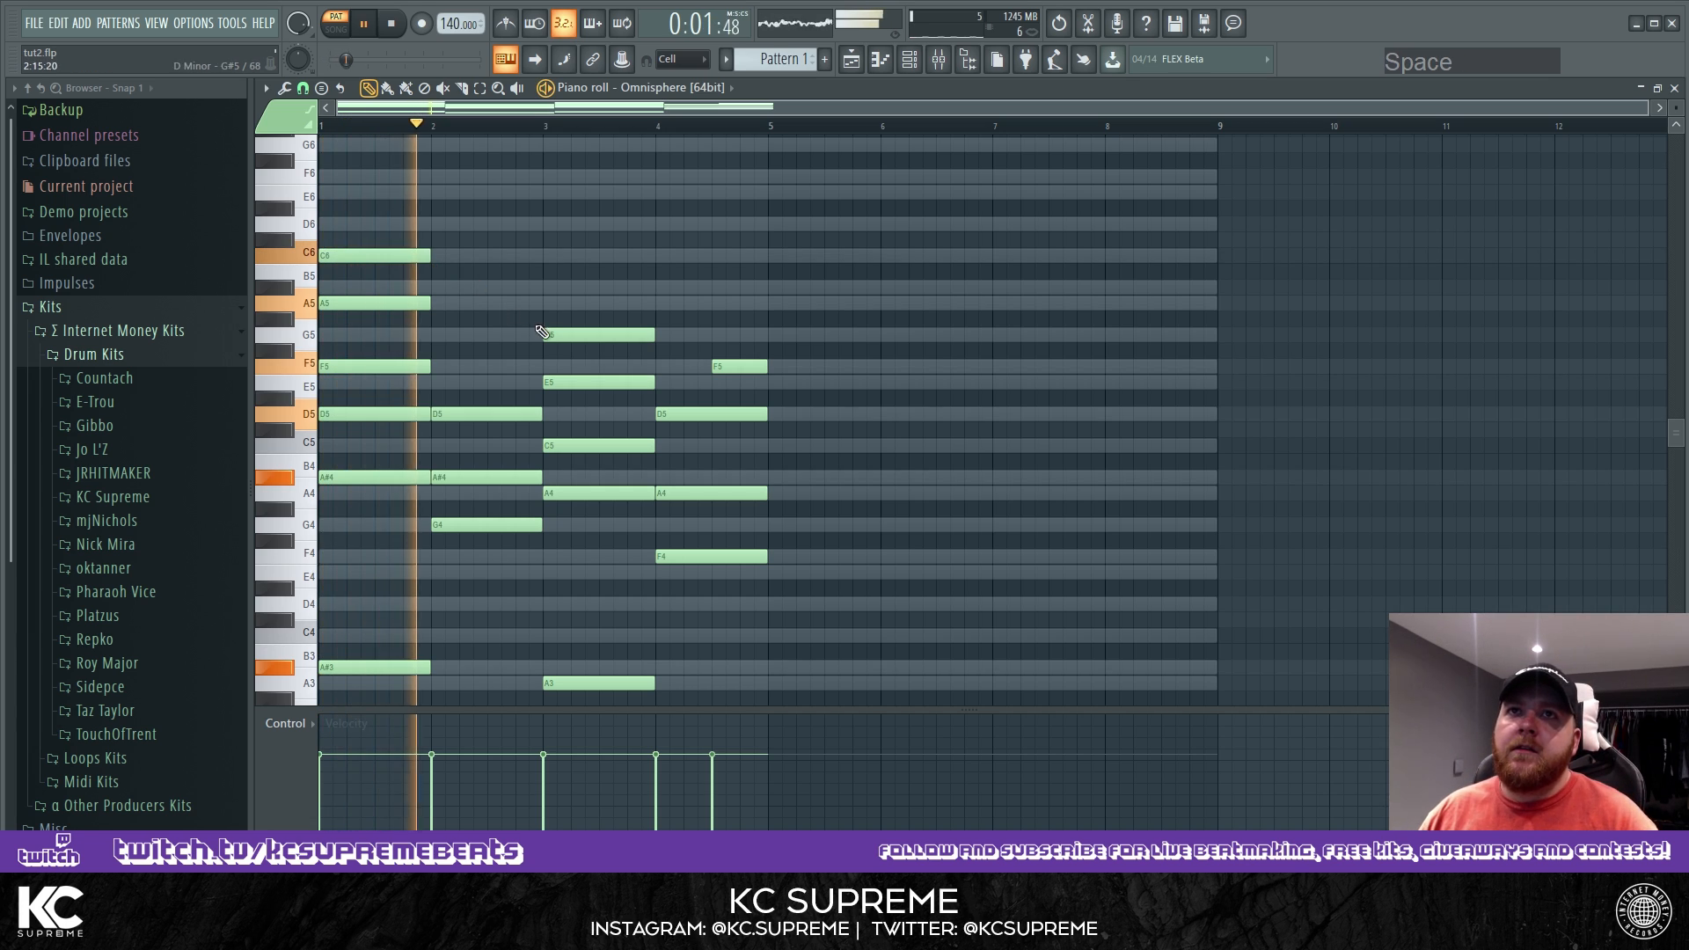
{"action": "left_click", "coordinate": [550, 287]}
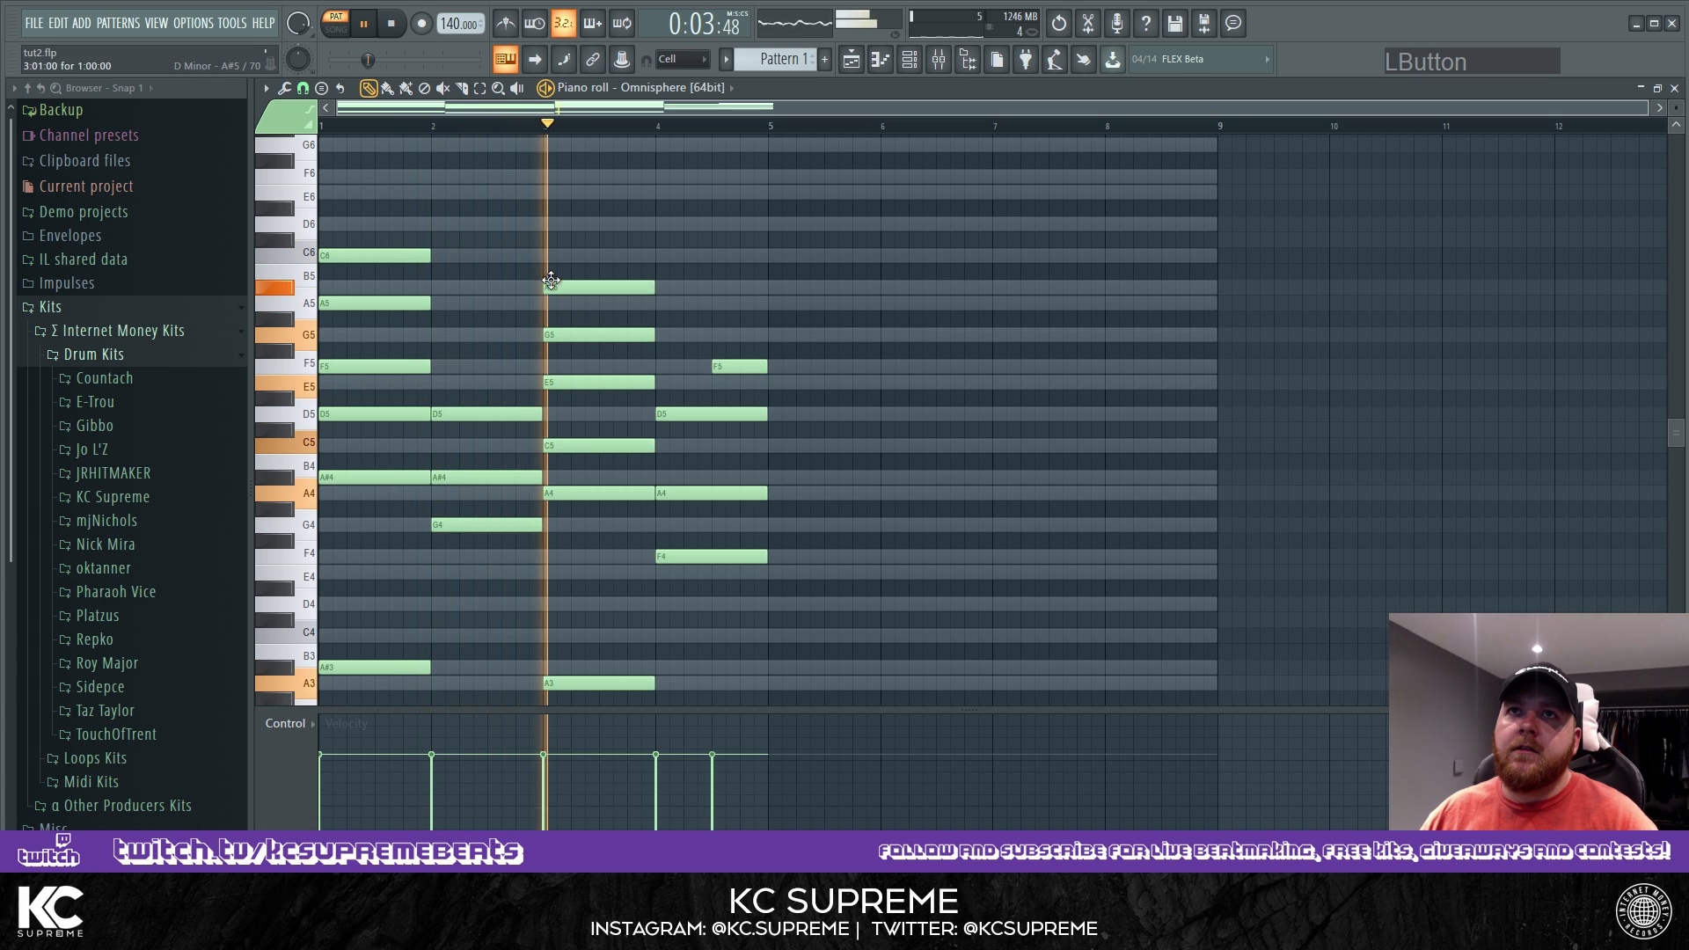
{"action": "right_click", "coordinate": [603, 290]}
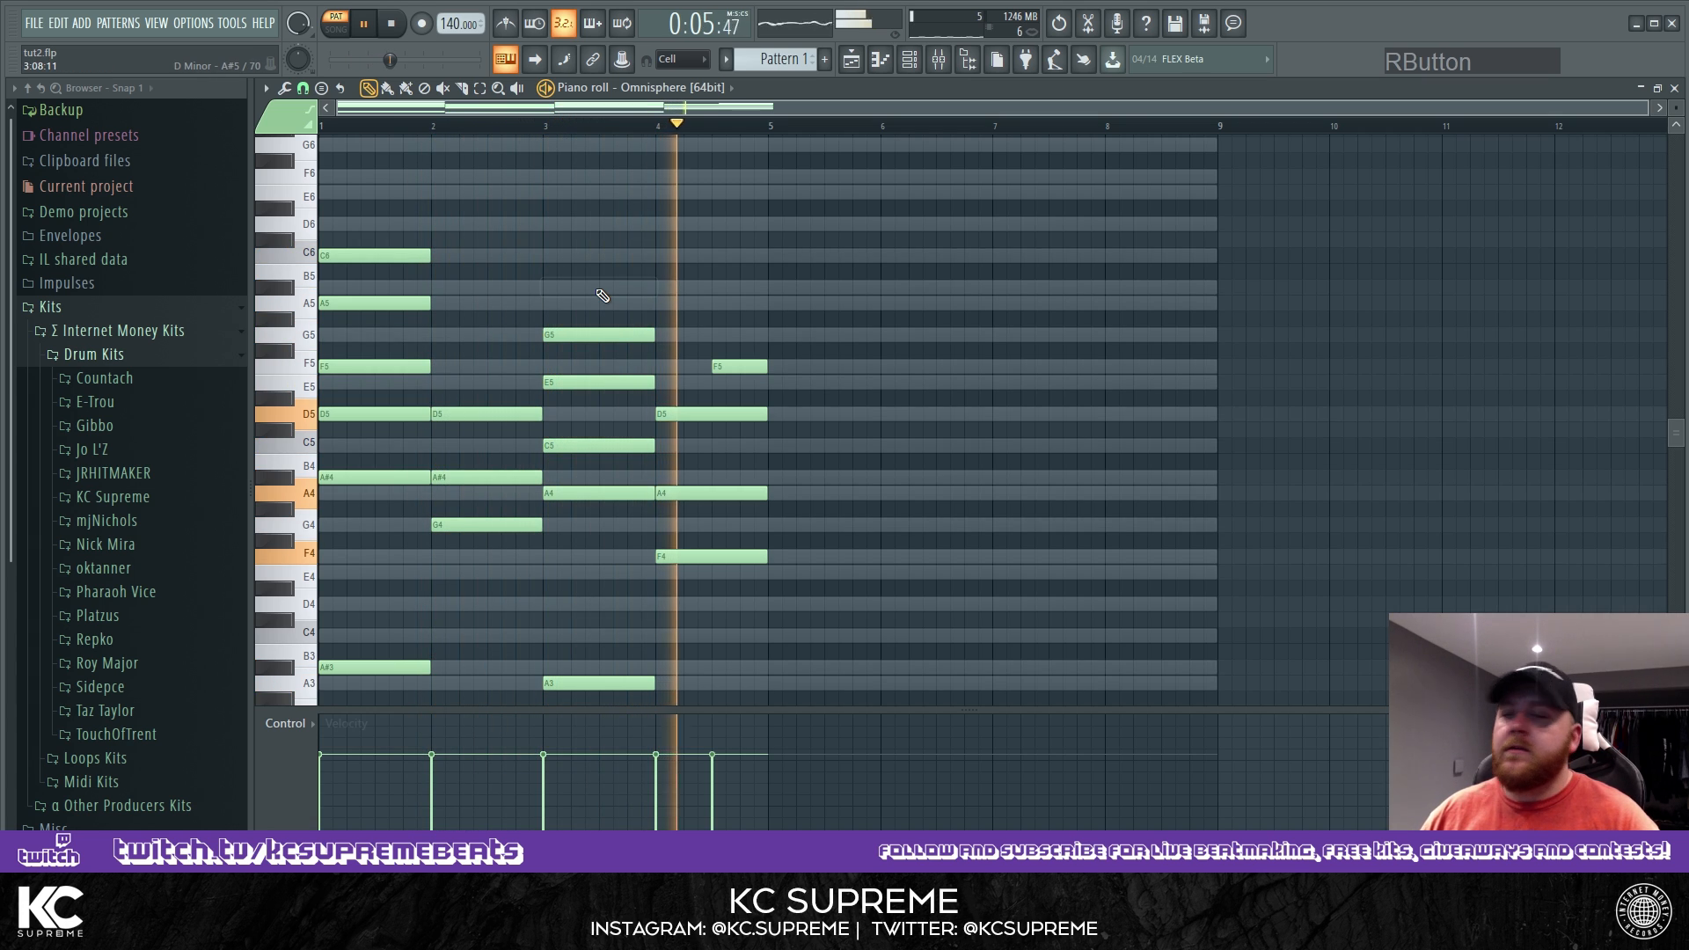
{"action": "key", "text": "space"}
{"action": "right_click", "coordinate": [365, 255]}
Add a half-bar F5 in the second half of bar 2 and play back the progression.
{"action": "scroll", "coordinate": [509, 414], "scroll_direction": "down", "scroll_amount": 2}
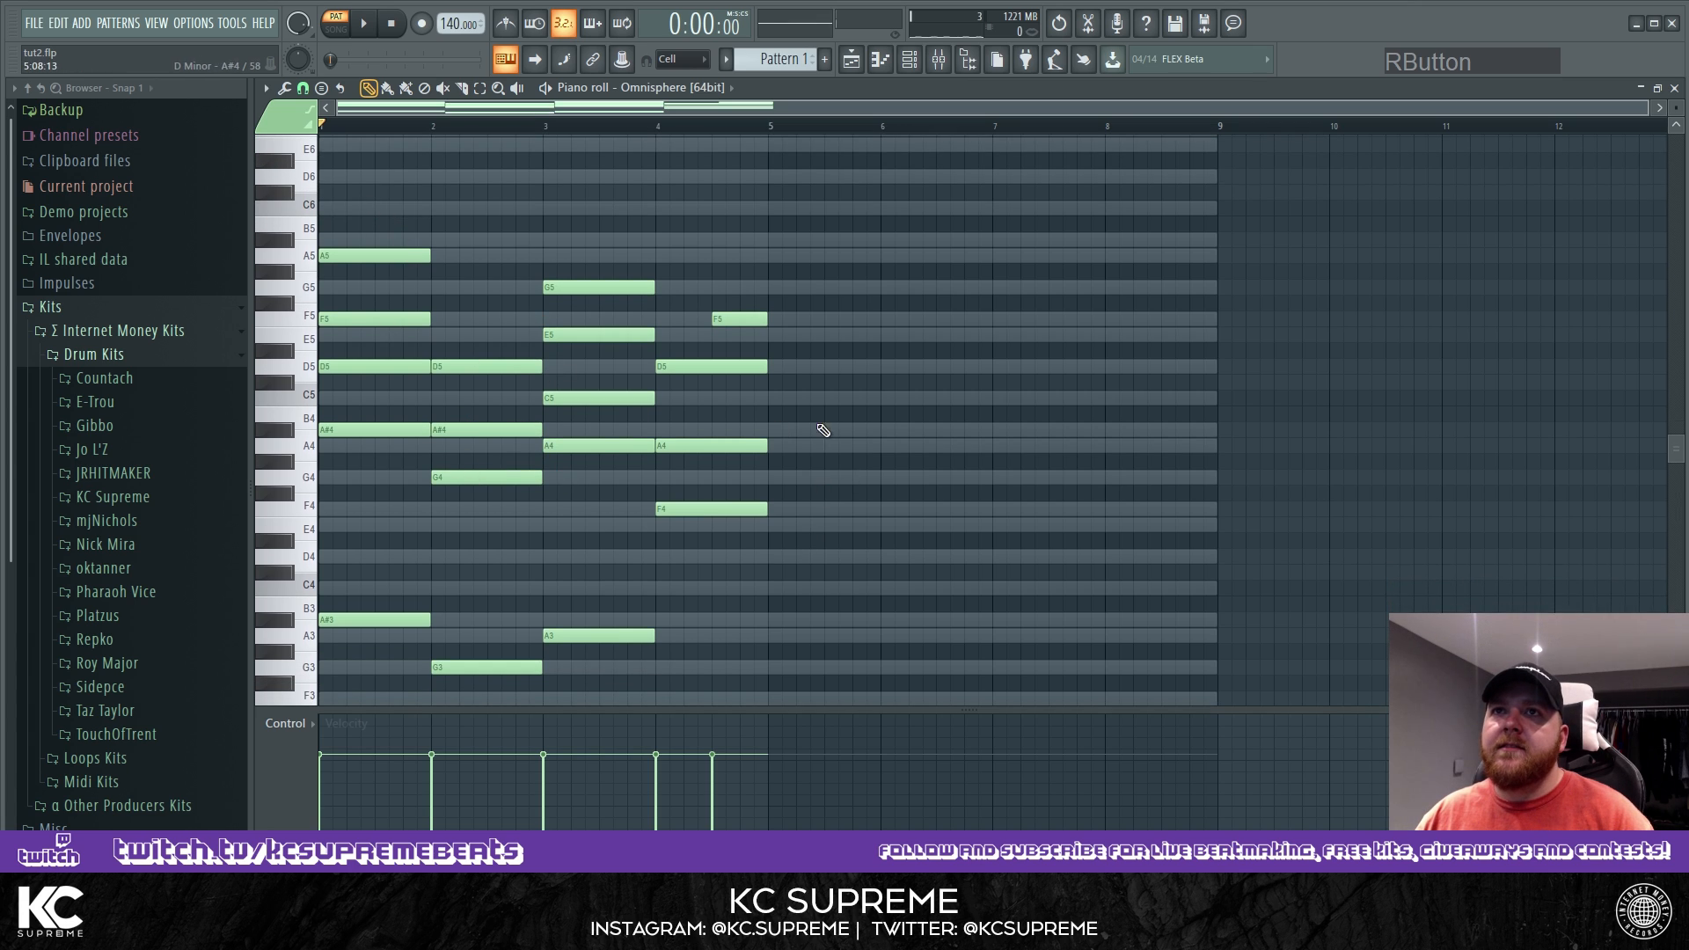
{"action": "left_click", "coordinate": [494, 317]}
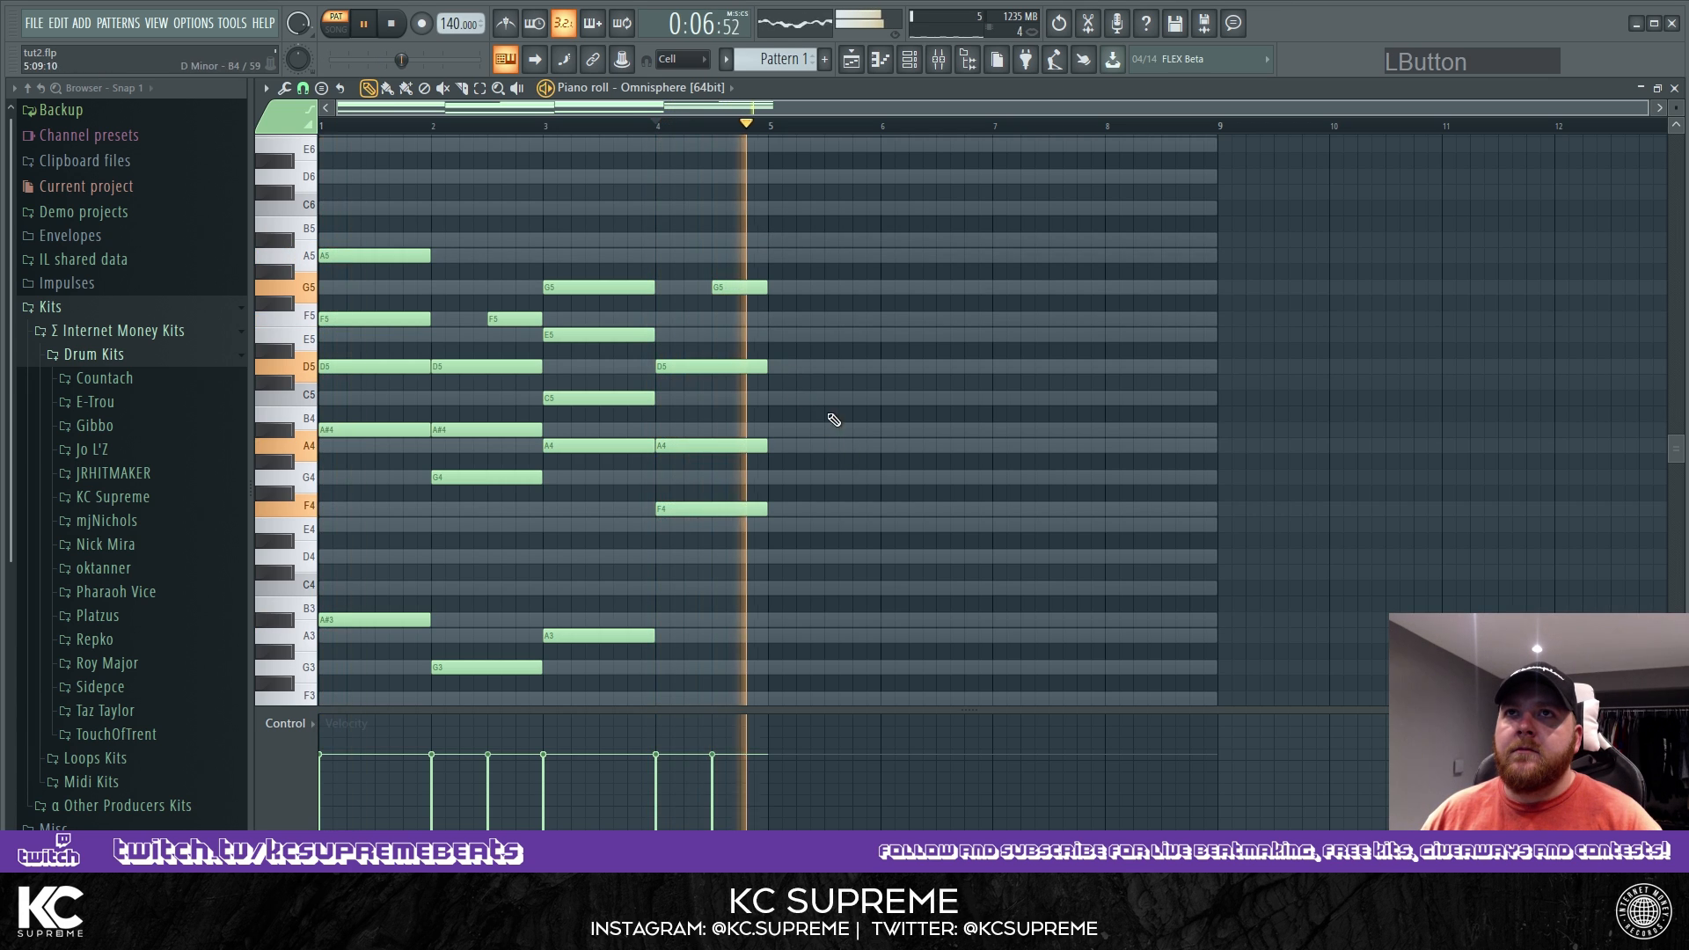
{"action": "key", "text": "space"}
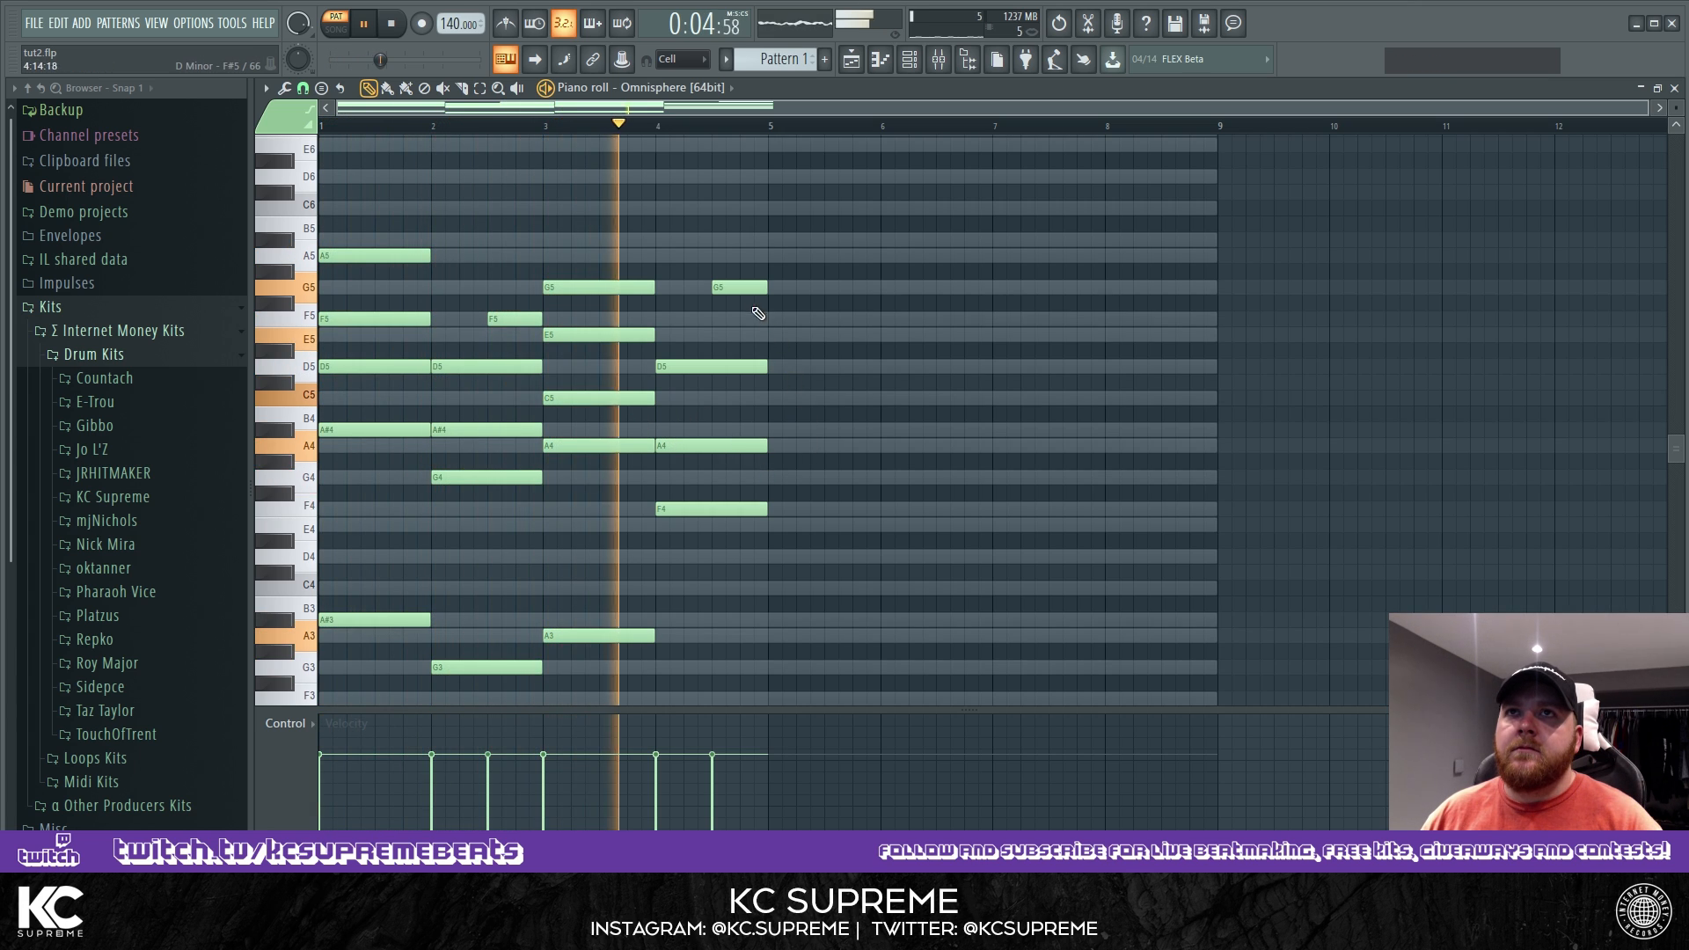
Replace the half-bar G5 in the second half of bar 4 with a C6 and listen to the result.
{"action": "key", "text": "space"}
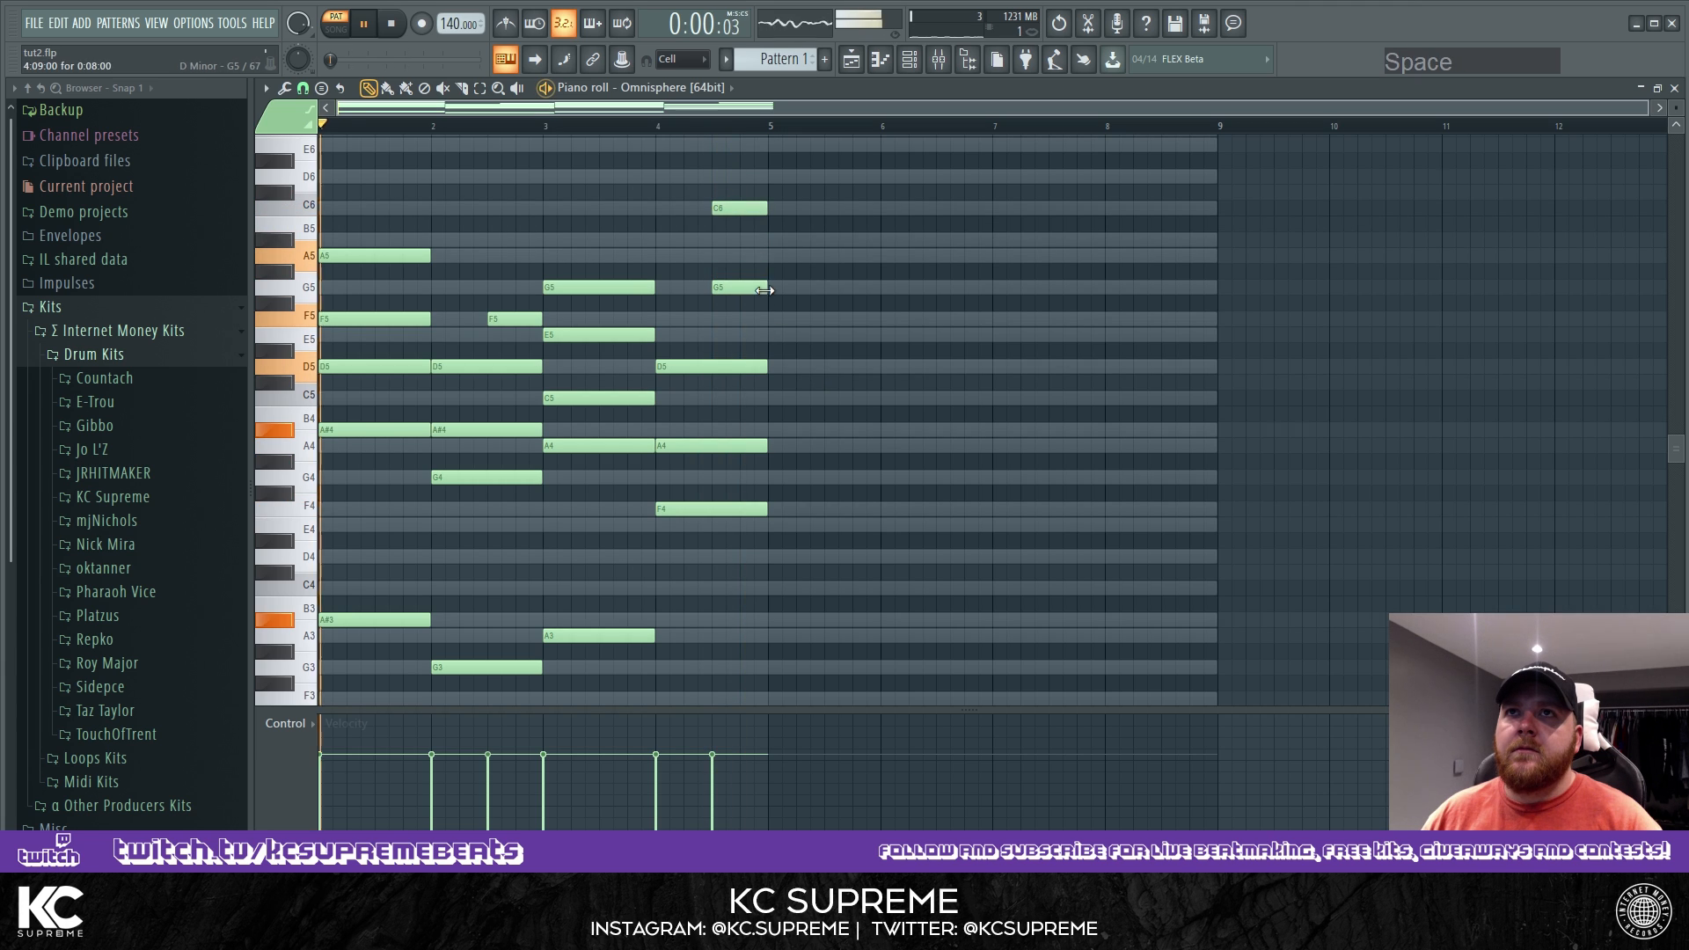
{"action": "right_click", "coordinate": [765, 290]}
{"action": "scroll", "coordinate": [759, 411], "scroll_direction": "down", "scroll_amount": 3}
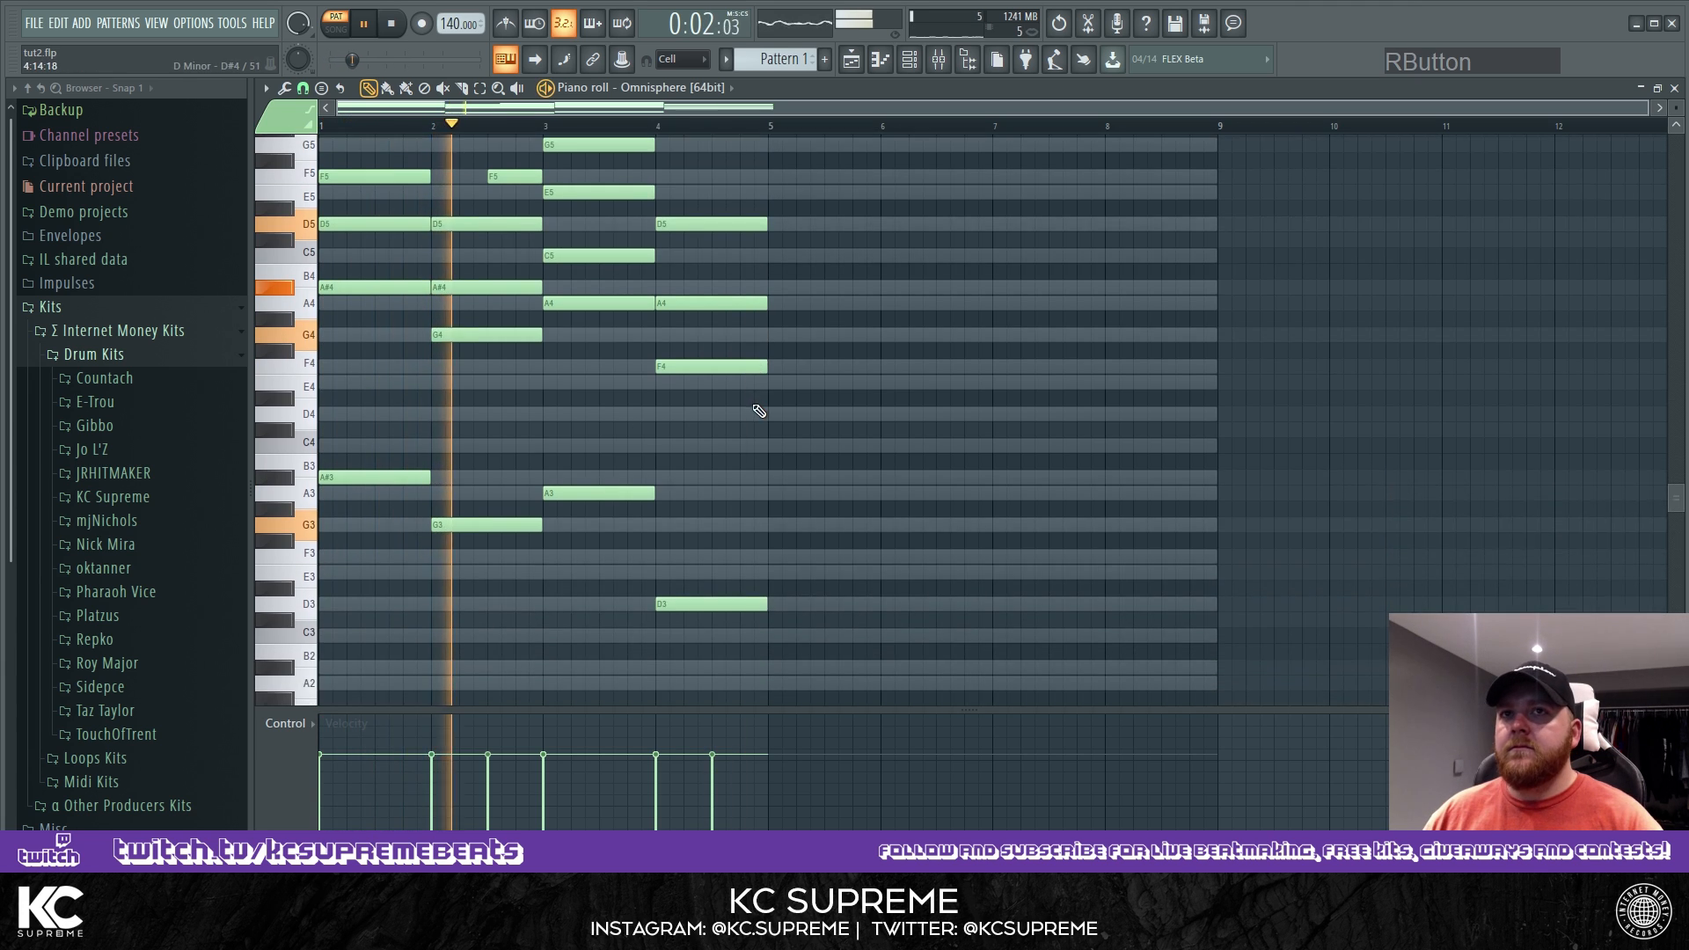
{"action": "scroll", "coordinate": [761, 440], "scroll_direction": "up", "scroll_amount": 3}
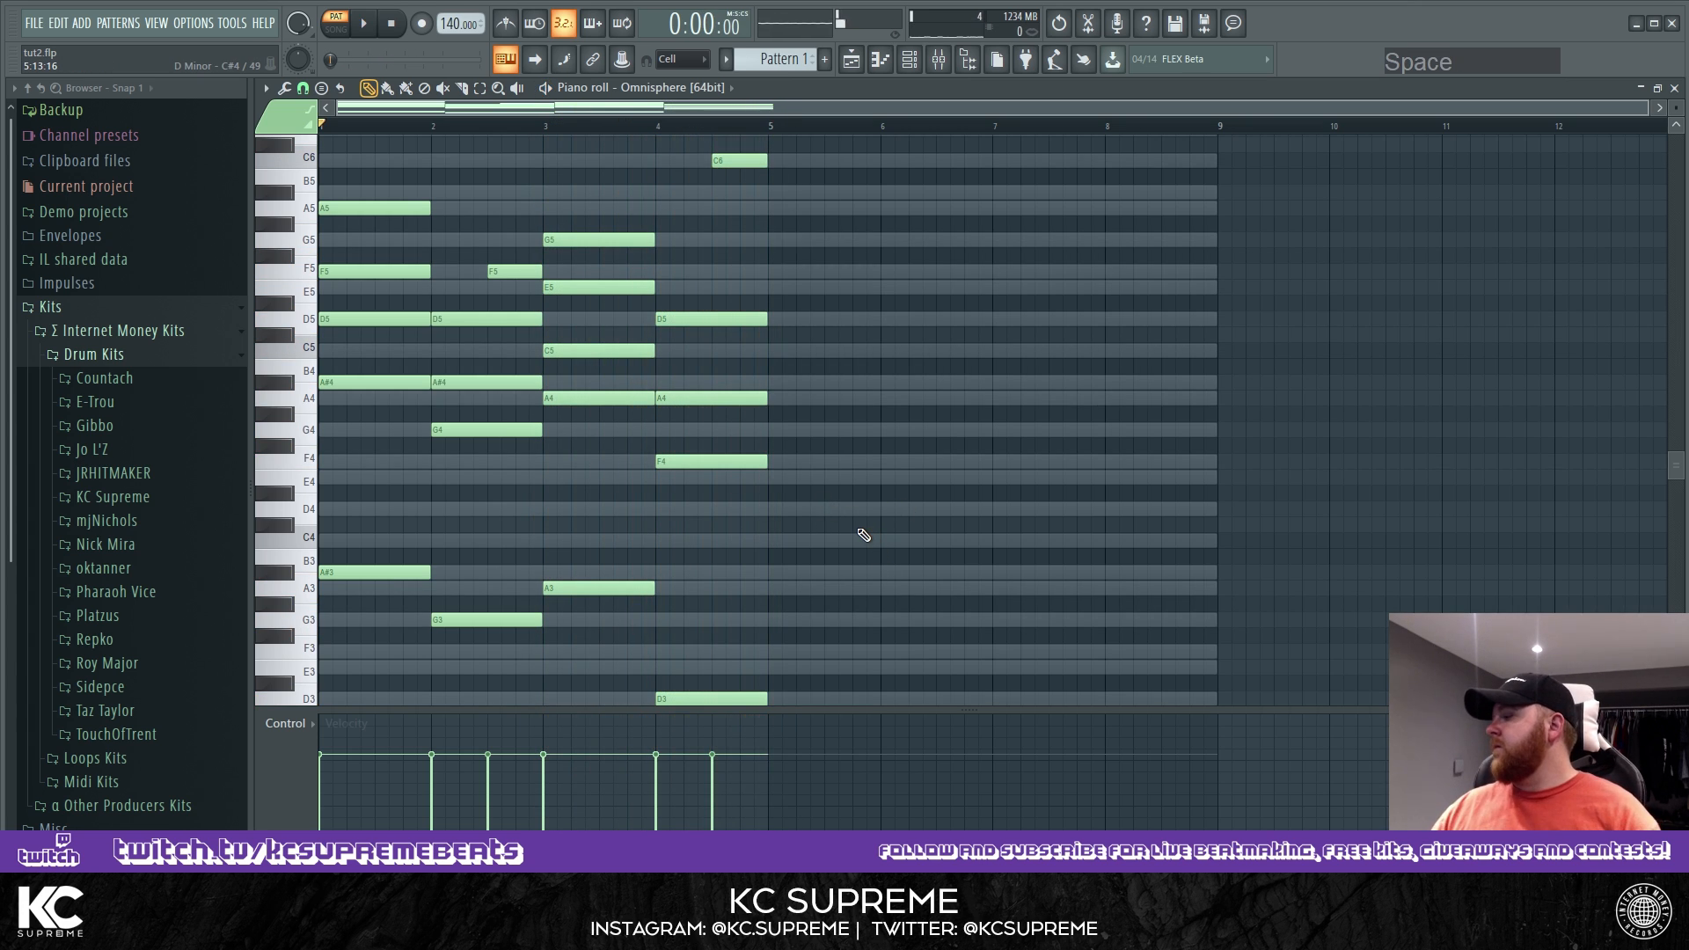
Duplicate the whole four-bar progression into bars 5 to 8, then clear the selection.
{"action": "left_click_drag", "start_coordinate": [769, 125], "coordinate": [320, 126]}
{"action": "key", "text": "ctrl+b"}
{"action": "scroll", "coordinate": [678, 332], "scroll_direction": "up", "scroll_amount": 2}
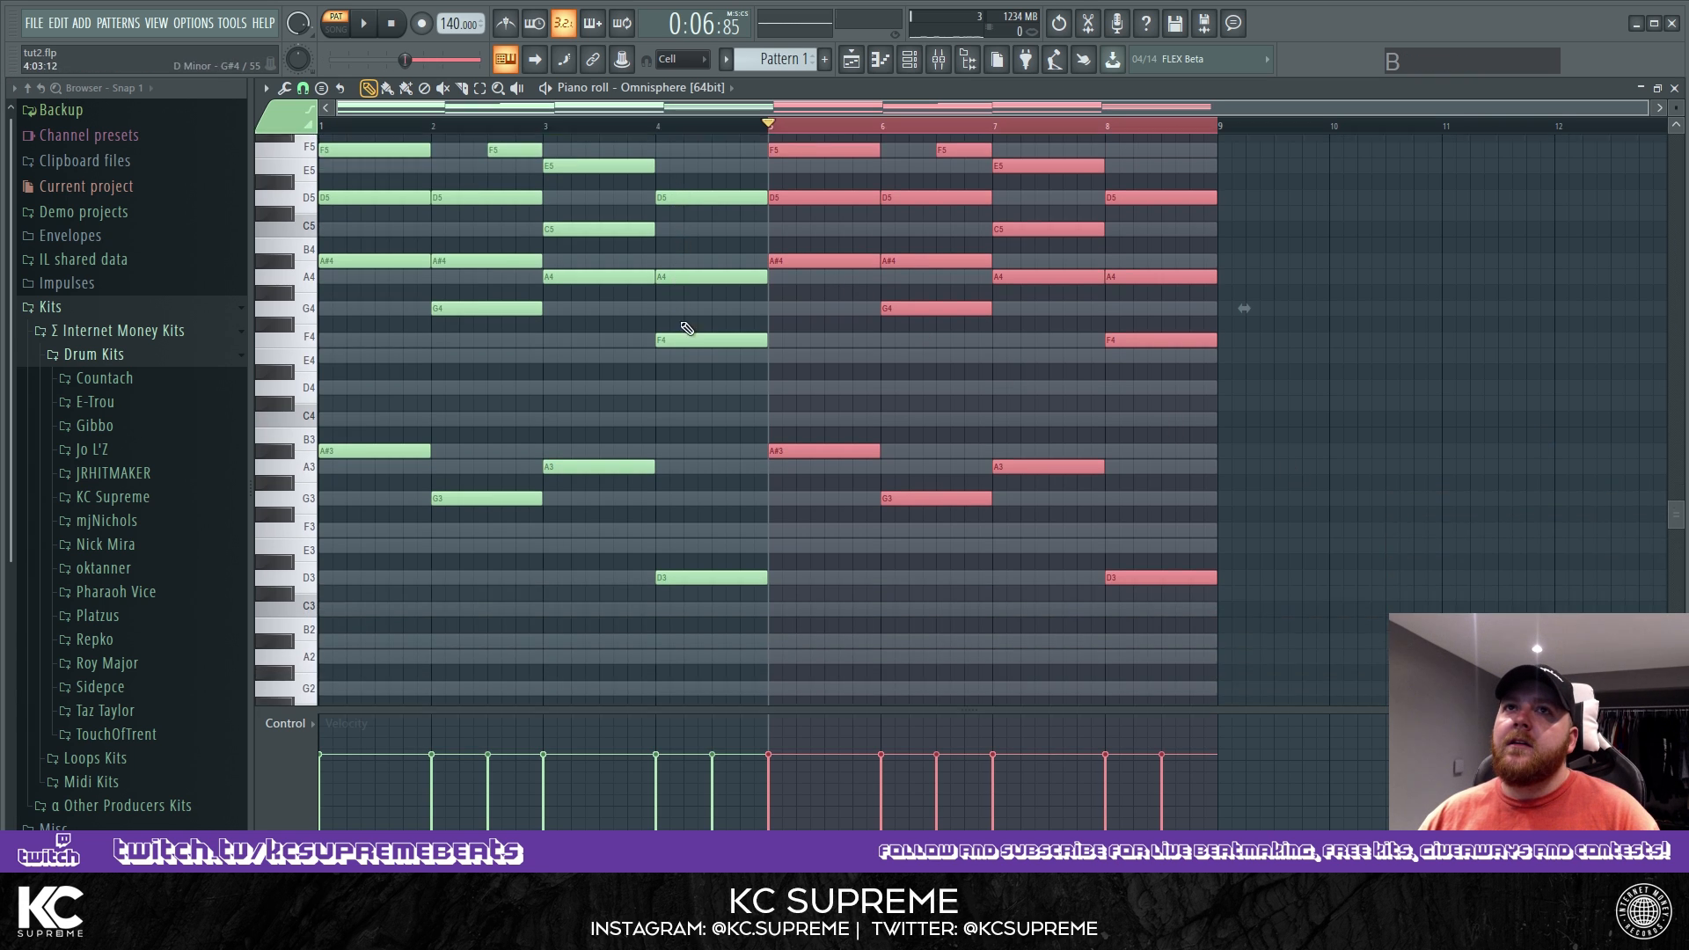
{"action": "left_click", "coordinate": [337, 130]}
{"action": "scroll", "coordinate": [698, 421], "scroll_direction": "down", "scroll_amount": 5}
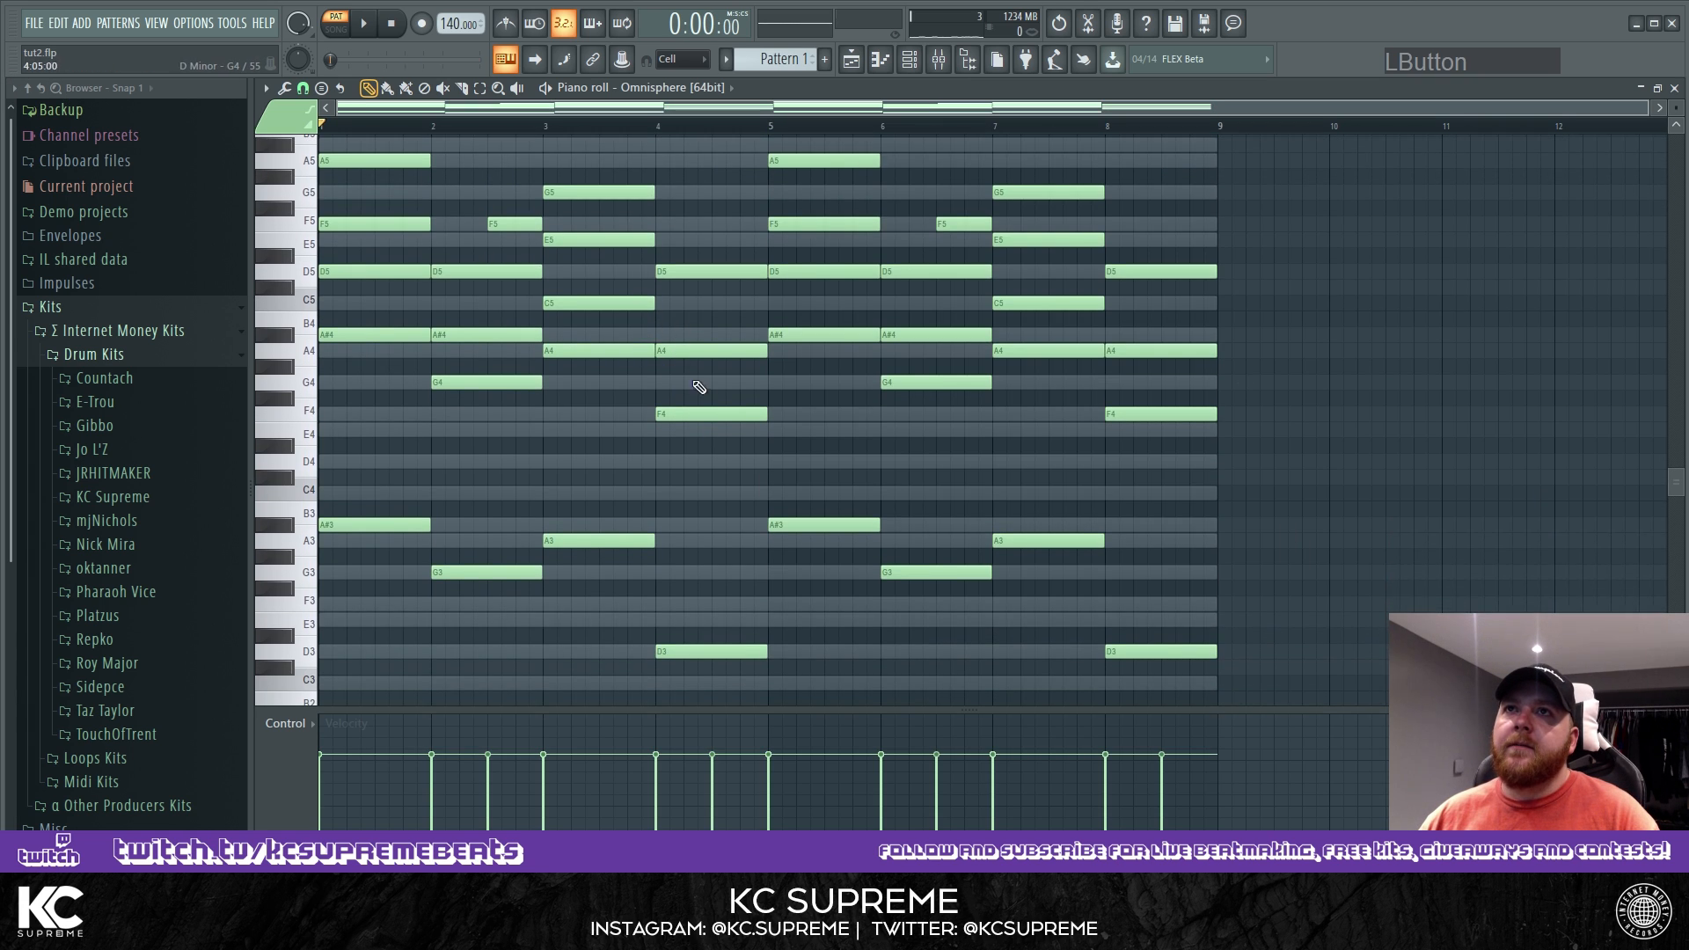
{"action": "scroll", "coordinate": [686, 415], "scroll_direction": "up", "scroll_amount": 3}
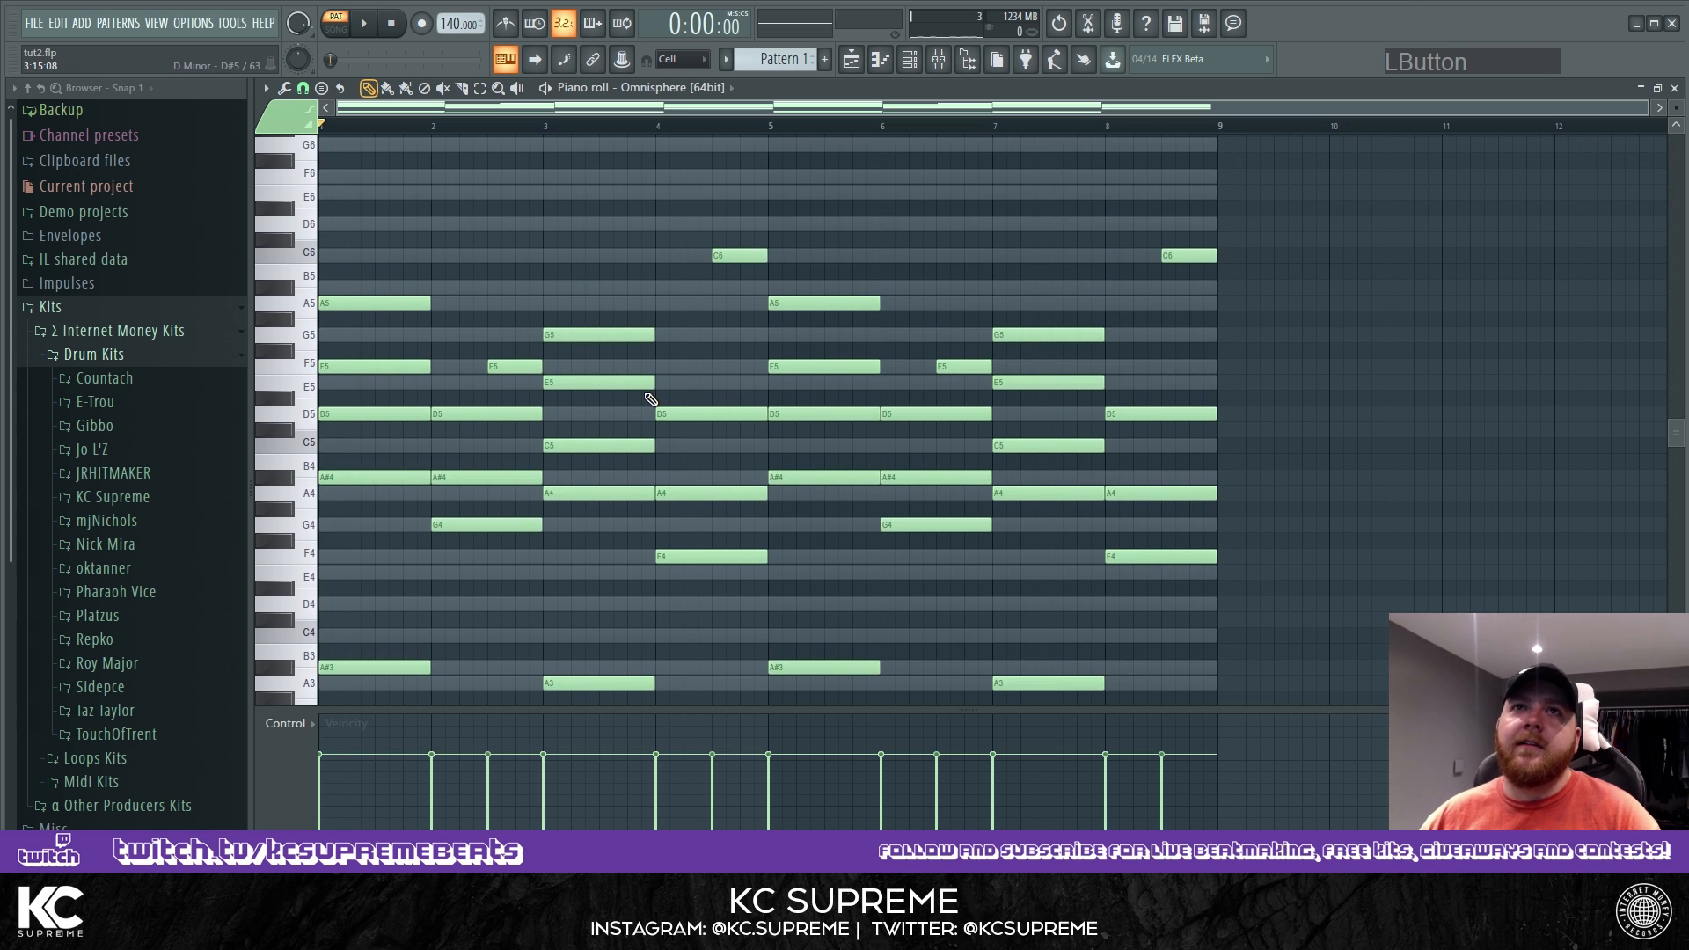
{"action": "scroll", "coordinate": [651, 400], "scroll_direction": "up", "scroll_amount": 4}
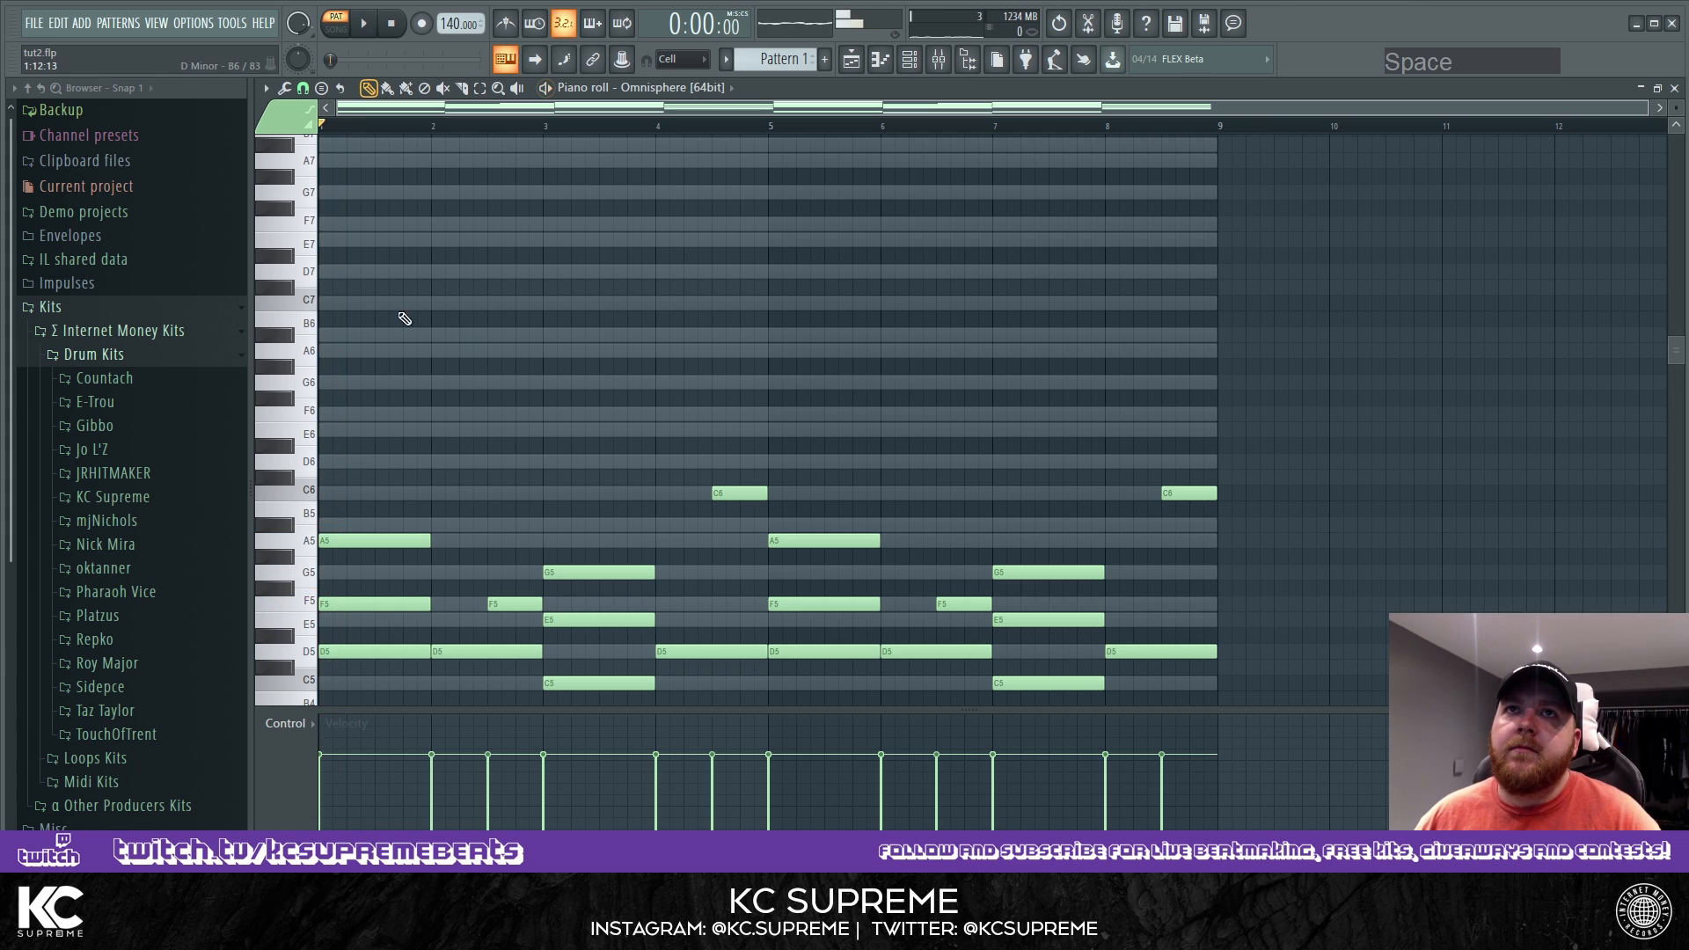
Sketch a short G6 and A6 melody figure in the second half of bar 1 above the chords and listen.
{"action": "scroll", "coordinate": [359, 263], "scroll_direction": "down", "scroll_amount": 2}
{"action": "left_click", "coordinate": [325, 240]}
{"action": "right_click", "coordinate": [328, 242]}
{"action": "key", "text": "space"}
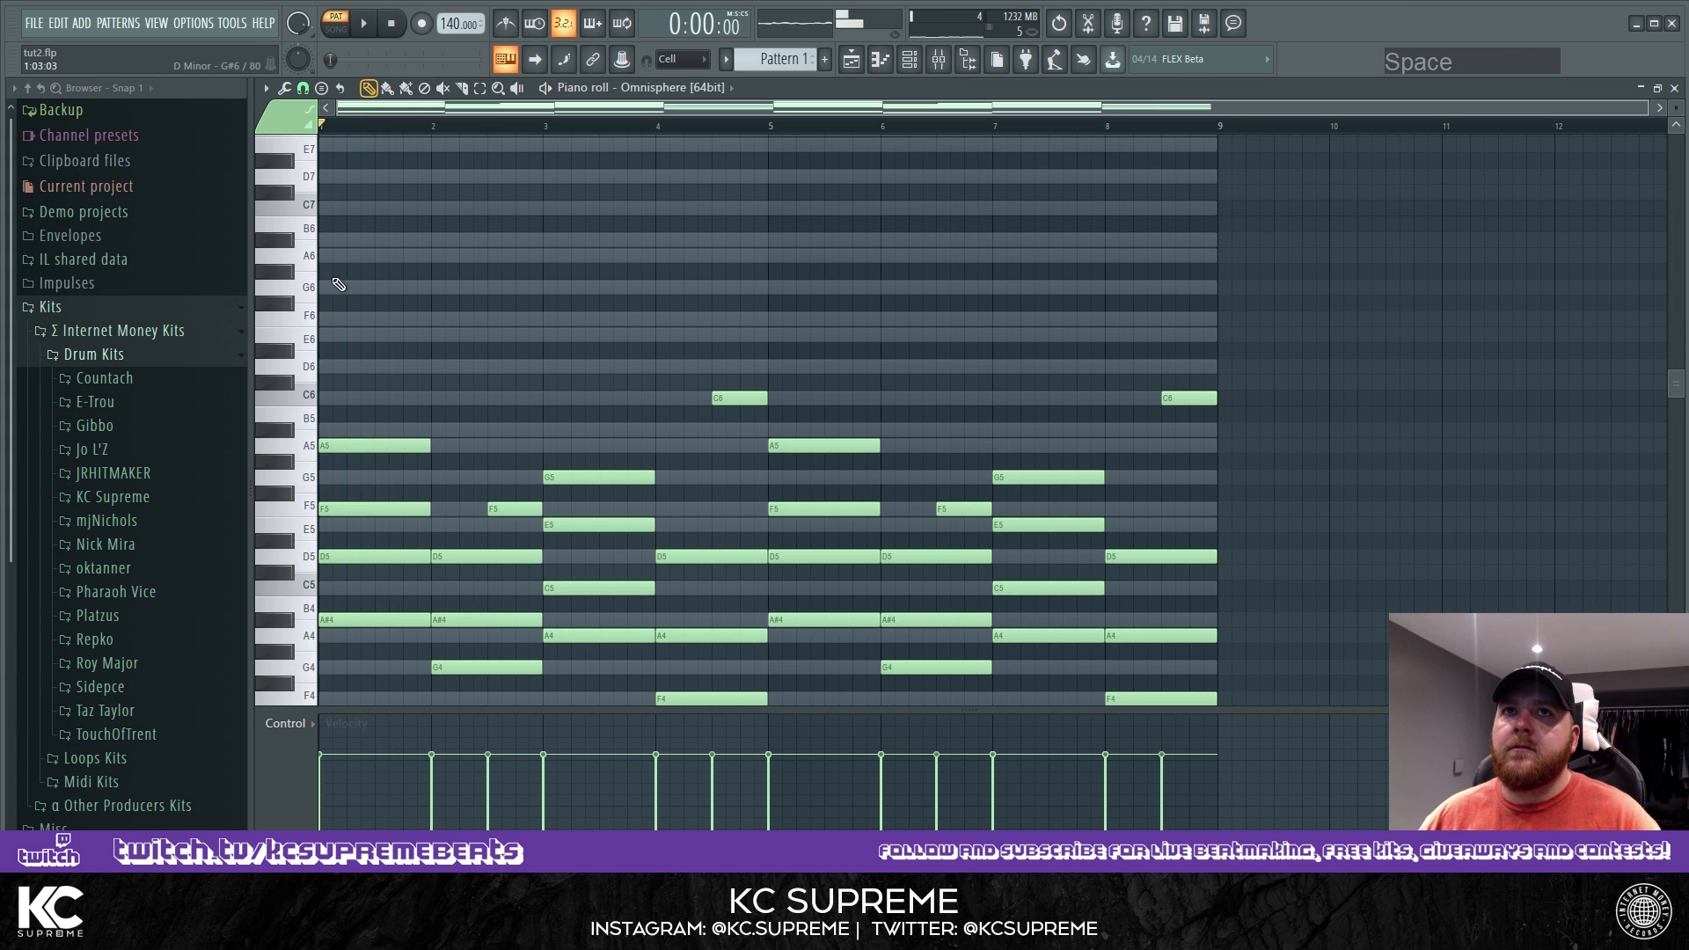
{"action": "key", "text": "space"}
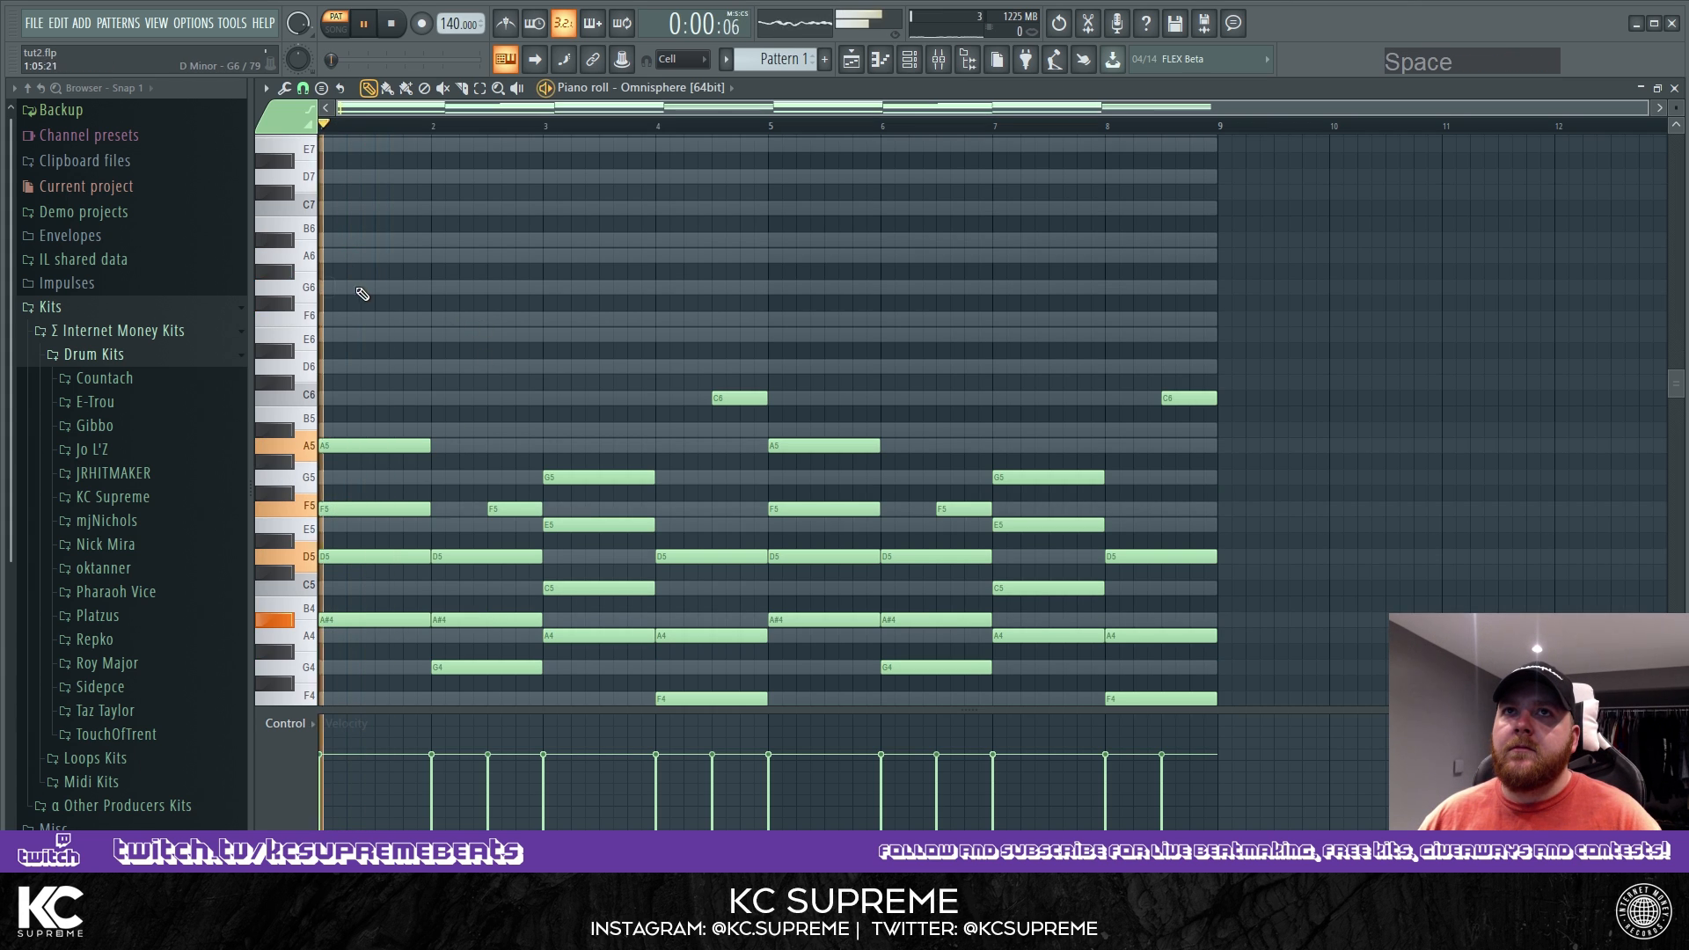
{"action": "left_click", "coordinate": [380, 287]}
{"action": "left_click", "coordinate": [394, 256]}
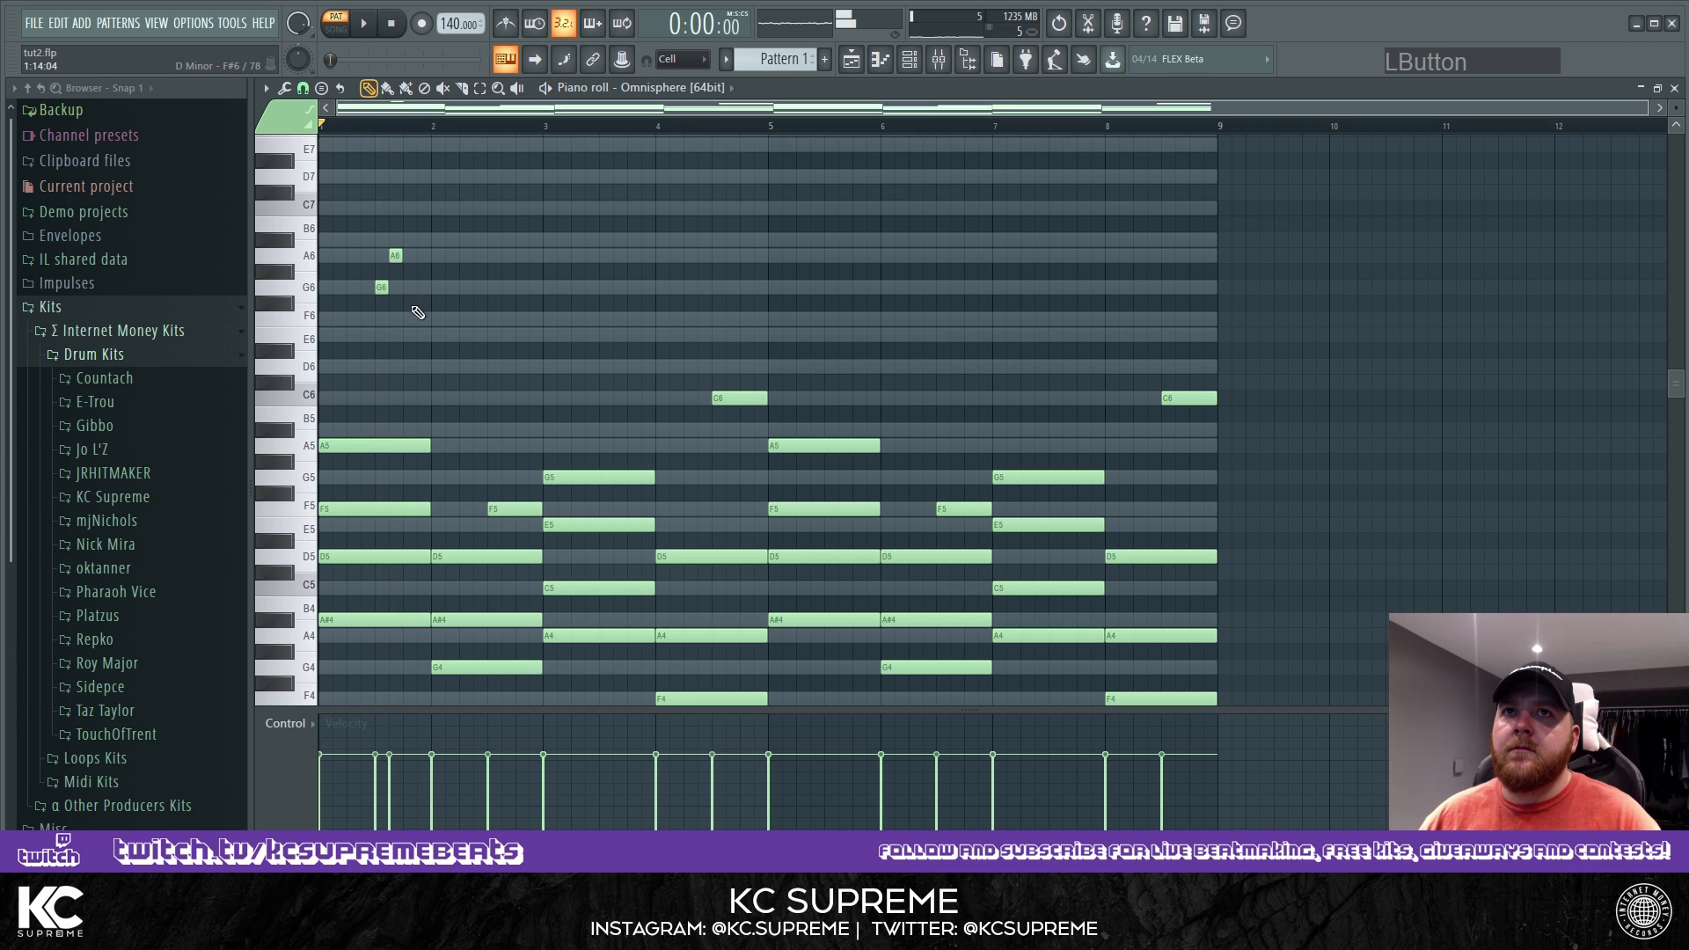
{"action": "key", "text": "space"}
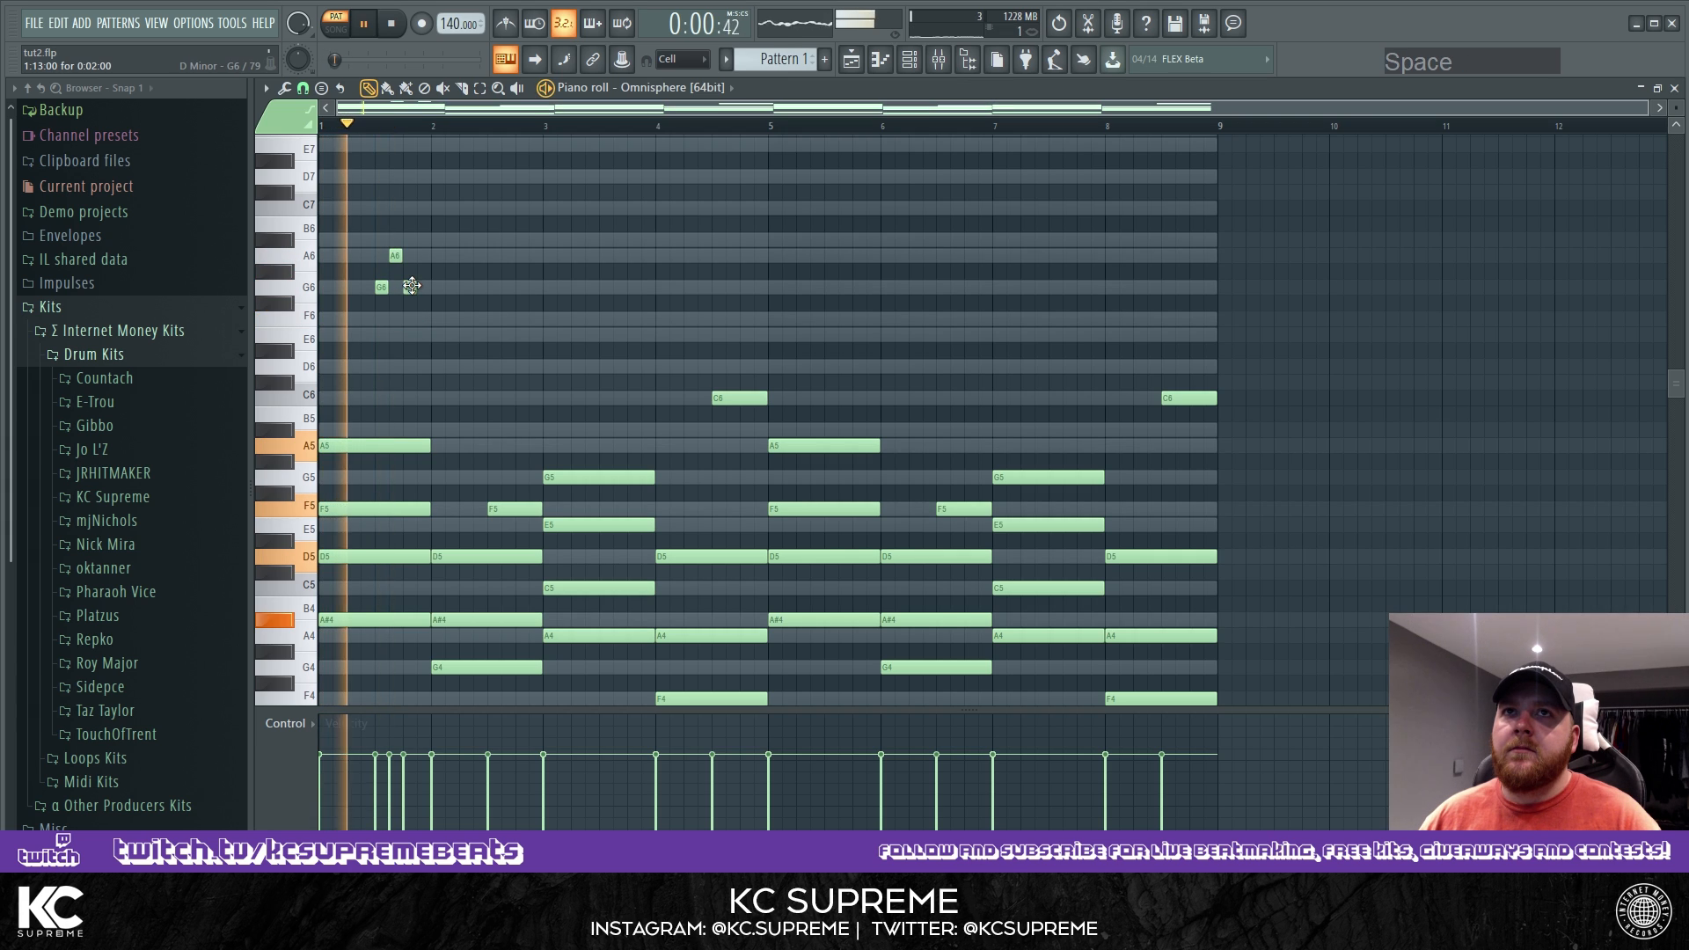
Shift the A6 to the last quarter of bar 1 and follow it with a half-bar G6 at the start of bar 2.
{"action": "left_click_drag", "start_coordinate": [416, 287], "coordinate": [486, 289]}
{"action": "key", "text": "space"}
{"action": "right_click", "coordinate": [425, 289]}
{"action": "key", "text": "space"}
{"action": "left_click", "coordinate": [438, 287]}
{"action": "key", "text": "space"}
{"action": "key", "text": "space"}
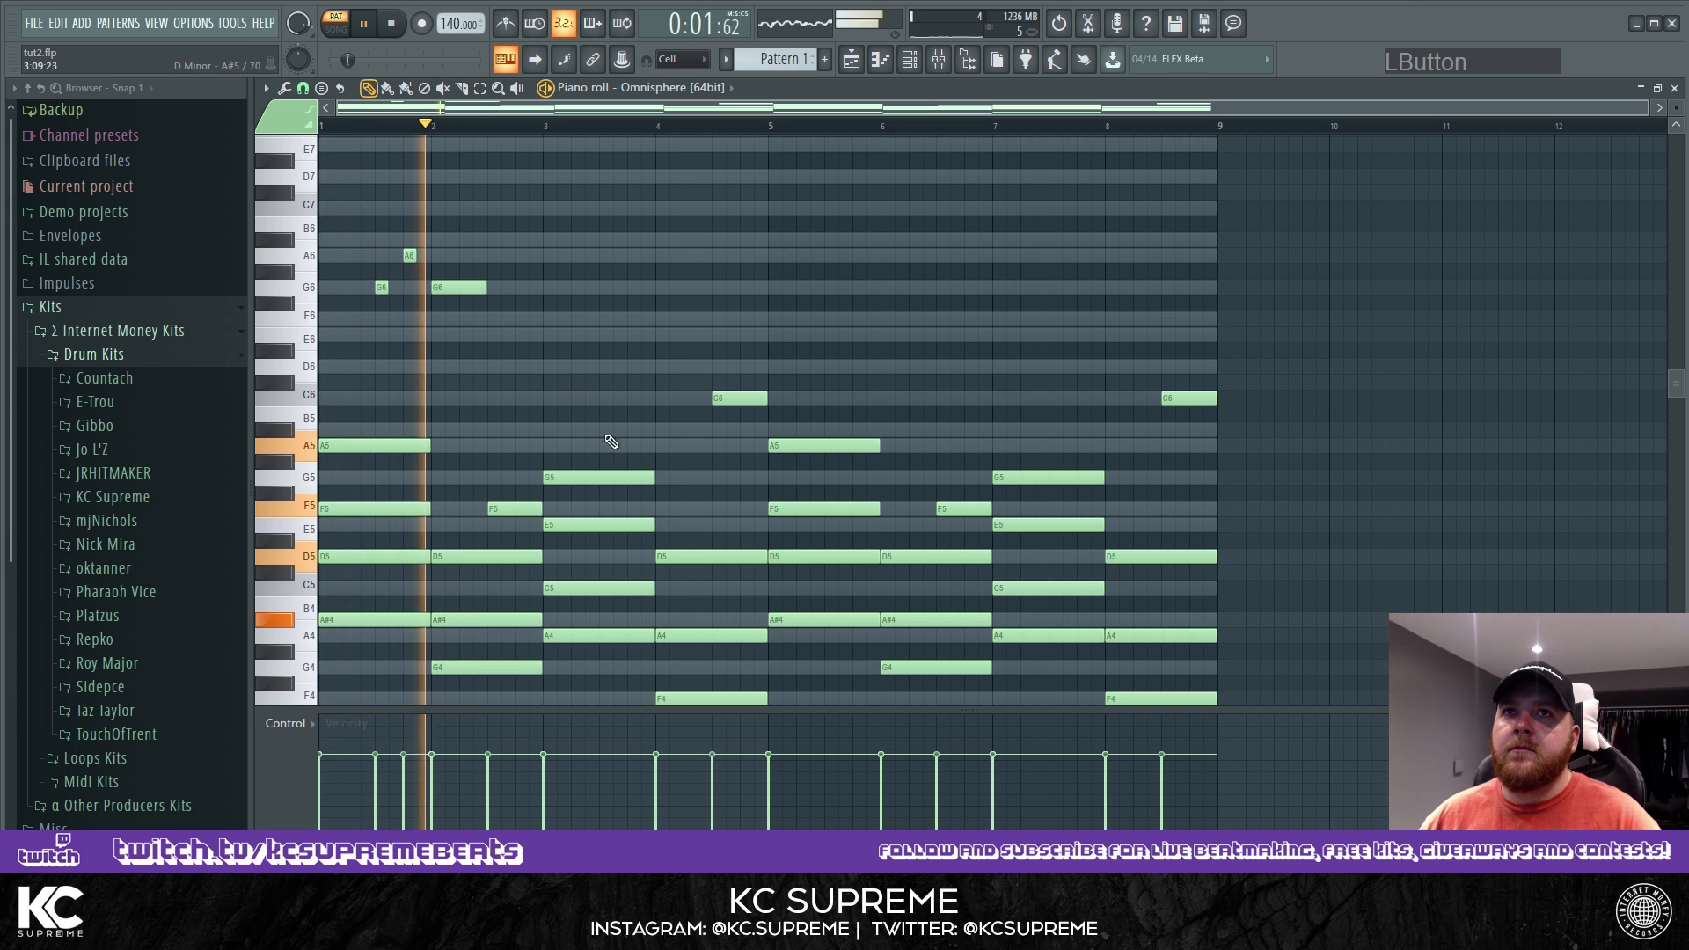
Repeat the short G6 and A6 in the second half of bar 3, add D6 and C7 in bar 4, and play back.
{"action": "key", "text": "space"}
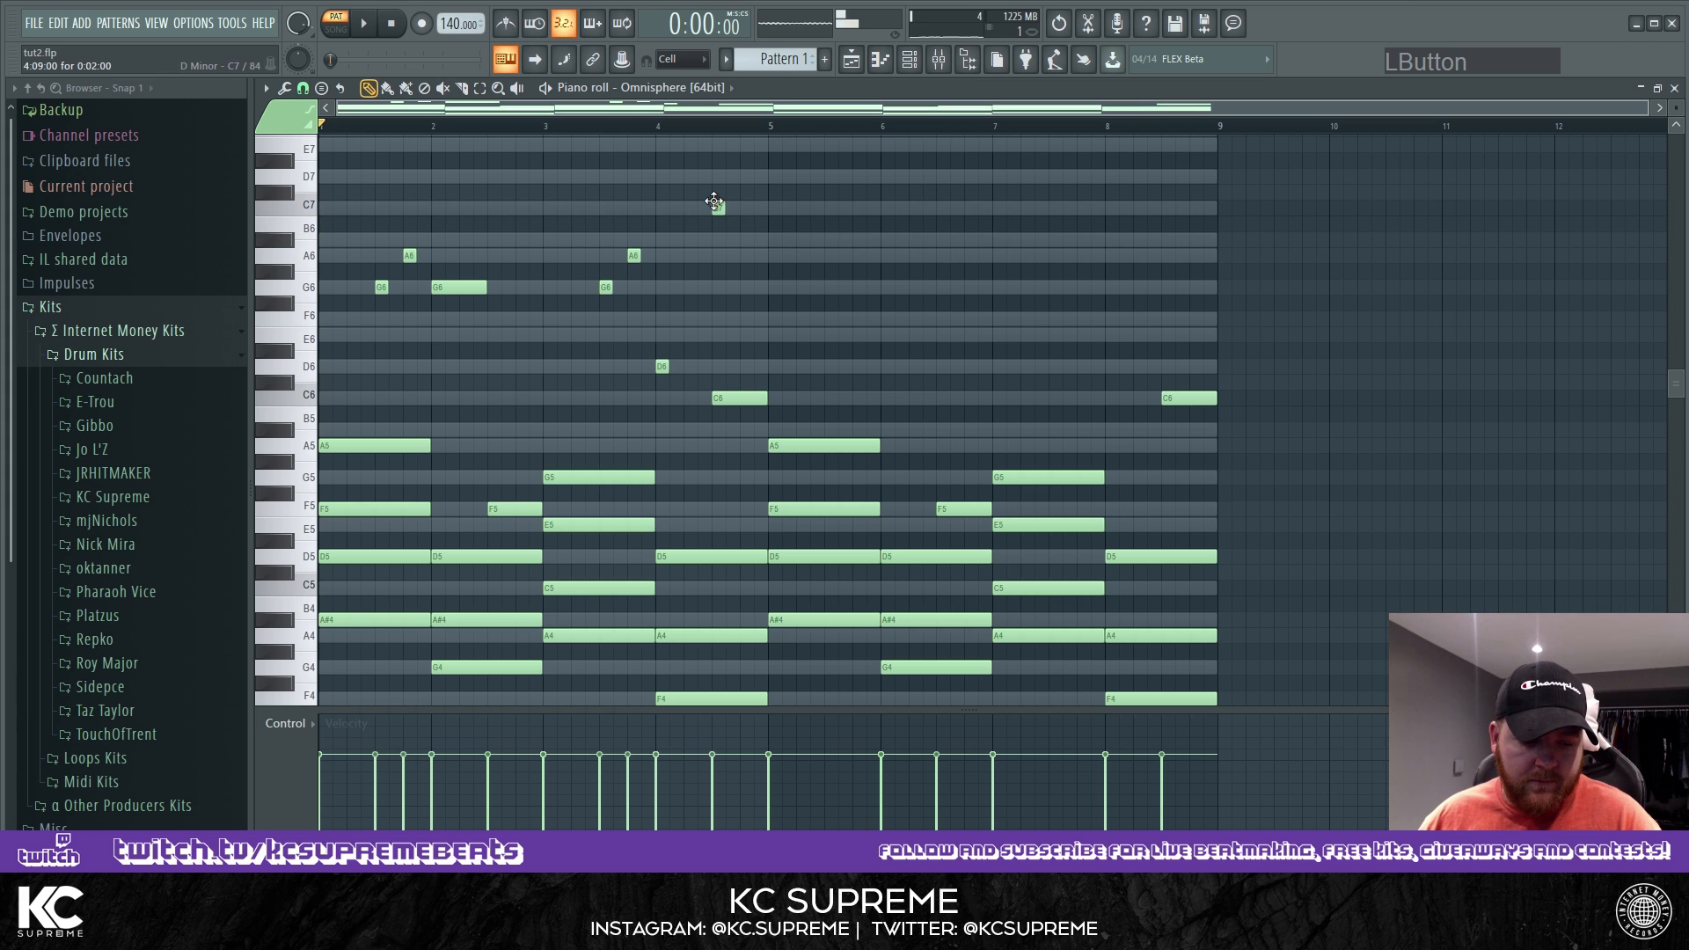
{"action": "key", "text": "space"}
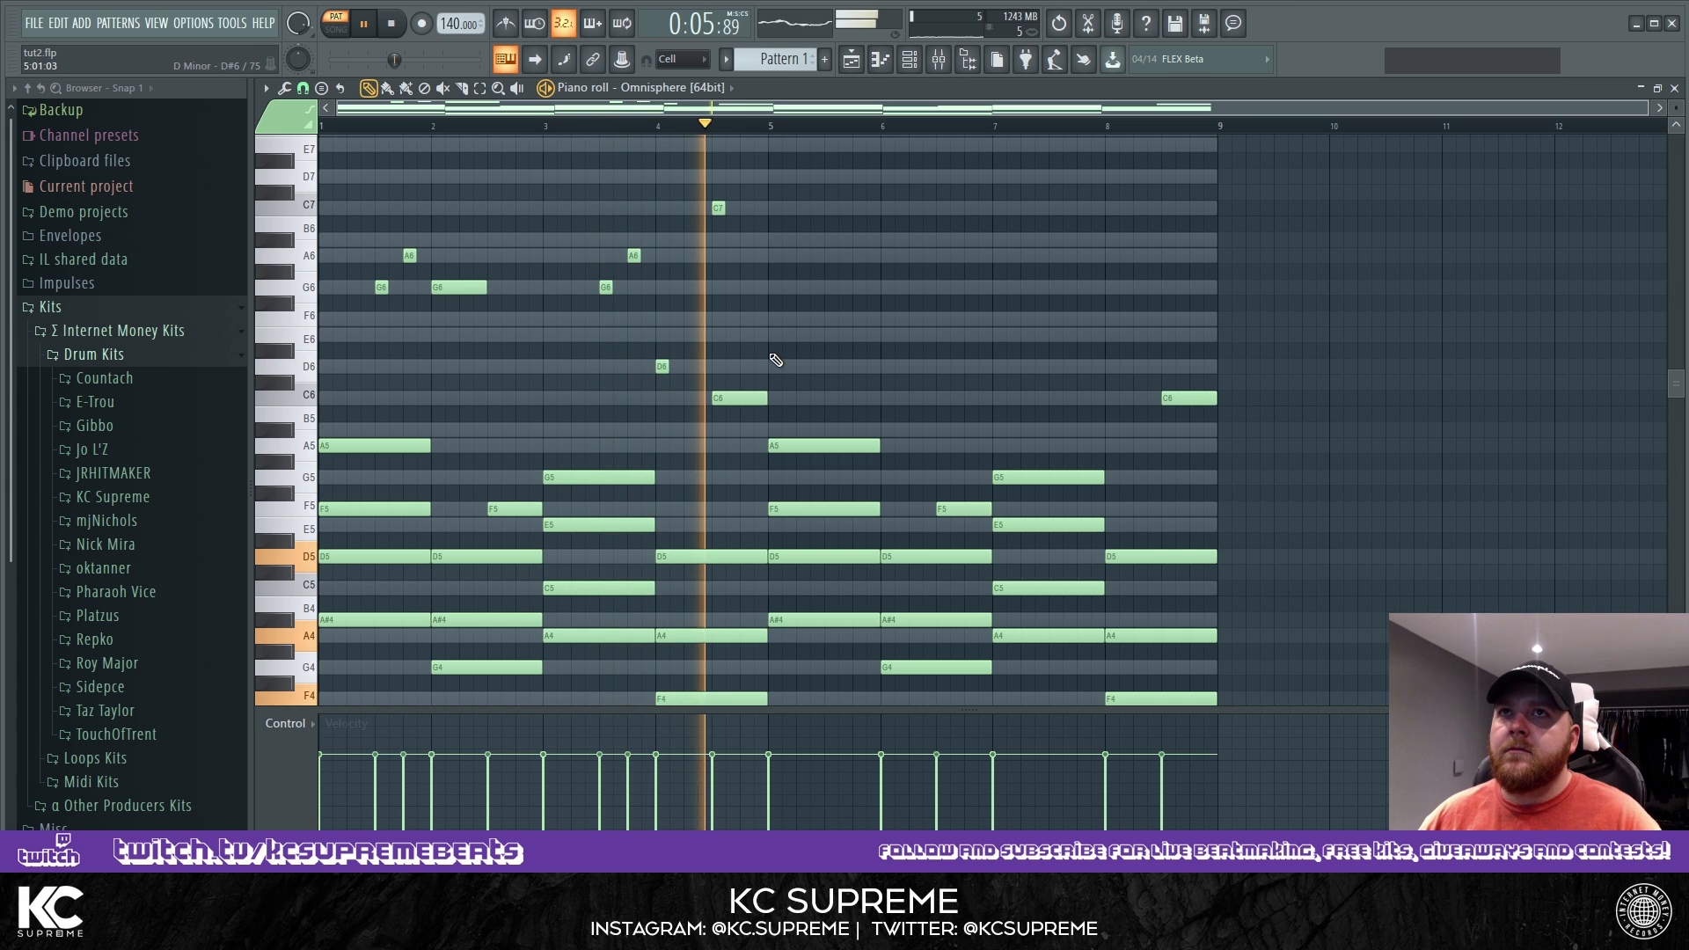
{"action": "key", "text": "space"}
Add a short A#6 and A6 descending at the end of bar 4 and play the melody.
{"action": "left_click", "coordinate": [744, 240]}
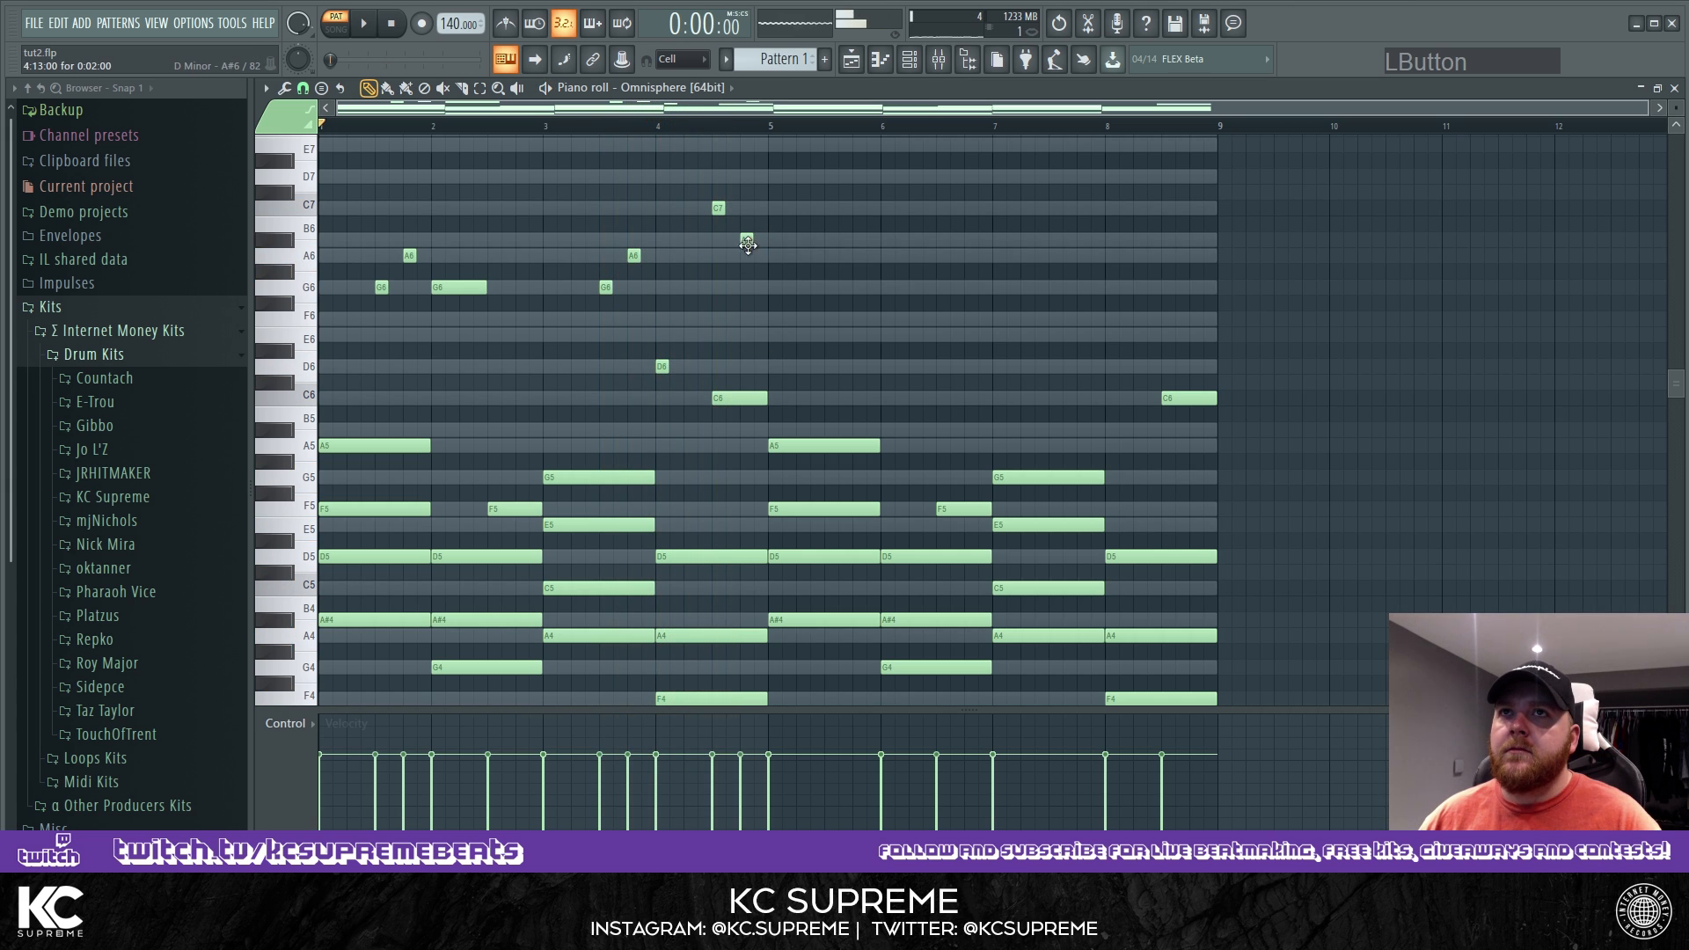
{"action": "left_click_drag", "start_coordinate": [759, 256], "coordinate": [773, 256]}
{"action": "key", "text": "space"}
Lengthen the bar 4 D6 to half a bar and the C7 to a quarter bar, then listen to the phrase.
{"action": "left_click_drag", "start_coordinate": [668, 366], "coordinate": [718, 362]}
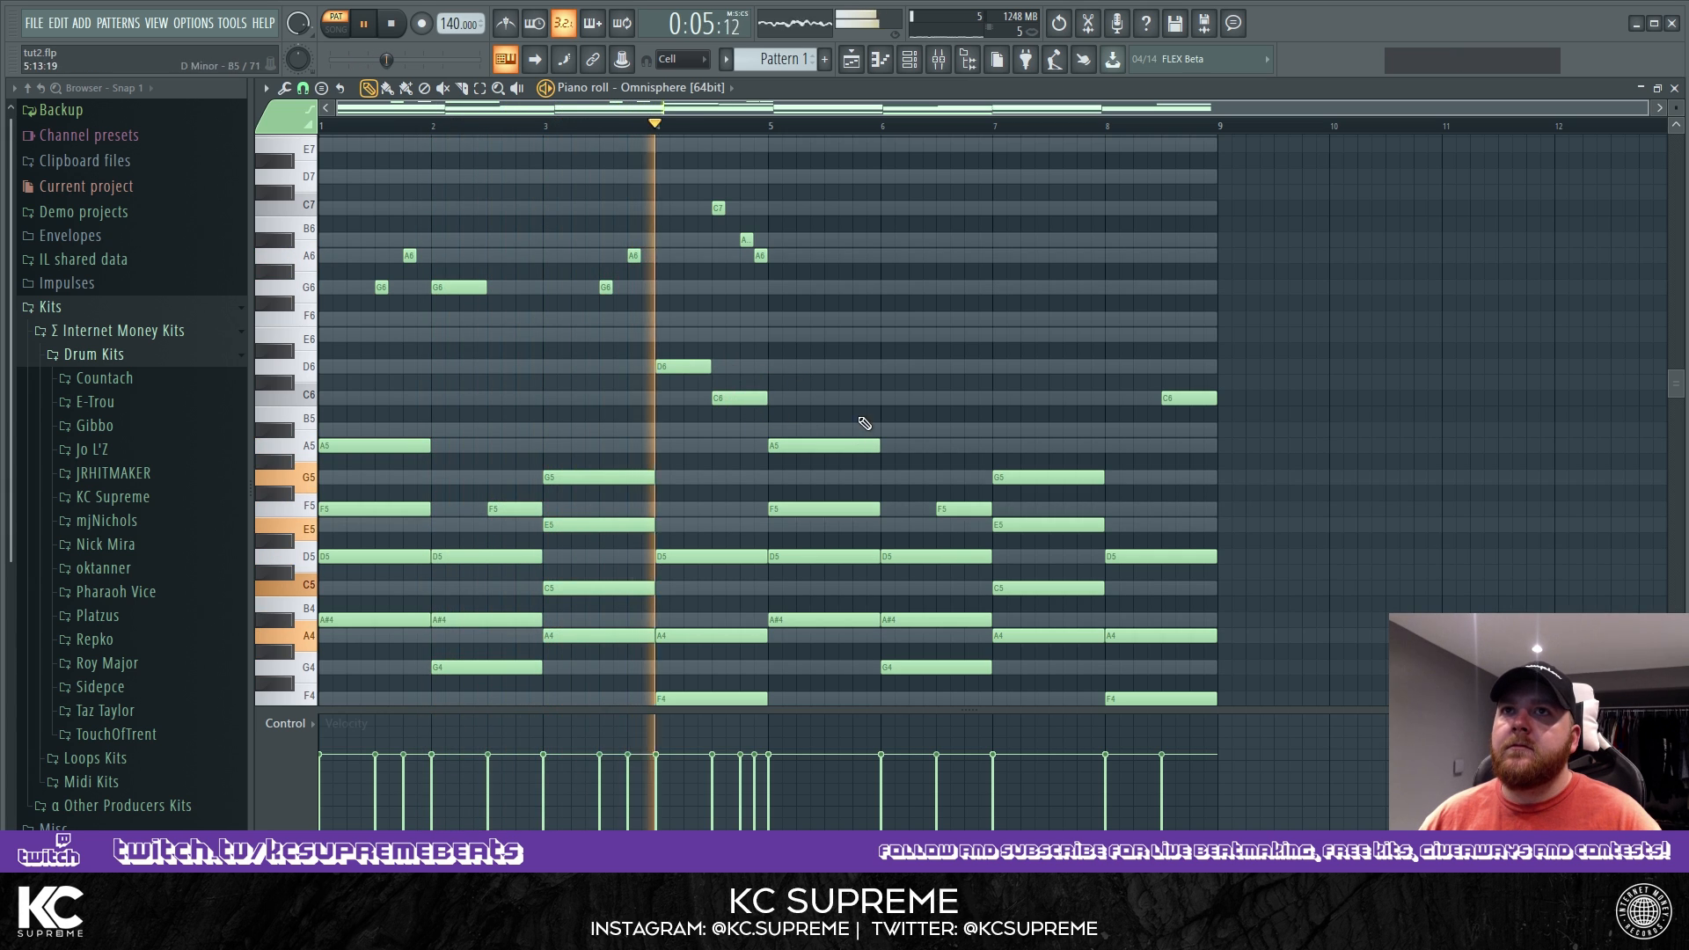
{"action": "key", "text": "space"}
{"action": "left_click", "coordinate": [723, 211]}
{"action": "key", "text": "space"}
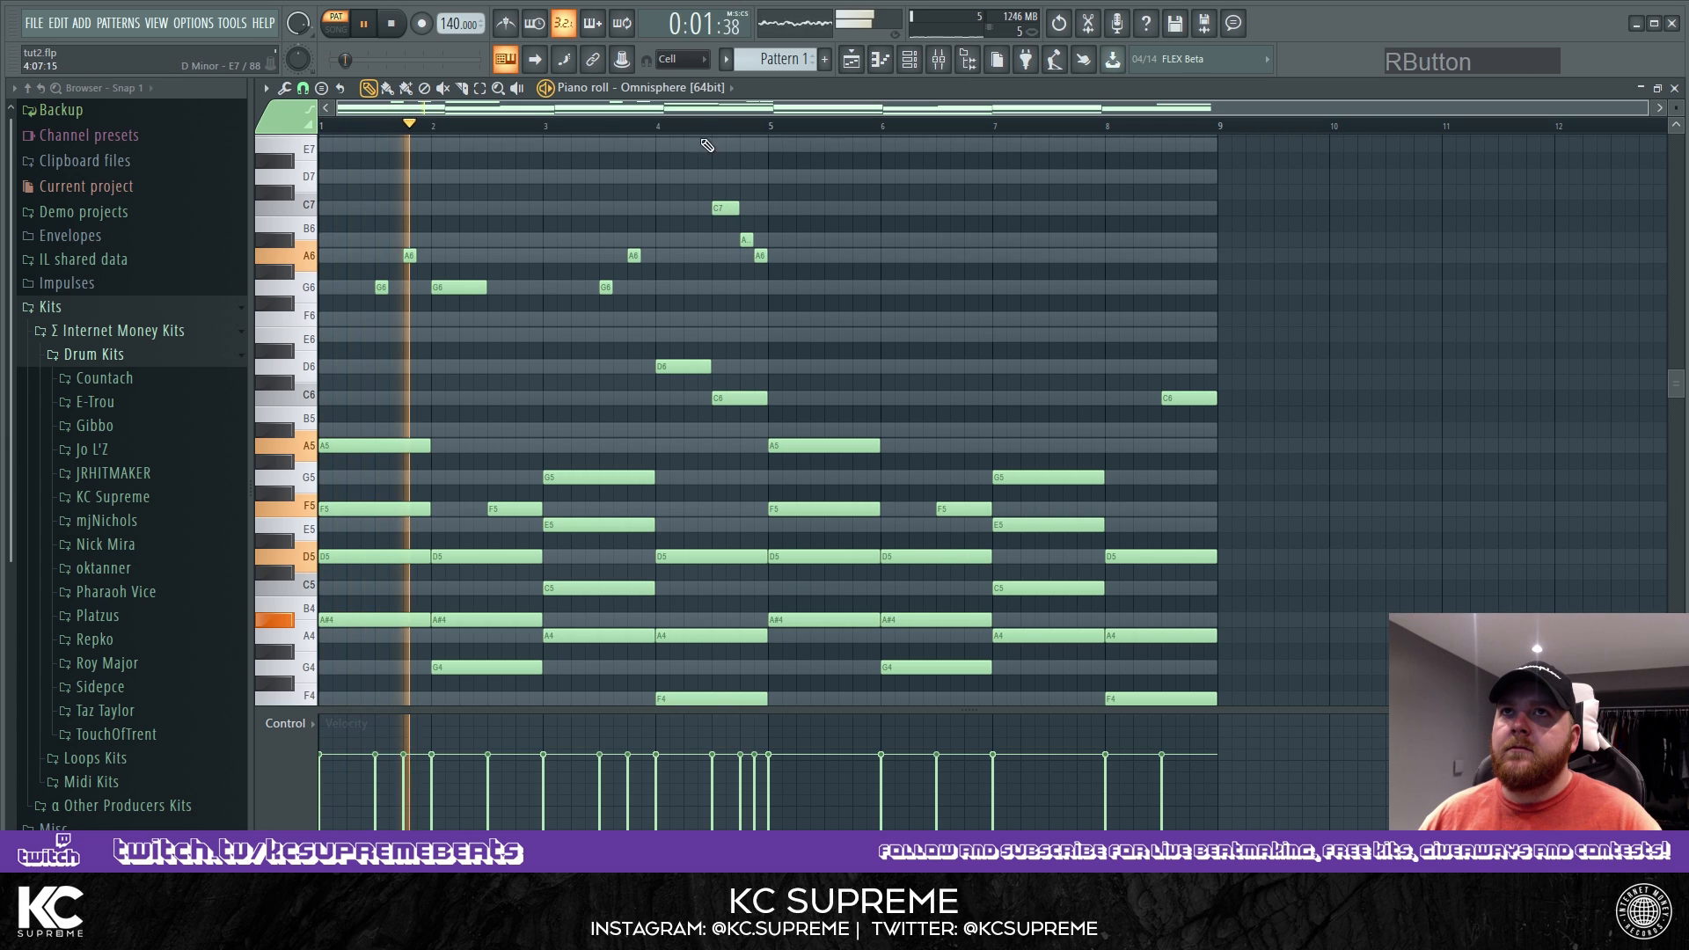
{"action": "left_click", "coordinate": [704, 124]}
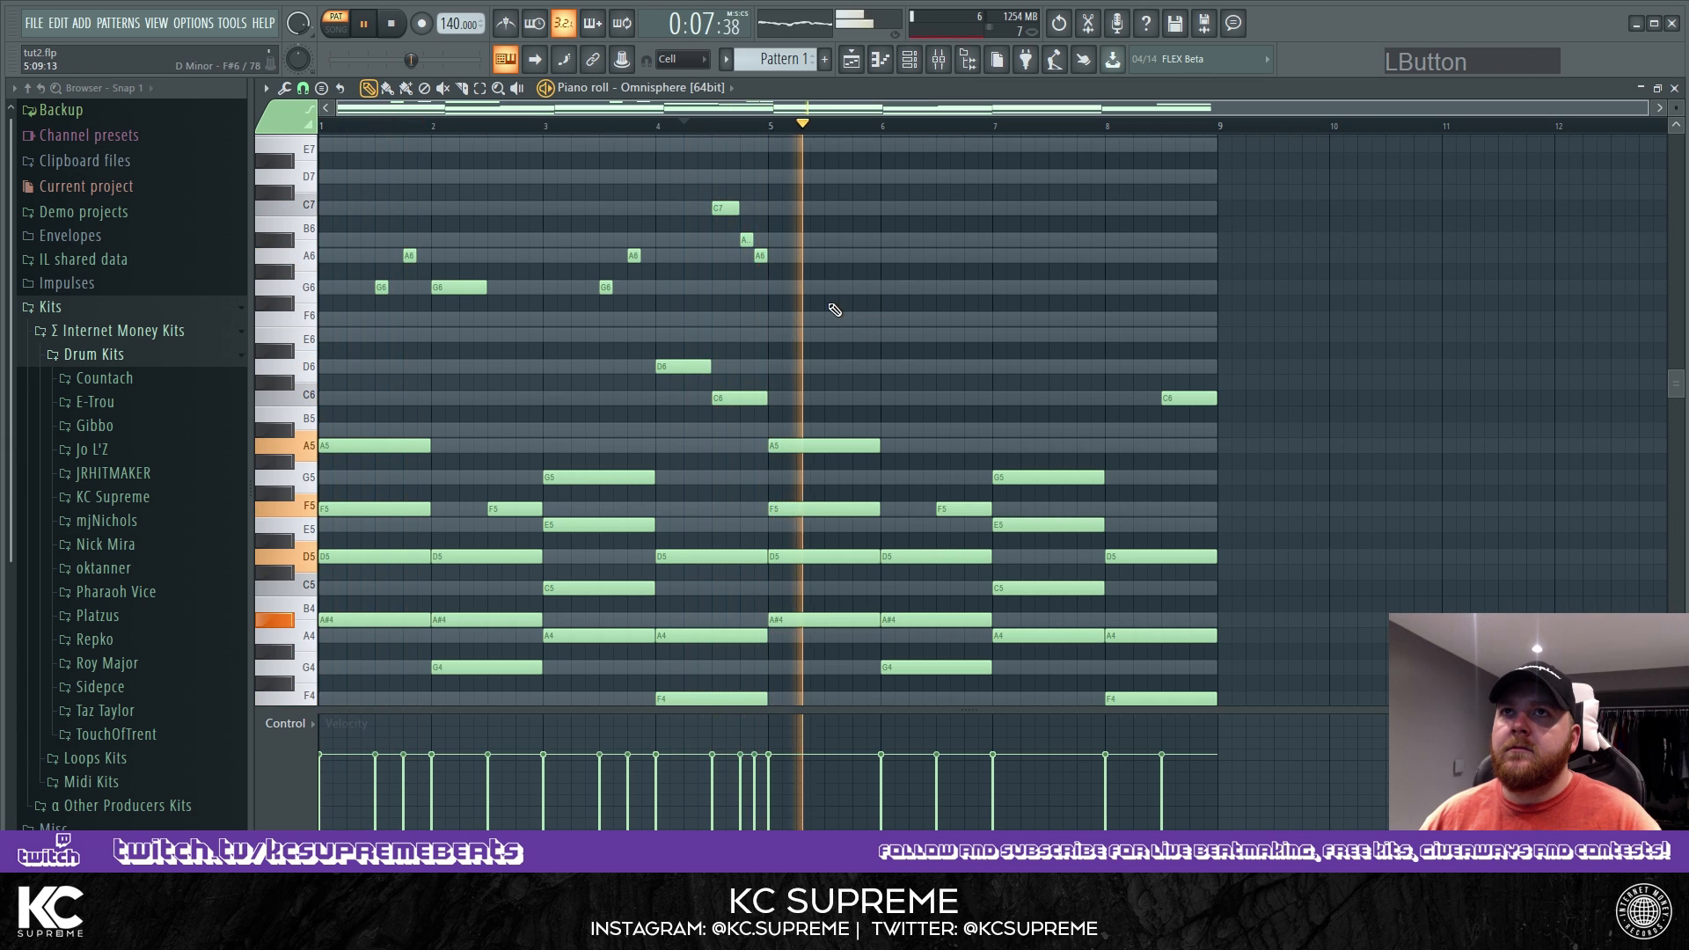
{"action": "key", "text": "space"}
Duplicate the four-bar melody, align the copy with the chords in bars 5 to 8, and play it back.
{"action": "left_click_drag", "start_coordinate": [837, 372], "coordinate": [334, 194]}
{"action": "key", "text": "ctrl+b"}
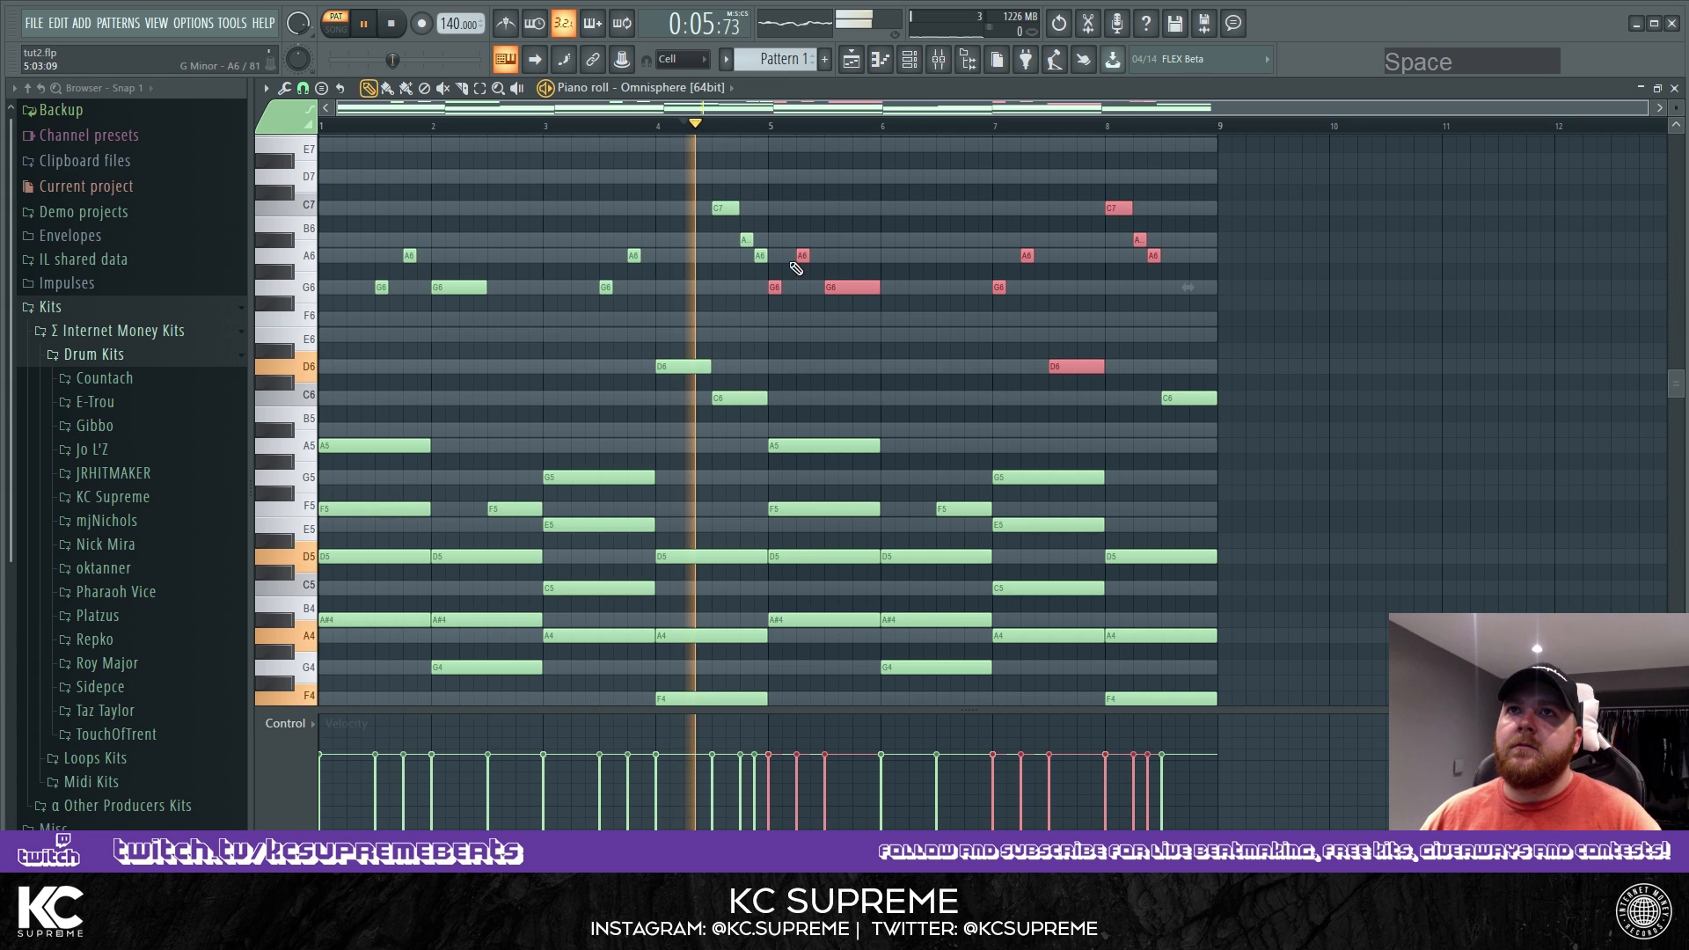
{"action": "left_click_drag", "start_coordinate": [774, 286], "coordinate": [817, 285]}
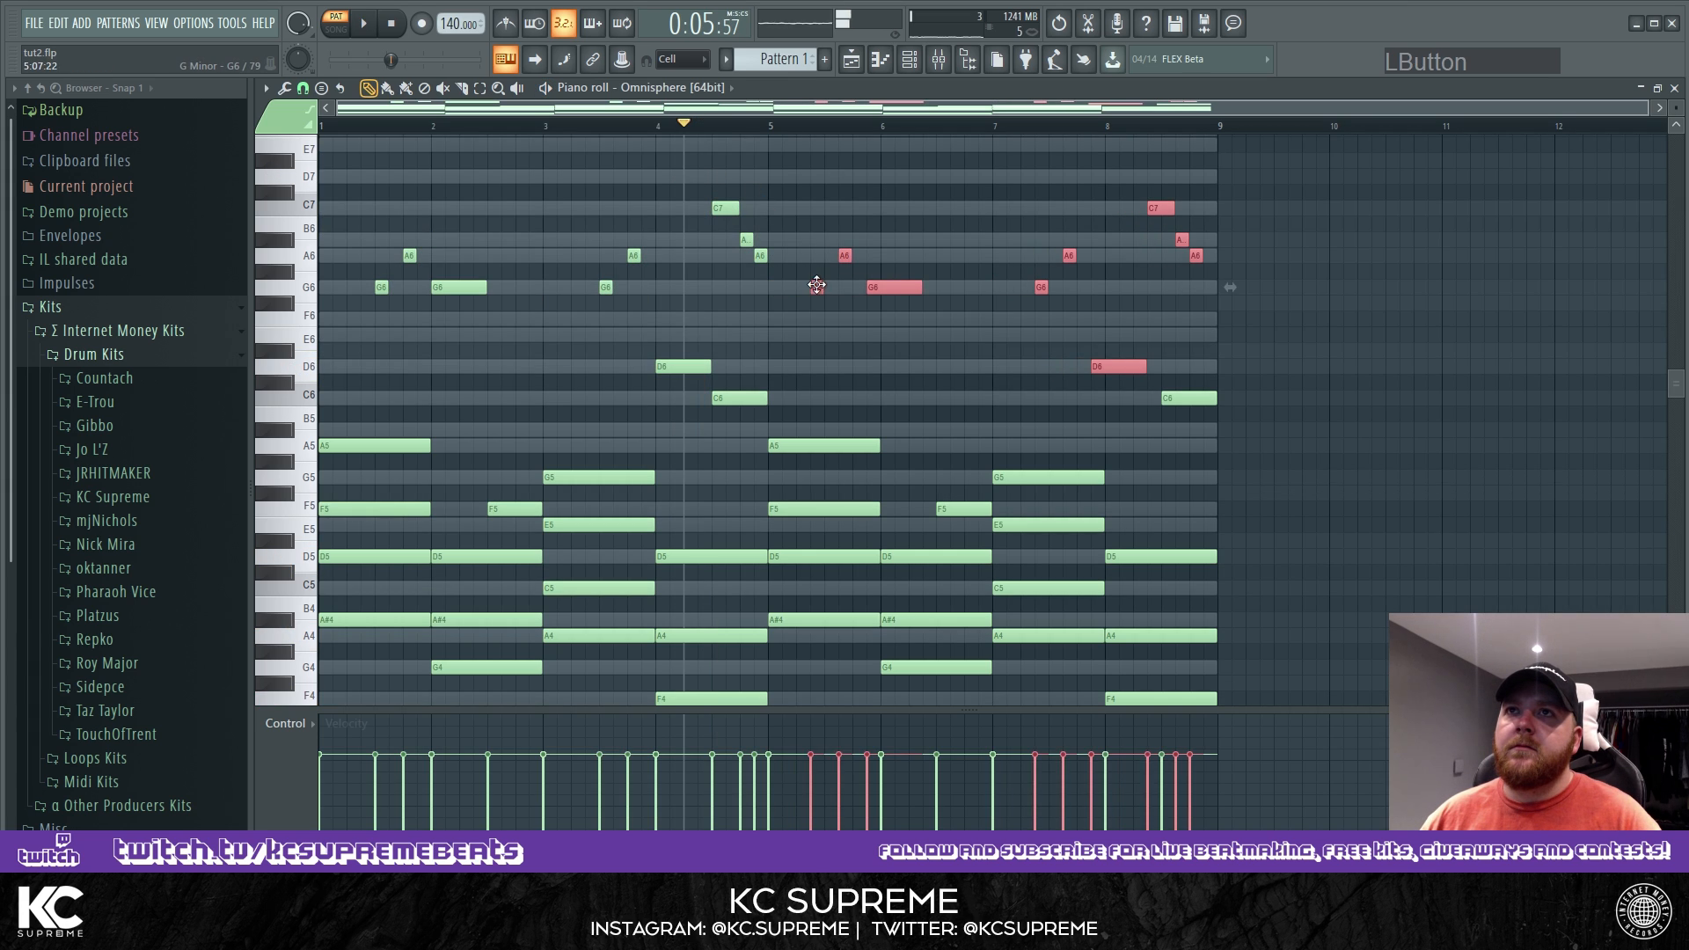
{"action": "left_click", "coordinate": [341, 142]}
{"action": "key", "text": "space"}
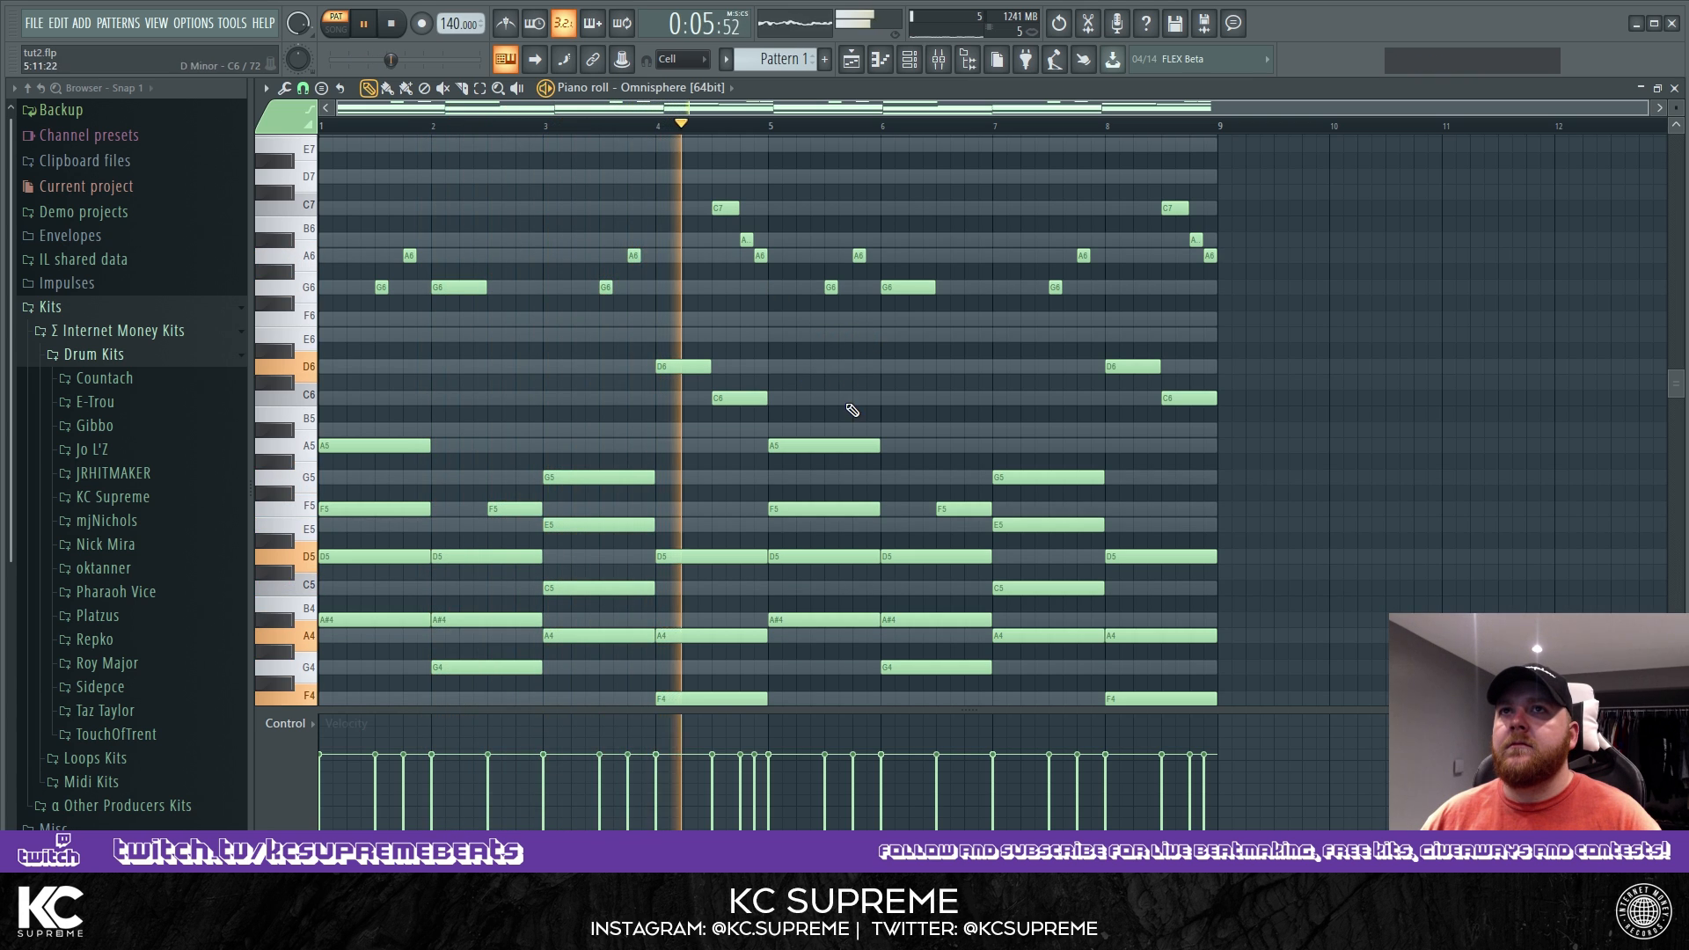
{"action": "key", "text": "space"}
Try extending the A6 at the end of bar 4 into bar 5 while listening.
{"action": "left_click", "coordinate": [767, 257]}
{"action": "left_click", "coordinate": [729, 128]}
{"action": "key", "text": "space"}
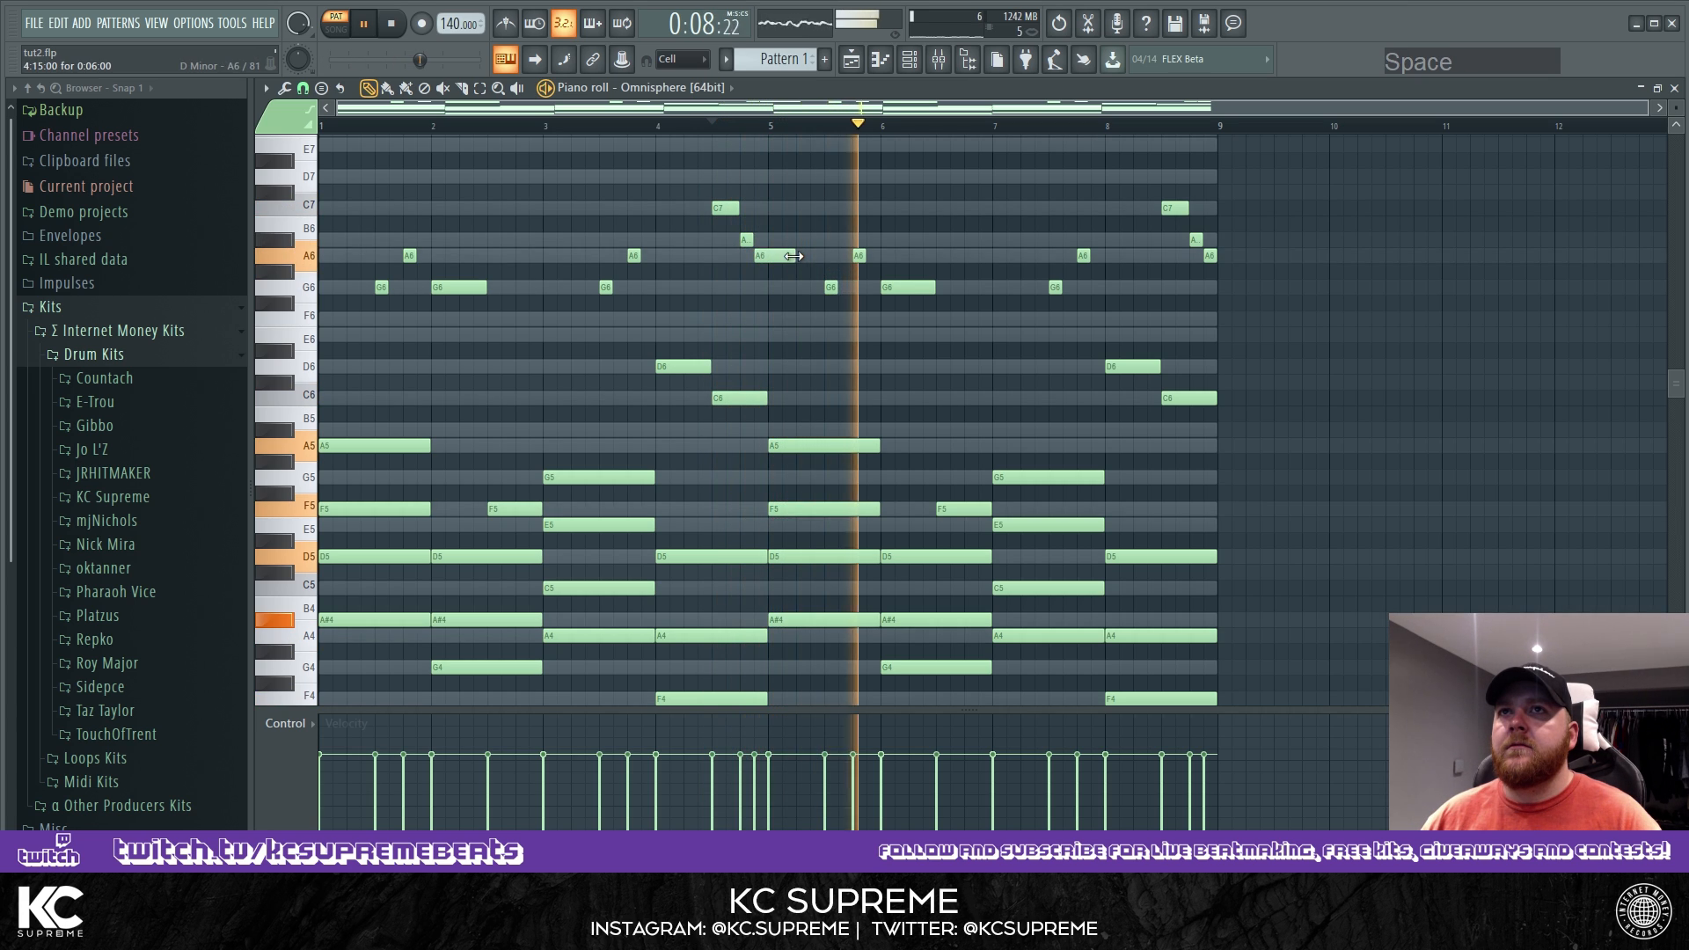
{"action": "left_click_drag", "start_coordinate": [796, 257], "coordinate": [767, 256]}
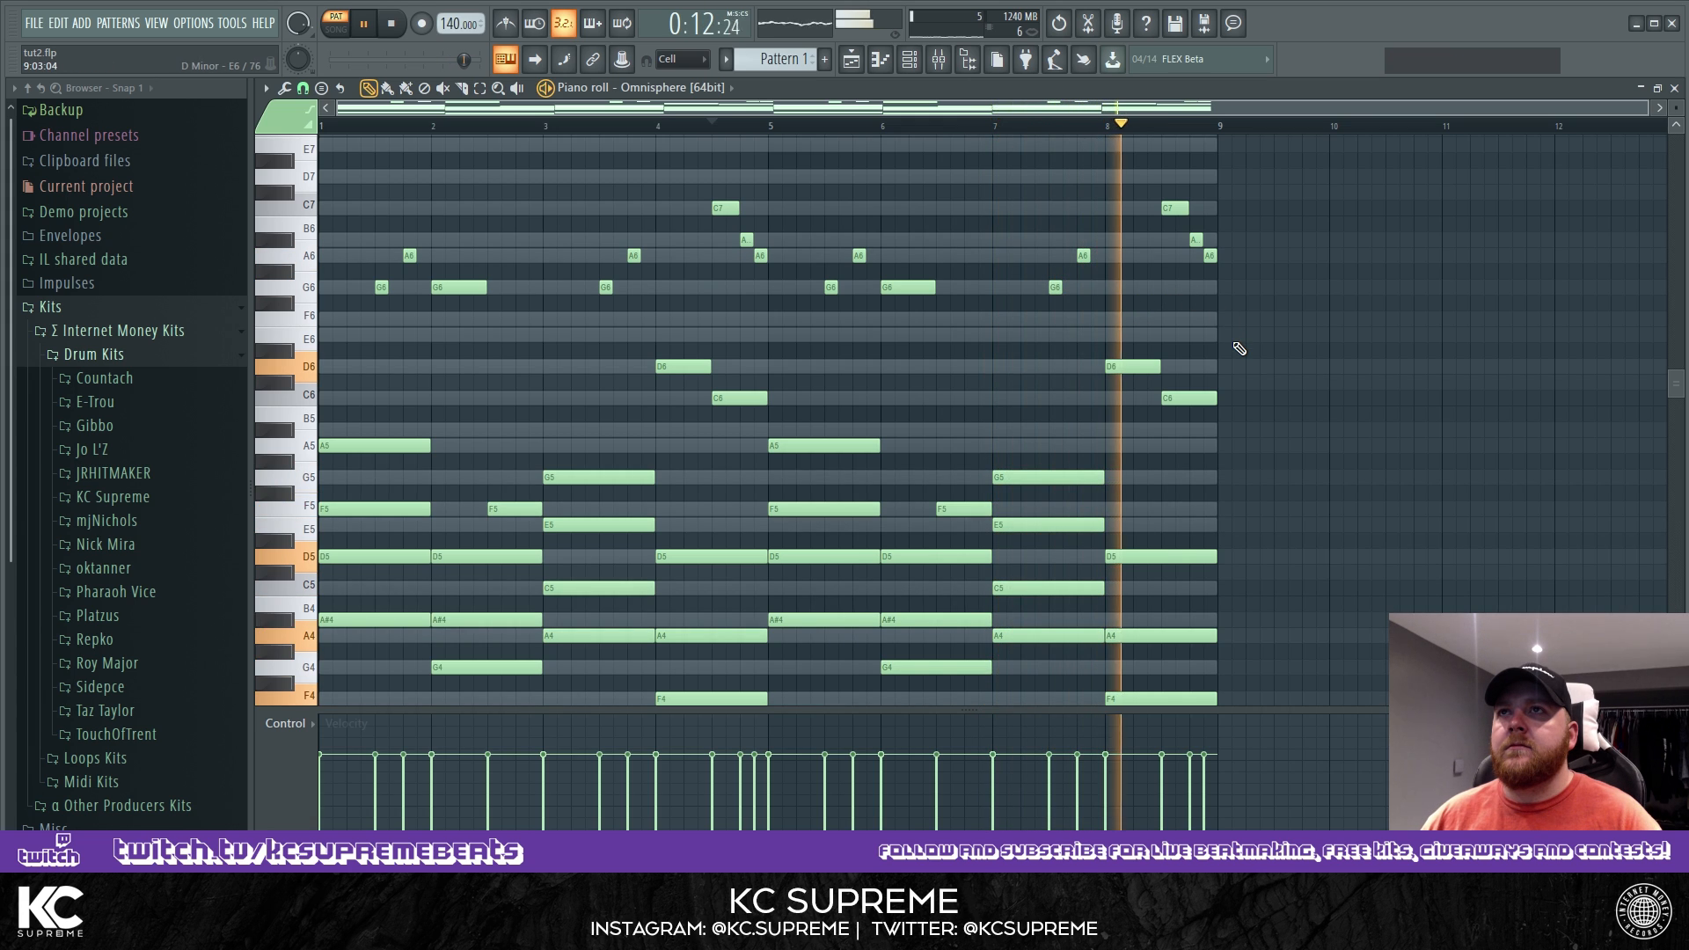
Replace the C7 in bar 8 with a short D7 followed by a short C7 and listen to the ending.
{"action": "key", "text": "space"}
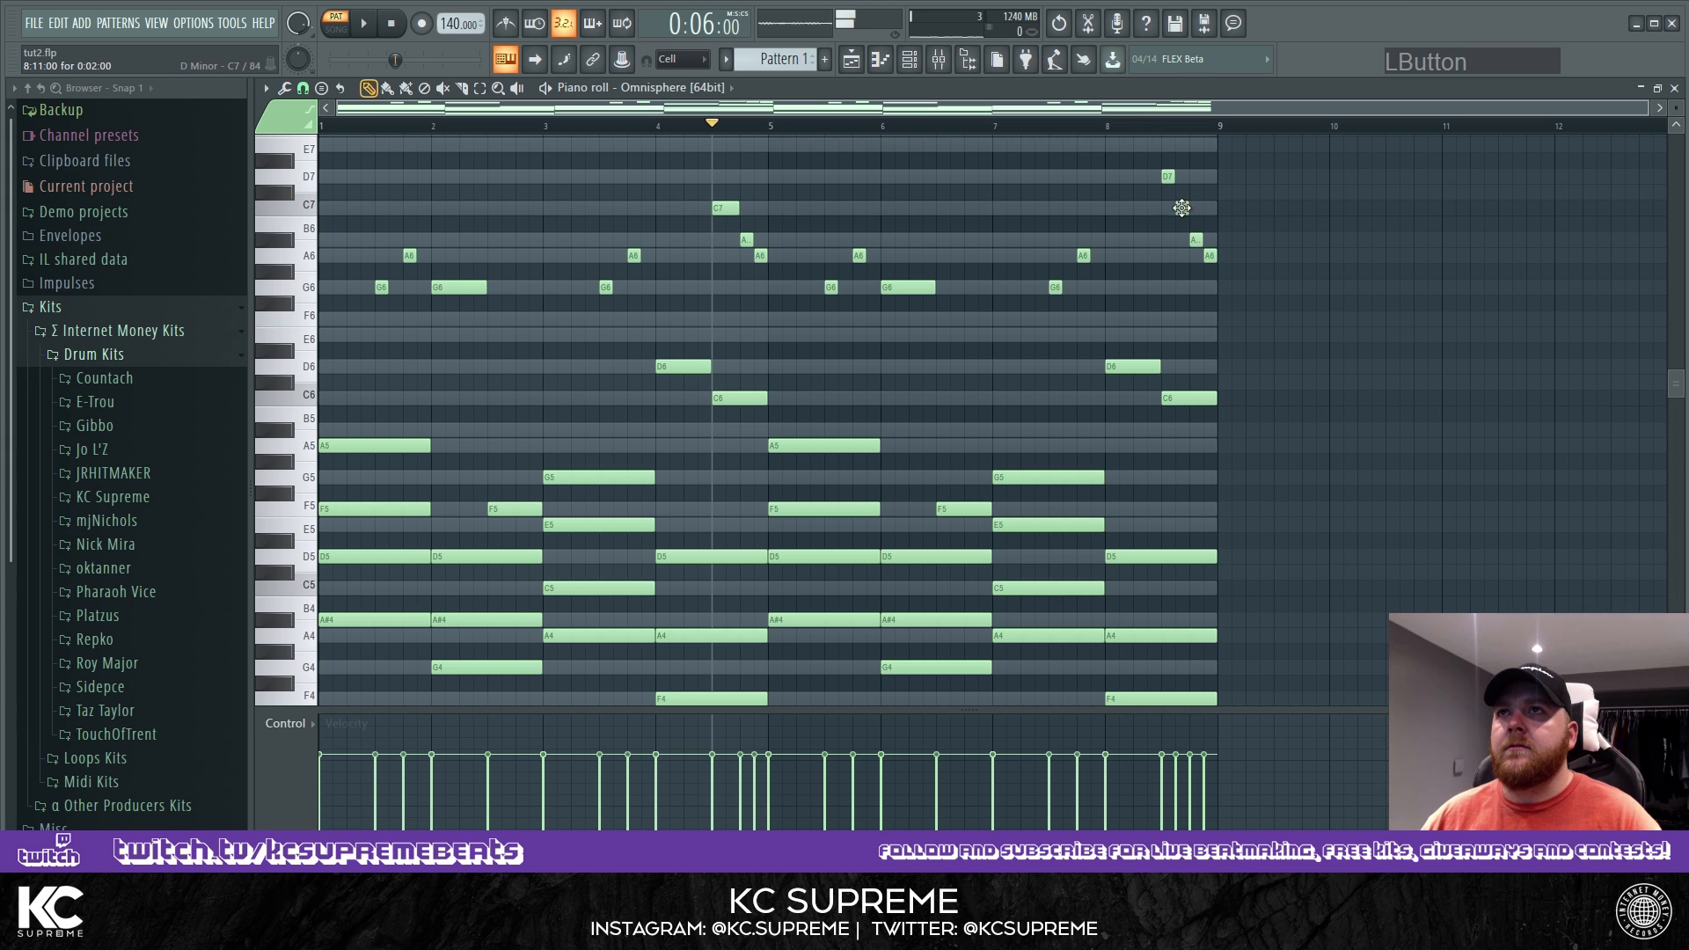
{"action": "left_click", "coordinate": [1151, 130]}
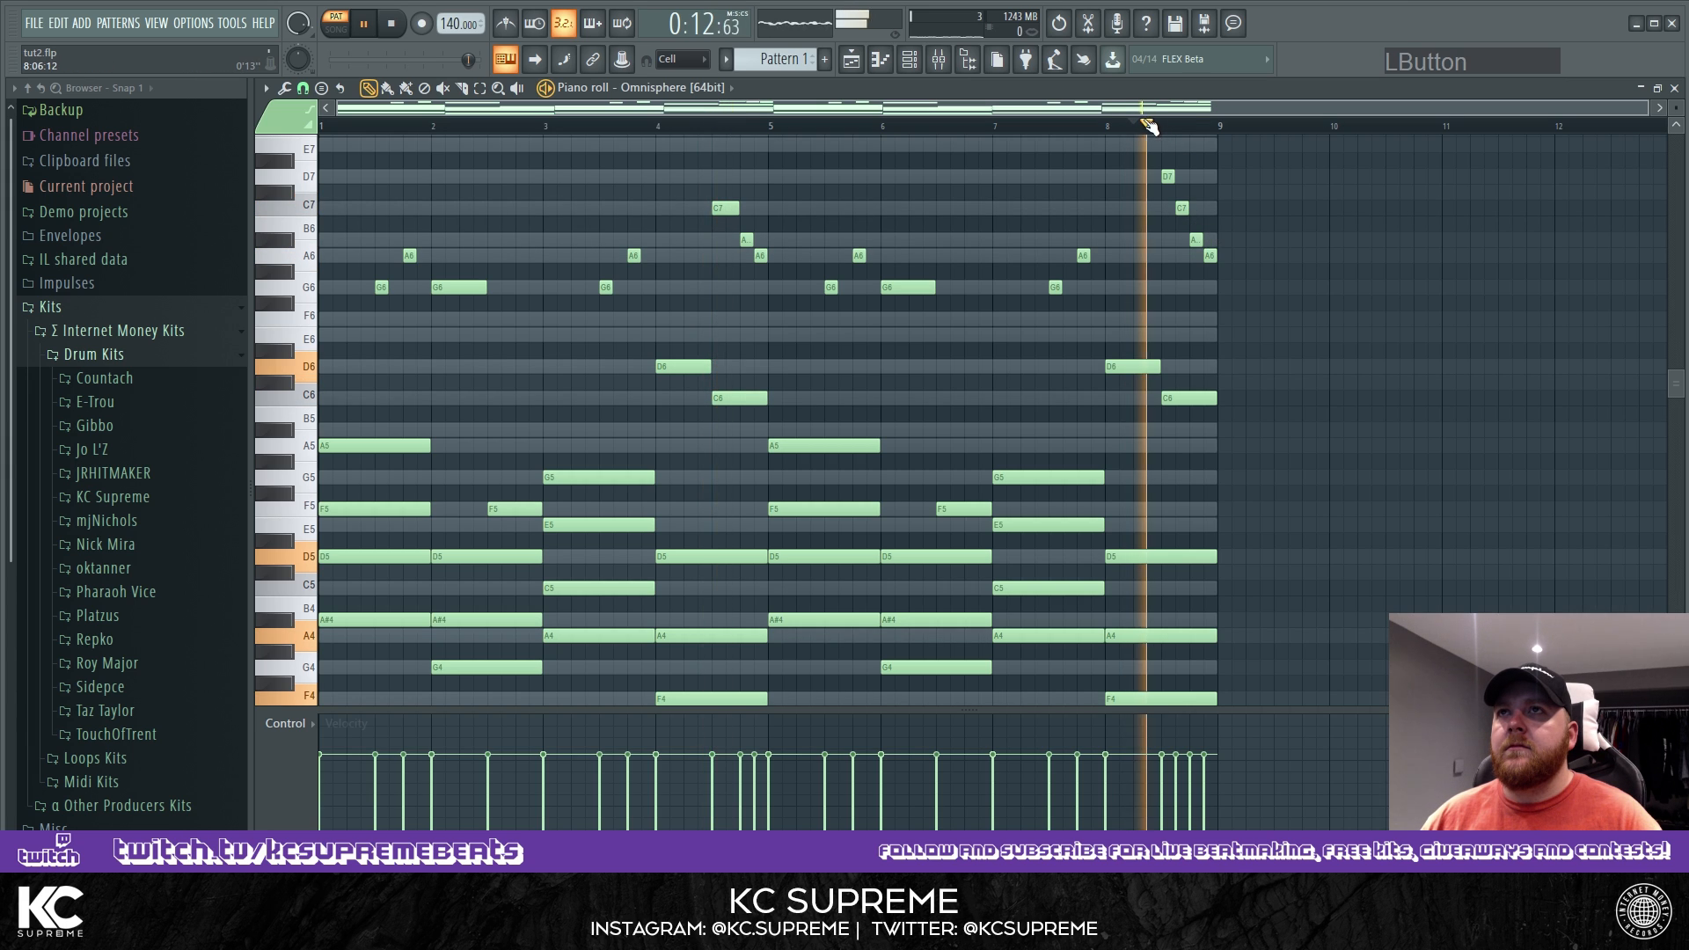
{"action": "left_click", "coordinate": [912, 62]}
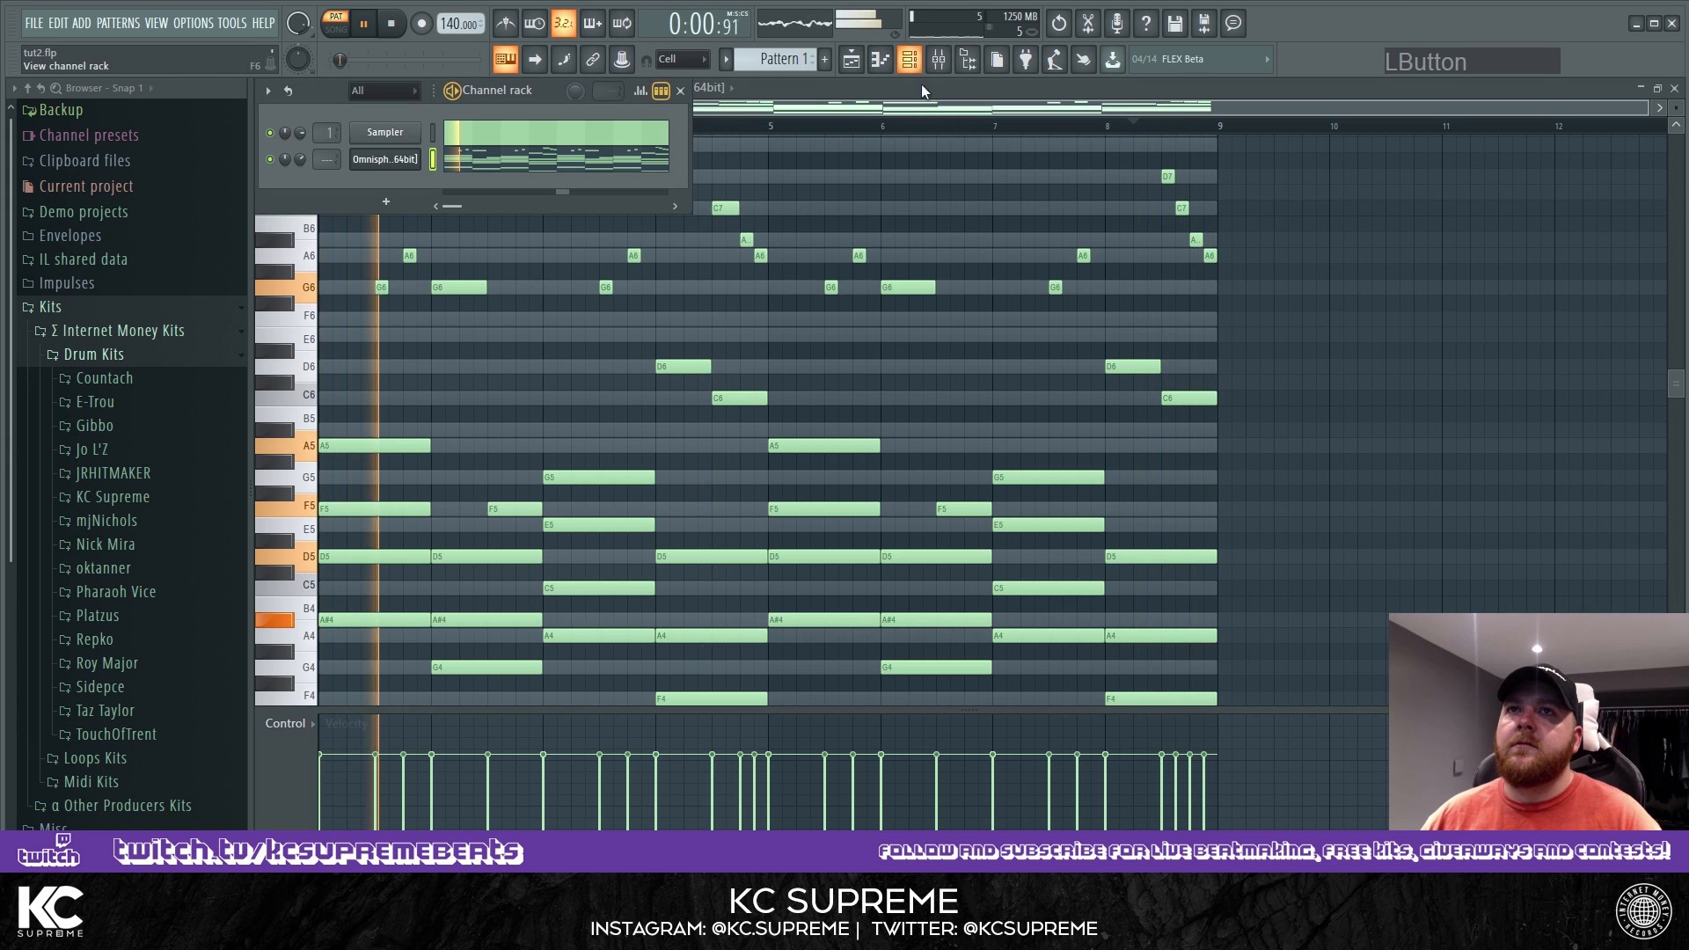
{"action": "key", "text": "space"}
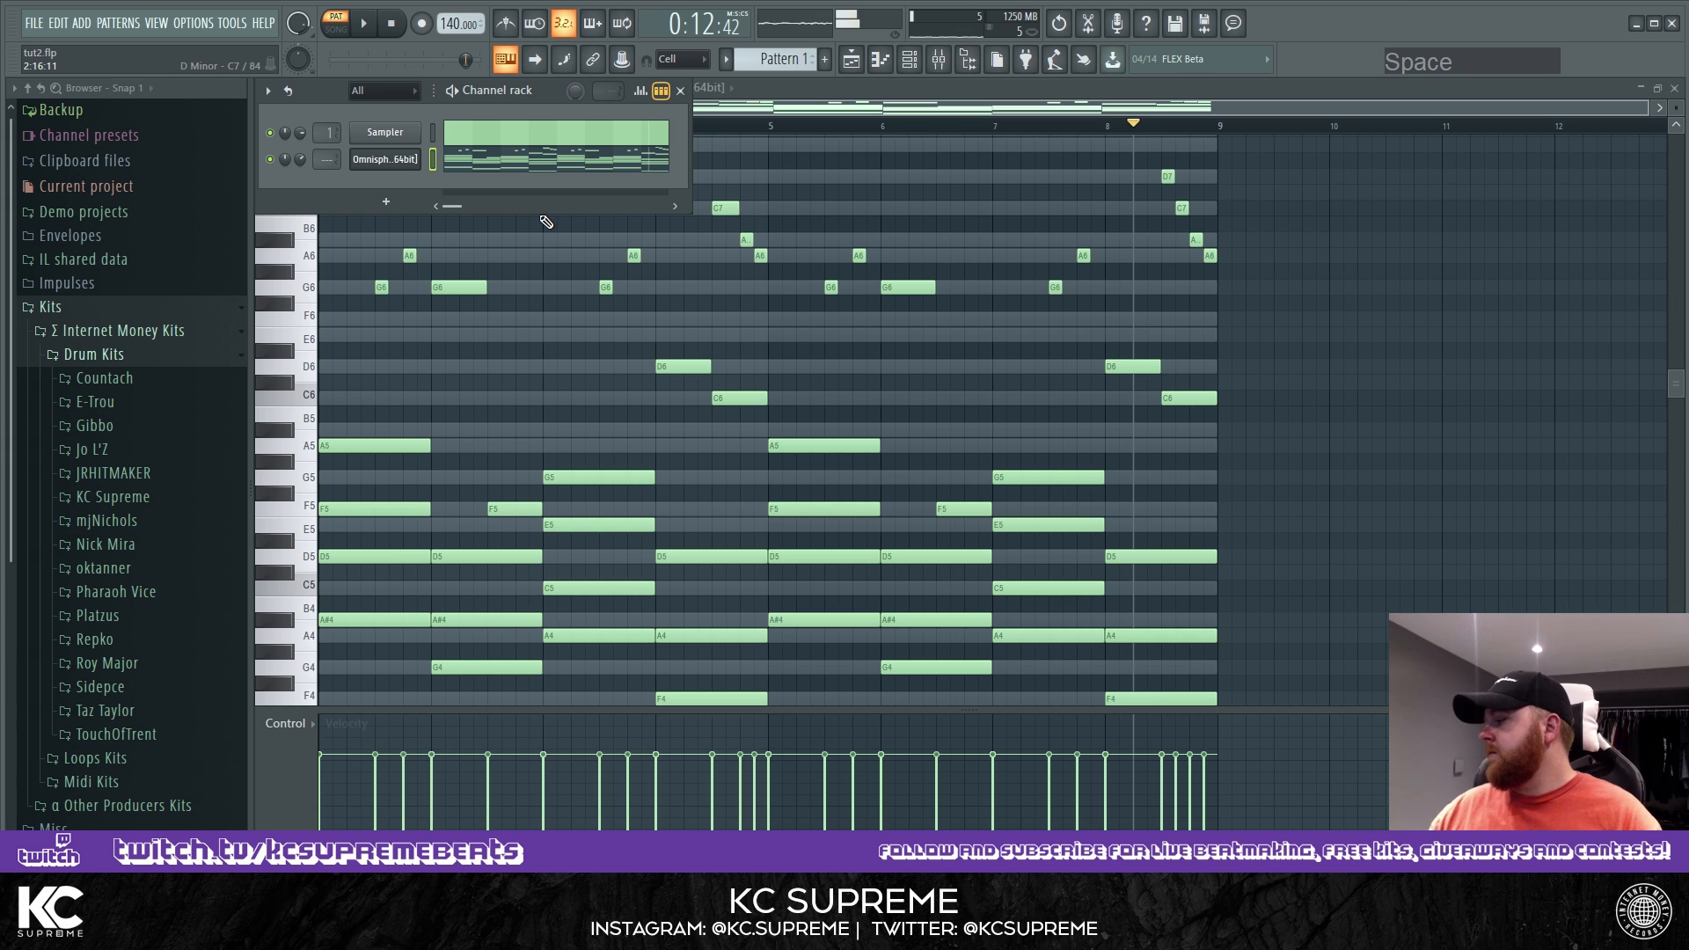
Set the project tempo to 162 BPM and play the eight-bar loop from the start.
{"action": "left_click", "coordinate": [1079, 86]}
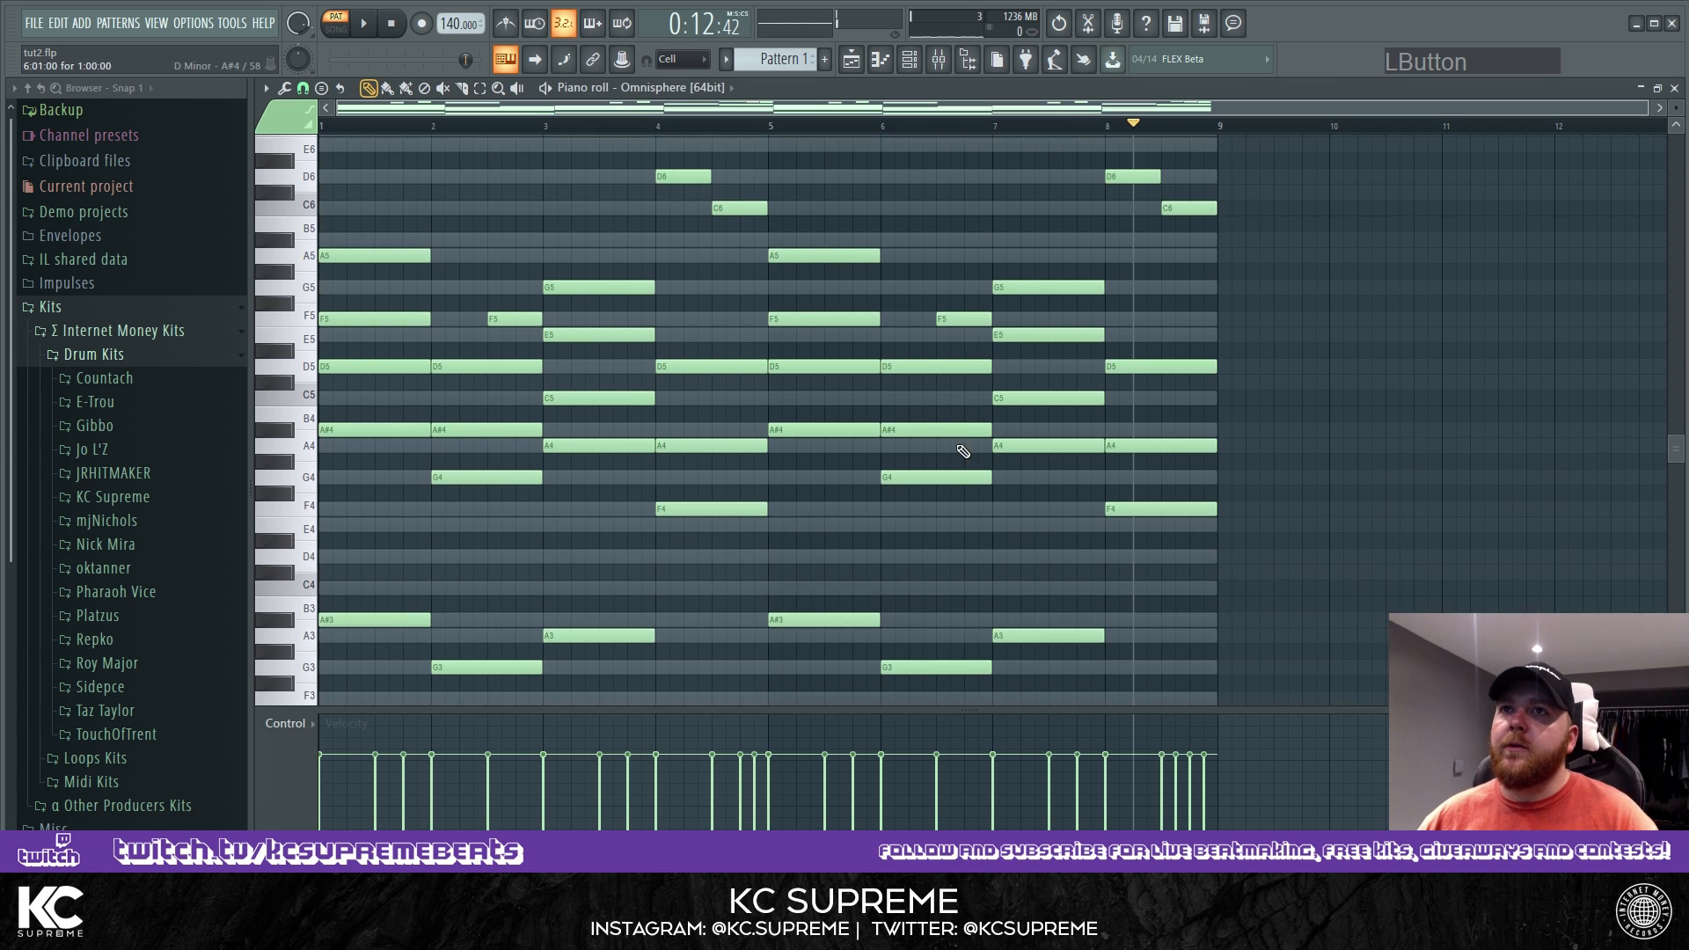
{"action": "left_click", "coordinate": [910, 62]}
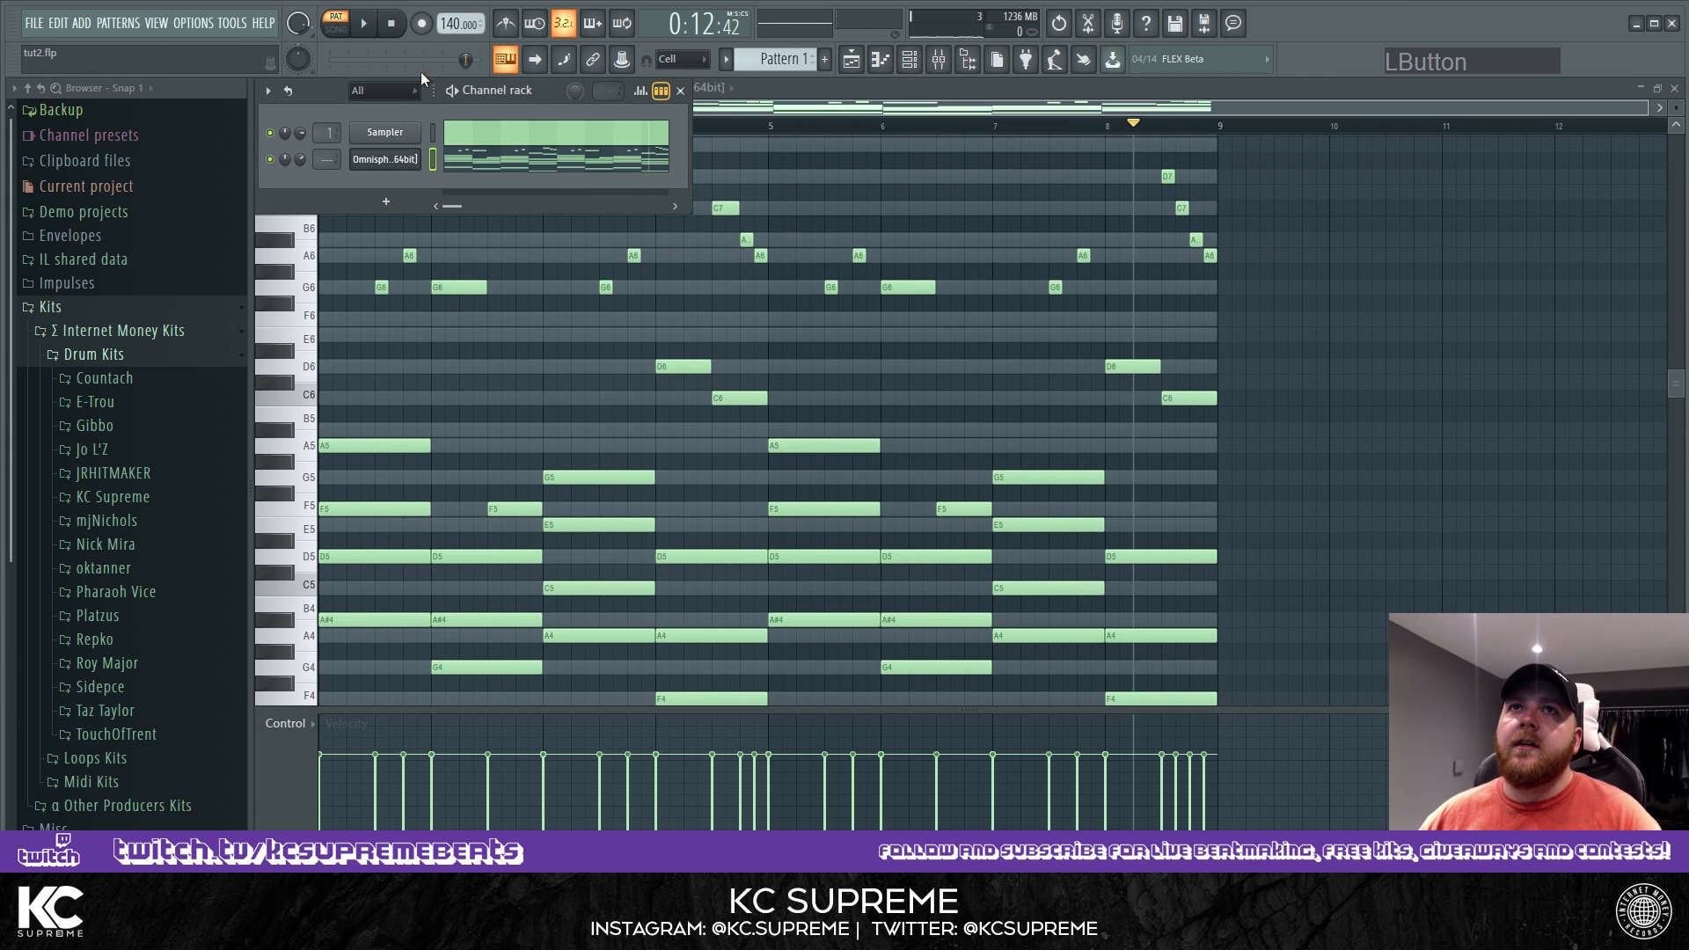
{"action": "left_click", "coordinate": [729, 104]}
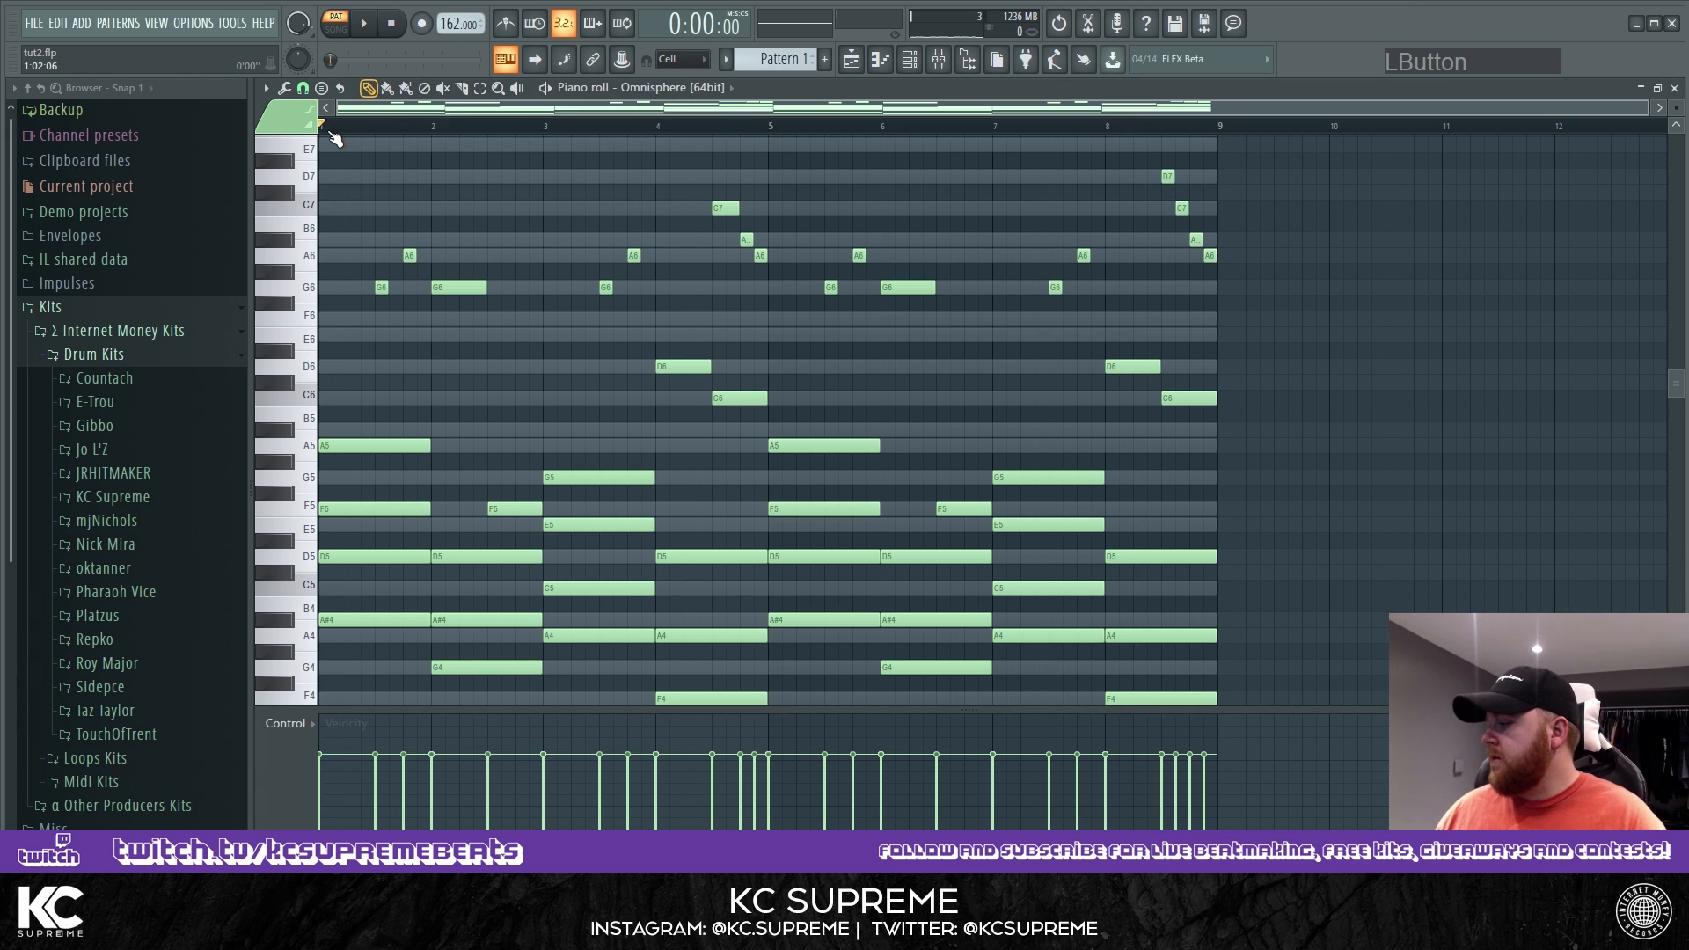
{"action": "key", "text": "space"}
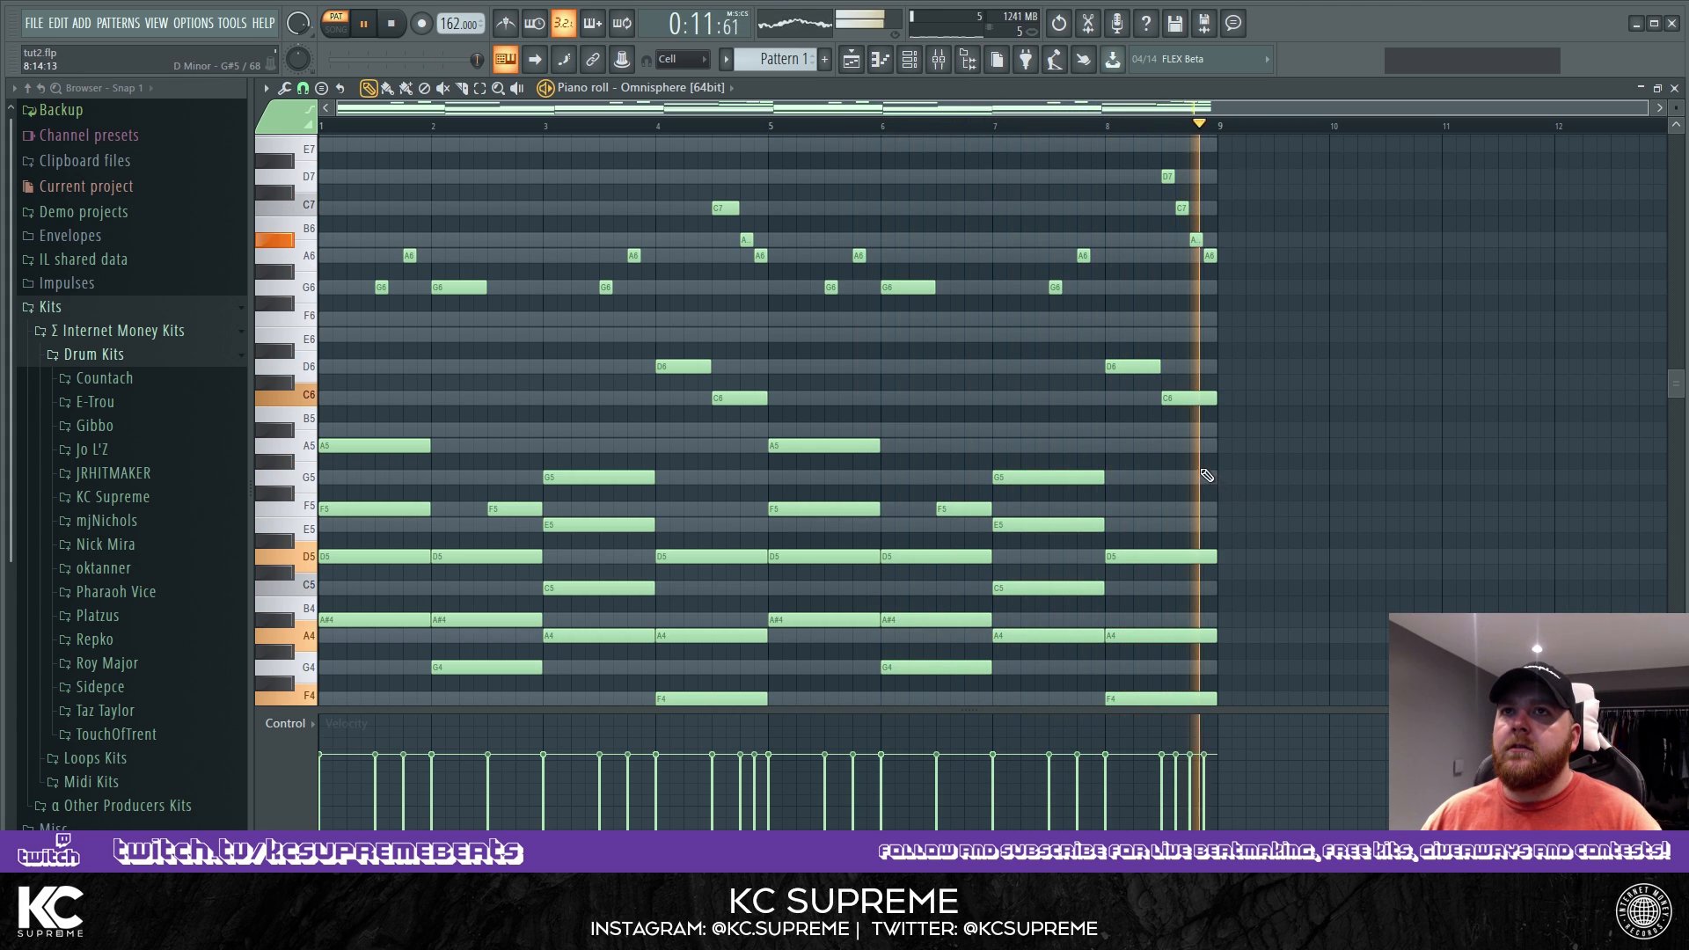
{"action": "key", "text": "space"}
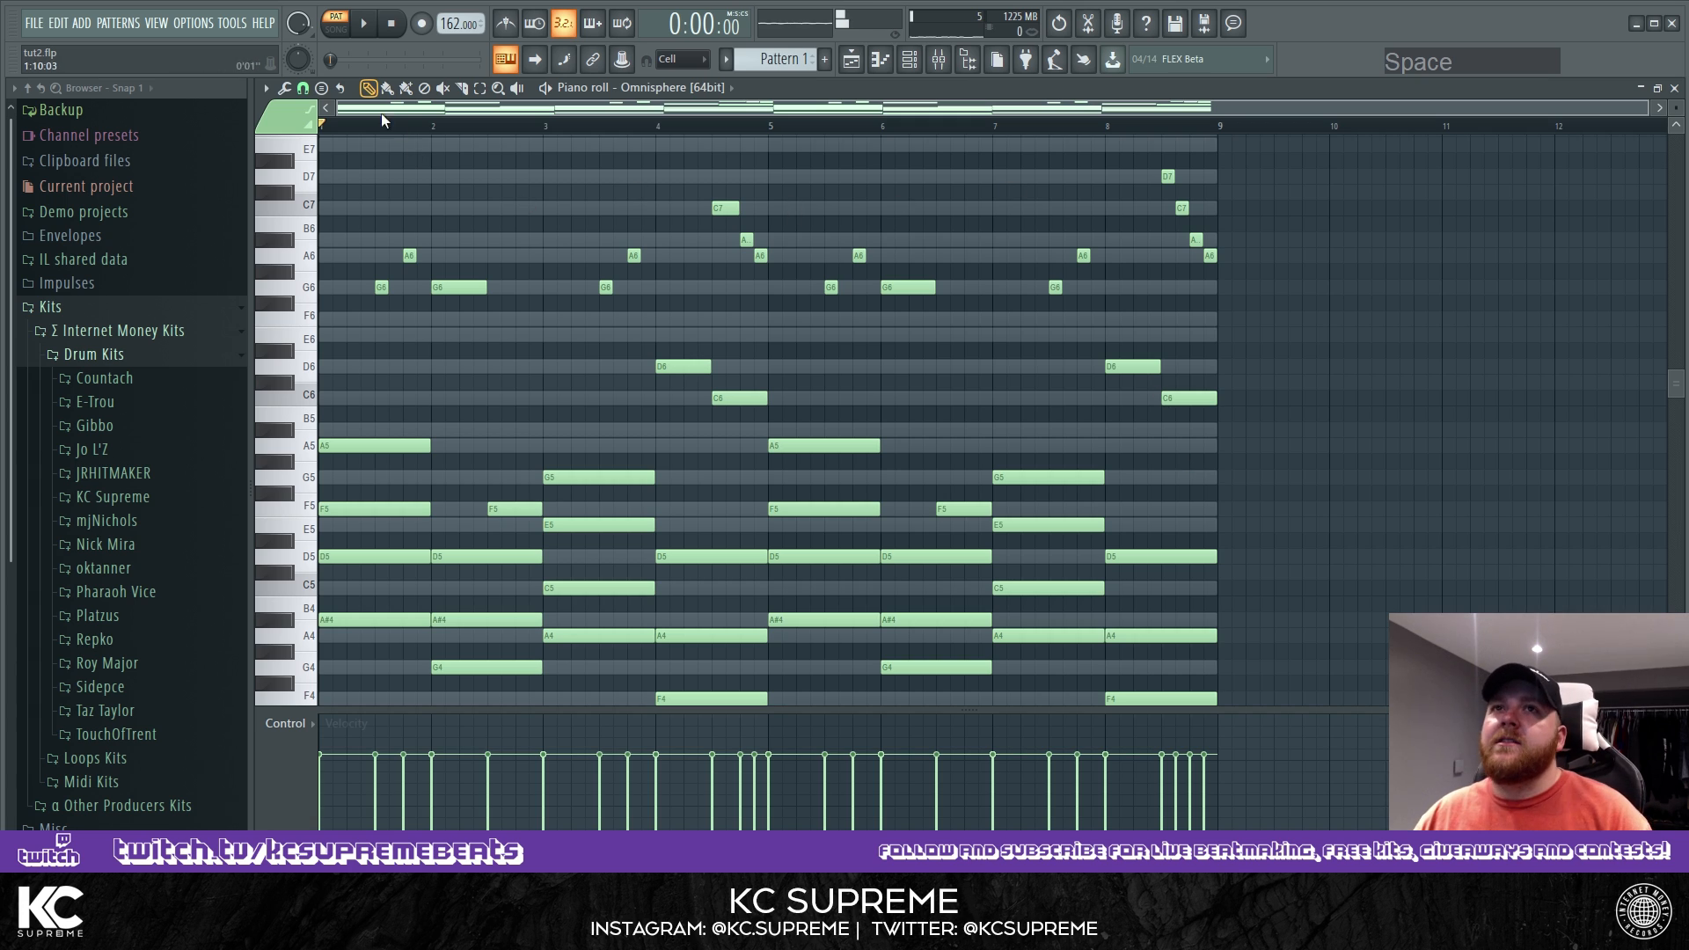
Cut the melody notes above the pad chords and clone the Omnisphere channel.
{"action": "left_click_drag", "start_coordinate": [360, 160], "coordinate": [1334, 376]}
{"action": "key", "text": "ctrl+x"}
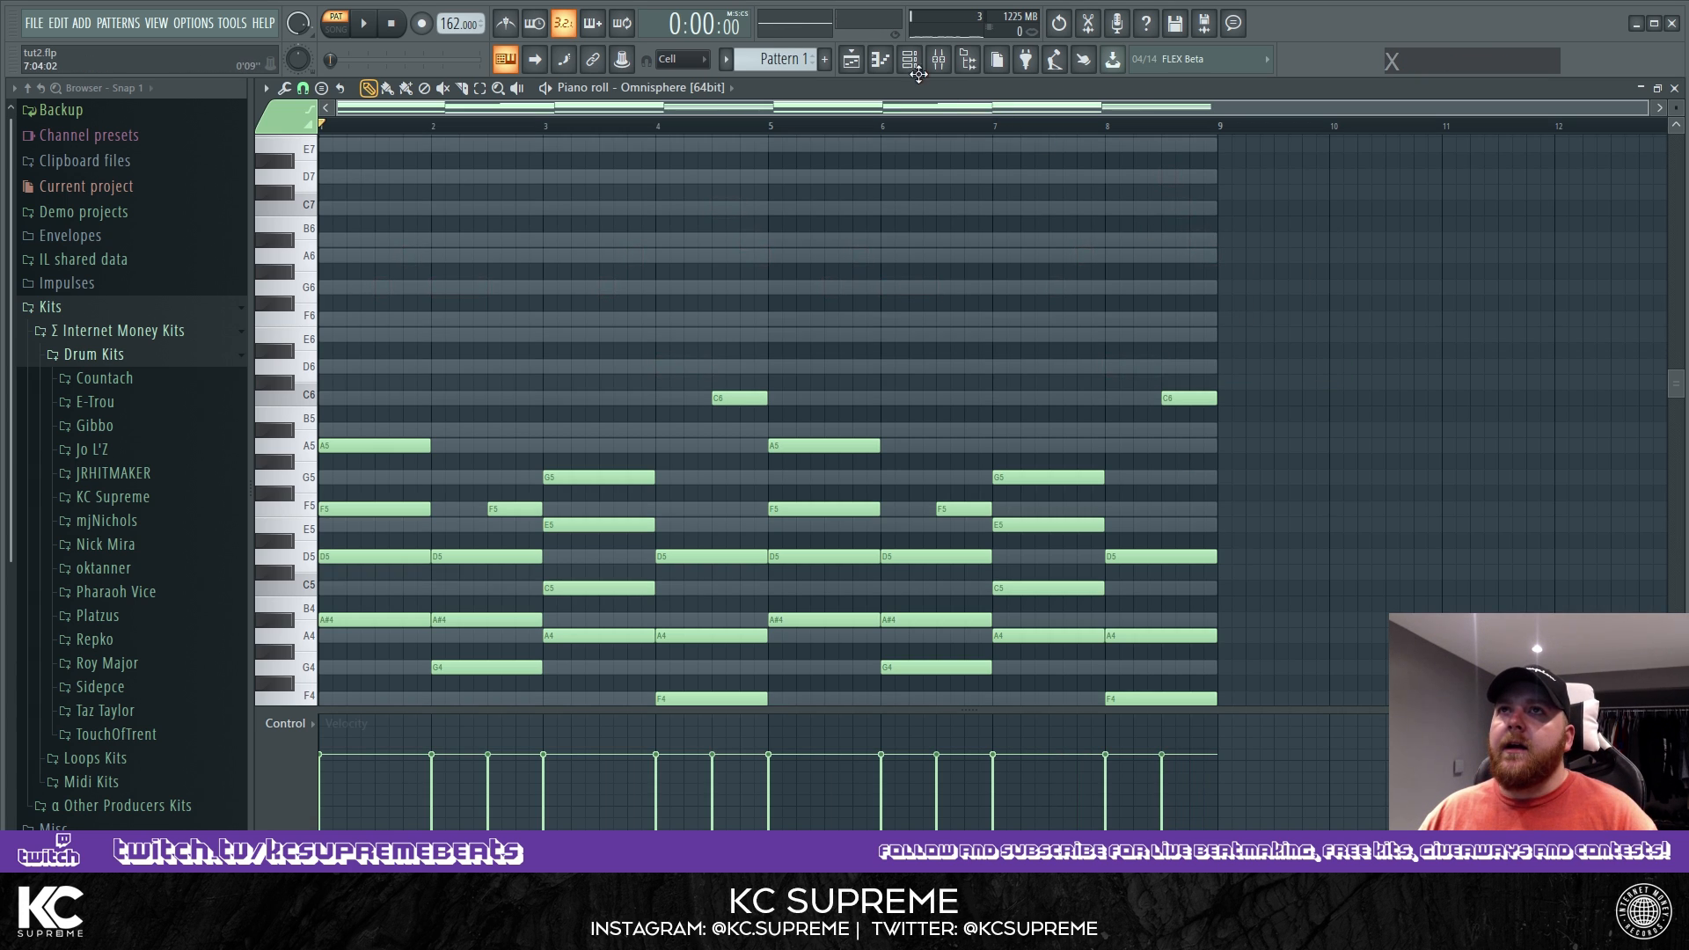
{"action": "left_click", "coordinate": [914, 61]}
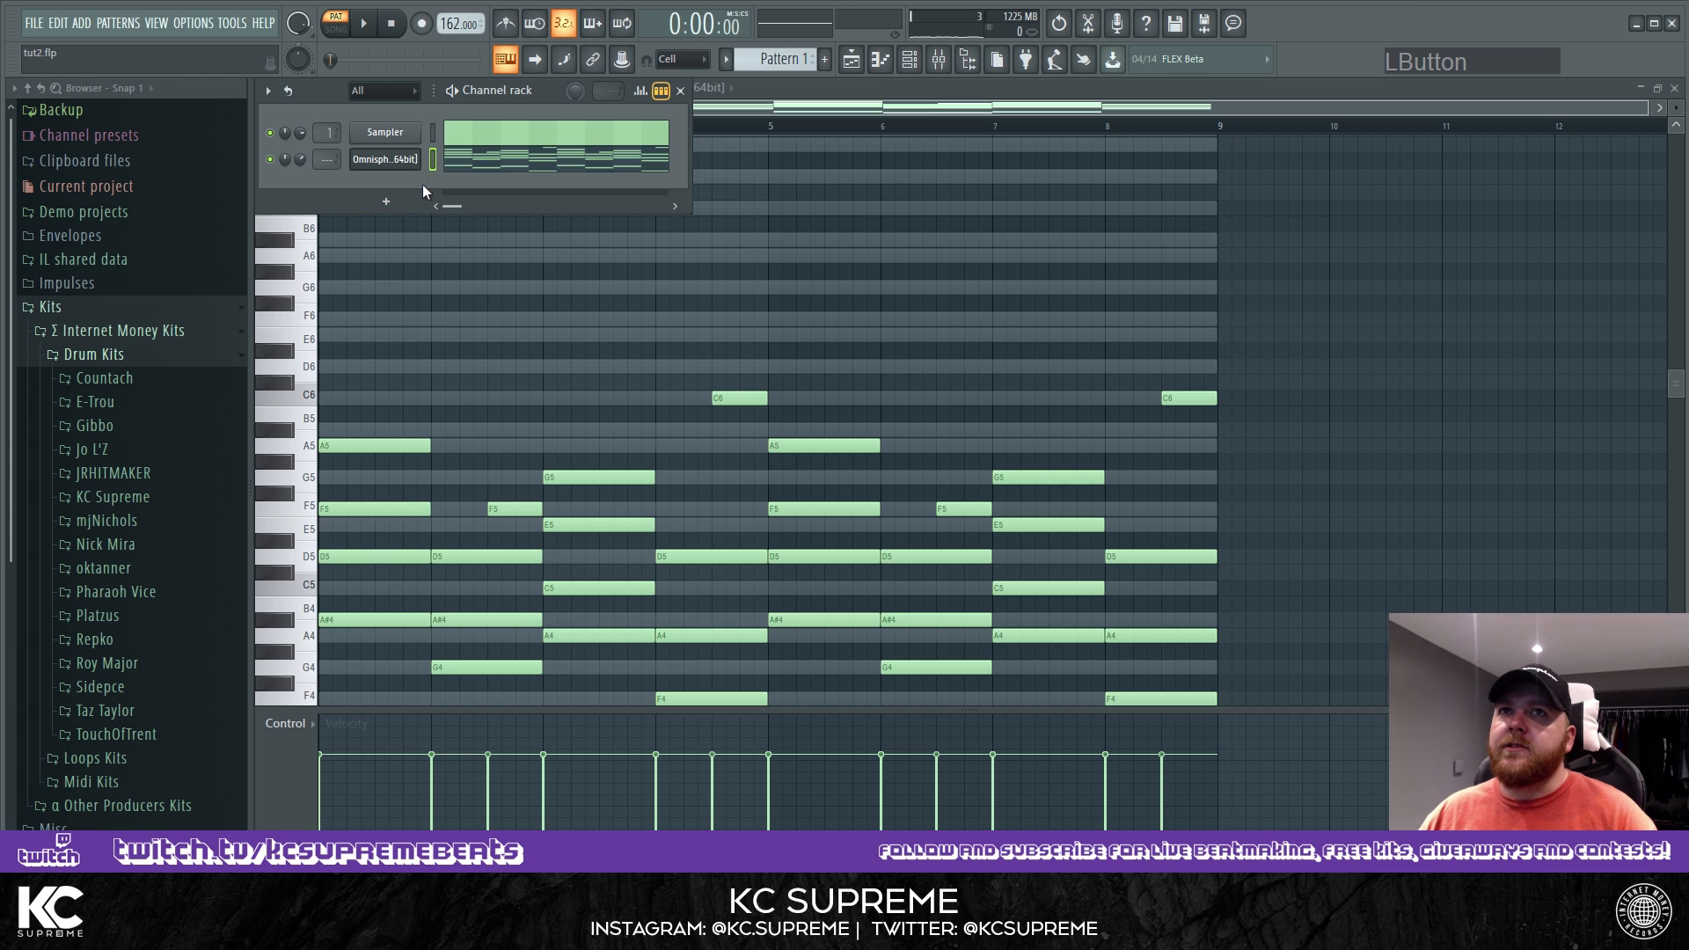
{"action": "left_click", "coordinate": [385, 201]}
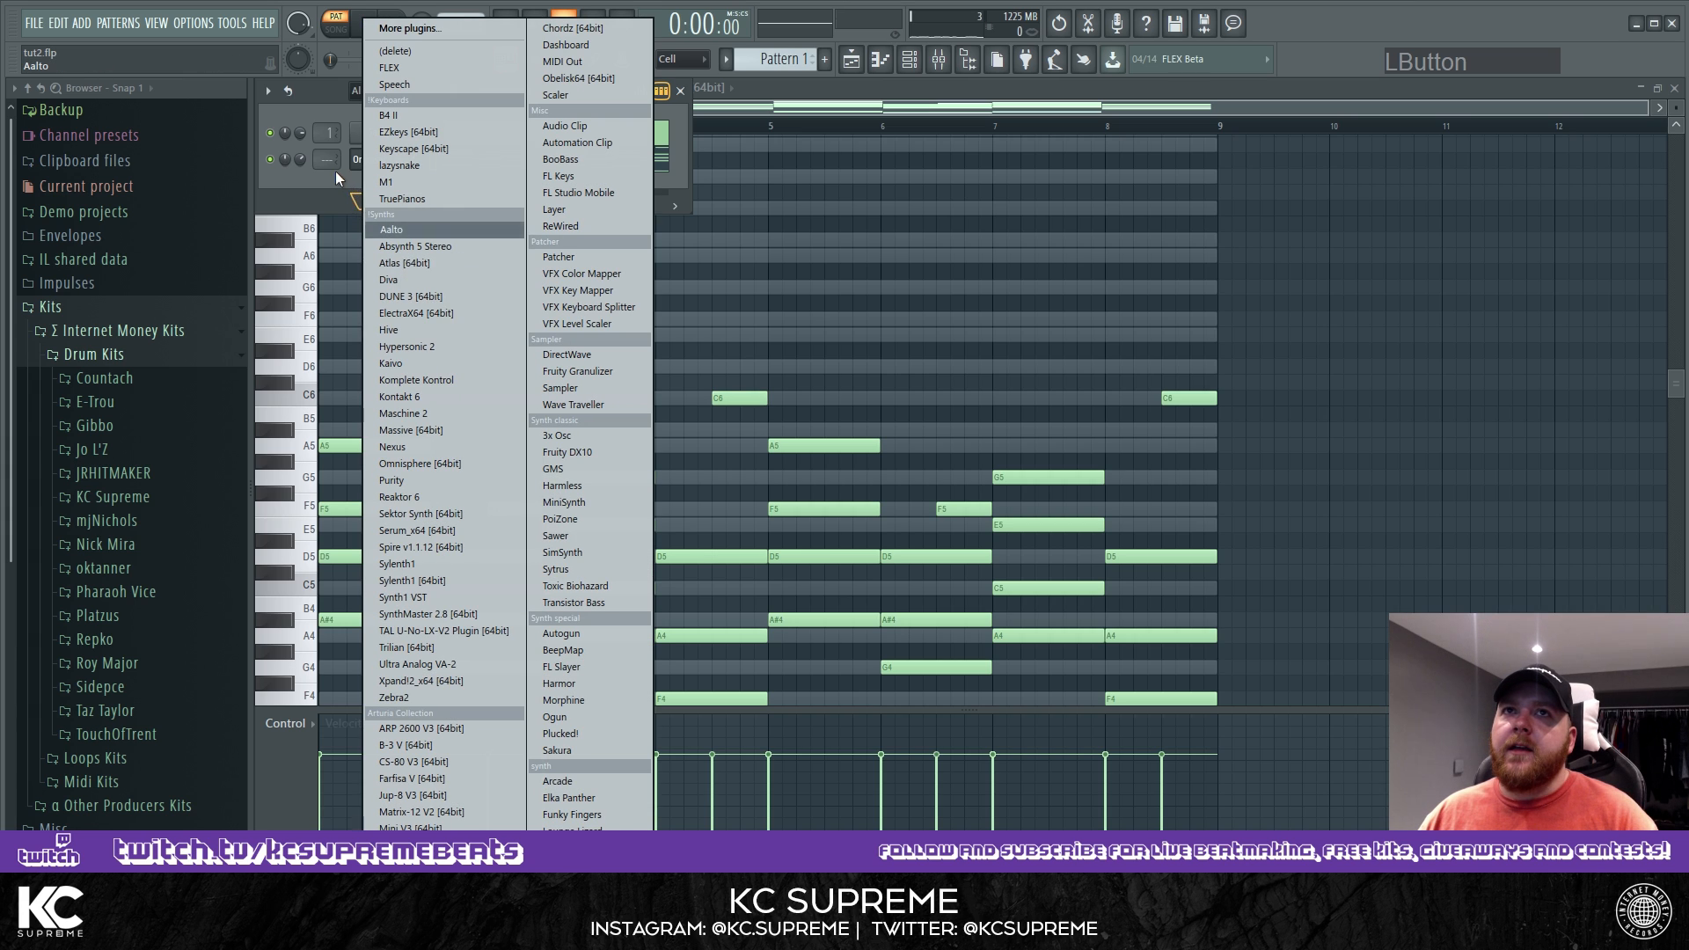
{"action": "right_click", "coordinate": [392, 162]}
{"action": "left_click", "coordinate": [489, 311]}
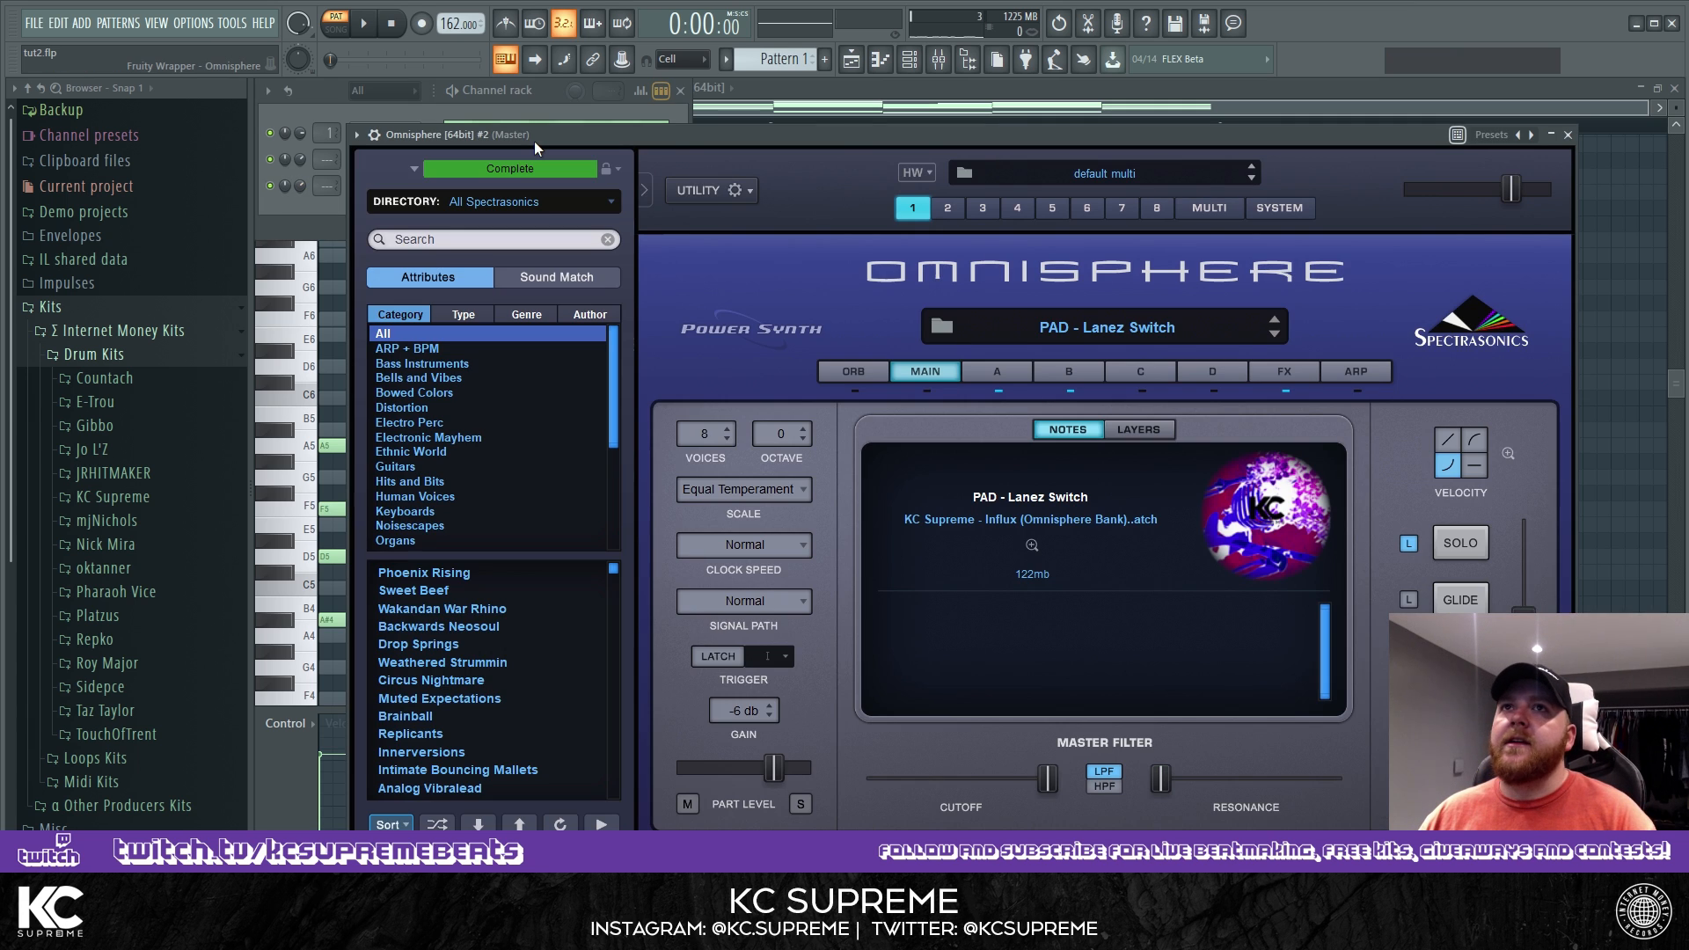
Paste the melody into the cloned Omnisphere channel's piano roll and lengthen its short G6 and A6 notes.
{"action": "left_click_drag", "start_coordinate": [535, 141], "coordinate": [434, 439]}
{"action": "right_click", "coordinate": [409, 188]}
{"action": "left_click", "coordinate": [447, 182]}
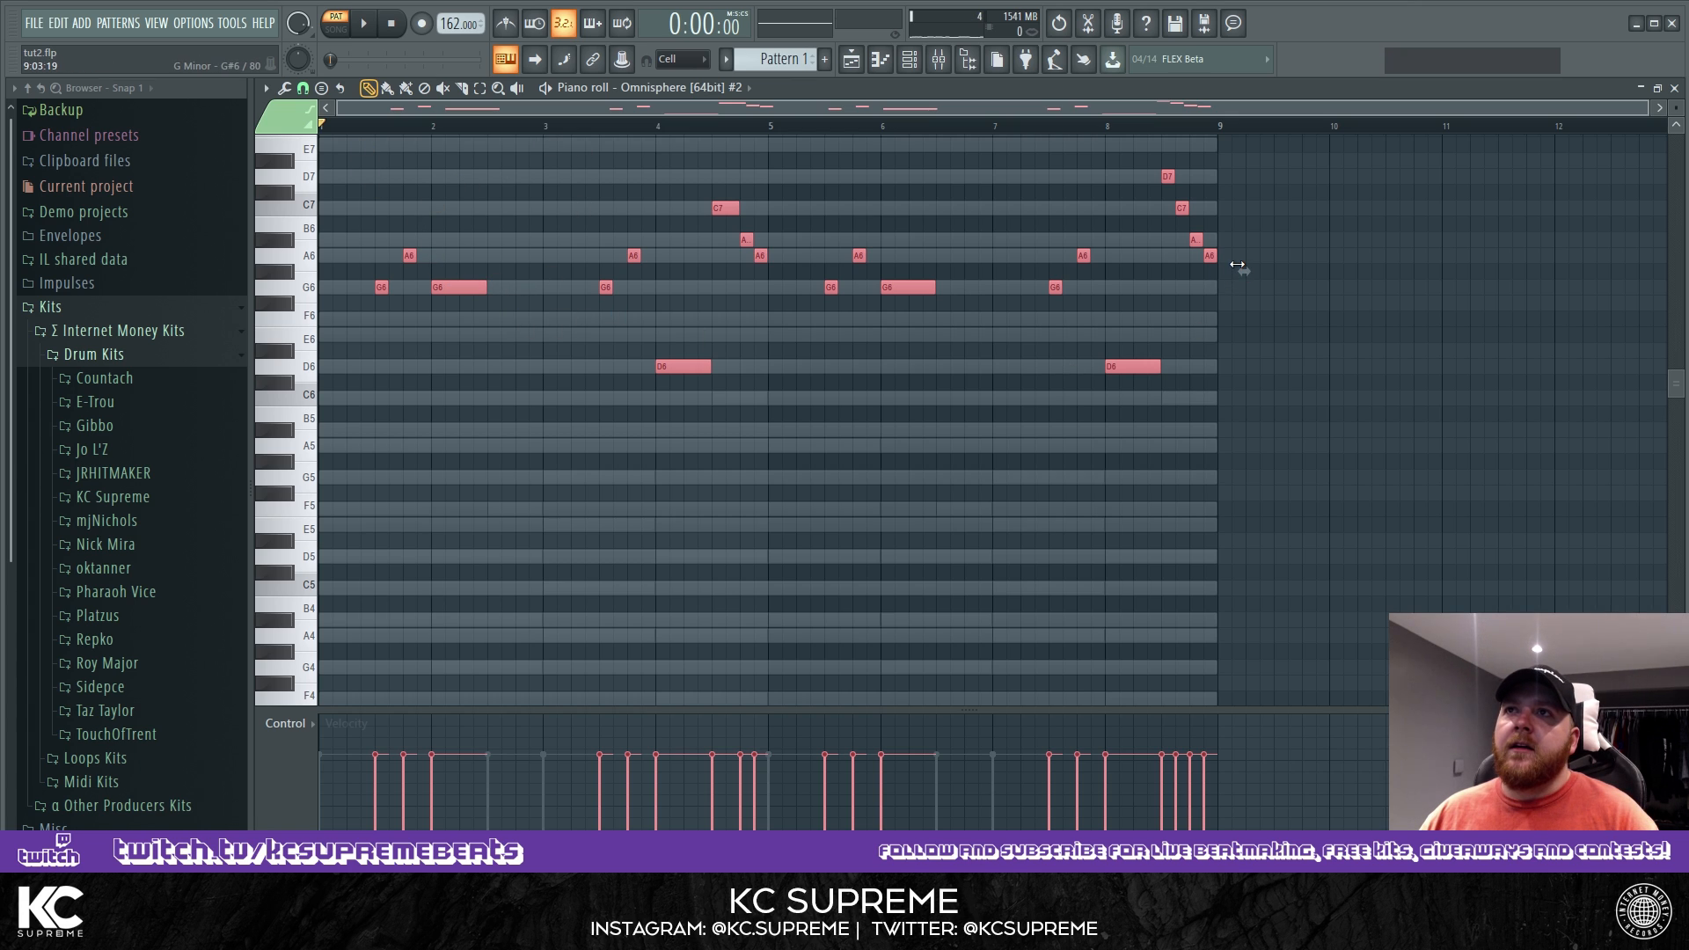
{"action": "left_click", "coordinate": [1228, 258]}
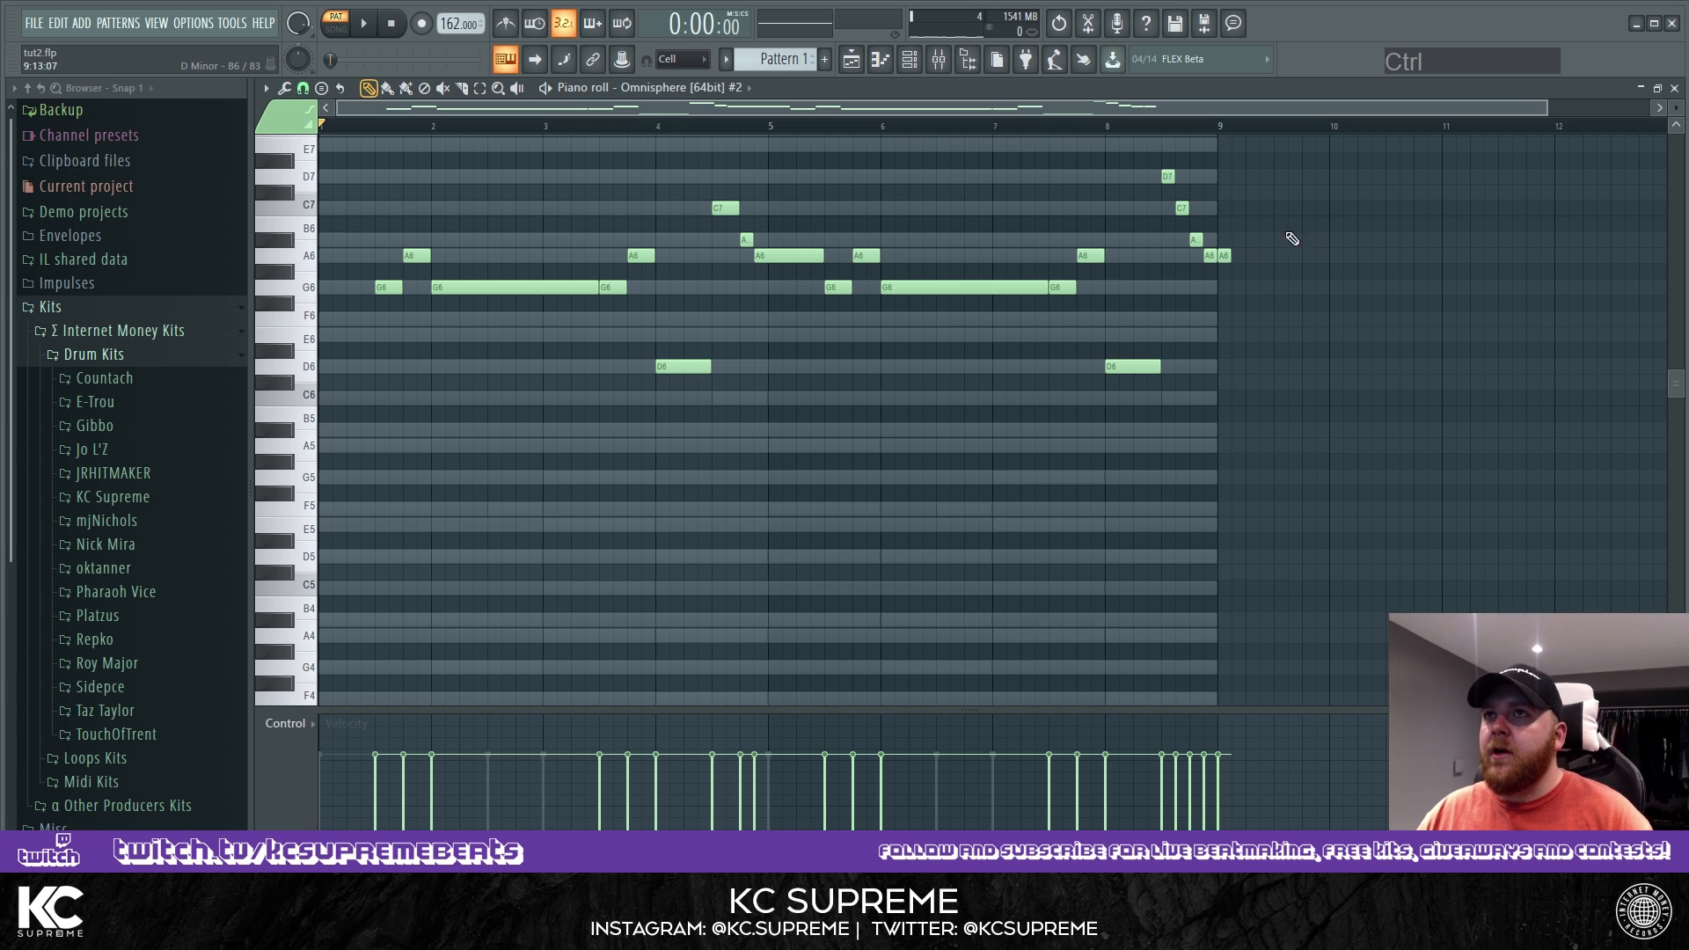
Open the cloned Omnisphere channel's instrument and set its patch directory to the KC Supreme - Influx bank.
{"action": "left_click", "coordinate": [899, 63]}
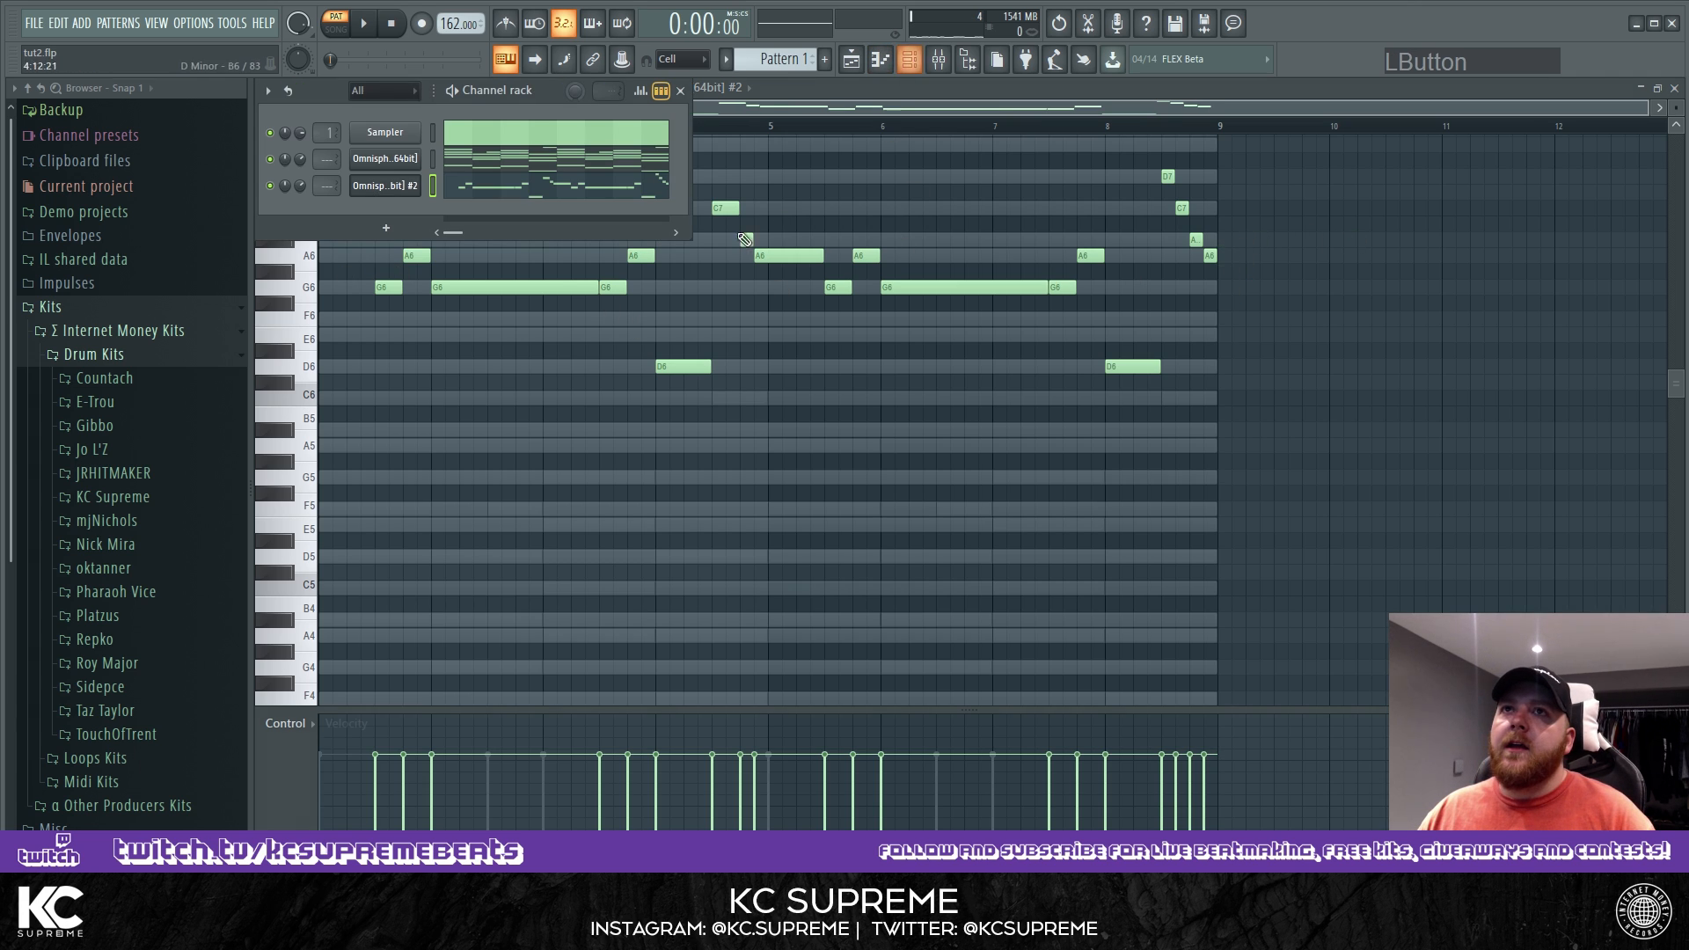
{"action": "left_click", "coordinate": [373, 179]}
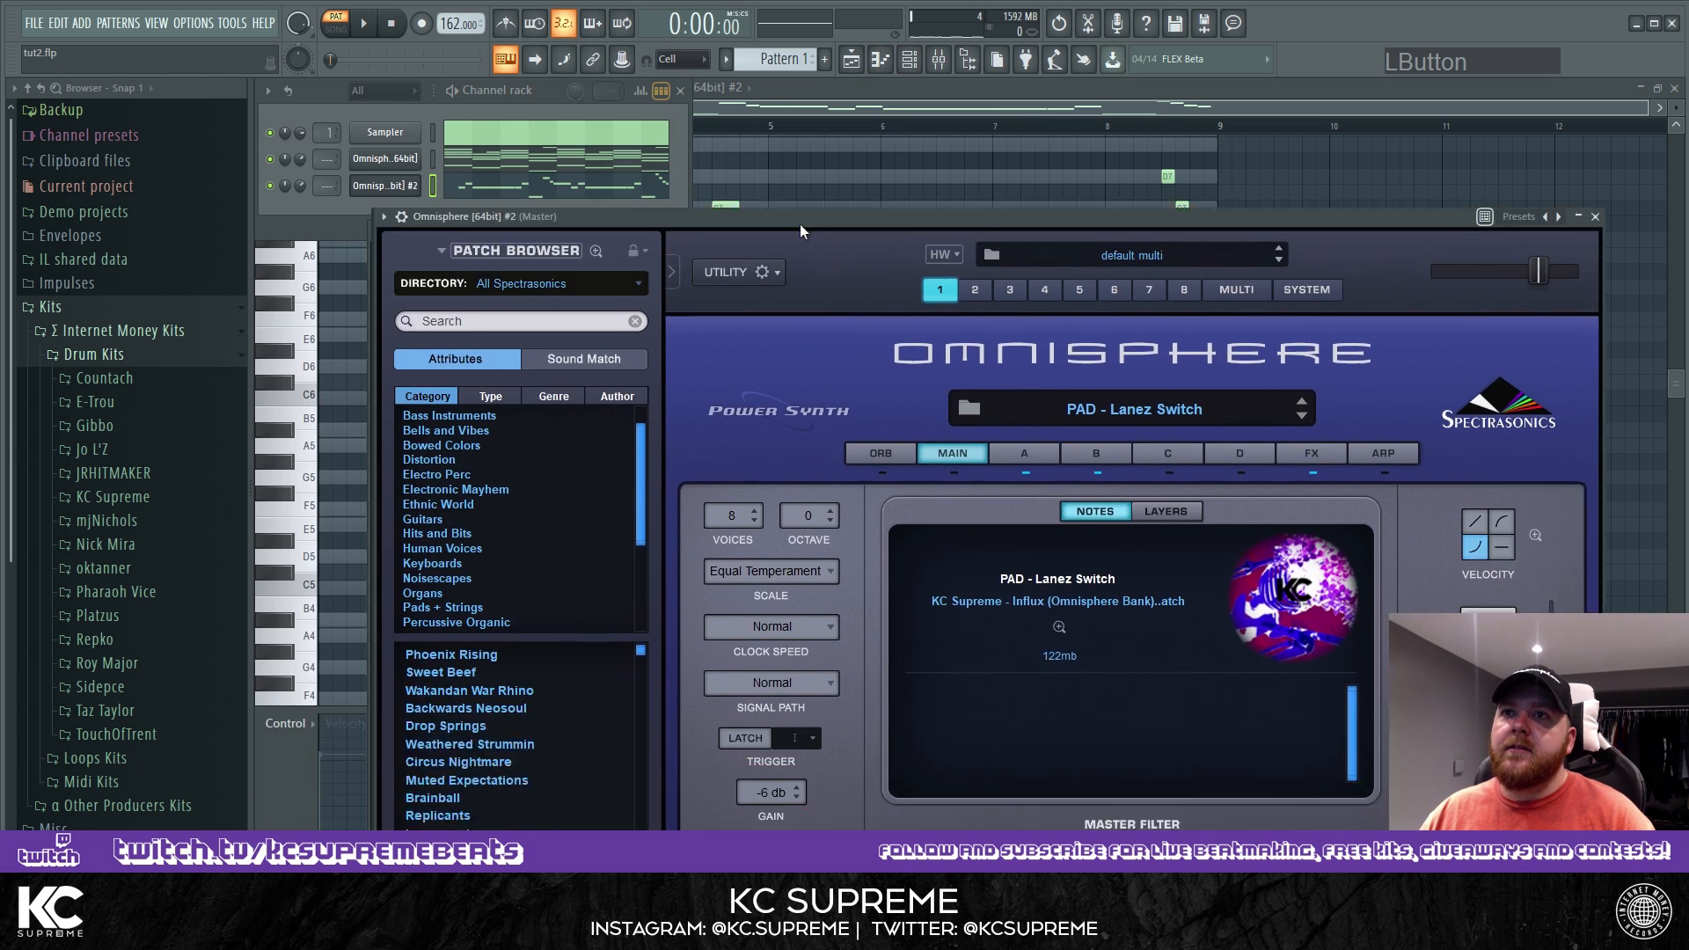
{"action": "left_click_drag", "start_coordinate": [800, 218], "coordinate": [841, 108]}
{"action": "left_click", "coordinate": [606, 175]}
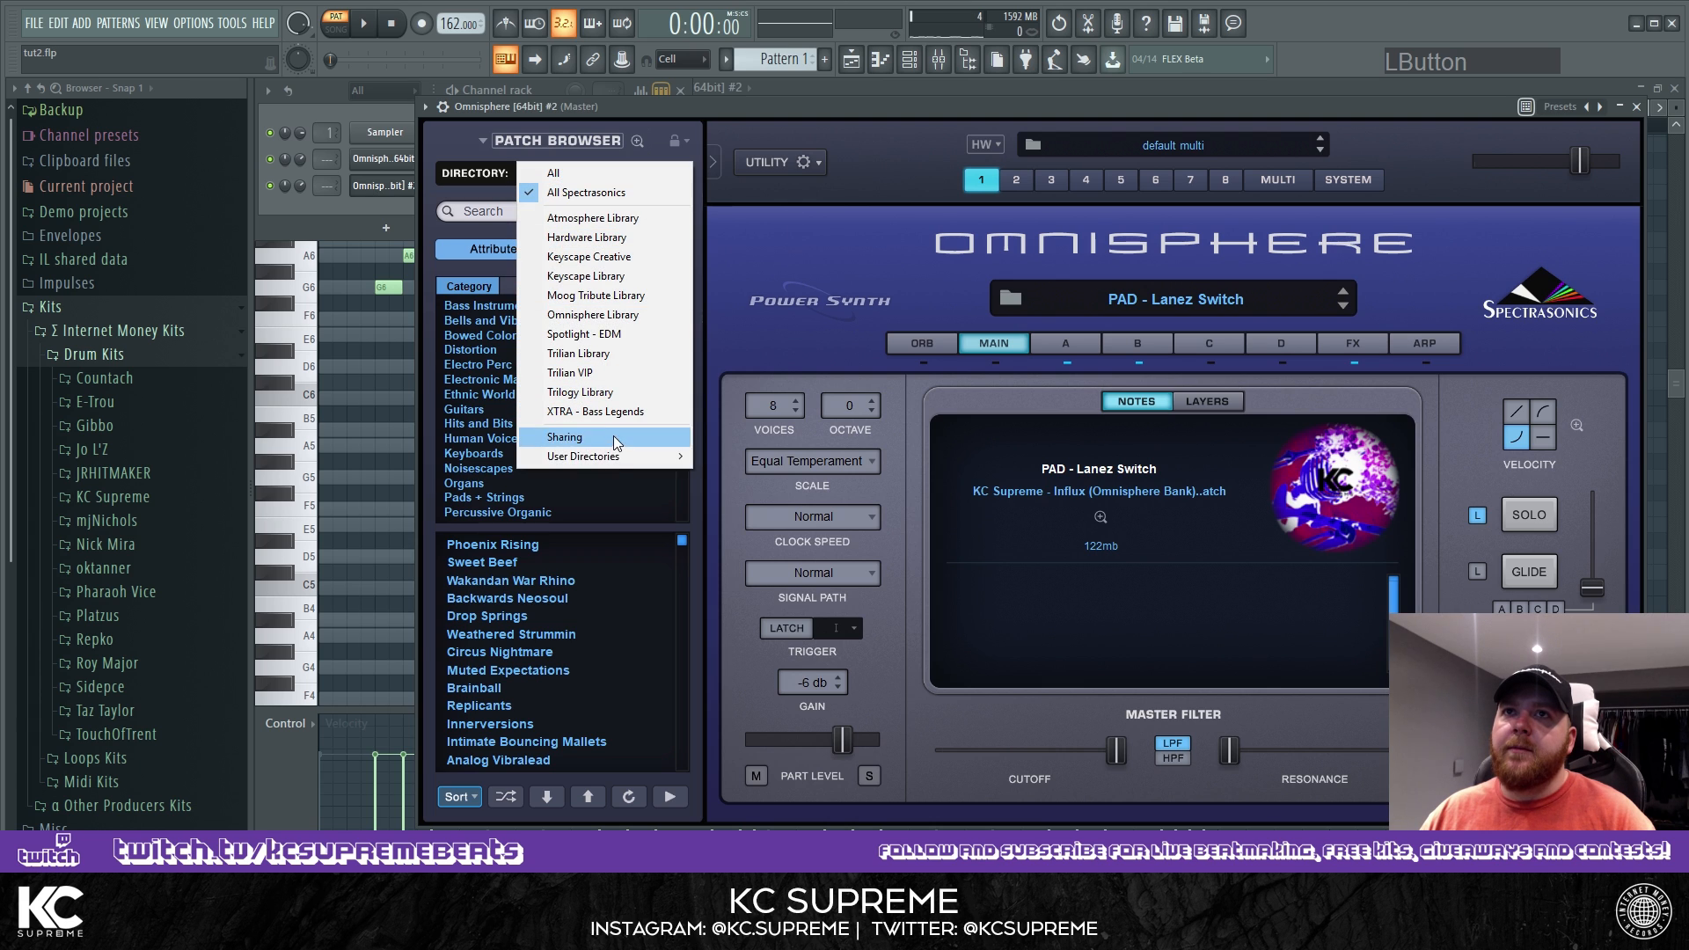
{"action": "mouse_move", "coordinate": [614, 458]}
{"action": "left_click", "coordinate": [1332, 520]}
Audition the FLUTE - TimeTellsAll and FLUTE - Mood patches against the loop, adjusting the cloned channel's volume to 68% for the latter.
{"action": "scroll", "coordinate": [572, 651], "scroll_direction": "down", "scroll_amount": 1}
{"action": "scroll", "coordinate": [570, 633], "scroll_direction": "up", "scroll_amount": 1}
{"action": "scroll", "coordinate": [568, 625], "scroll_direction": "up", "scroll_amount": 5}
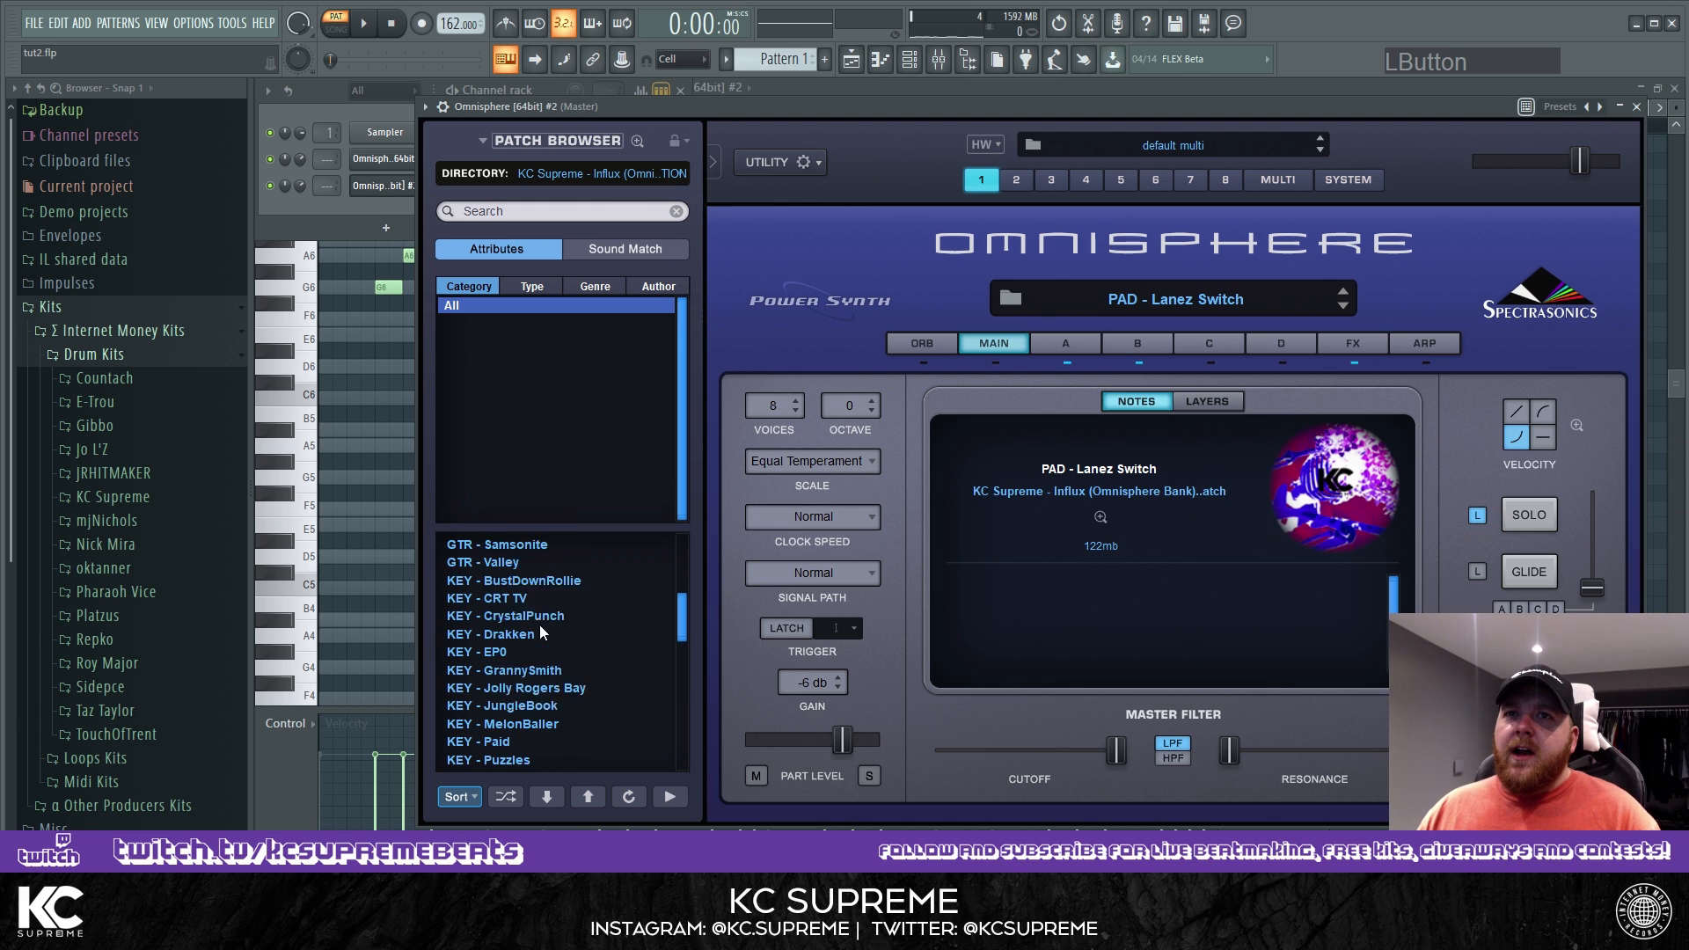
{"action": "scroll", "coordinate": [551, 649], "scroll_direction": "up", "scroll_amount": 1}
{"action": "left_click", "coordinate": [547, 599]}
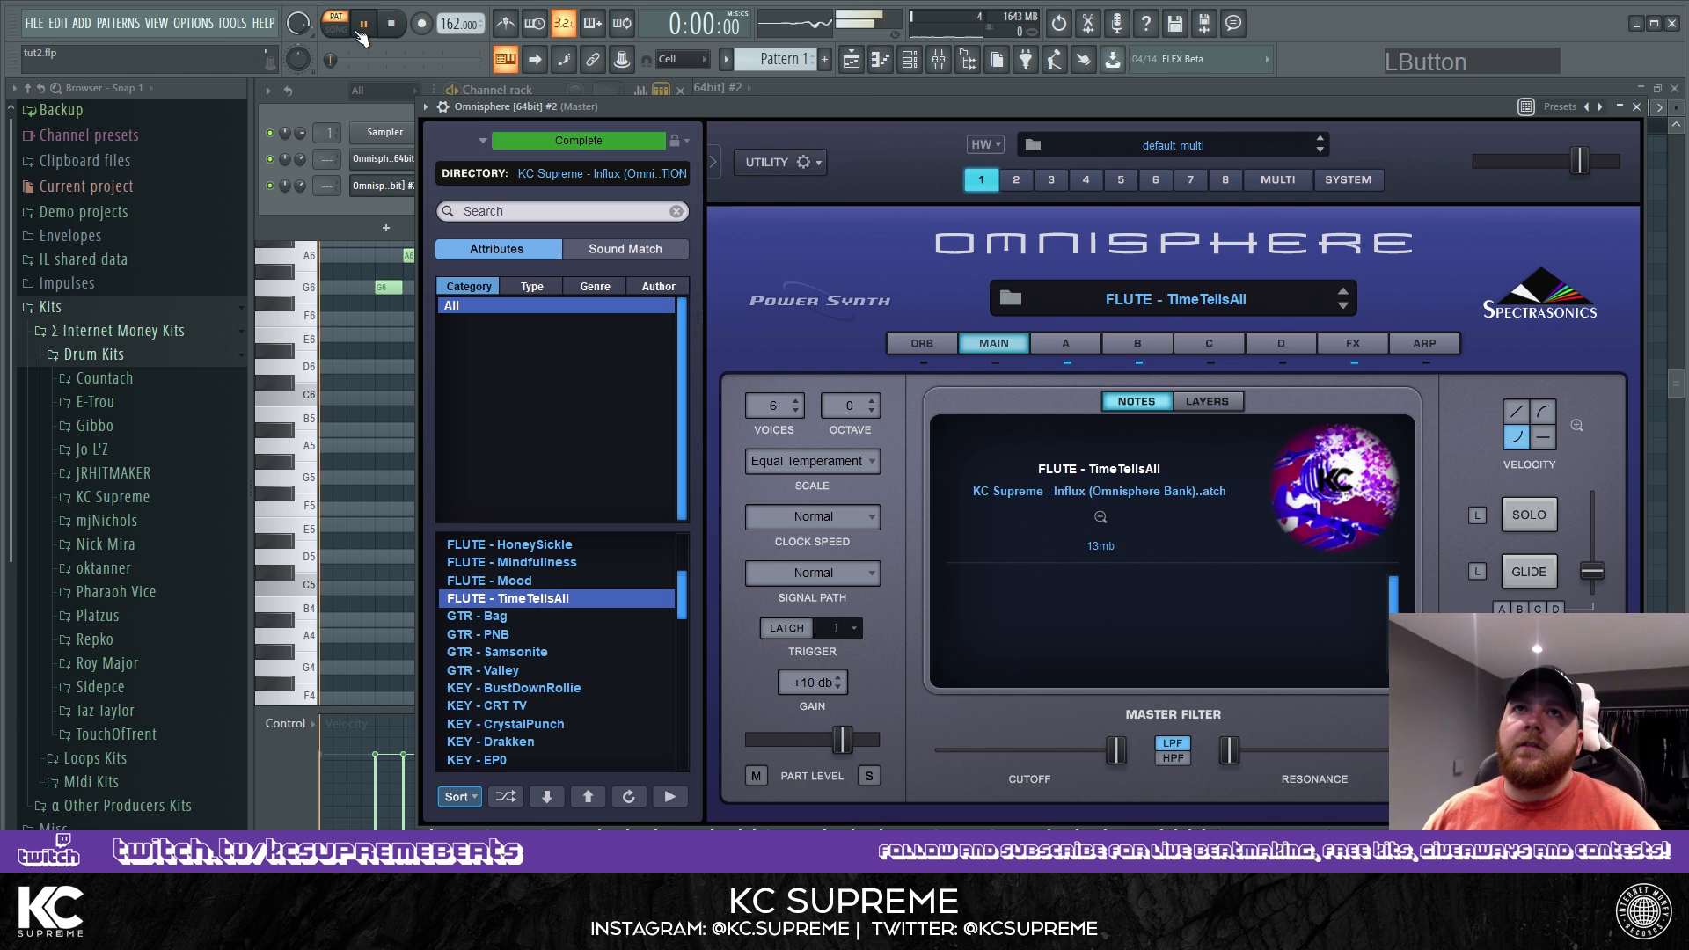
{"action": "left_click", "coordinate": [303, 186]}
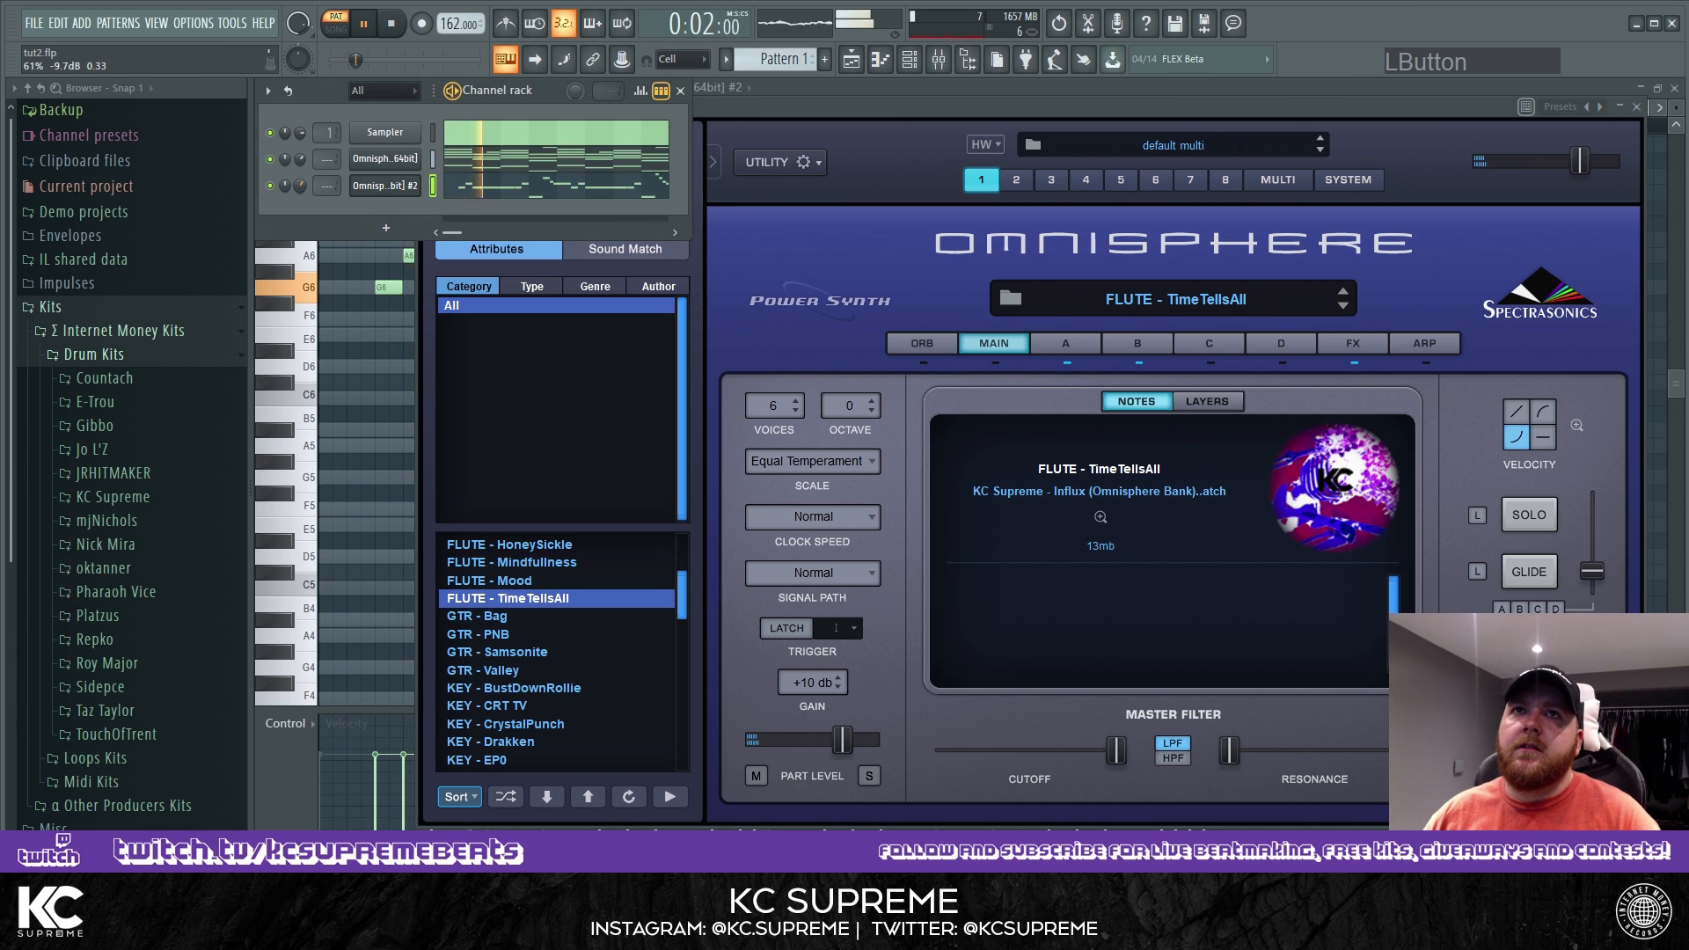
{"action": "left_click", "coordinate": [570, 580]}
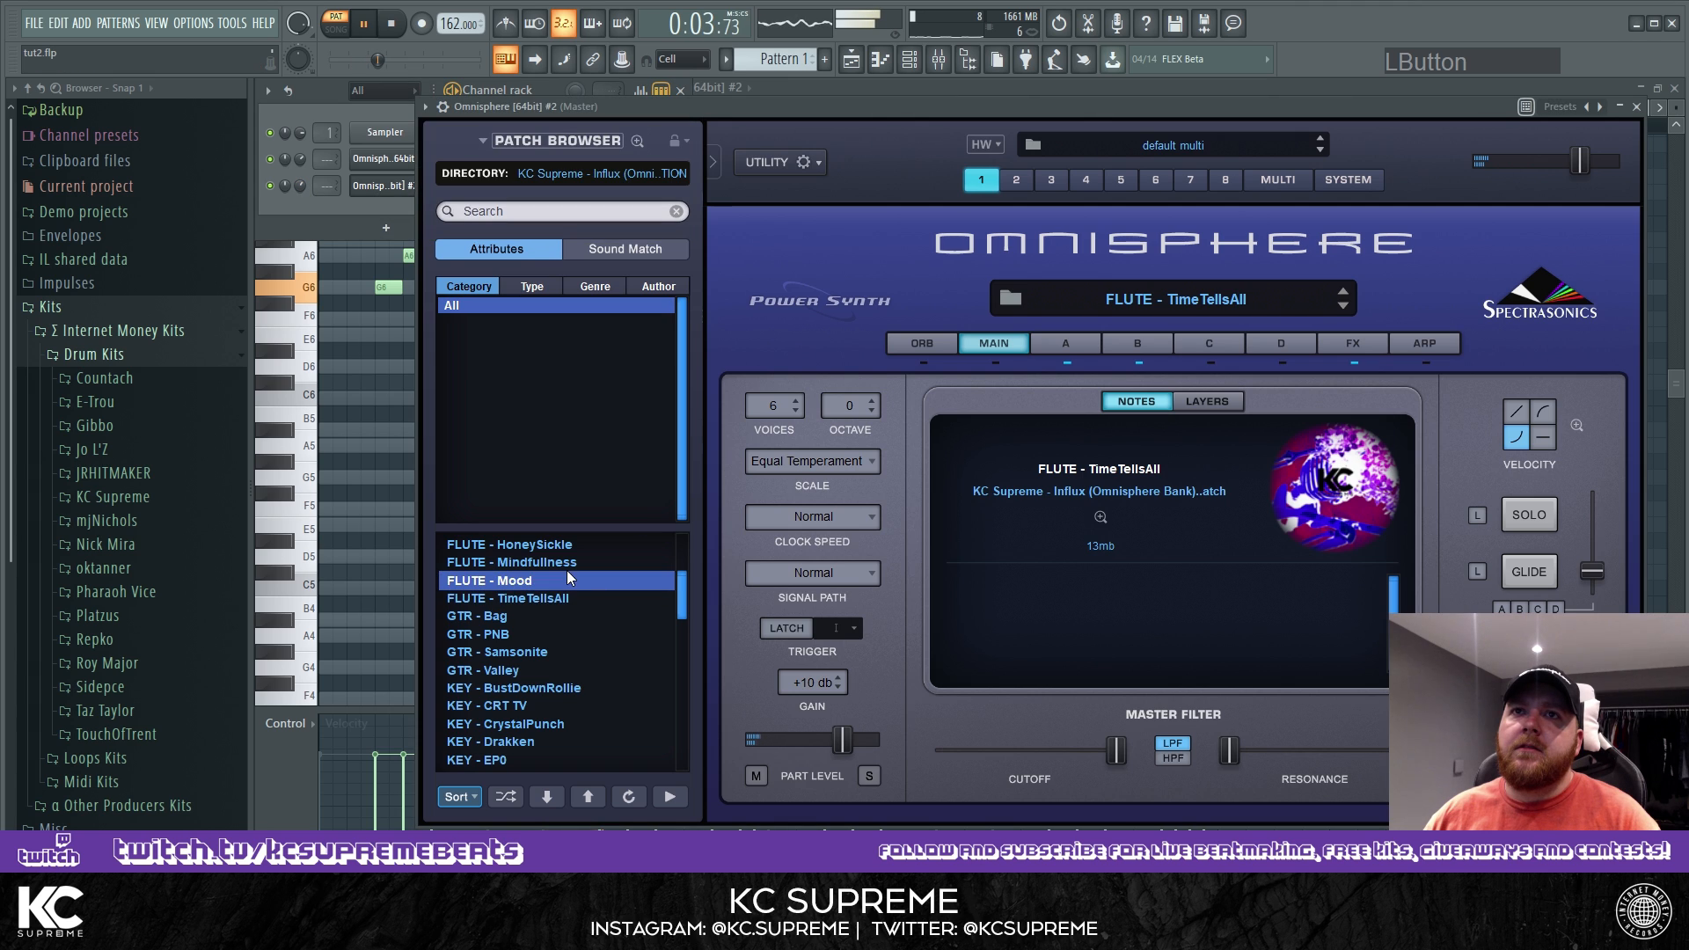
{"action": "left_click", "coordinate": [297, 183]}
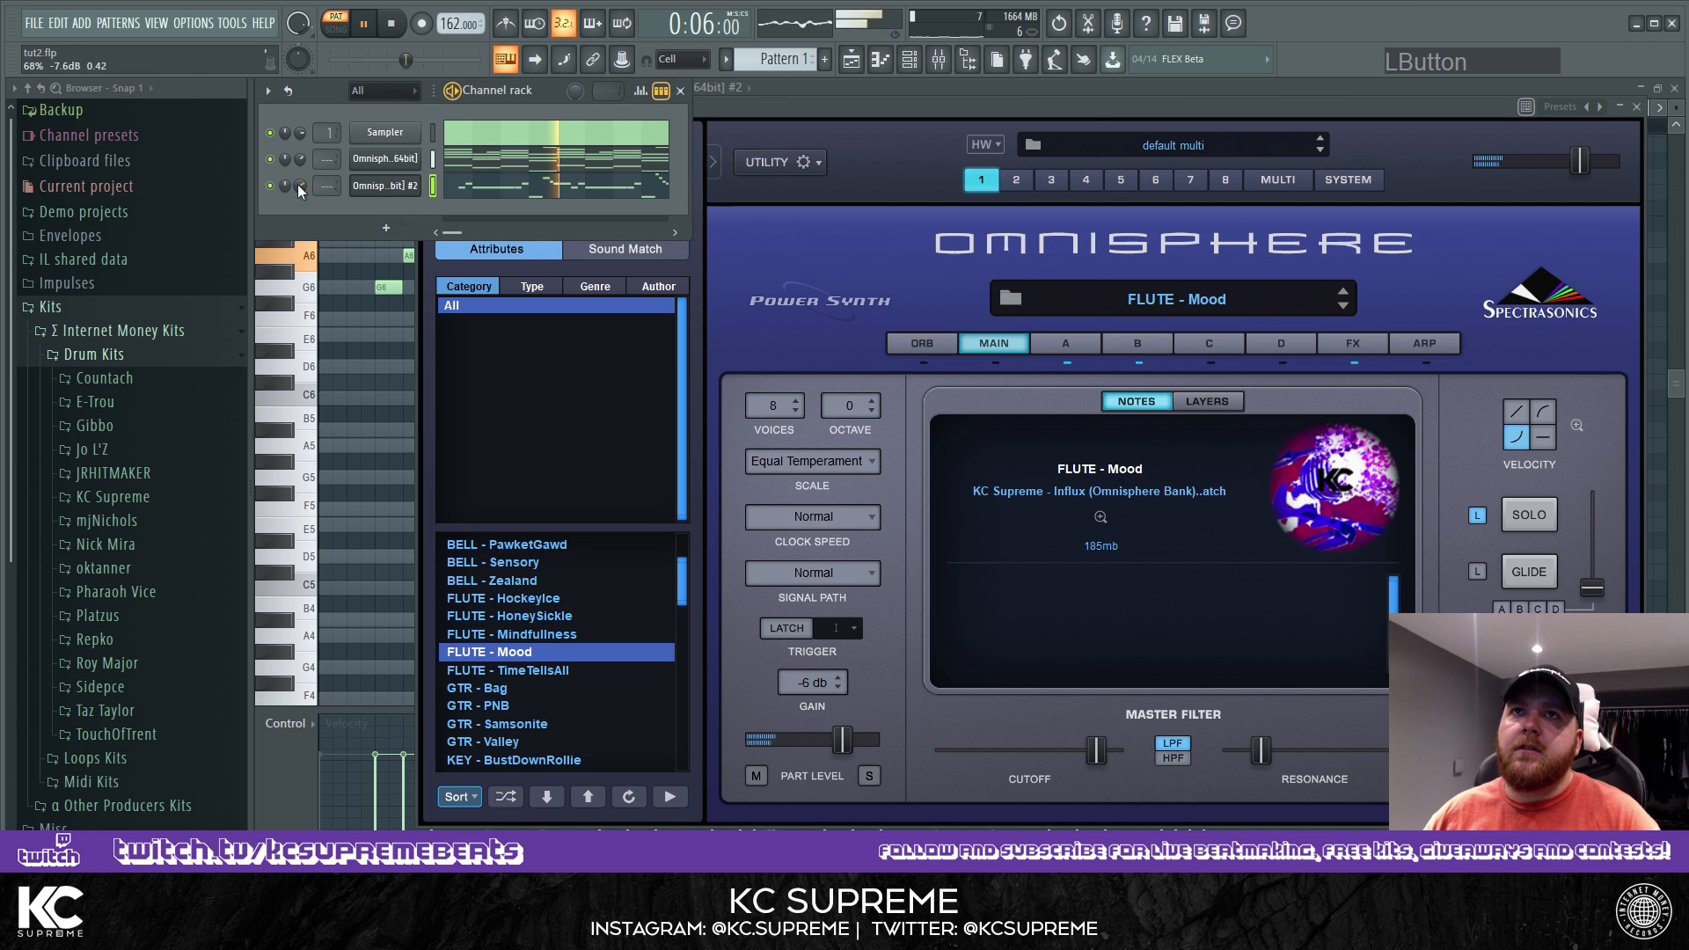
Try the whole melody one octave higher in the cloned channel's piano roll.
{"action": "left_click", "coordinate": [530, 191]}
{"action": "left_click", "coordinate": [530, 191]}
{"action": "key", "text": "ctrl+Up"}
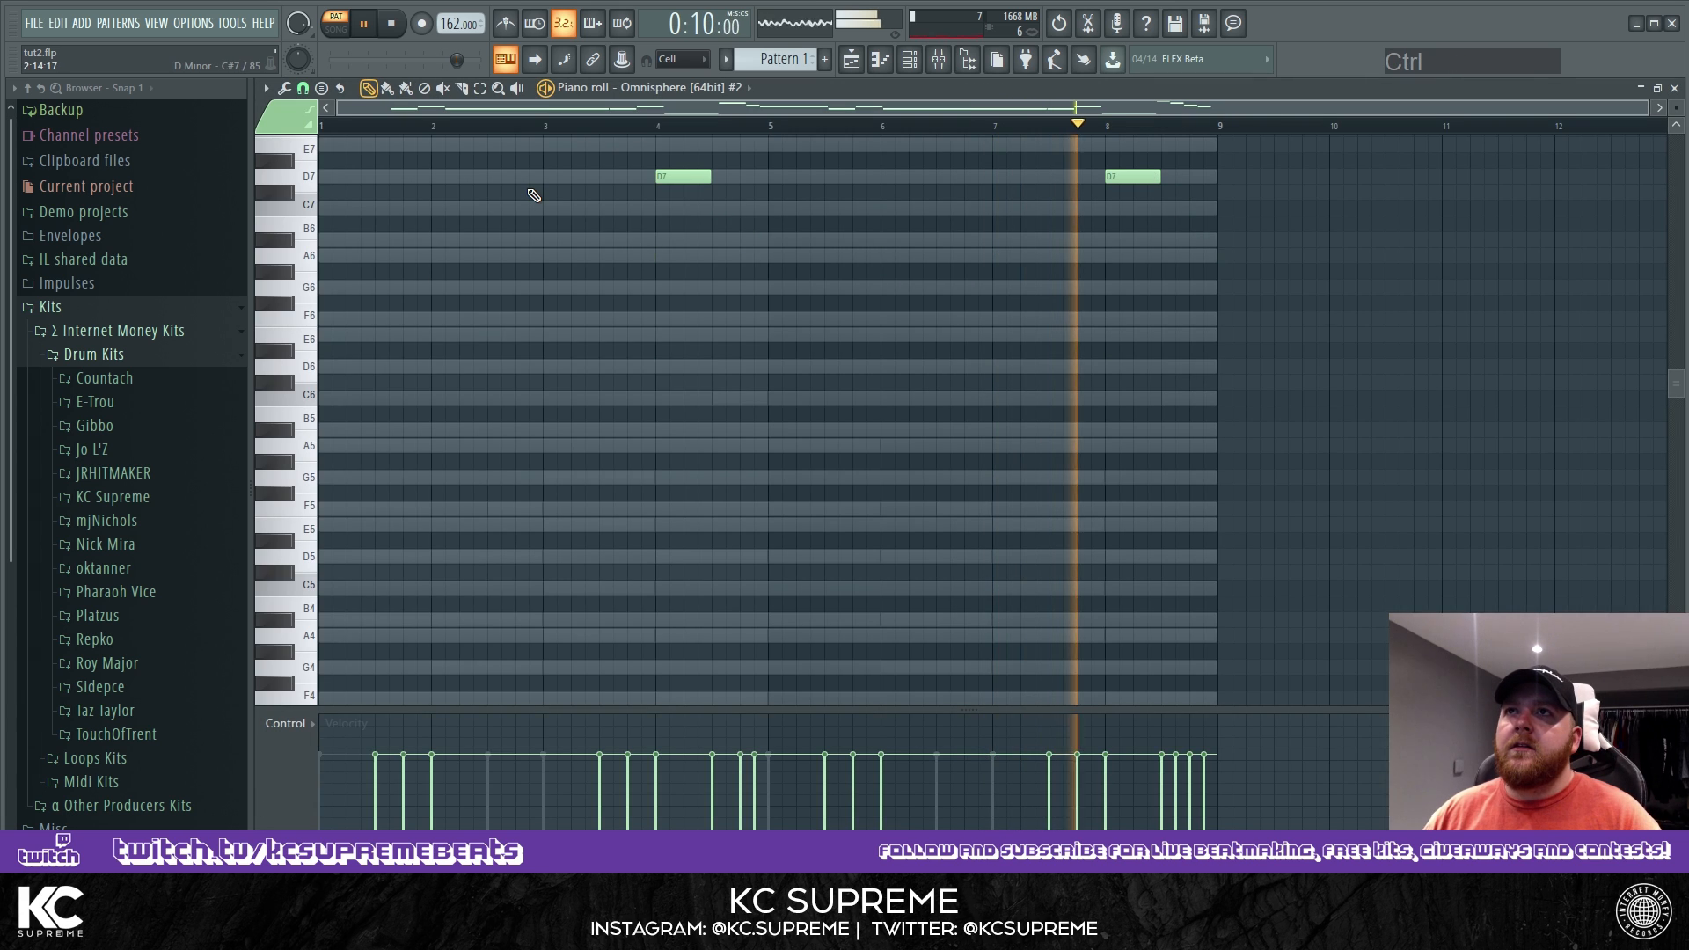
{"action": "key", "text": "ctrl+Down"}
Remove the short A#6 near the end of bar 8 and make the final A6 start in its place.
{"action": "left_click", "coordinate": [910, 59]}
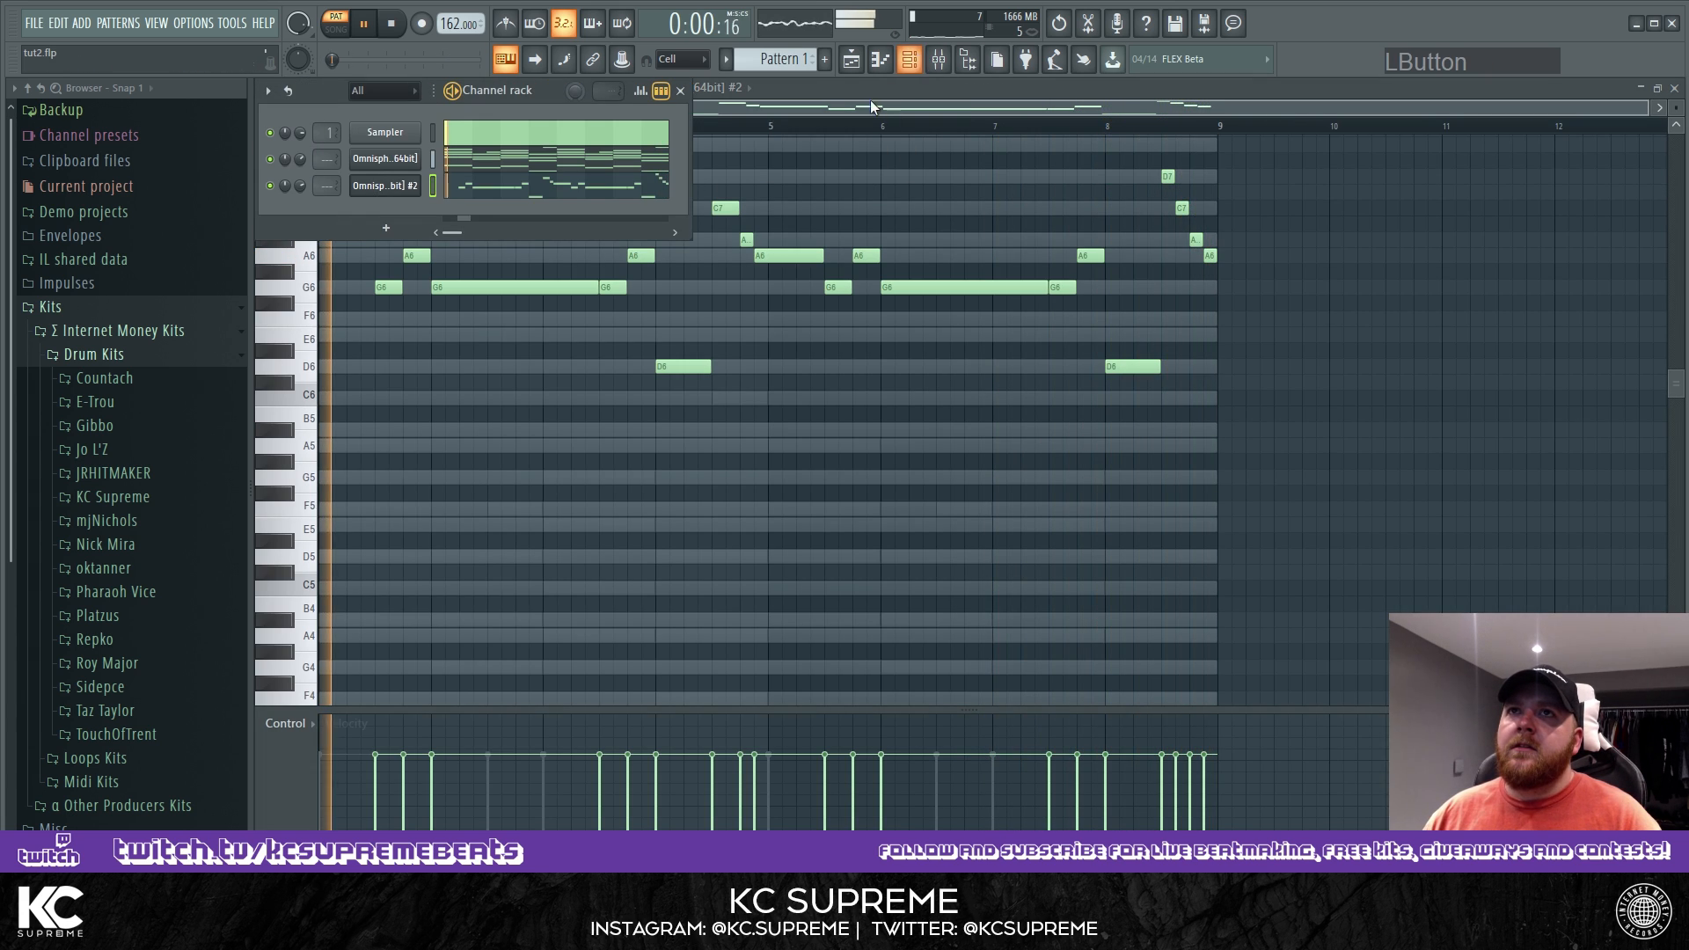
{"action": "left_click", "coordinate": [1167, 174]}
{"action": "key", "text": "space"}
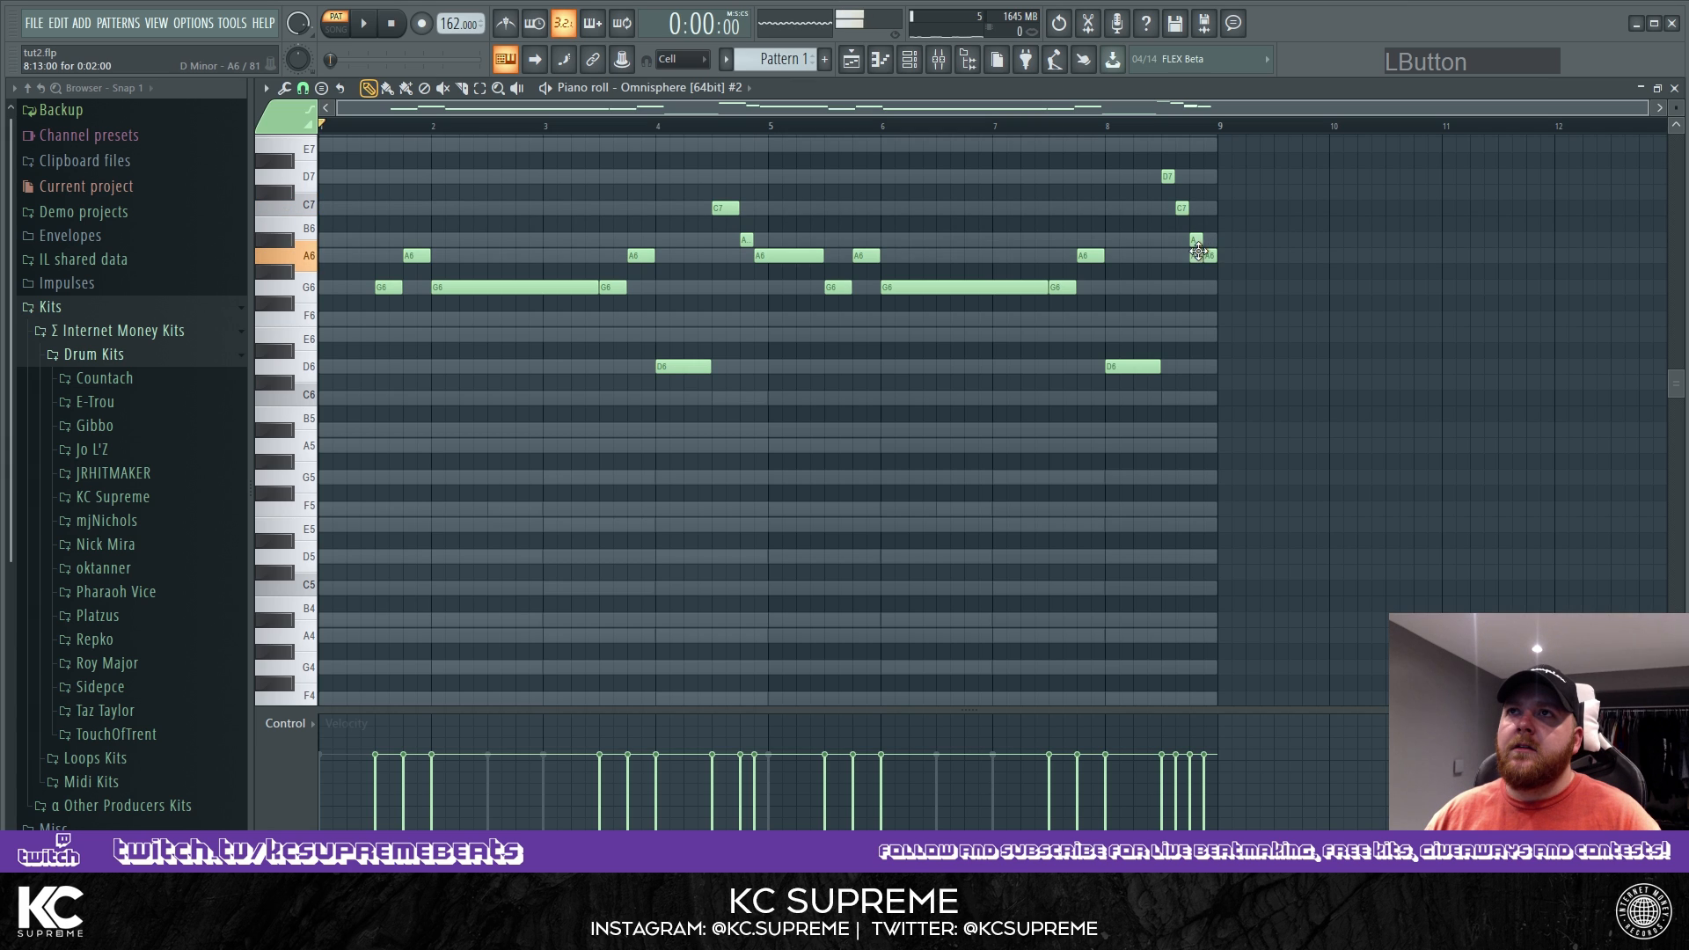
{"action": "key", "text": "space"}
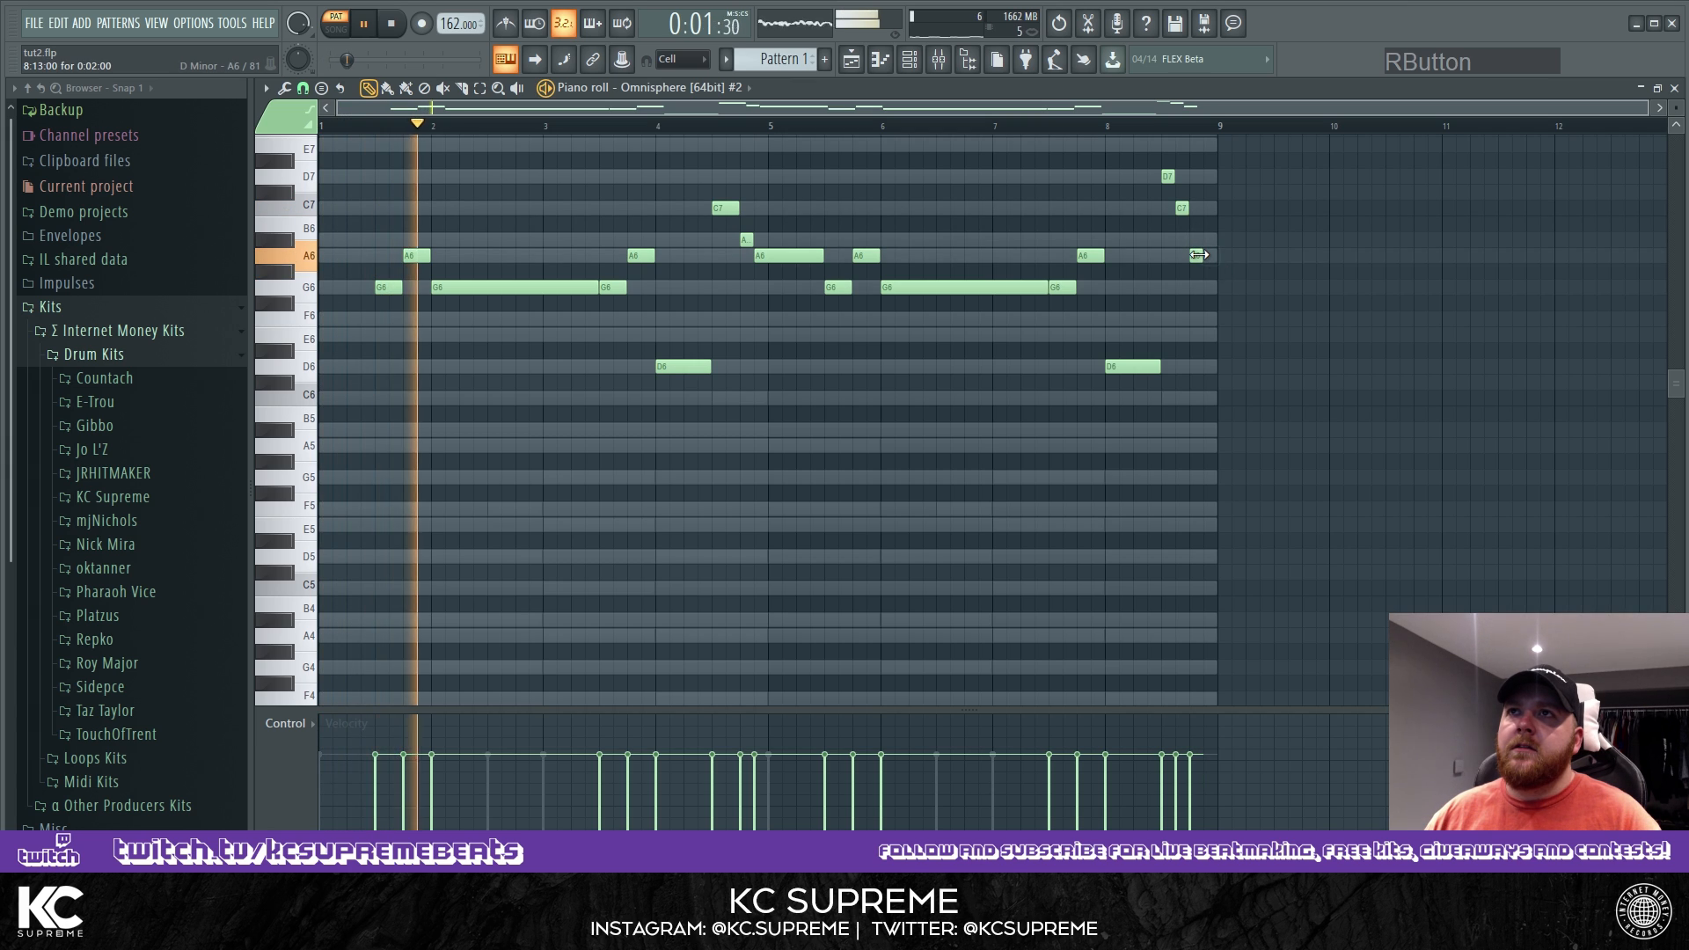
{"action": "key", "text": "space"}
Try the melody an octave up while auditioning the GTR - Bag and GTR - Samsonite patches on the cloned channel.
{"action": "key", "text": "ctrl+Up"}
{"action": "key", "text": "space"}
{"action": "left_click", "coordinate": [881, 64]}
{"action": "scroll", "coordinate": [876, 249], "scroll_direction": "up", "scroll_amount": 2}
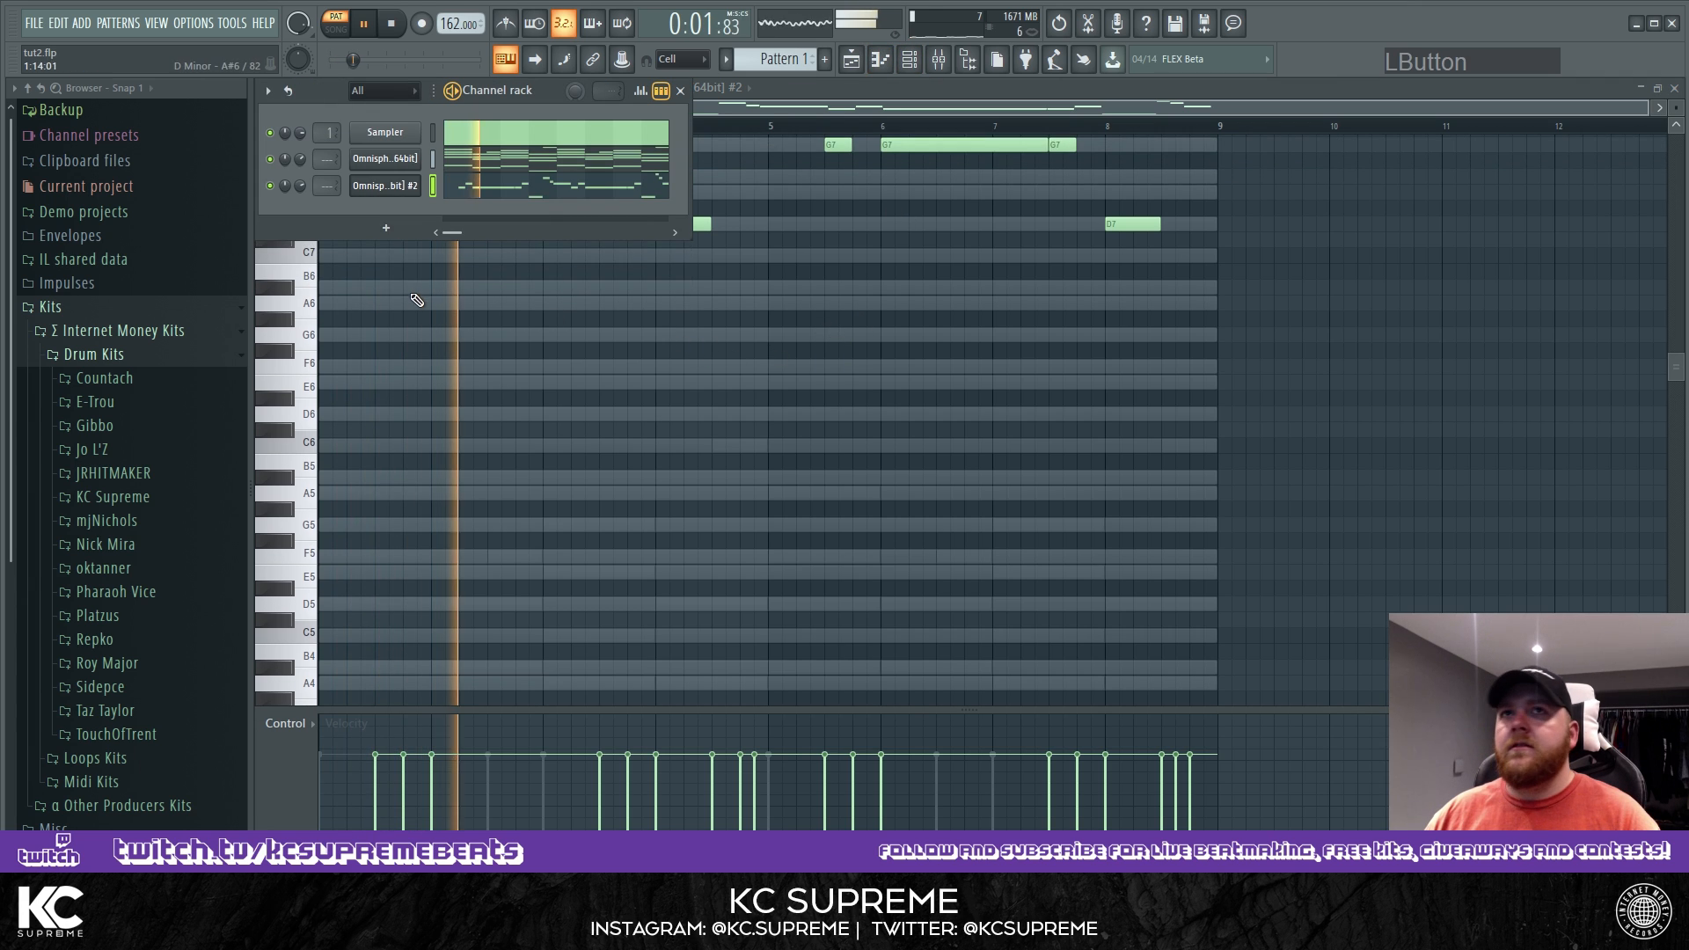
{"action": "left_click", "coordinate": [386, 186]}
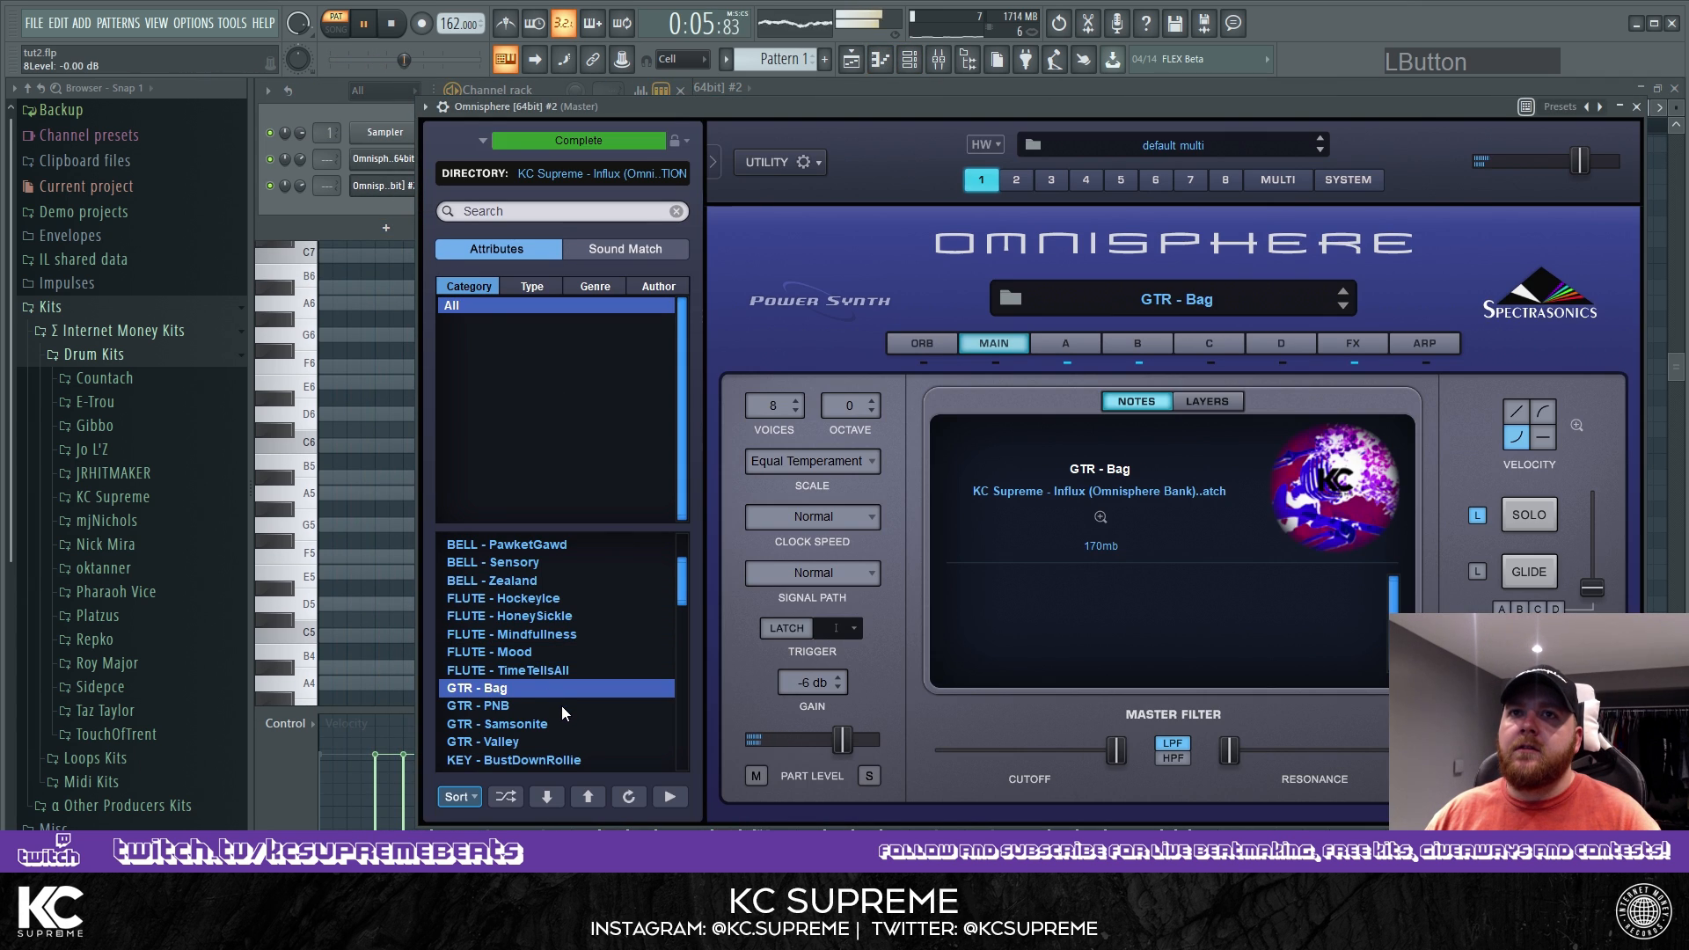
{"action": "left_click", "coordinate": [527, 723]}
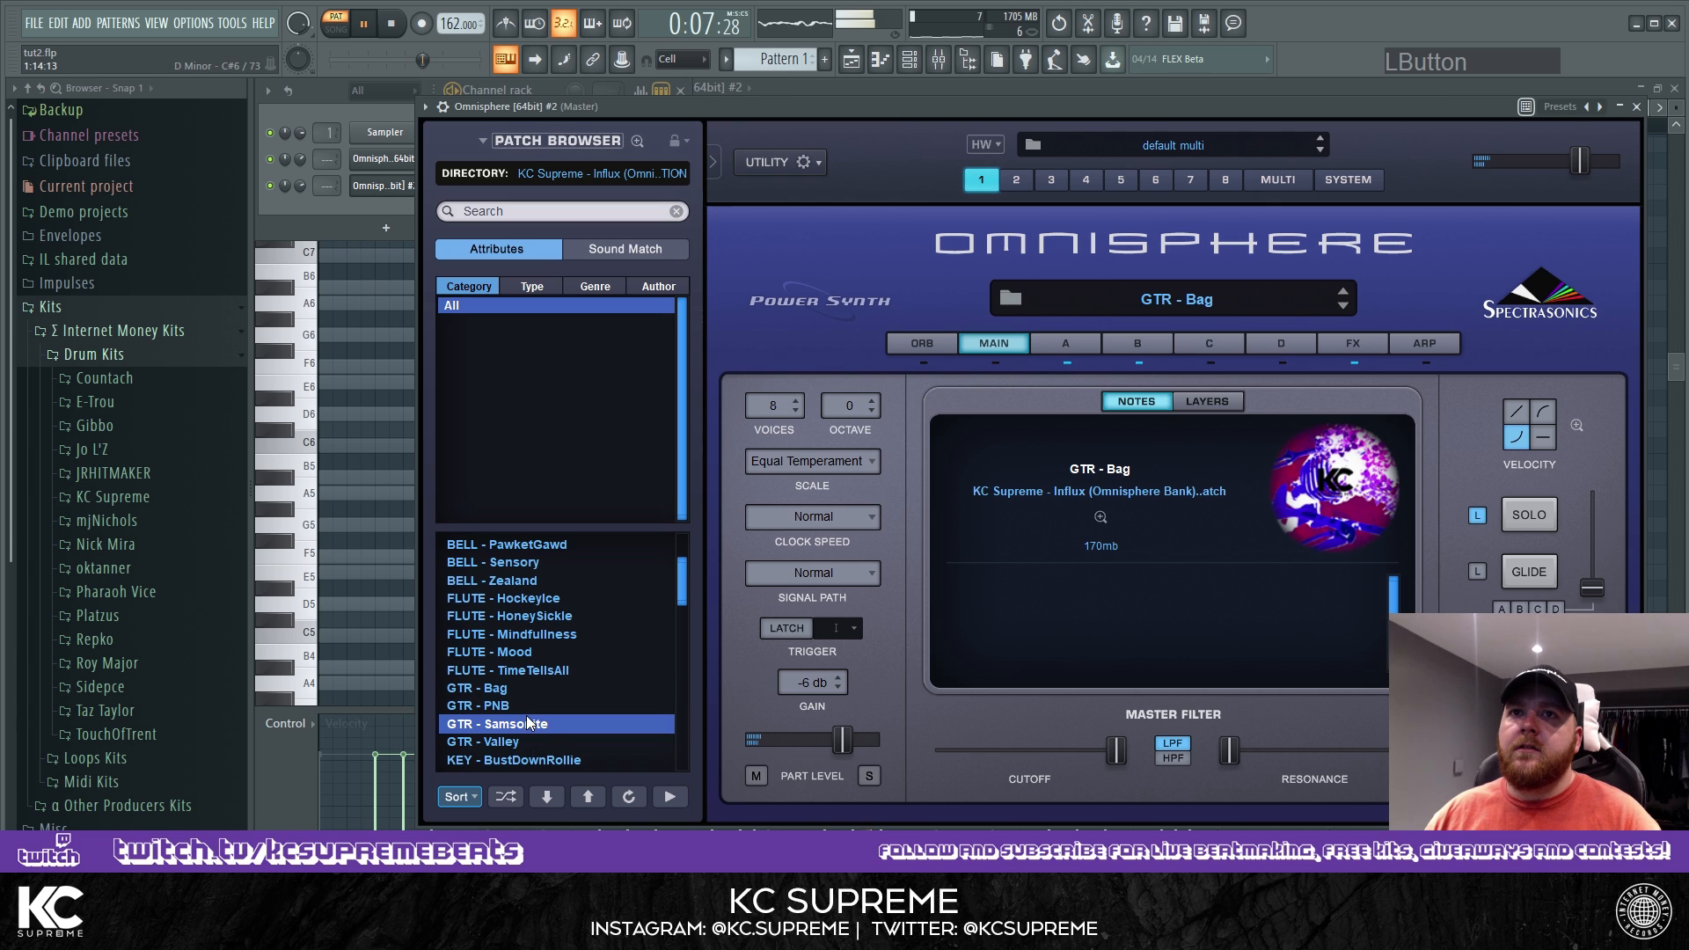
{"action": "left_click", "coordinate": [299, 187]}
{"action": "left_click", "coordinate": [525, 191]}
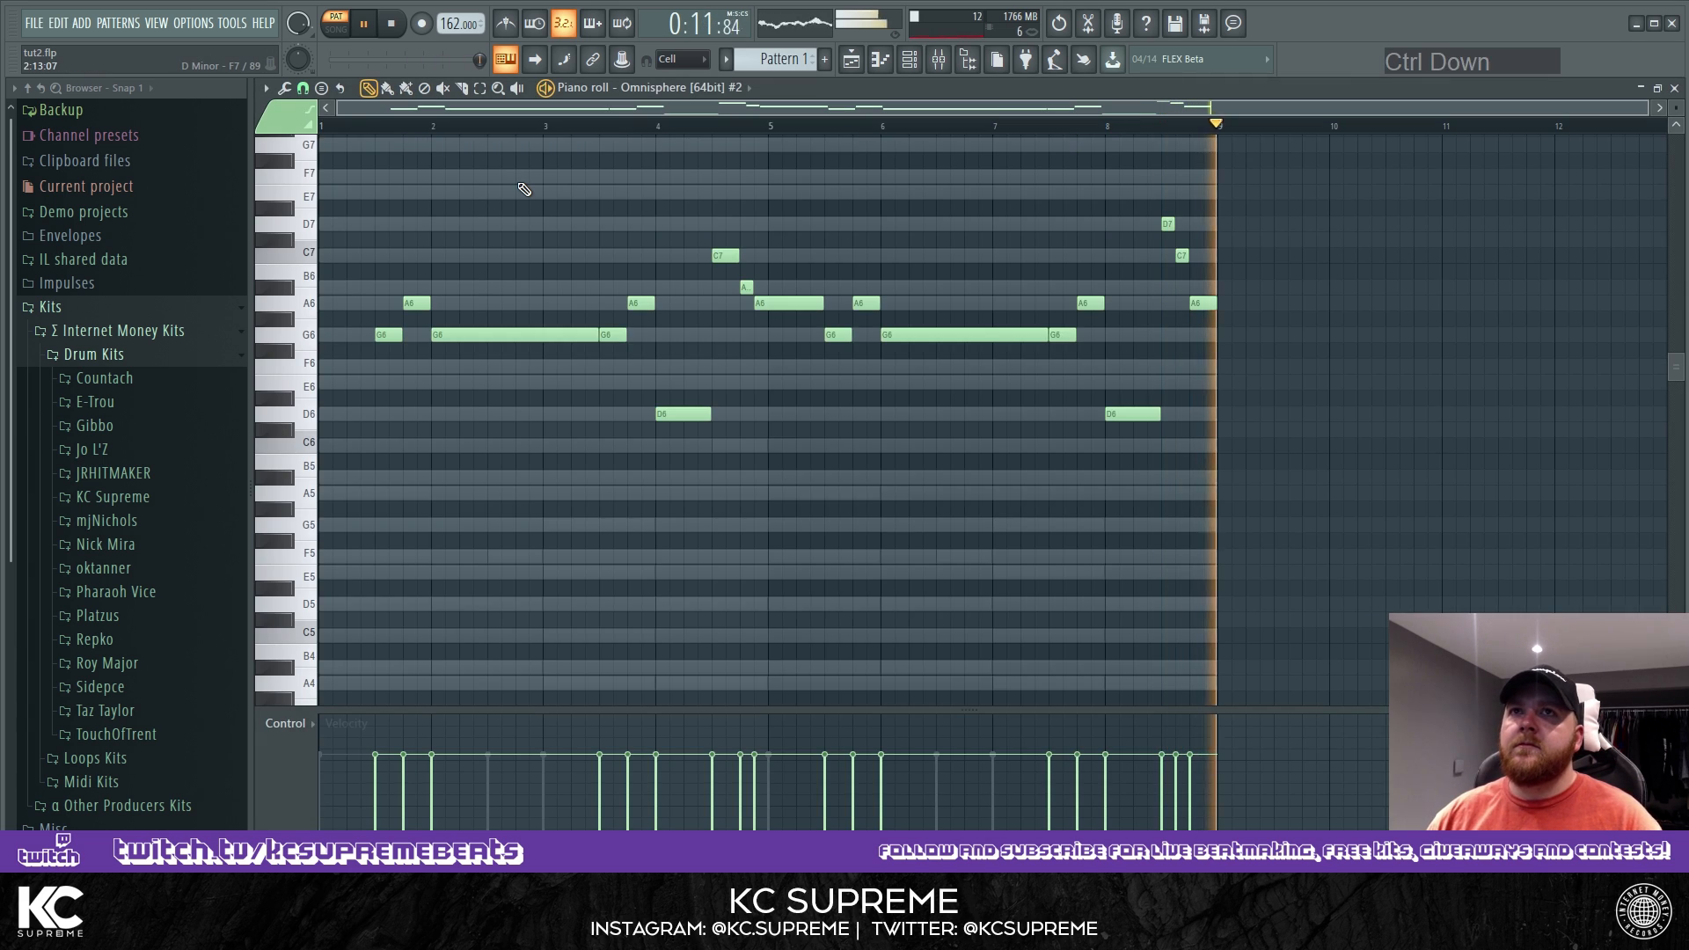
Load the GTR - PNB patch on the cloned Omnisphere channel and listen to it with the loop.
{"action": "left_click", "coordinate": [910, 62]}
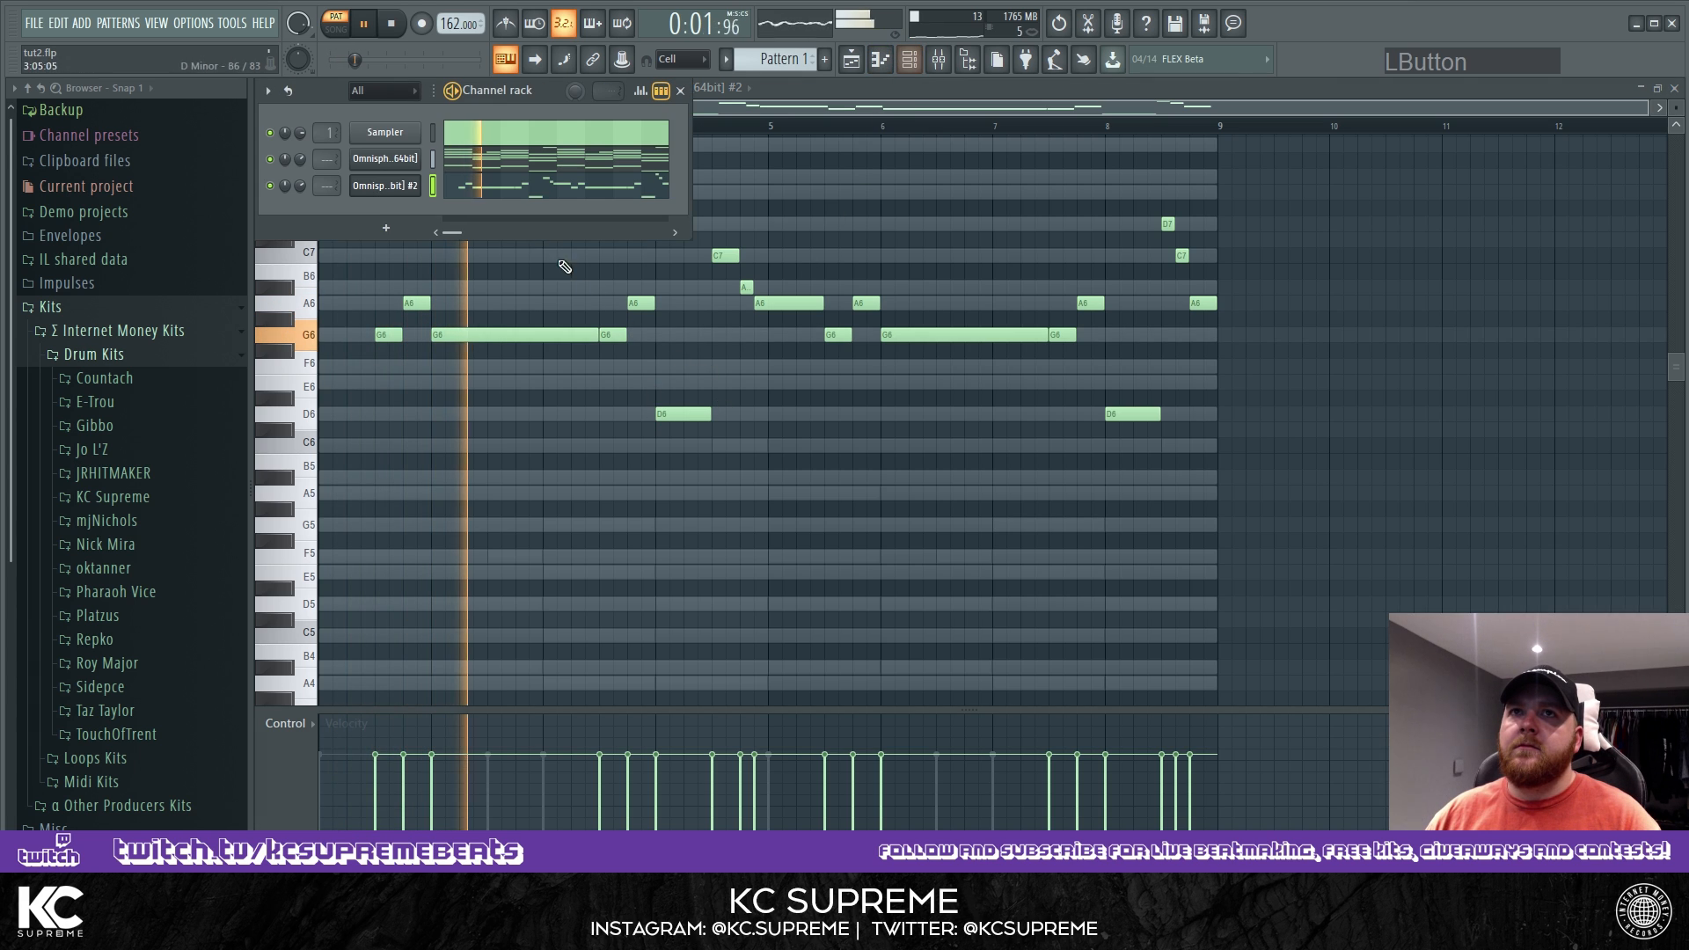
{"action": "left_click", "coordinate": [388, 188]}
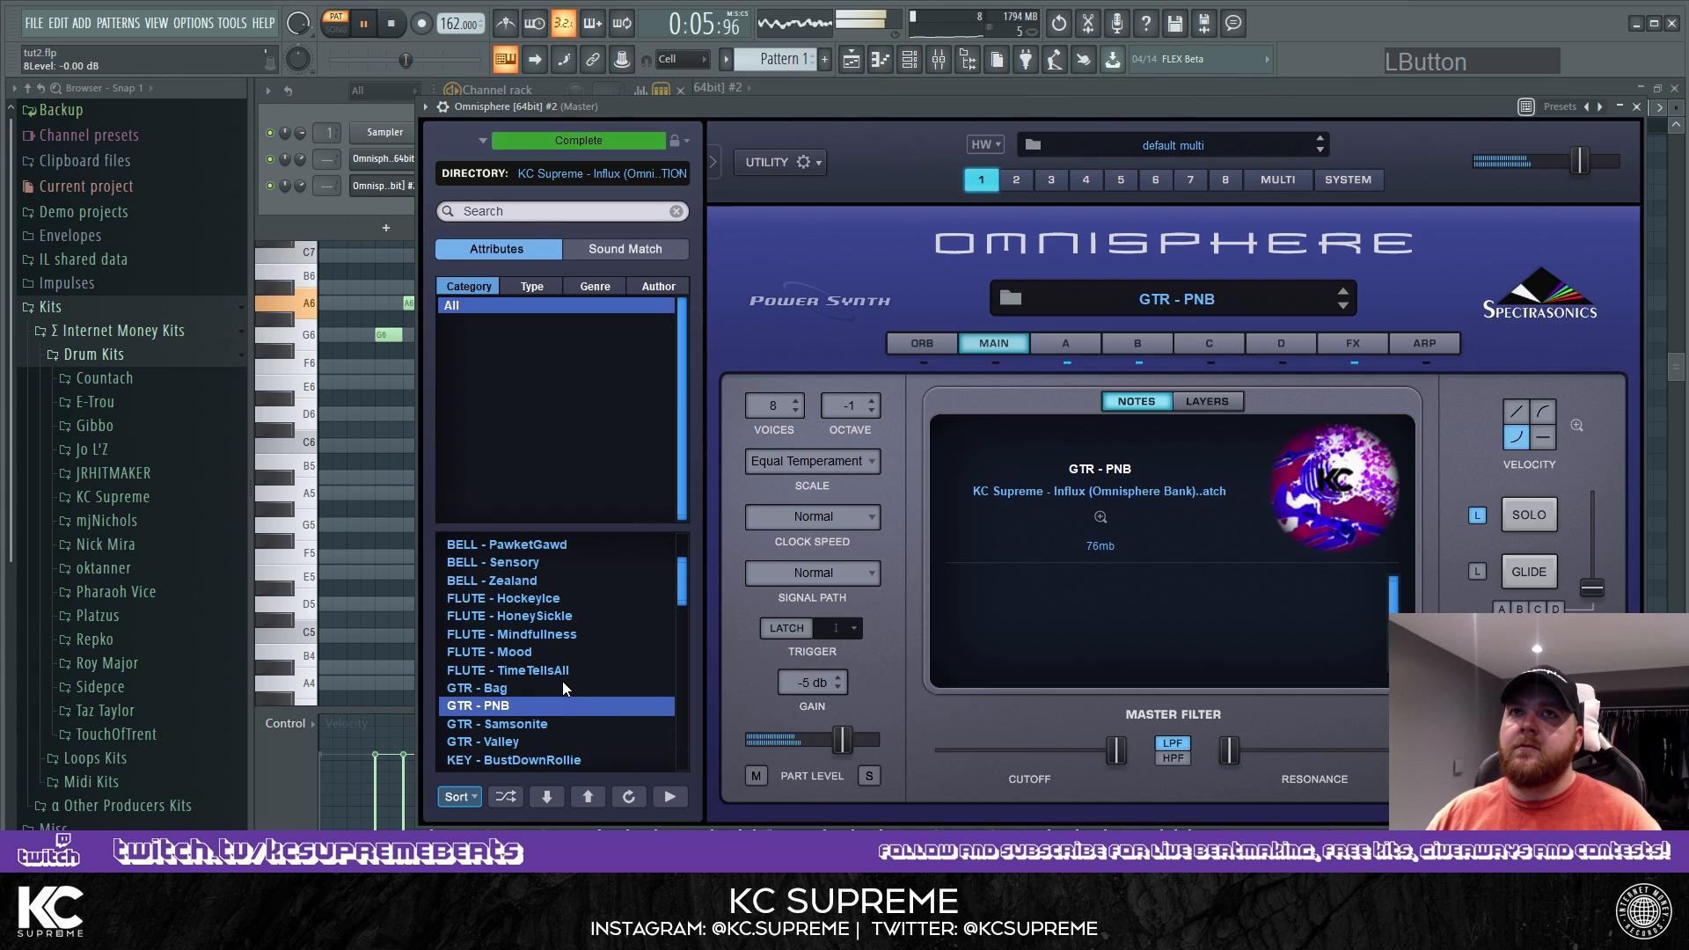
{"action": "left_click", "coordinate": [306, 209]}
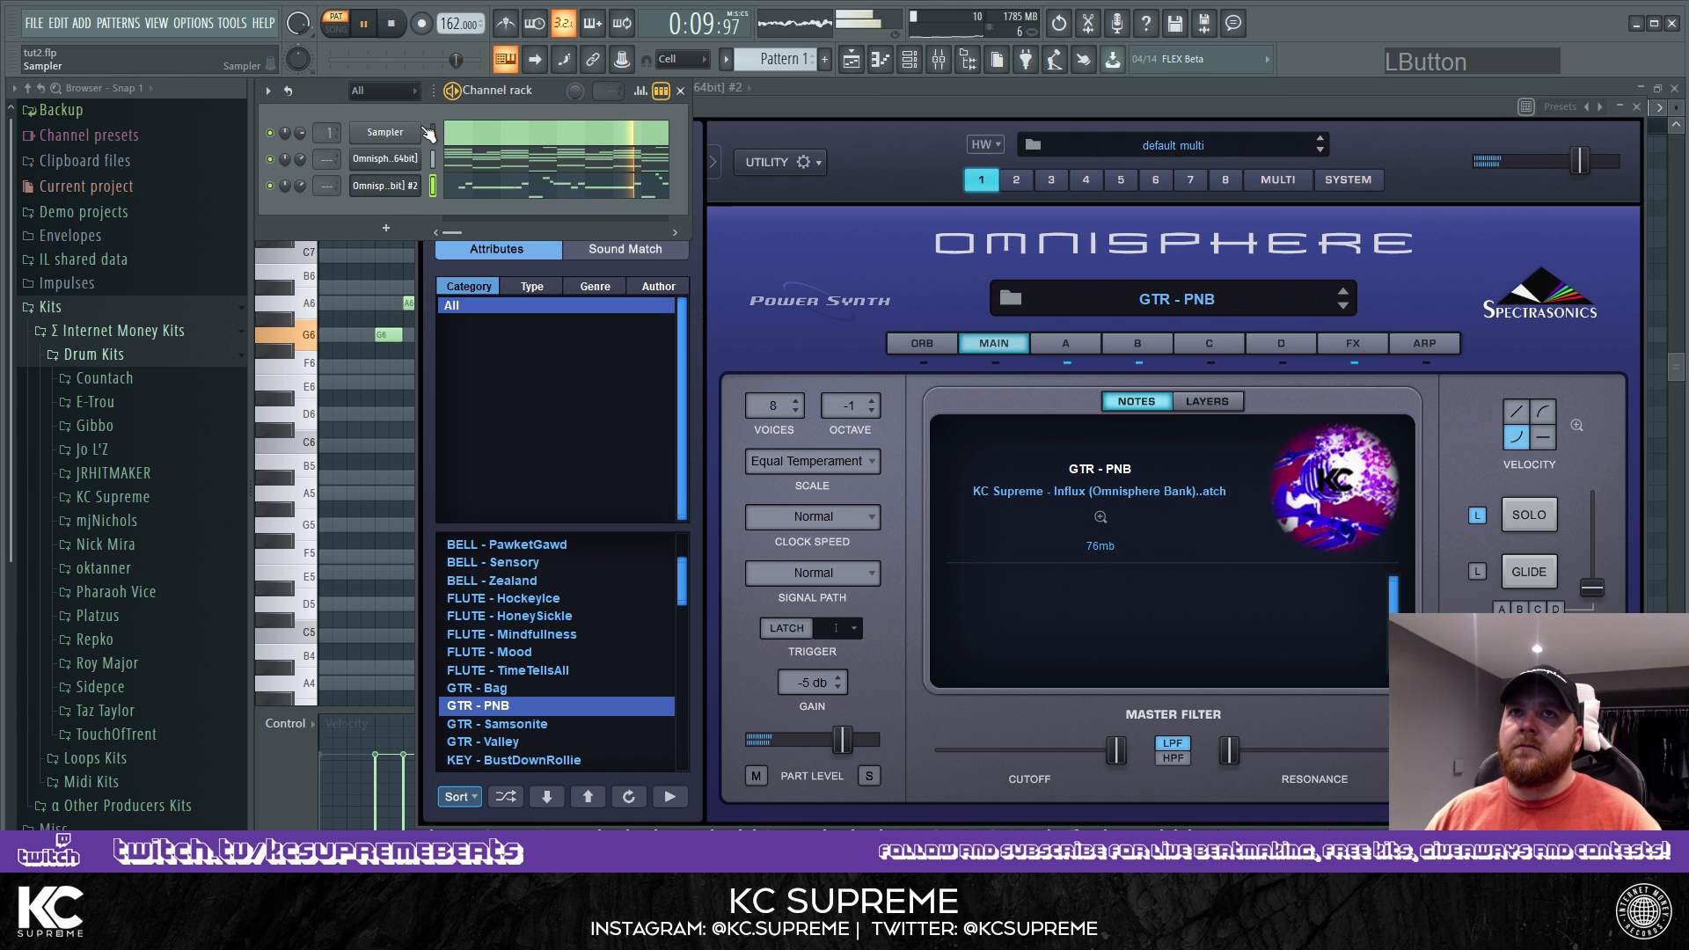
Cut the notes from the Sampler channel and transpose all the Omnisphere pad chords down three semitones.
{"action": "left_click", "coordinate": [424, 130]}
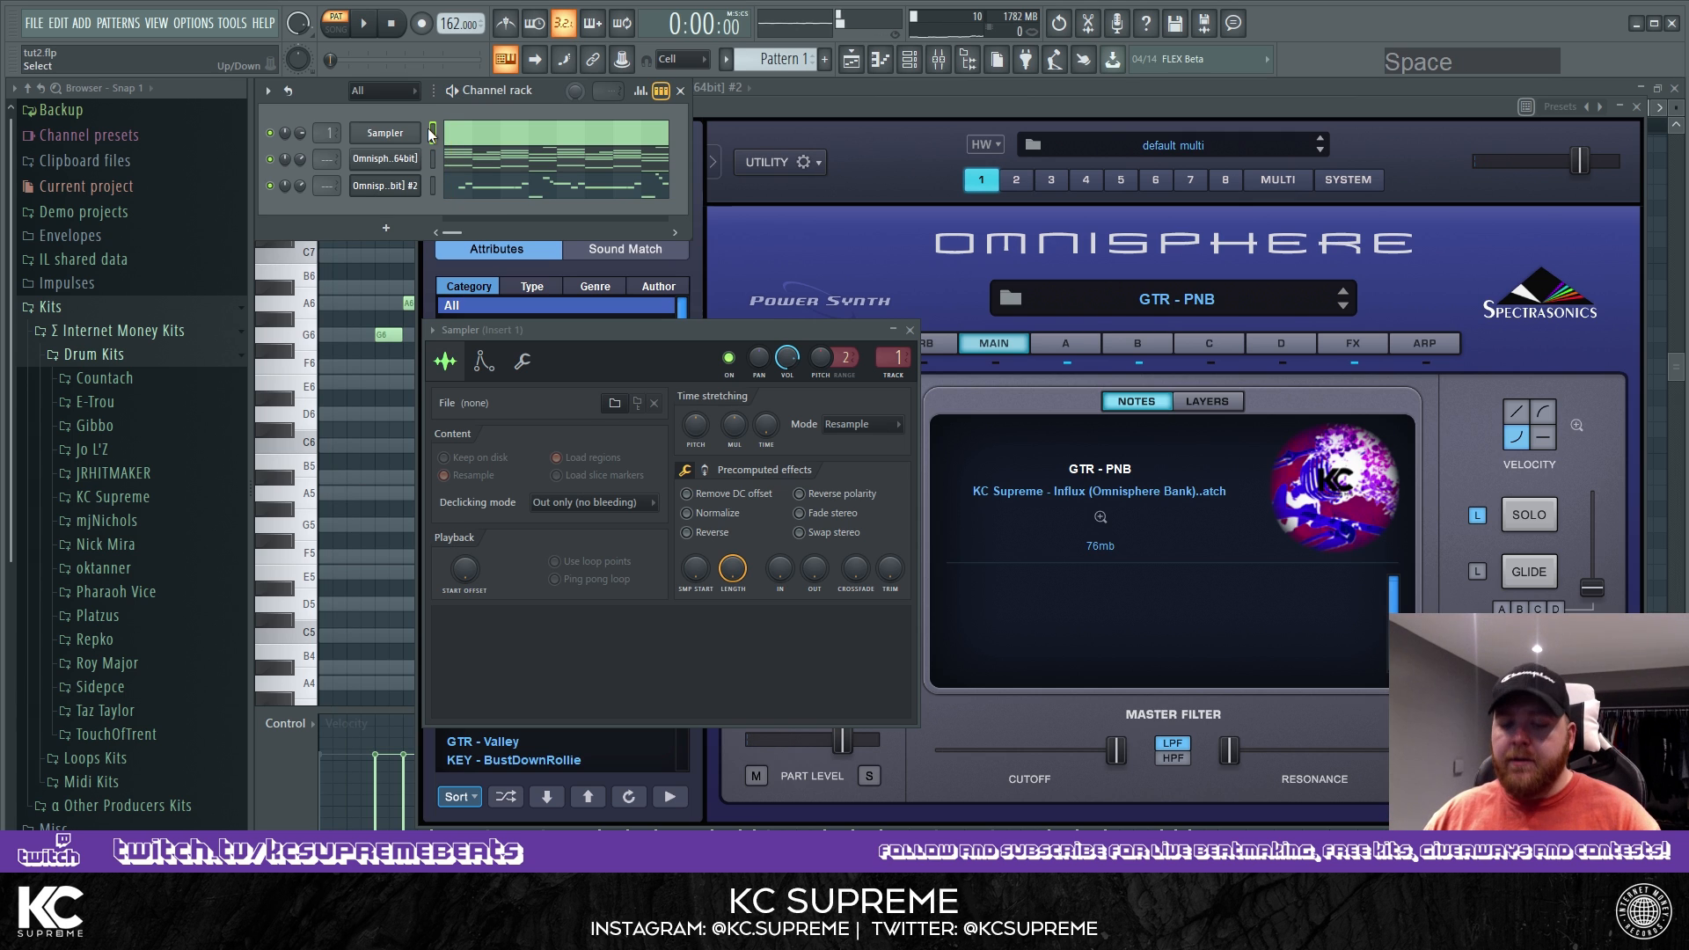
{"action": "key", "text": "ctrl+x"}
{"action": "left_click", "coordinate": [491, 165]}
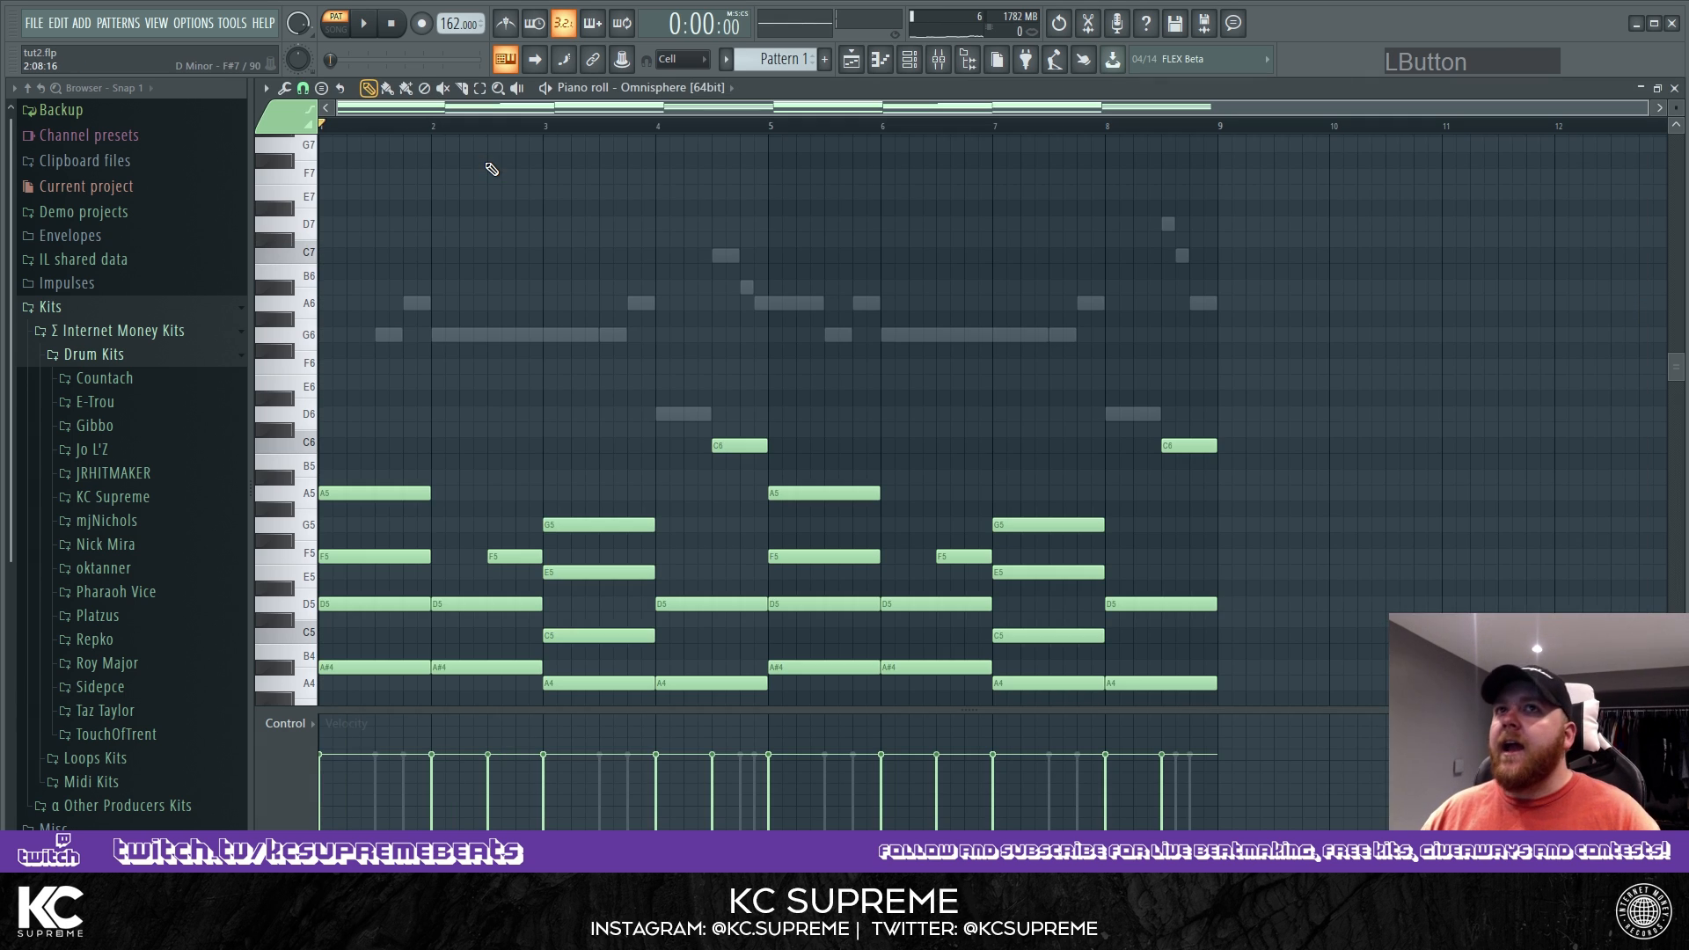
{"action": "scroll", "coordinate": [641, 497], "scroll_direction": "down", "scroll_amount": 6}
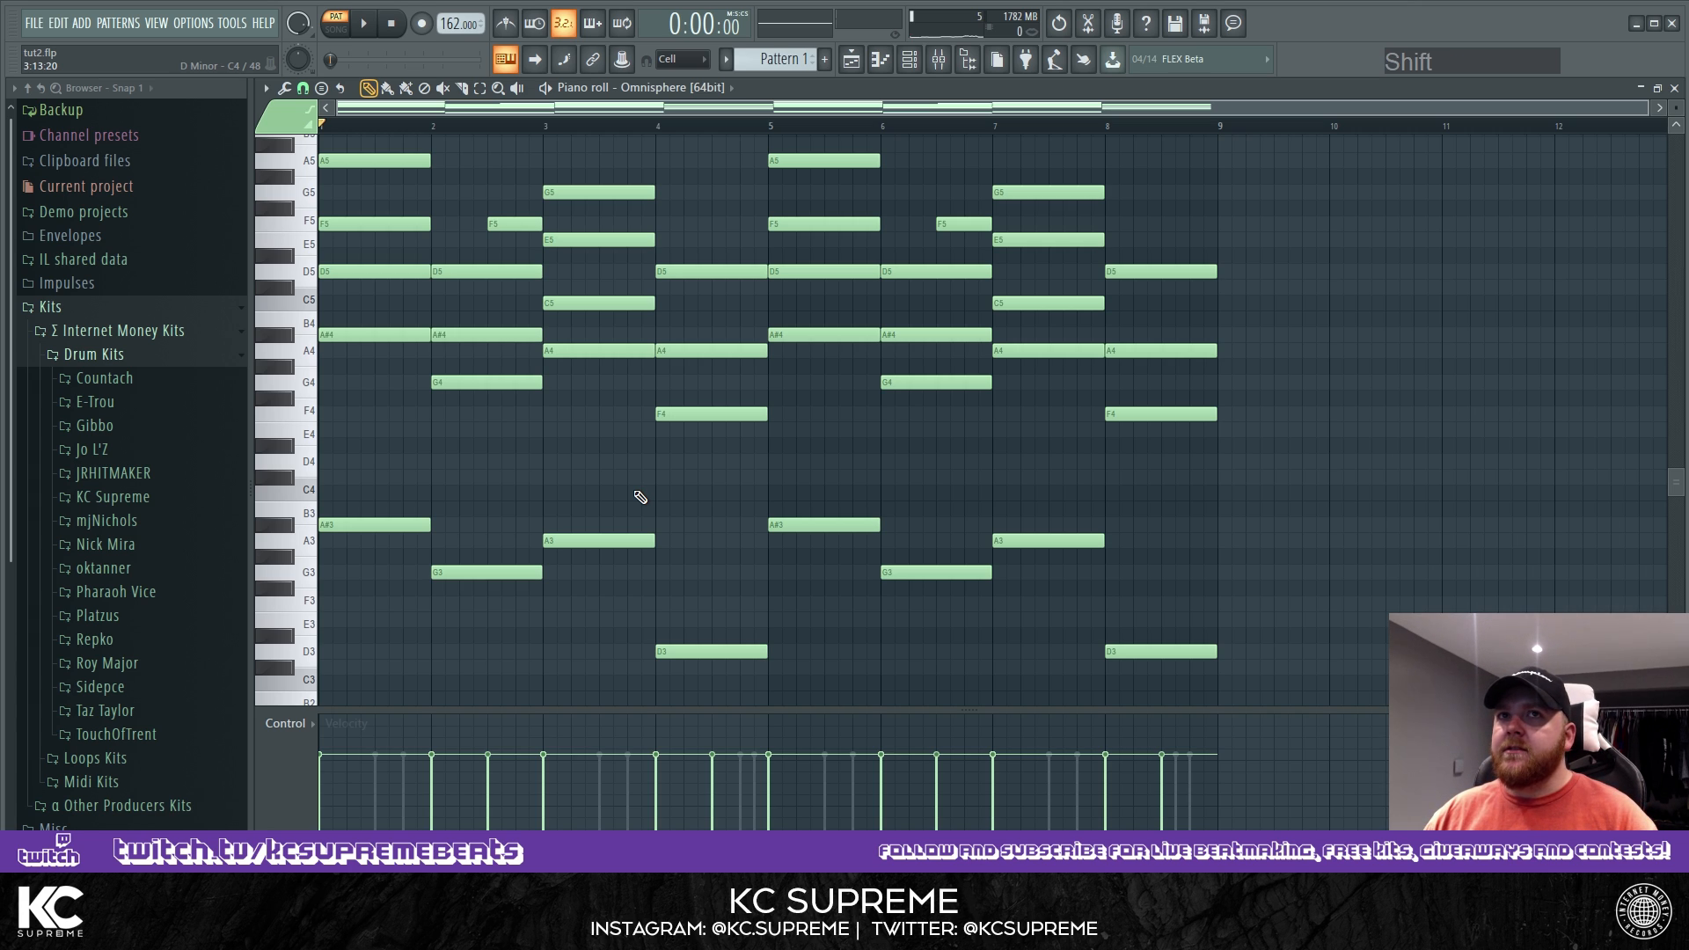
{"action": "key", "text": "shift+Down"}
{"action": "key", "text": "shift+Down"}
{"action": "key", "text": "shift+Down"}
Transpose the cloned channel's melody down three semitones to match the pad chords and play the loop.
{"action": "left_click", "coordinate": [911, 61]}
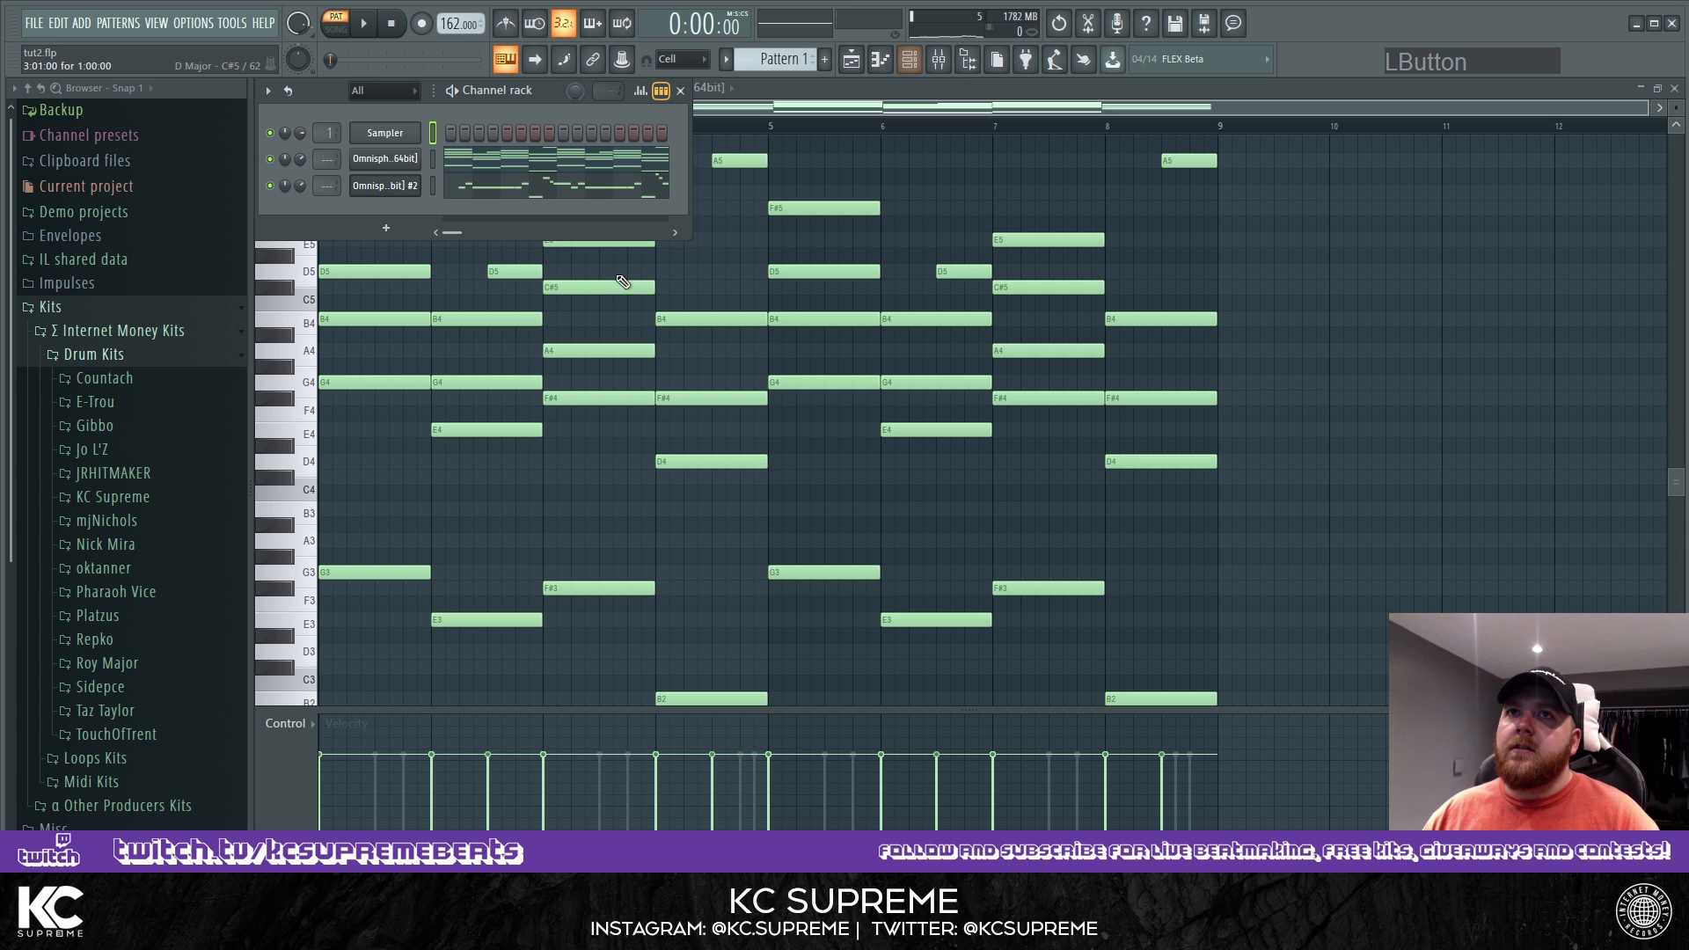
{"action": "left_click", "coordinate": [488, 192]}
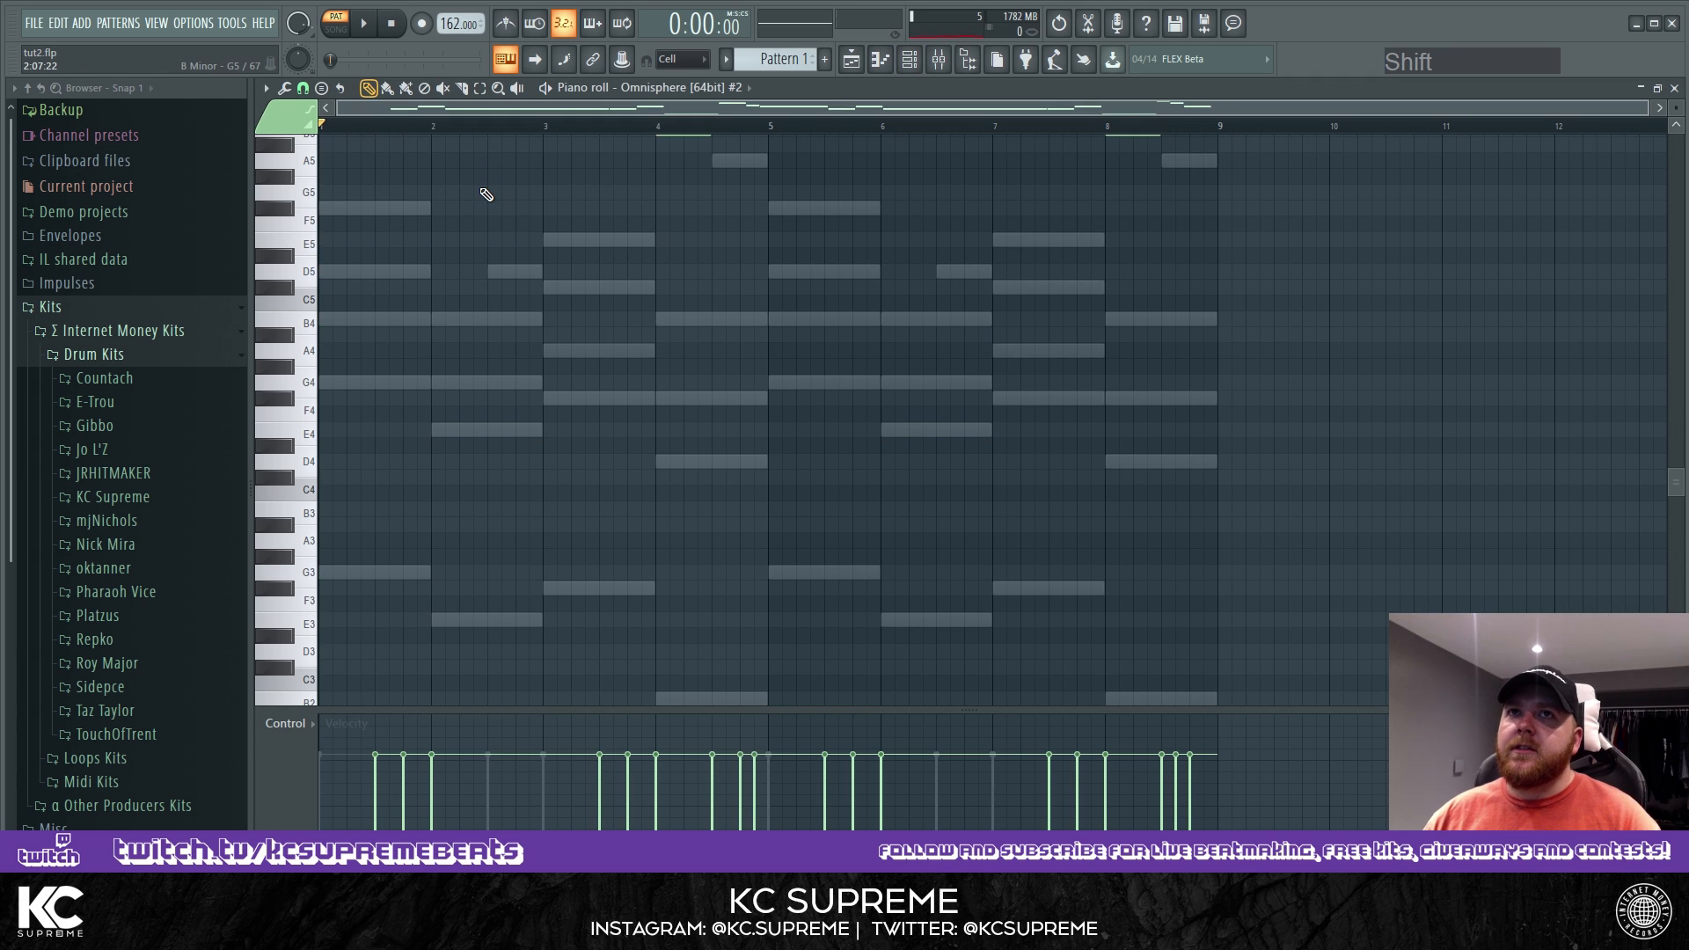
{"action": "scroll", "coordinate": [937, 398], "scroll_direction": "up", "scroll_amount": 4}
{"action": "left_click", "coordinate": [922, 59]}
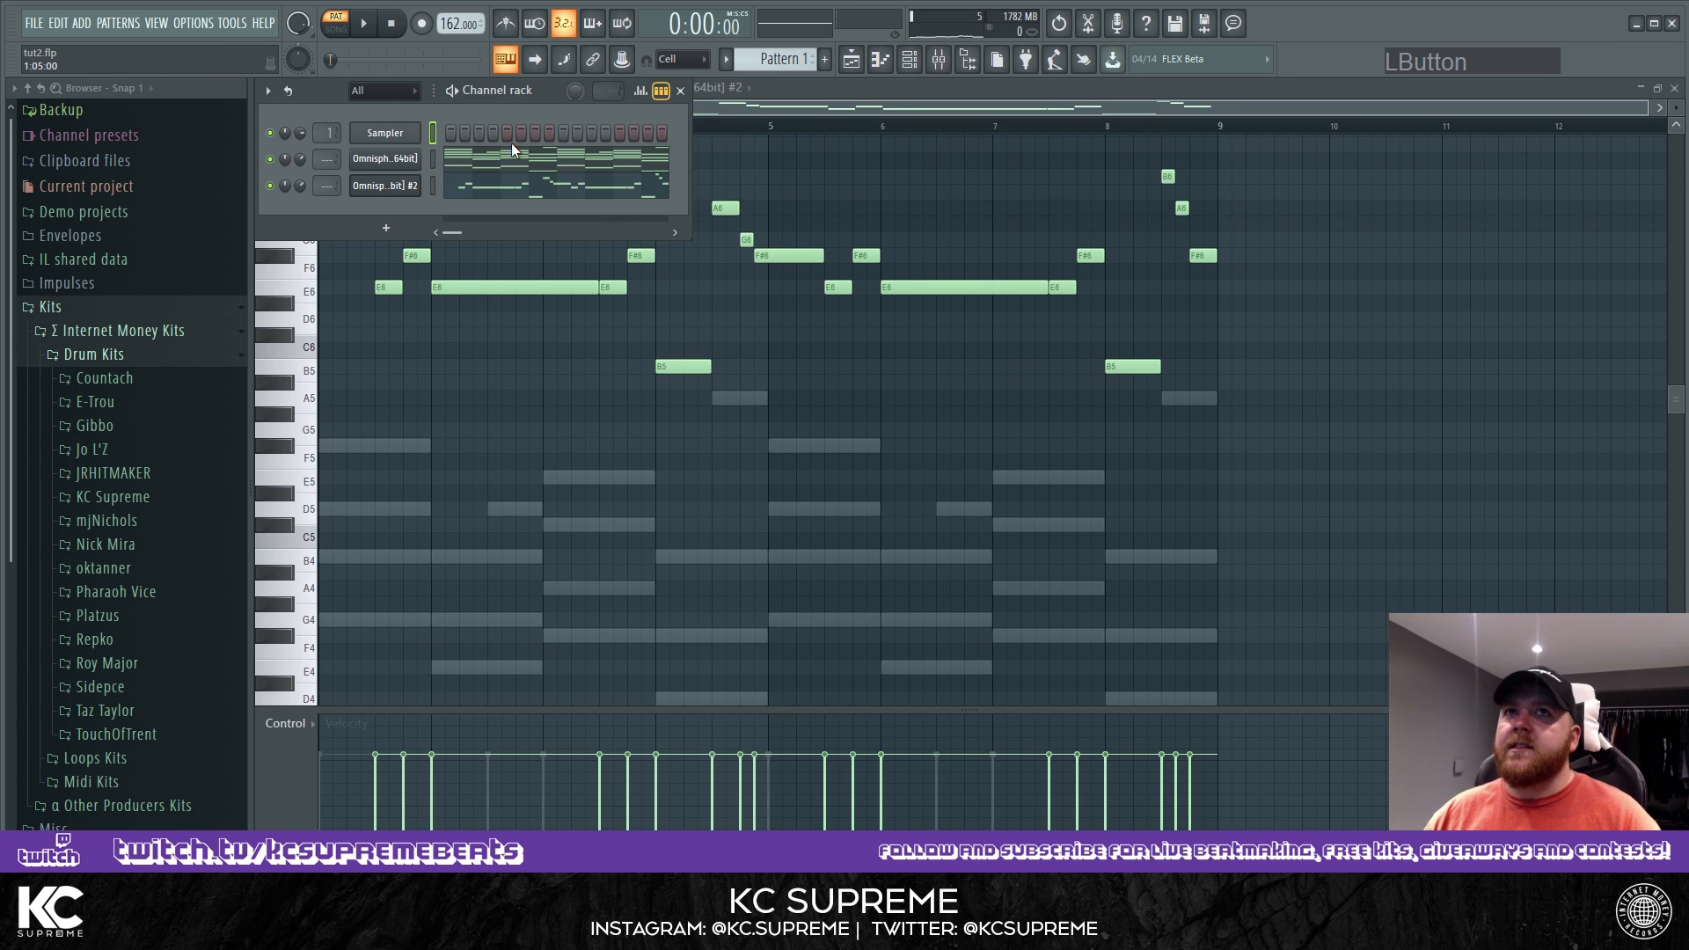
{"action": "key", "text": "space"}
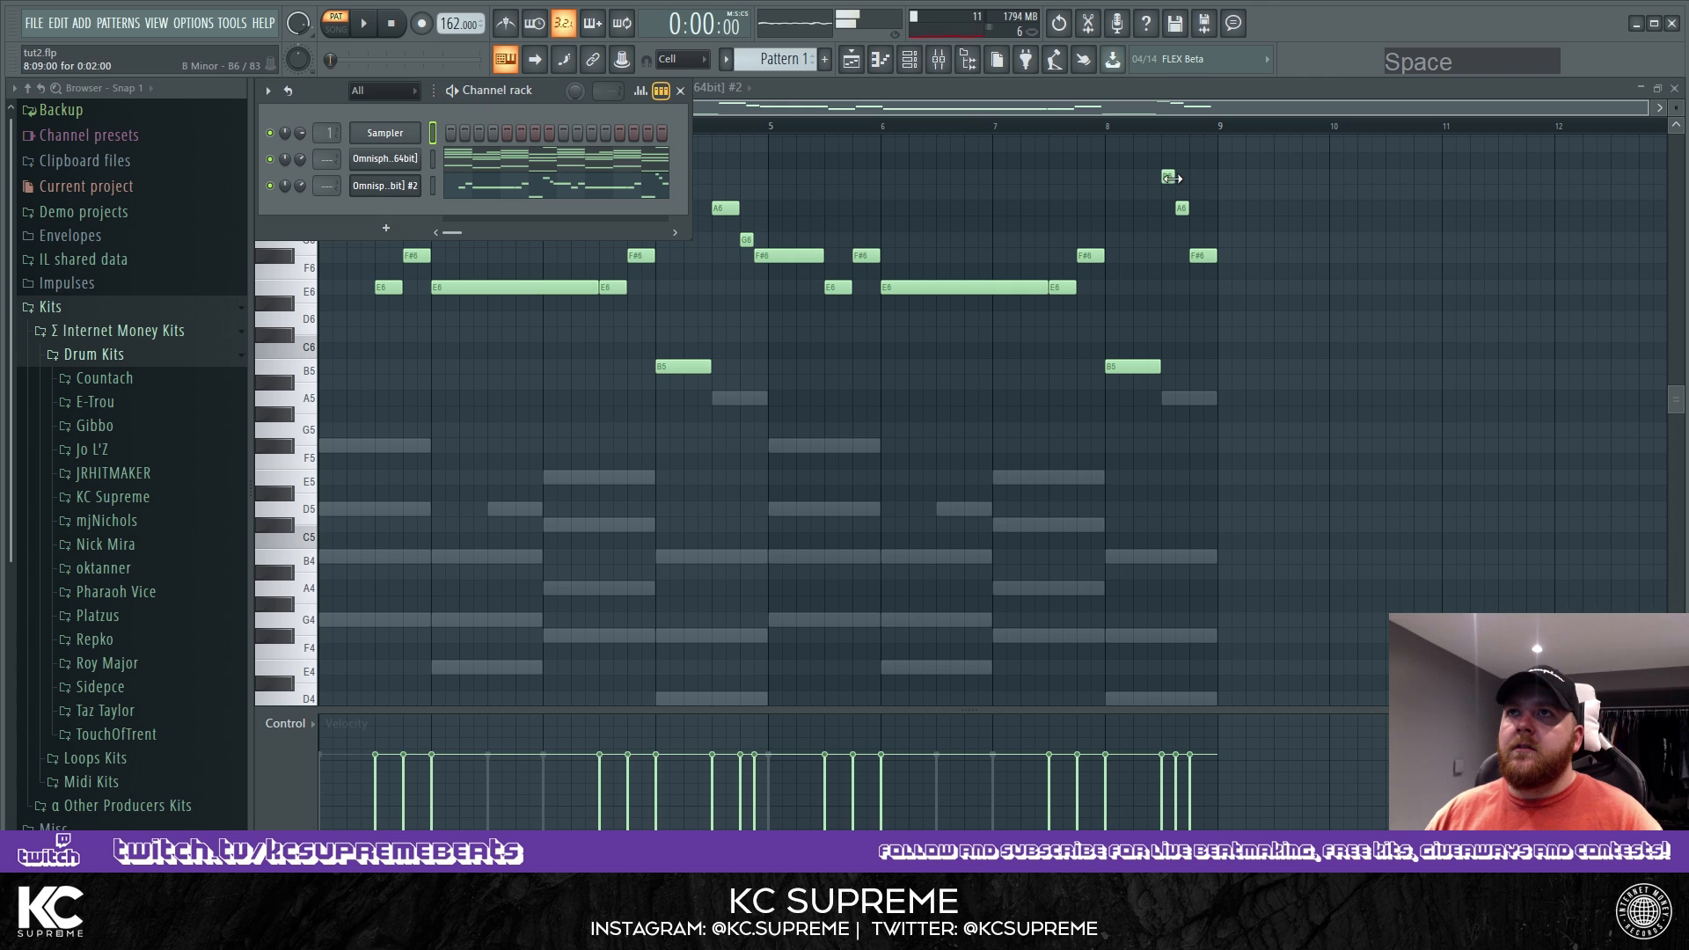
Lengthen the short A6 near the end of bar 8 and shift the closing F#6 later, listening from mid-bar.
{"action": "left_click", "coordinate": [1183, 209]}
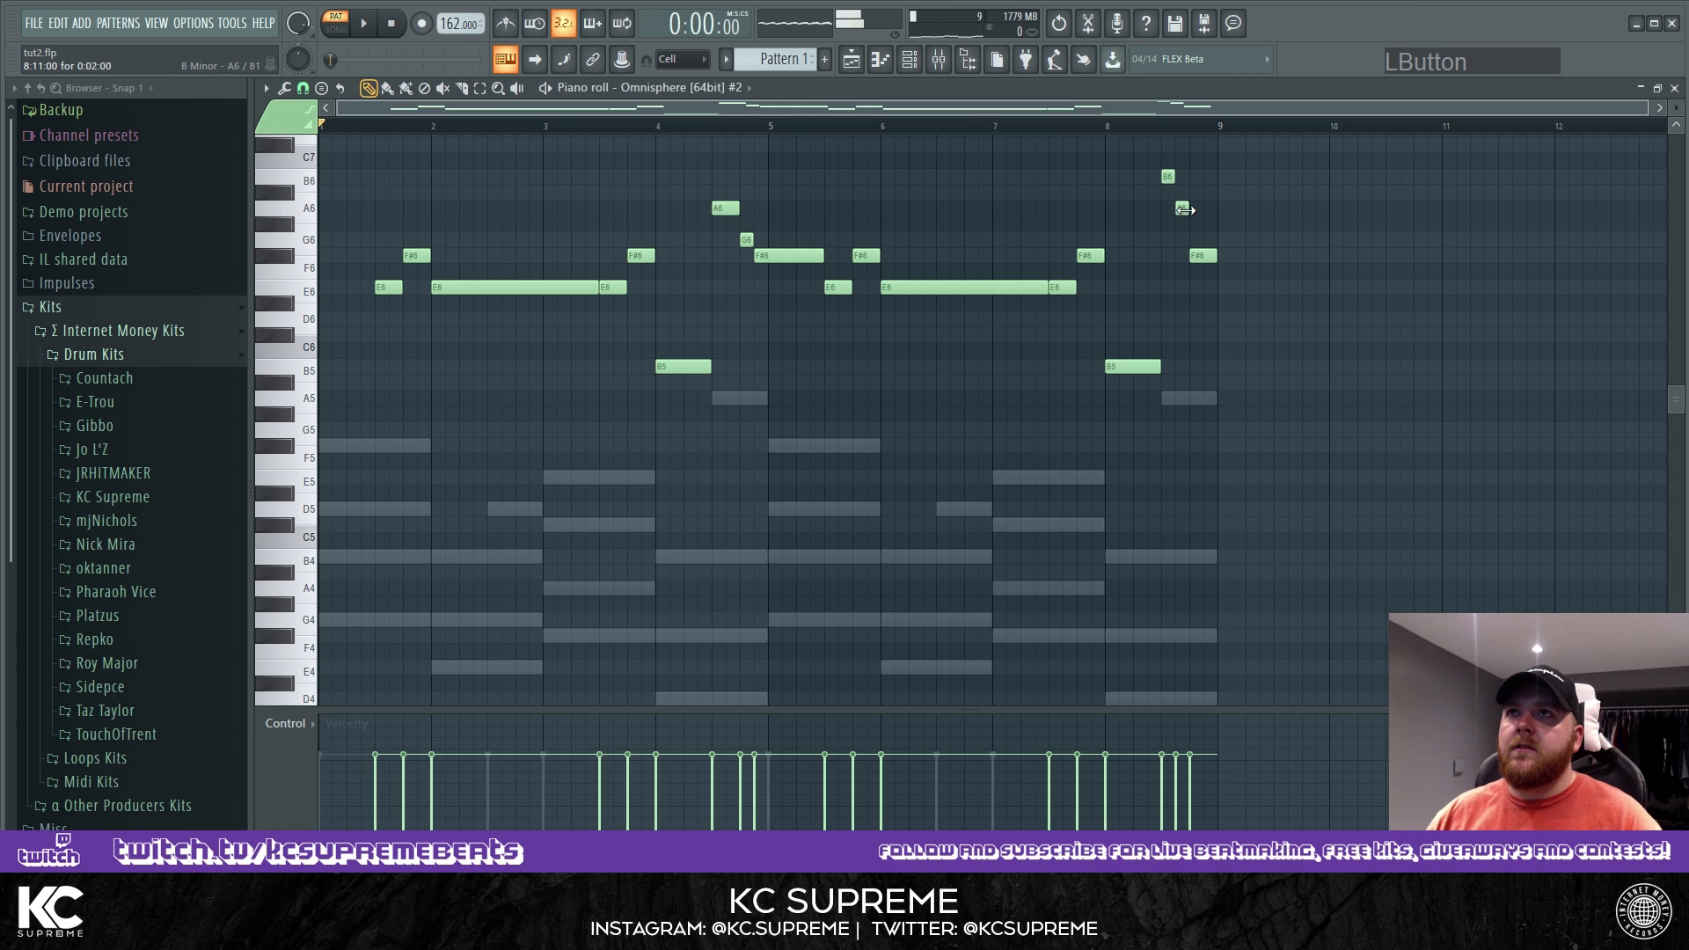
{"action": "left_click", "coordinate": [1207, 253]}
{"action": "key", "text": "space"}
{"action": "left_click", "coordinate": [1164, 126]}
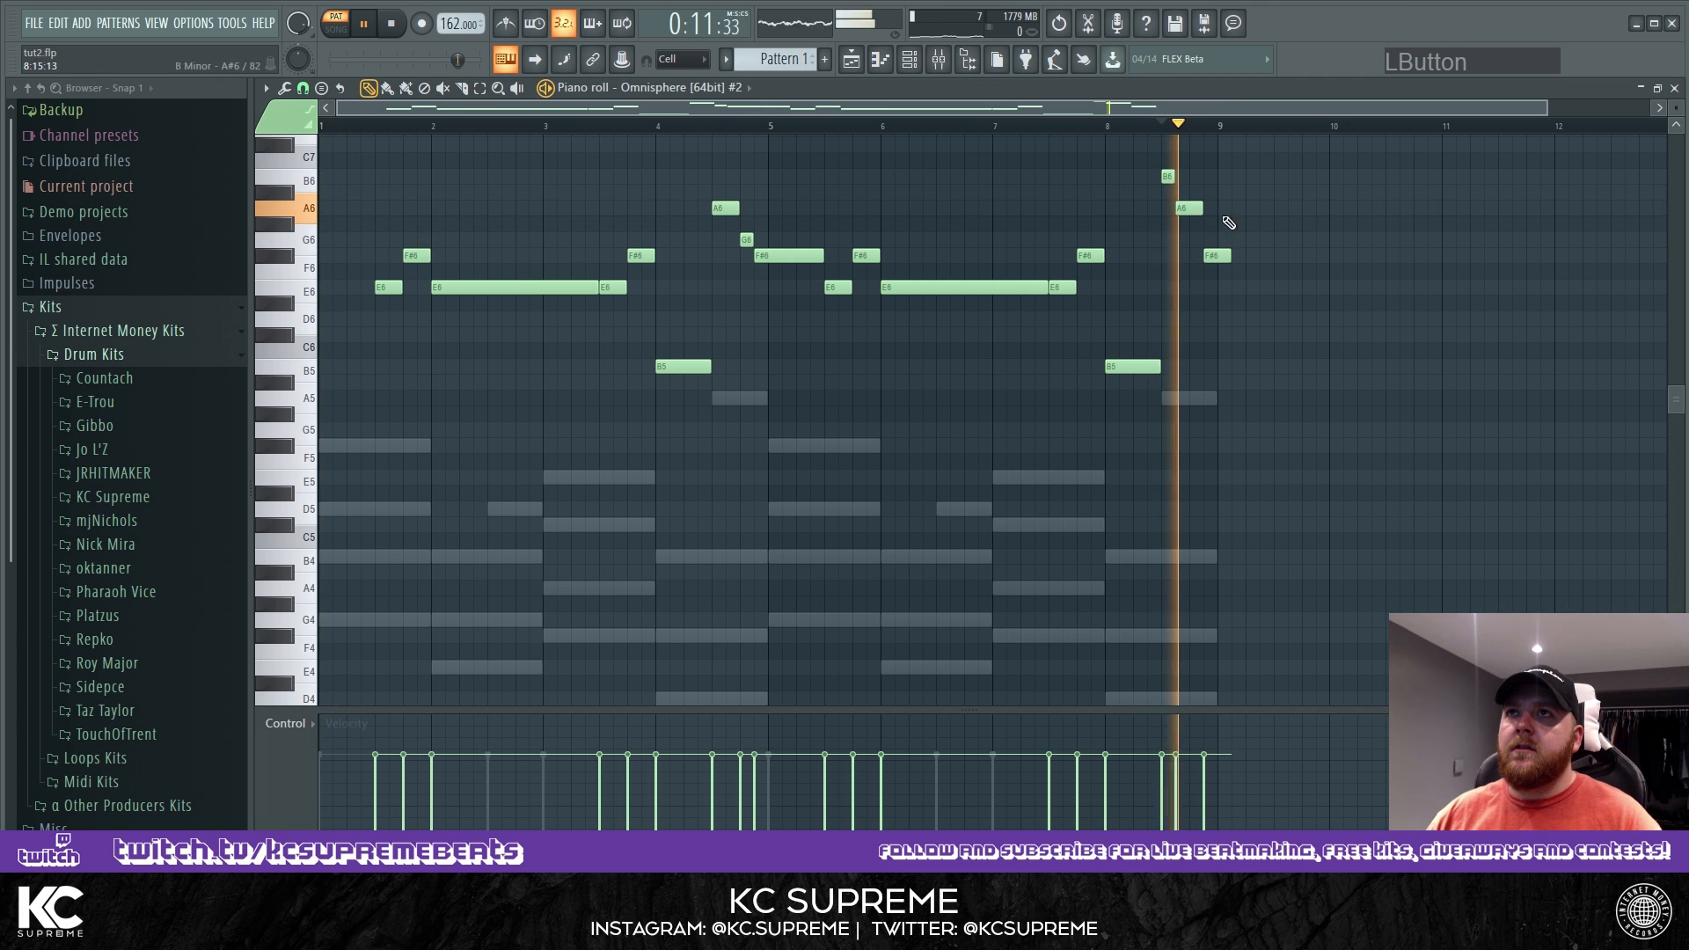
{"action": "key", "text": "space"}
{"action": "key", "text": "space"}
Rework the bar 8 ending into a longer B6 followed by a short A6 and a short F#6 finishing at the bar line.
{"action": "left_click_drag", "start_coordinate": [1183, 207], "coordinate": [1197, 208]}
{"action": "key", "text": "space"}
{"action": "key", "text": "space"}
{"action": "key", "text": "space"}
{"action": "key", "text": "space"}
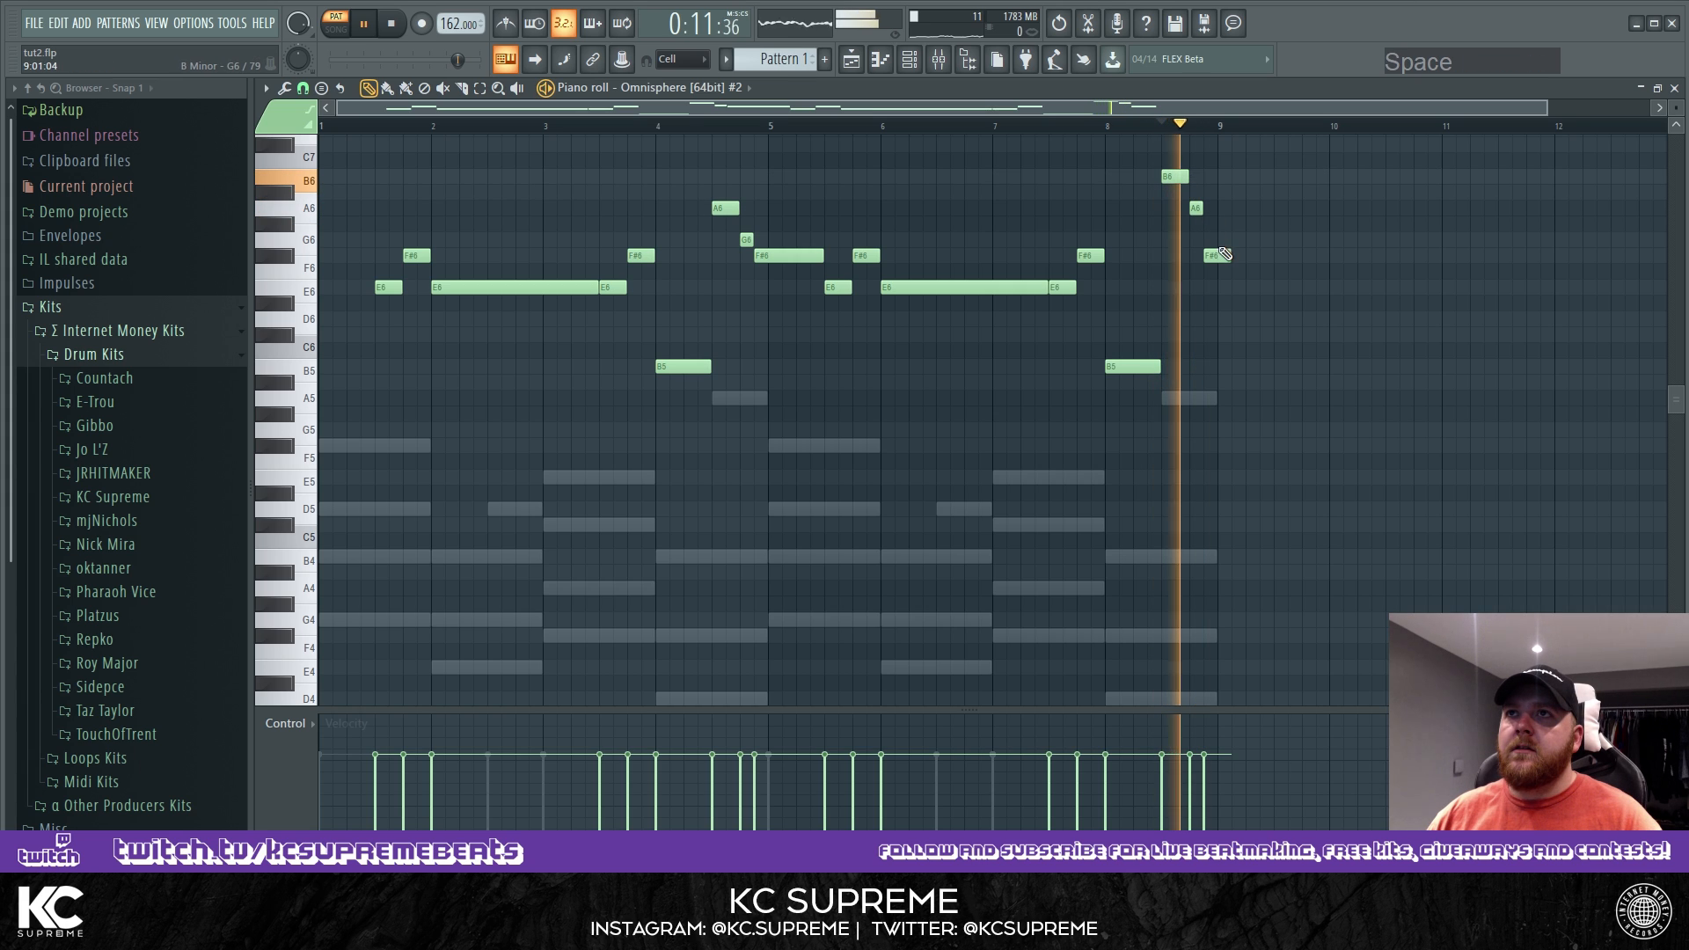
{"action": "left_click_drag", "start_coordinate": [1229, 256], "coordinate": [1217, 256]}
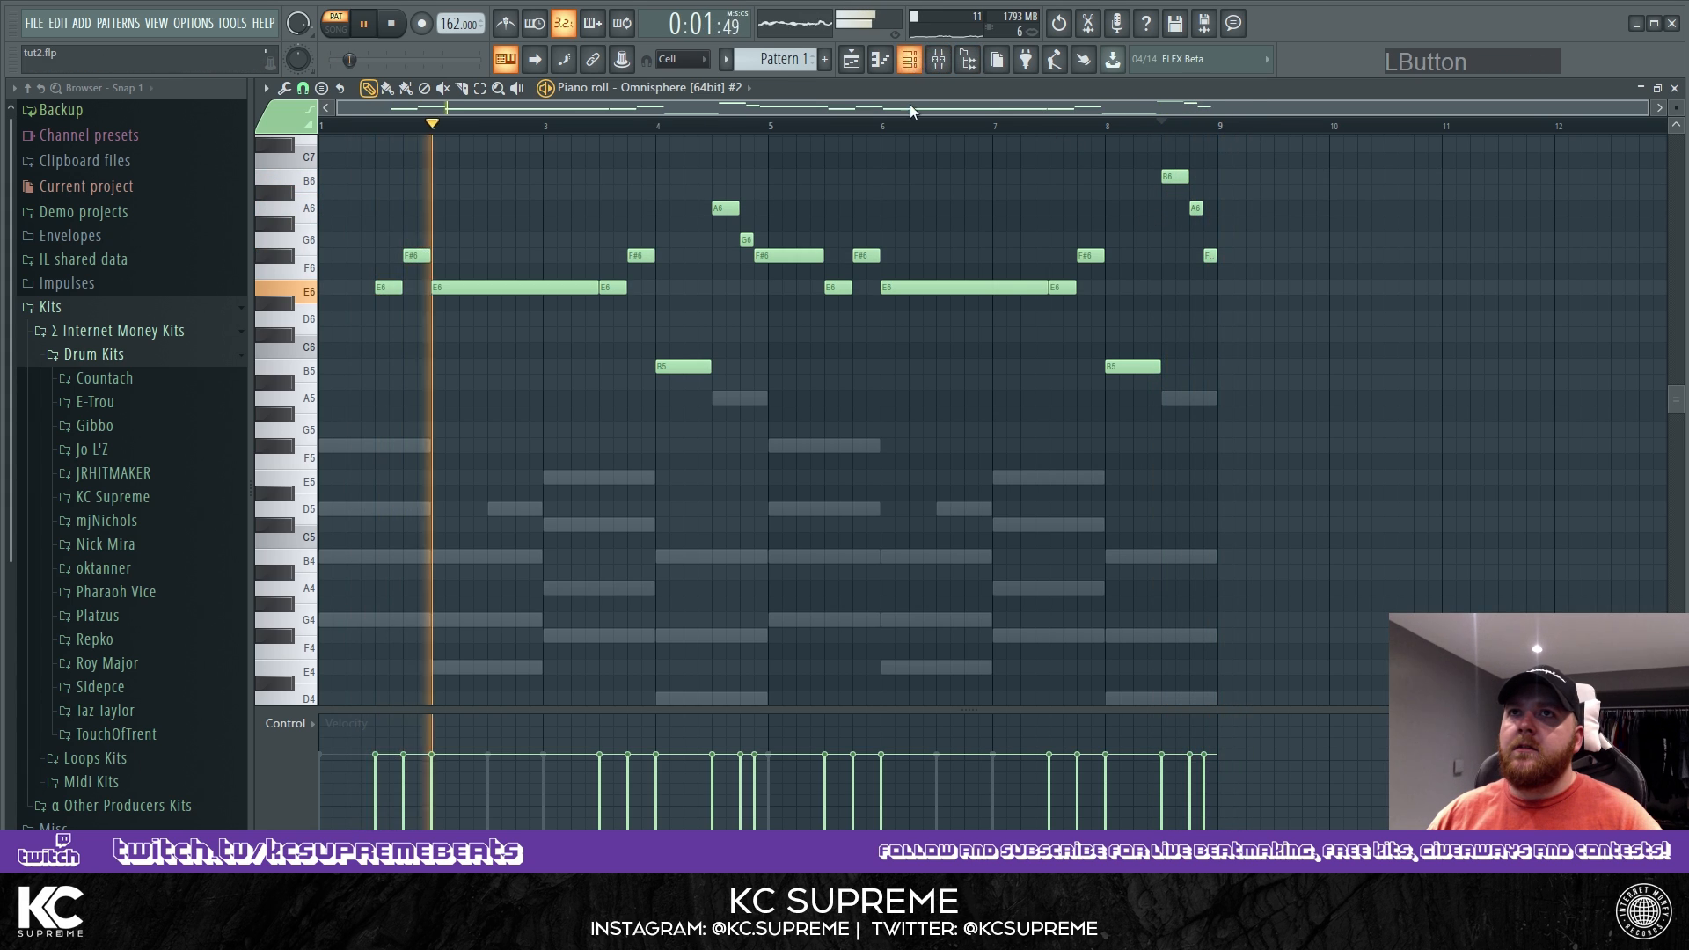
Audition BustDownRollie and Jolly Rogers Bay, and load KEY - Reverted on the cloned Omnisphere channel, checking the melody with the pad muted.
{"action": "left_click", "coordinate": [923, 59]}
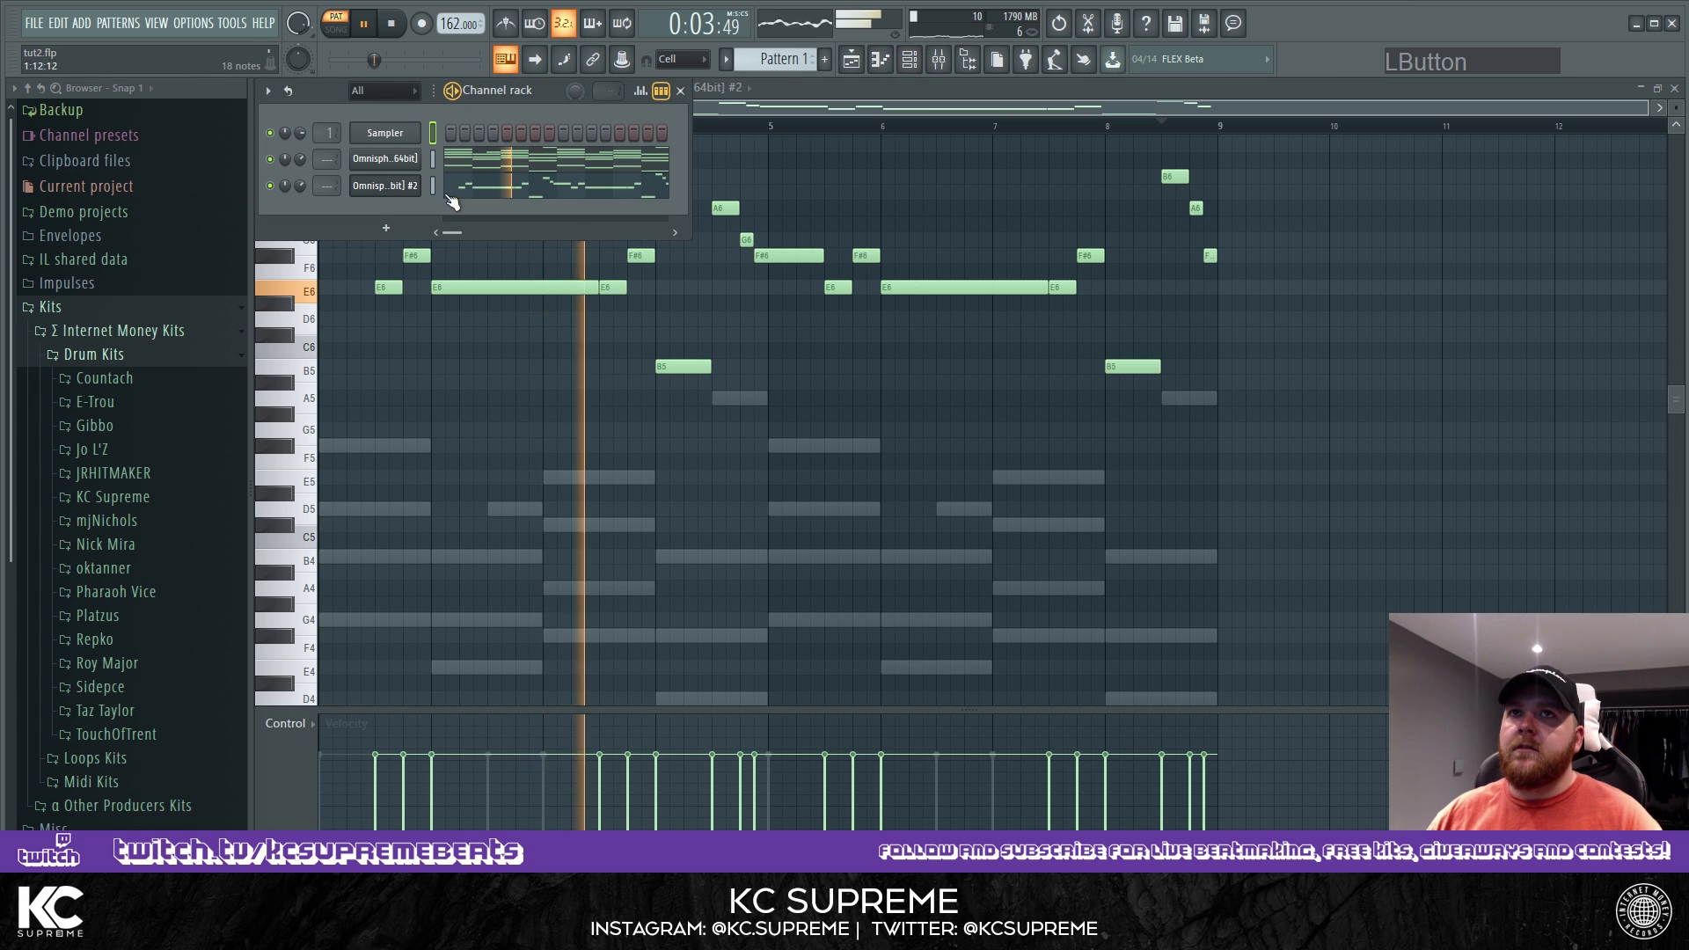
{"action": "left_click", "coordinate": [391, 188]}
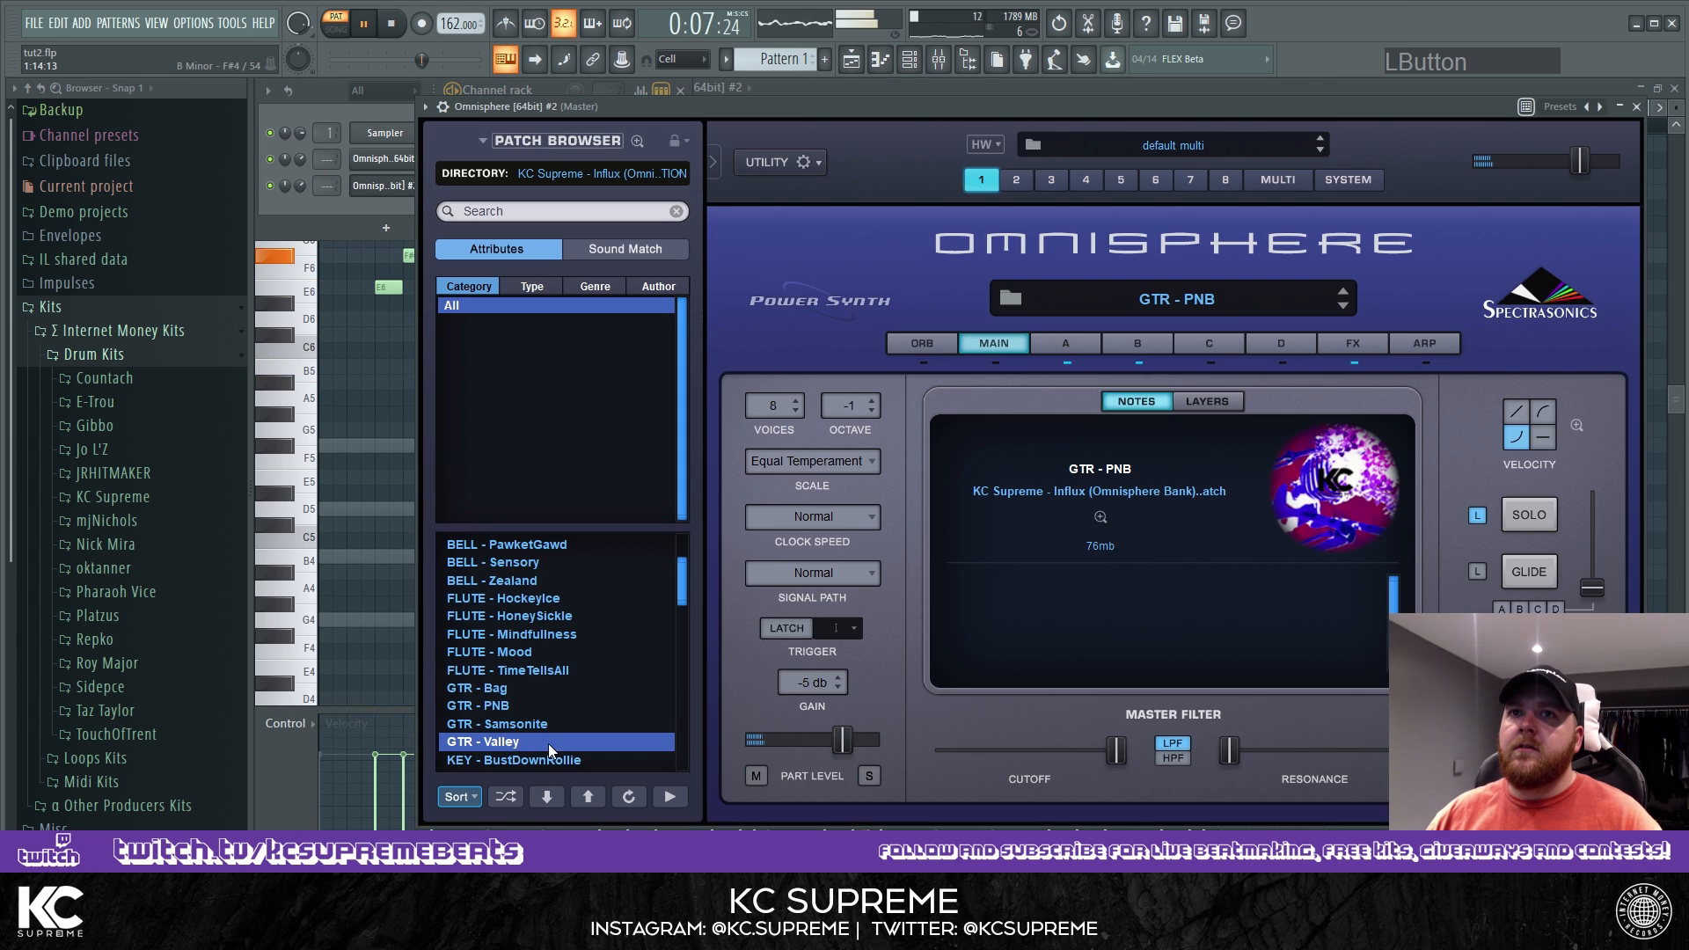
{"action": "scroll", "coordinate": [549, 746], "scroll_direction": "down", "scroll_amount": 2}
{"action": "left_click", "coordinate": [581, 687]}
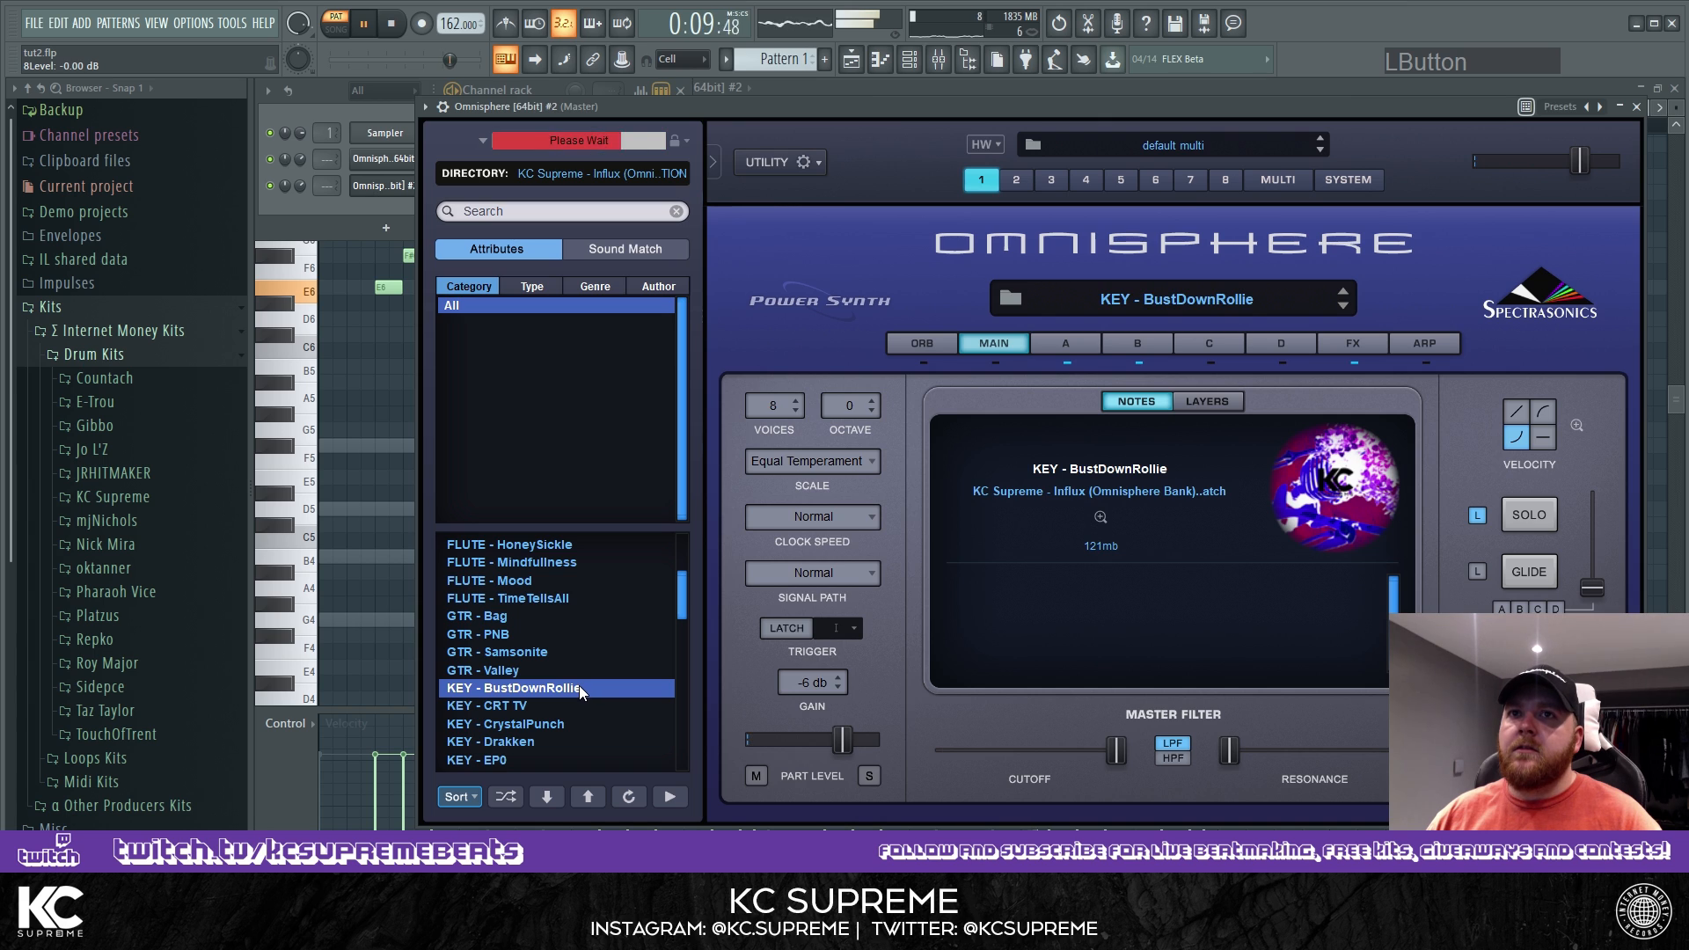
{"action": "scroll", "coordinate": [568, 737], "scroll_direction": "down", "scroll_amount": 2}
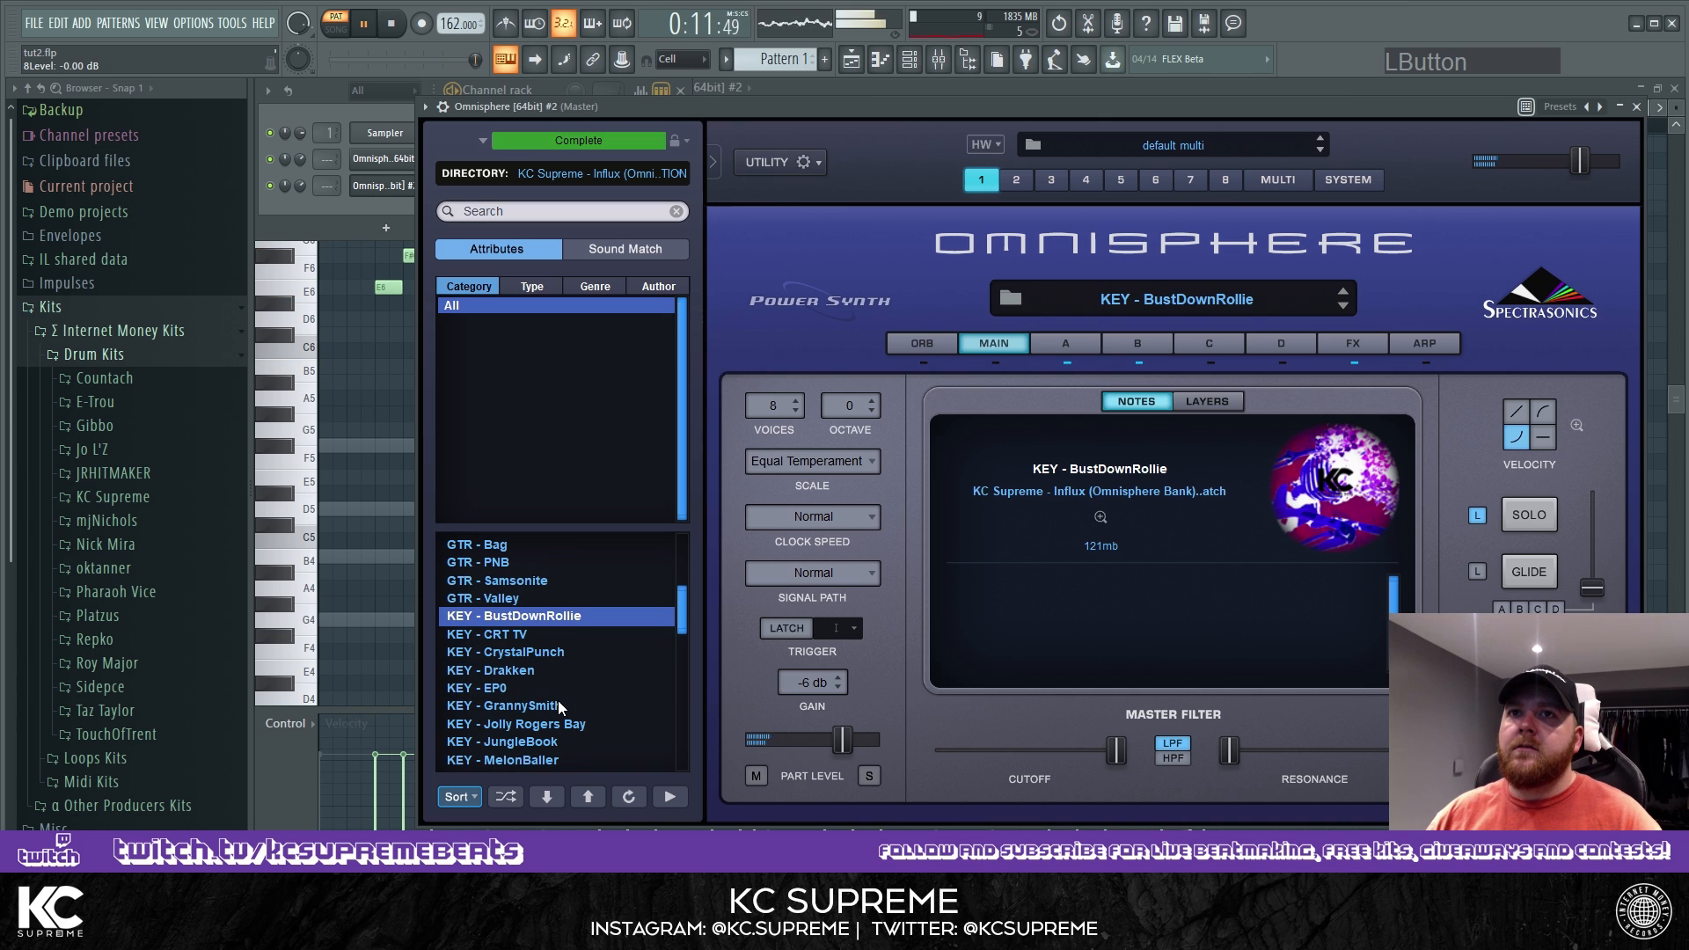
{"action": "left_click", "coordinate": [563, 723]}
{"action": "scroll", "coordinate": [594, 695], "scroll_direction": "down", "scroll_amount": 4}
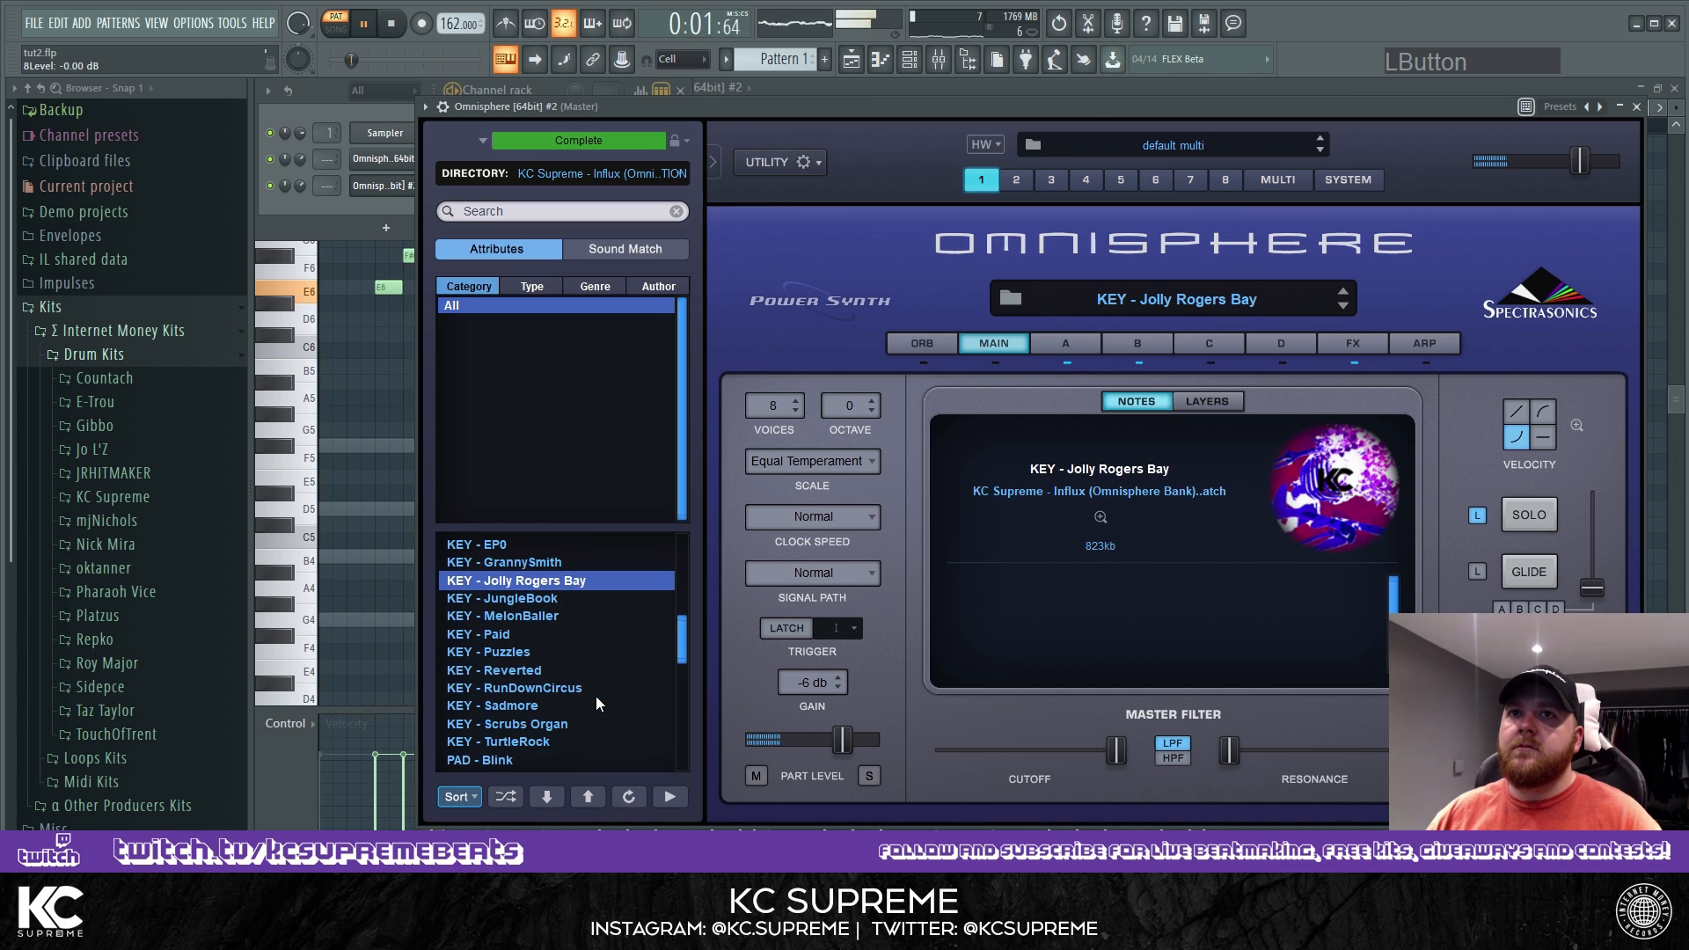
{"action": "left_click", "coordinate": [562, 671]}
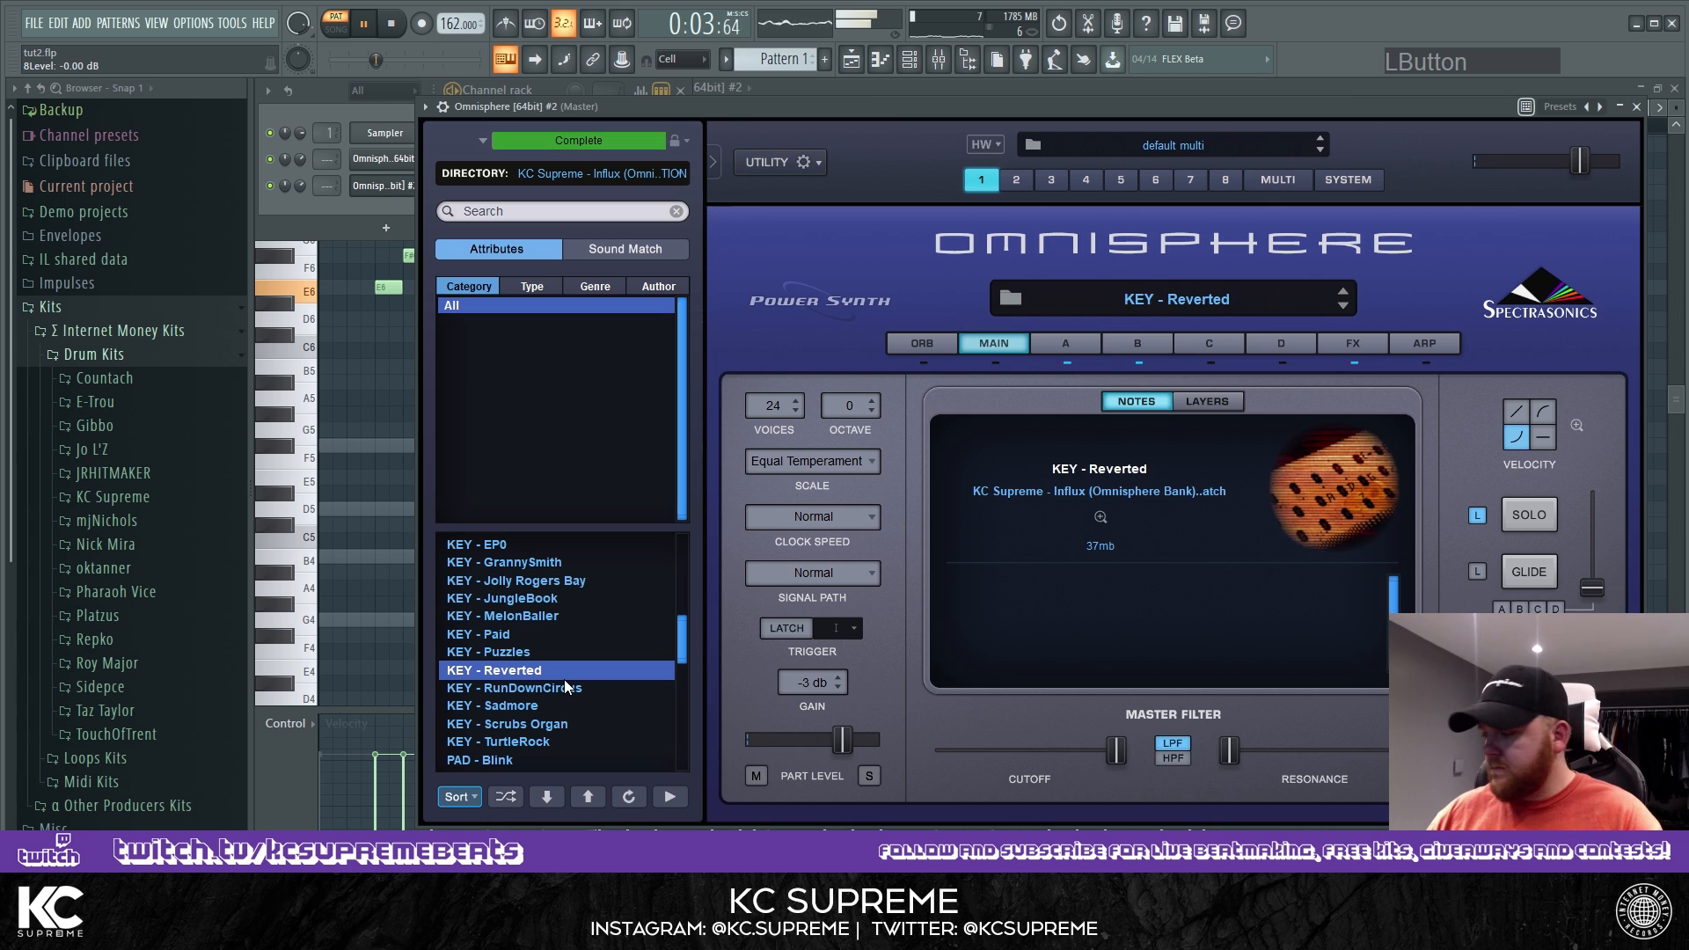
{"action": "scroll", "coordinate": [568, 675], "scroll_direction": "down", "scroll_amount": 1}
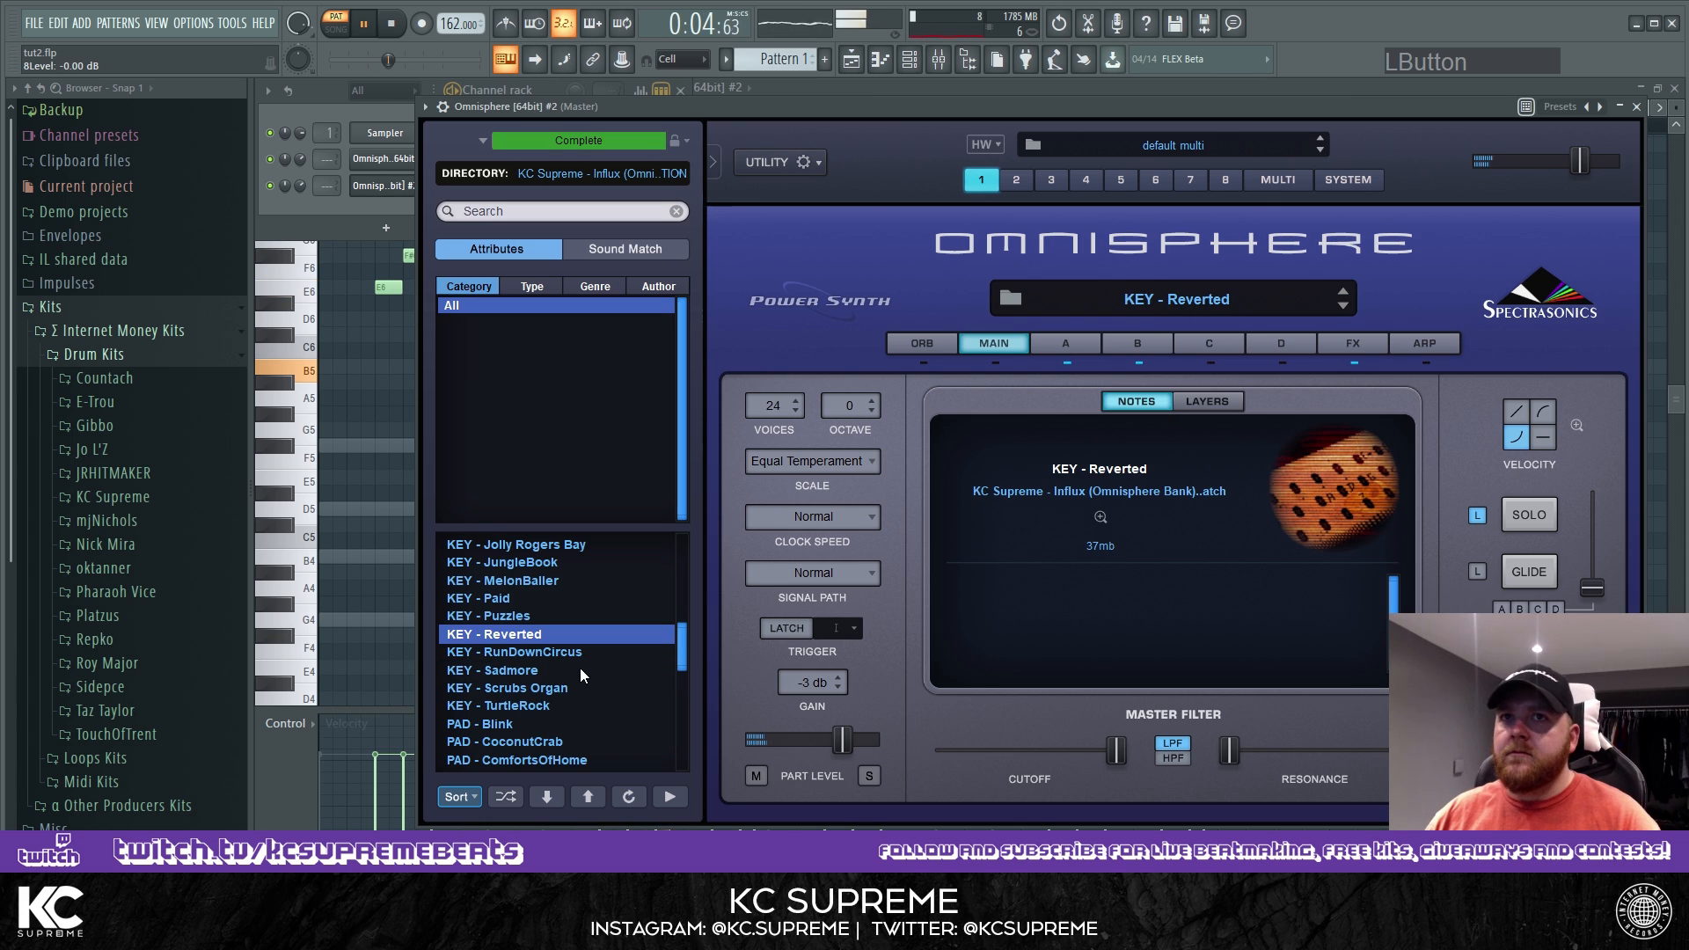
{"action": "left_click", "coordinate": [305, 176]}
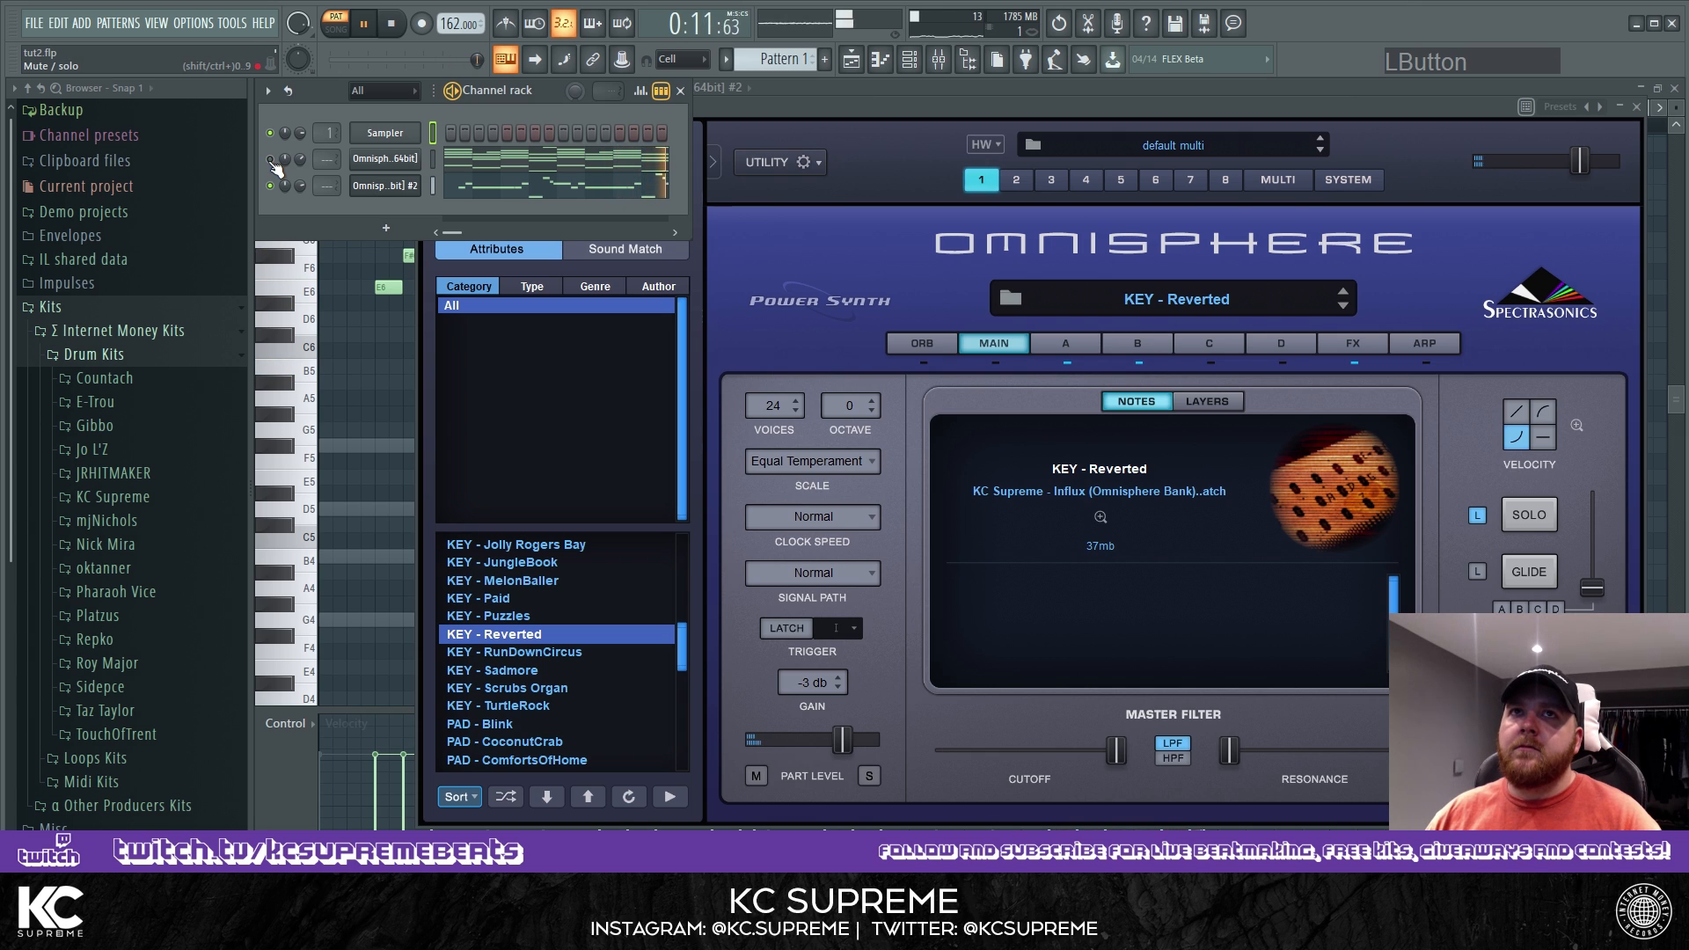
{"action": "key", "text": "space"}
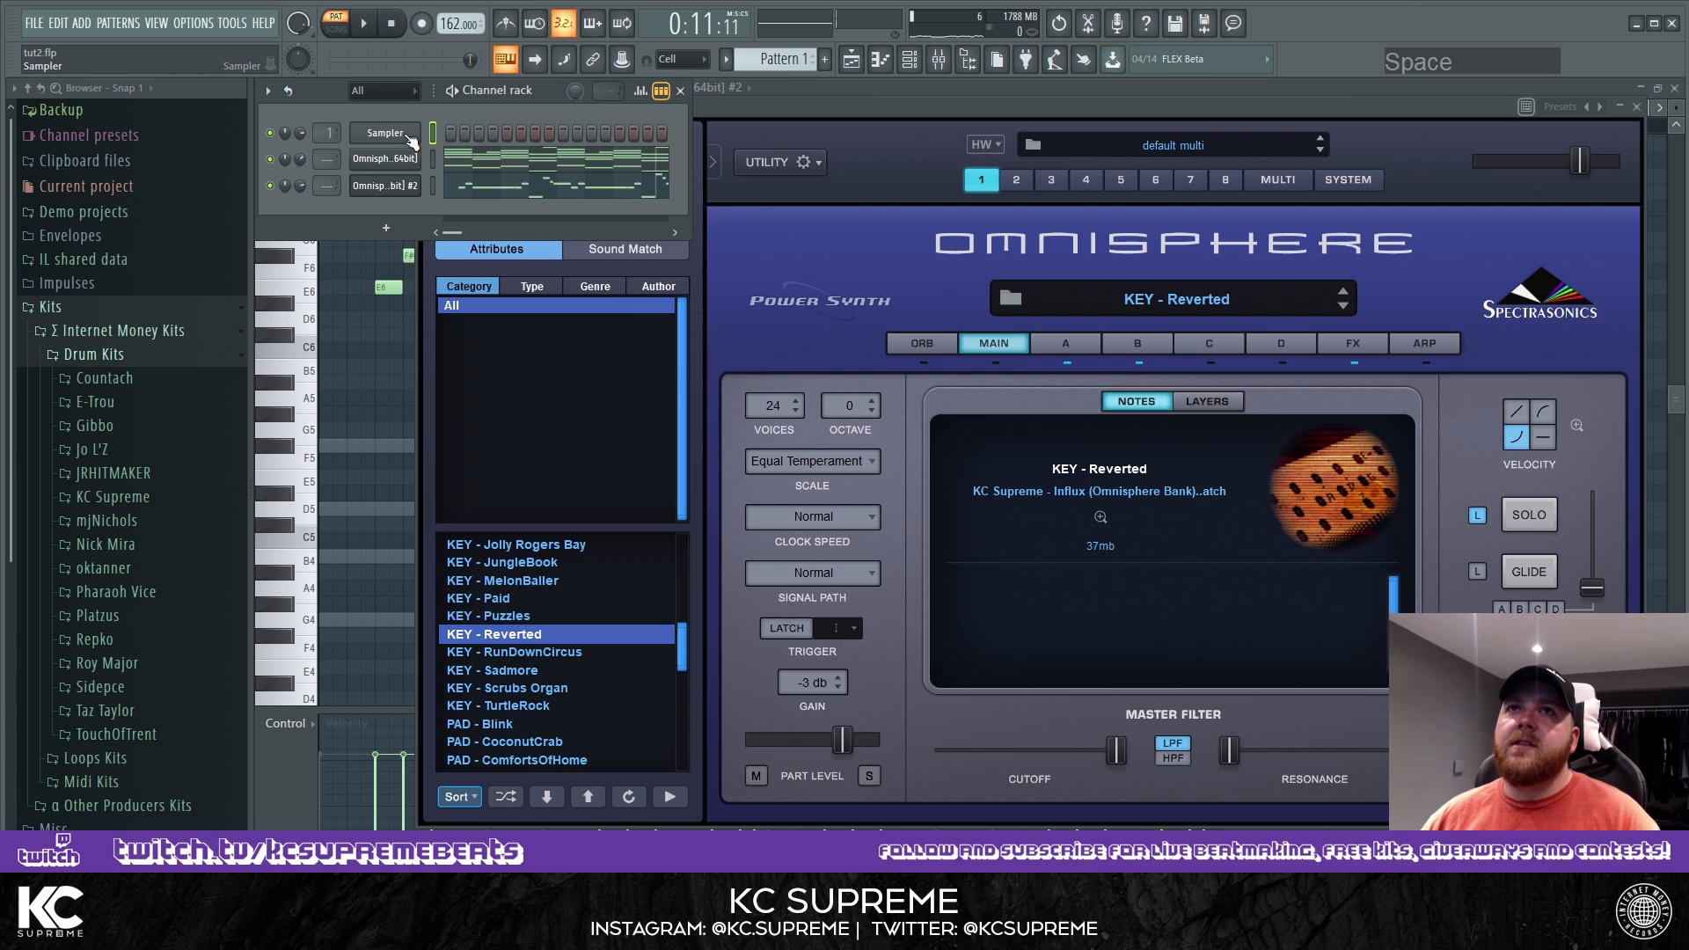
Delete the empty Sampler channel from the channel rack.
{"action": "right_click", "coordinate": [410, 138]}
{"action": "left_click", "coordinate": [496, 319]}
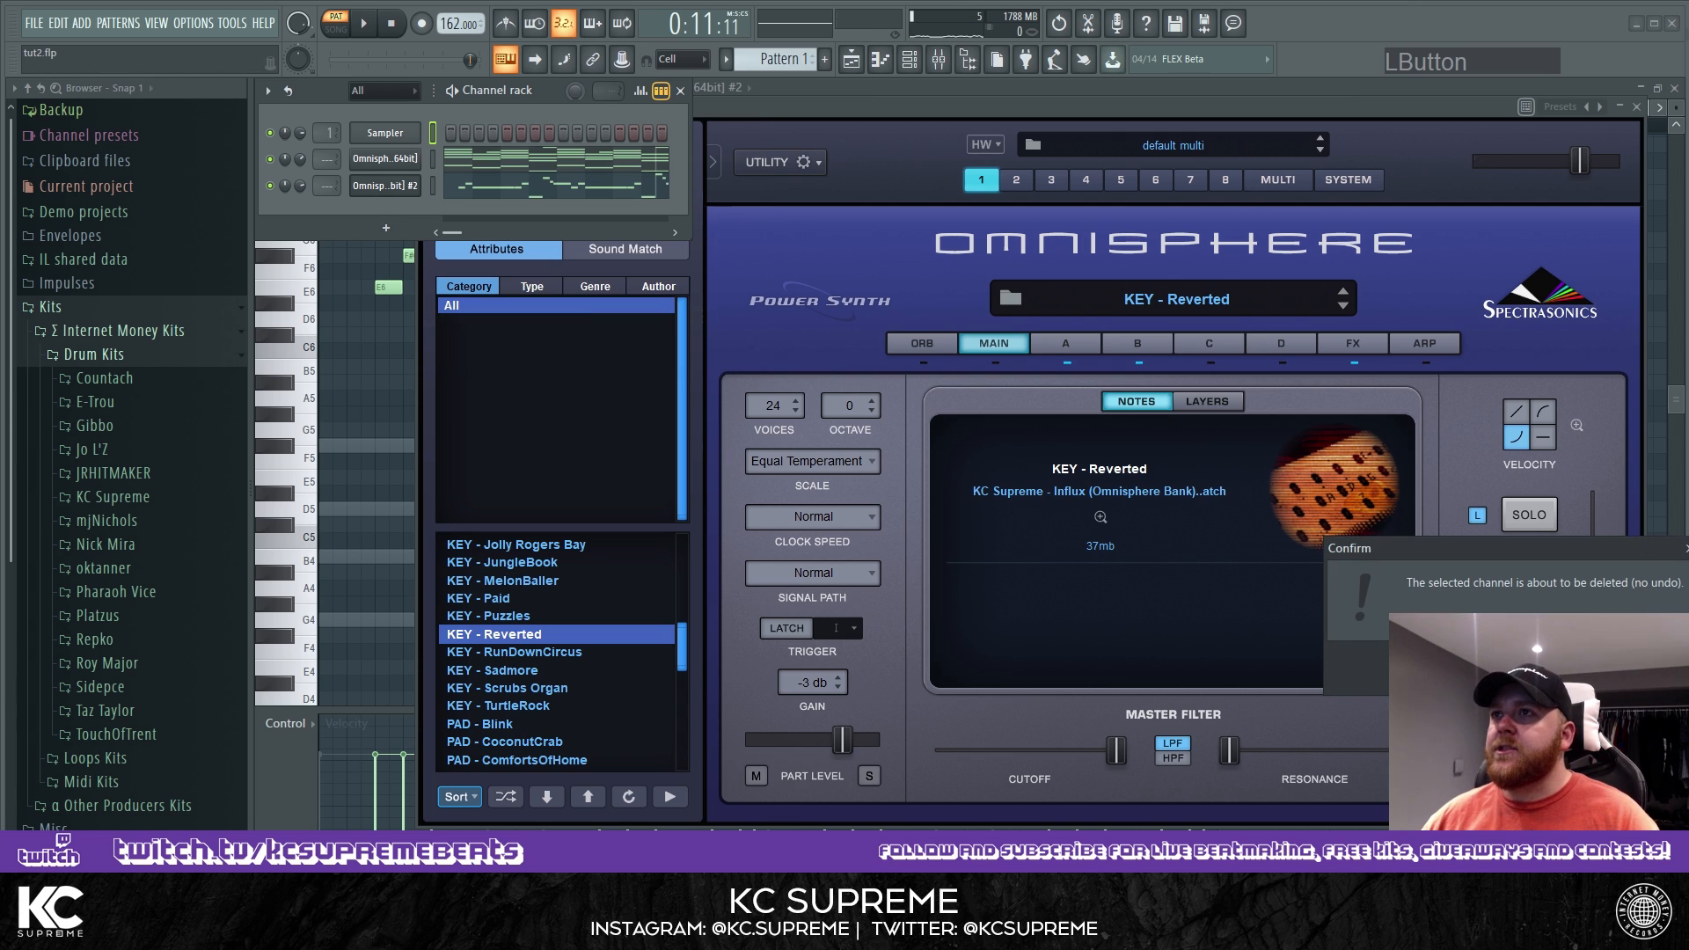
{"action": "left_click", "coordinate": [1460, 668]}
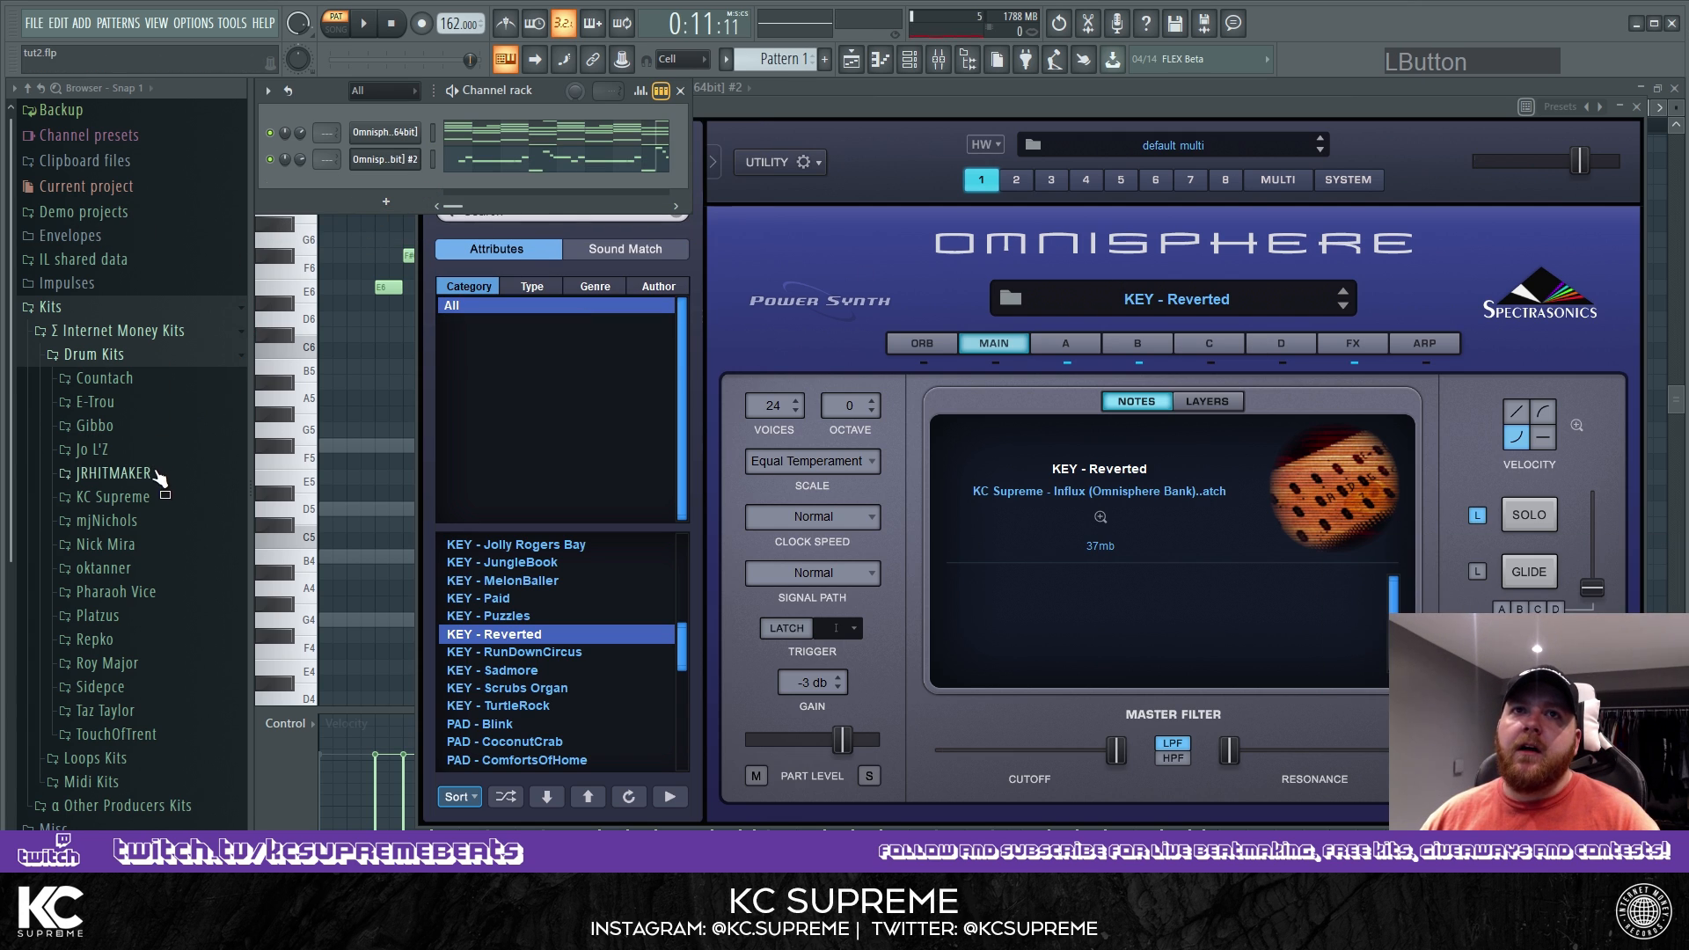
Open the HH folder of a KC Supreme drum kit in the browser and close the Omnisphere and piano roll windows.
{"action": "left_click", "coordinate": [156, 498]}
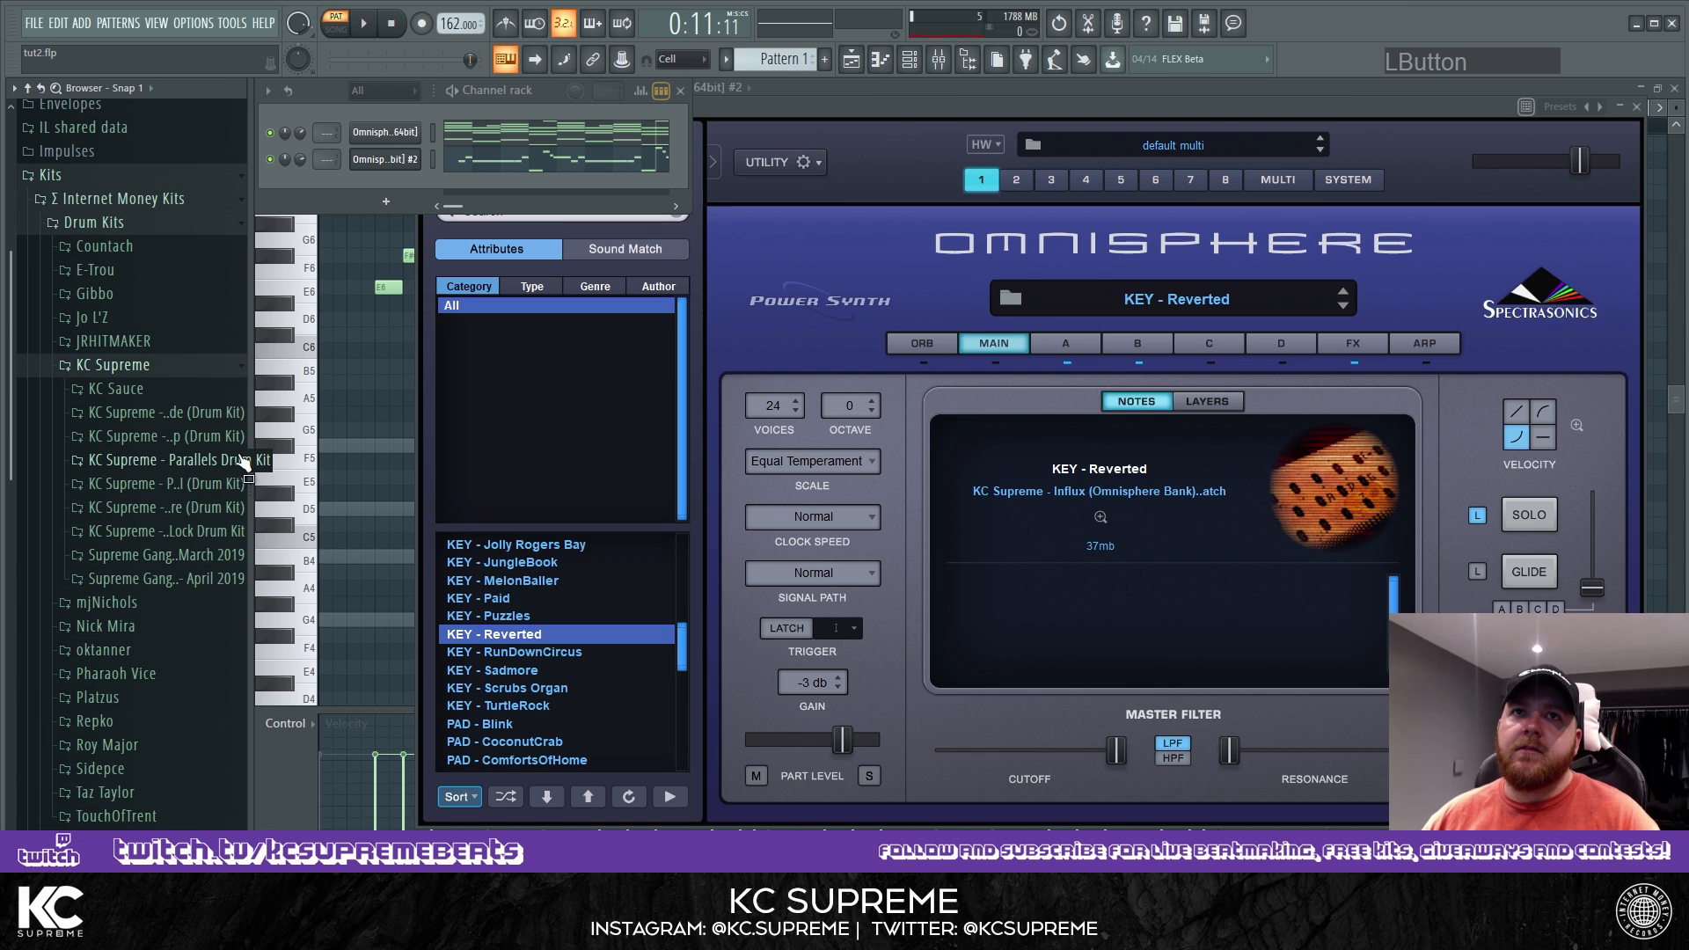
{"action": "left_click", "coordinate": [213, 488]}
{"action": "left_click", "coordinate": [195, 556]}
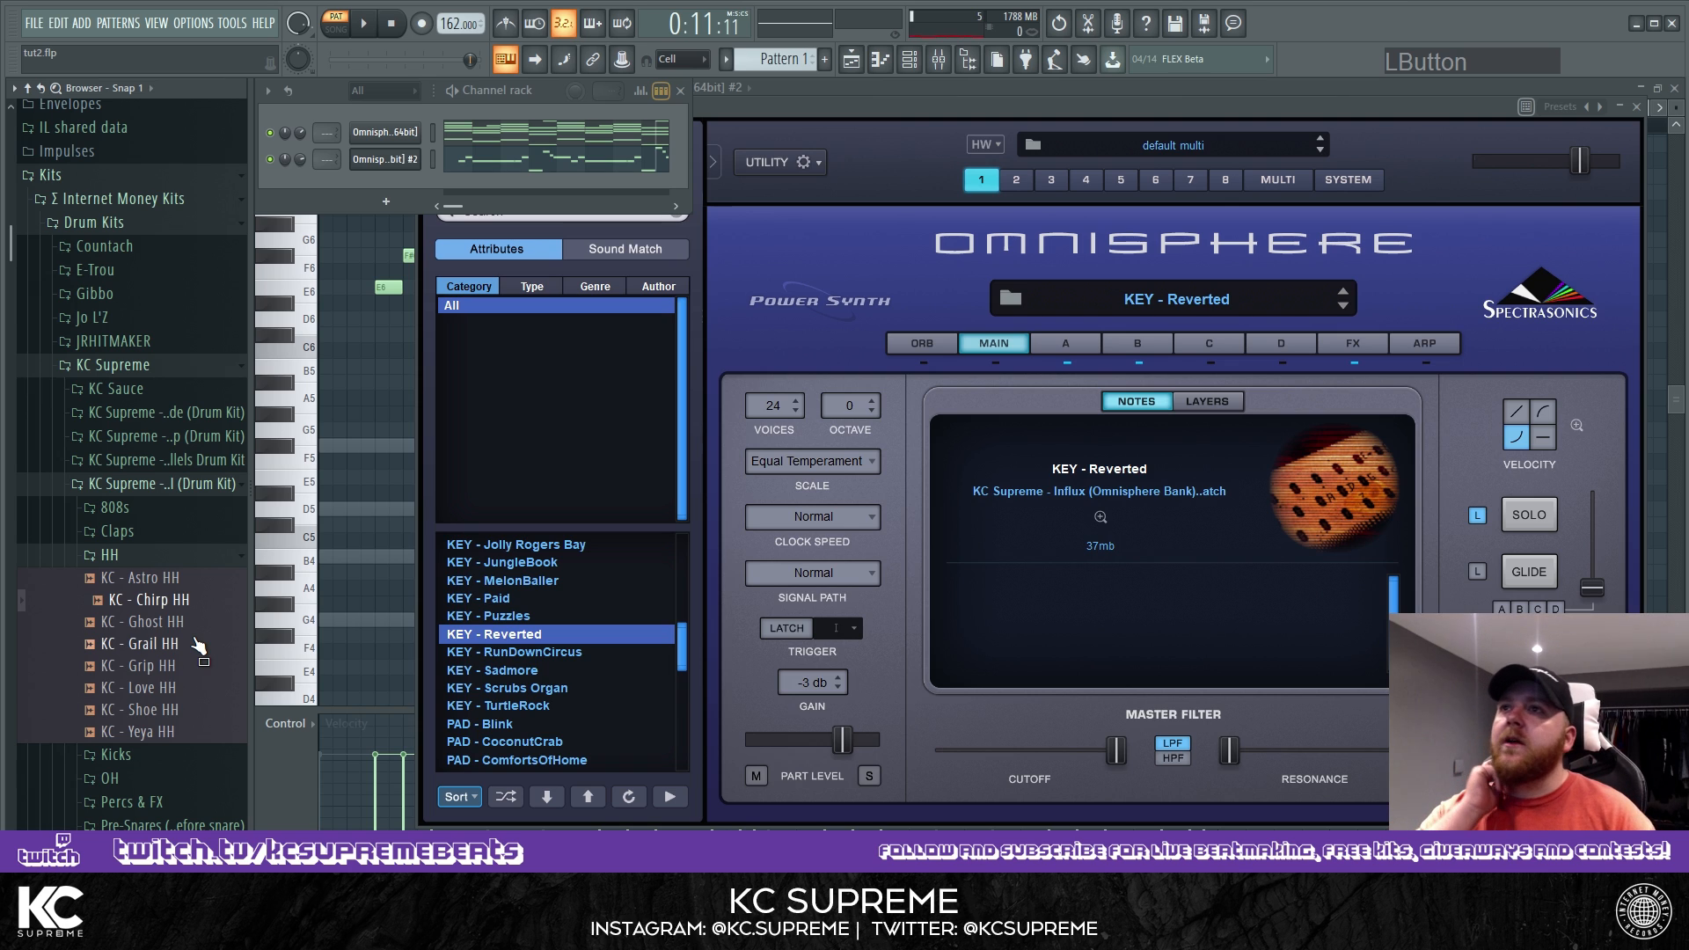
{"action": "left_click", "coordinate": [1653, 109]}
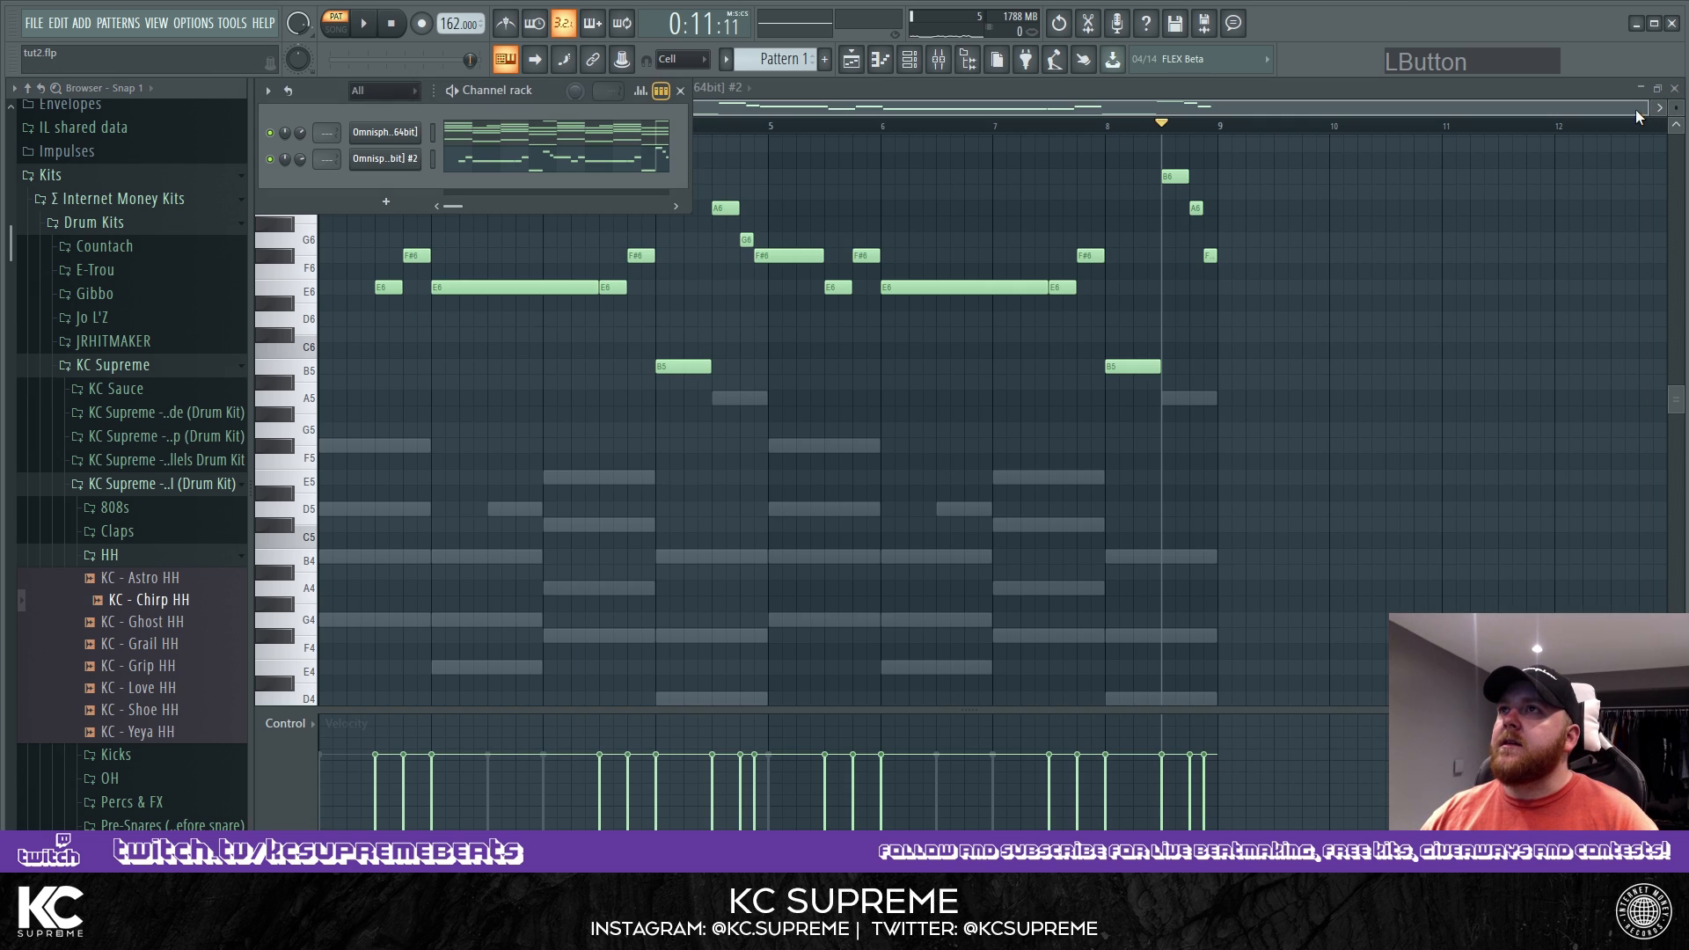
{"action": "left_click", "coordinate": [1673, 89]}
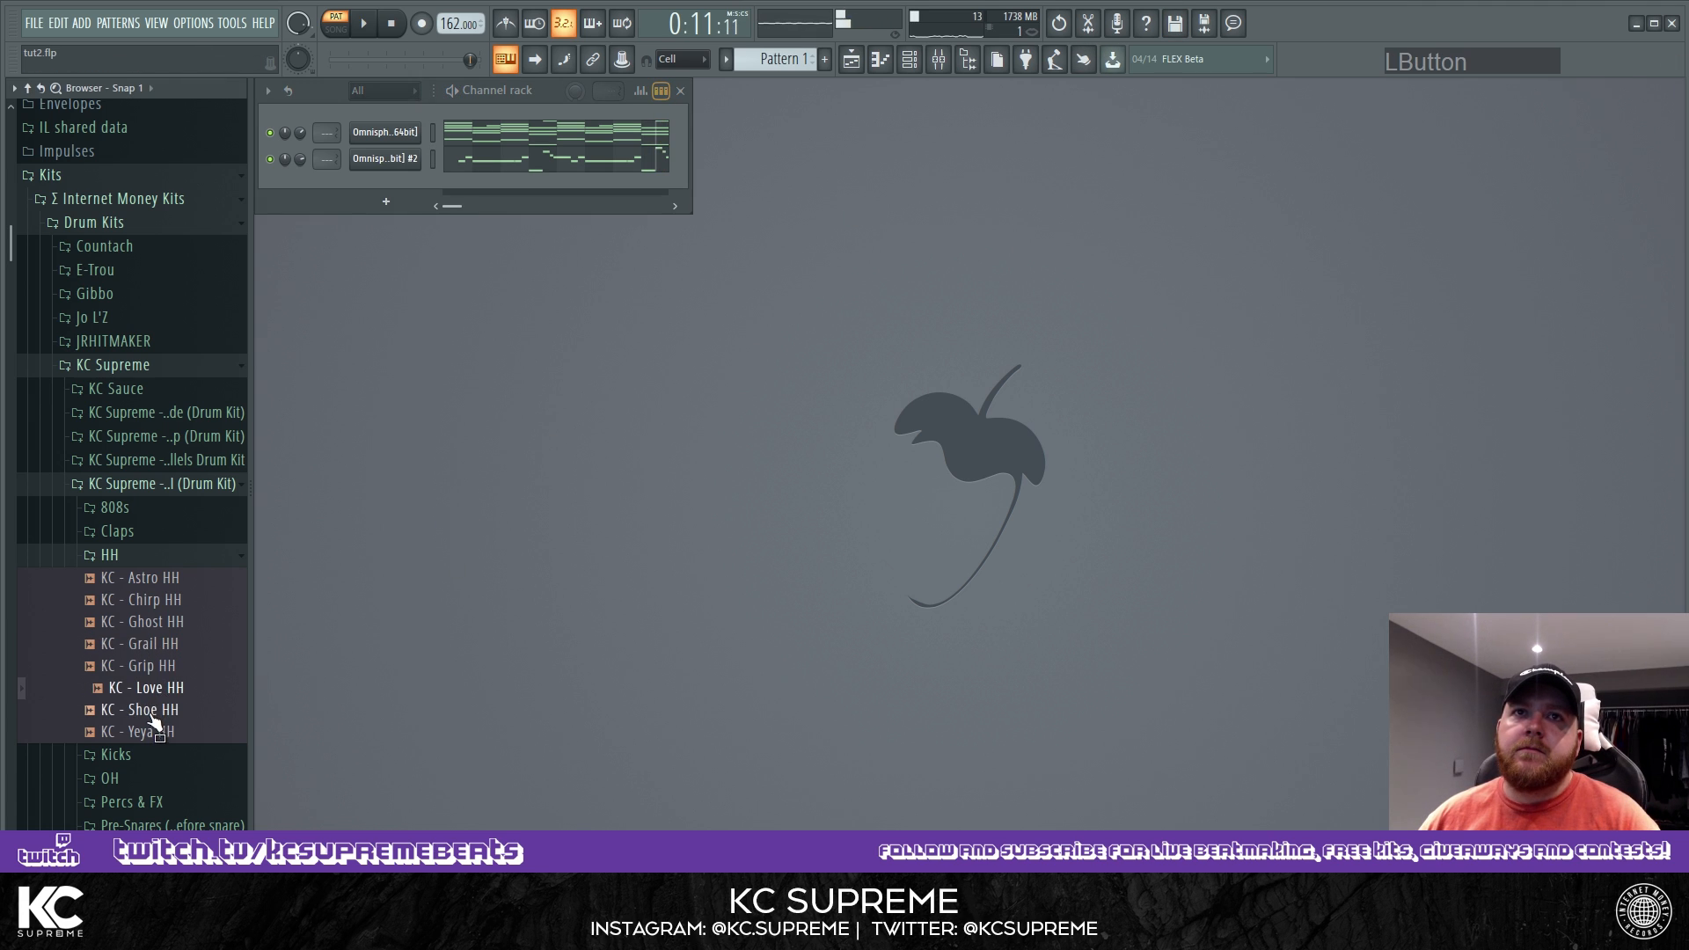
Add KC - Yeya HH as a new channel filled every two steps over eight bars, with its piano roll notes extended end to end.
{"action": "left_click_drag", "start_coordinate": [406, 162], "coordinate": [380, 176]}
{"action": "right_click", "coordinate": [435, 187]}
{"action": "left_click", "coordinate": [641, 240]}
{"action": "right_click", "coordinate": [436, 186]}
{"action": "left_click", "coordinate": [450, 186]}
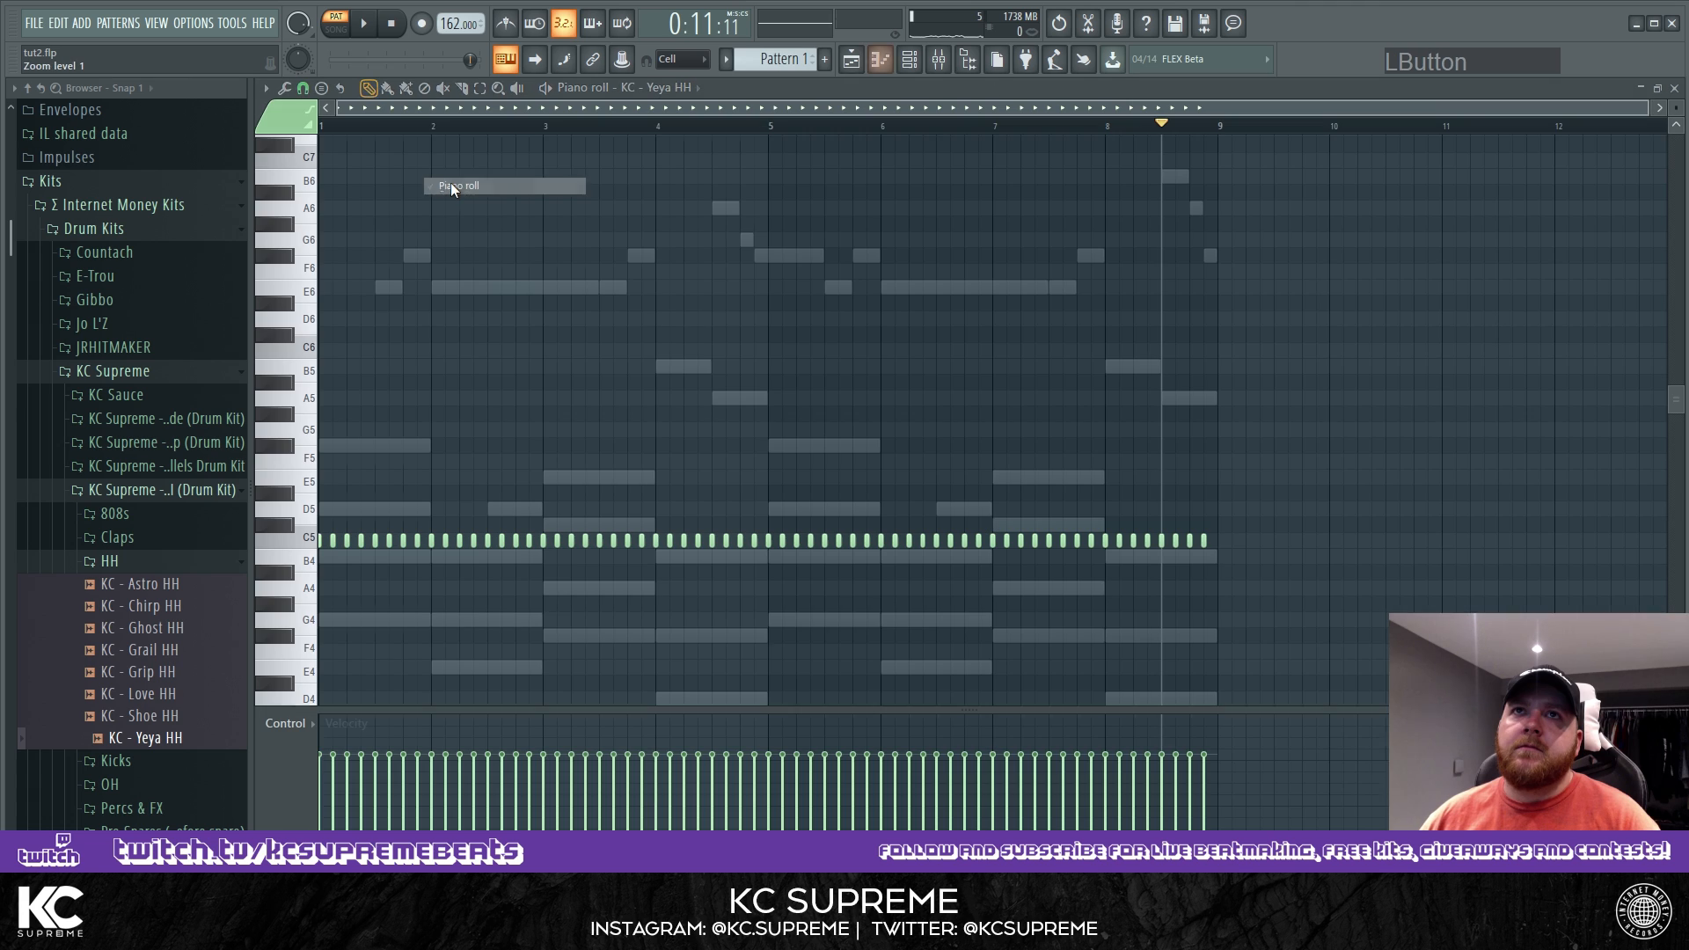
{"action": "key", "text": "space"}
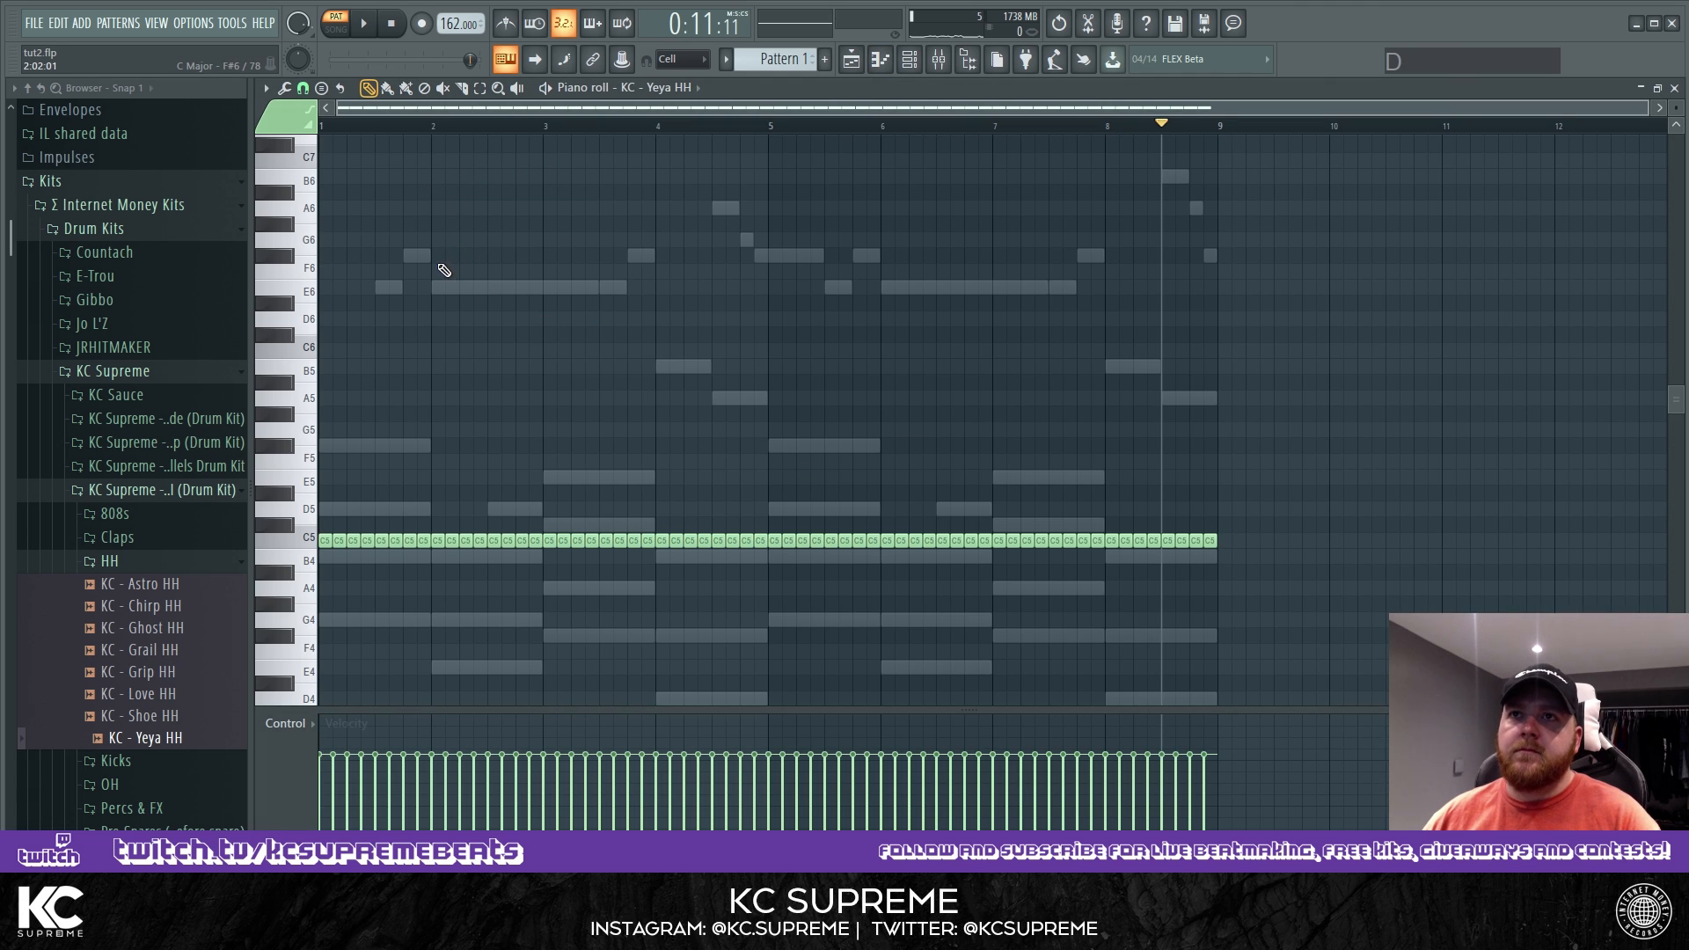
Replace the hi-hat channel's sample with KC - Ghost HH, comparing it with another HH sample against the loop.
{"action": "key", "text": "space"}
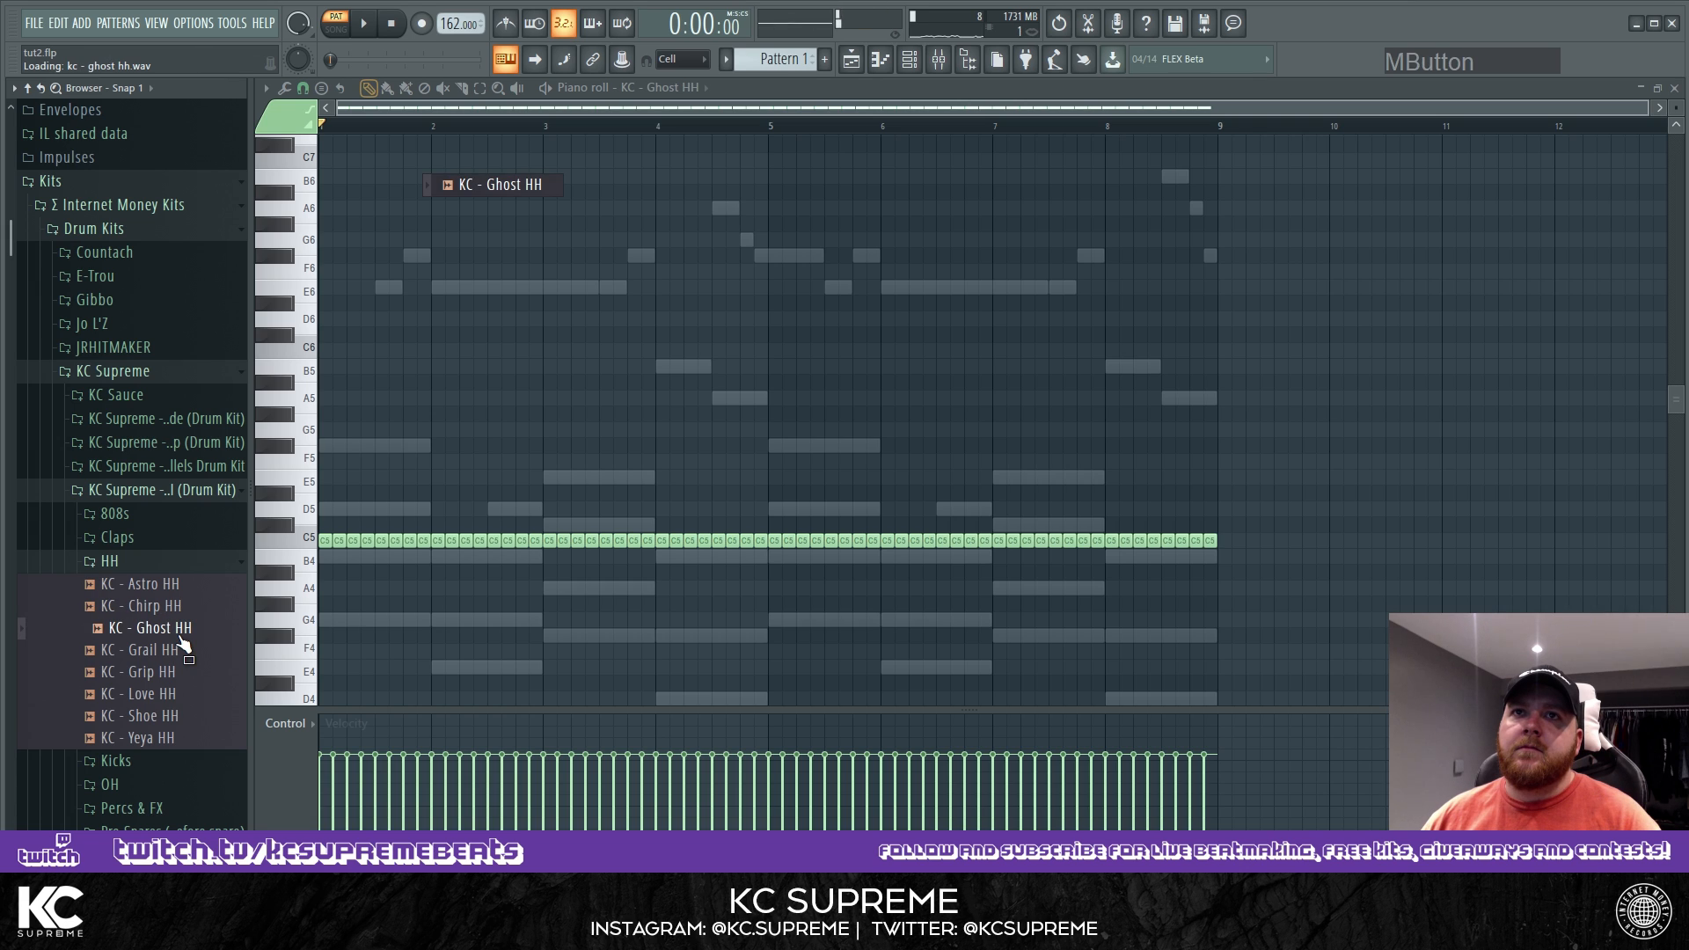
{"action": "key", "text": "space"}
{"action": "key", "text": "space"}
{"action": "middle_click", "coordinate": [199, 592]}
{"action": "key", "text": "space"}
{"action": "key", "text": "space"}
{"action": "middle_click", "coordinate": [189, 631]}
{"action": "key", "text": "space"}
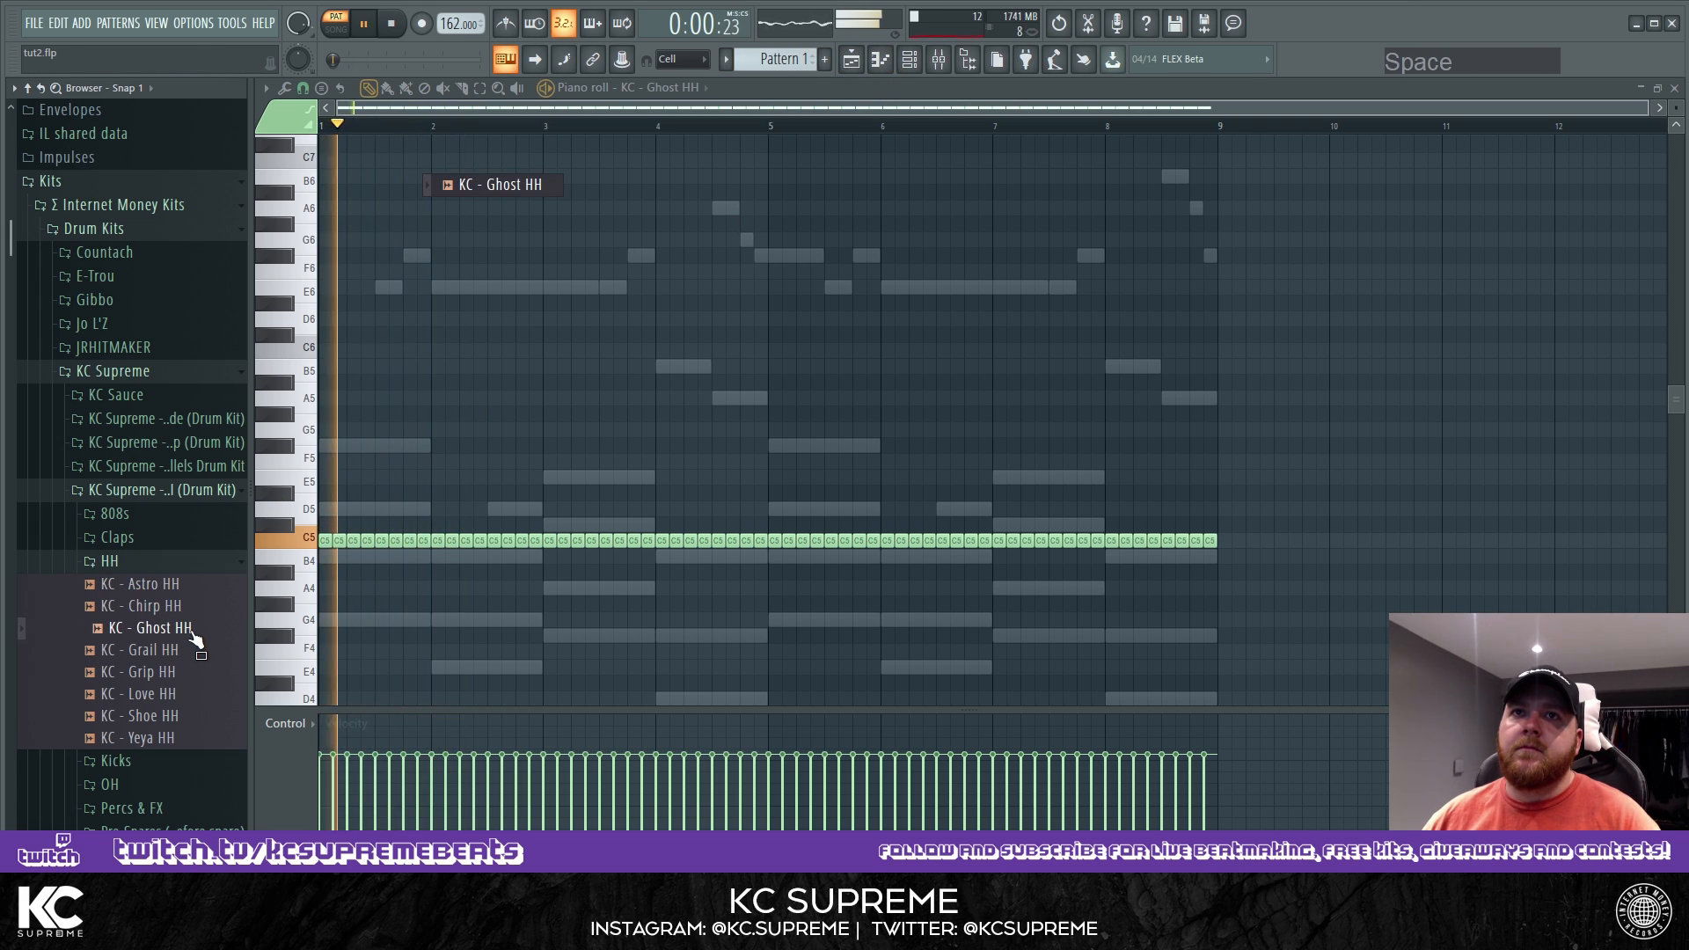
{"action": "key", "text": "space"}
Chop the first C5 hi-hat of bar 1 into four short notes using the default chopper pattern.
{"action": "scroll", "coordinate": [207, 629], "scroll_direction": "up", "scroll_amount": 5}
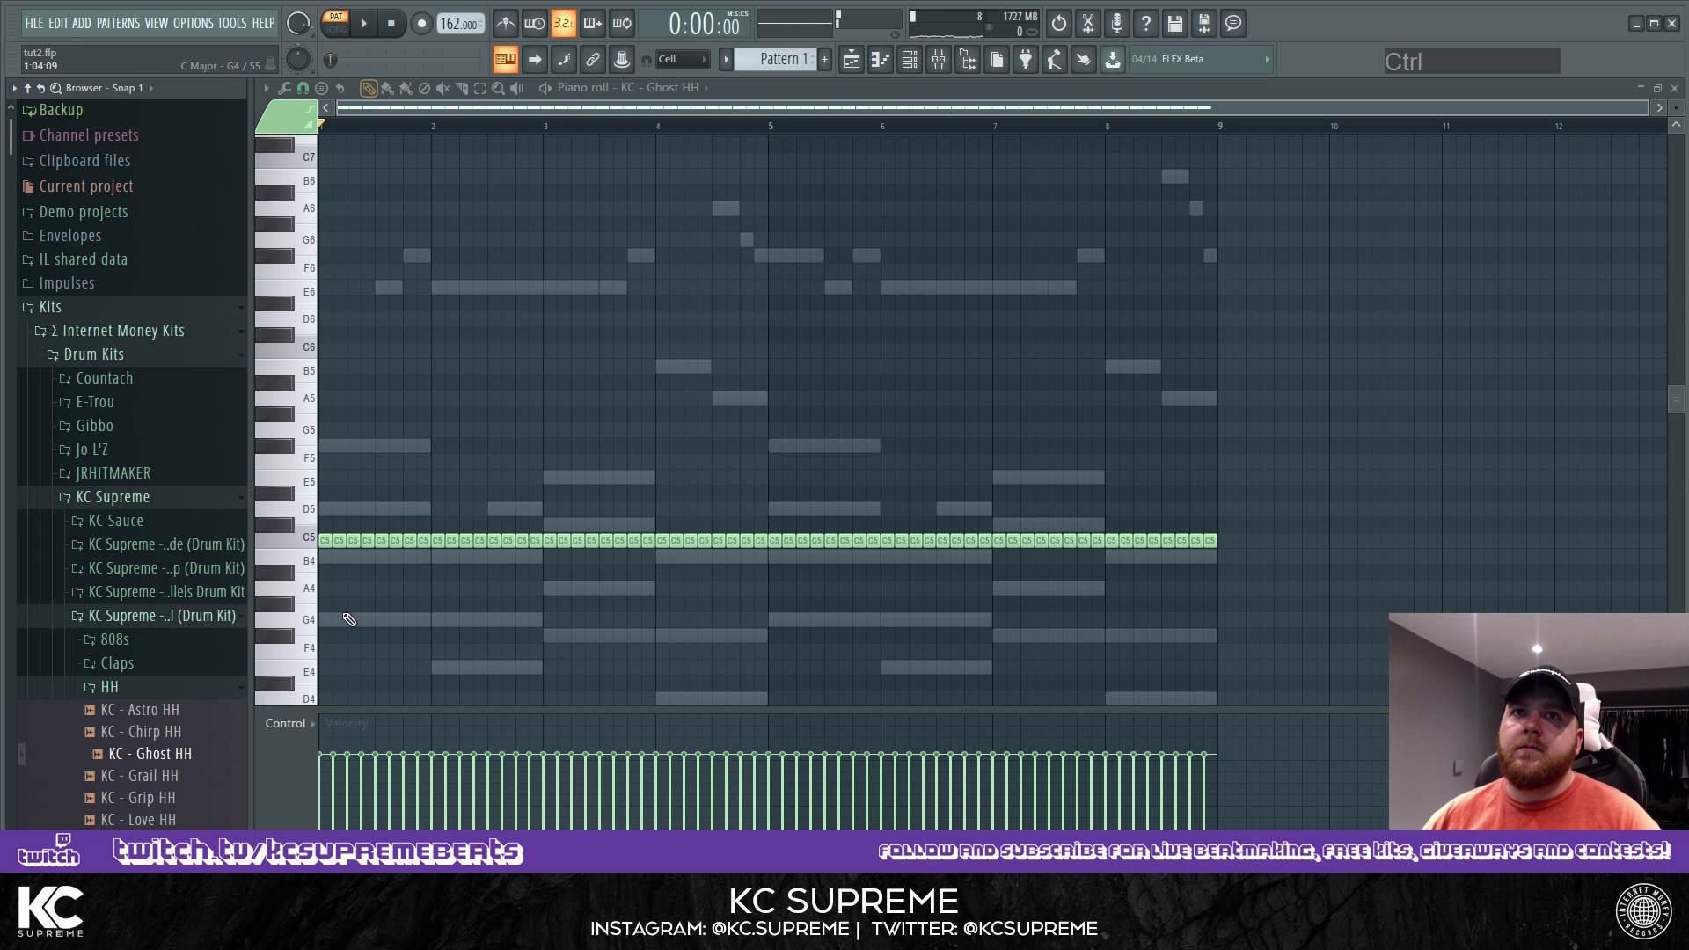
{"action": "scroll", "coordinate": [380, 579], "scroll_direction": "down", "scroll_amount": 5}
{"action": "scroll", "coordinate": [379, 587], "scroll_direction": "up", "scroll_amount": 2}
{"action": "key", "text": "space"}
{"action": "scroll", "coordinate": [400, 537], "scroll_direction": "up", "scroll_amount": 4}
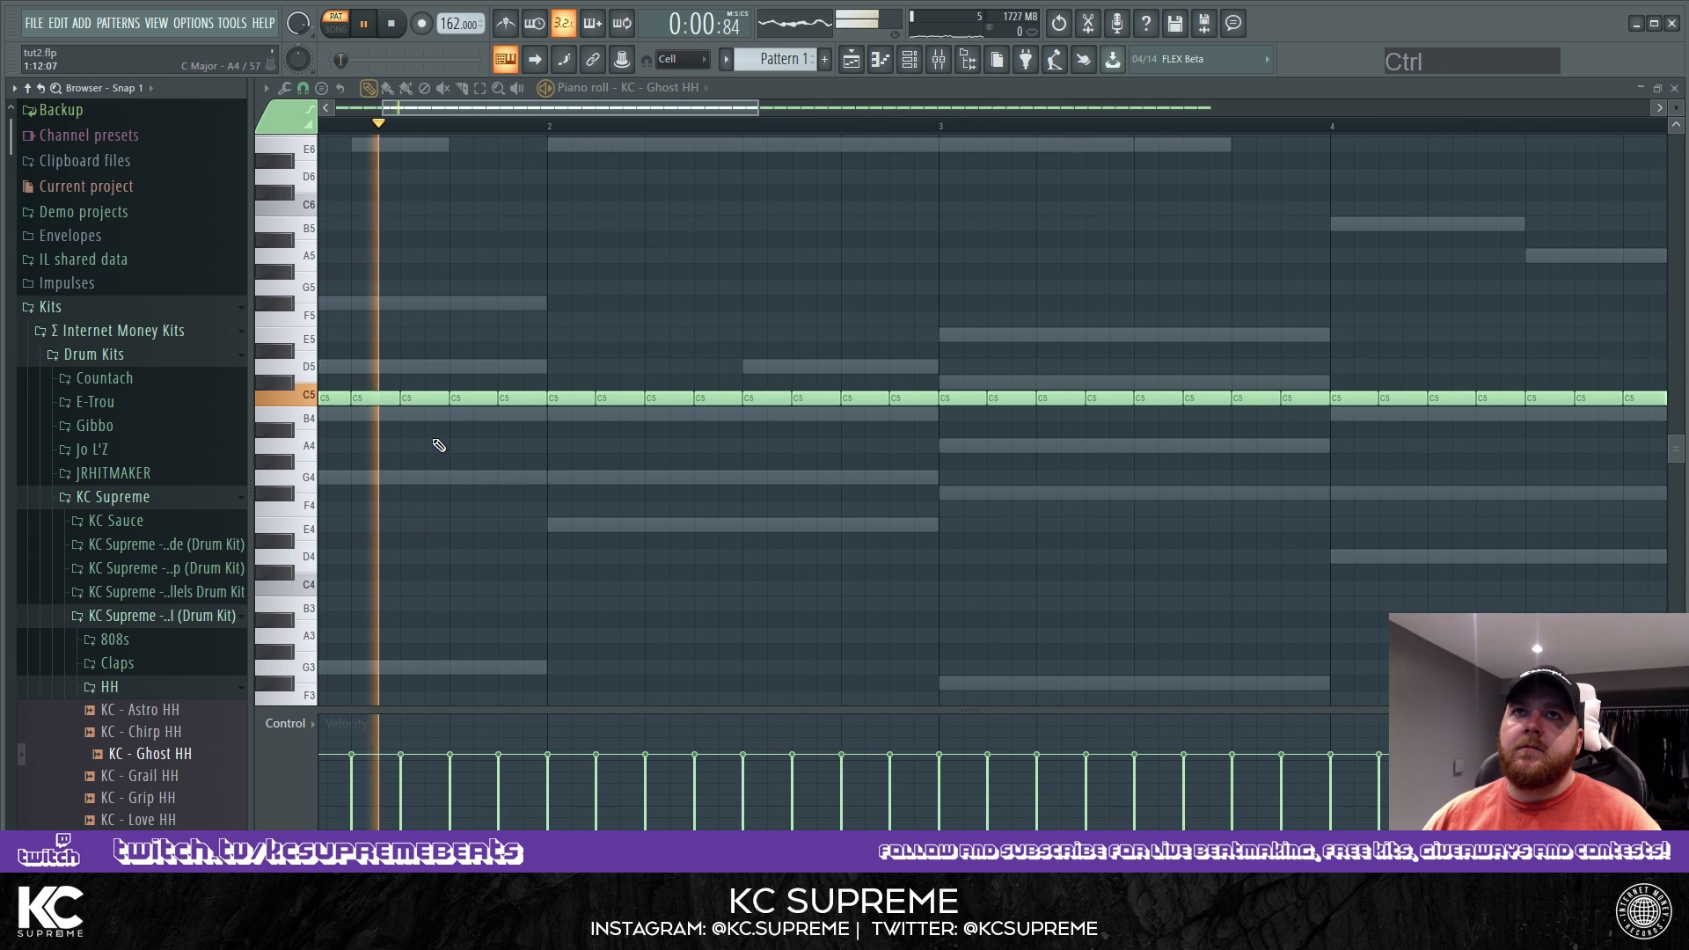
{"action": "scroll", "coordinate": [440, 457], "scroll_direction": "up", "scroll_amount": 2}
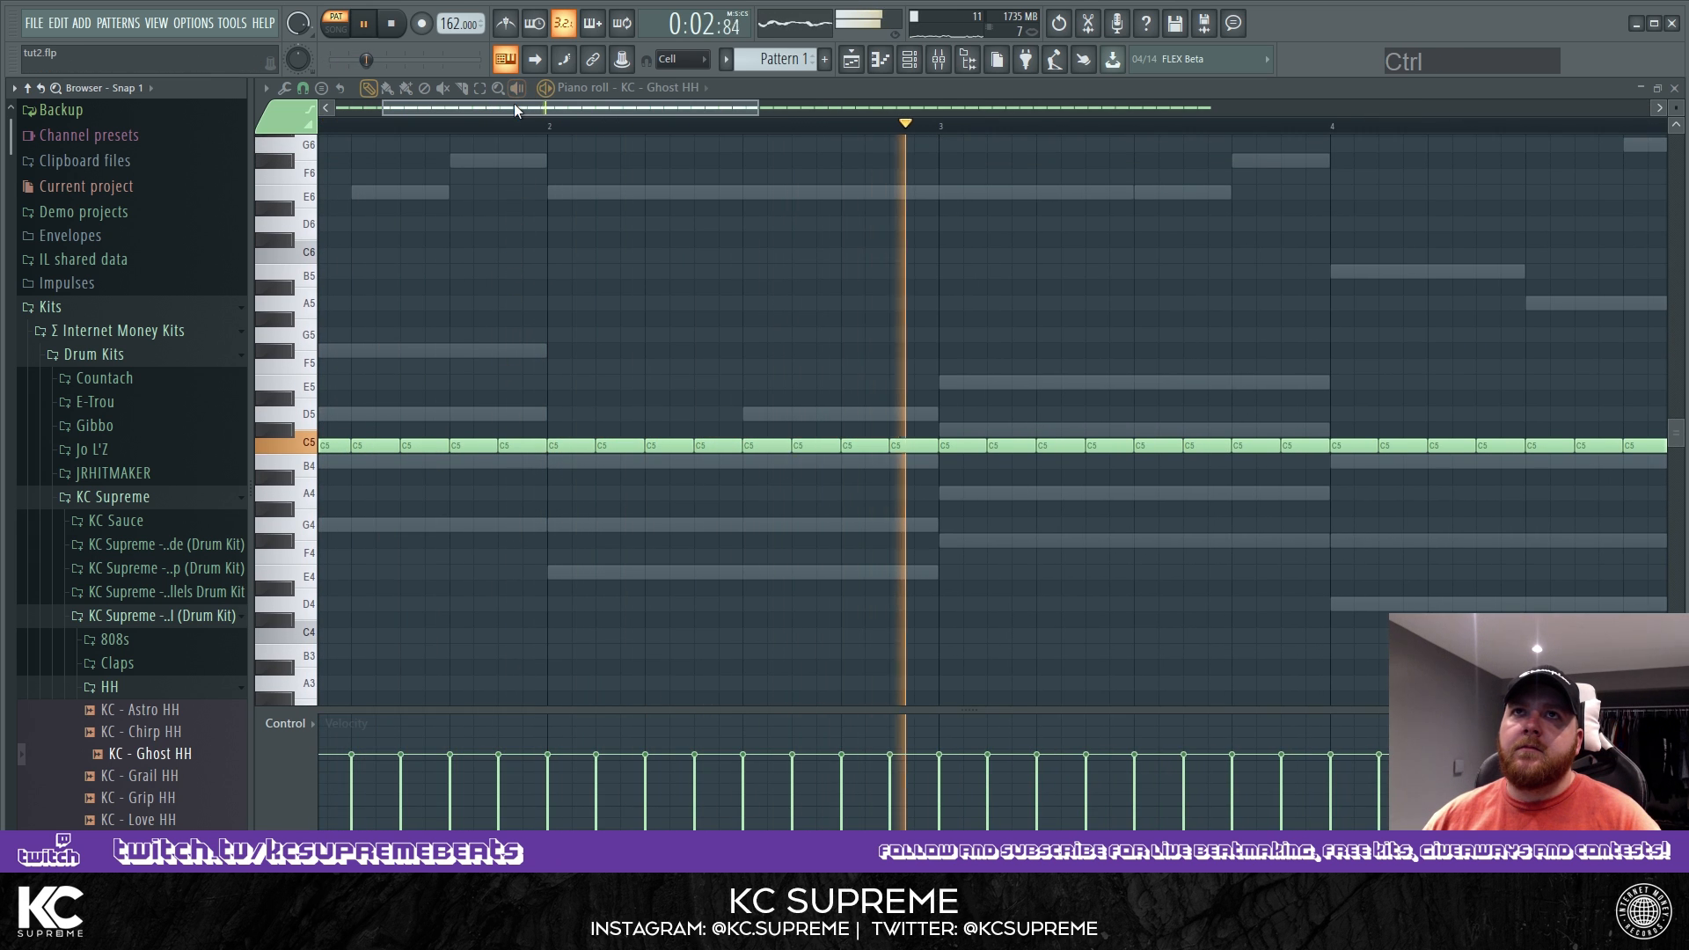
{"action": "key", "text": "space"}
{"action": "key", "text": "space"}
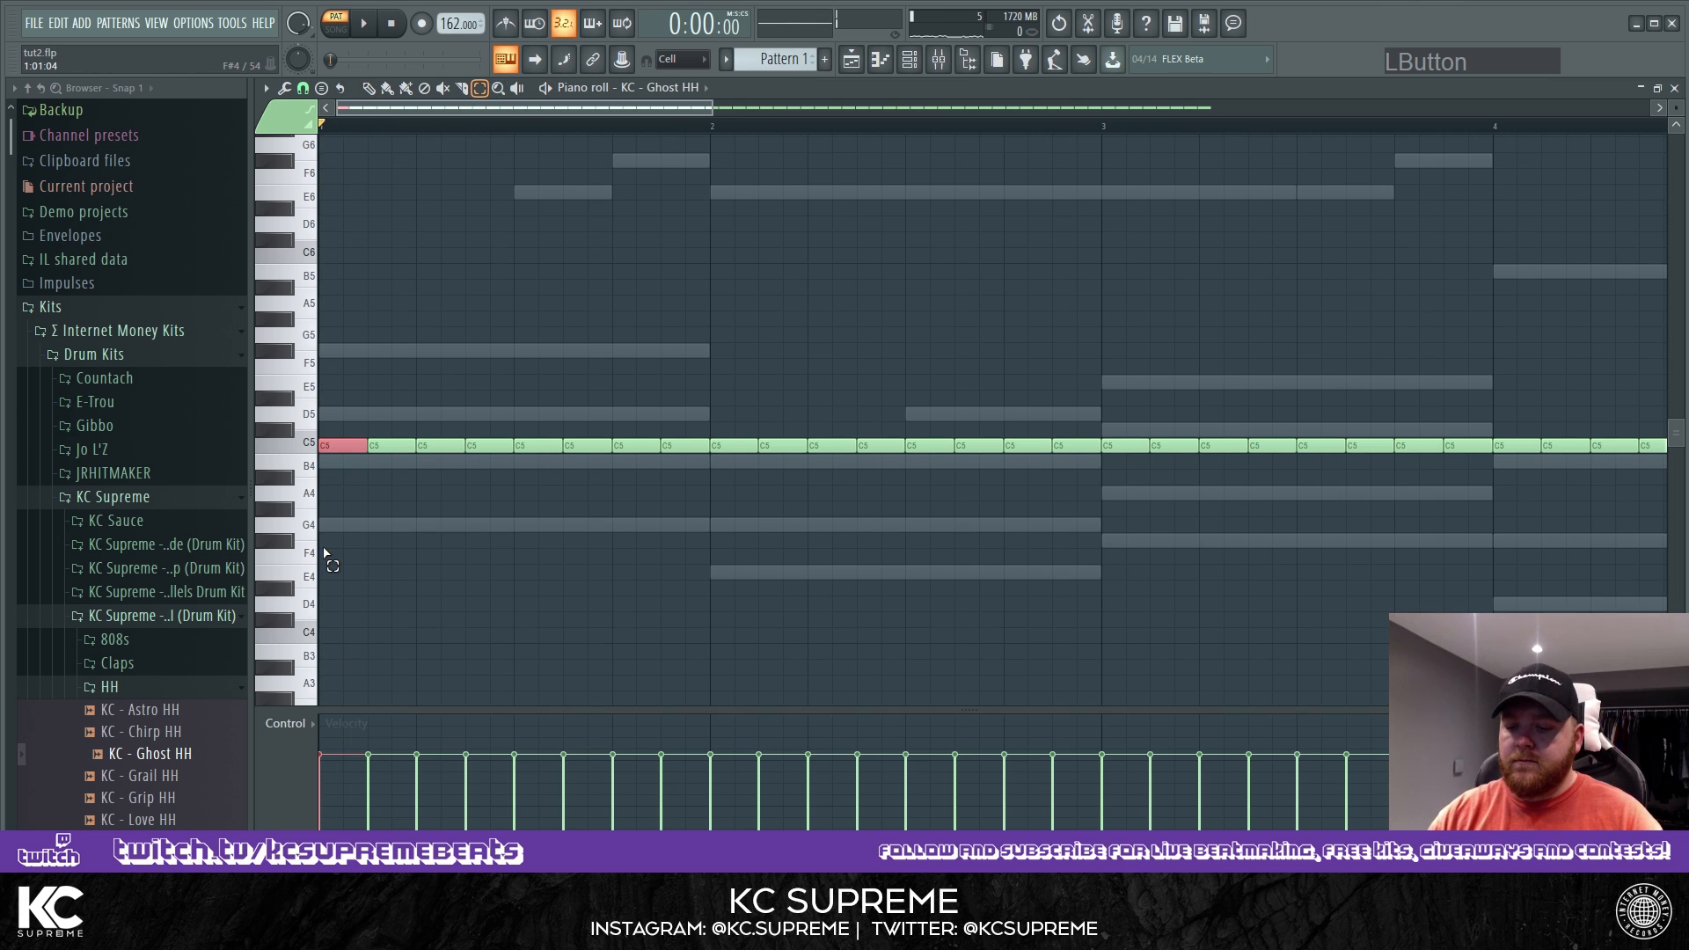
{"action": "key", "text": "alt+u"}
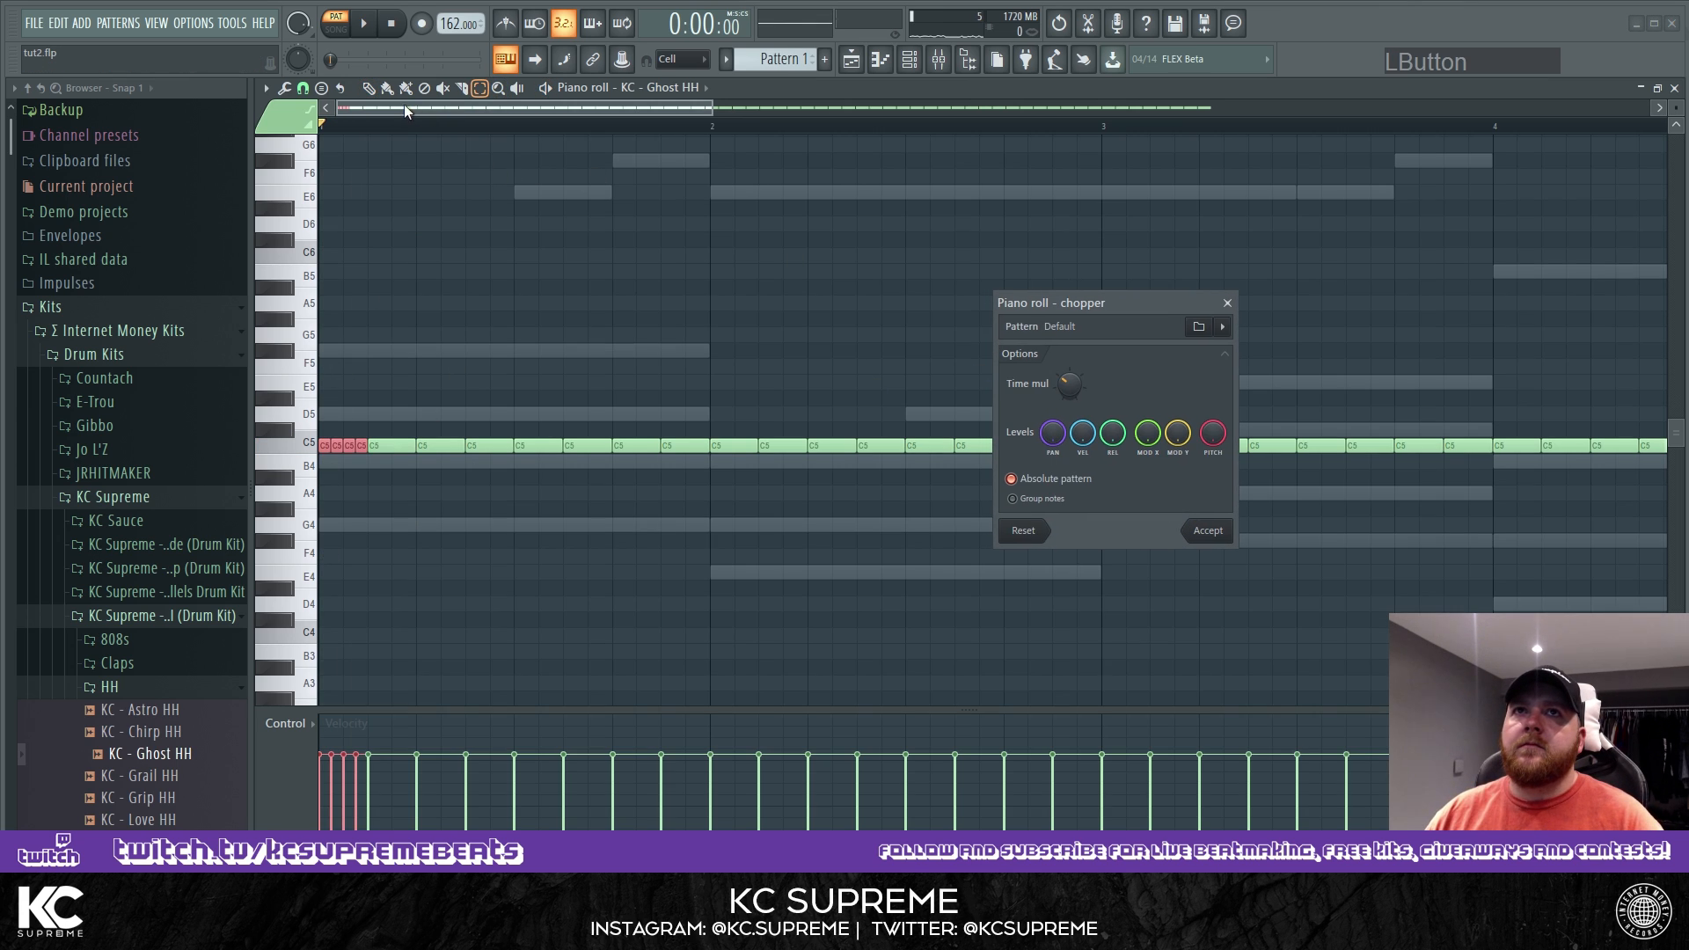
{"action": "left_click", "coordinate": [1207, 531]}
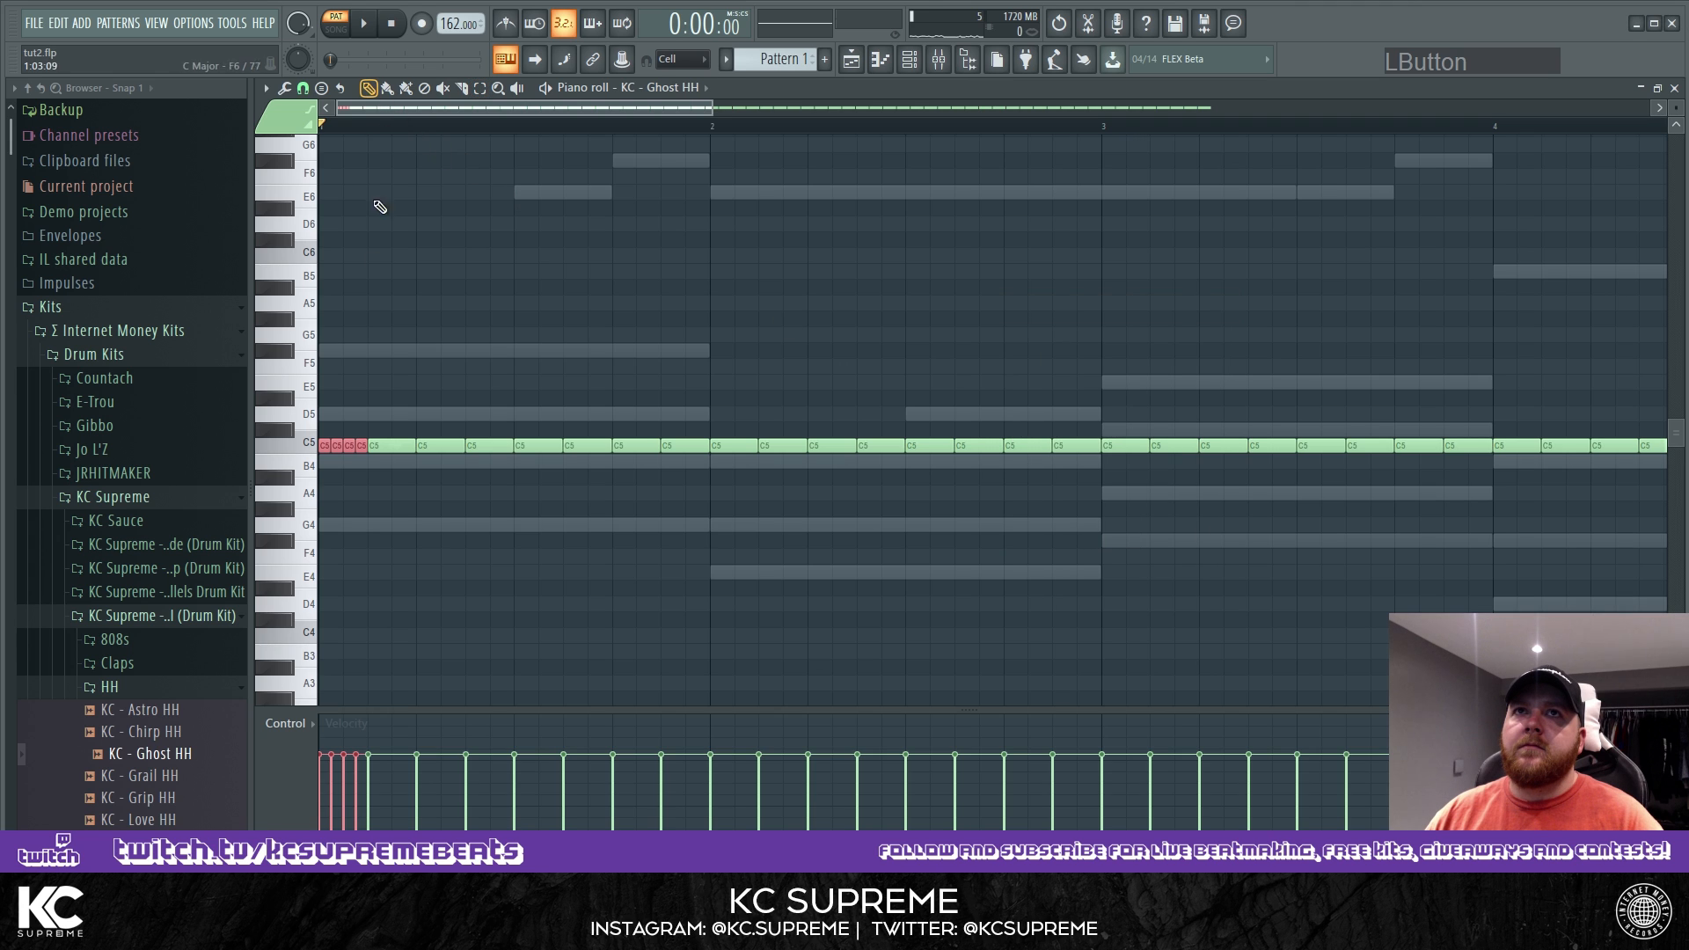
Listen to the bar 1 roll with the loop and chop the first C5 hi-hat of bar 3 into short notes.
{"action": "key", "text": "space"}
{"action": "scroll", "coordinate": [792, 566], "scroll_direction": "down", "scroll_amount": 2, "text": "ctrl"}
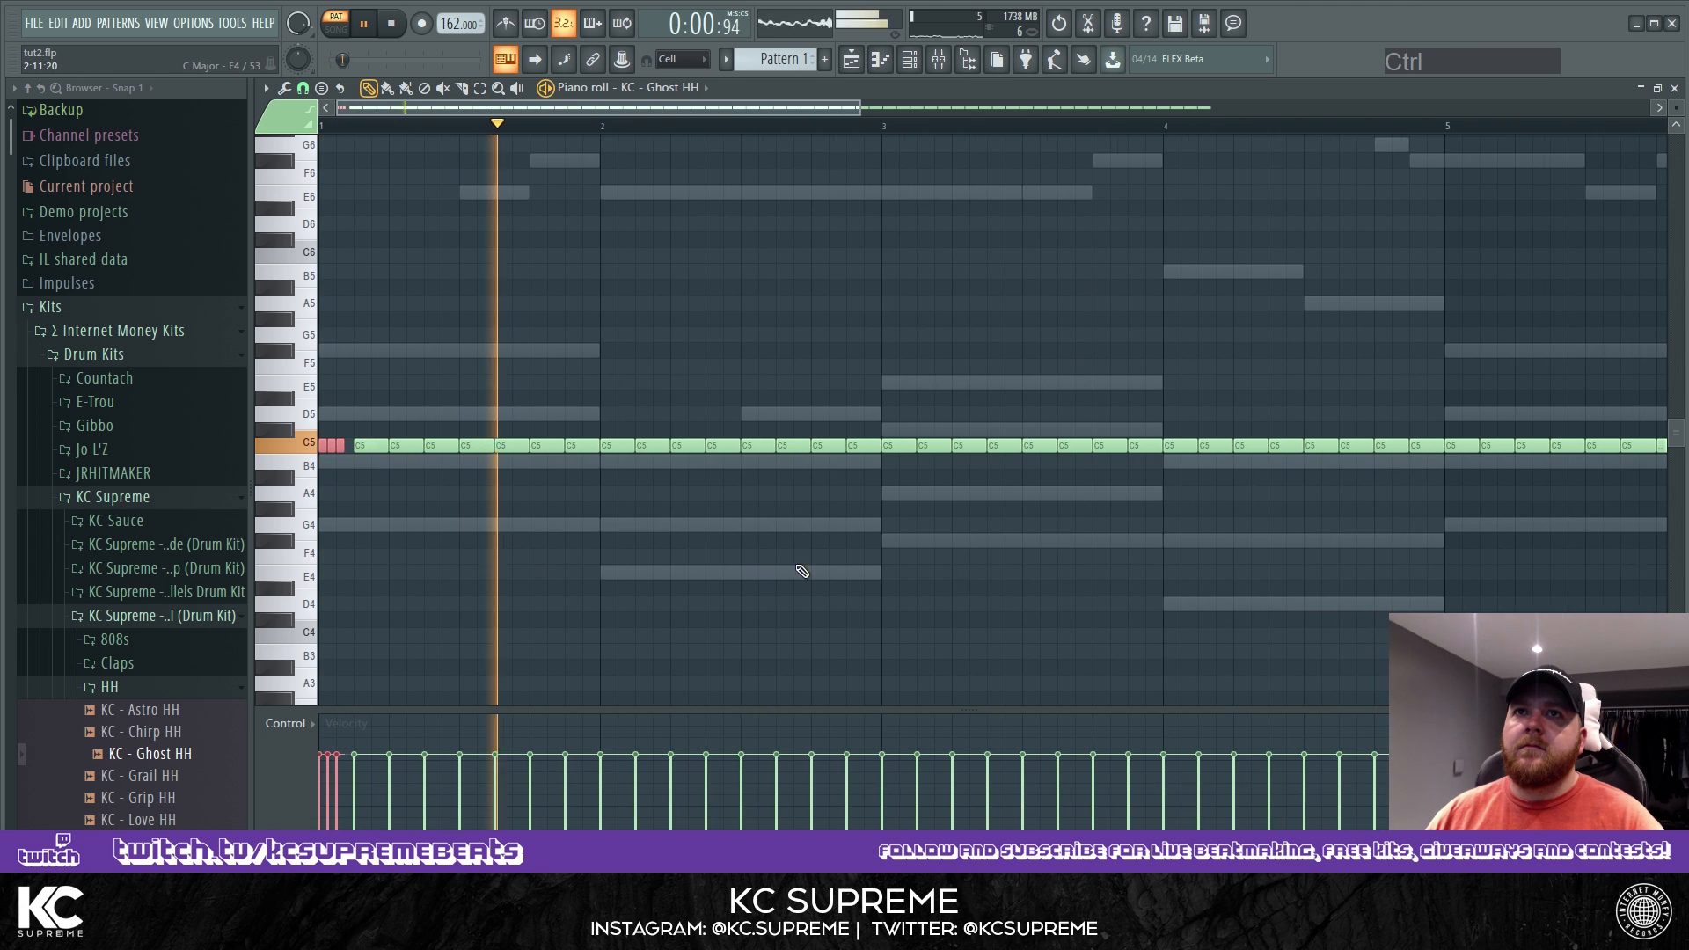
{"action": "scroll", "coordinate": [934, 549], "scroll_direction": "down", "scroll_amount": 1, "text": "ctrl"}
{"action": "key", "text": "space"}
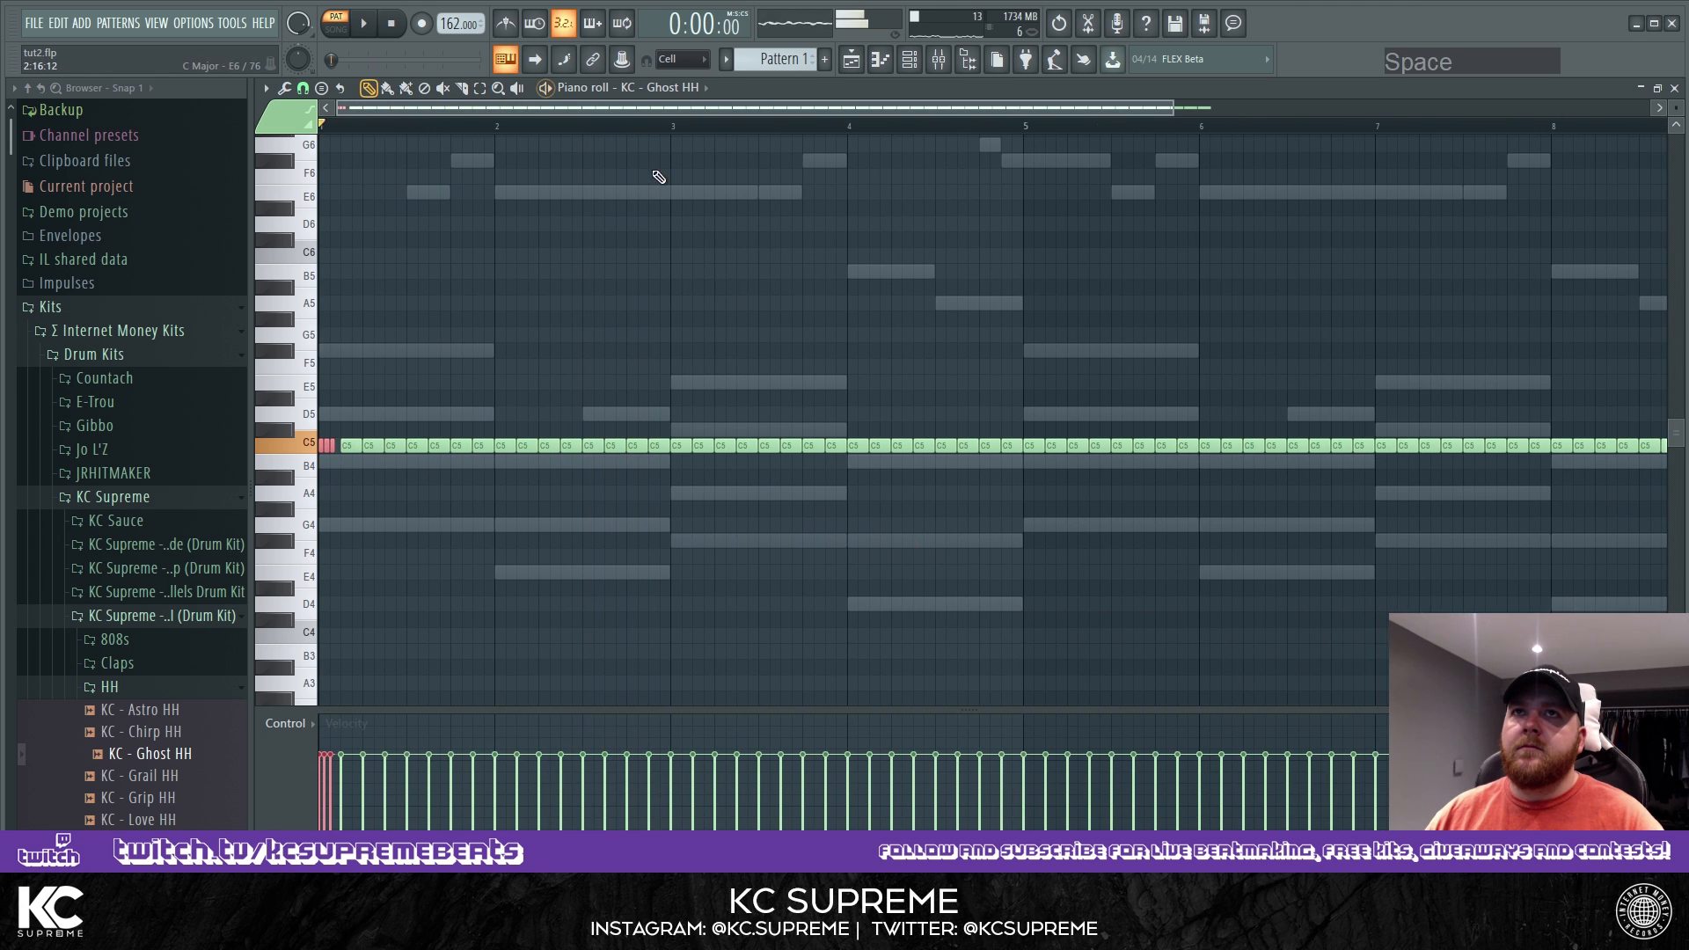
{"action": "left_click", "coordinate": [481, 88]}
{"action": "left_click", "coordinate": [679, 446]}
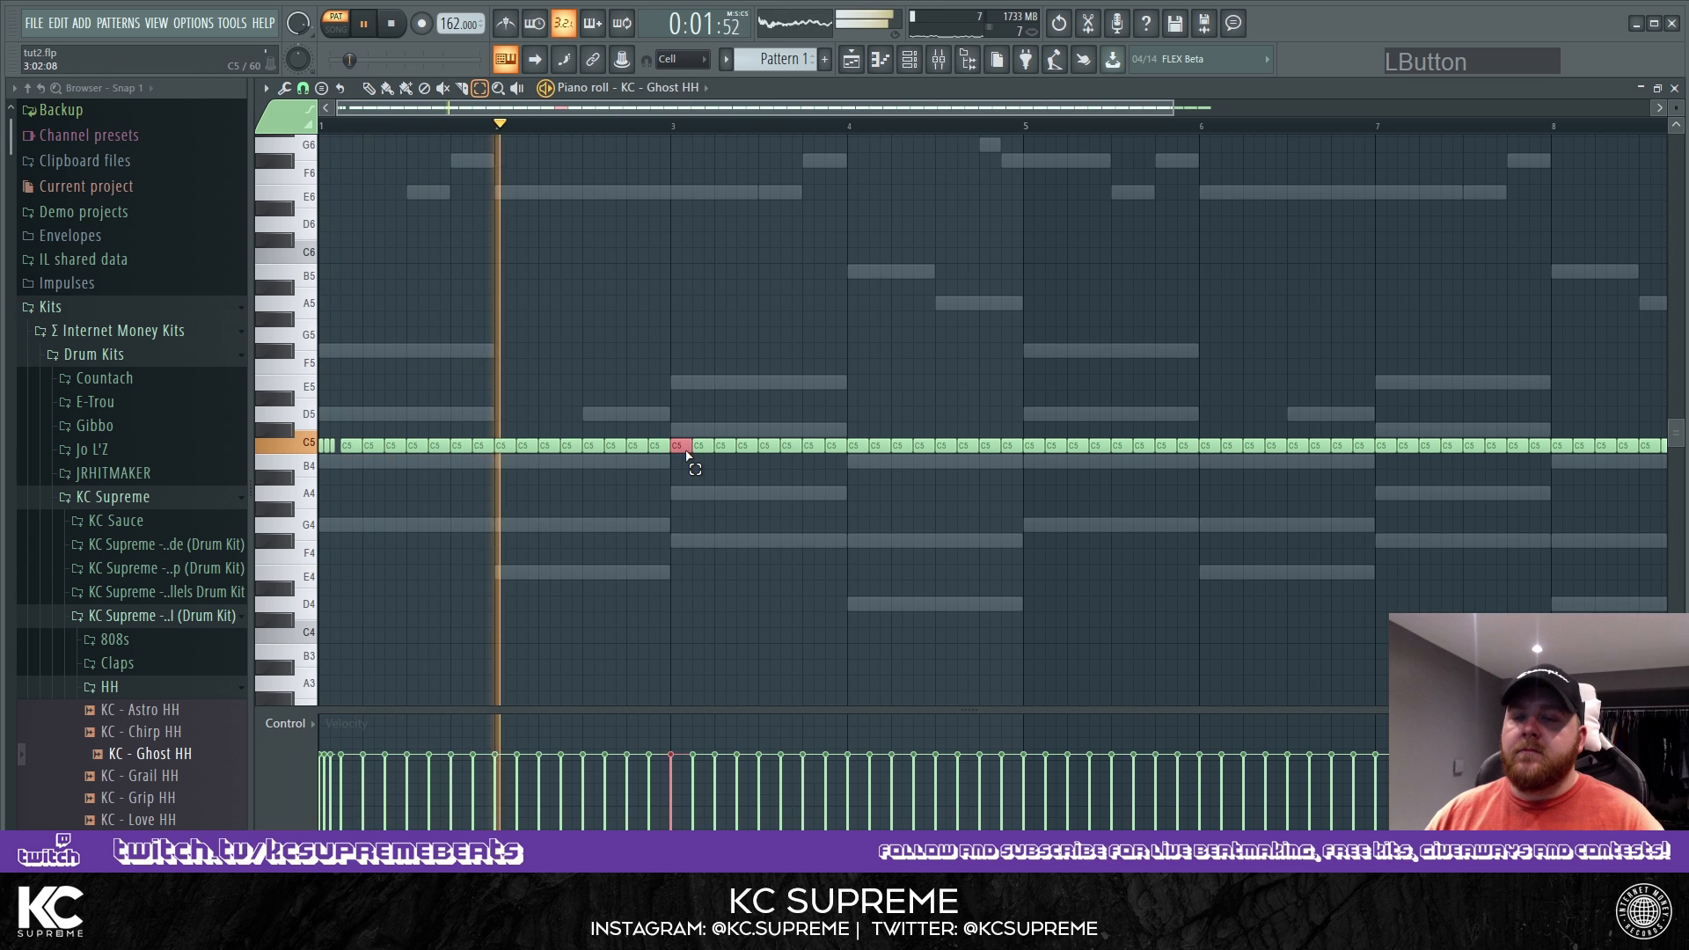
{"action": "key", "text": "alt+u"}
{"action": "key", "text": "Return"}
{"action": "left_click", "coordinate": [369, 87]}
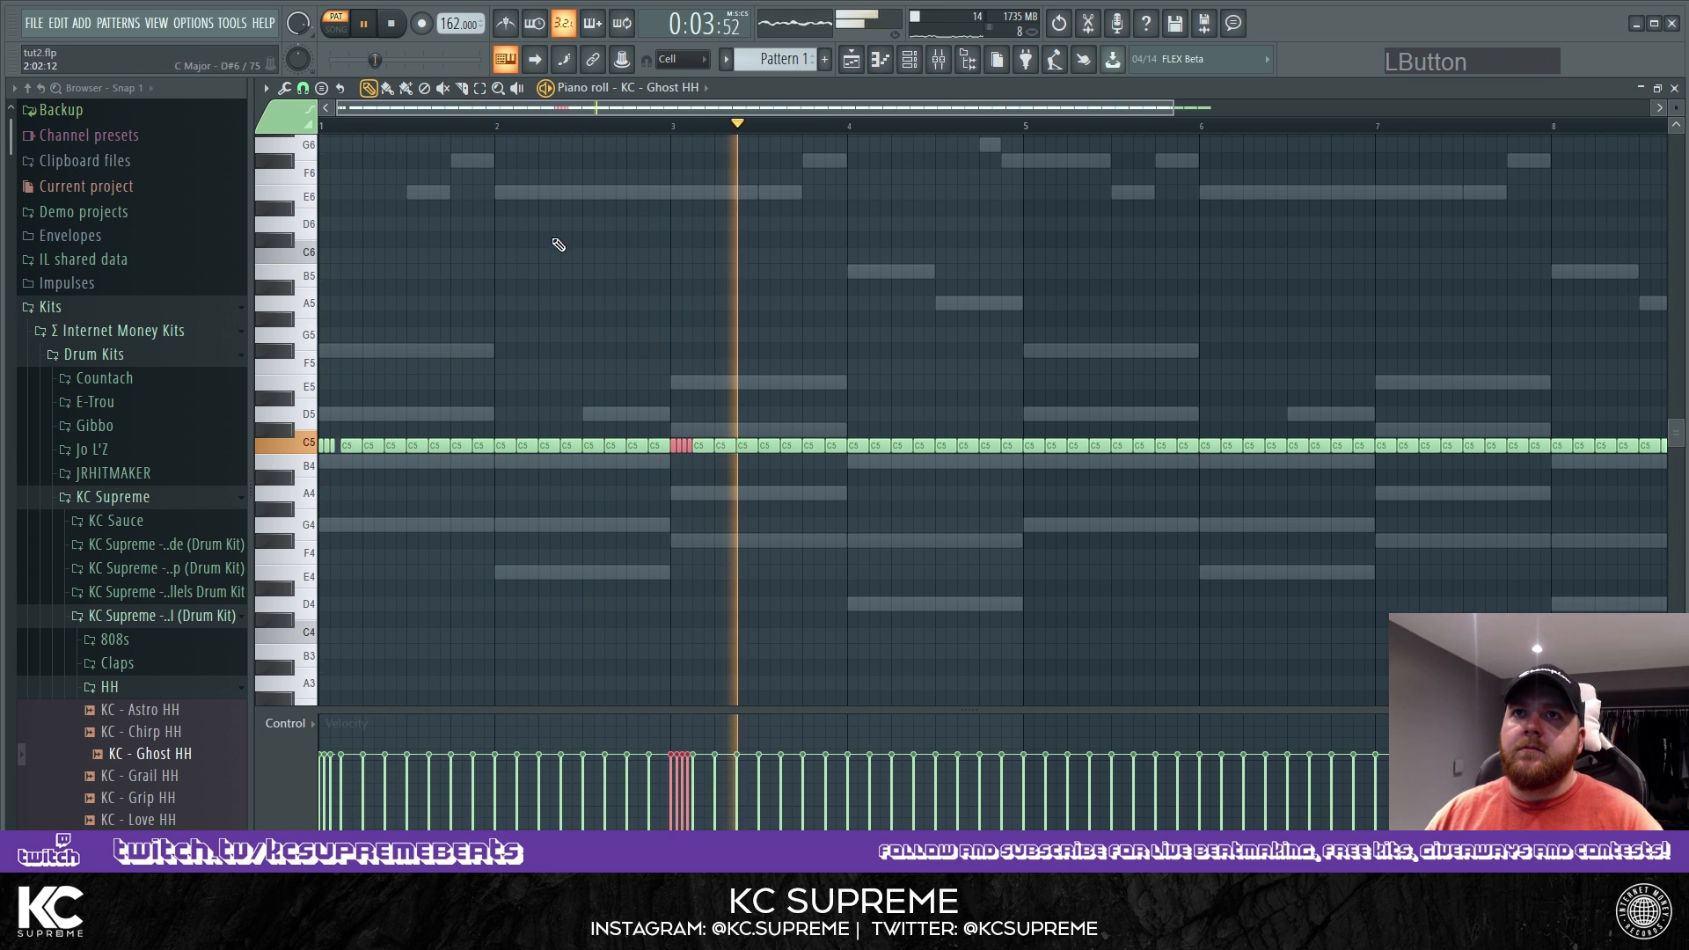
Delete all hi-hat notes from bar 5 onward, keeping only the first four bars.
{"action": "scroll", "coordinate": [1075, 472], "scroll_direction": "down", "scroll_amount": 1}
{"action": "left_click_drag", "start_coordinate": [1294, 486], "coordinate": [810, 381]}
{"action": "key", "text": "Delete"}
{"action": "key", "text": "space"}
Remove the C5 hi-hats on the third beat of bars 1 and 3 and replay the loop.
{"action": "scroll", "coordinate": [434, 408], "scroll_direction": "up", "scroll_amount": 2}
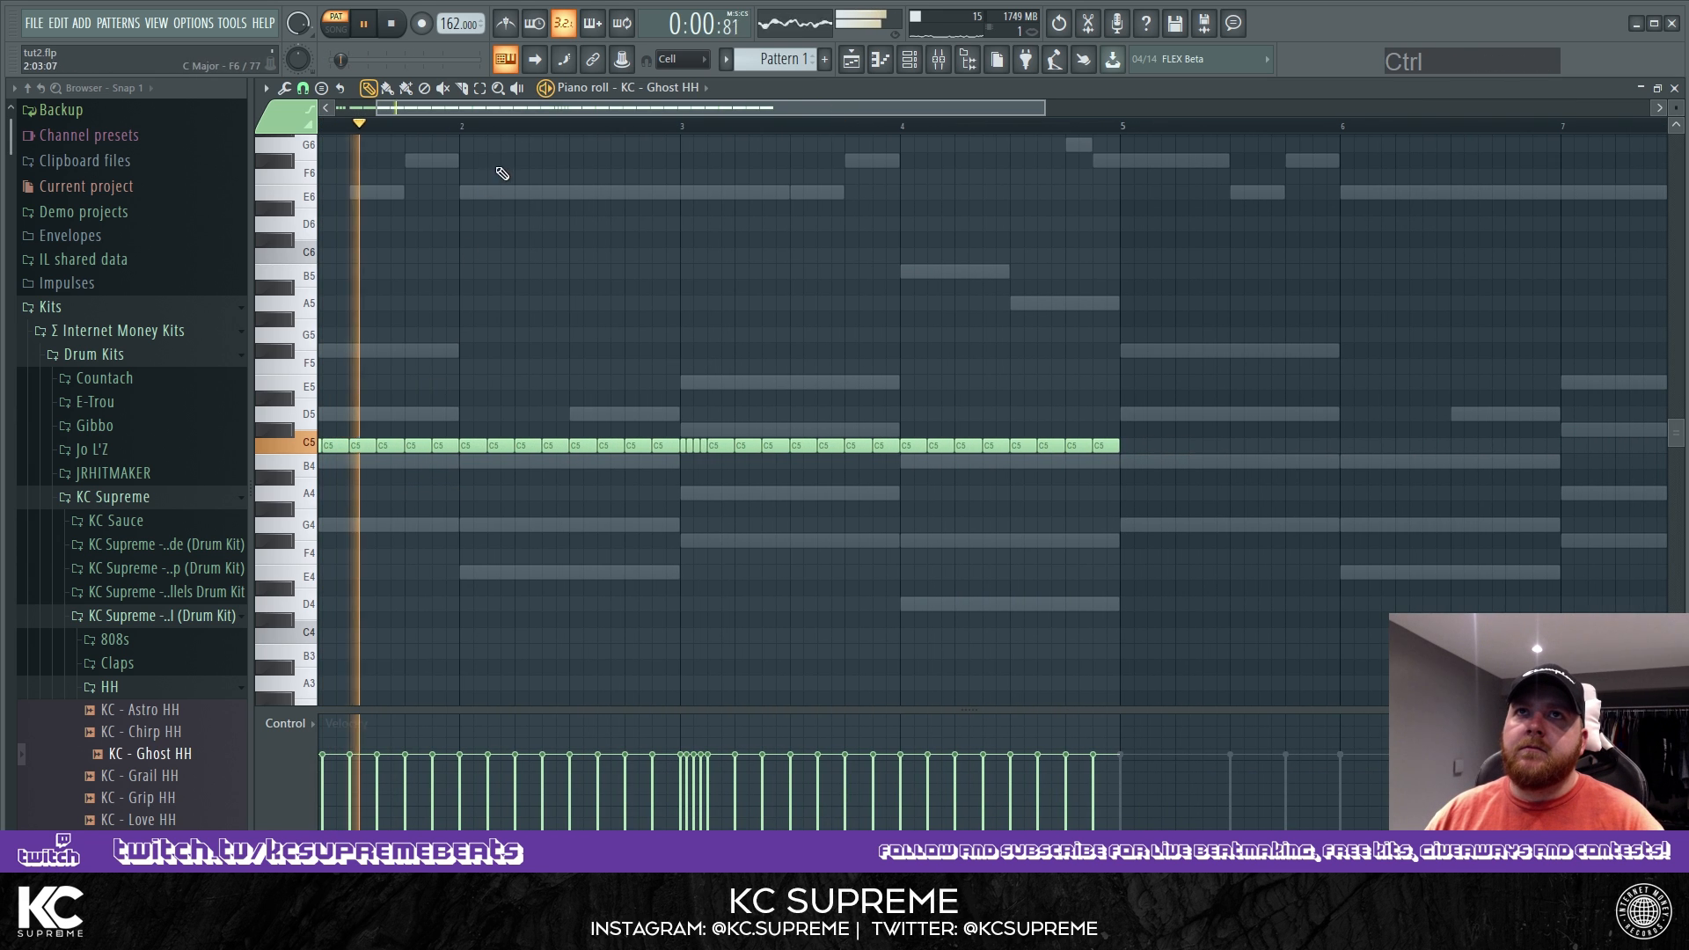
{"action": "key", "text": "space"}
{"action": "right_click", "coordinate": [435, 447]}
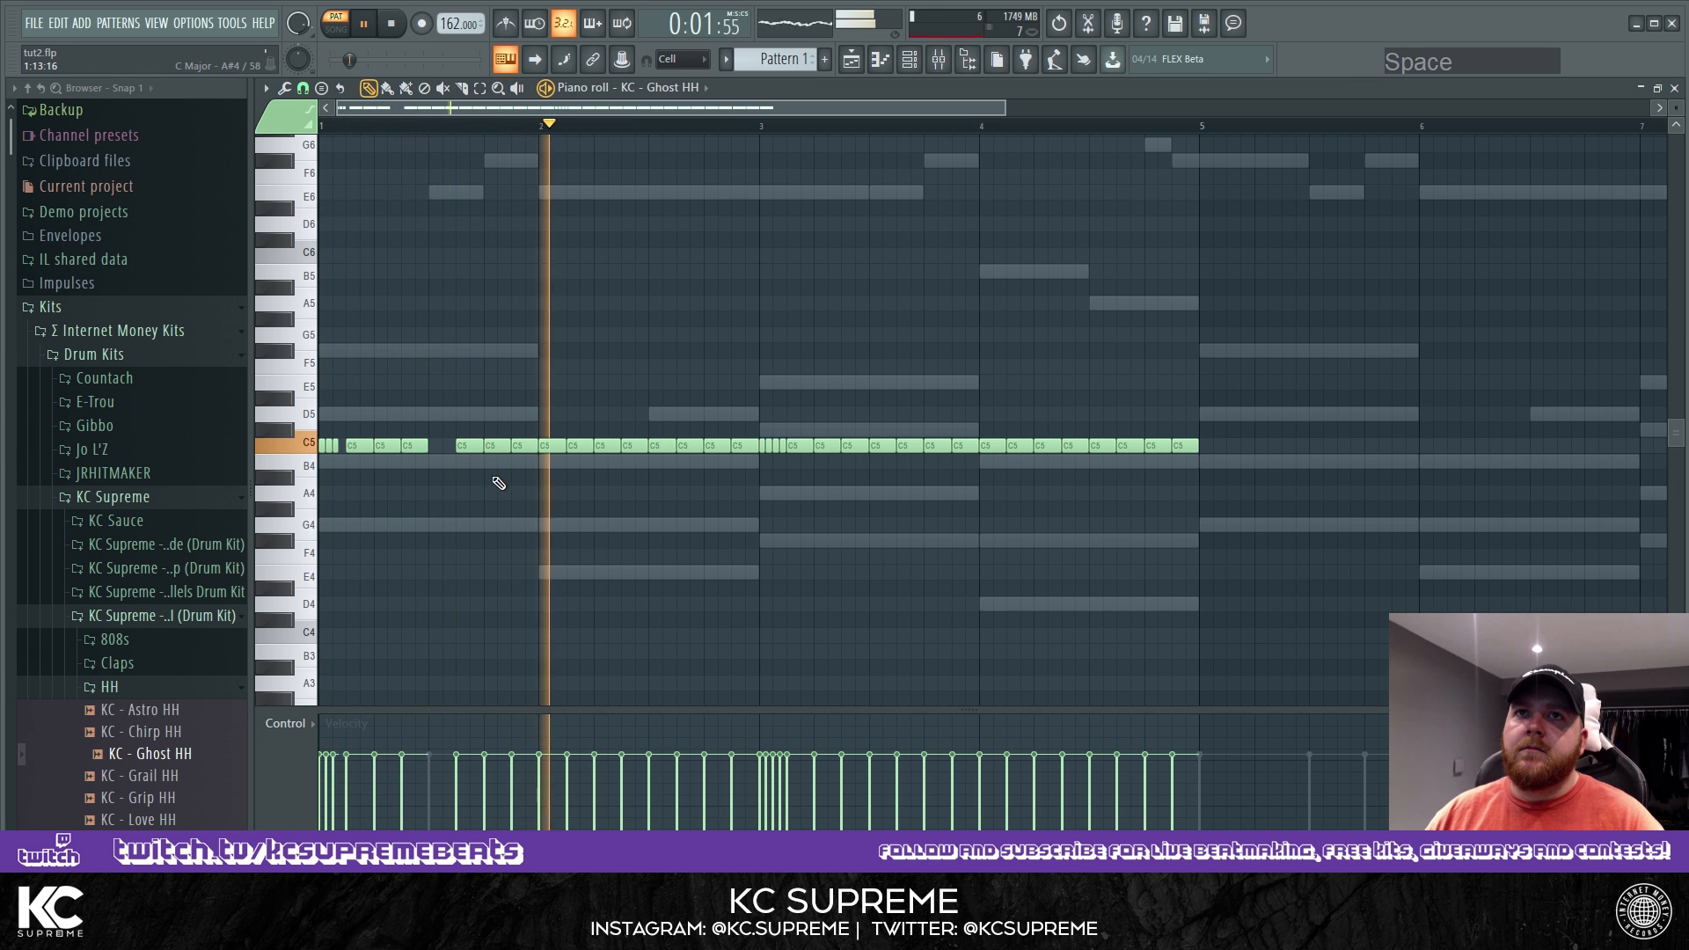
{"action": "right_click", "coordinate": [883, 446]}
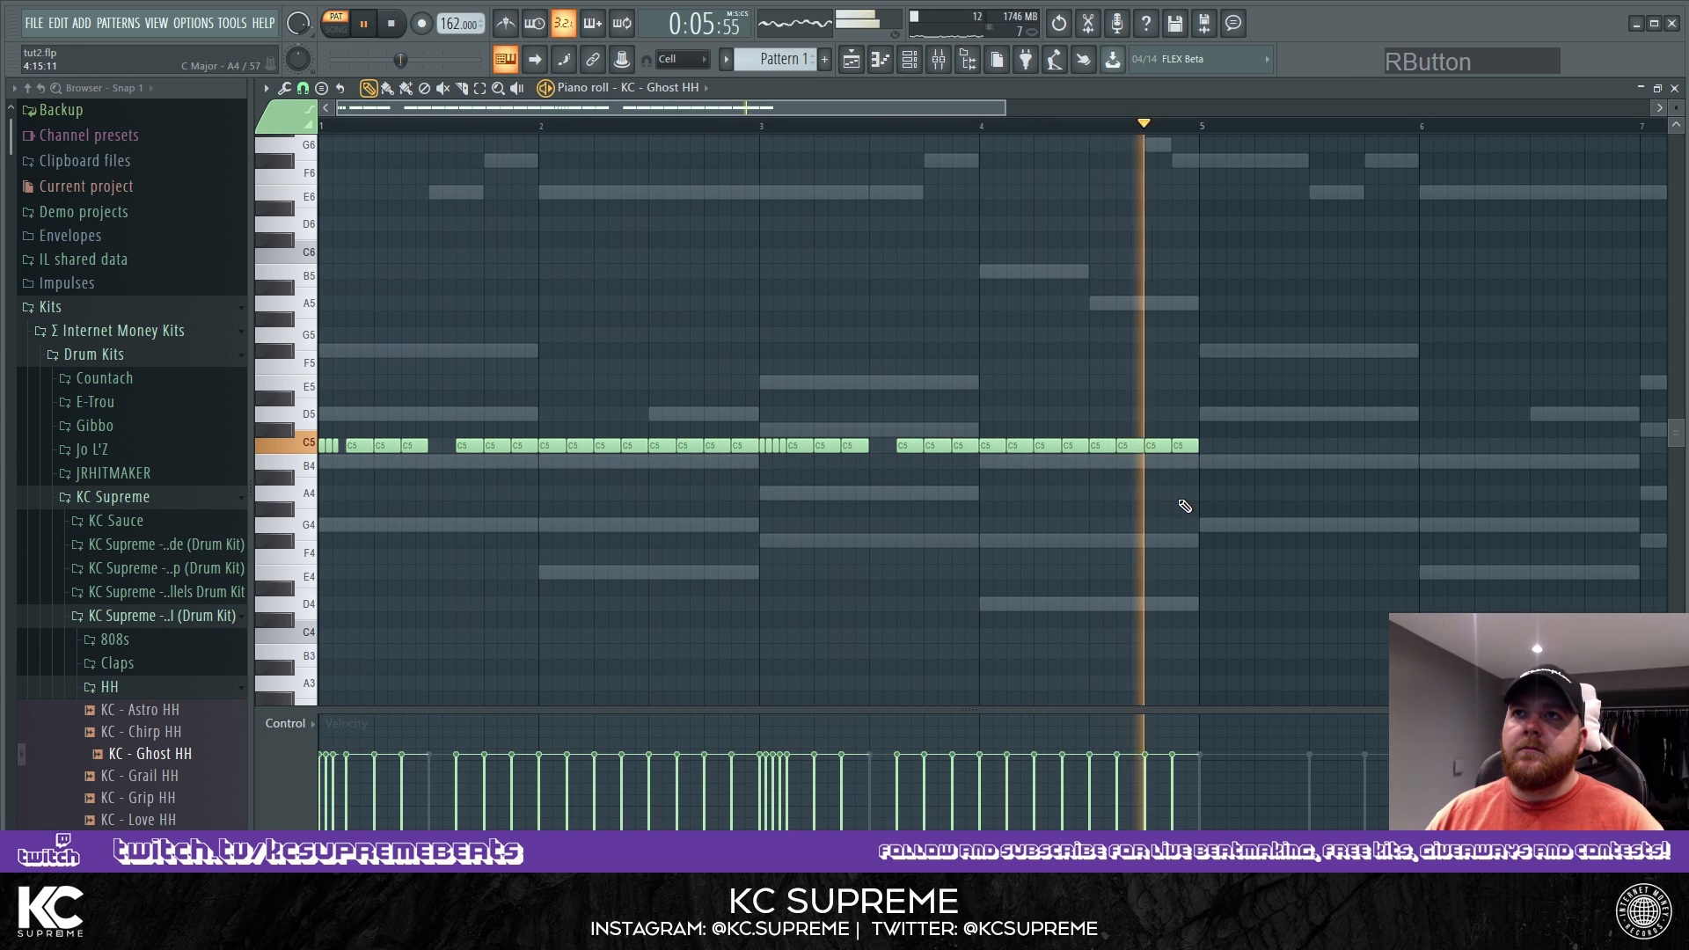
{"action": "key", "text": "space"}
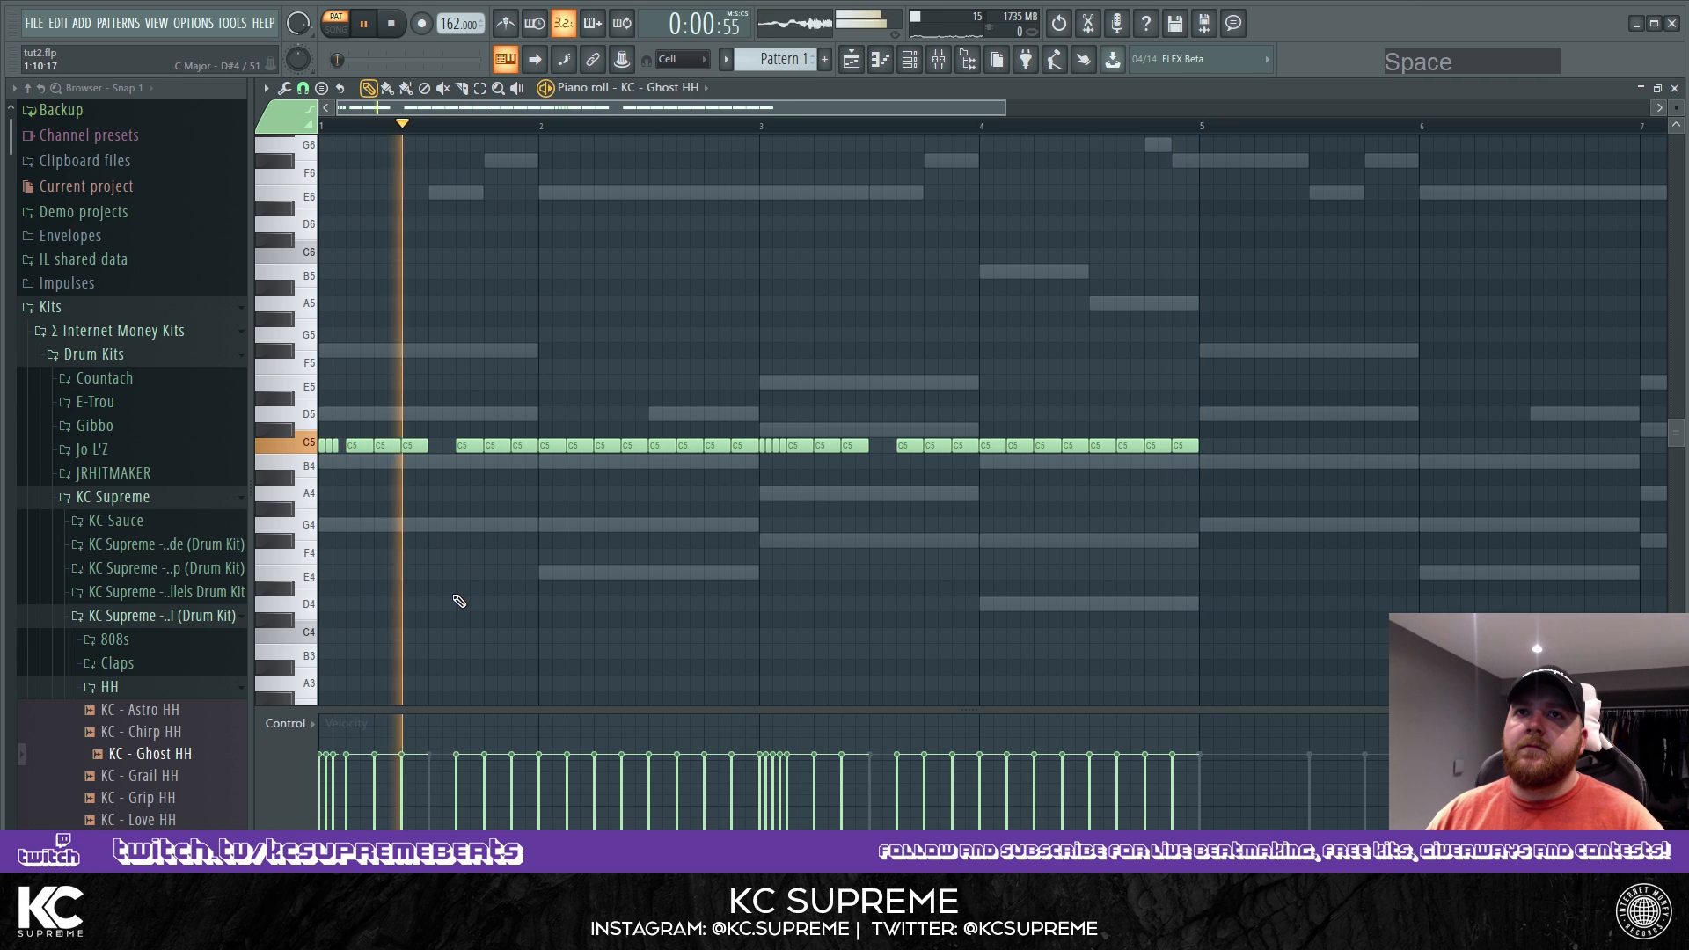
Place a short G4 hi-hat on the second beat of bar 2, removing the trial G4 near the end of bar 1.
{"action": "left_click_drag", "start_coordinate": [488, 514], "coordinate": [489, 530]}
{"action": "key", "text": "space"}
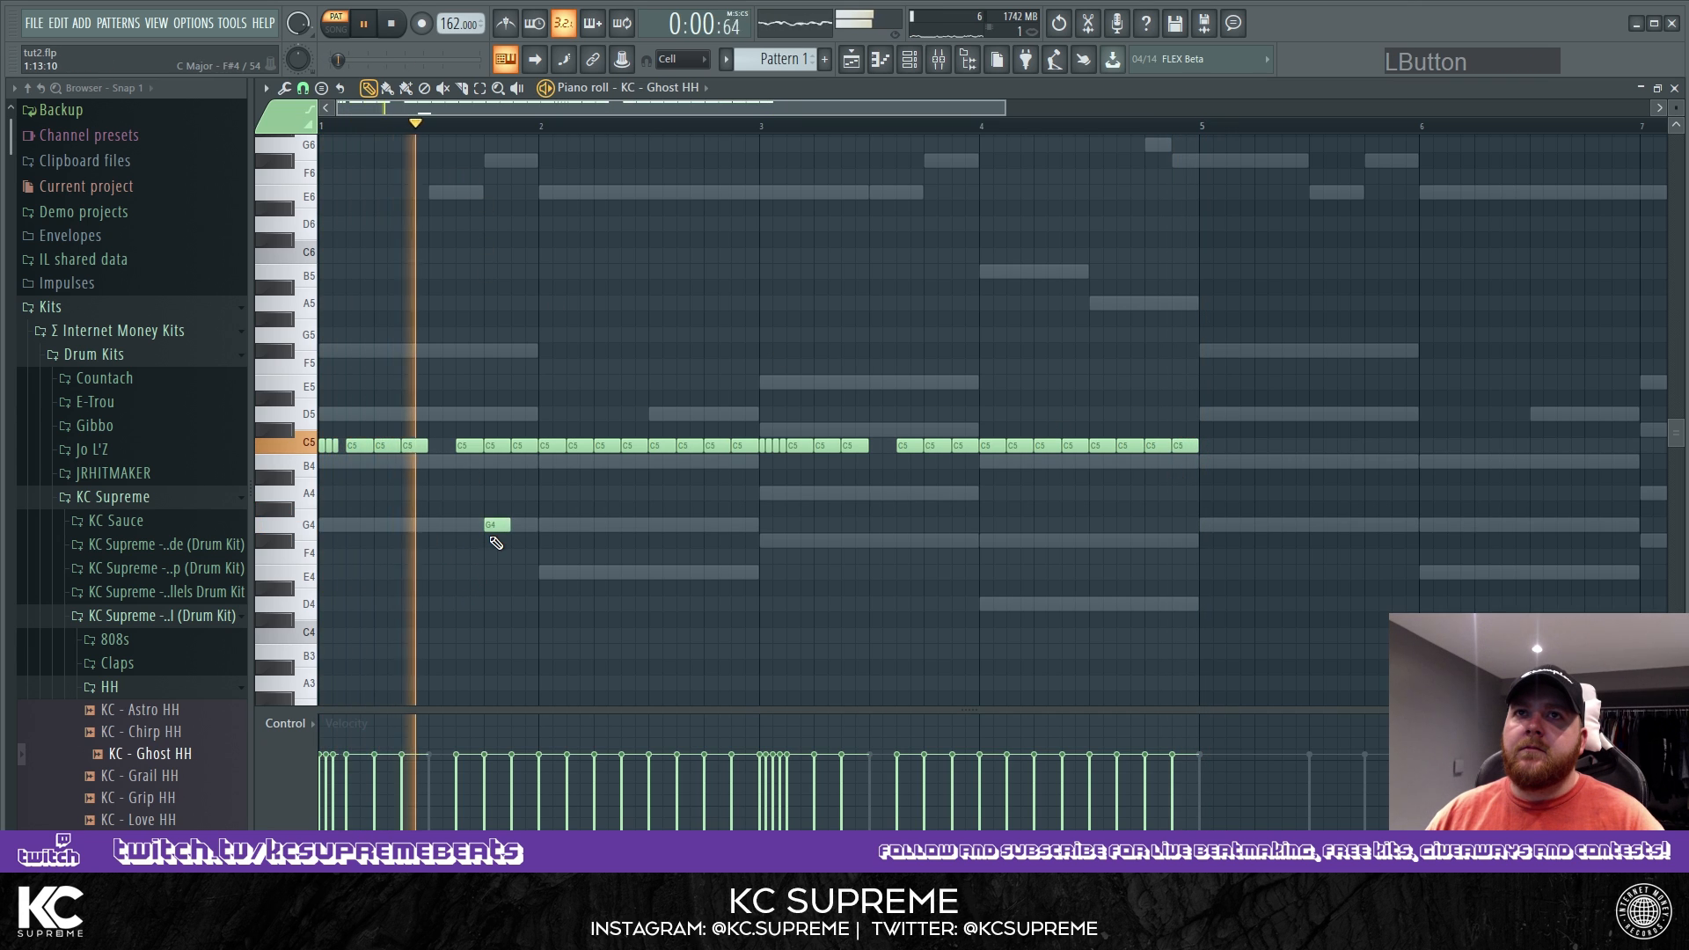
{"action": "right_click", "coordinate": [497, 525]}
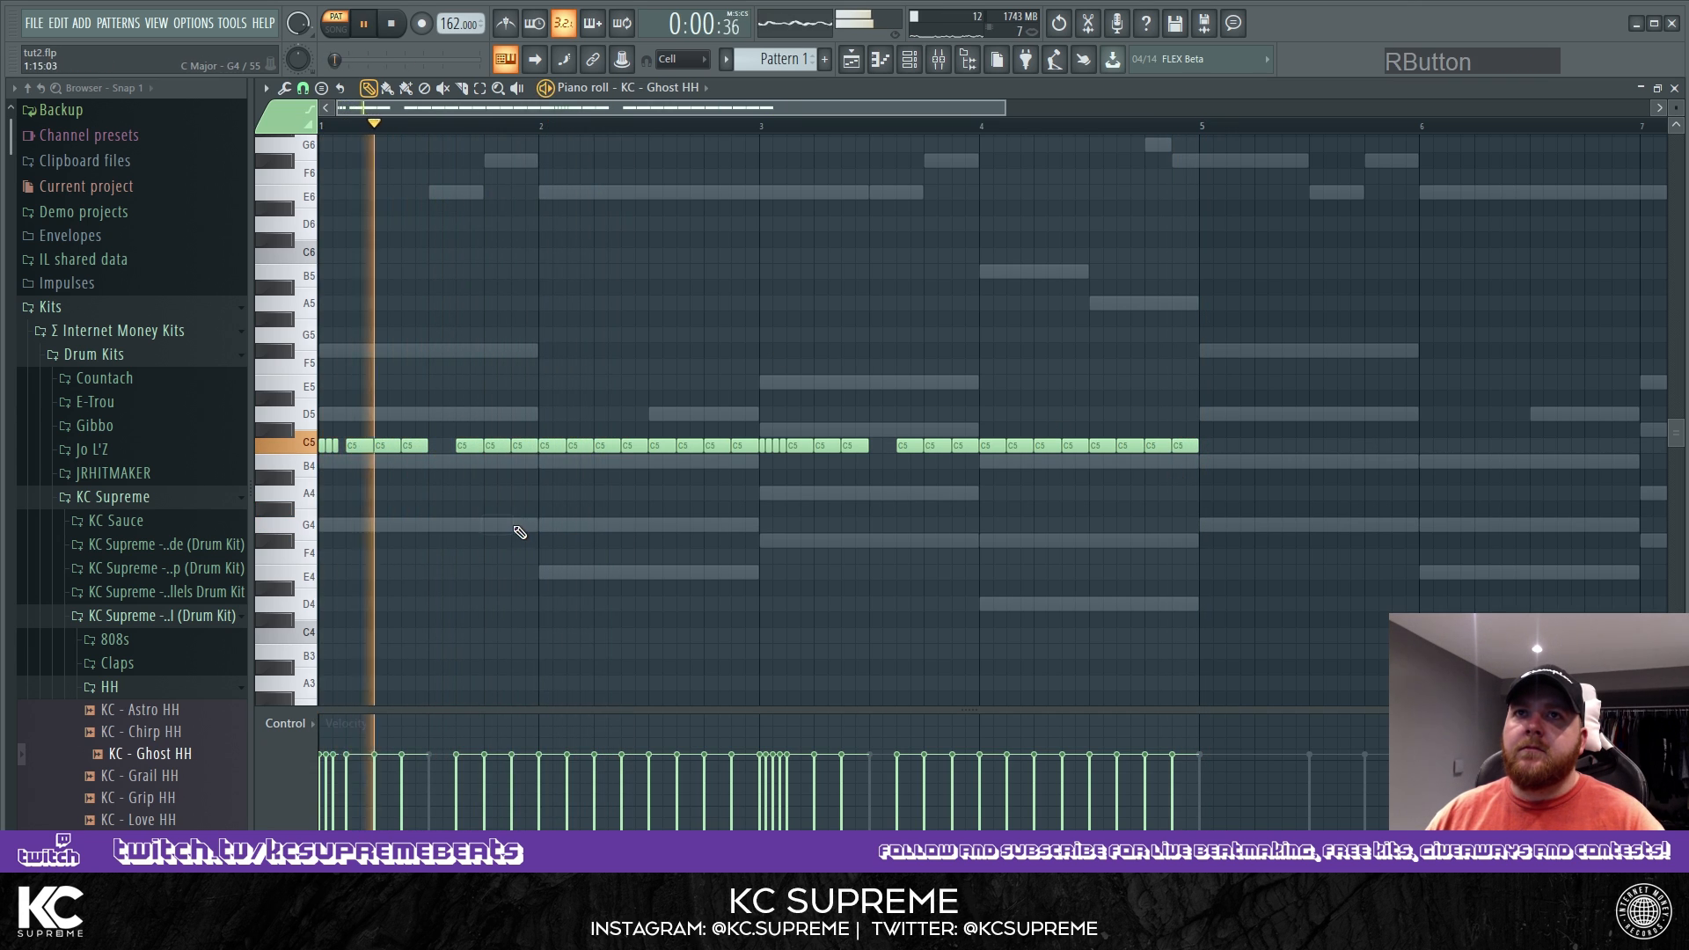
{"action": "left_click", "coordinate": [598, 526]}
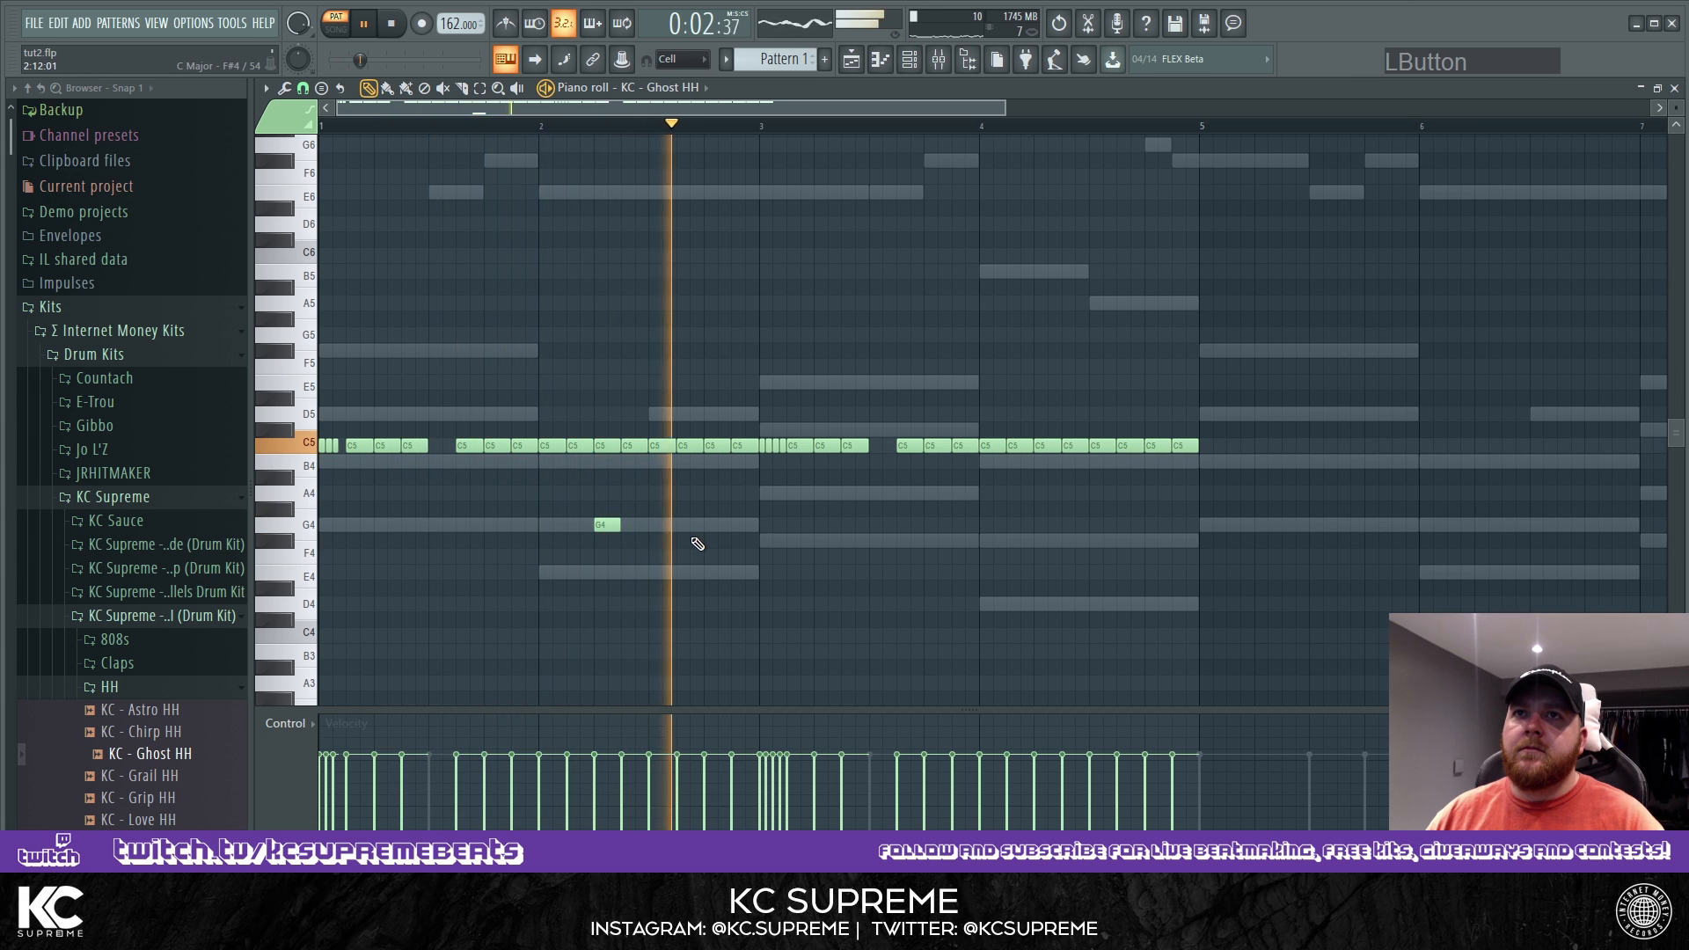
Add G4 accent notes to the Ghost HH hi-hat part, one late in bar 2 and three across bar 4.
{"action": "left_click_drag", "start_coordinate": [674, 526], "coordinate": [688, 525]}
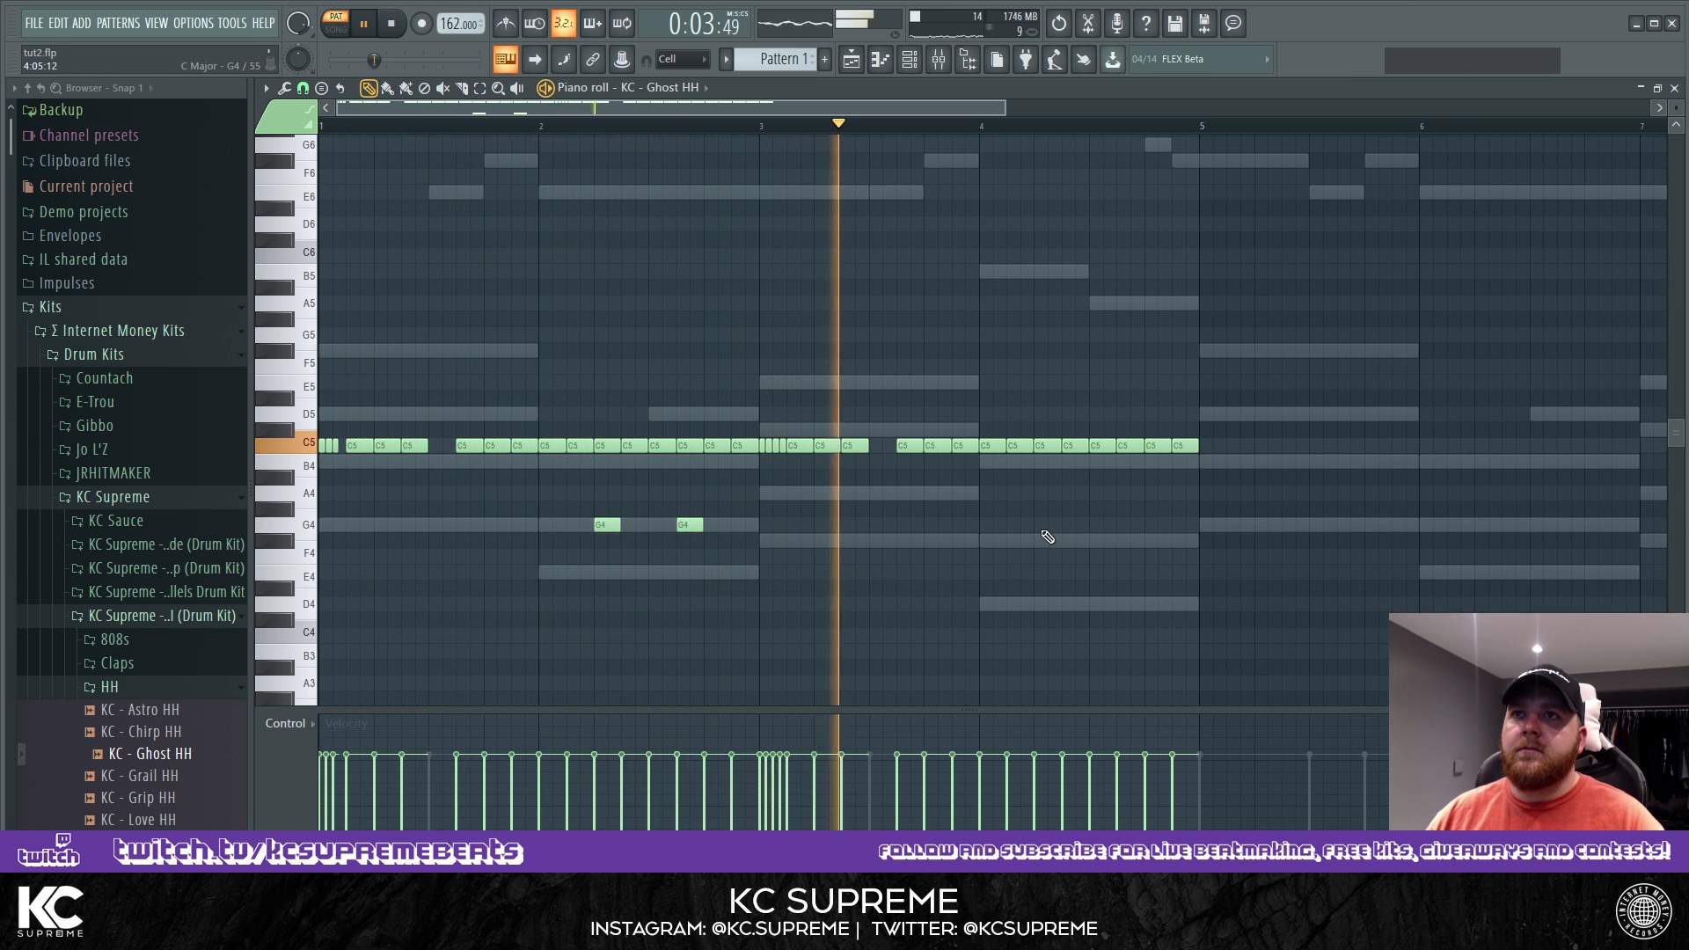
{"action": "left_click", "coordinate": [1047, 525]}
{"action": "left_click", "coordinate": [1126, 525]}
{"action": "left_click", "coordinate": [1160, 523]}
{"action": "left_click_drag", "start_coordinate": [1160, 523], "coordinate": [1174, 523]}
{"action": "key", "text": "space"}
{"action": "key", "text": "space"}
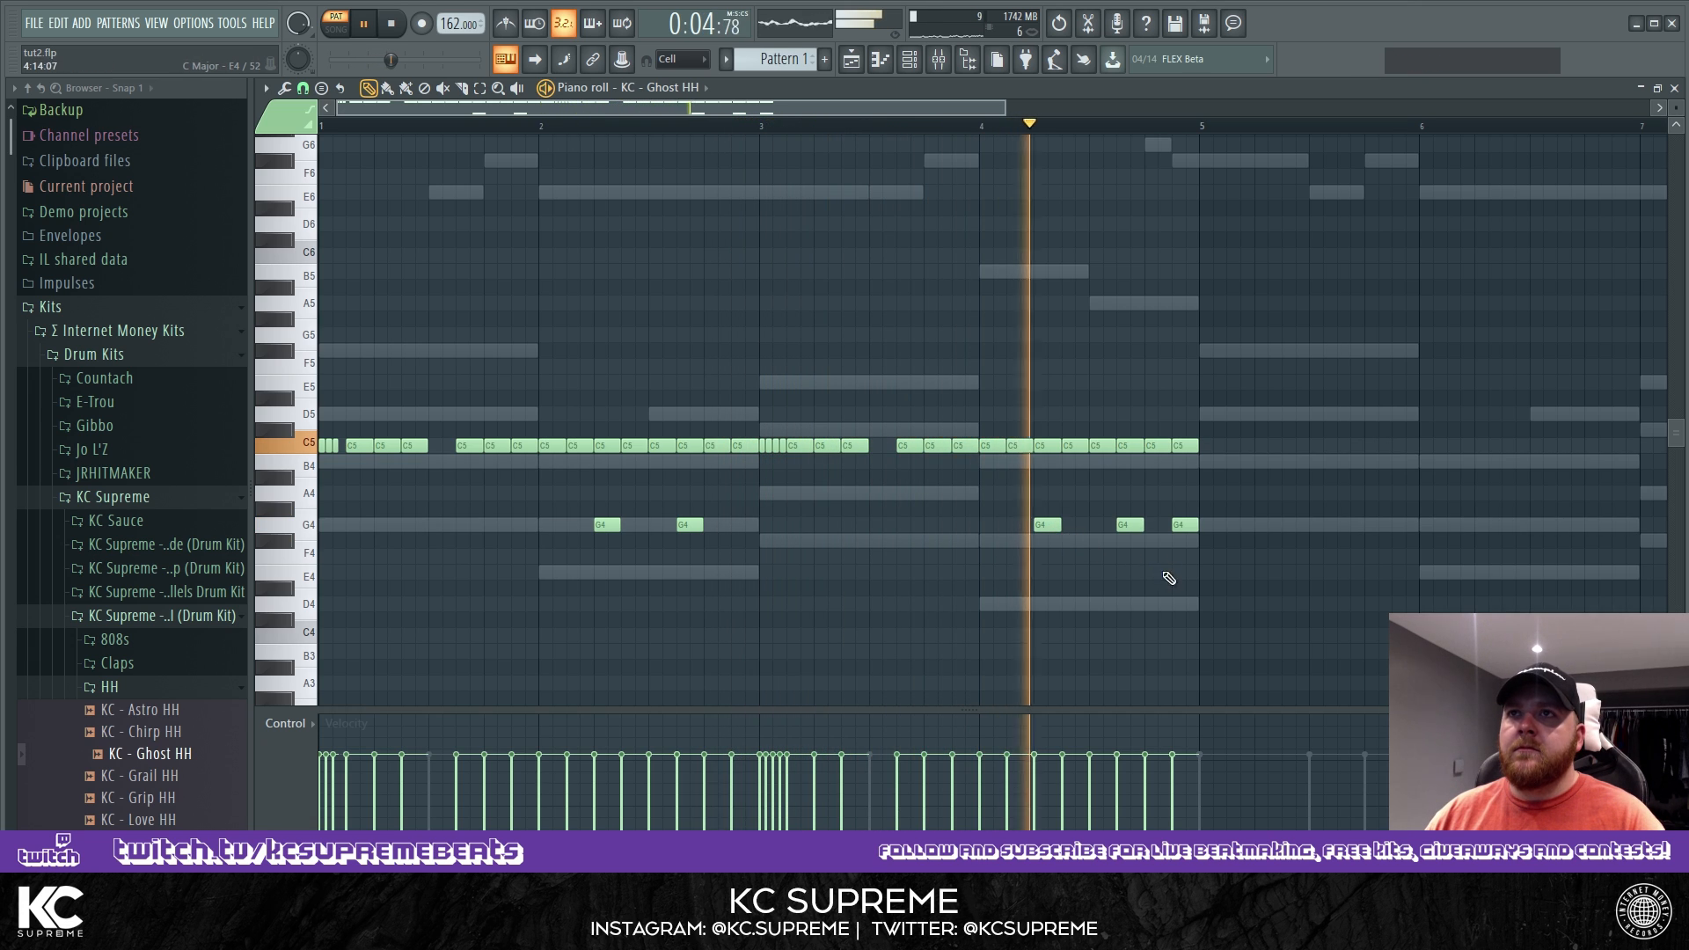
Chop the second G4 hi-hat note in bar 4 with the Default pattern and re-place the final G4 note at the bar's end.
{"action": "right_click", "coordinate": [1185, 524]}
{"action": "key", "text": "space"}
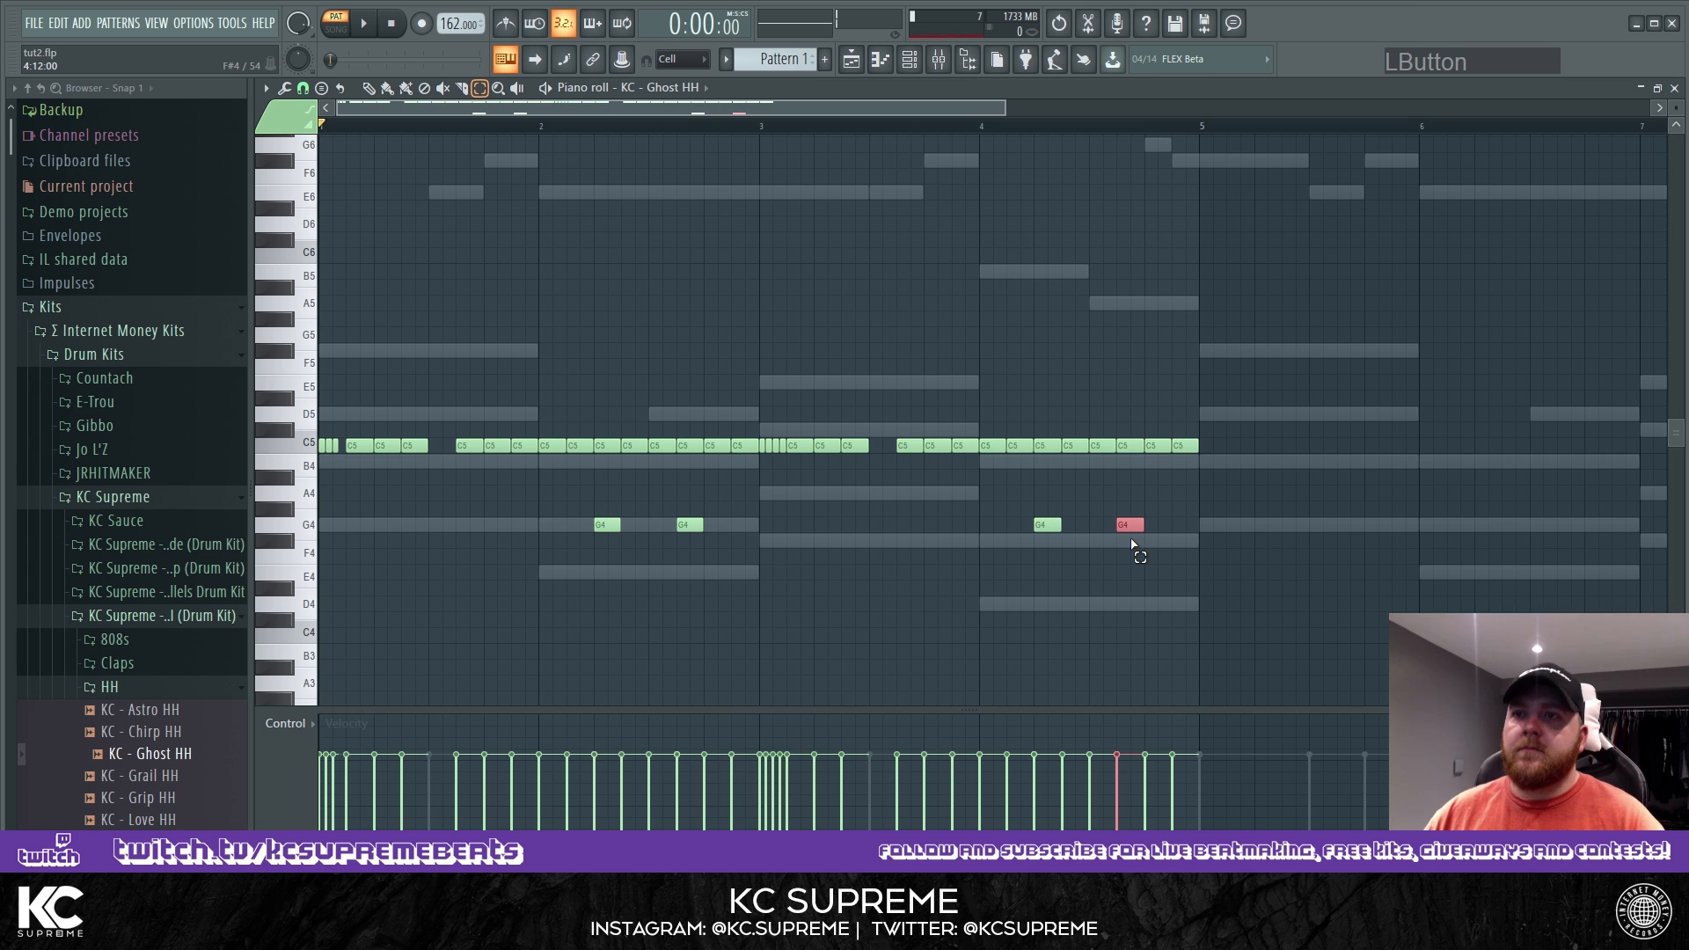
{"action": "key", "text": "alt+u"}
{"action": "key", "text": "space"}
{"action": "left_click_drag", "start_coordinate": [1132, 304], "coordinate": [1494, 378]}
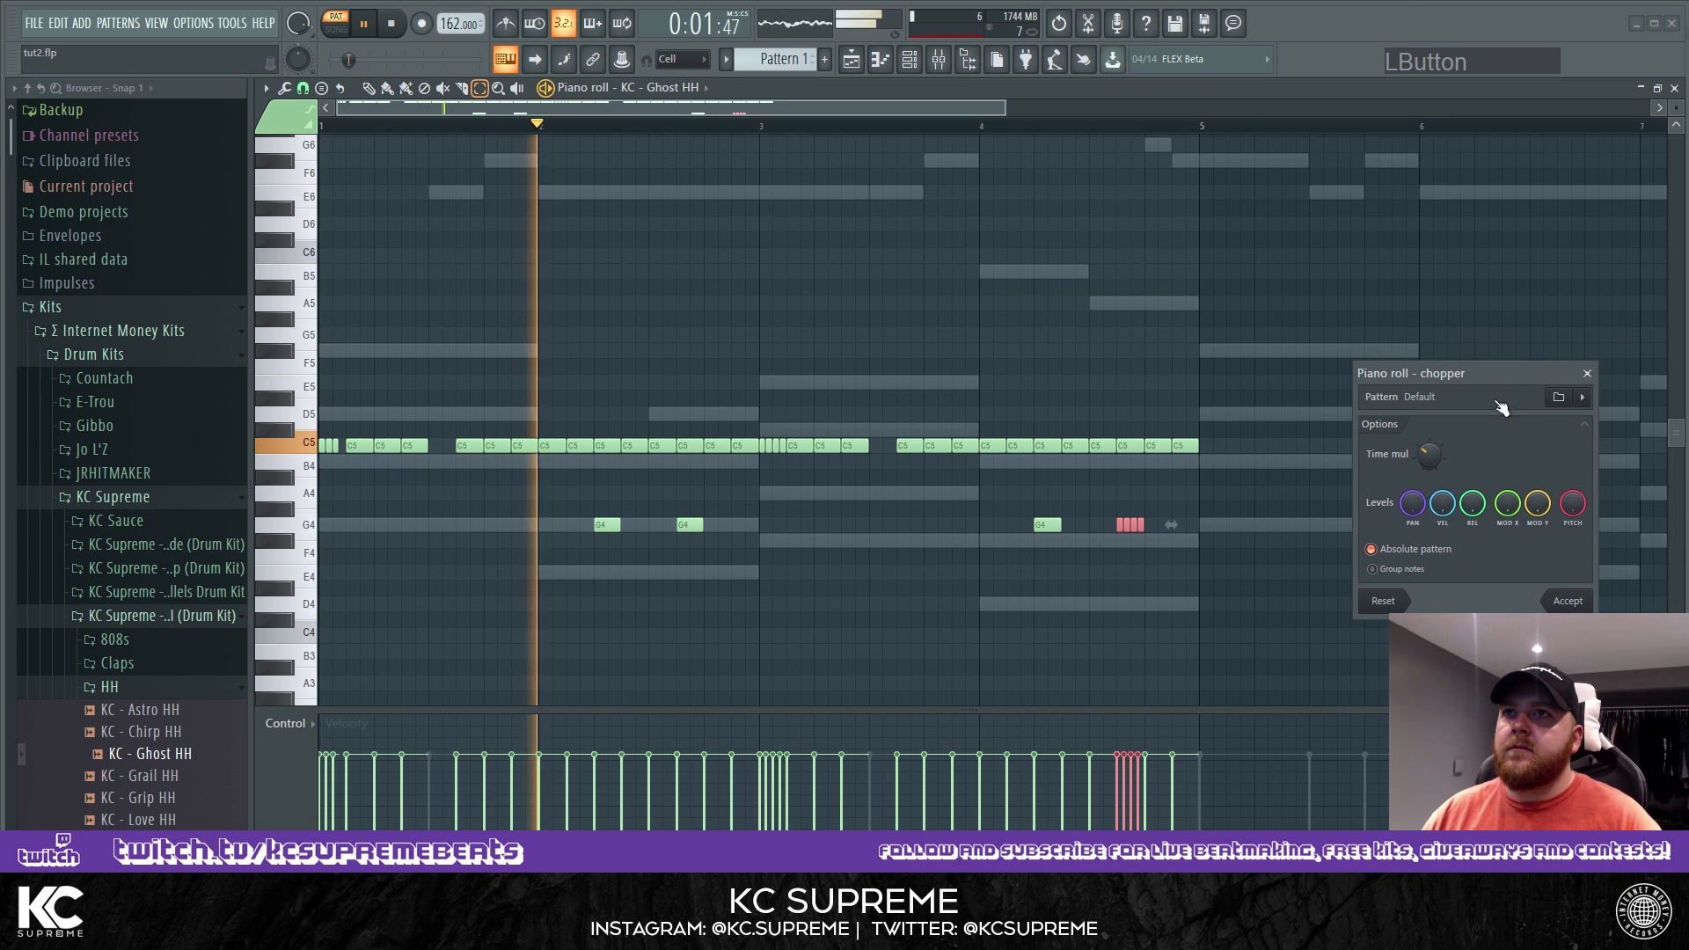
{"action": "left_click", "coordinate": [1567, 600]}
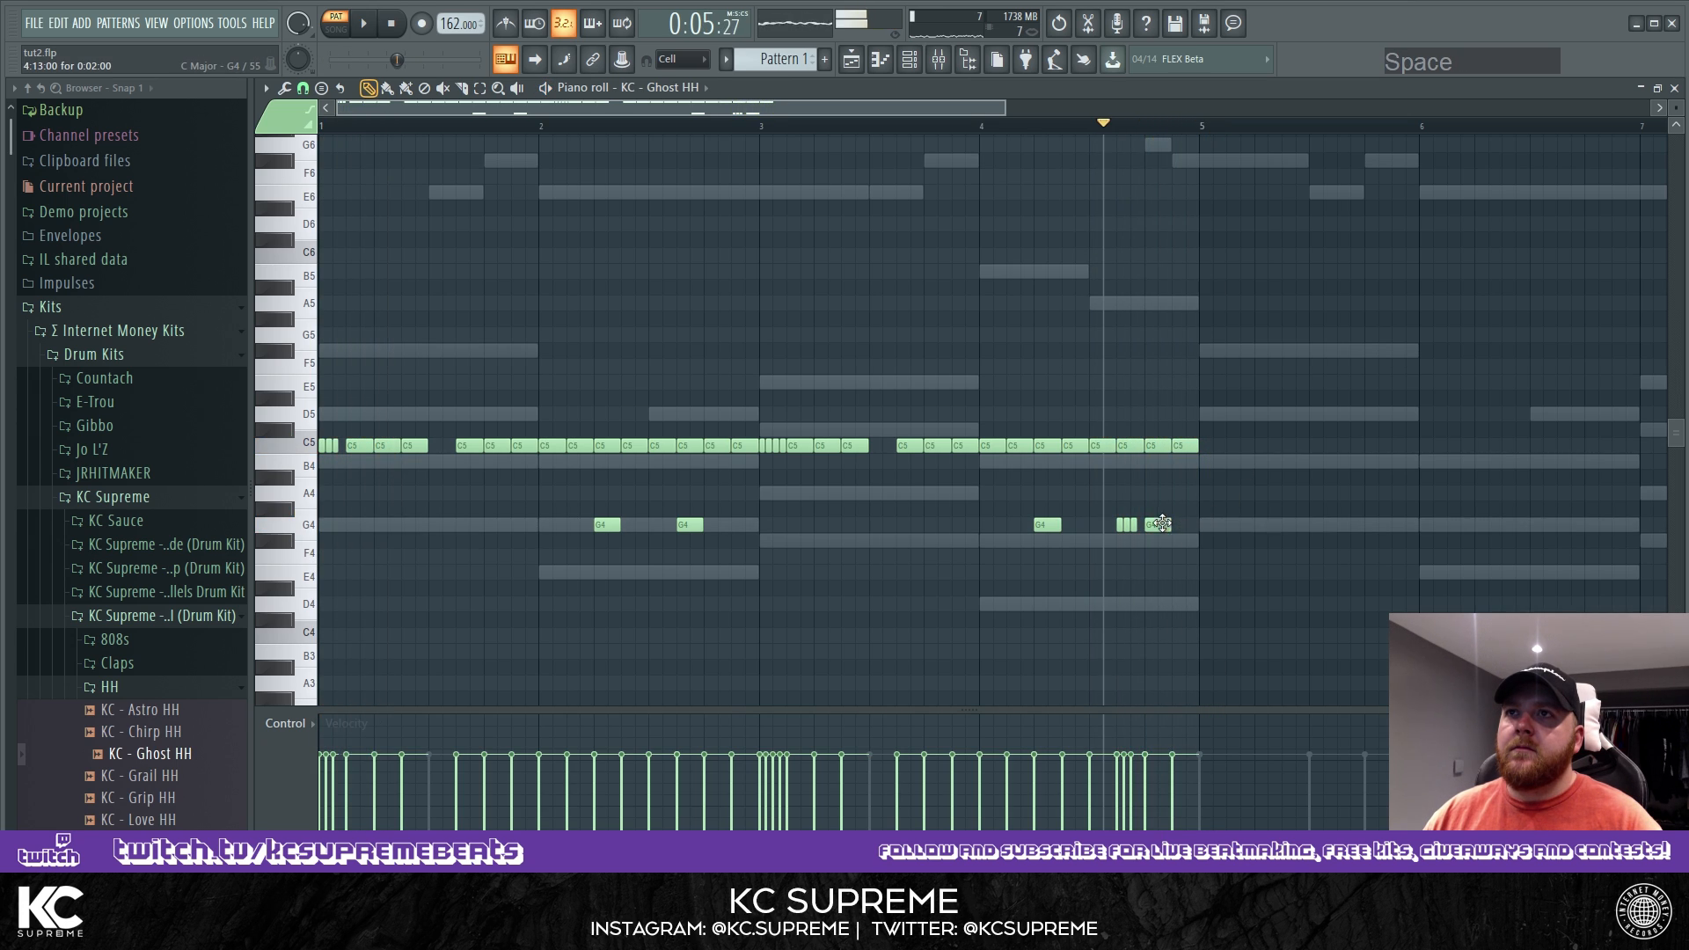
{"action": "left_click_drag", "start_coordinate": [1163, 525], "coordinate": [1189, 525]}
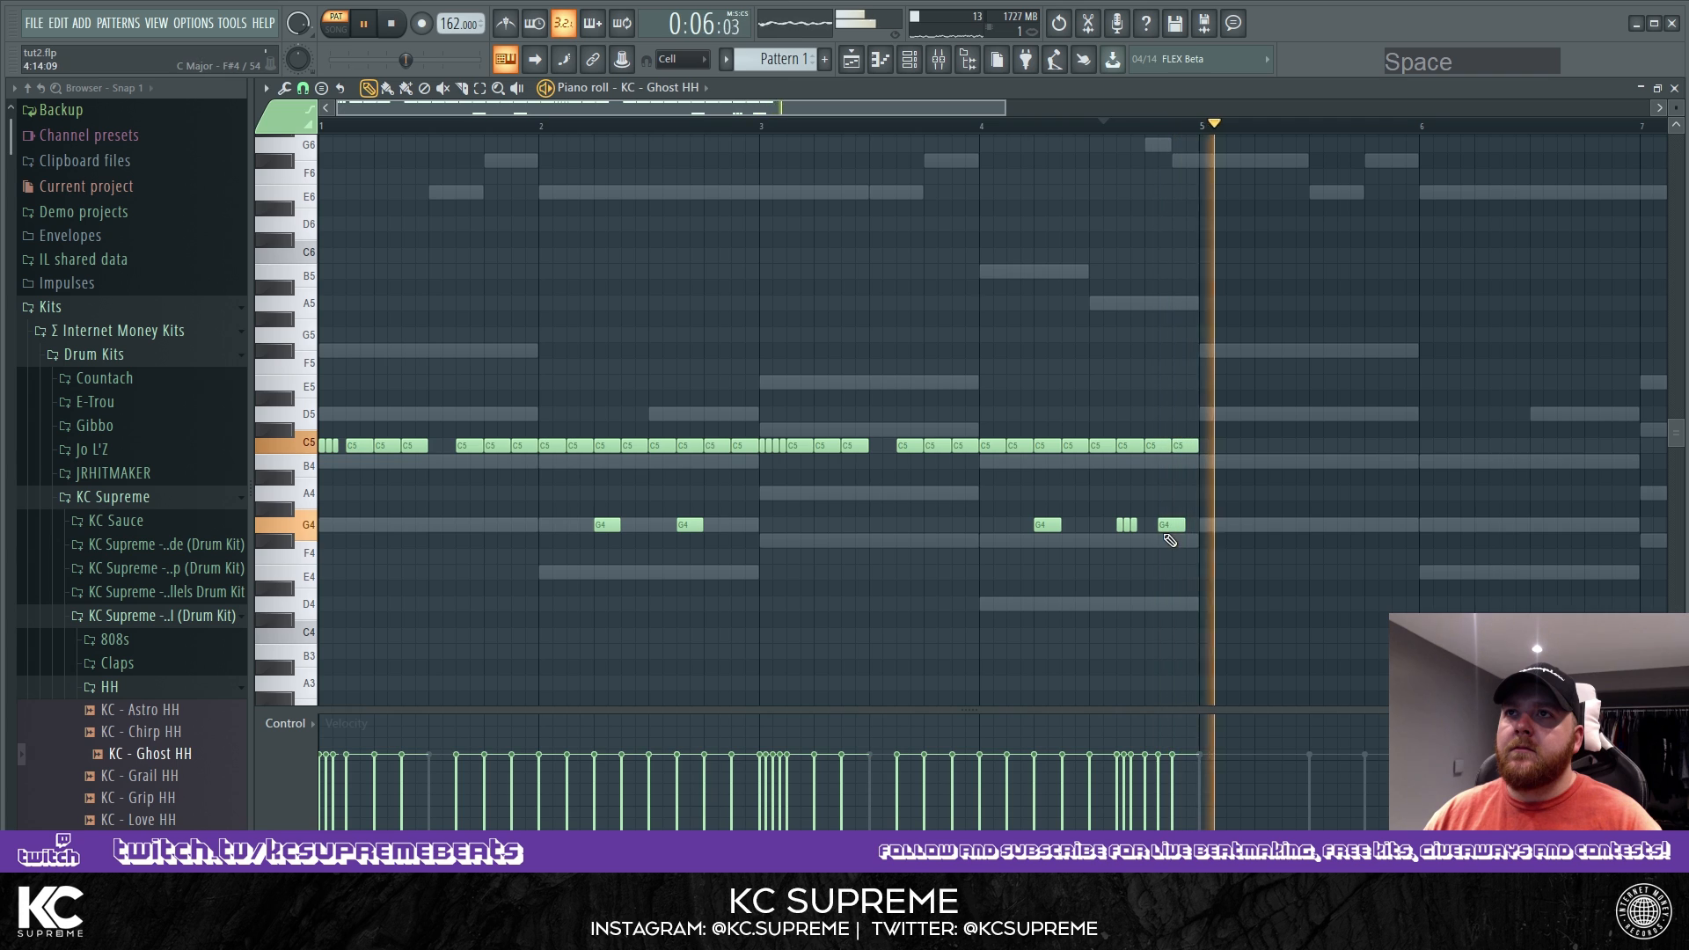
{"action": "key", "text": "space"}
Lower the velocity of all G4 hi-hat notes and transpose the whole hi-hat part up one semitone.
{"action": "left_click_drag", "start_coordinate": [591, 486], "coordinate": [1179, 574]}
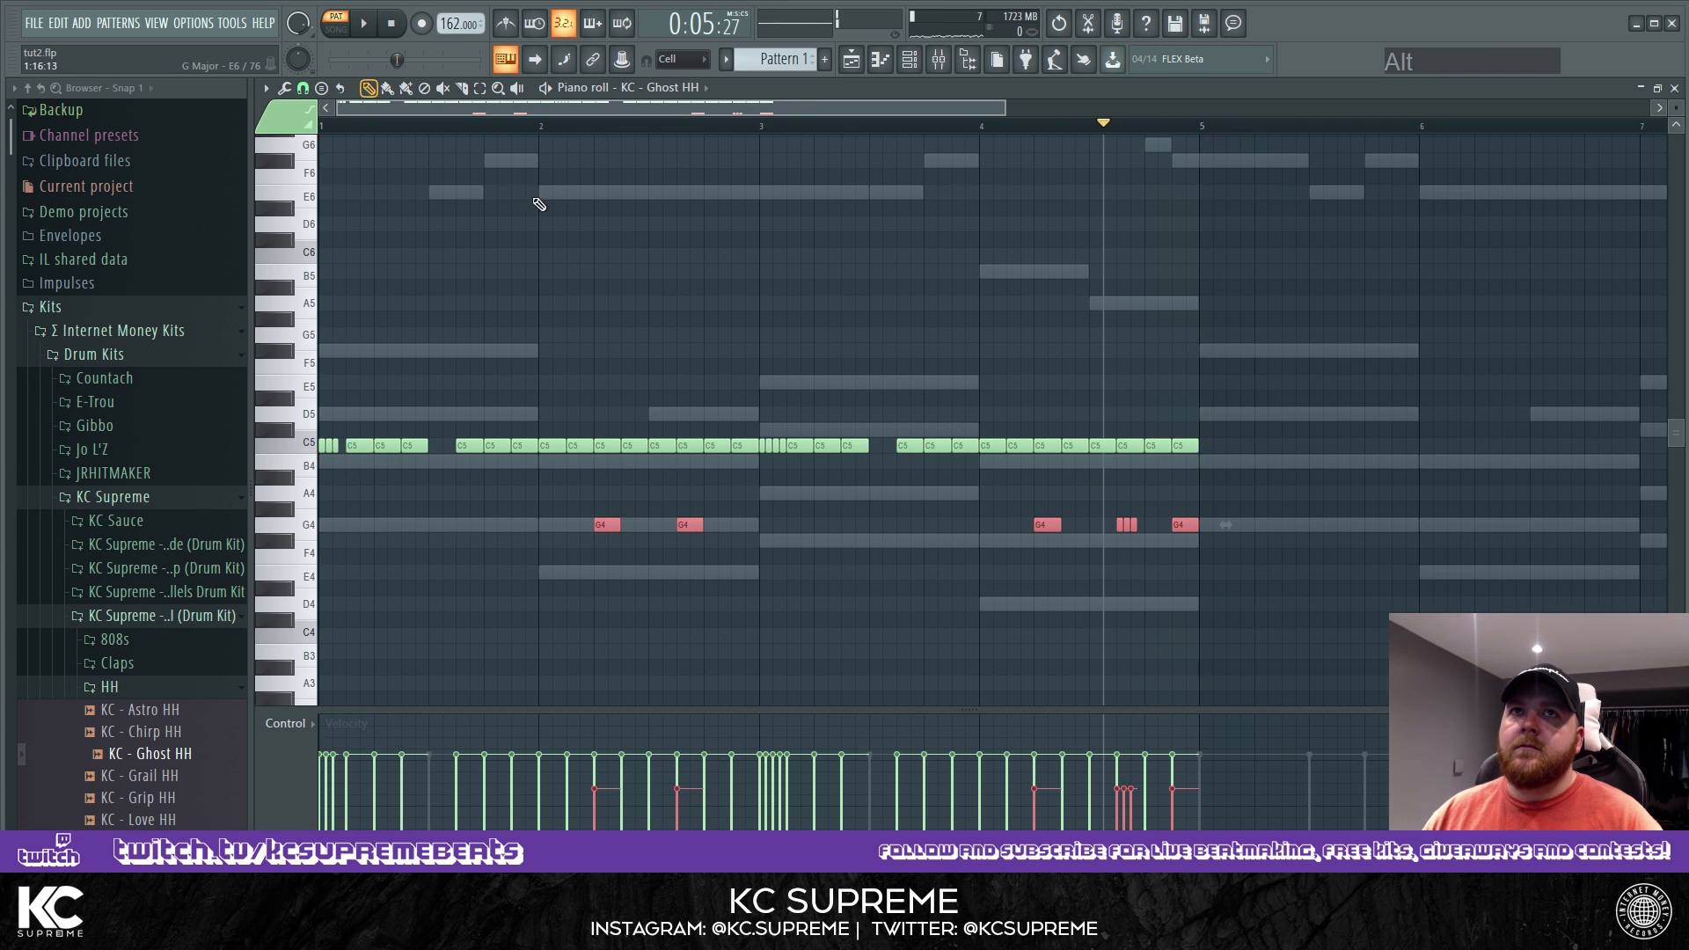
{"action": "key", "text": "shift+Up"}
{"action": "key", "text": "space"}
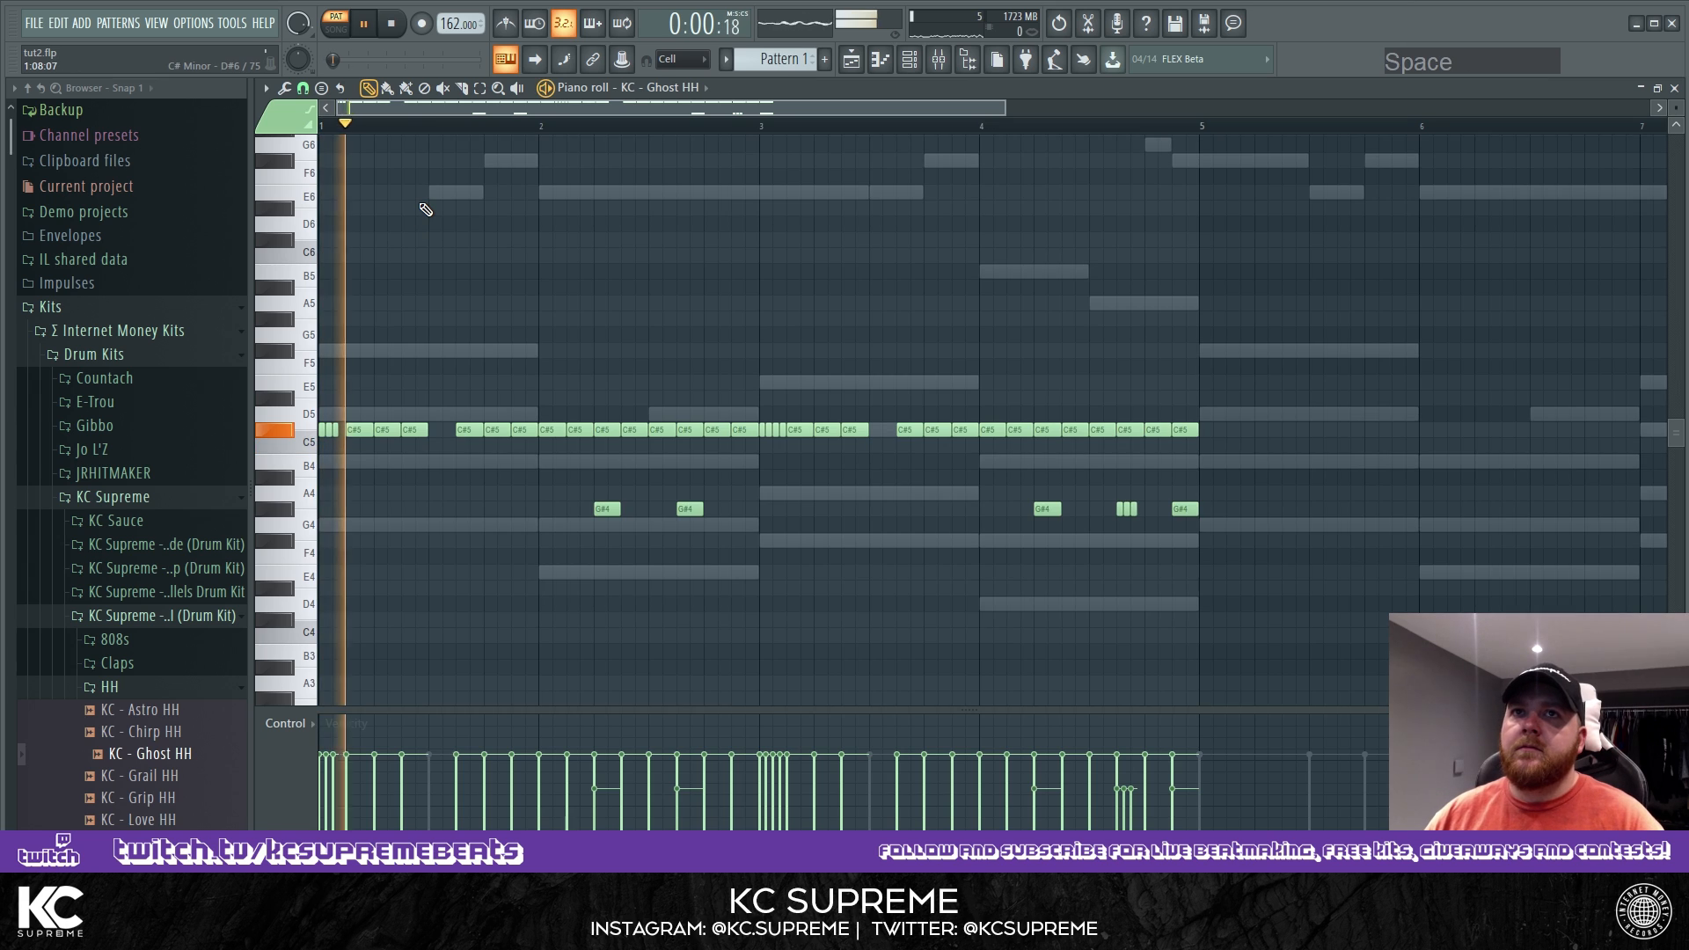
Duplicate the four-bar Ghost HH hi-hat part so it also fills bars 5 to 8.
{"action": "left_click", "coordinate": [910, 58]}
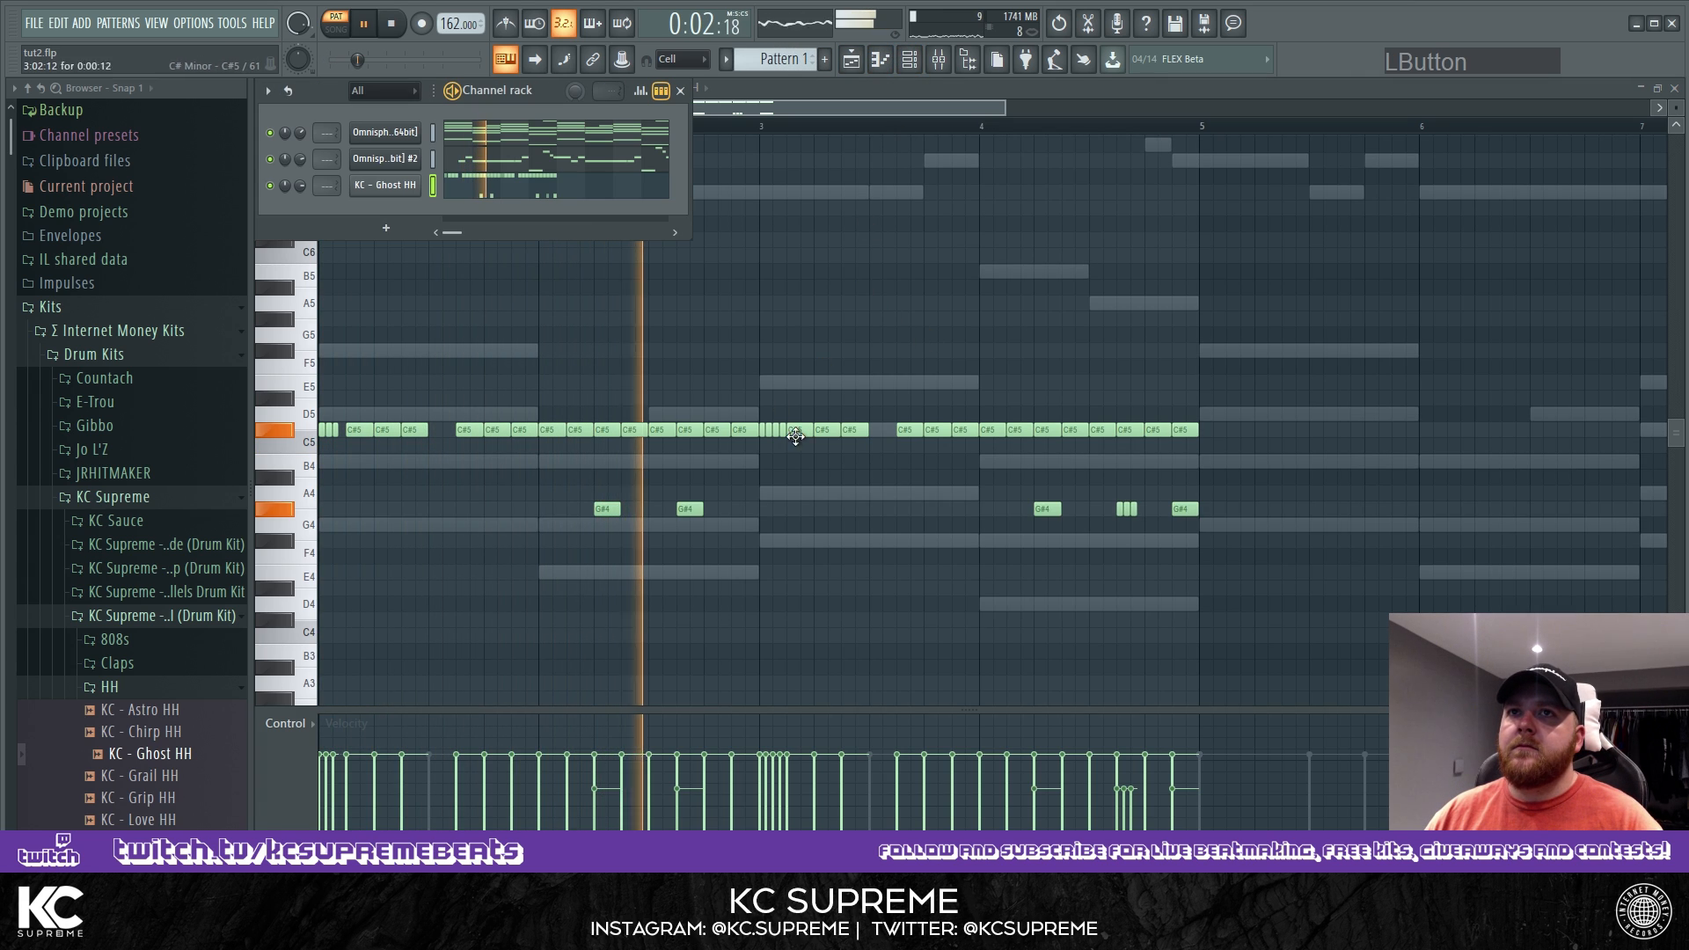
{"action": "left_click", "coordinate": [546, 194]}
{"action": "left_click", "coordinate": [546, 194]}
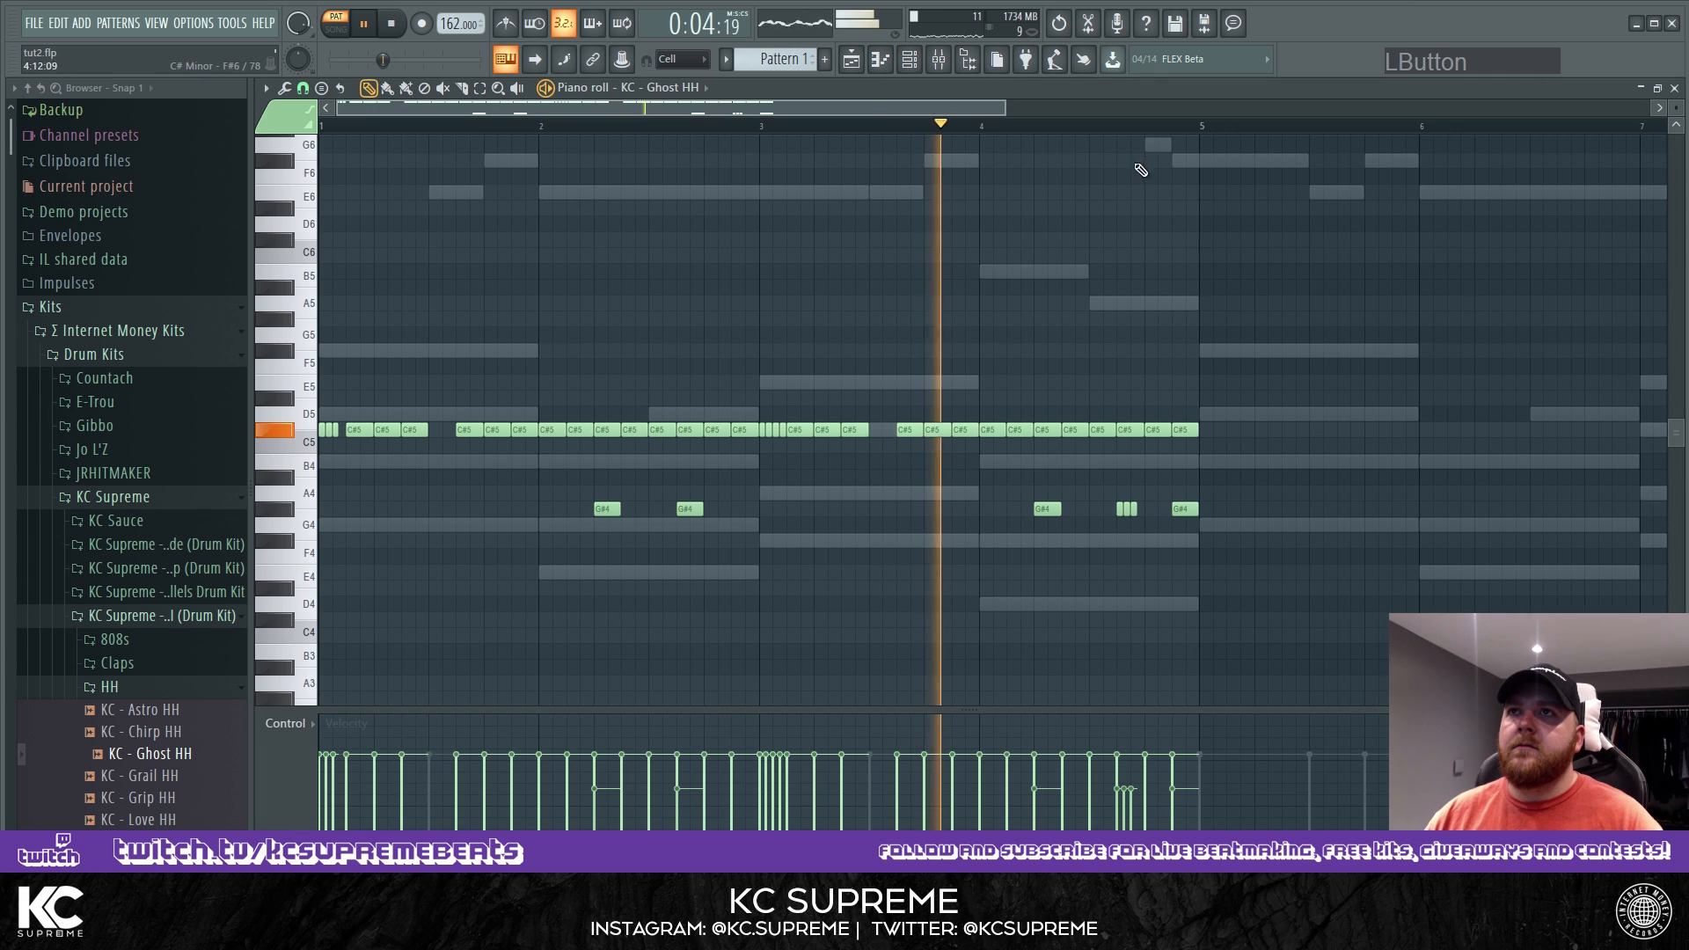
{"action": "key", "text": "space"}
{"action": "left_click_drag", "start_coordinate": [1207, 127], "coordinate": [3, 86]}
{"action": "key", "text": "ctrl+b"}
{"action": "scroll", "coordinate": [395, 302], "scroll_direction": "down", "scroll_amount": 2}
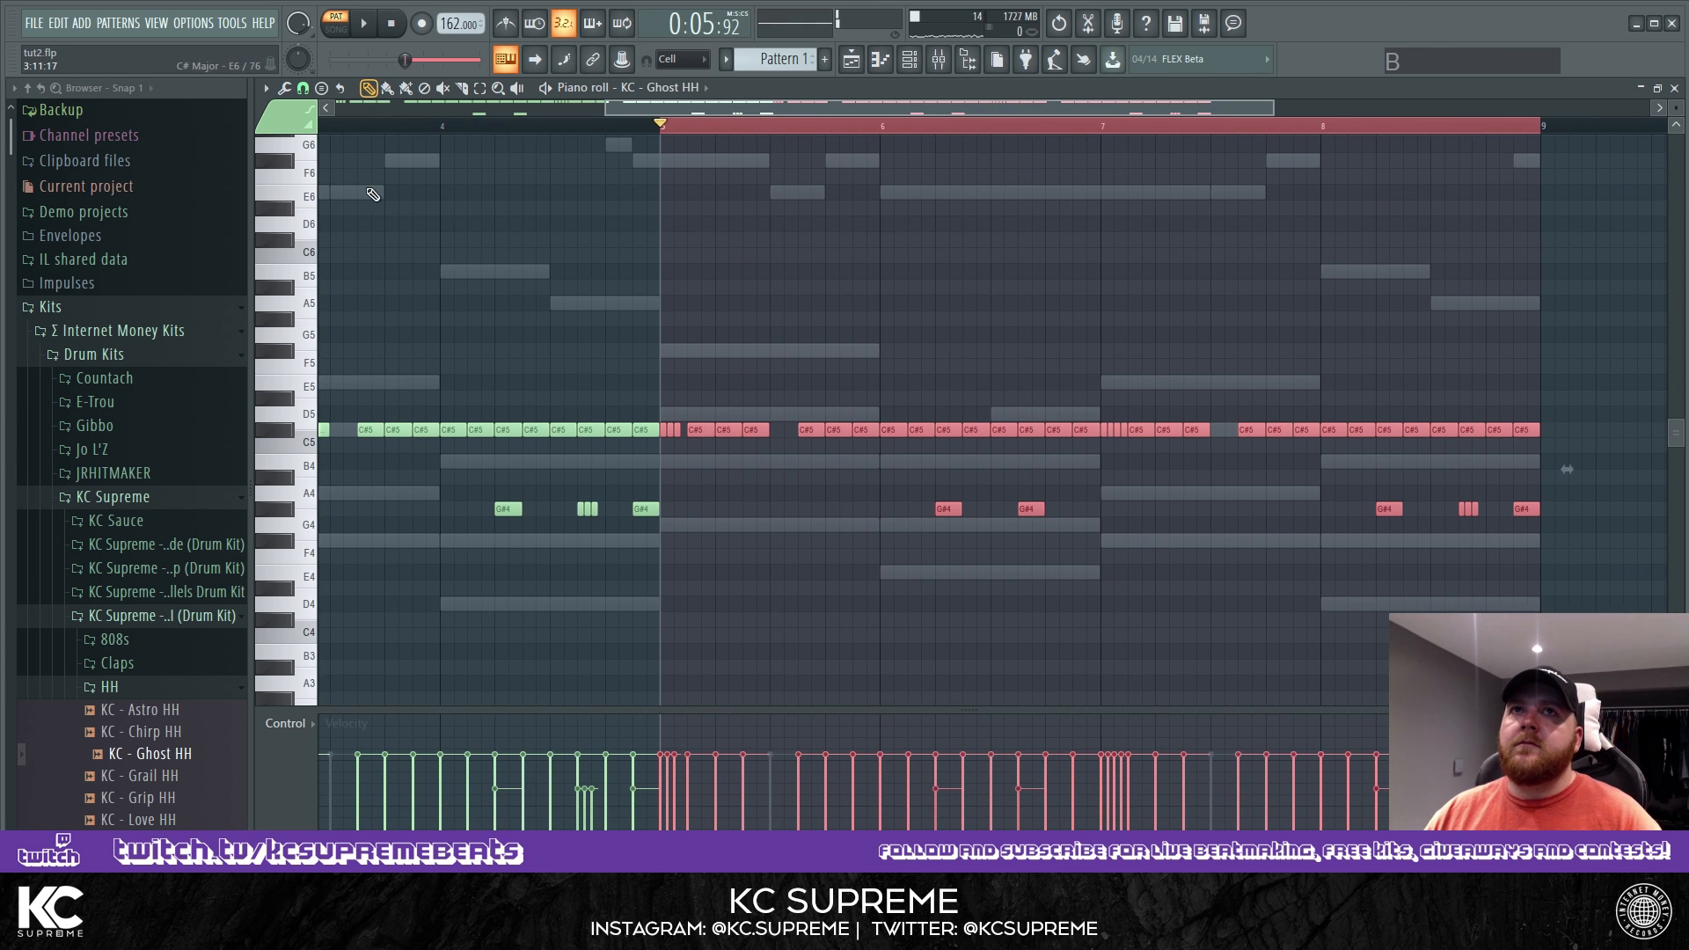
{"action": "left_click", "coordinate": [334, 132]}
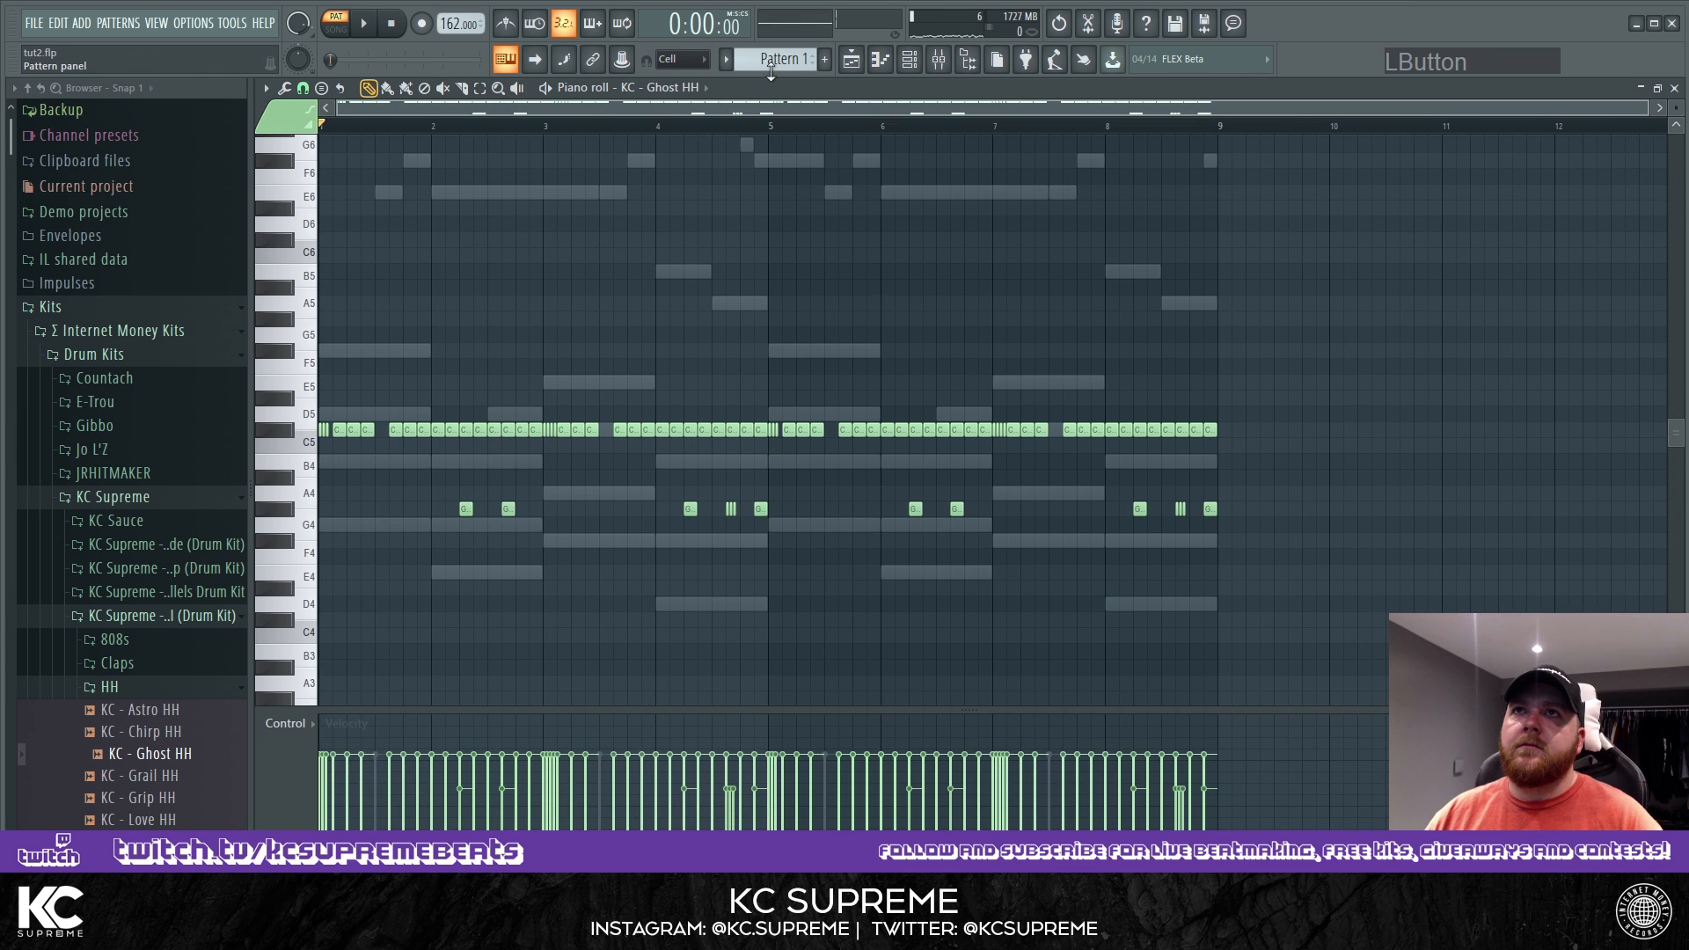
Load KC - Pristine Clap as a new channel and place a C5 clap note on beat 3 of bar 1.
{"action": "left_click", "coordinate": [919, 68]}
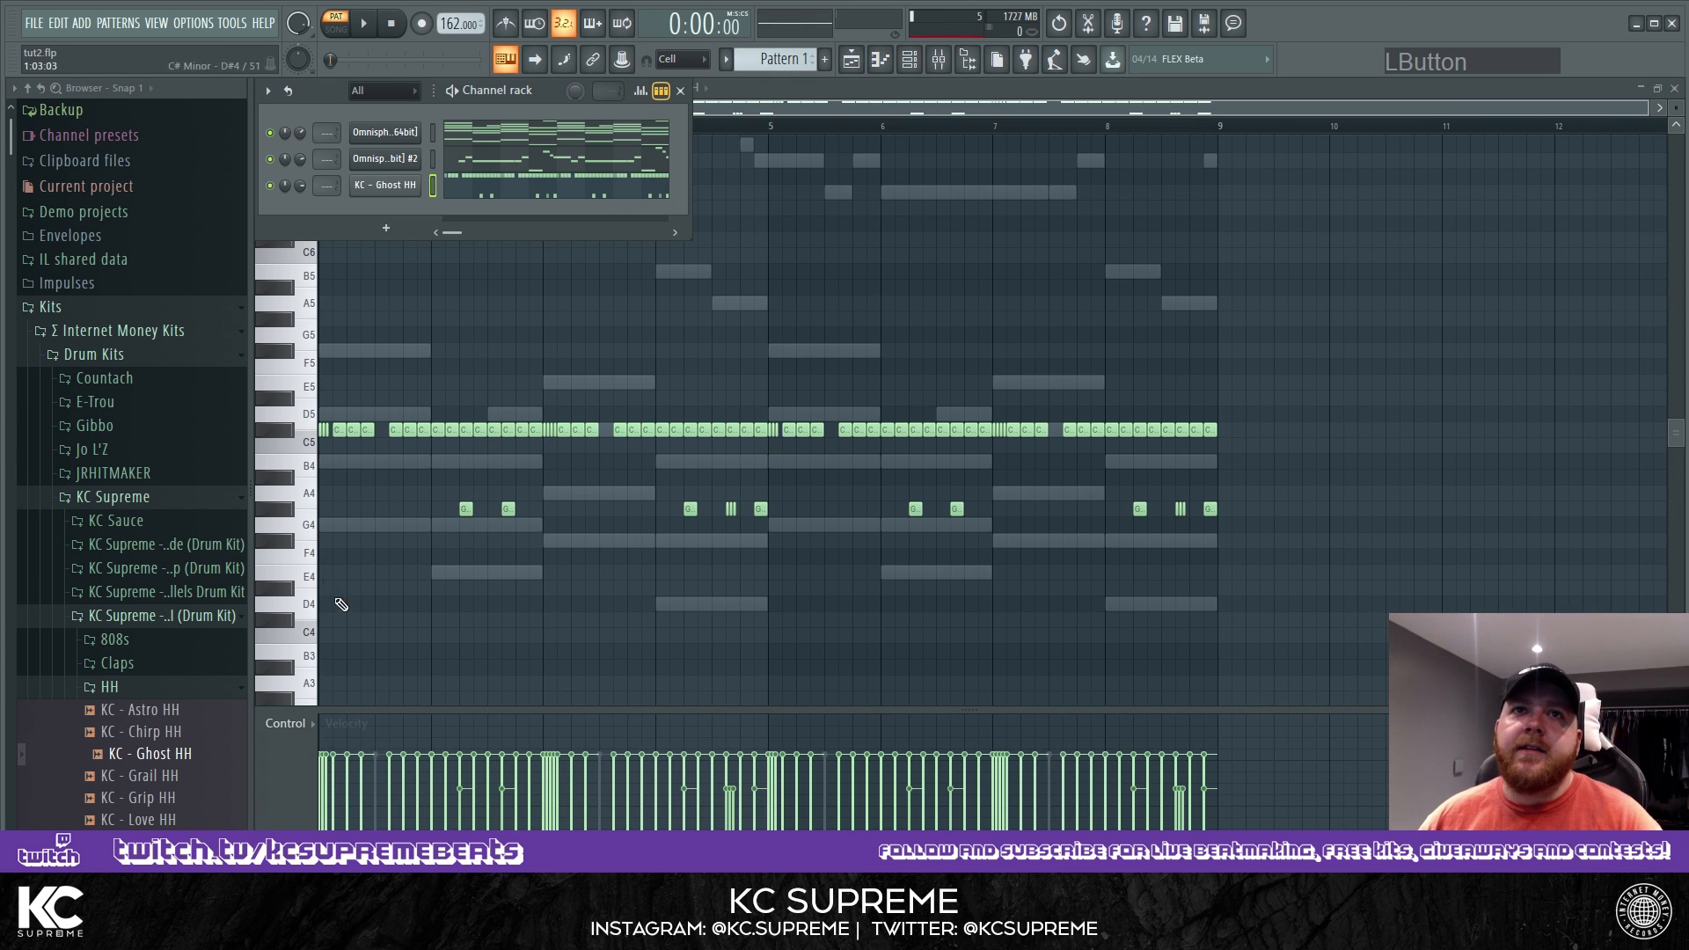
{"action": "left_click", "coordinate": [155, 661]}
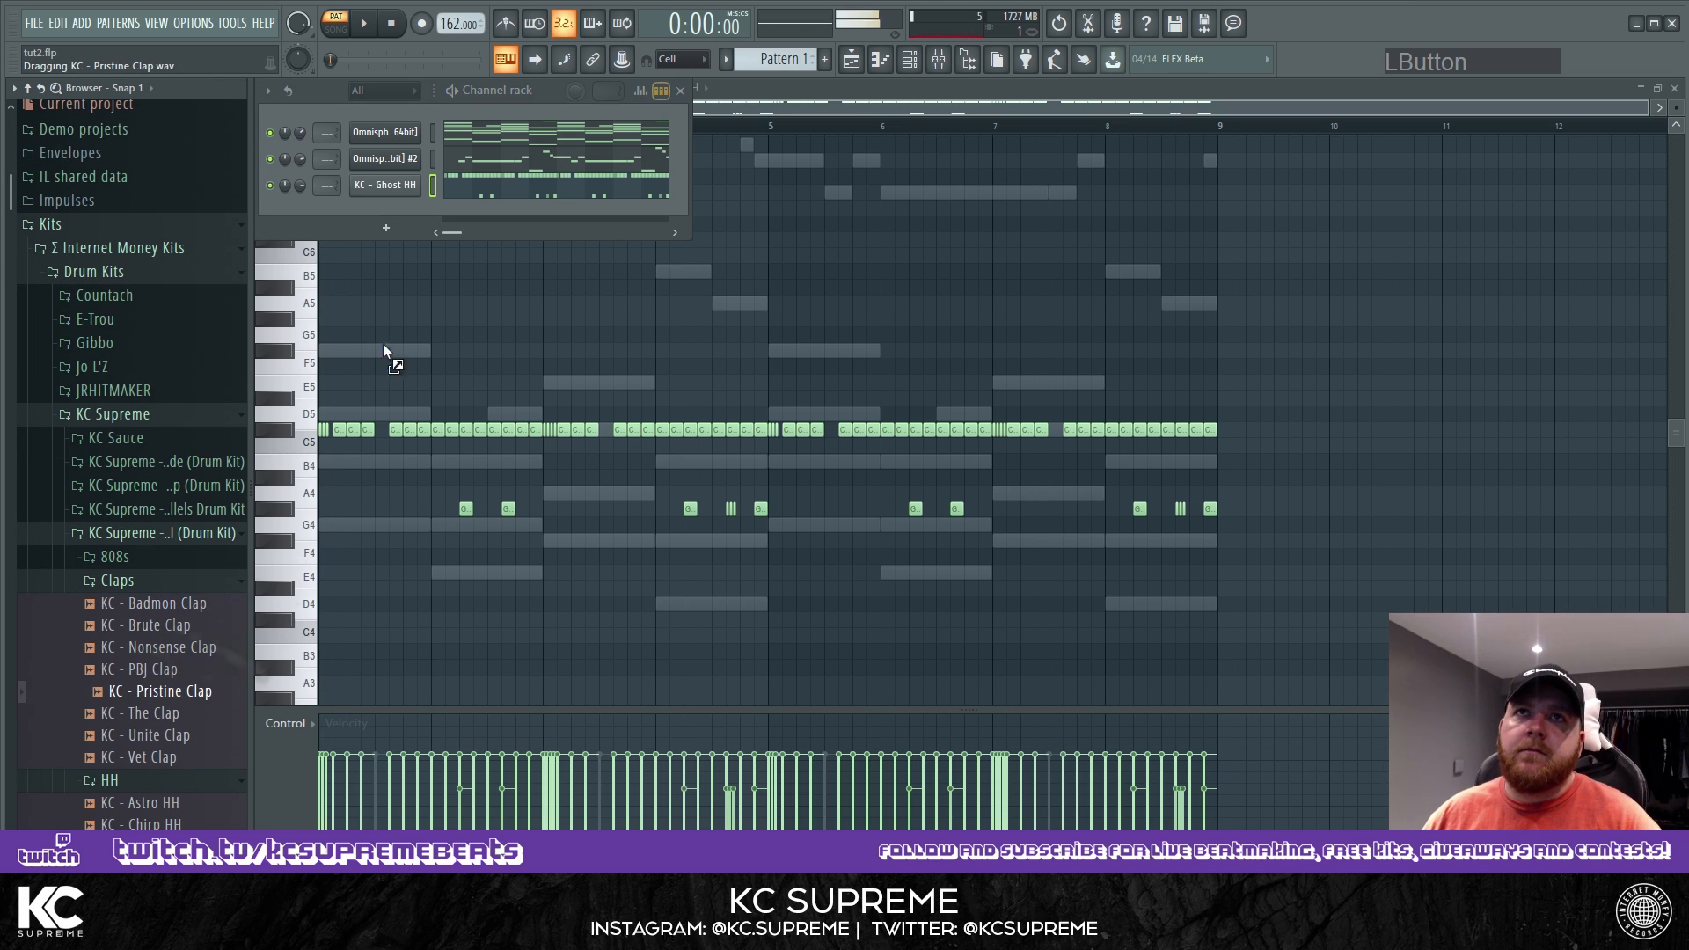
{"action": "left_click_drag", "start_coordinate": [394, 227], "coordinate": [400, 212]}
{"action": "right_click", "coordinate": [447, 213]}
{"action": "left_click", "coordinate": [445, 215]}
{"action": "key", "text": "space"}
{"action": "key", "text": "space"}
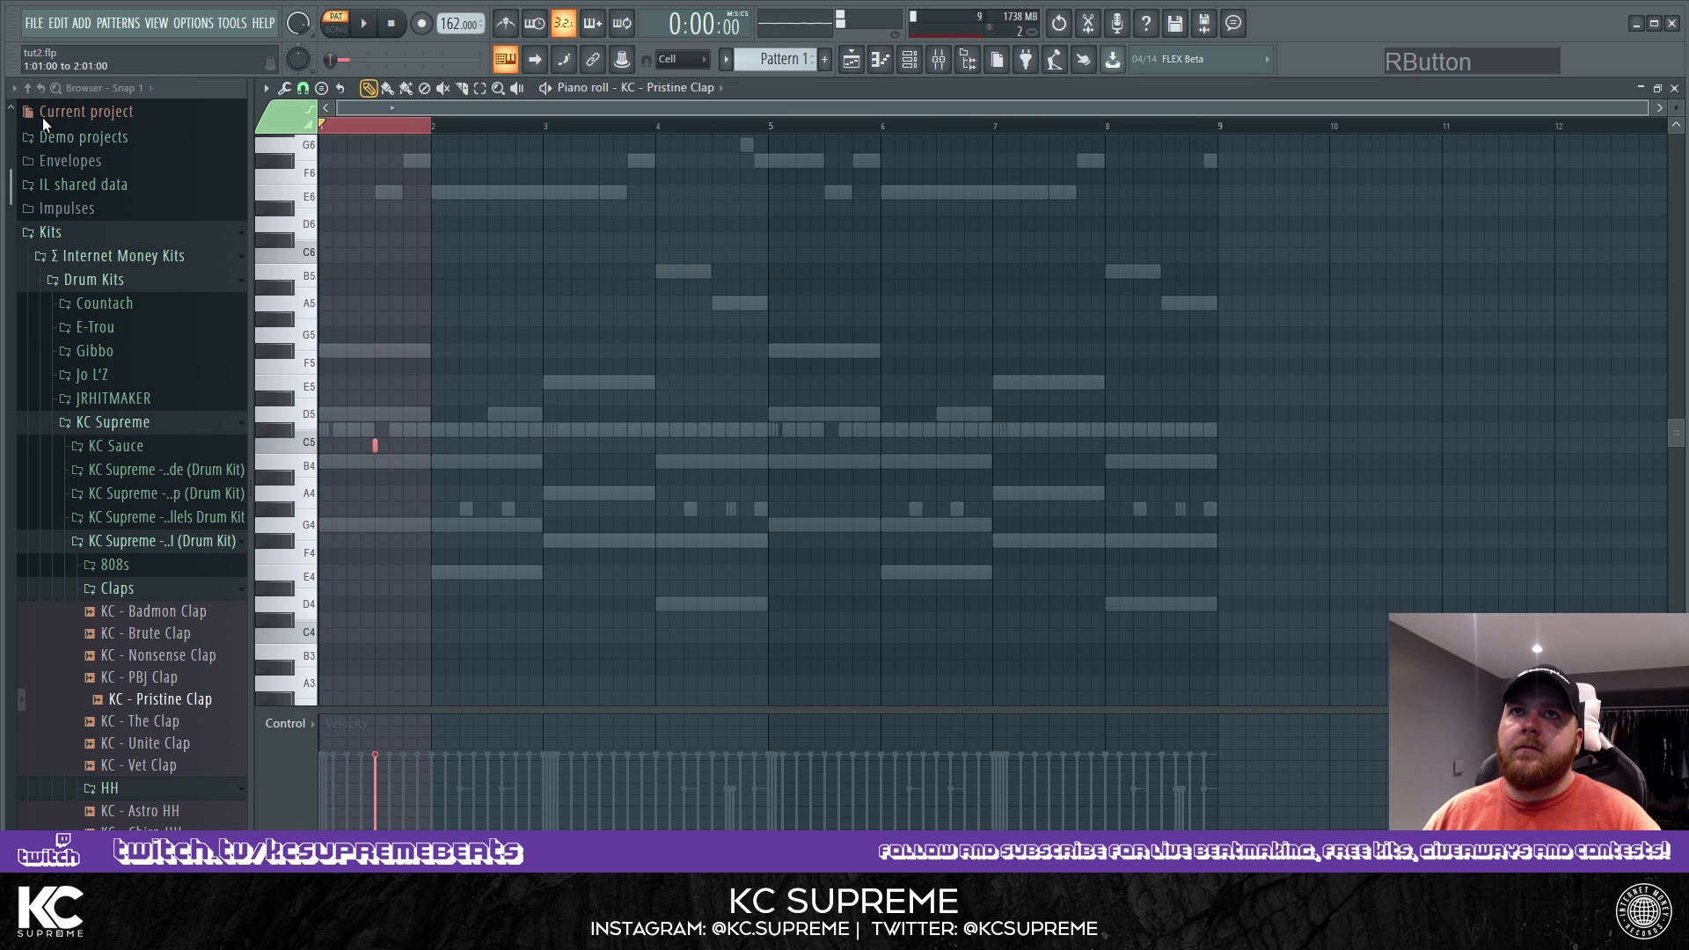
Repeat the clap bar through bar 8, and lengthen all clap notes and raise their velocity.
{"action": "key", "text": "ctrl+b"}
{"action": "key", "text": "ctrl+b"}
{"action": "key", "text": "ctrl+b"}
{"action": "key", "text": "ctrl+b"}
{"action": "key", "text": "ctrl+b"}
{"action": "key", "text": "ctrl+b"}
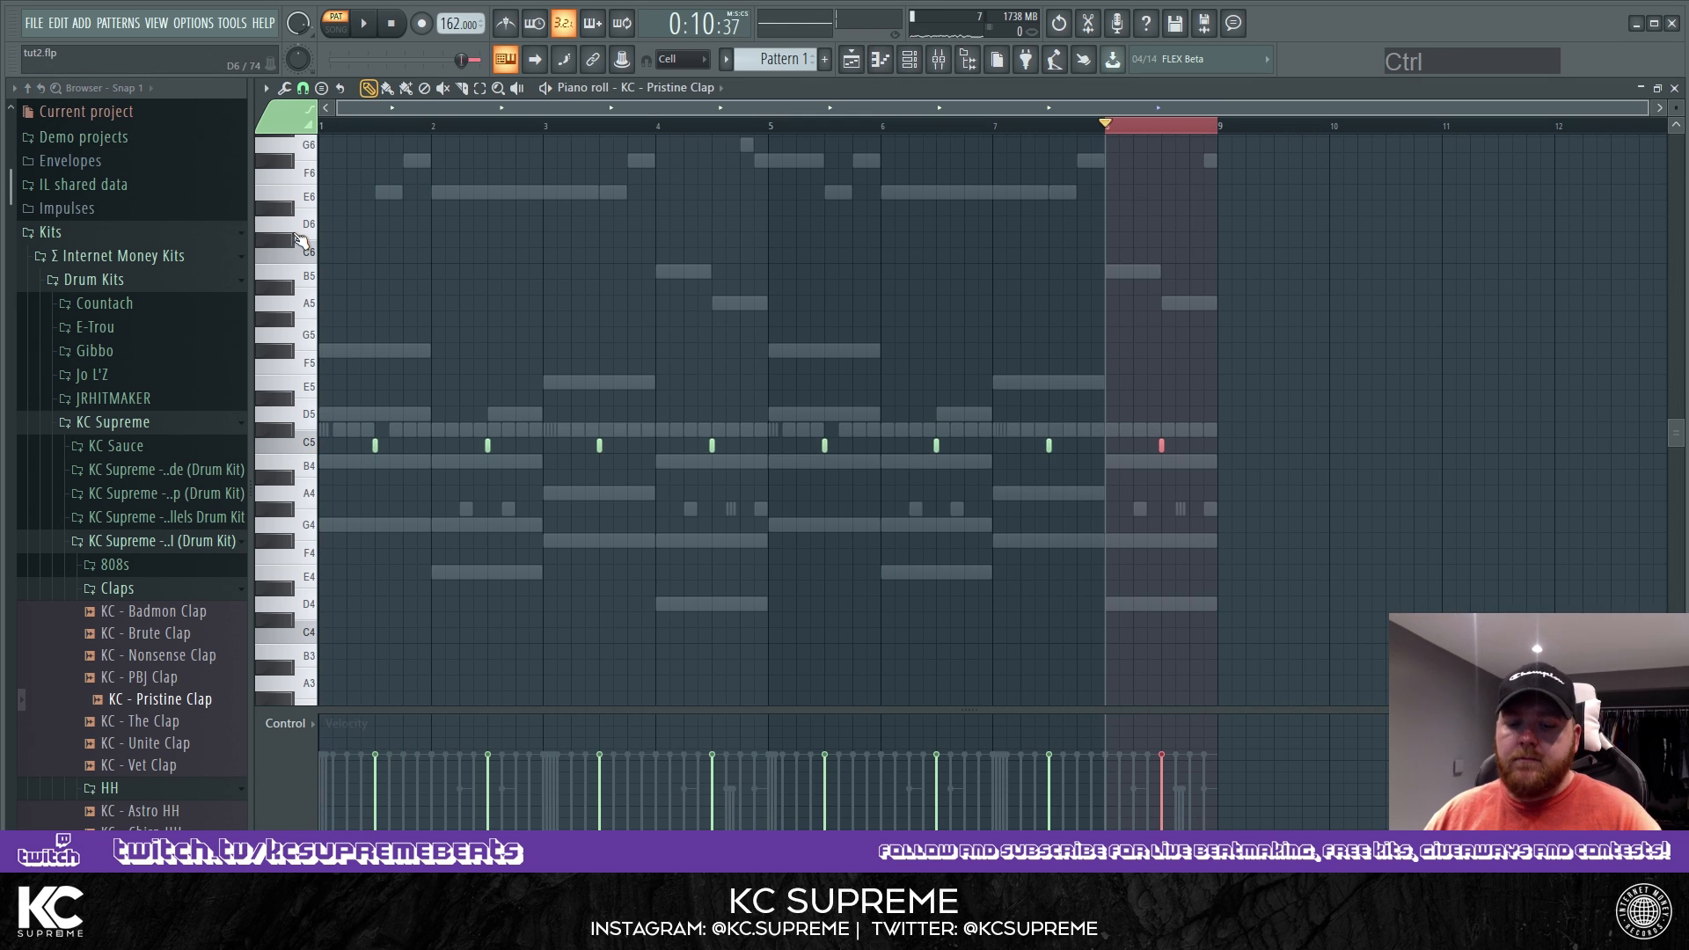
{"action": "key", "text": "ctrl+a"}
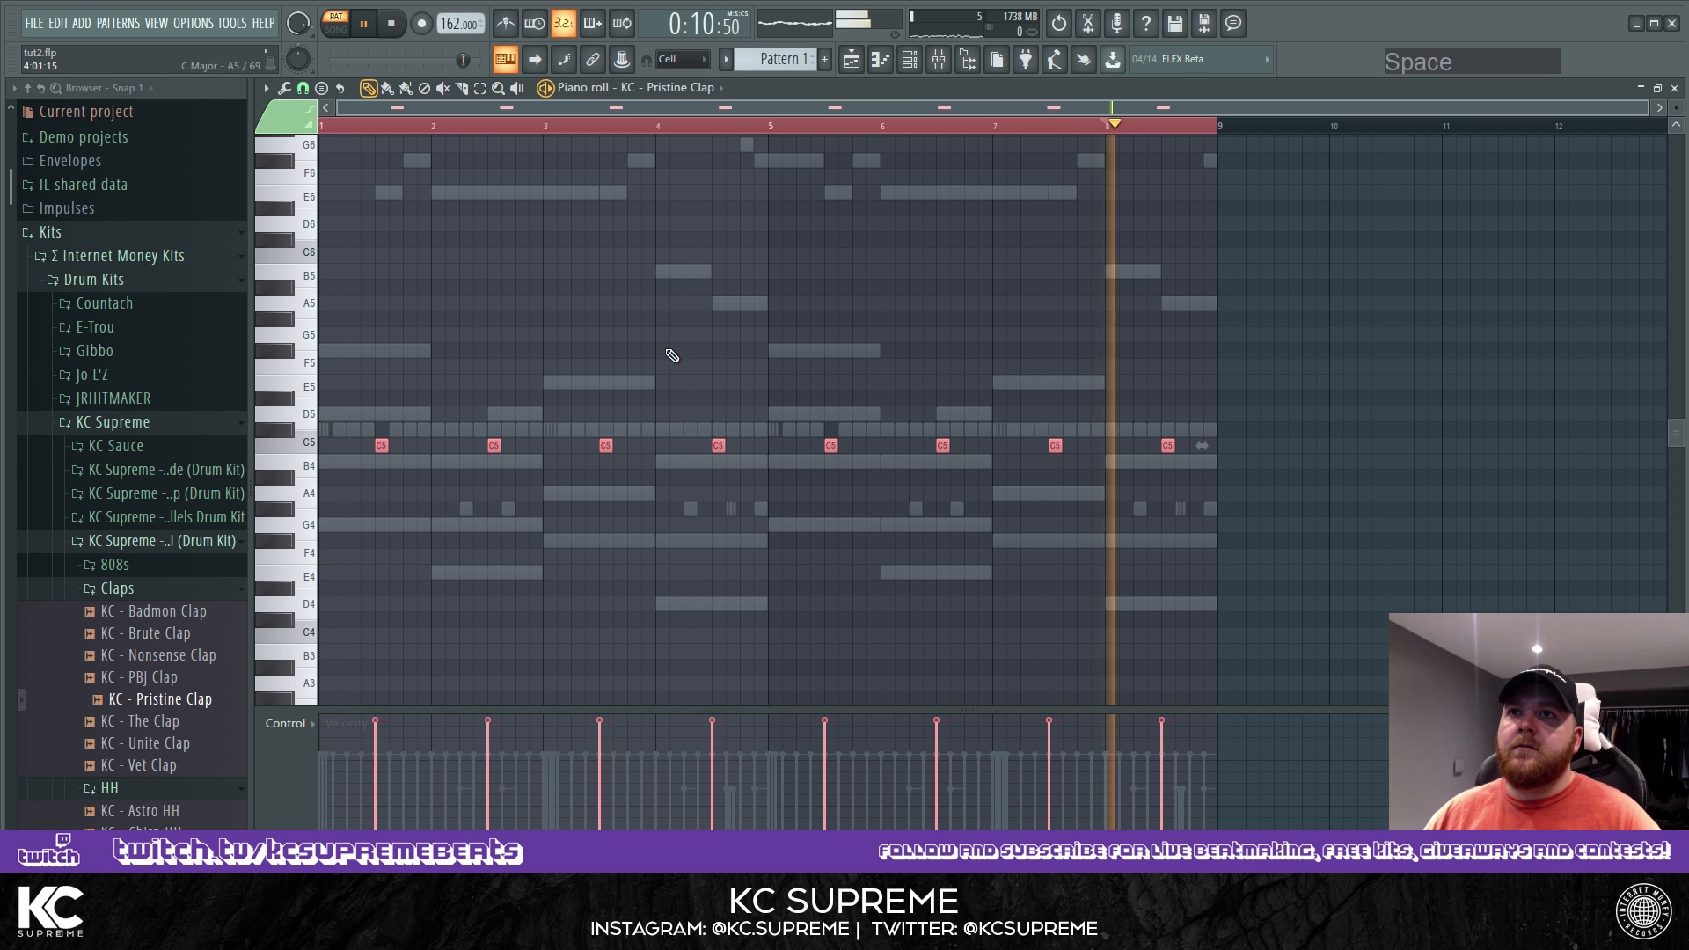
Load the open hat sample KC - Teton OH from the drum kit's OH folder as a new channel.
{"action": "left_click", "coordinate": [910, 59]}
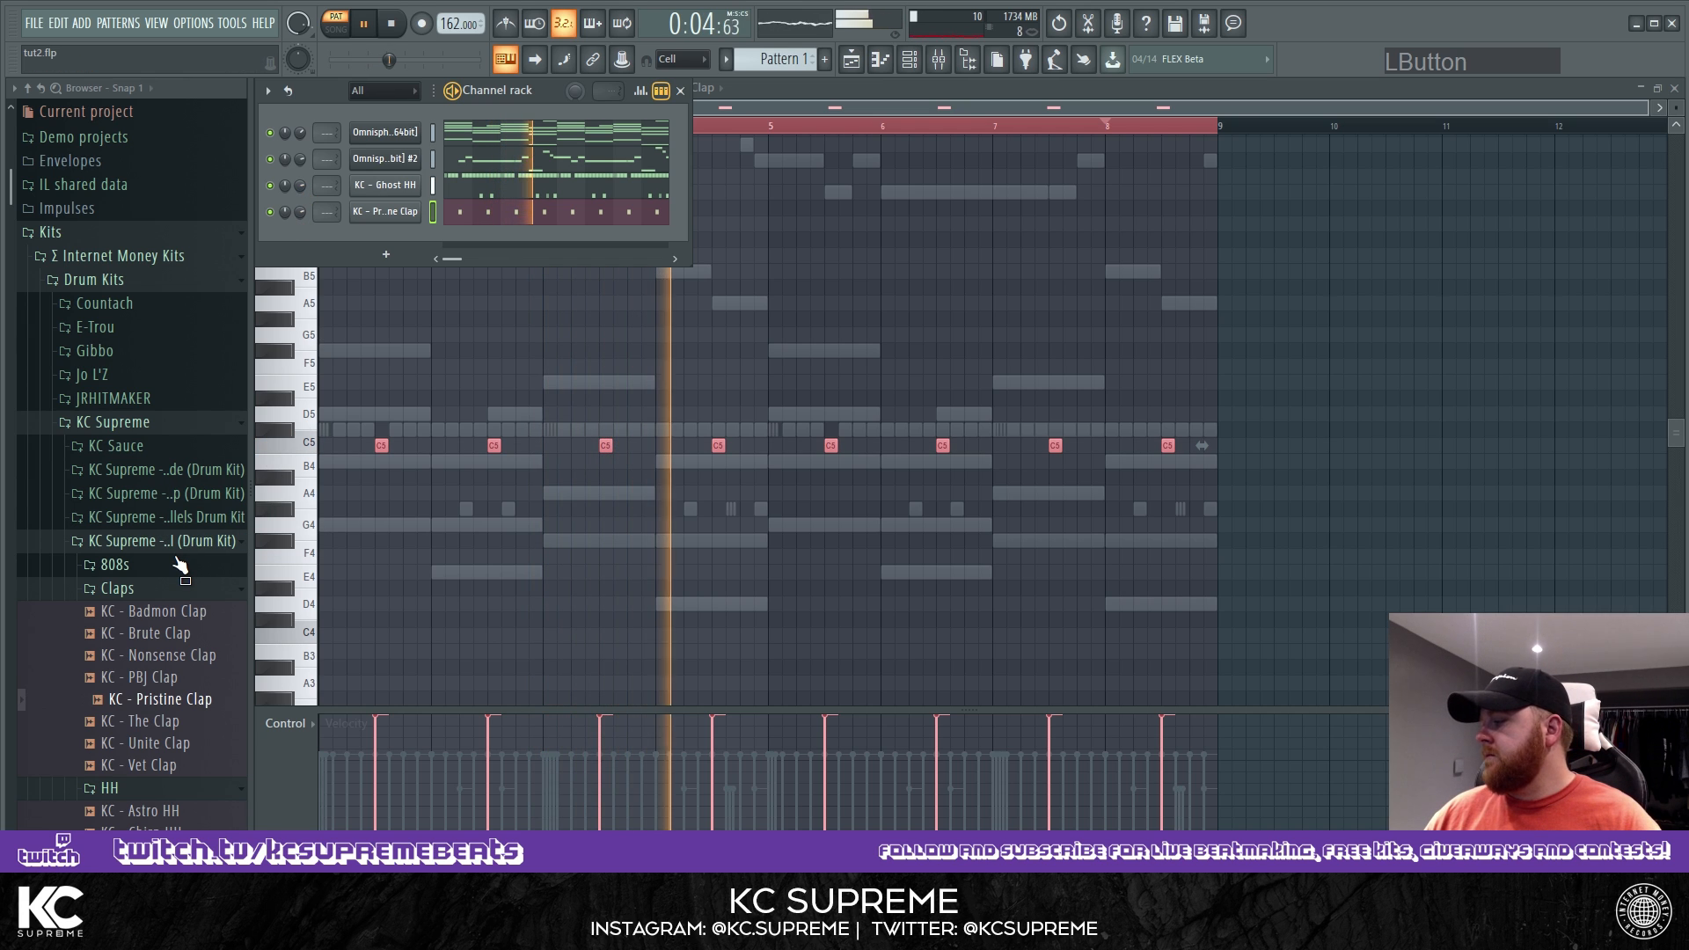
{"action": "scroll", "coordinate": [208, 574], "scroll_direction": "down", "scroll_amount": 5}
{"action": "left_click", "coordinate": [167, 323]}
{"action": "left_click", "coordinate": [171, 349]}
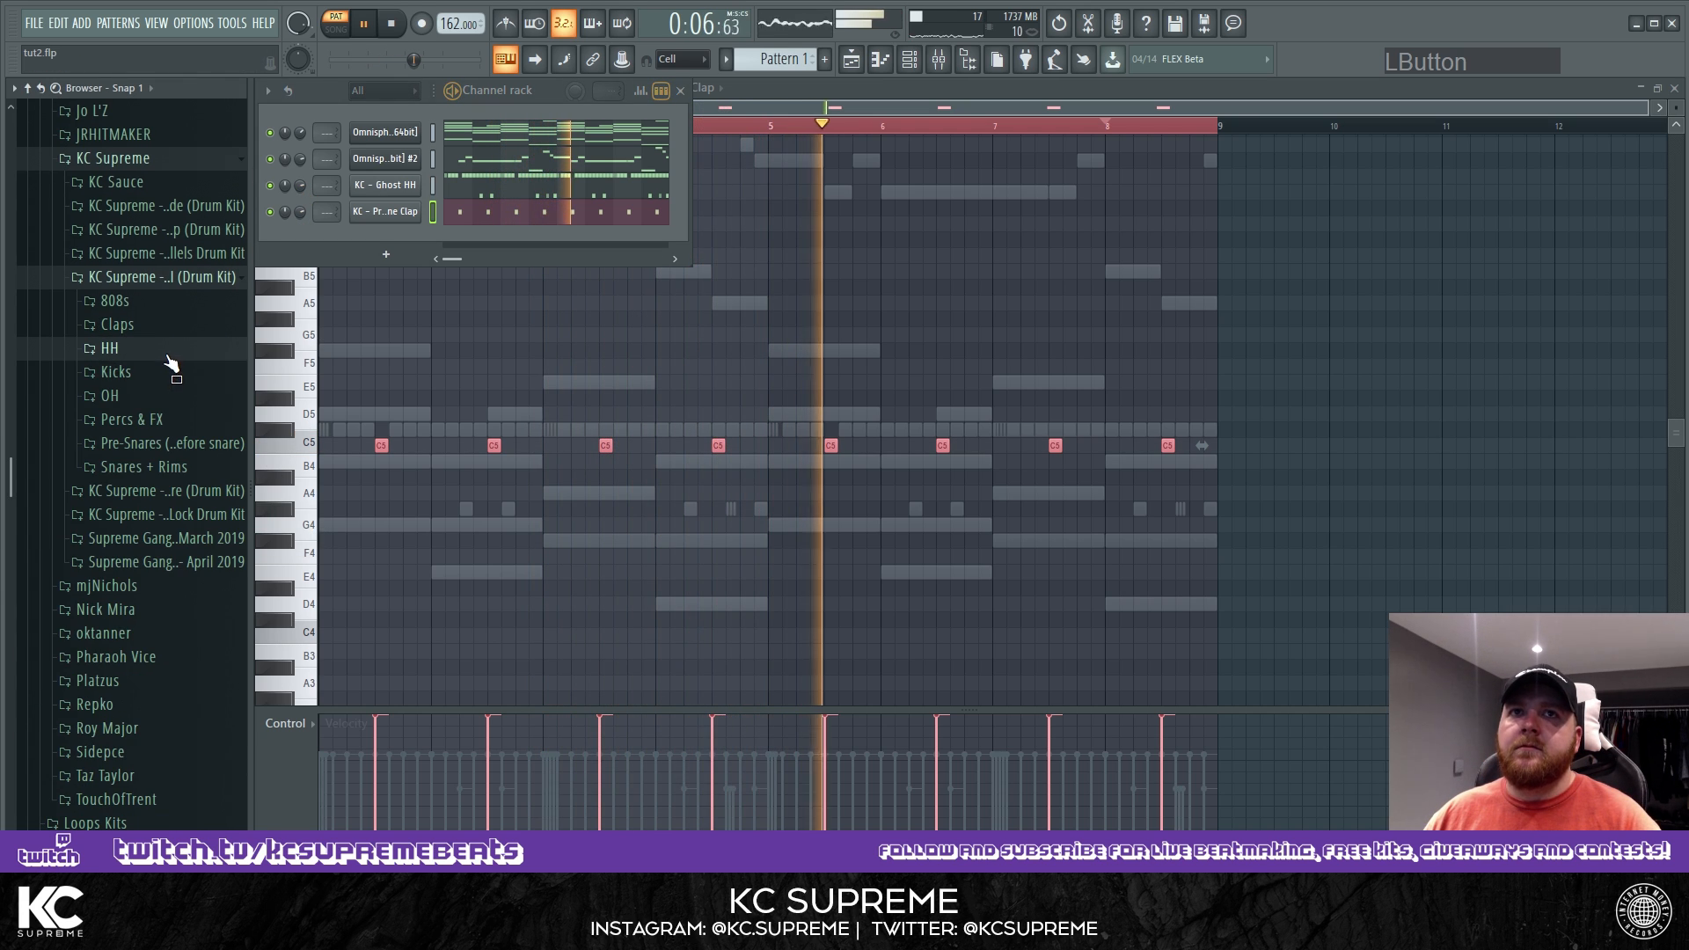
{"action": "left_click", "coordinate": [109, 396]}
{"action": "left_click_drag", "start_coordinate": [150, 463], "coordinate": [397, 236]}
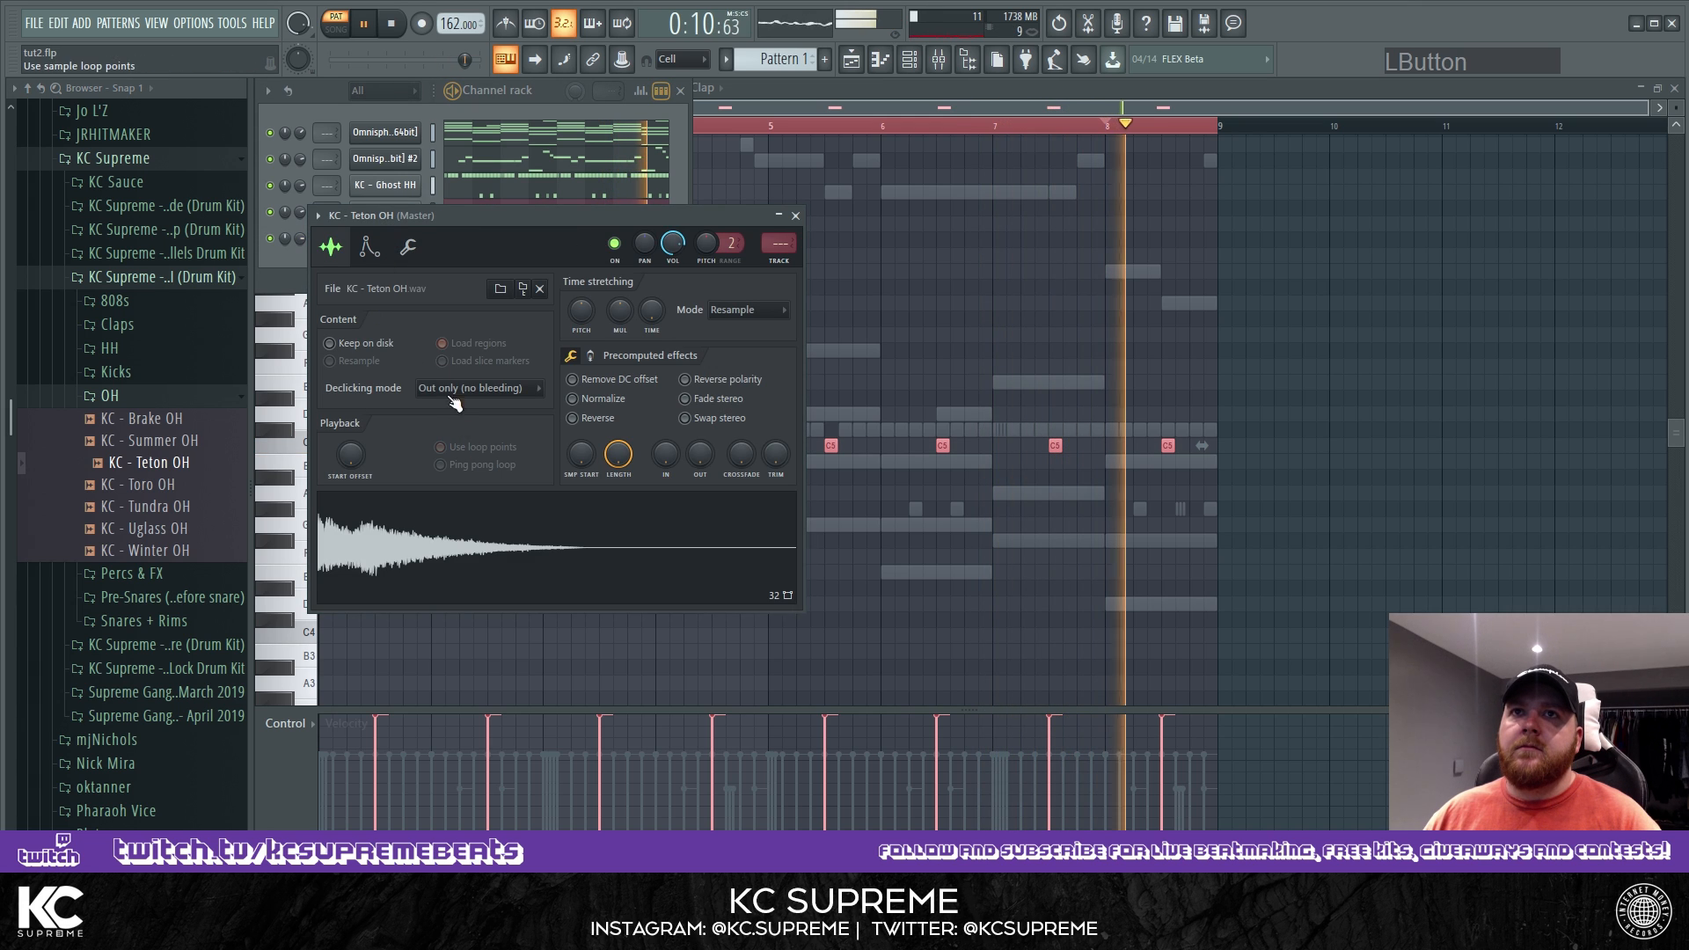
Set the KC - Teton OH sample's Trim to 100%.
{"action": "left_click", "coordinate": [369, 246]}
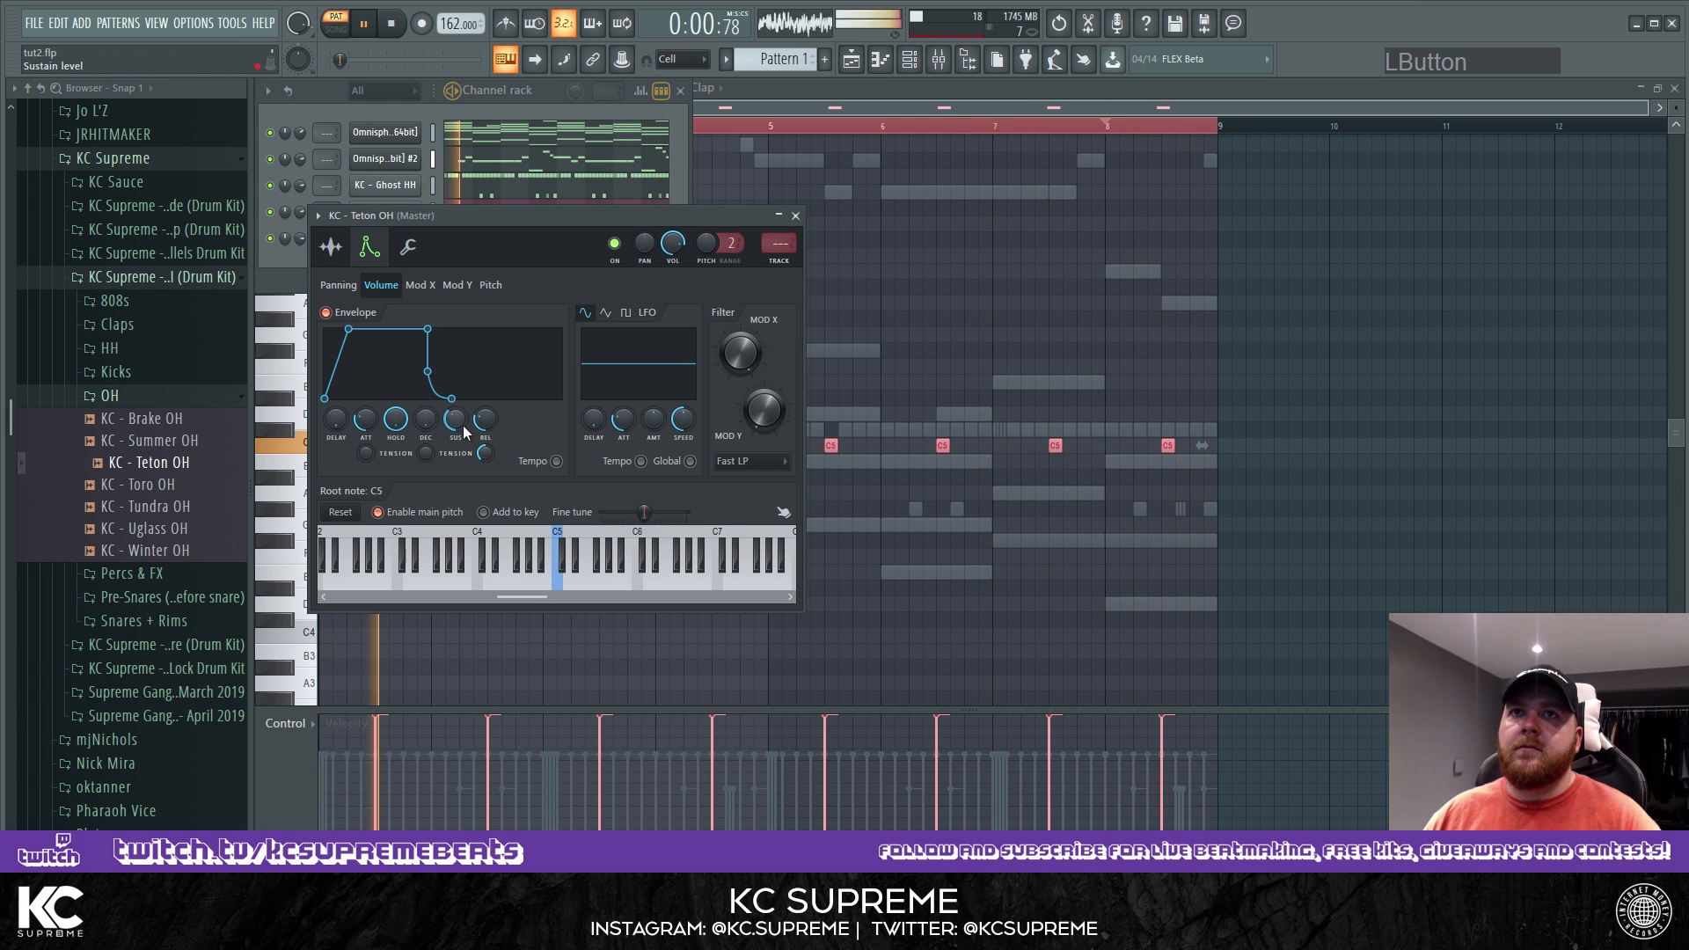
{"action": "left_click", "coordinate": [331, 247]}
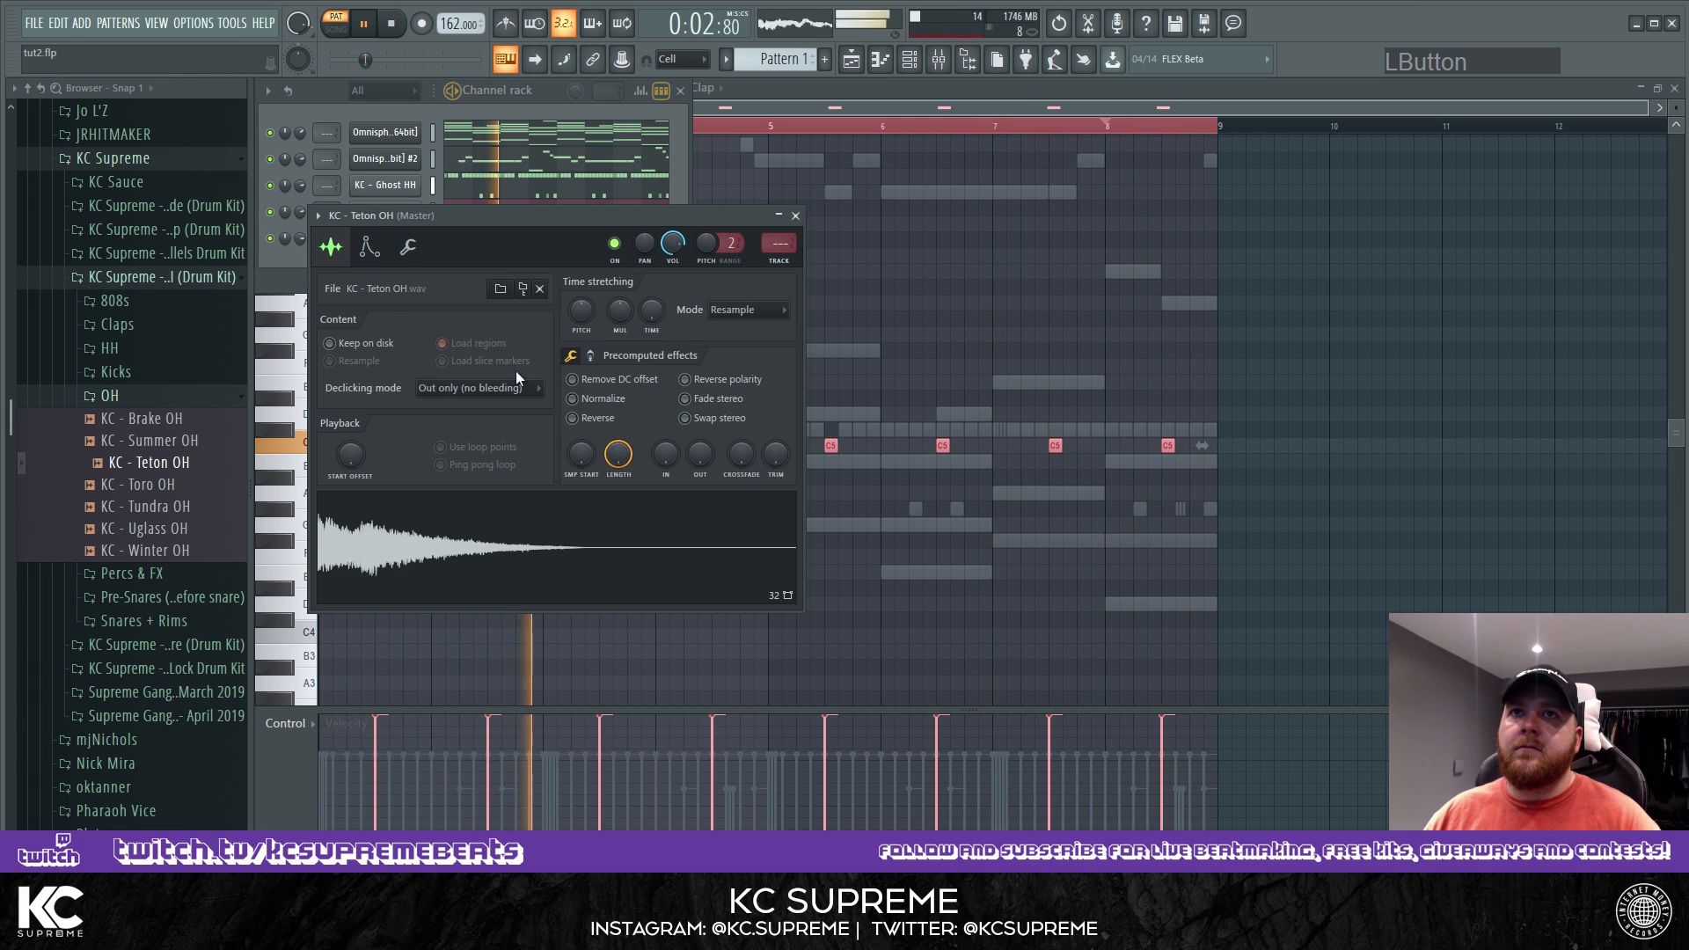
{"action": "left_click_drag", "start_coordinate": [775, 454], "coordinate": [775, 439]}
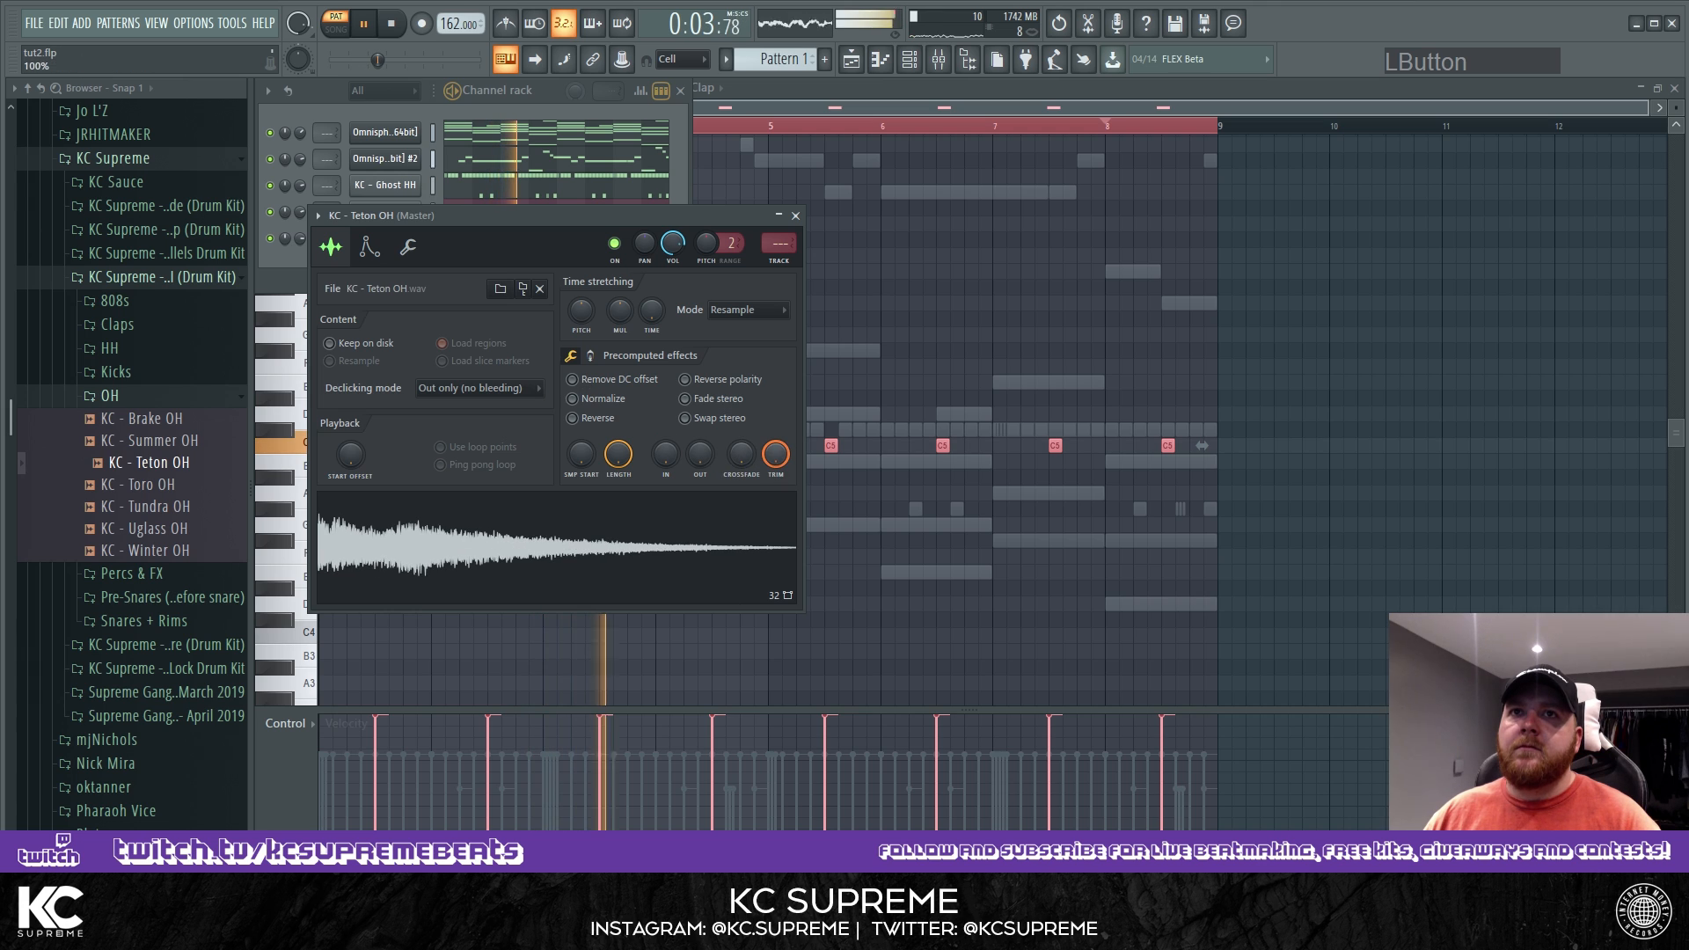
{"action": "left_click", "coordinate": [519, 151]}
{"action": "key", "text": "space"}
Place a C5 Teton OH note on beat 2 of bar 2 and repeat it every two bars through bar 8.
{"action": "right_click", "coordinate": [386, 240]}
{"action": "left_click", "coordinate": [463, 255]}
{"action": "right_click", "coordinate": [405, 240]}
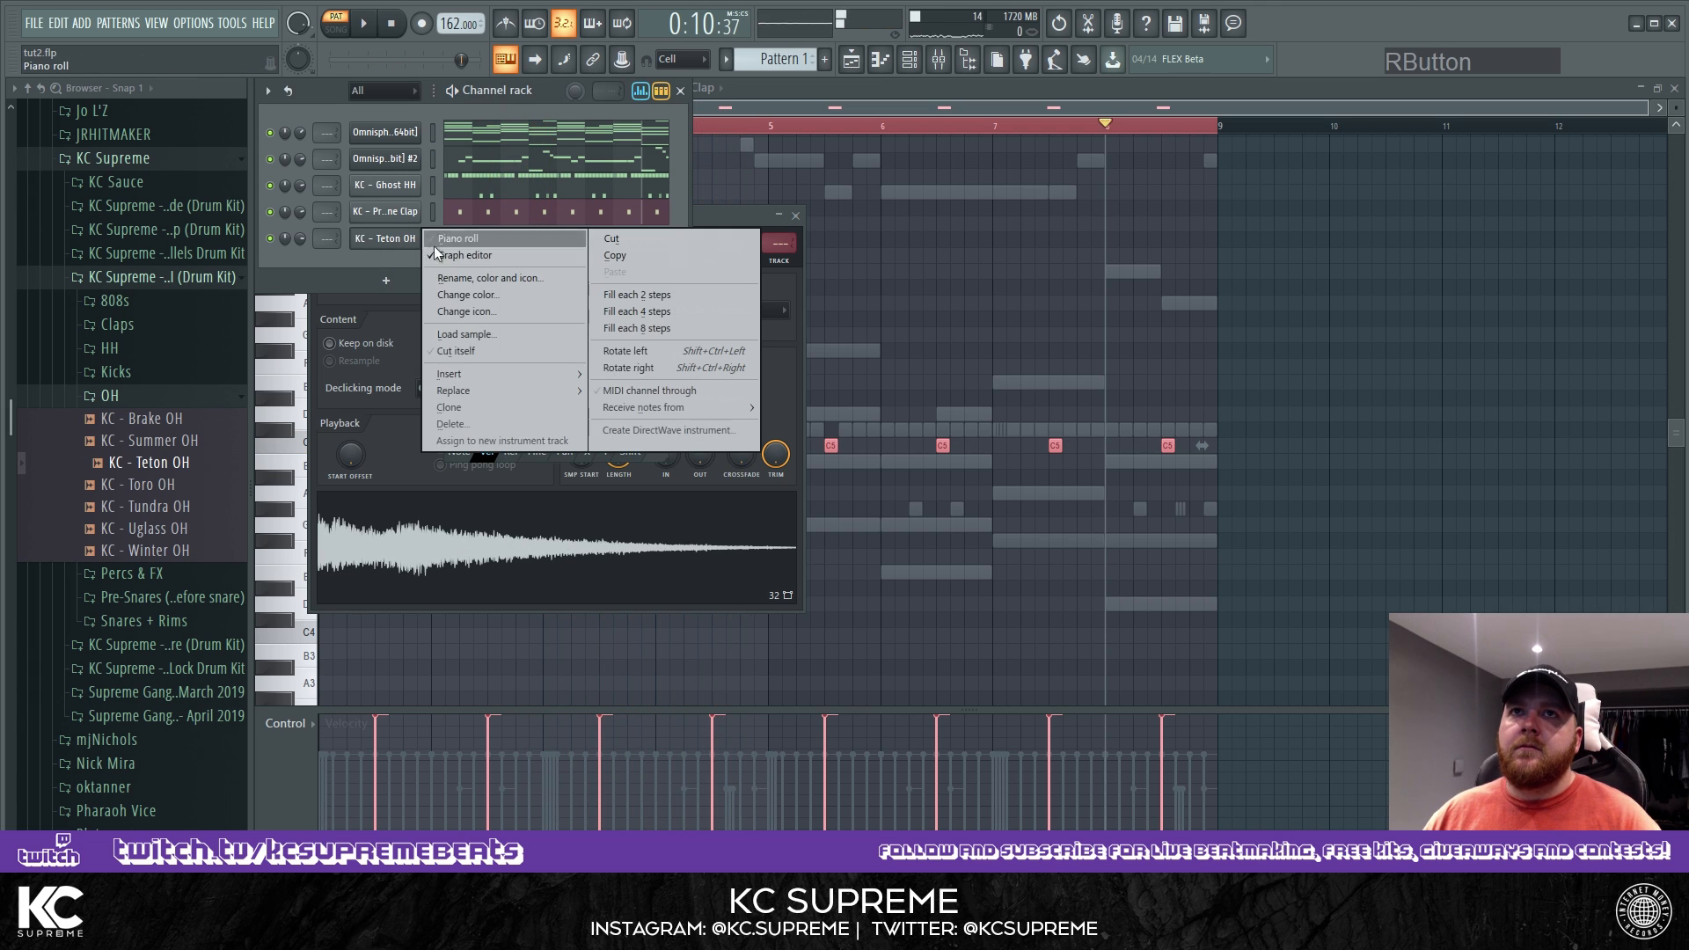
{"action": "left_click", "coordinate": [446, 237]}
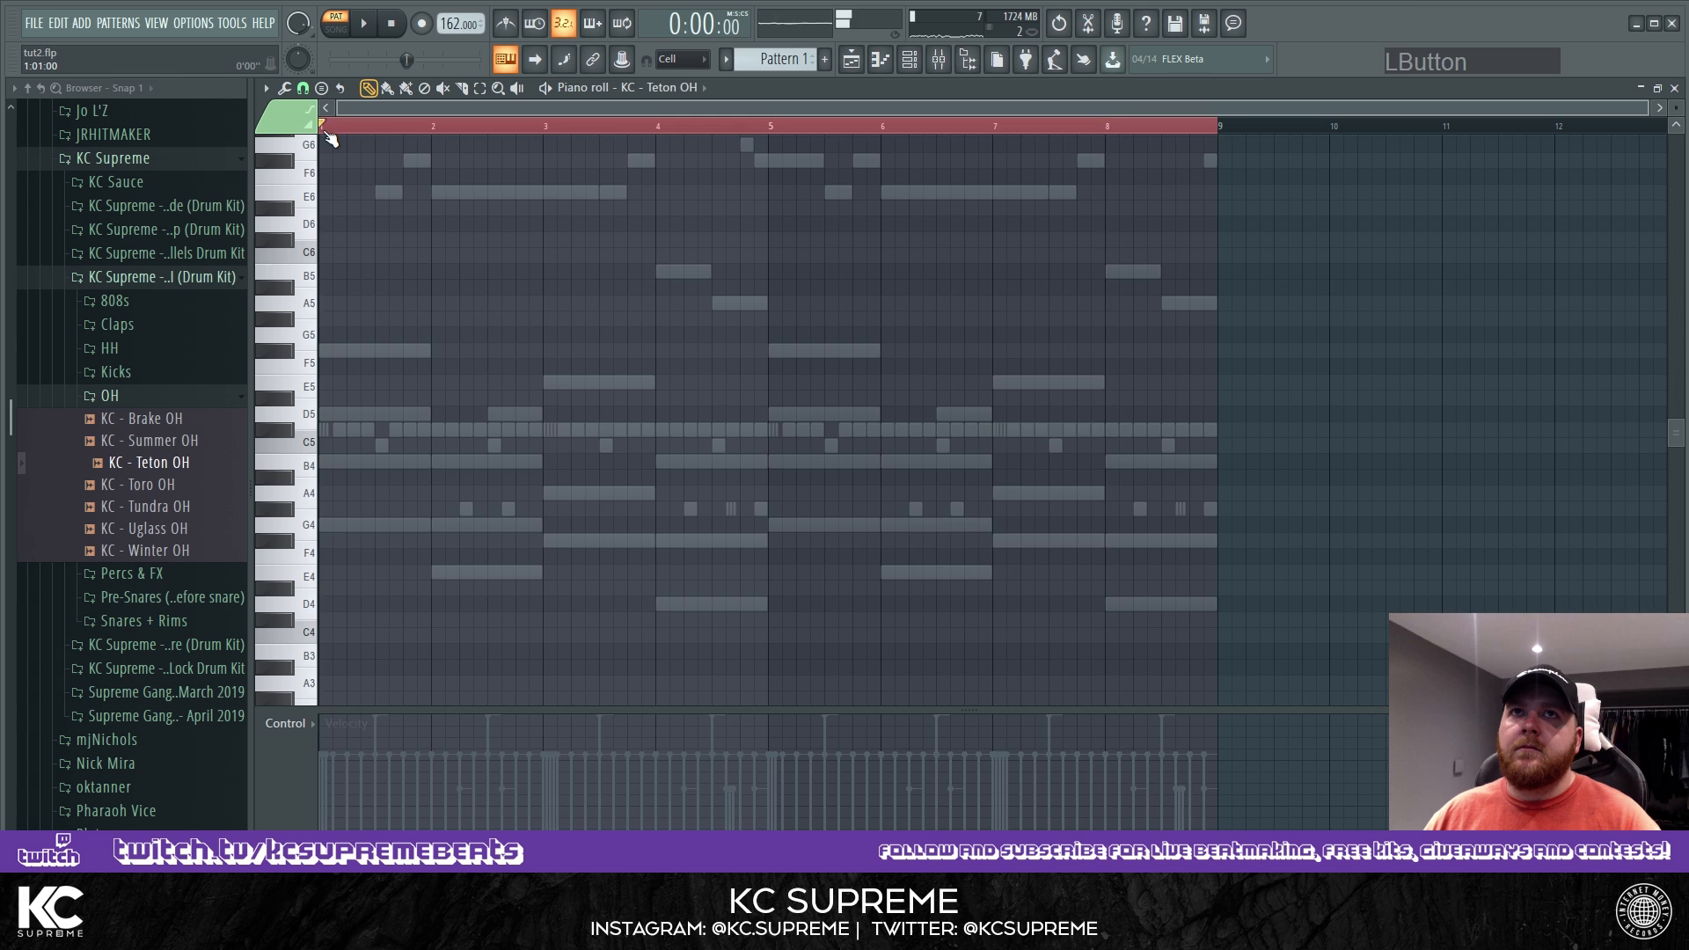
{"action": "key", "text": "space"}
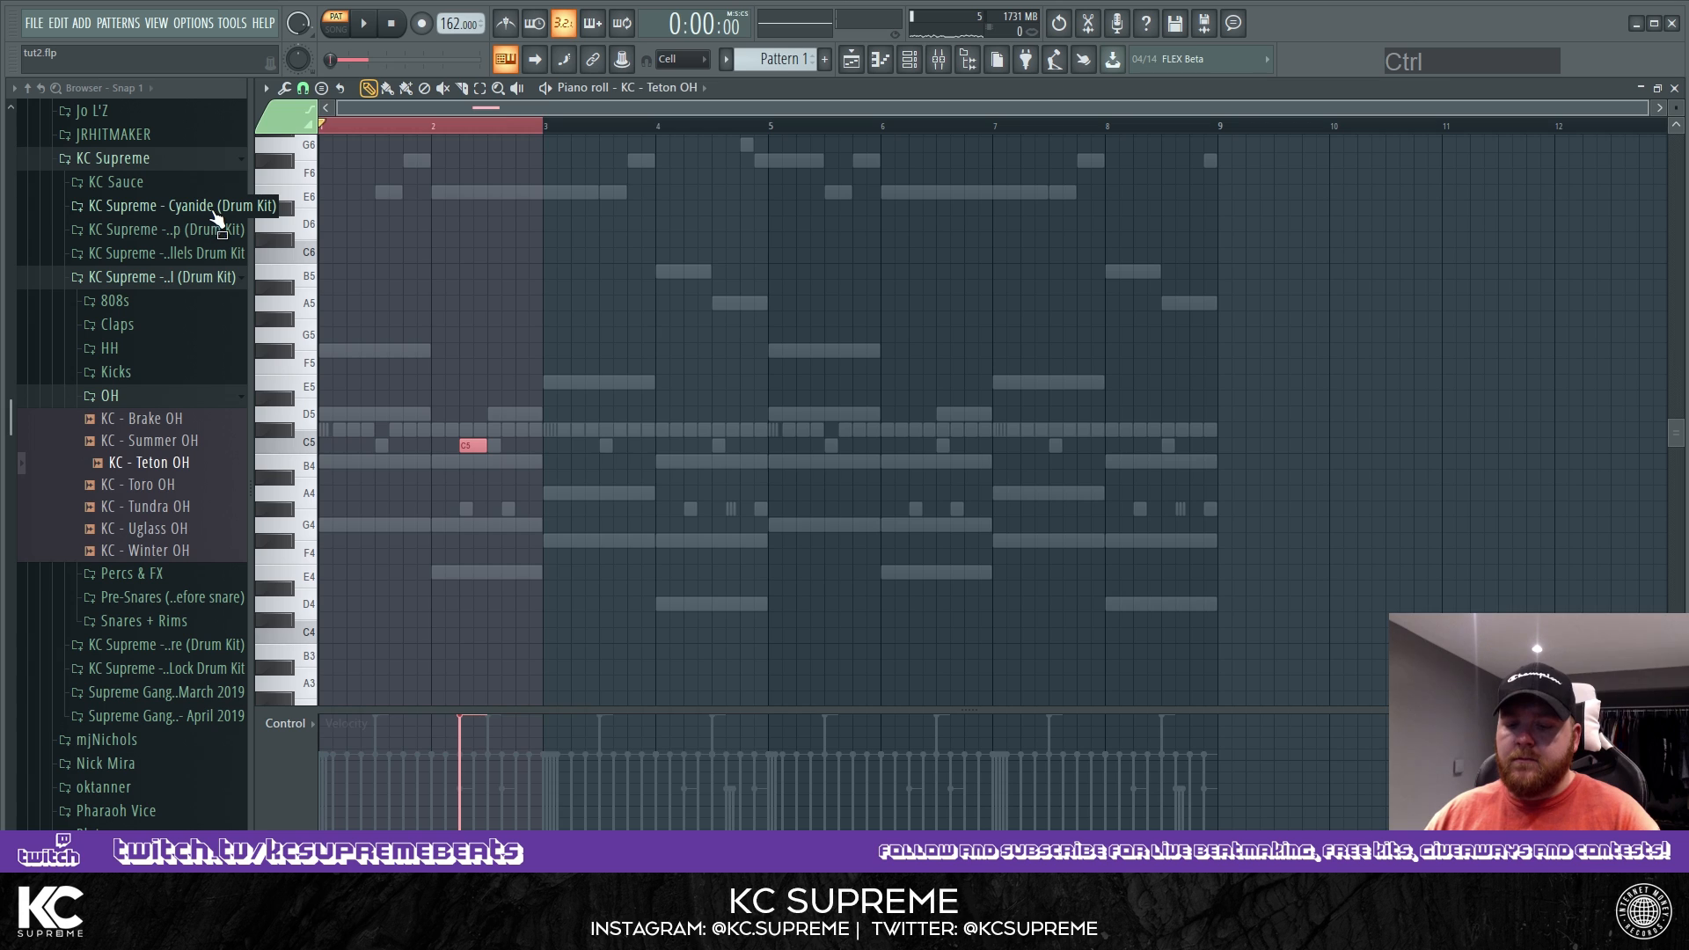
{"action": "left_click", "coordinate": [327, 127]}
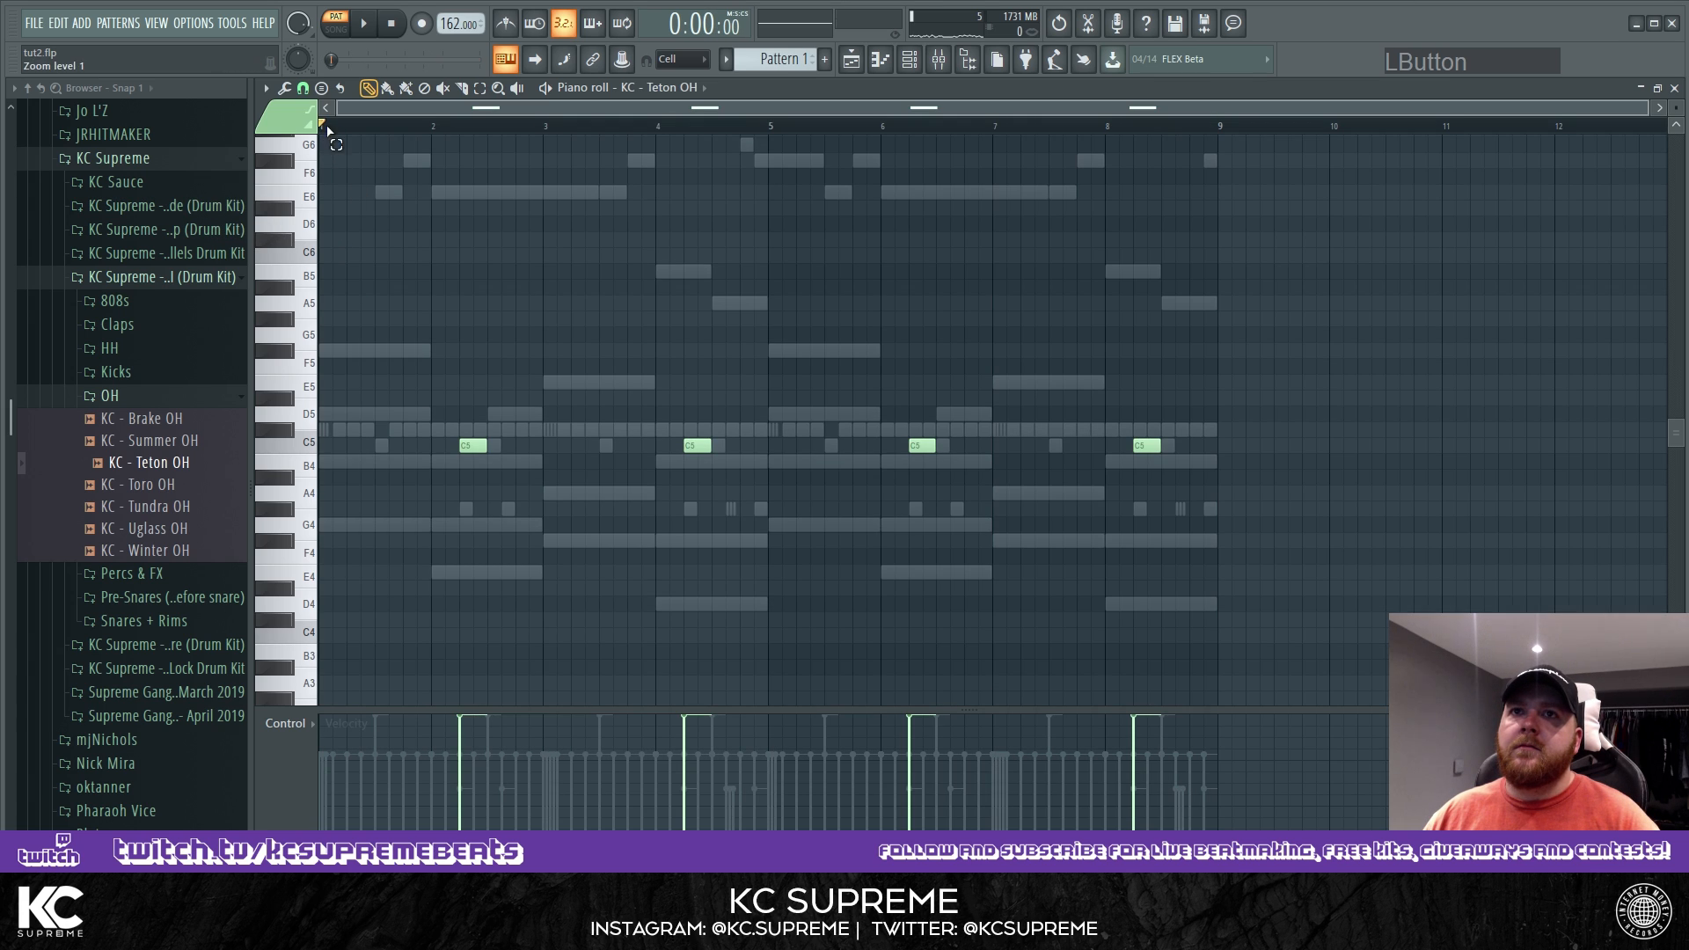
Select all five channels and route them to consecutive mixer tracks starting from Insert 3.
{"action": "left_click", "coordinate": [907, 63]}
{"action": "left_click", "coordinate": [401, 243]}
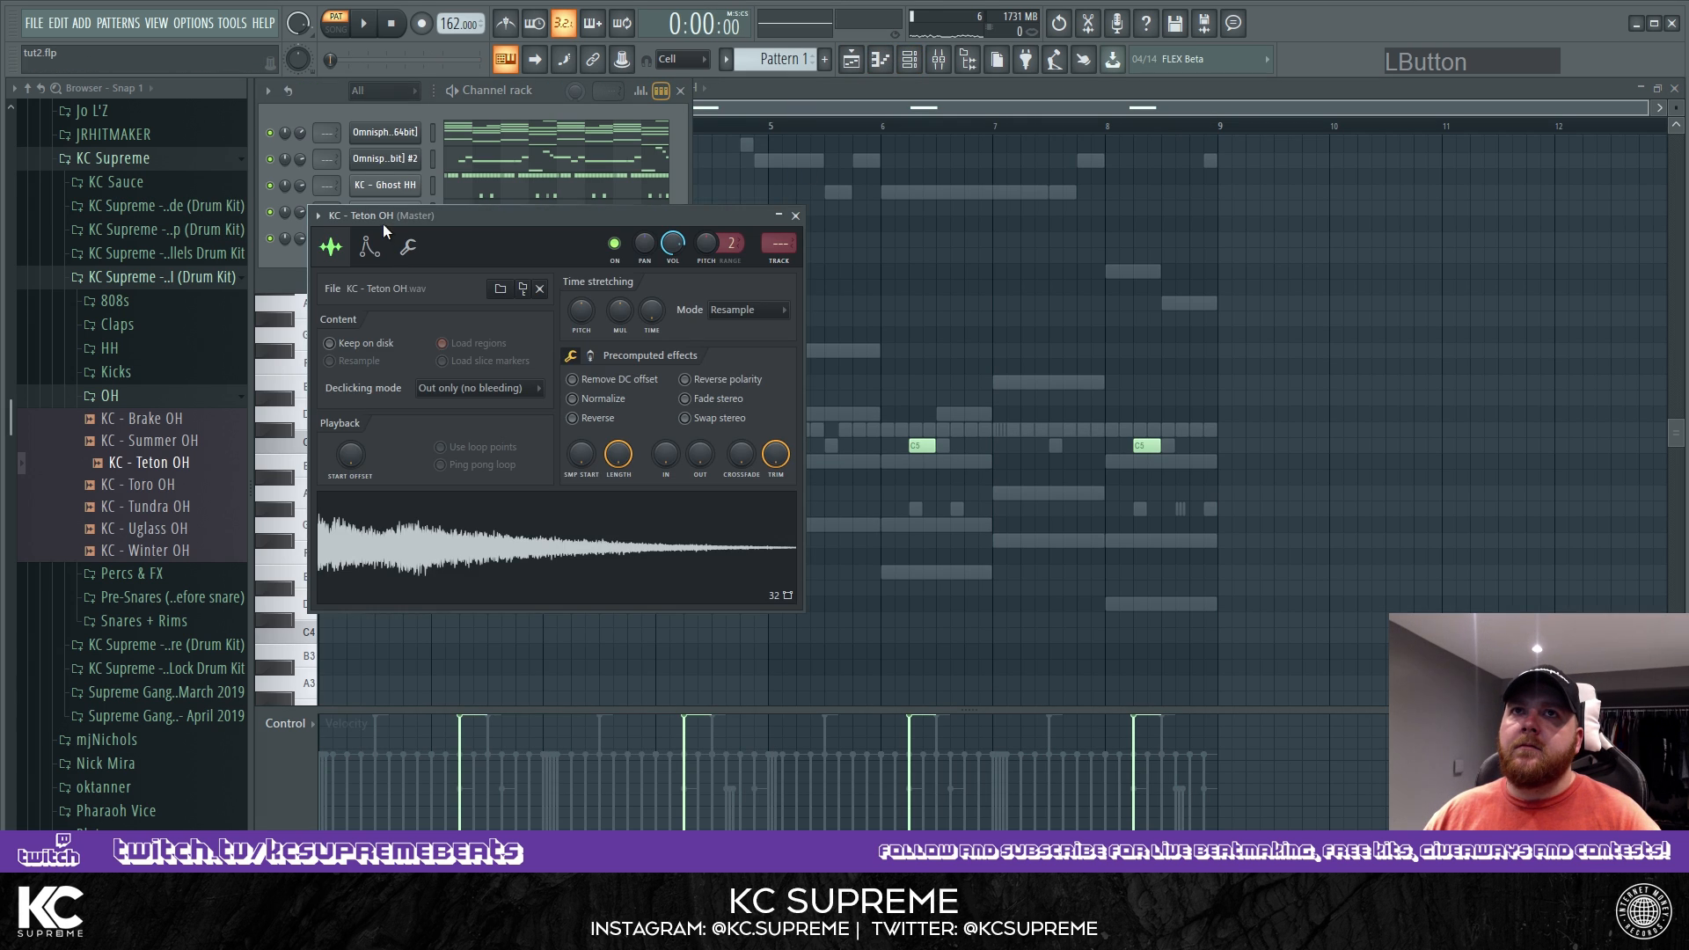
{"action": "left_click", "coordinate": [796, 216]}
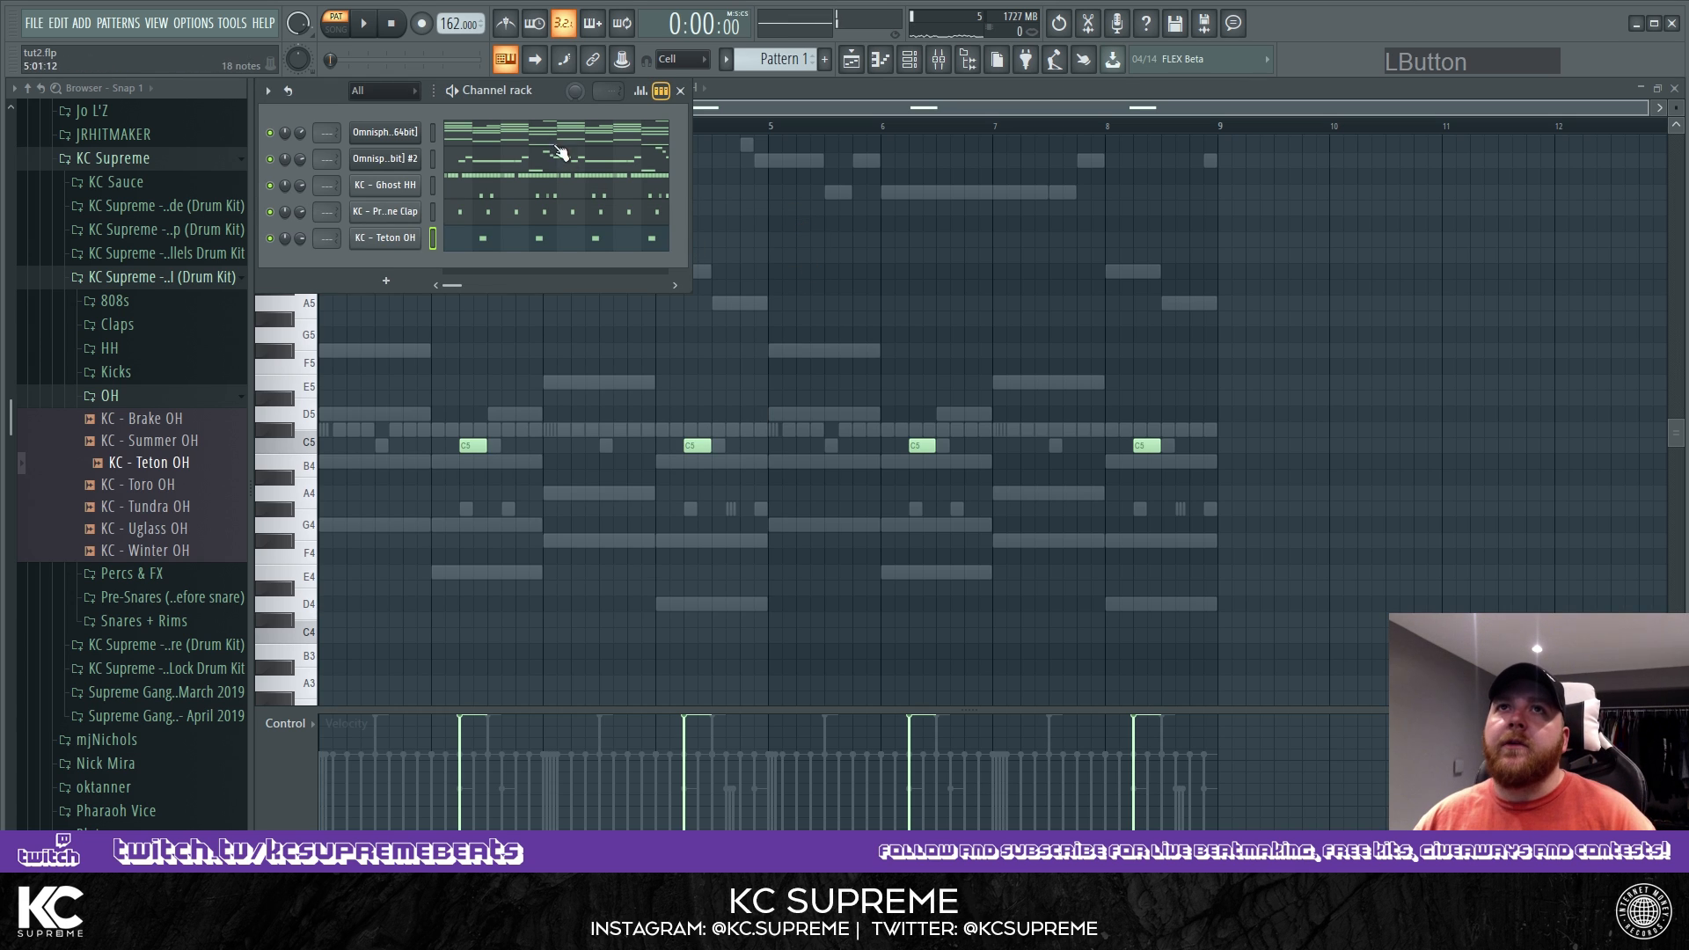
{"action": "right_click", "coordinate": [433, 146]}
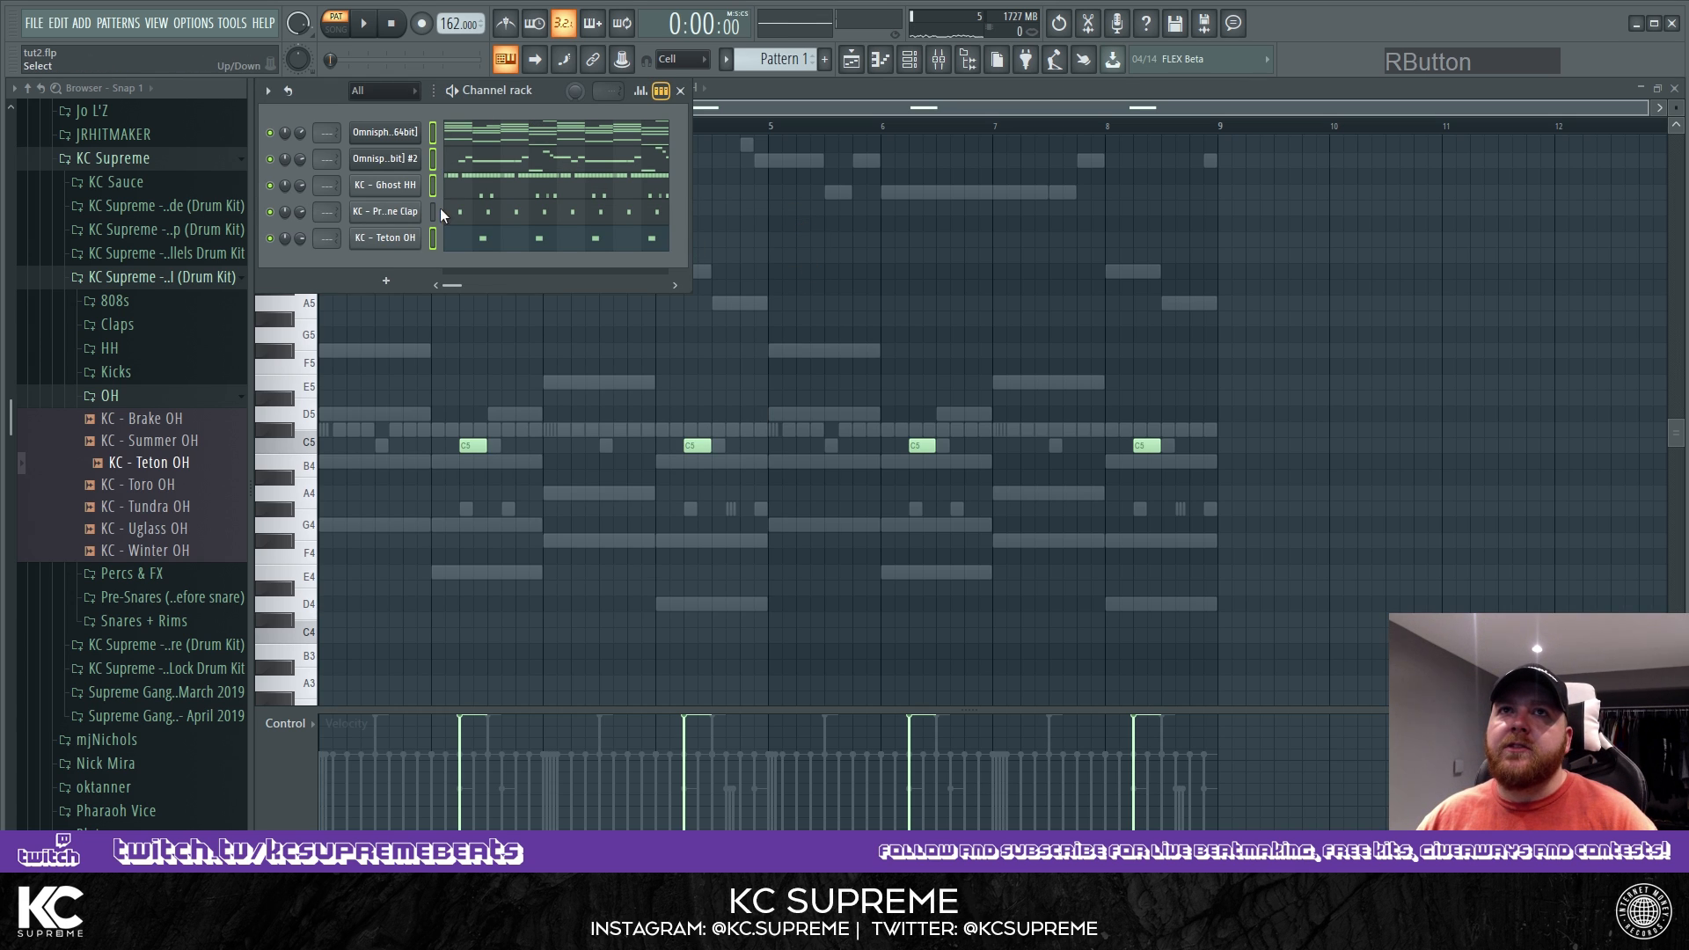
{"action": "left_click", "coordinate": [939, 62]}
{"action": "right_click", "coordinate": [498, 410]}
{"action": "mouse_move", "coordinate": [570, 453]}
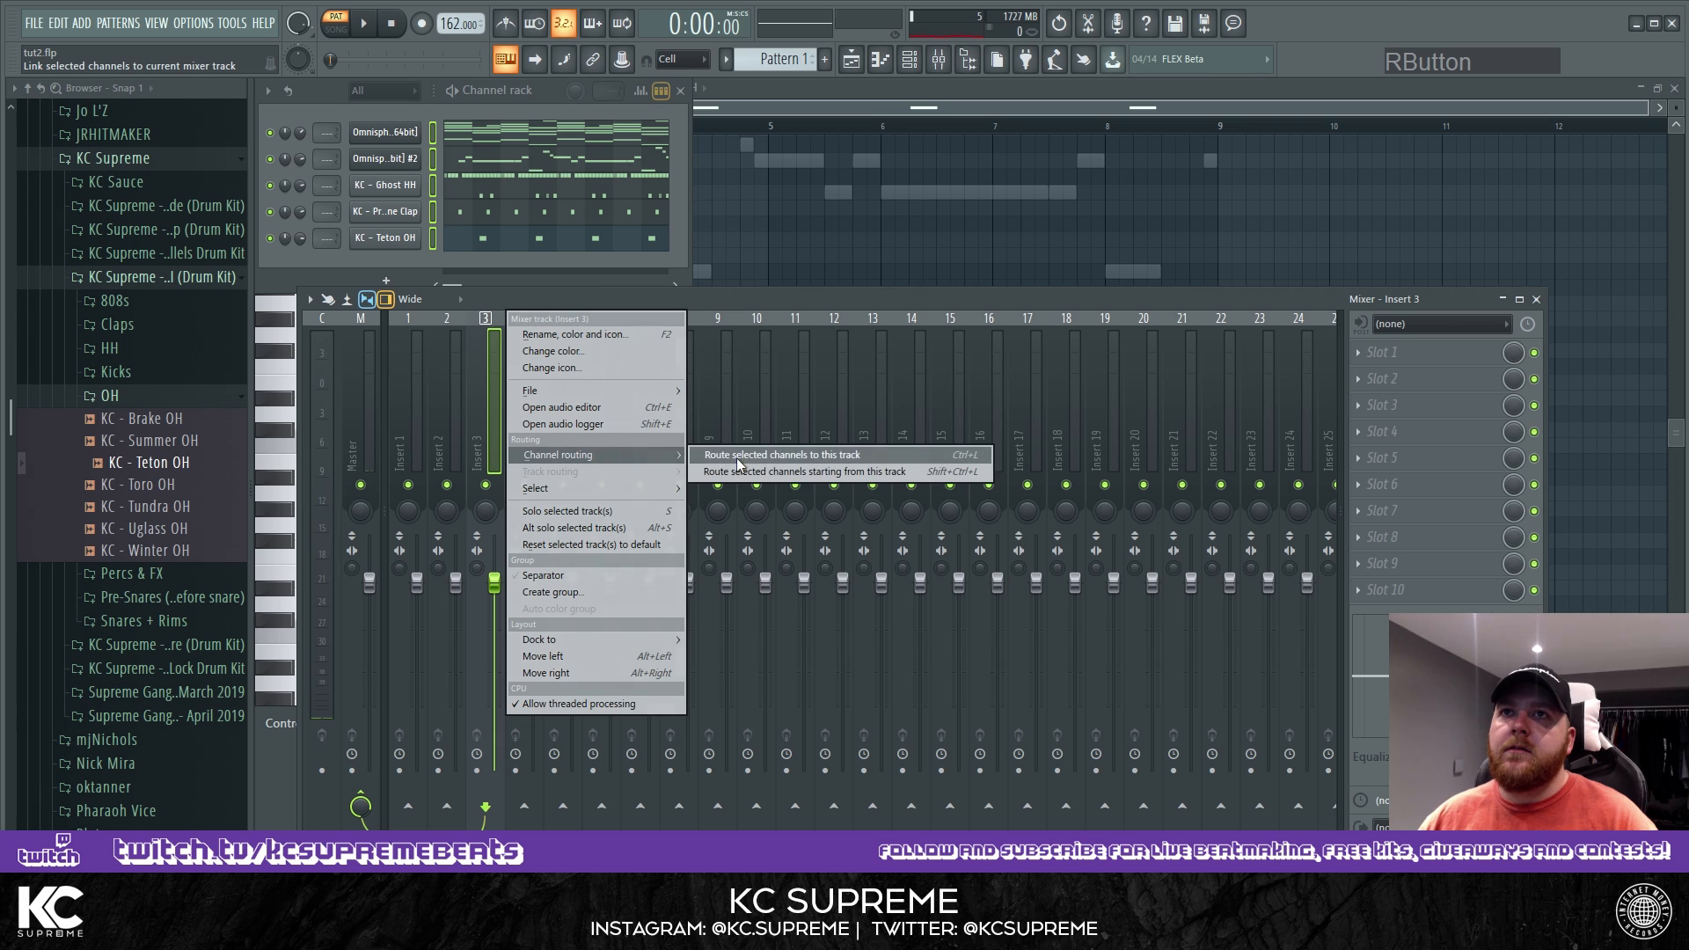
{"action": "left_click", "coordinate": [745, 474]}
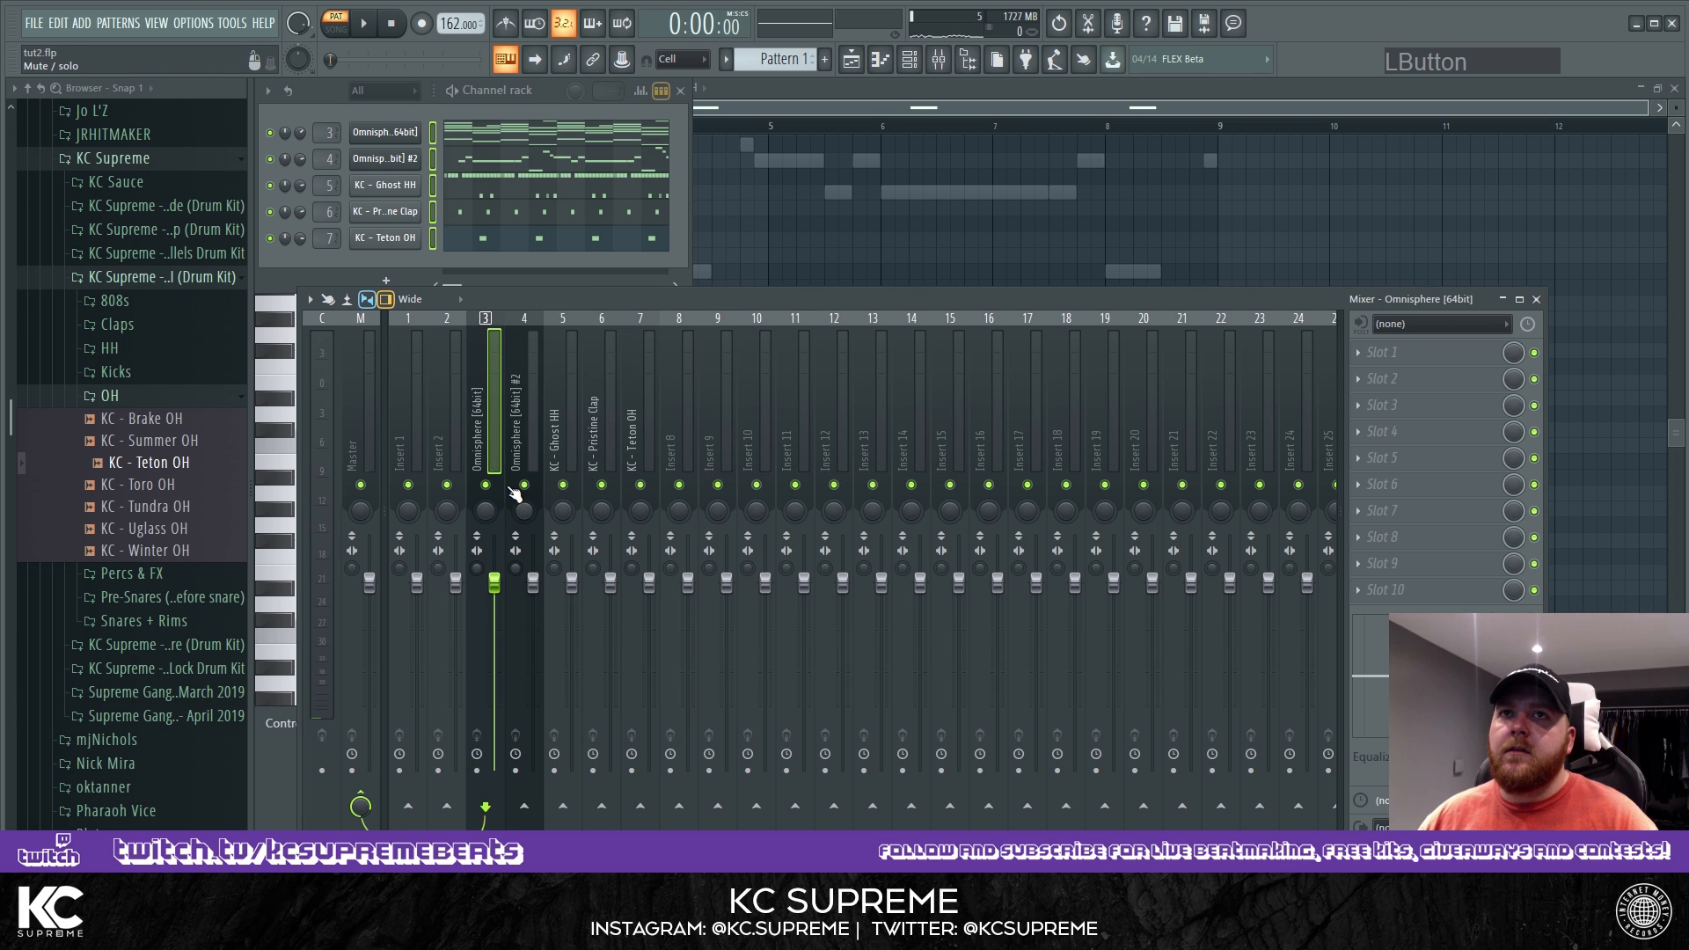
Play the pattern and set the KC - Ghost HH channel's volume to 62%.
{"action": "key", "text": "space"}
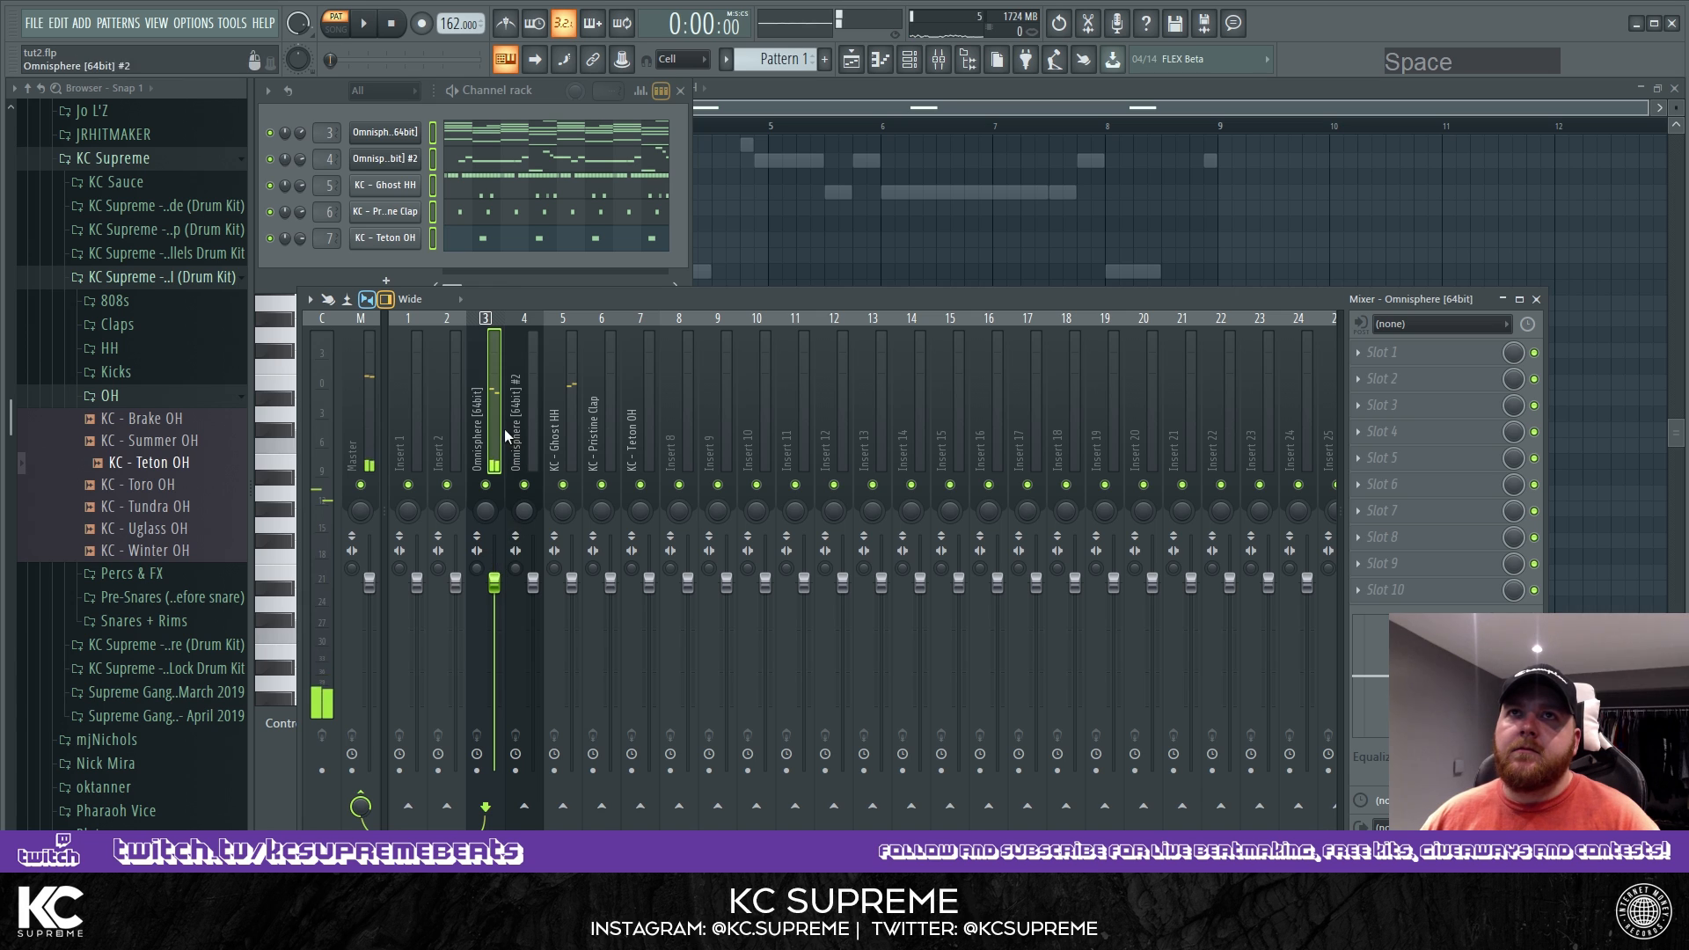
{"action": "left_click", "coordinate": [619, 489]}
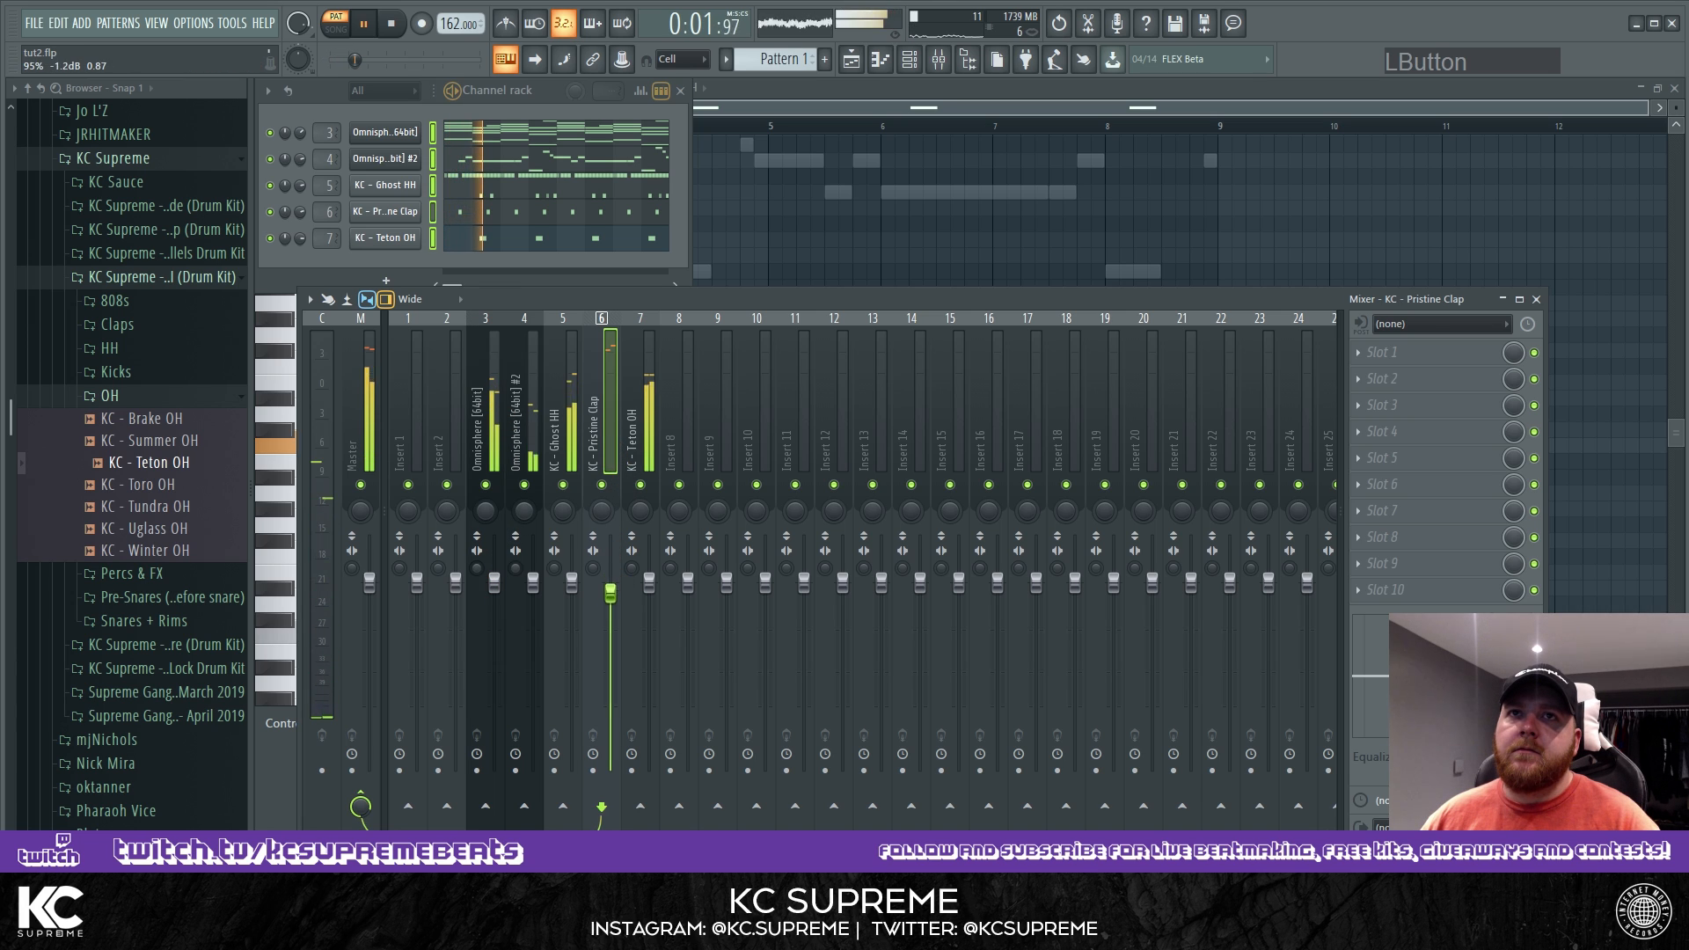
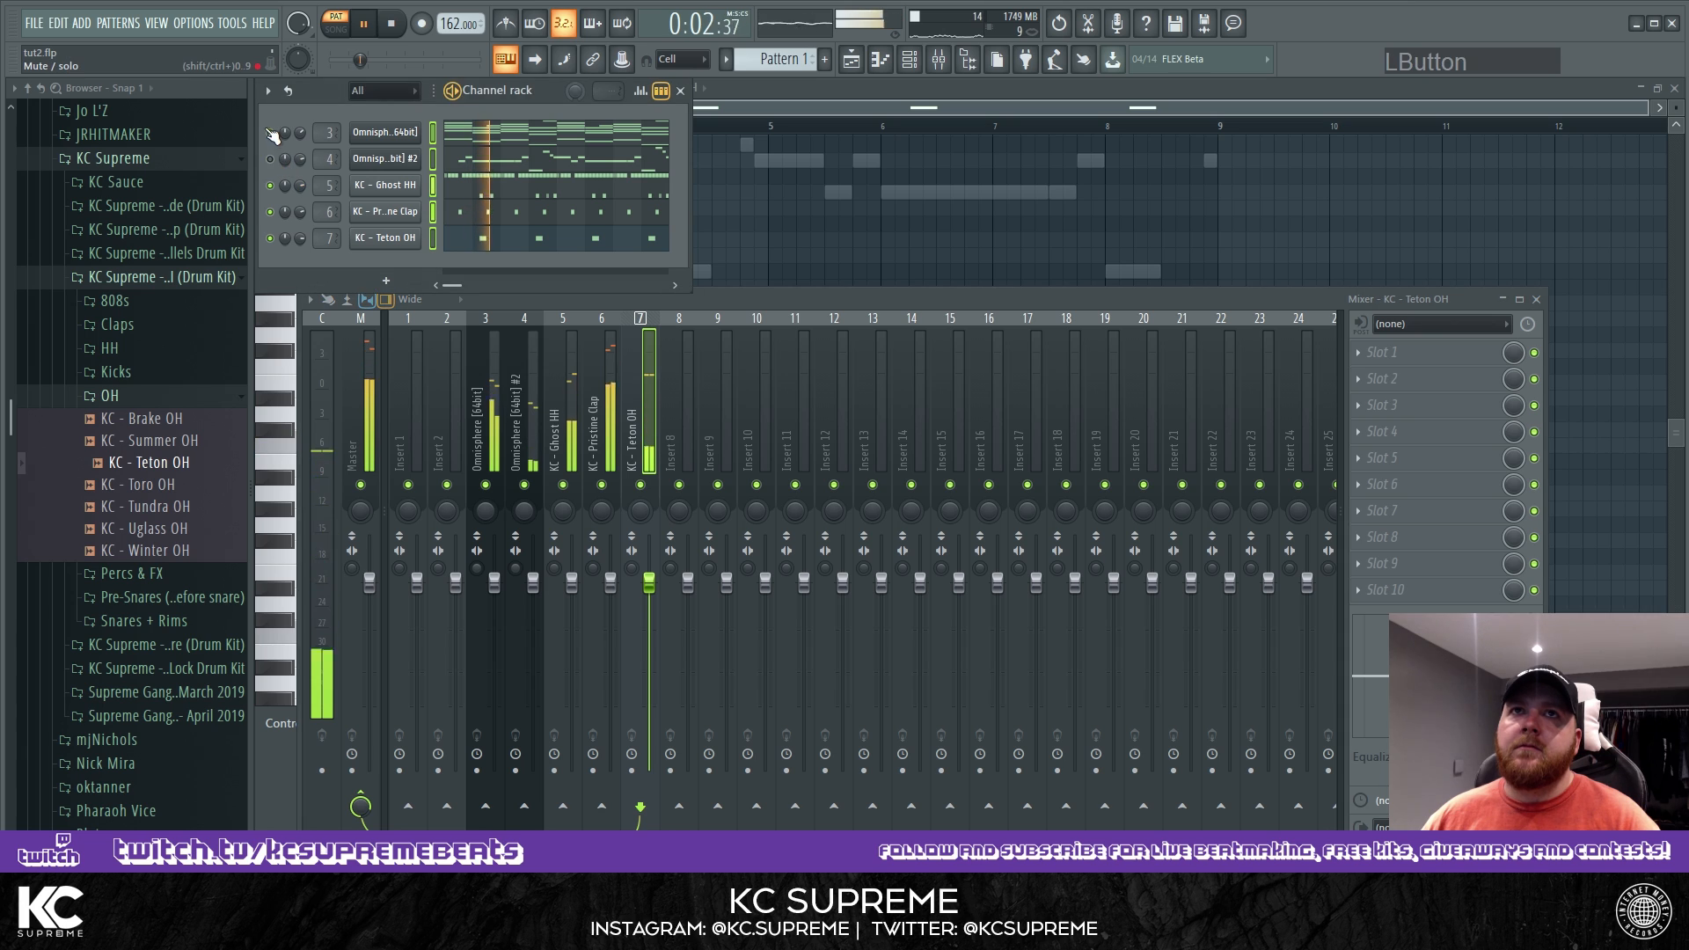
{"action": "right_click", "coordinate": [301, 188]}
{"action": "left_click", "coordinate": [315, 200]}
{"action": "key", "text": "space"}
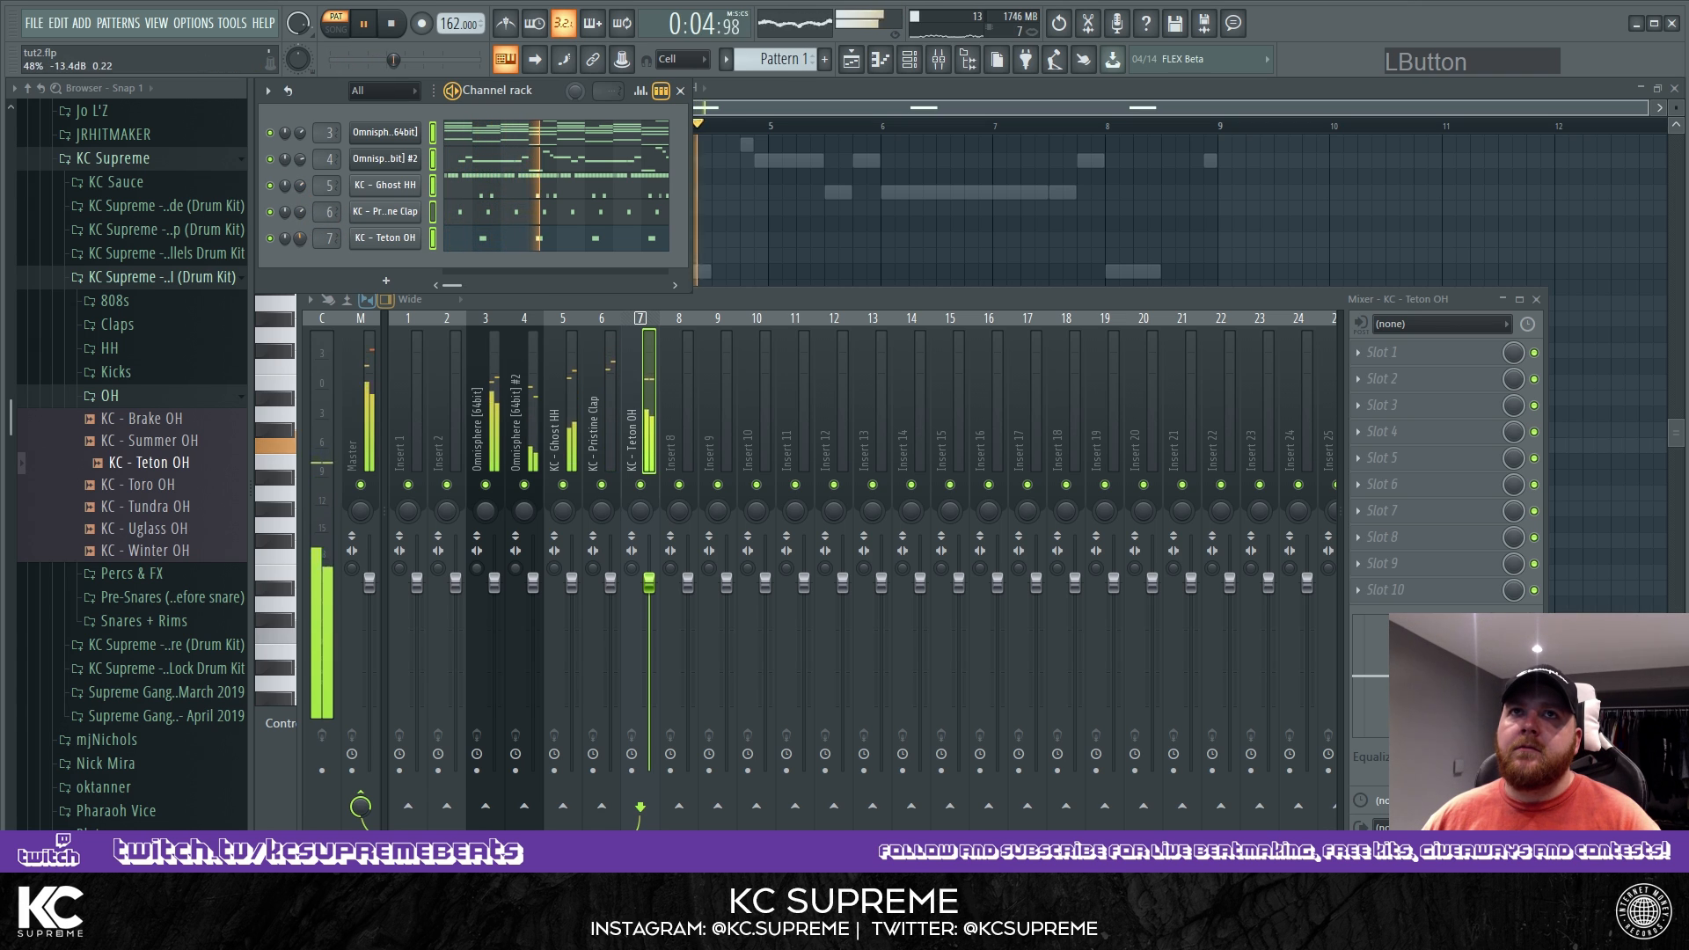
{"action": "left_click", "coordinate": [304, 187]}
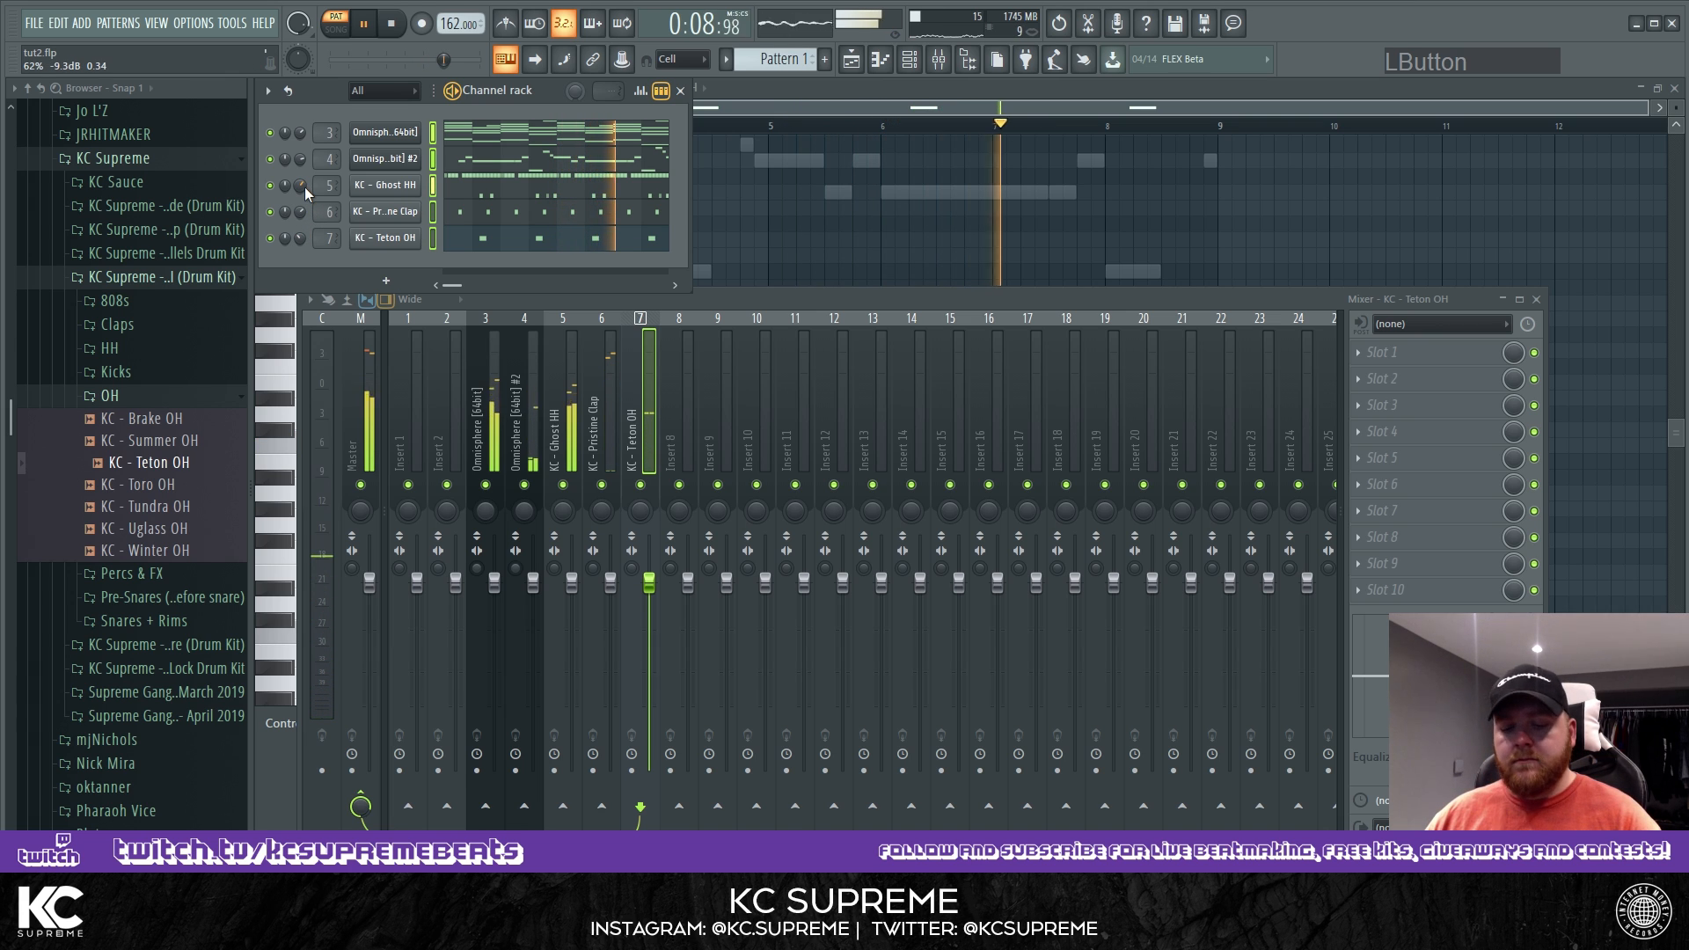
Load KC - Baddie Kick from the drum kit's Kicks folder as a new channel and open its piano roll.
{"action": "left_click", "coordinate": [194, 396]}
{"action": "left_click", "coordinate": [185, 372]}
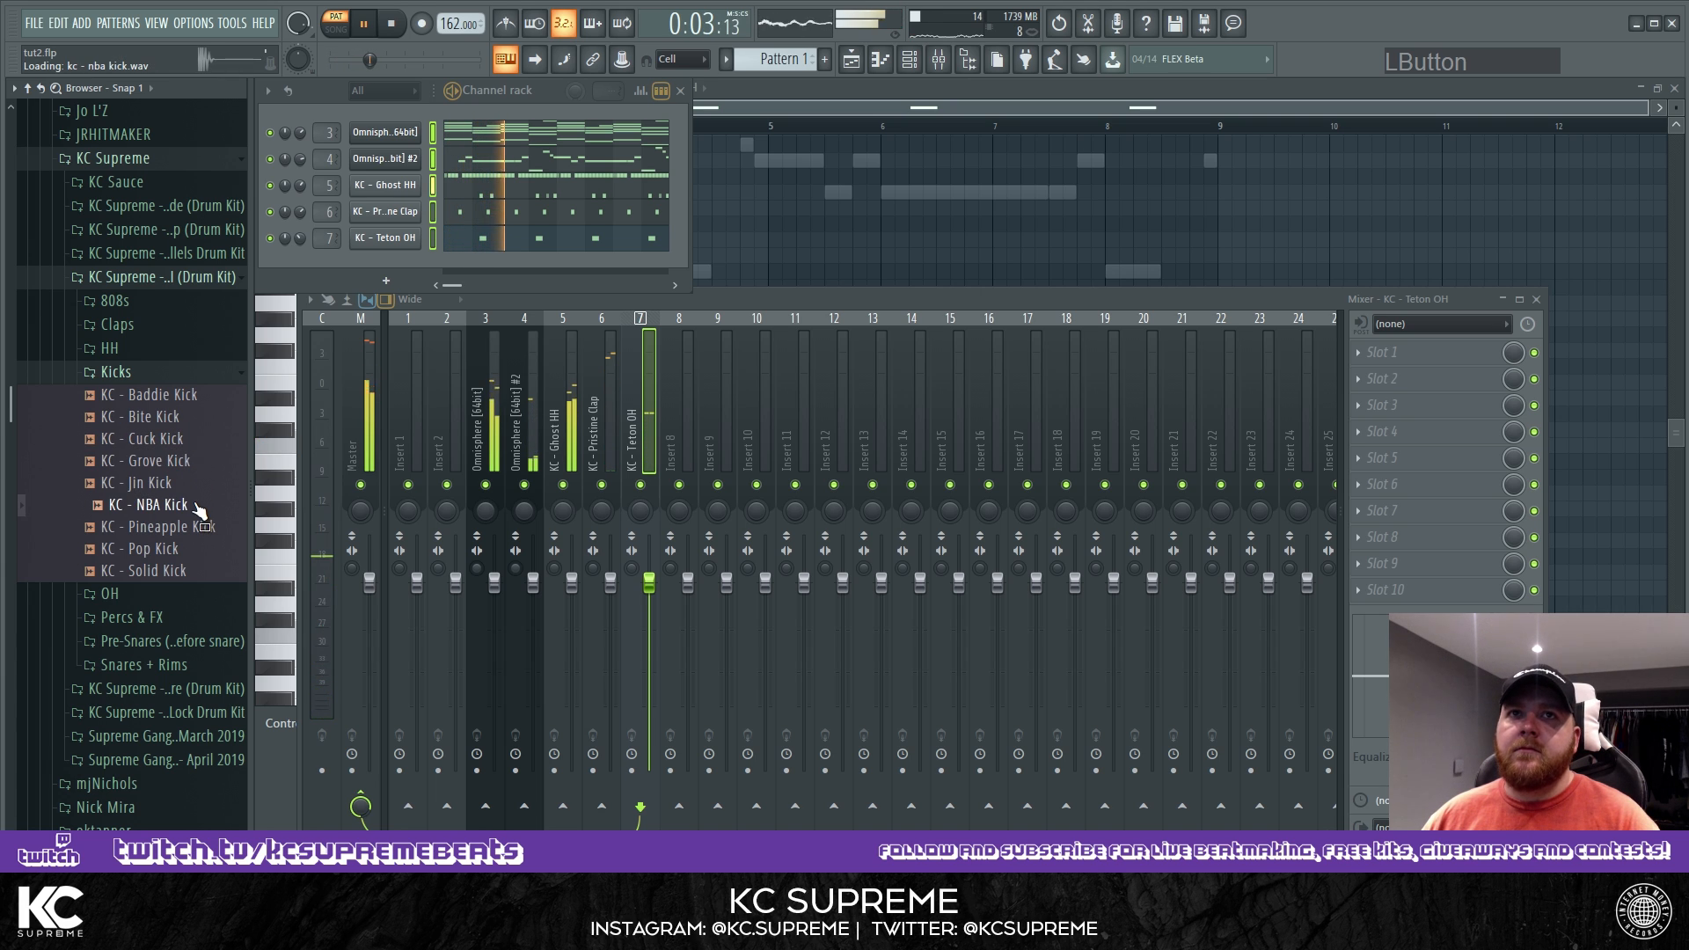
{"action": "left_click", "coordinate": [187, 398]}
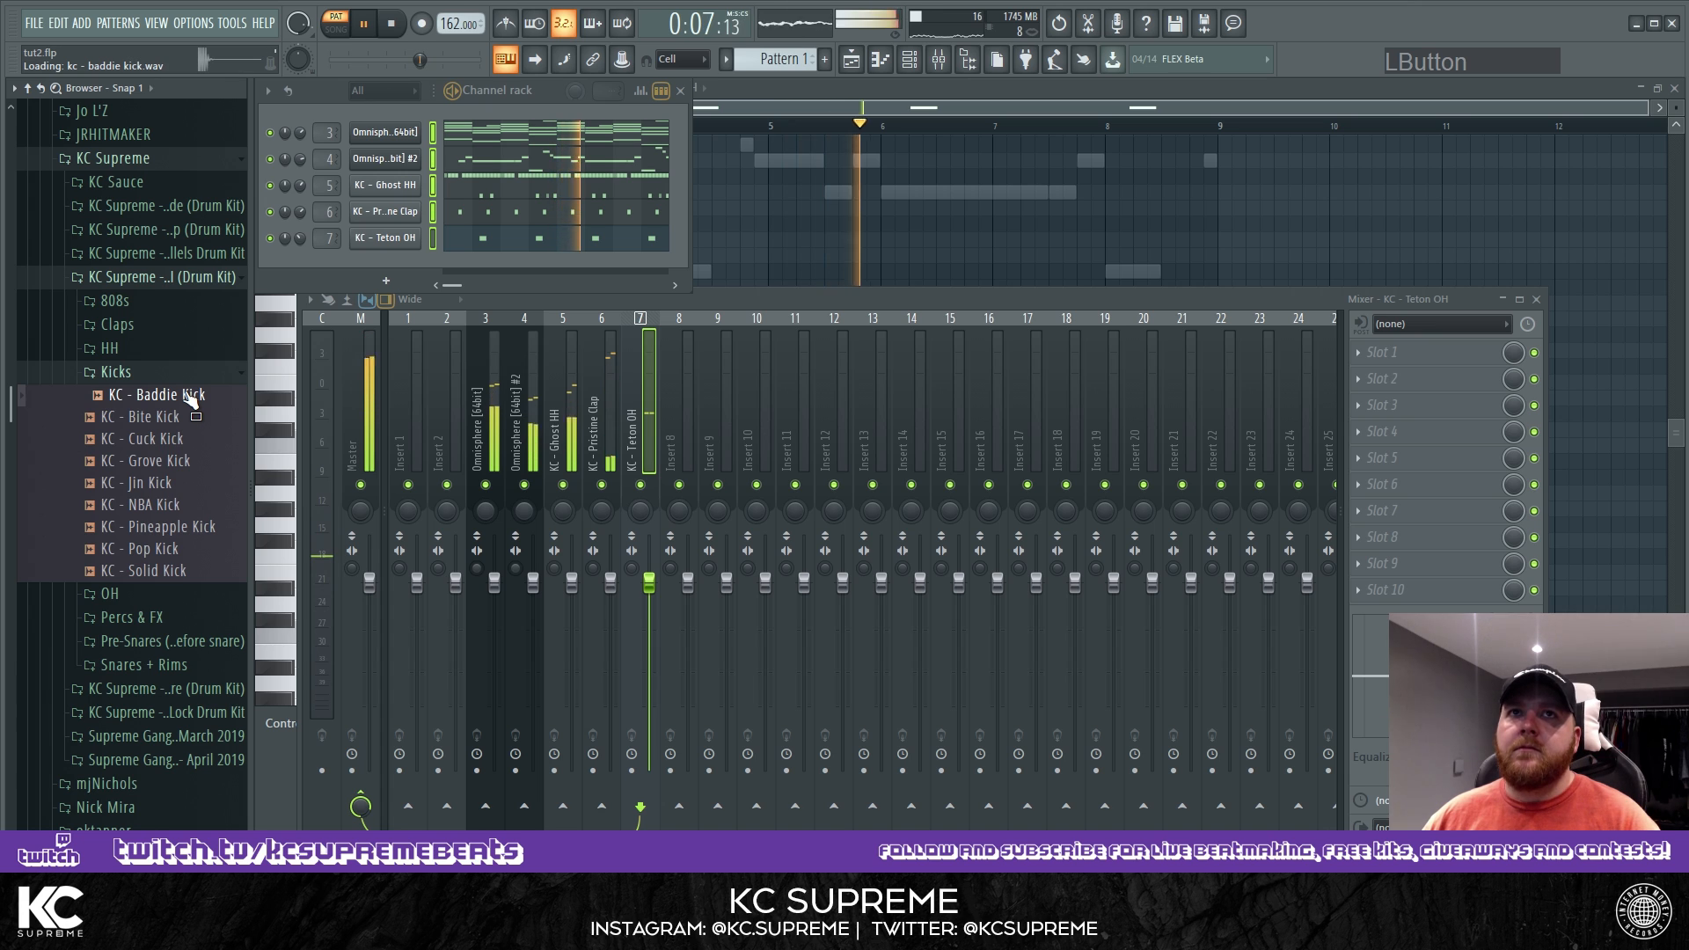
{"action": "left_click_drag", "start_coordinate": [366, 266], "coordinate": [369, 269]}
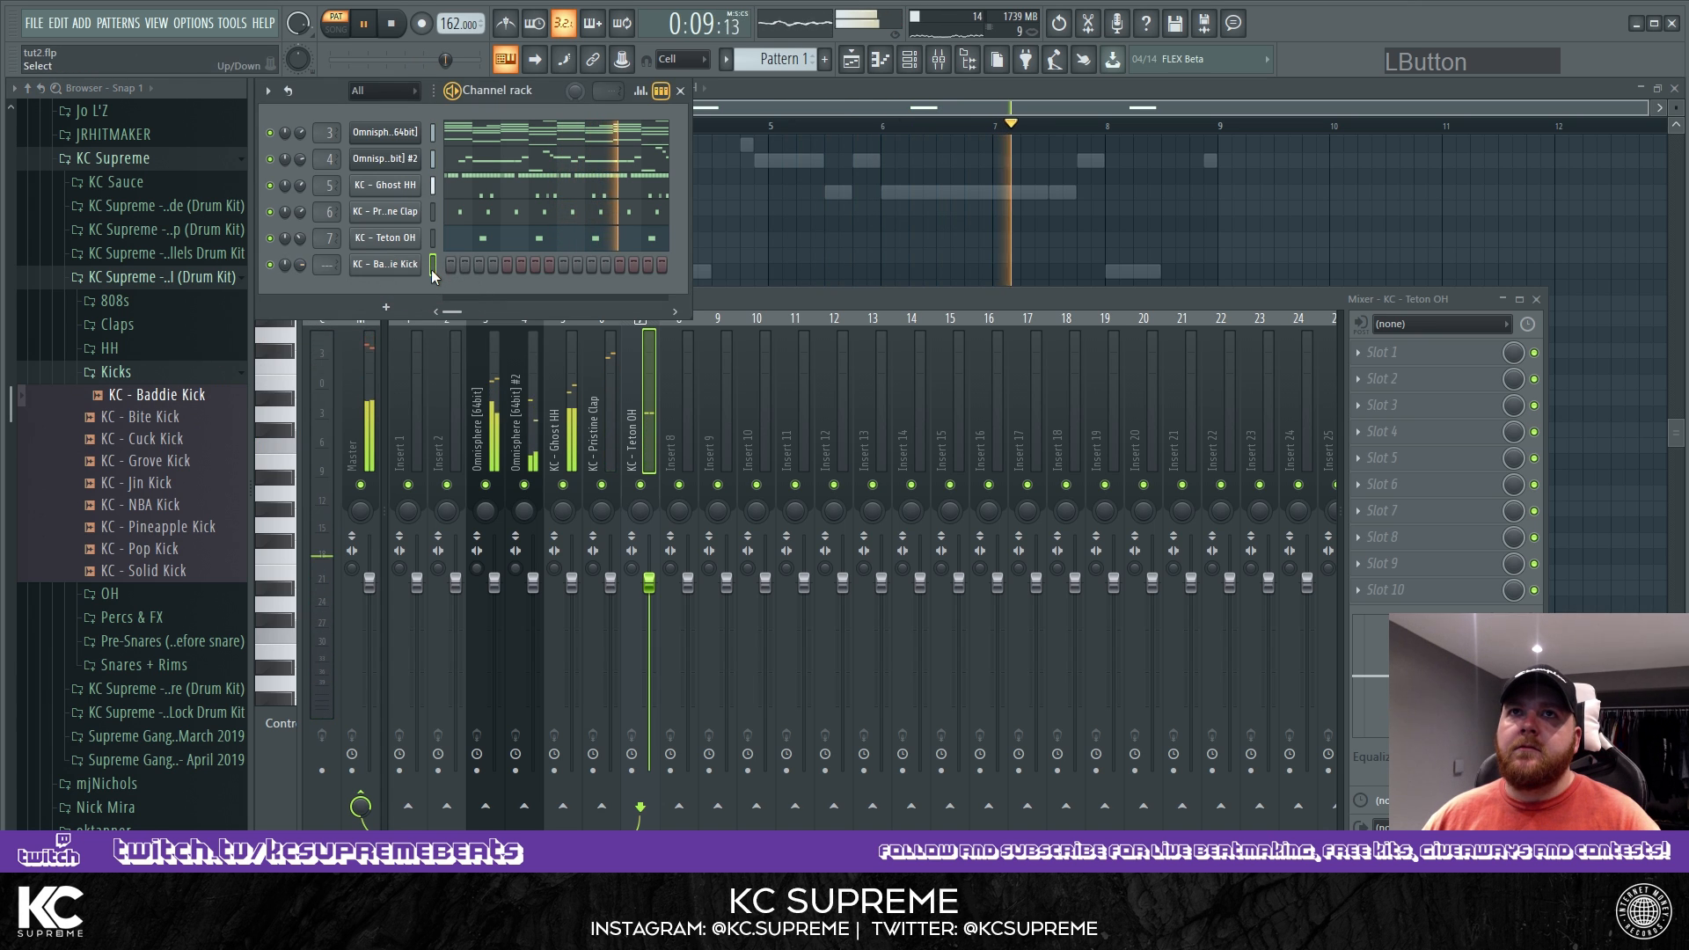
{"action": "right_click", "coordinate": [418, 268]}
{"action": "left_click", "coordinate": [457, 256]}
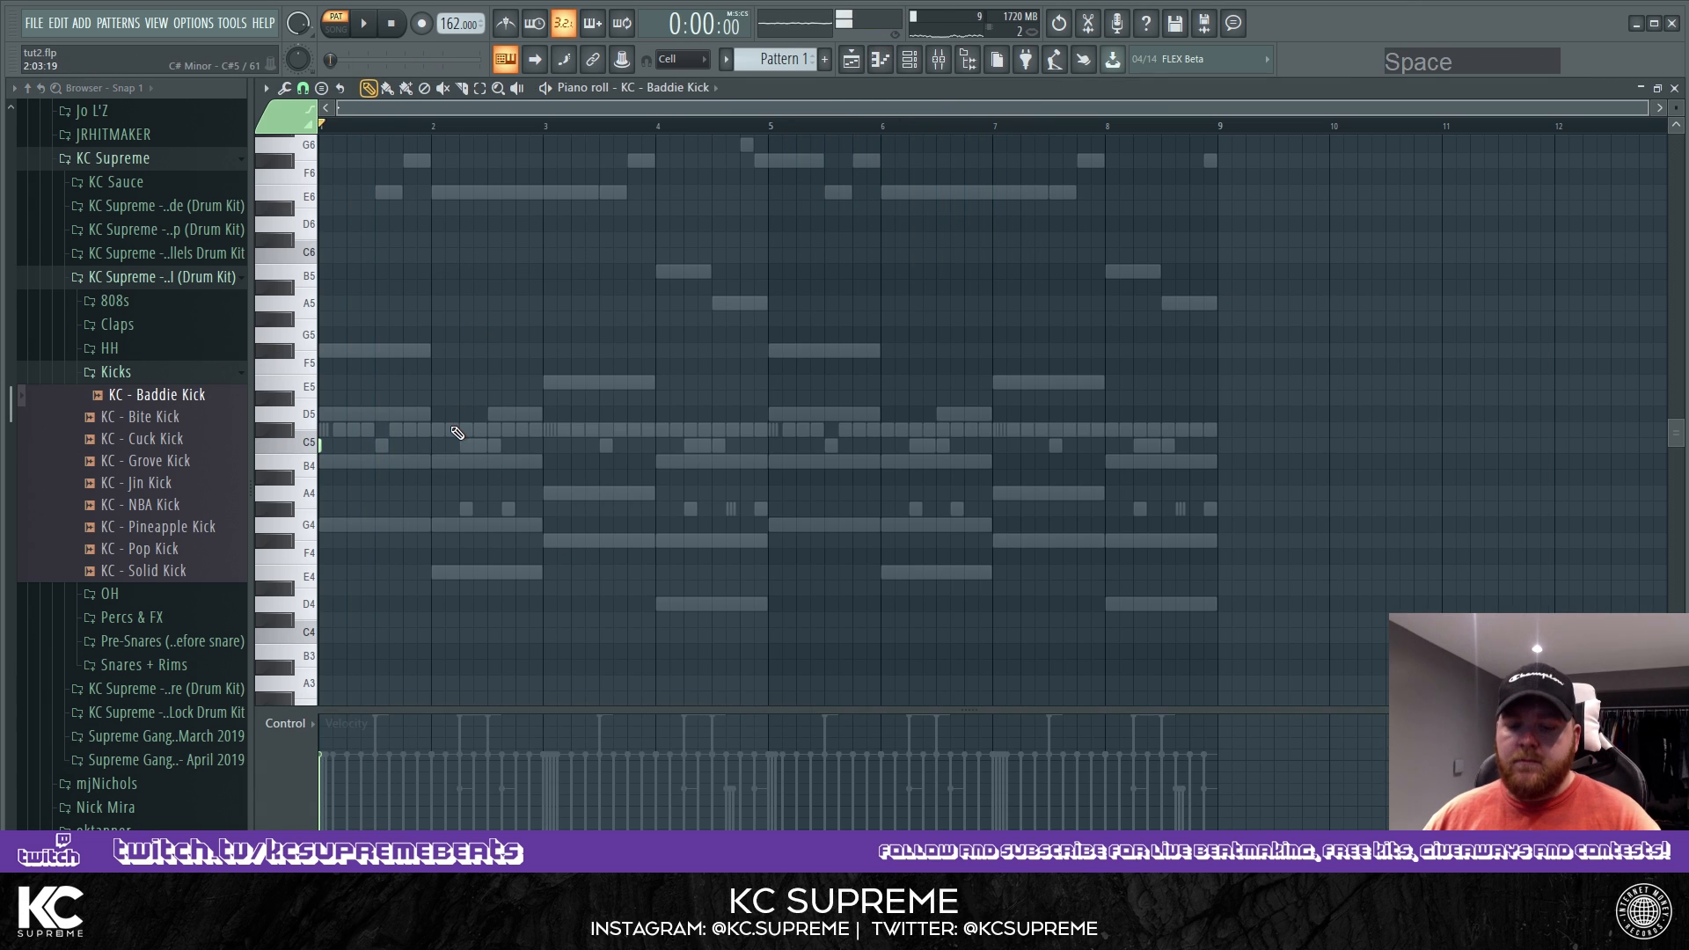
Place C5 kicks on bar 1 beat 1, bar 2 beats 2 and 3.5, bar 3 beats 1 and 2.5, and bar 4 beat 2.
{"action": "left_click", "coordinate": [470, 446]}
{"action": "left_click", "coordinate": [556, 446]}
{"action": "left_click", "coordinate": [612, 446]}
{"action": "key", "text": "space"}
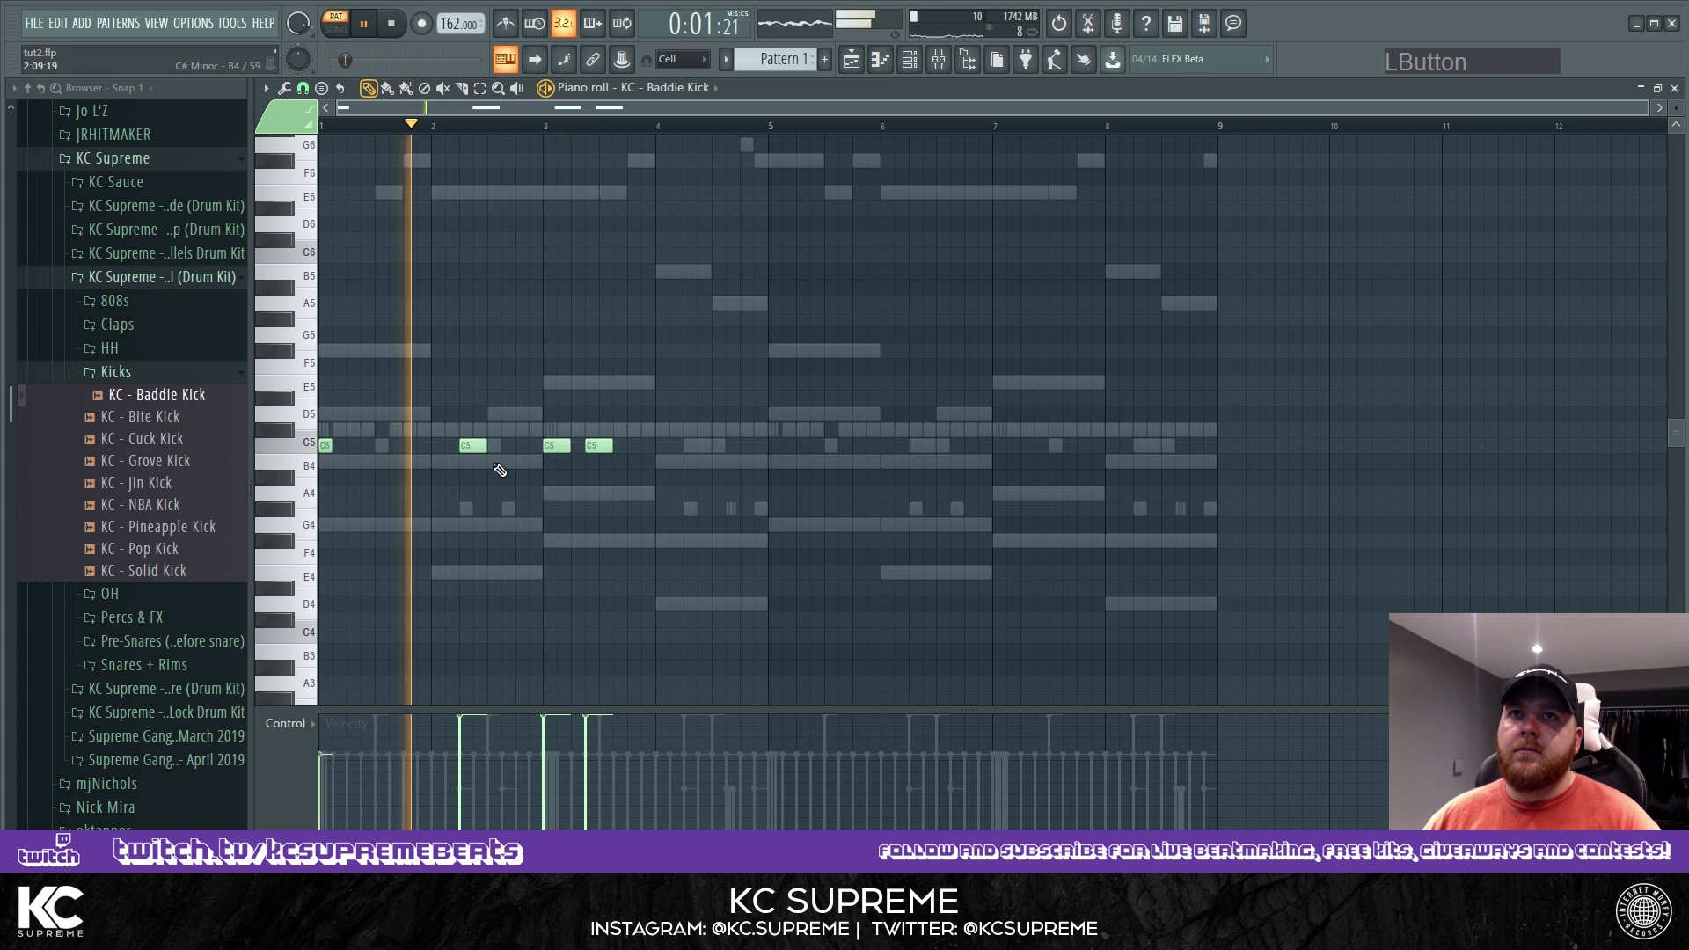
{"action": "left_click", "coordinate": [510, 447]}
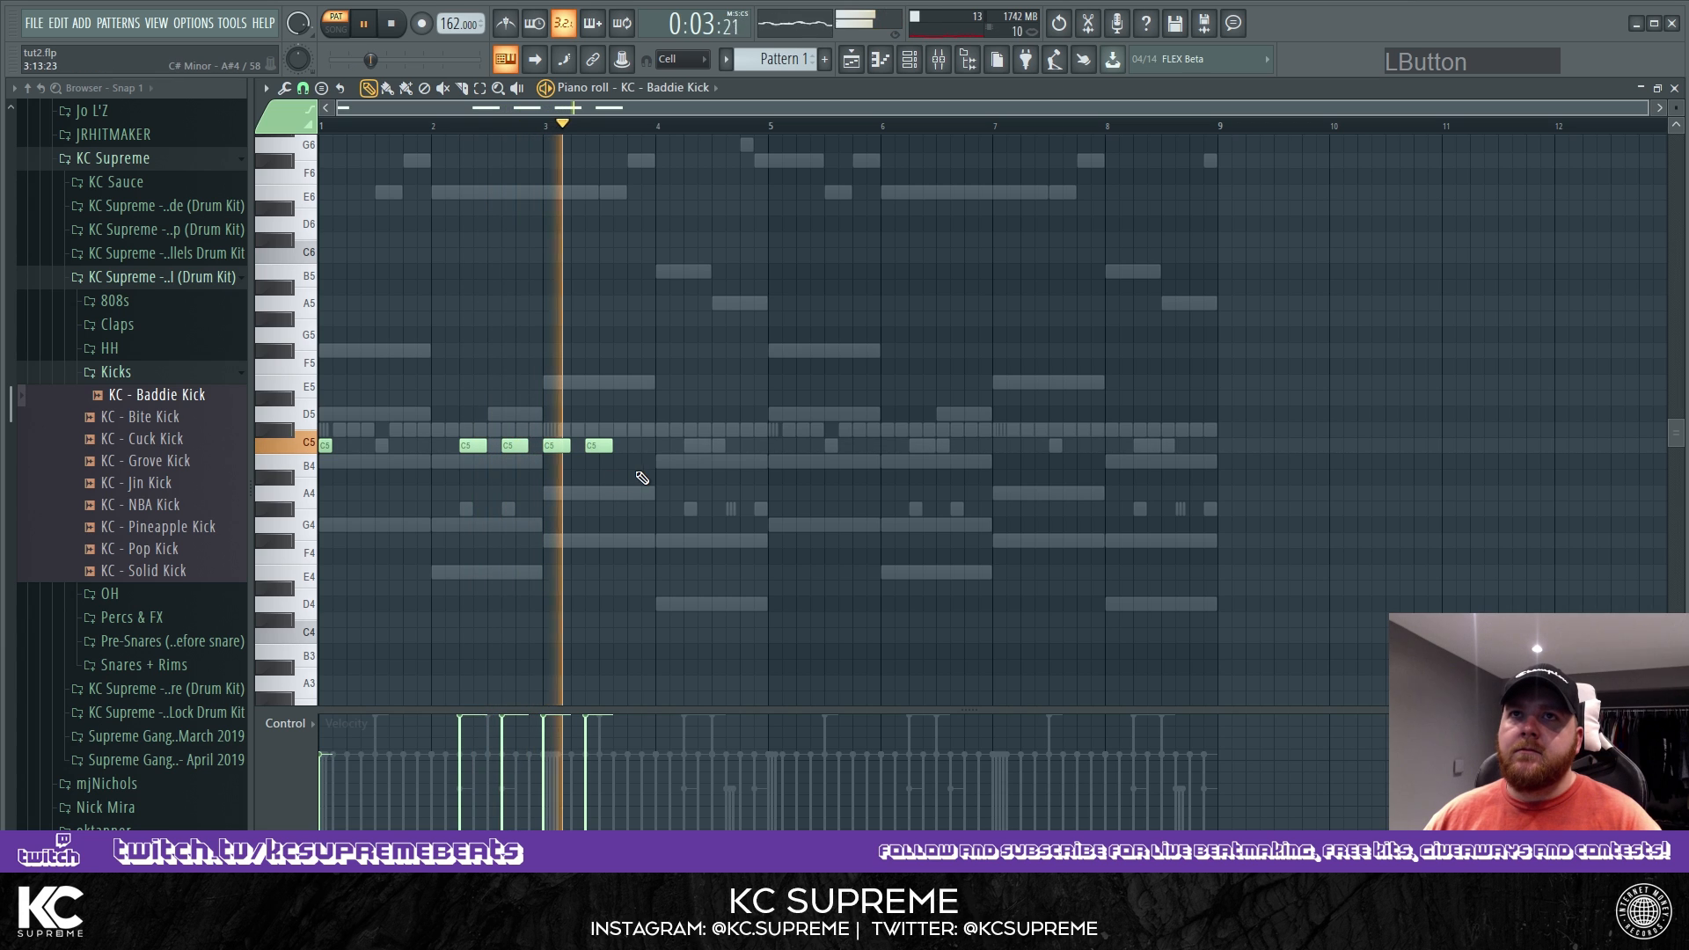
{"action": "left_click", "coordinate": [695, 446]}
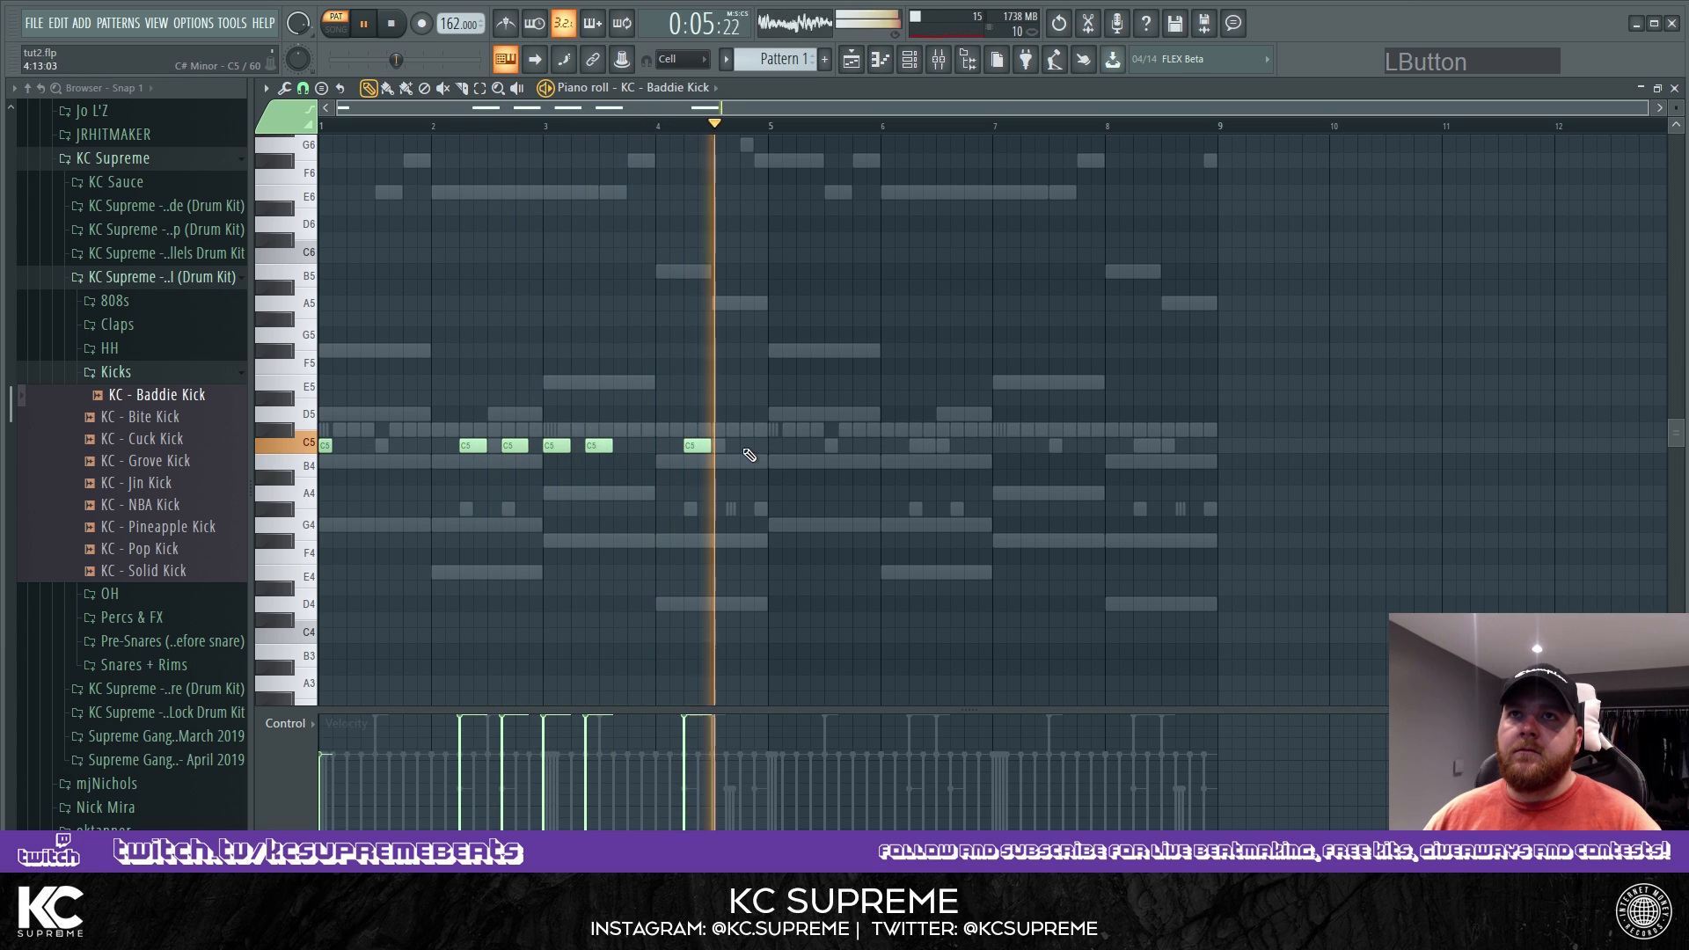
Place C5 kicks on bar 5 beat 1, bar 6 beats 2 and 3.5, and bar 7 beat 1.
{"action": "left_click", "coordinate": [781, 446]}
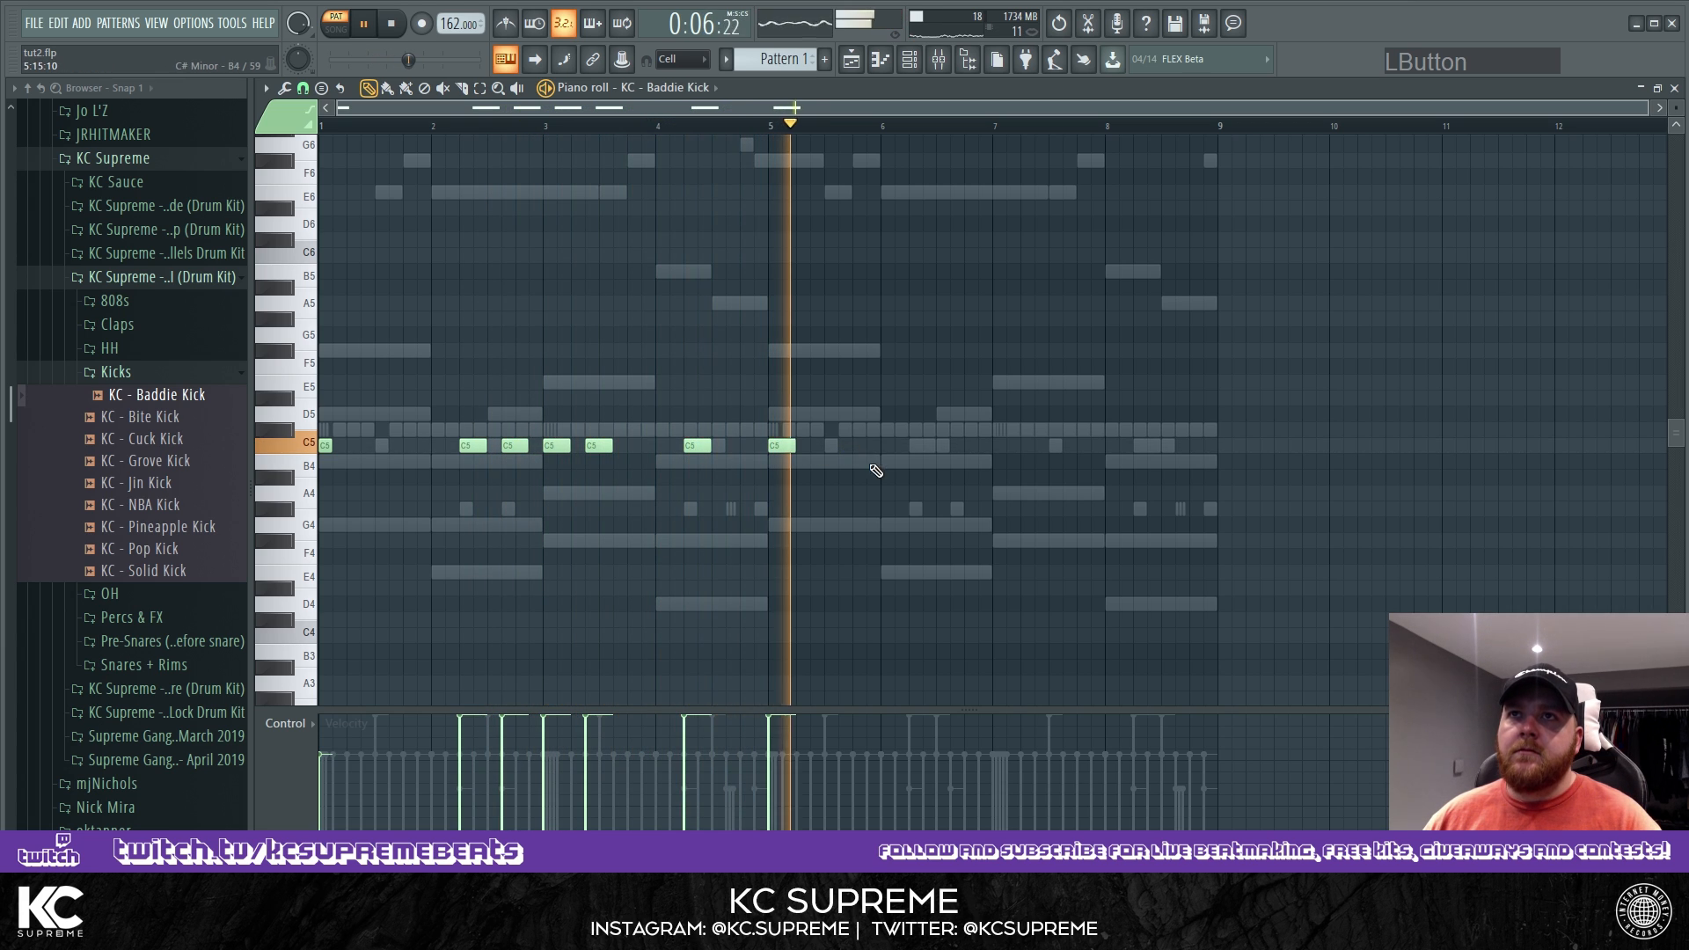
{"action": "left_click", "coordinate": [919, 446]}
{"action": "left_click", "coordinate": [956, 445]}
{"action": "left_click", "coordinate": [1010, 445]}
{"action": "key", "text": "space"}
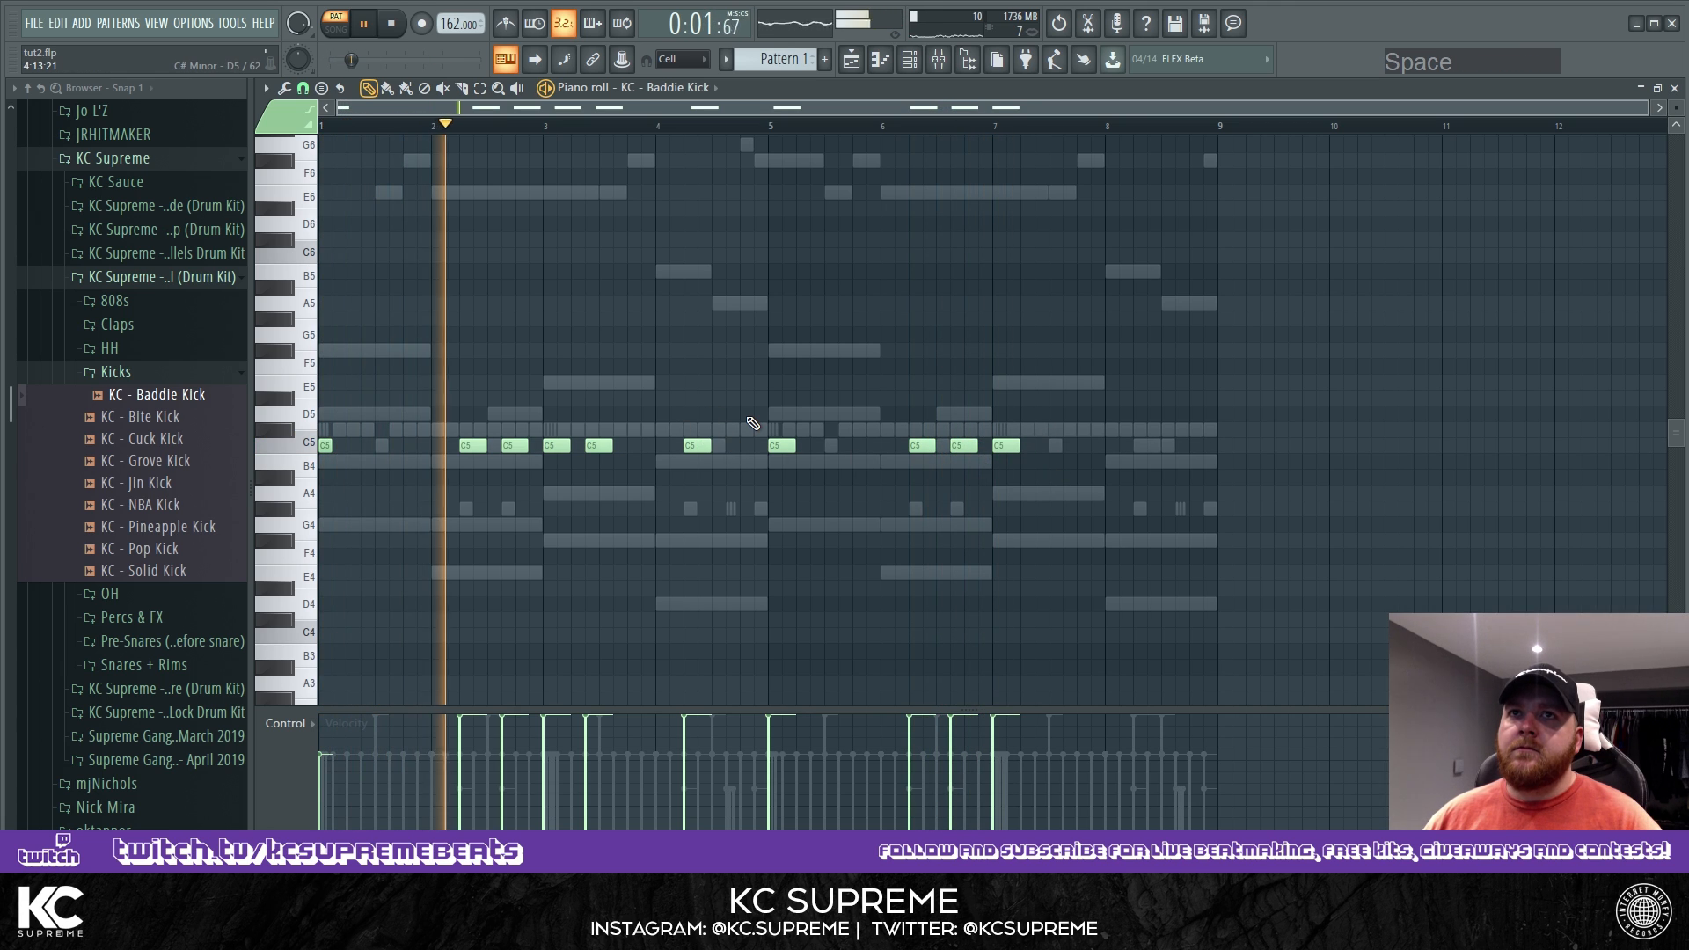
Shorten all kick notes to half a beat and add C5 kicks on bar 7 beat 2.5 and bar 8 beats 2 and 3.5.
{"action": "key", "text": "ctrl+a"}
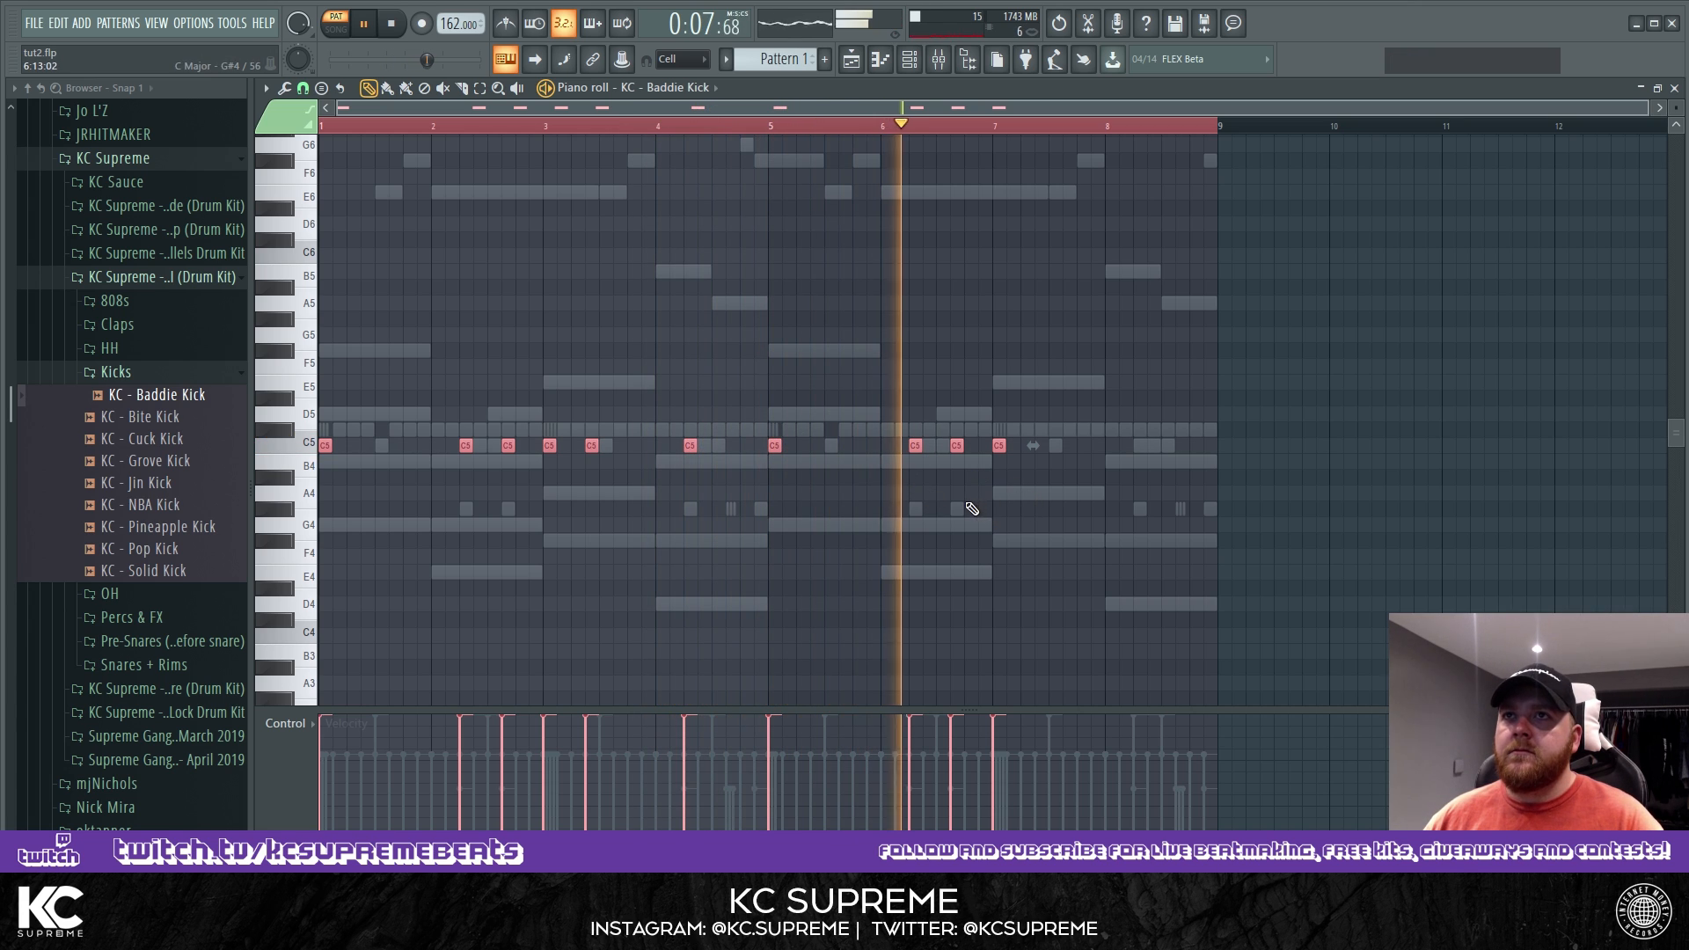
{"action": "left_click", "coordinate": [1042, 447]}
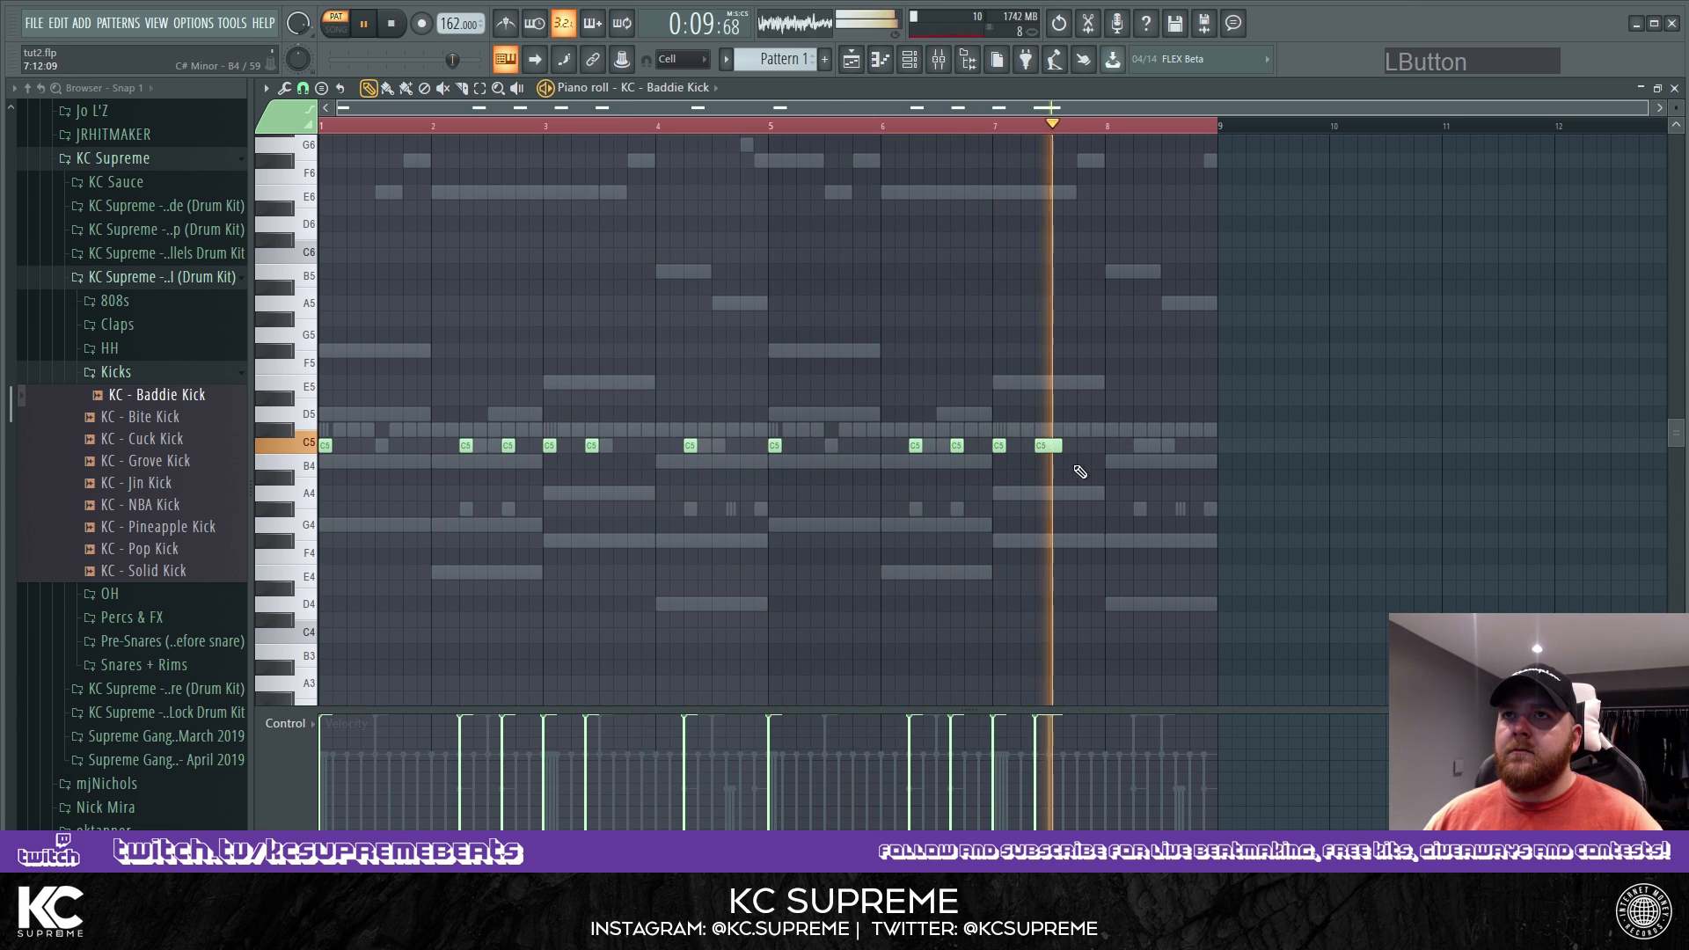
{"action": "left_click", "coordinate": [1141, 446]}
{"action": "left_click", "coordinate": [1184, 446]}
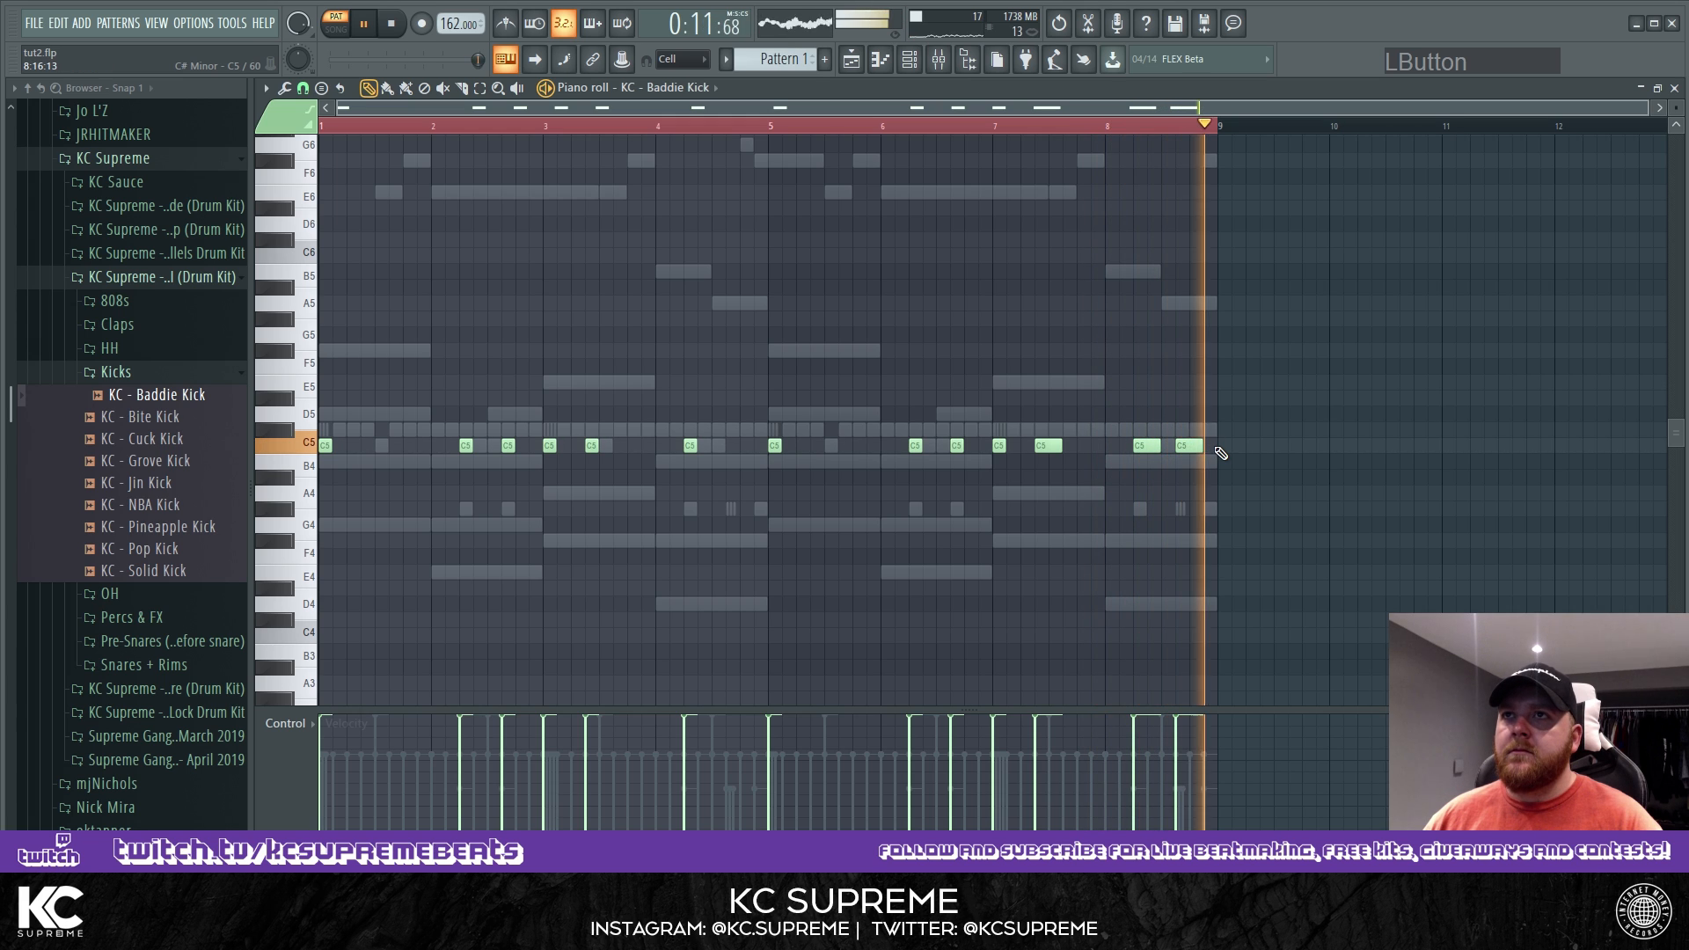
{"action": "key", "text": "shift+d"}
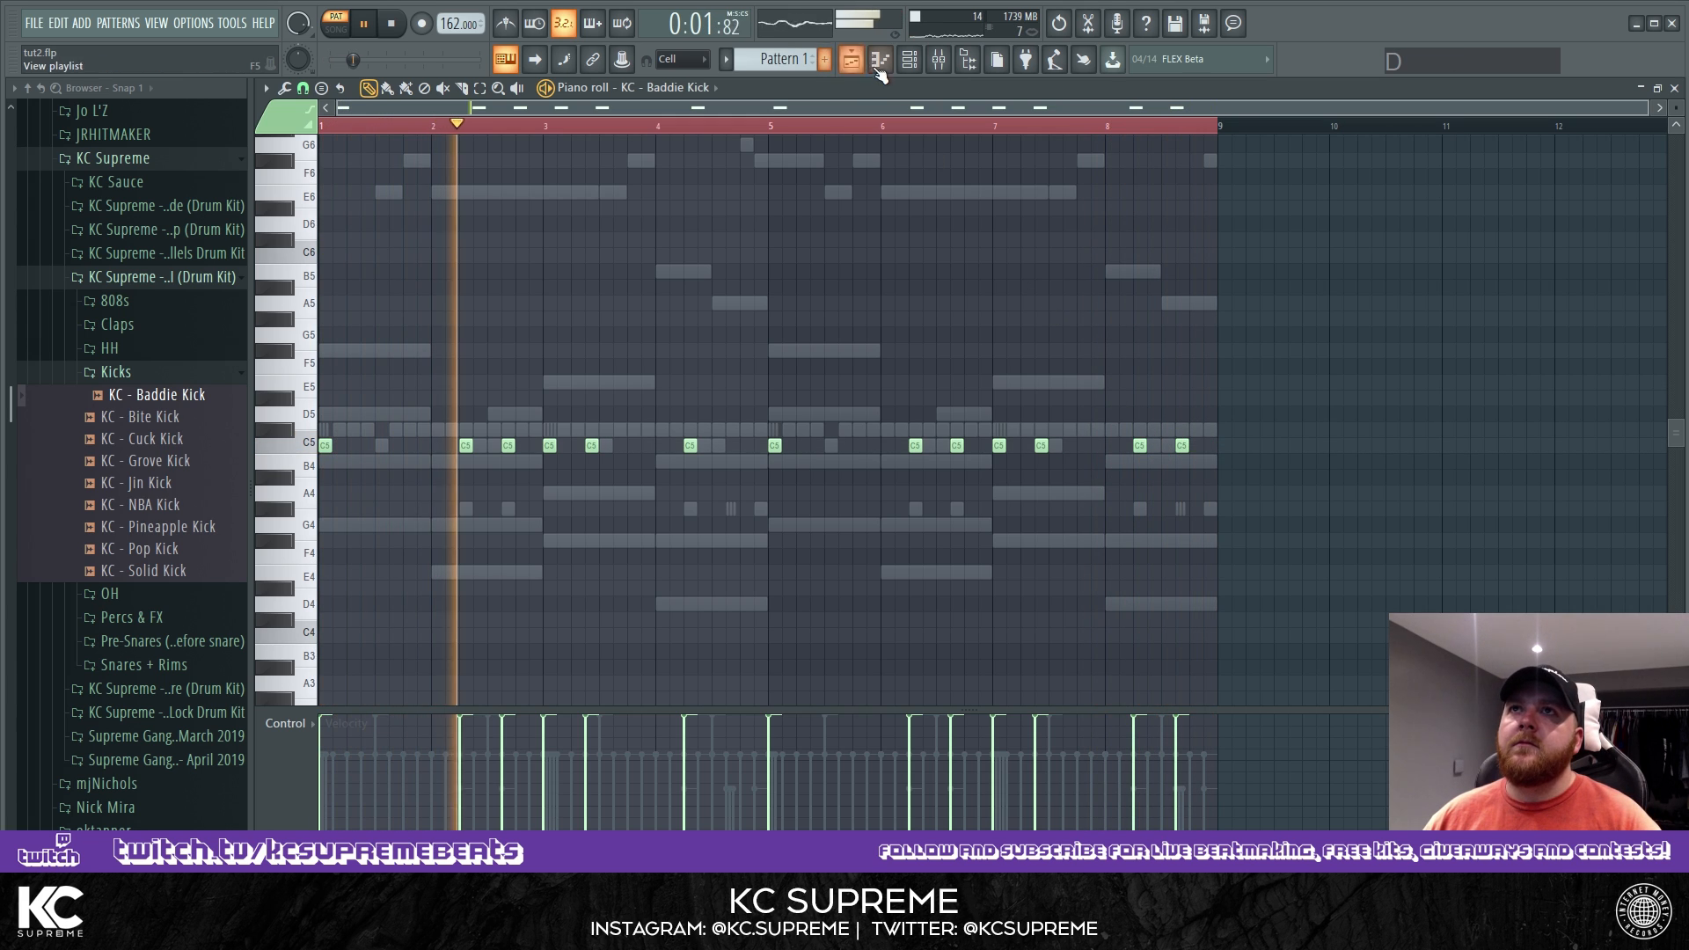
Audition the Percs & FX samples and load KC - IcePick Perc as a new channel with its piano roll open.
{"action": "left_click", "coordinate": [910, 59]}
{"action": "left_click", "coordinate": [115, 371]}
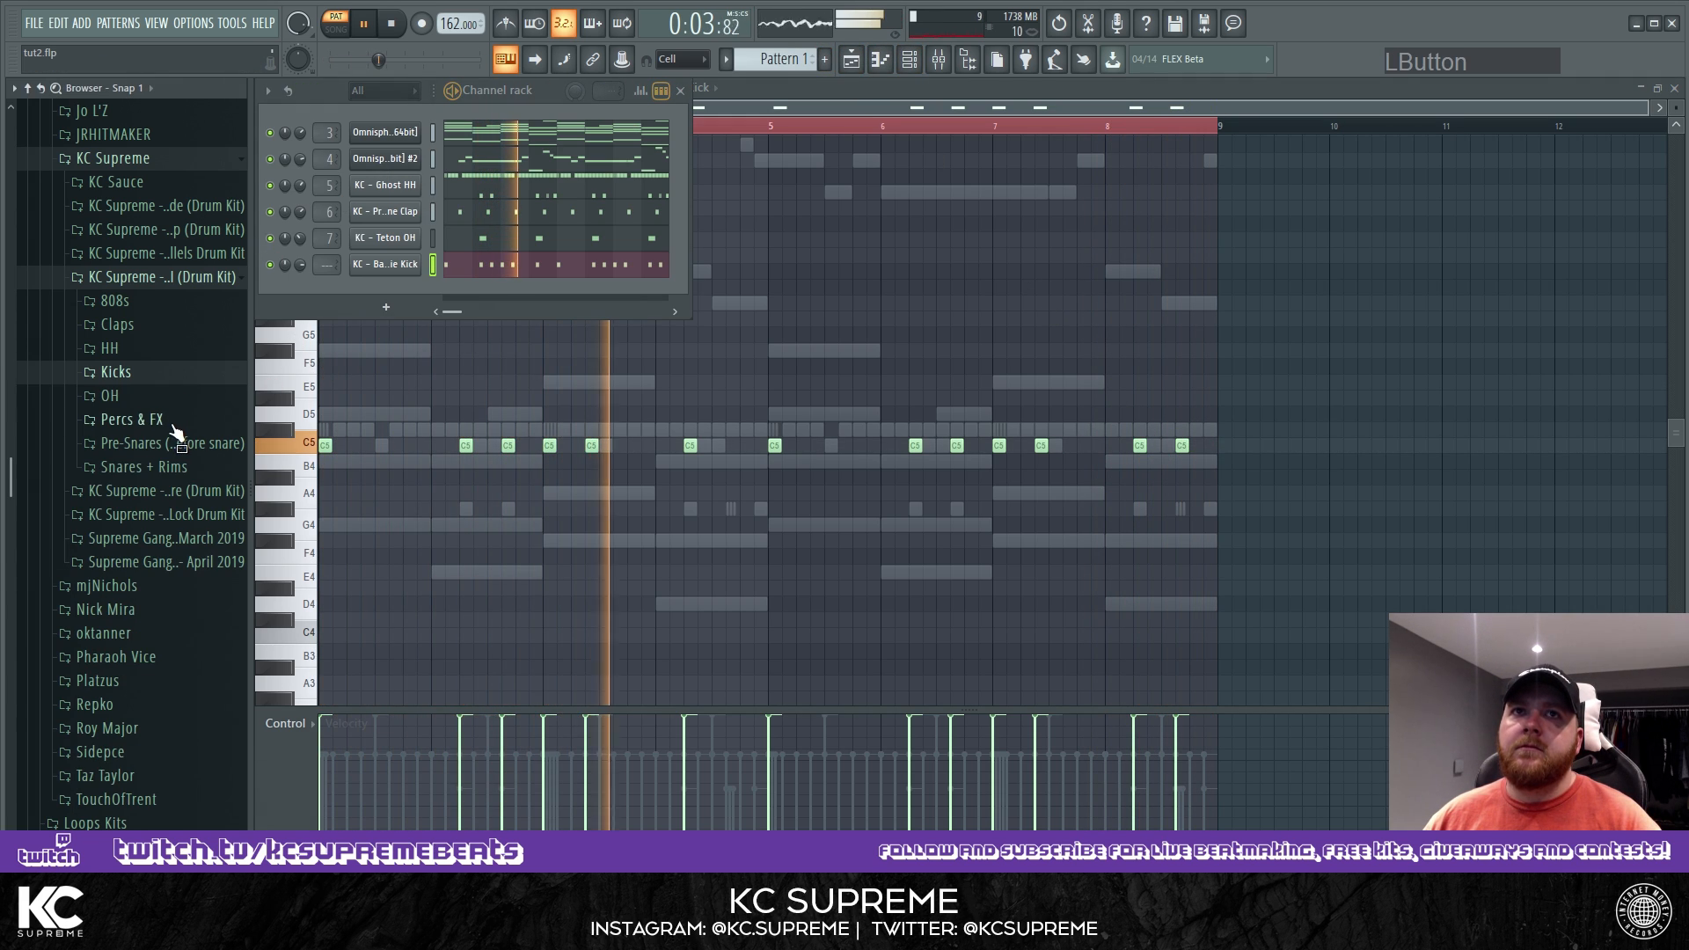
{"action": "left_click", "coordinate": [132, 419]}
{"action": "left_click", "coordinate": [181, 487]}
{"action": "left_click", "coordinate": [167, 508]}
{"action": "left_click", "coordinate": [185, 531]}
{"action": "left_click", "coordinate": [199, 552]}
{"action": "left_click", "coordinate": [200, 574]}
{"action": "left_click", "coordinate": [203, 597]}
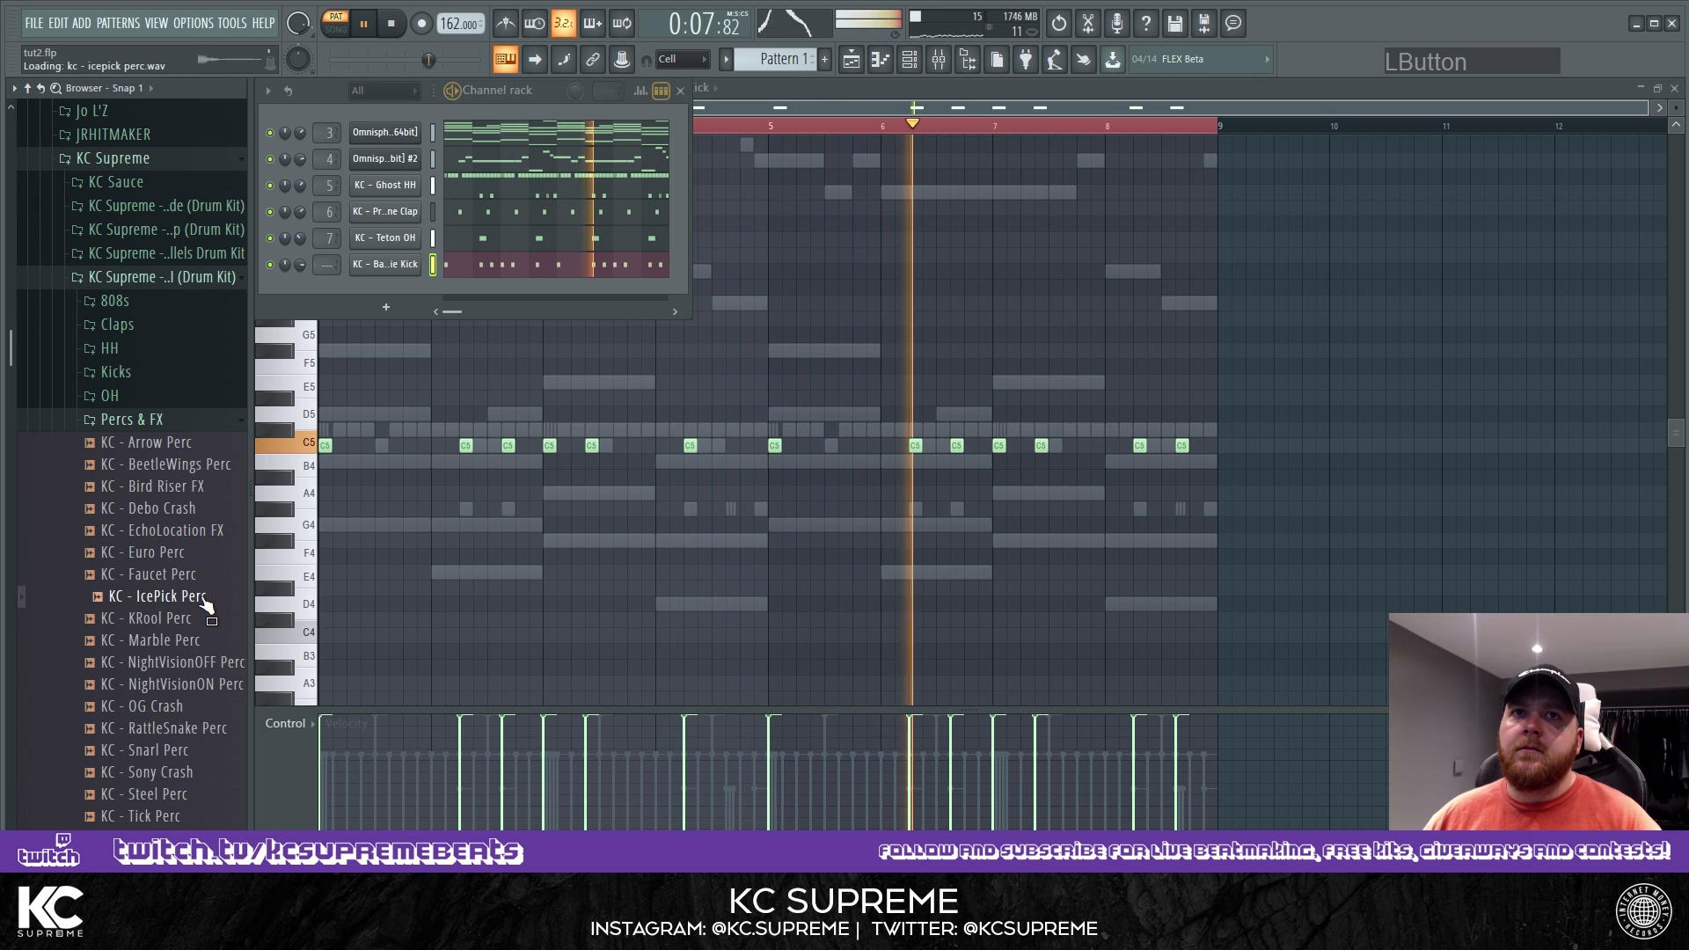
{"action": "left_click_drag", "start_coordinate": [202, 620], "coordinate": [433, 290]}
Place a C5 IcePick Perc note half a beat into bar 1 and repeat it in bar 5, leaving bars 3 and 7 empty.
{"action": "left_click", "coordinate": [345, 445]}
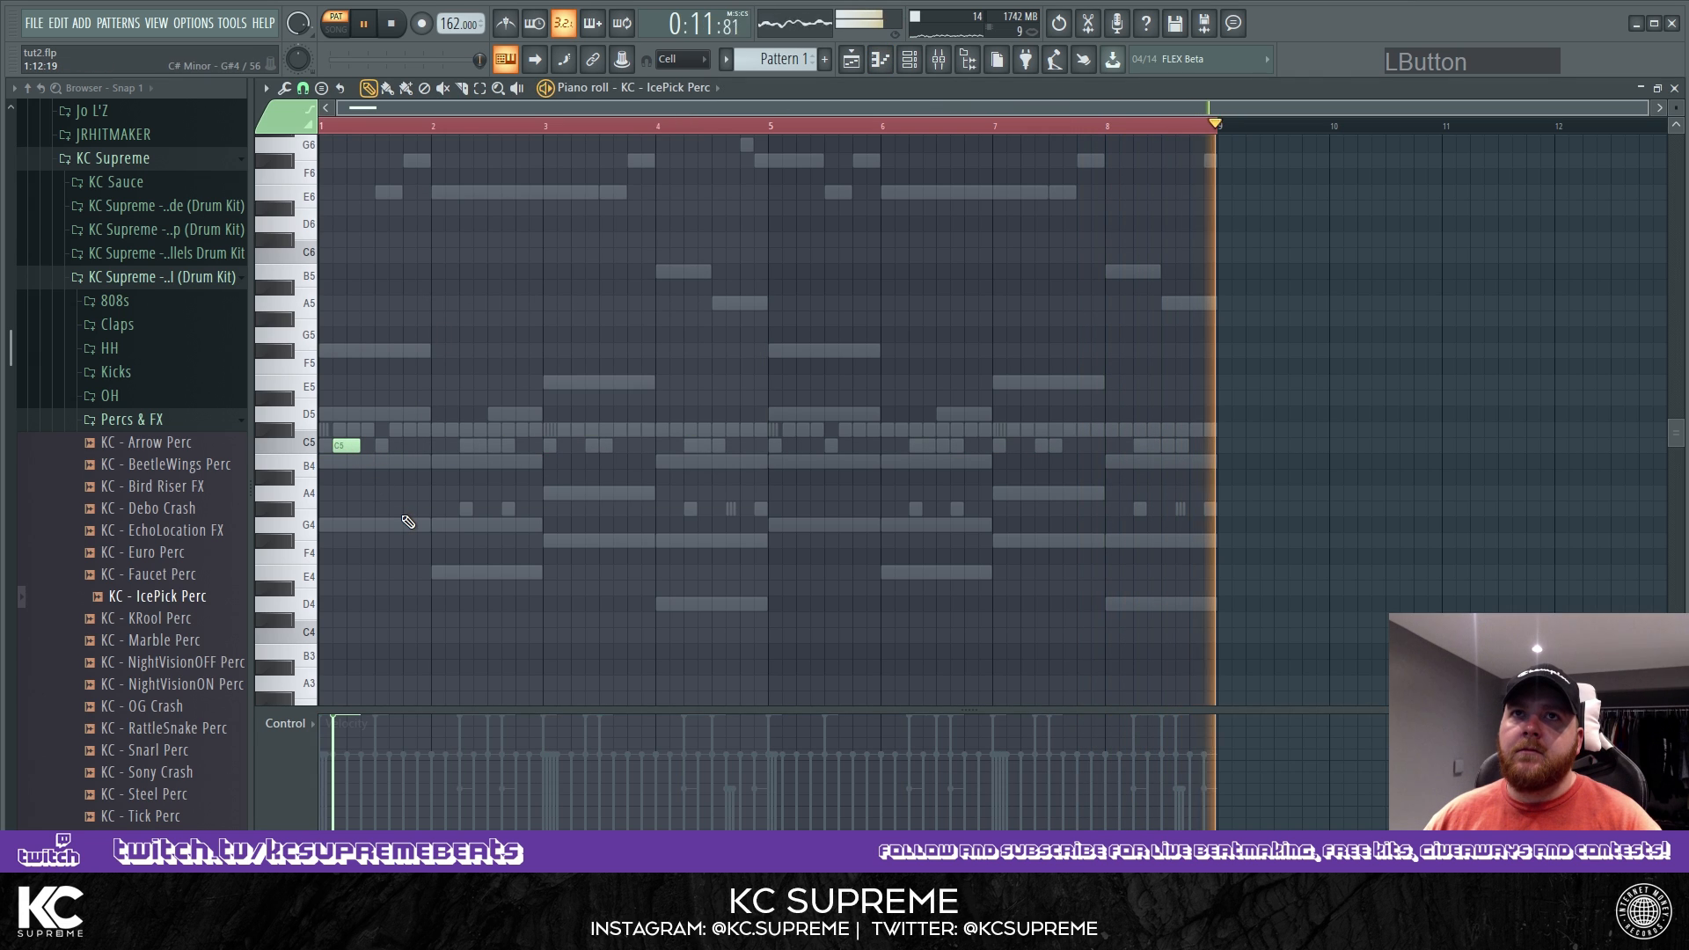
{"action": "left_click", "coordinate": [570, 447]}
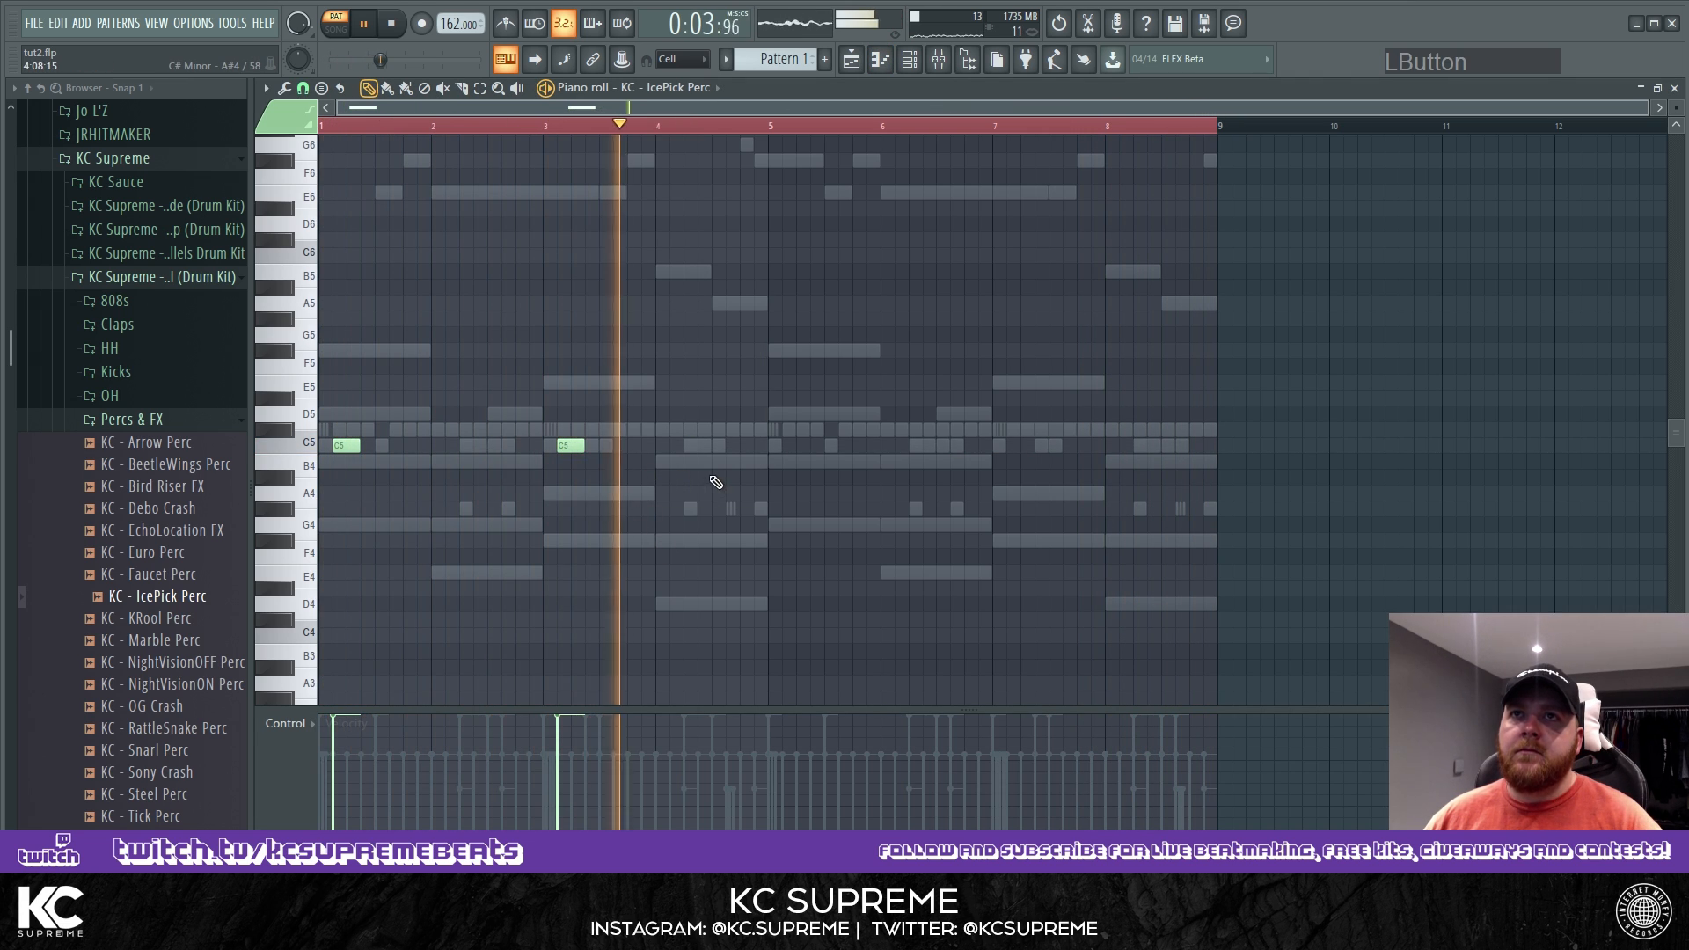
{"action": "key", "text": "space"}
{"action": "left_click", "coordinate": [770, 127]}
{"action": "left_click_drag", "start_coordinate": [770, 127], "coordinate": [2, 93]}
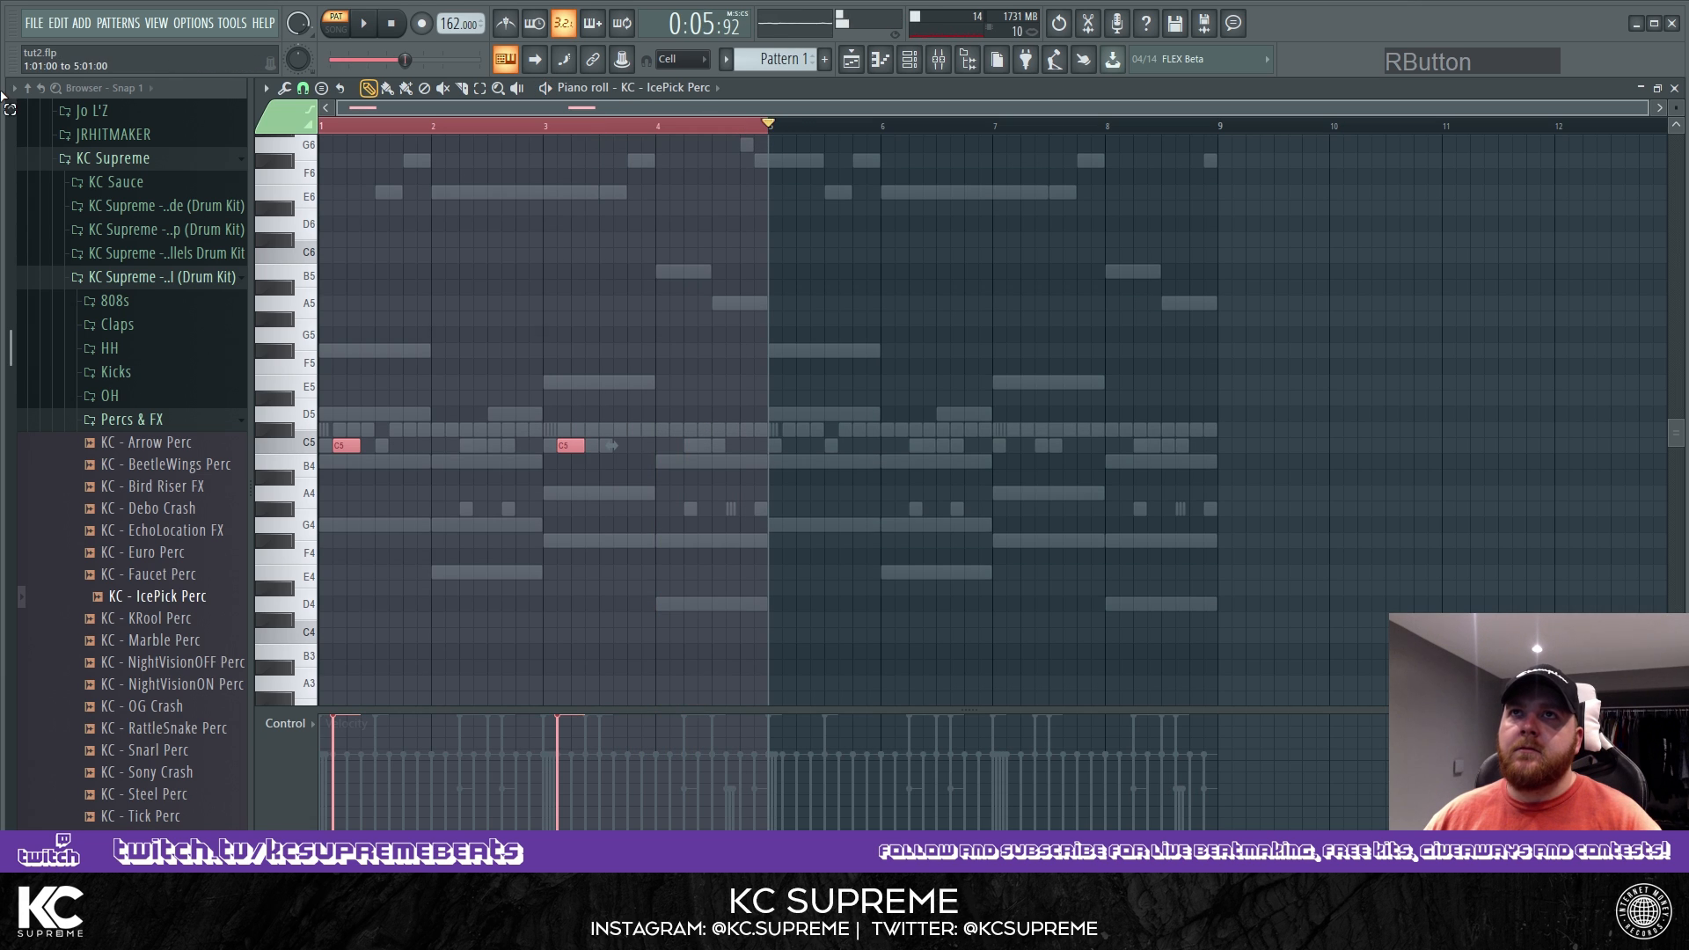
{"action": "key", "text": "ctrl+b"}
{"action": "left_click", "coordinate": [324, 125]}
{"action": "right_click", "coordinate": [570, 446]}
{"action": "right_click", "coordinate": [1020, 446]}
{"action": "key", "text": "space"}
Audition more Percs & FX samples, load KC - Steel Perc as a new channel and open its piano roll.
{"action": "left_click", "coordinate": [911, 61]}
{"action": "key", "text": "space"}
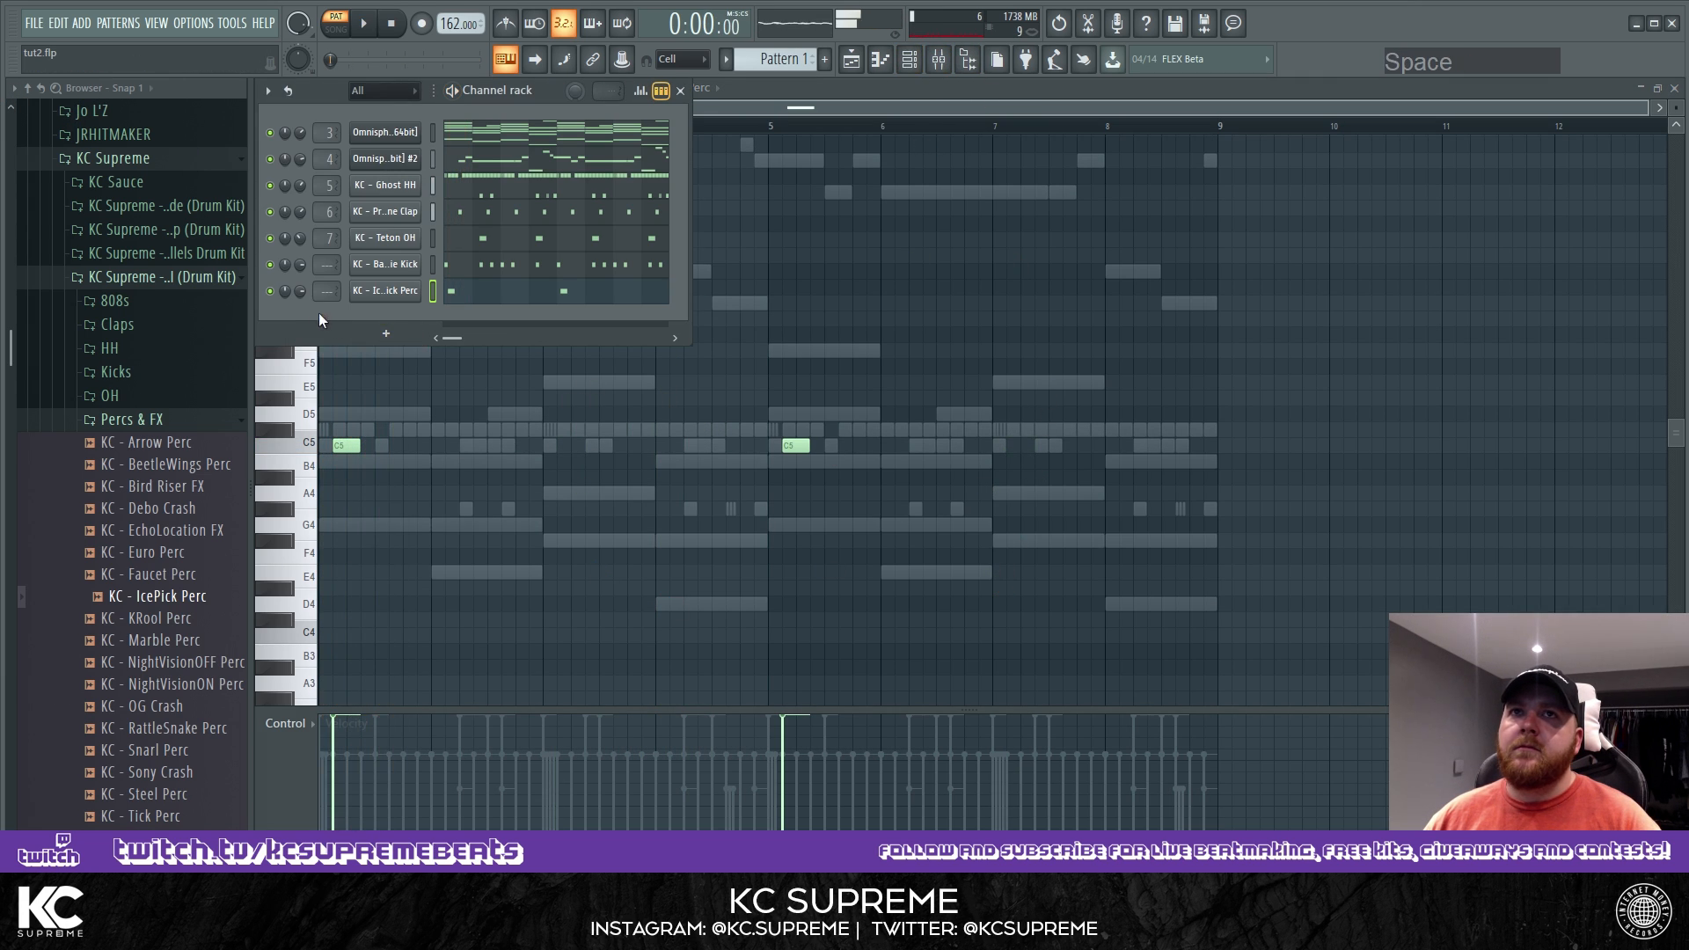
{"action": "key", "text": "space"}
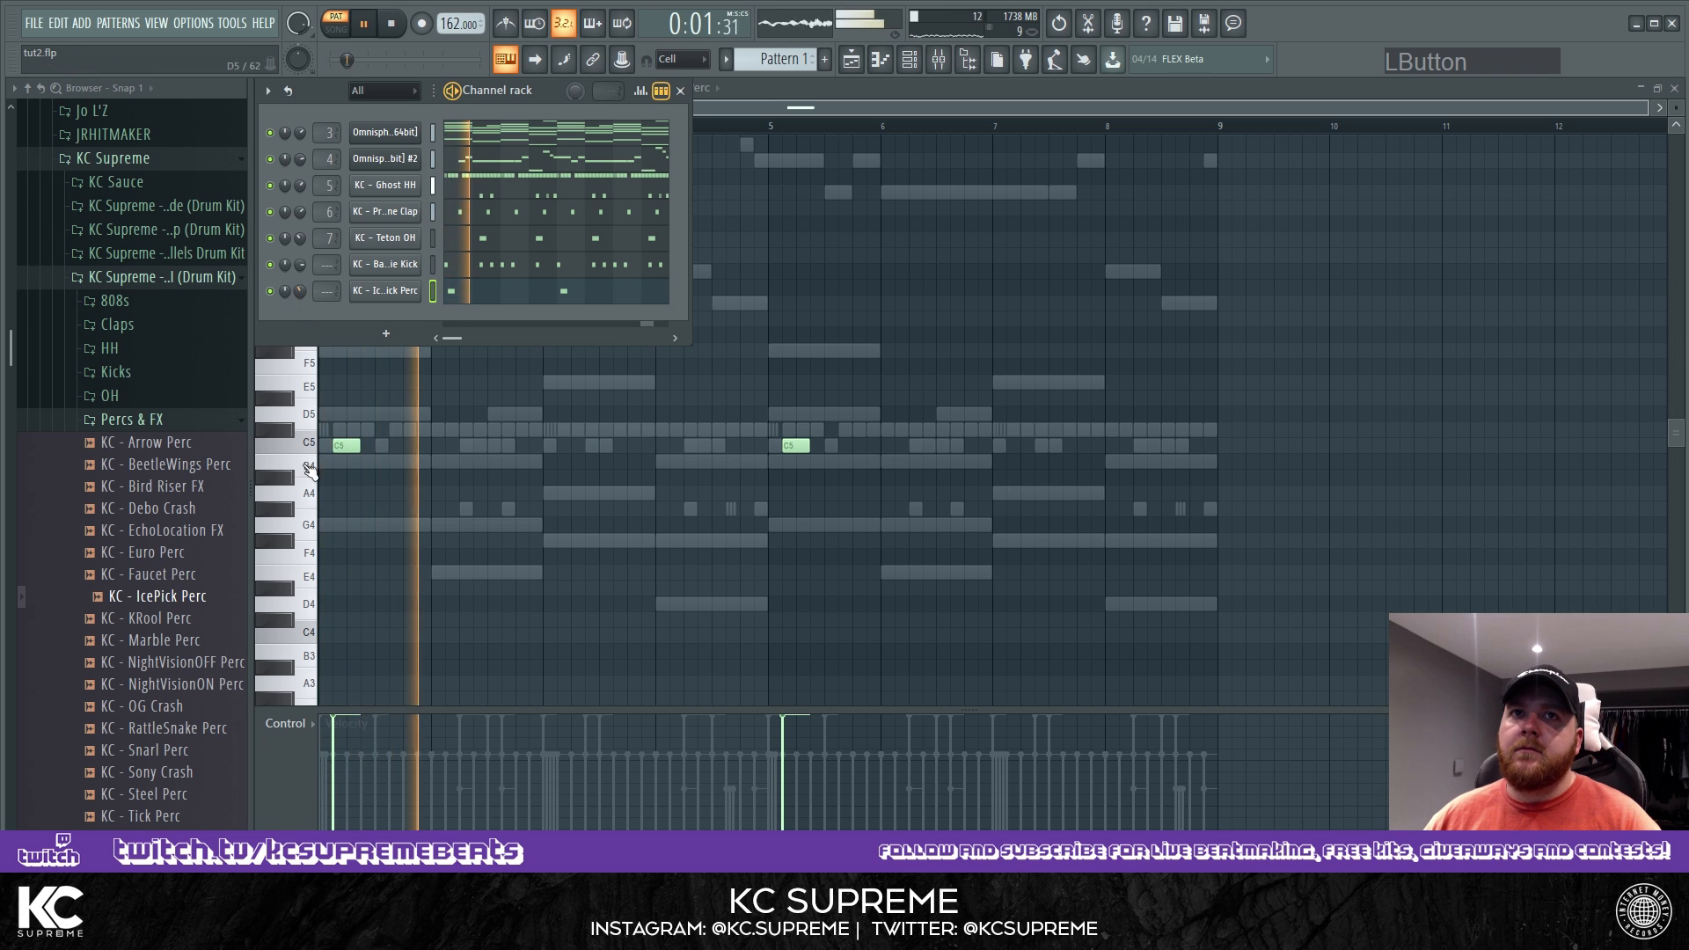
{"action": "left_click_drag", "start_coordinate": [203, 738], "coordinate": [419, 370]}
{"action": "left_click", "coordinate": [180, 713]}
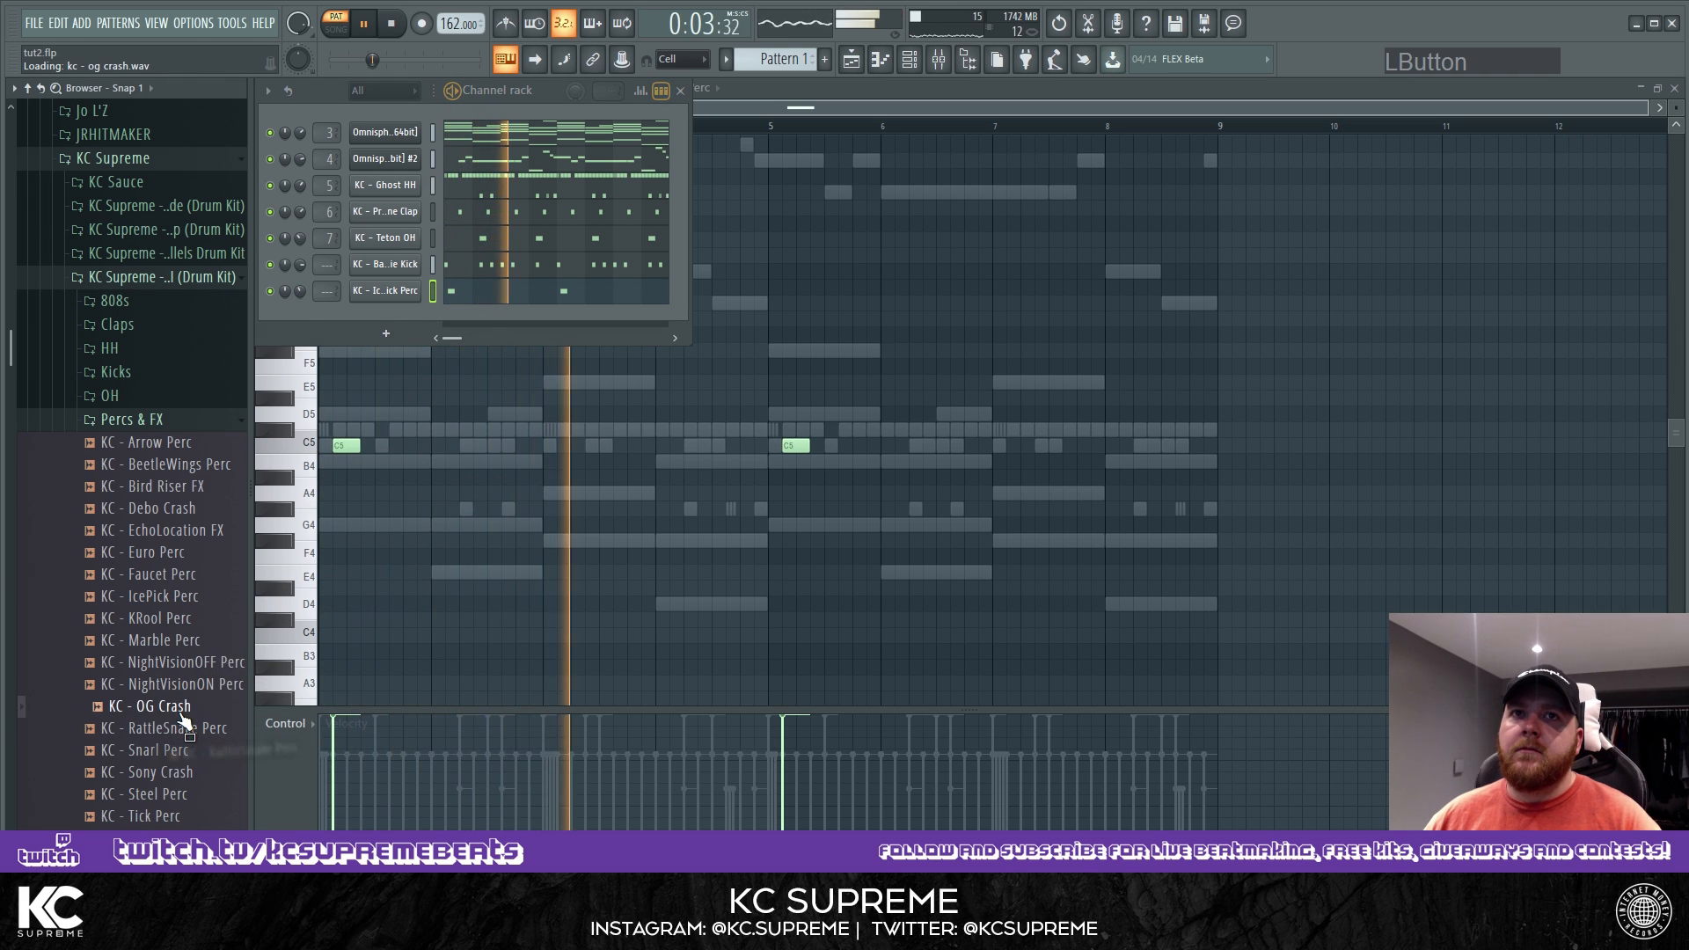
{"action": "left_click", "coordinate": [208, 773]}
{"action": "left_click", "coordinate": [206, 795]}
{"action": "left_click", "coordinate": [207, 817]}
{"action": "left_click", "coordinate": [195, 795]}
{"action": "left_click_drag", "start_coordinate": [195, 799], "coordinate": [392, 317]}
{"action": "right_click", "coordinate": [418, 316]}
{"action": "left_click", "coordinate": [446, 319]}
Place C5 Steel Perc notes on beat 2 of bars 2 and 6 while the pattern plays.
{"action": "key", "text": "space"}
{"action": "key", "text": "space"}
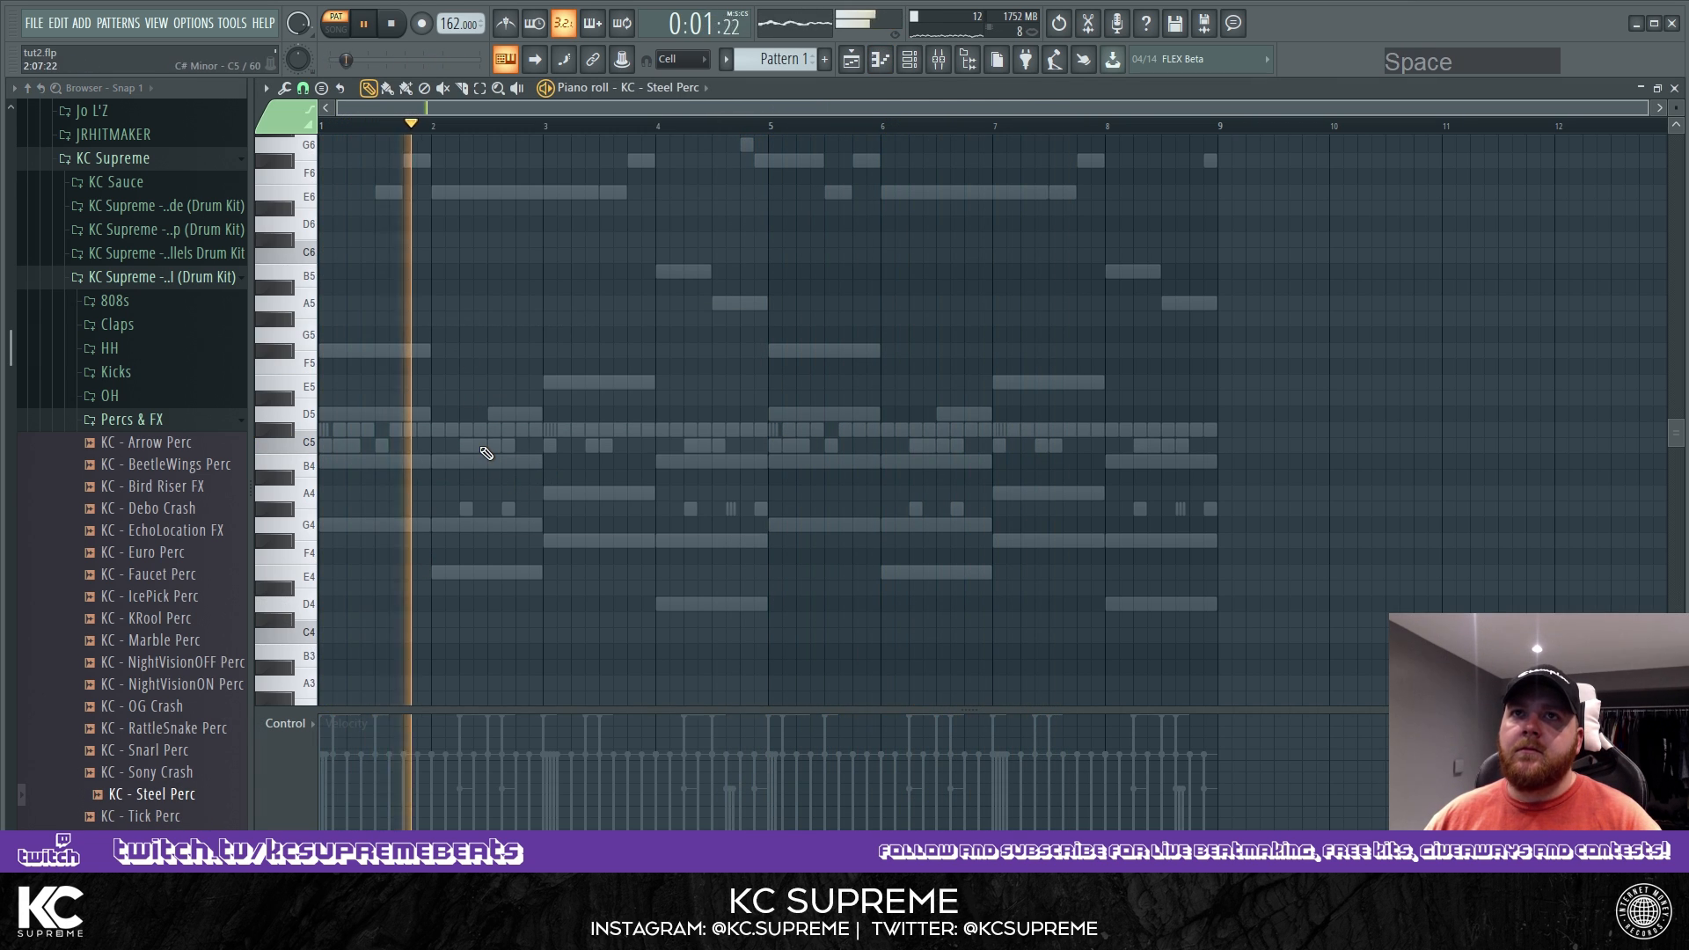
{"action": "left_click", "coordinate": [473, 447]}
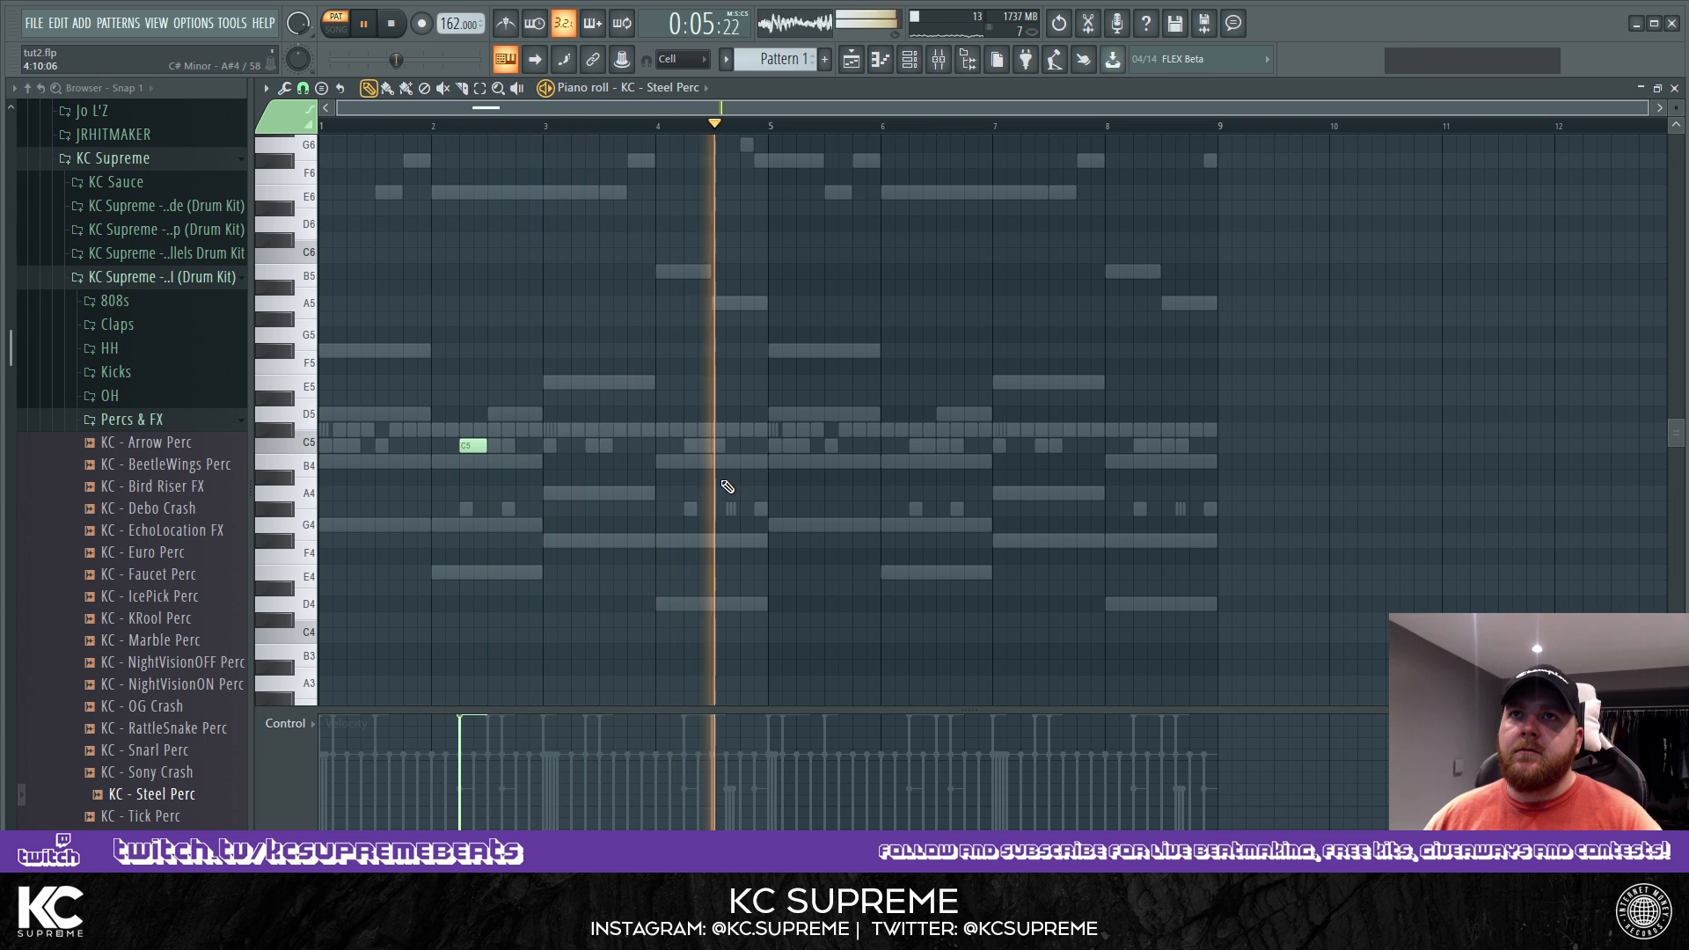
{"action": "left_click", "coordinate": [915, 446]}
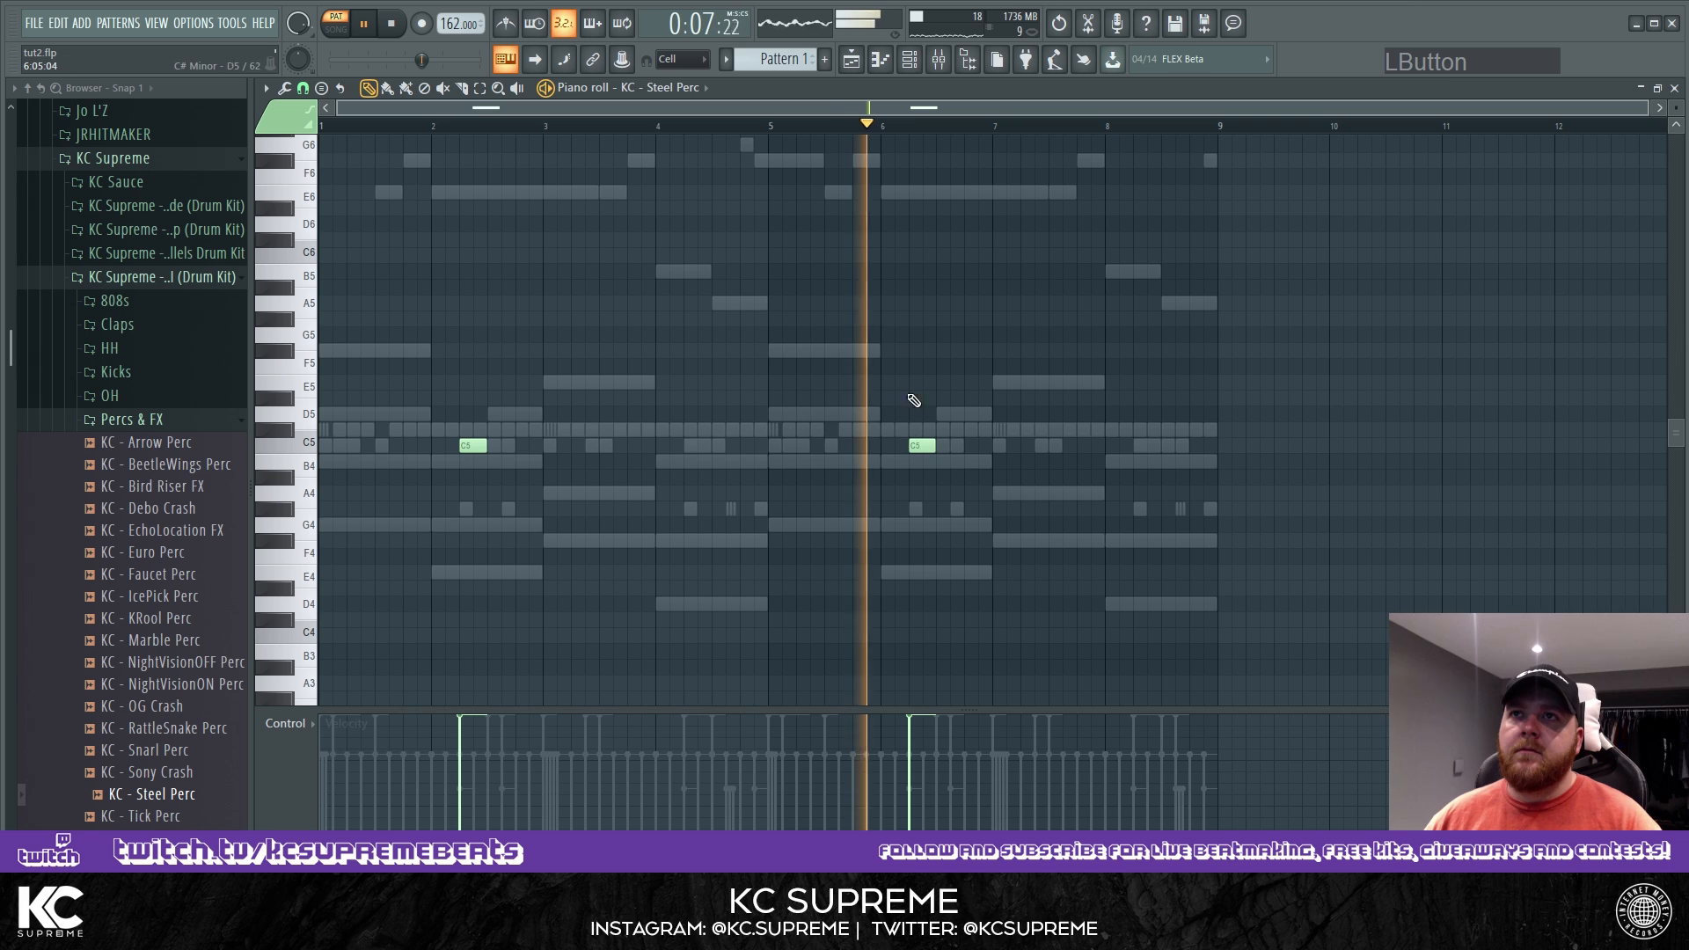
Route the Baddie Kick, IcePick Perc and Steel Perc channels to consecutive mixer tracks starting from Insert 8, and play the pattern.
{"action": "left_click", "coordinate": [910, 60]}
{"action": "key", "text": "space"}
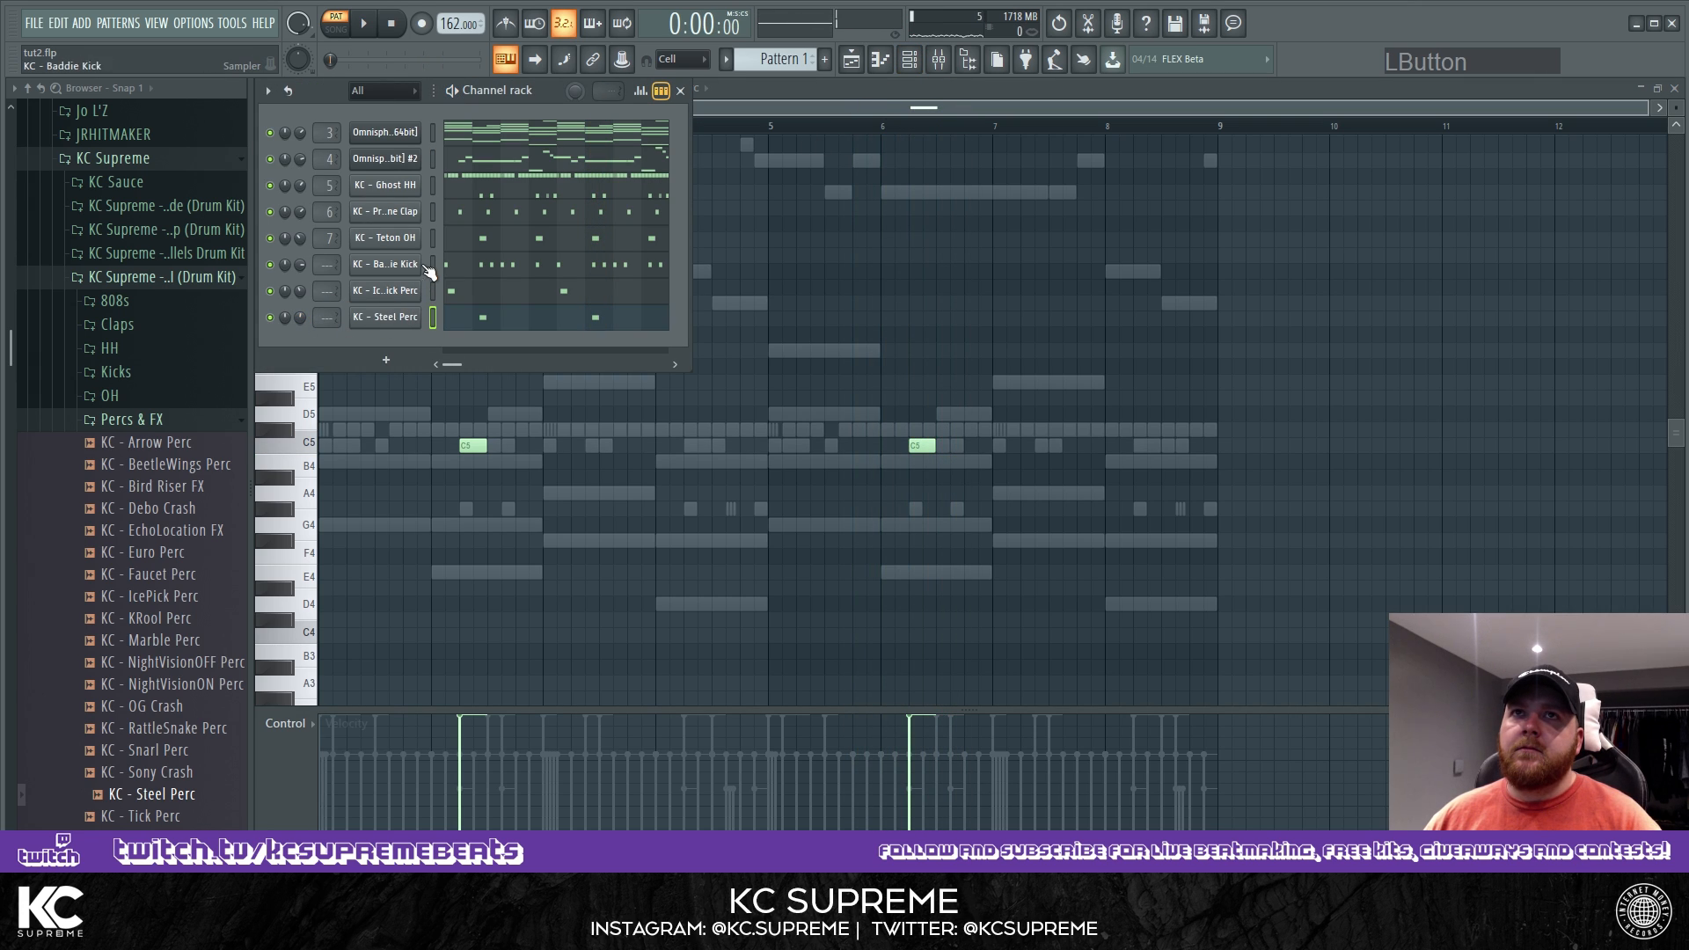
{"action": "left_click", "coordinate": [939, 60]}
{"action": "right_click", "coordinate": [691, 393]}
{"action": "mouse_move", "coordinate": [756, 441]}
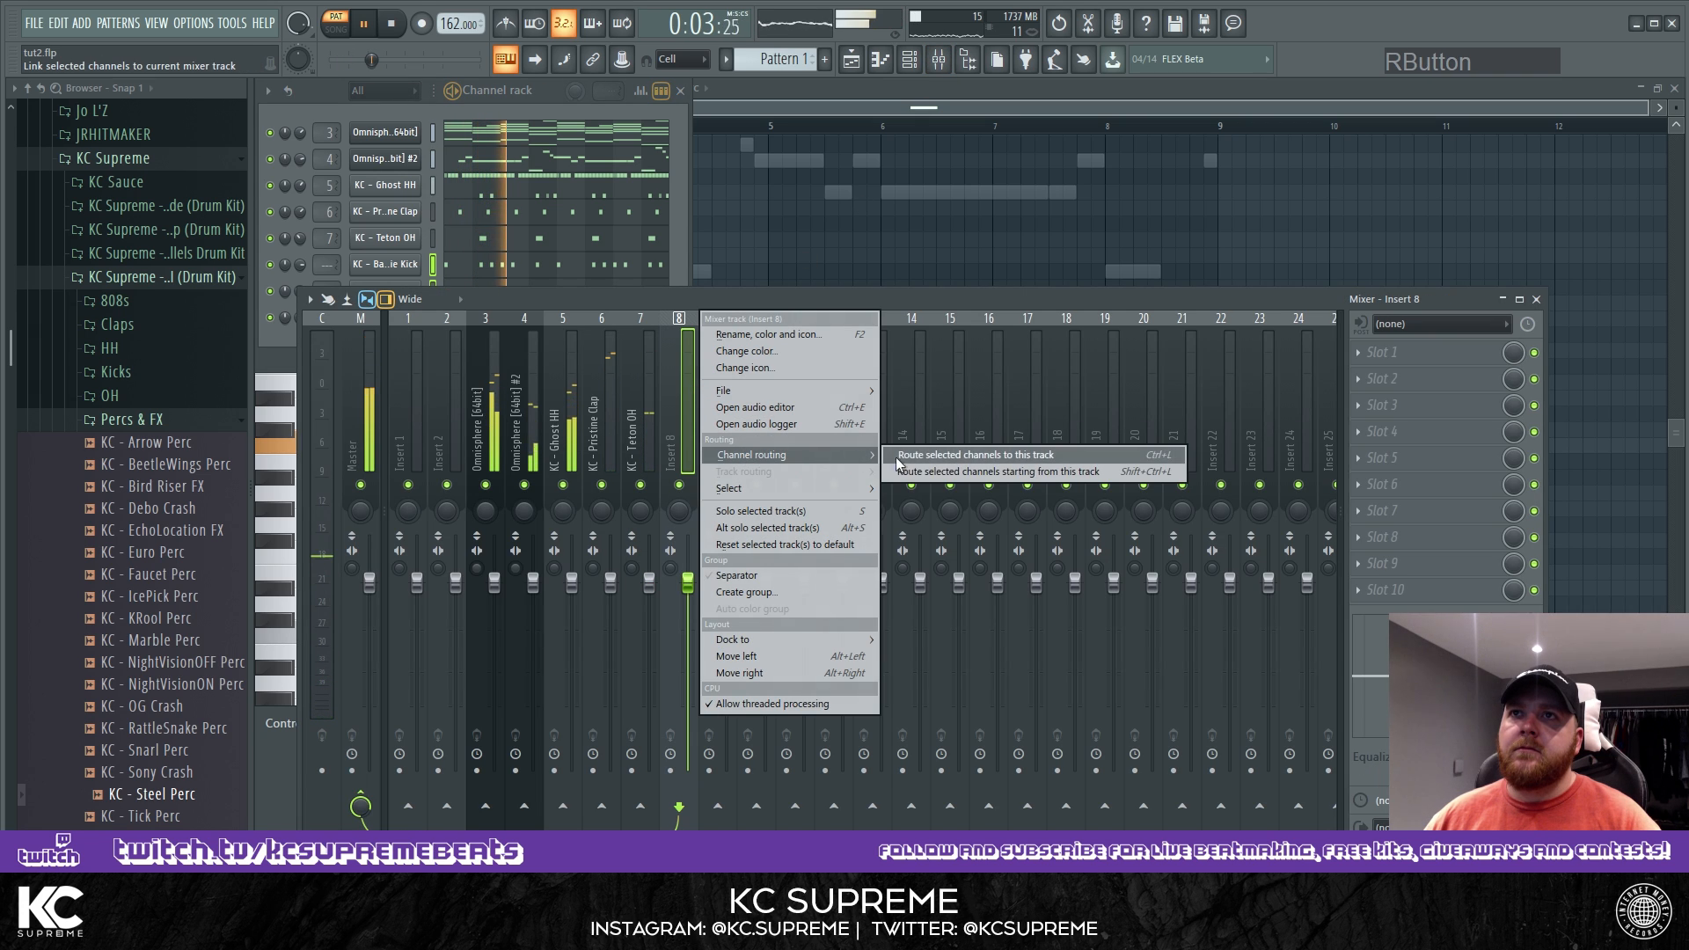
{"action": "left_click", "coordinate": [968, 466]}
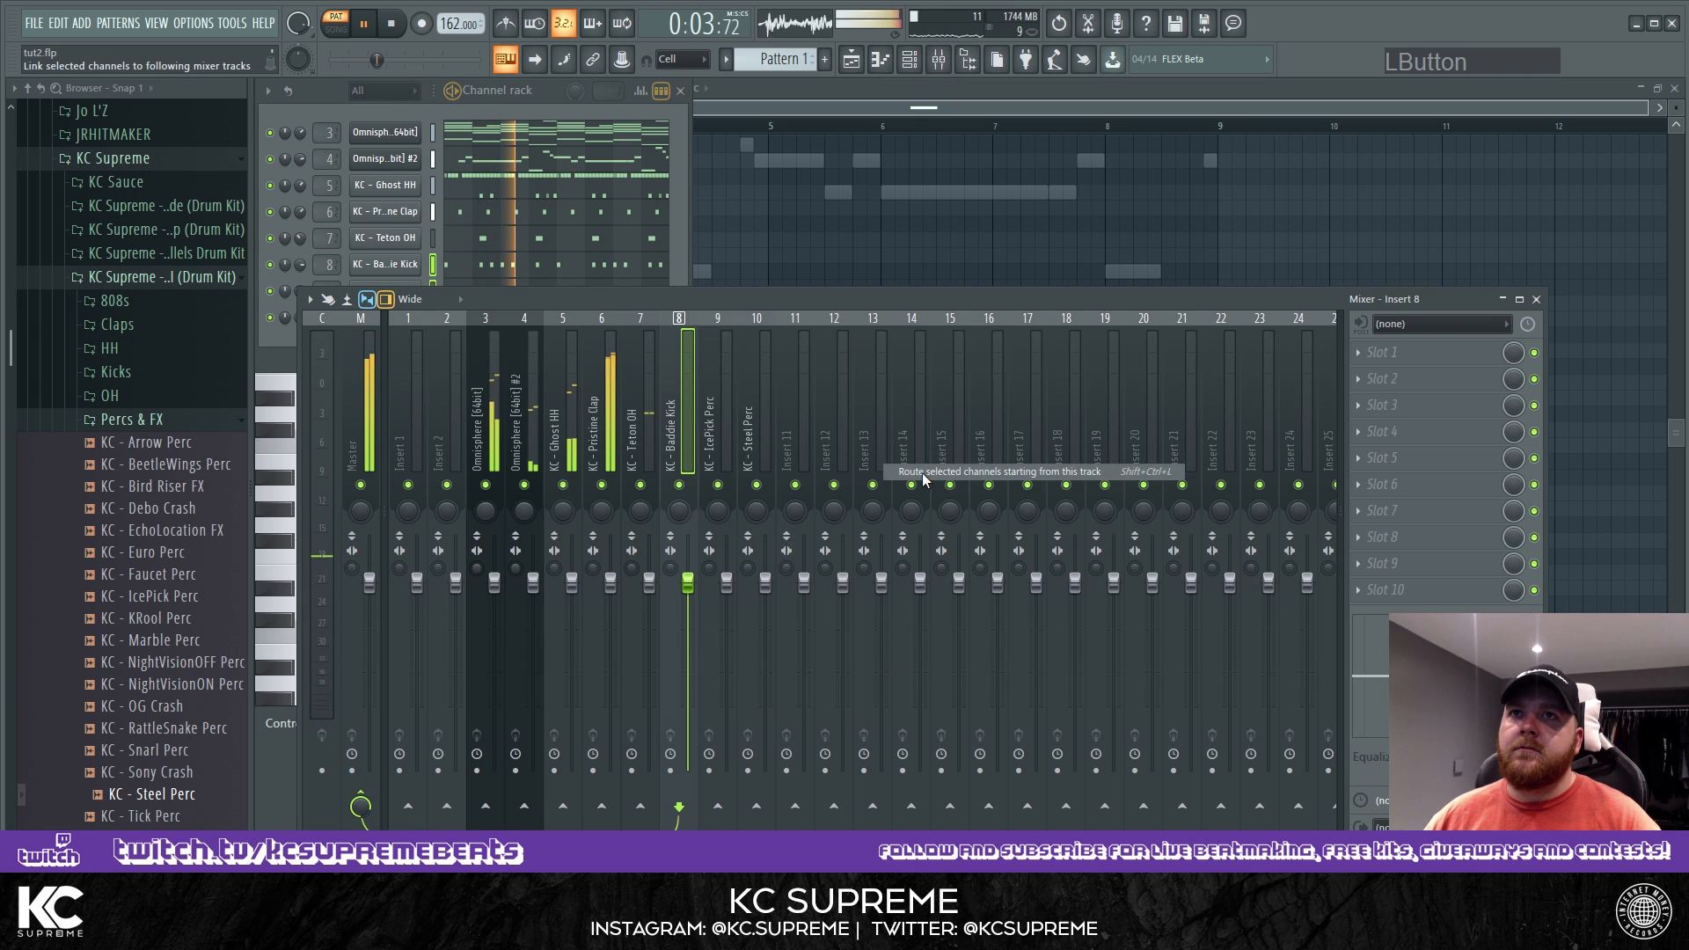
{"action": "left_click", "coordinate": [608, 112]}
{"action": "key", "text": "space"}
{"action": "key", "text": "space"}
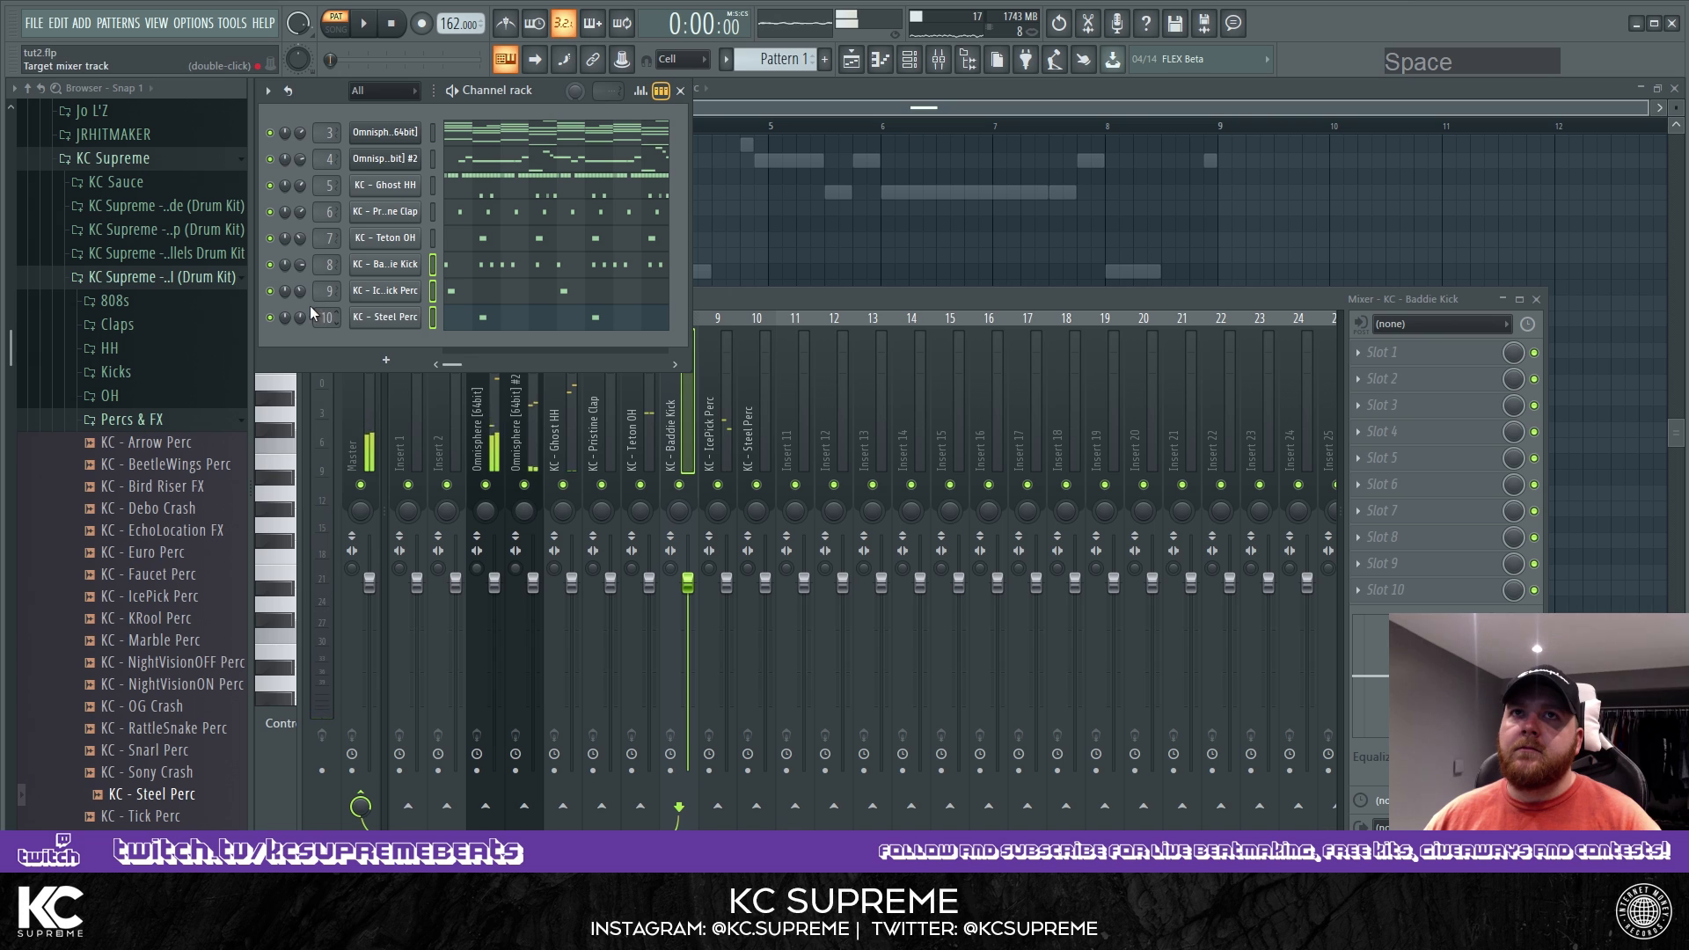
{"action": "key", "text": "space"}
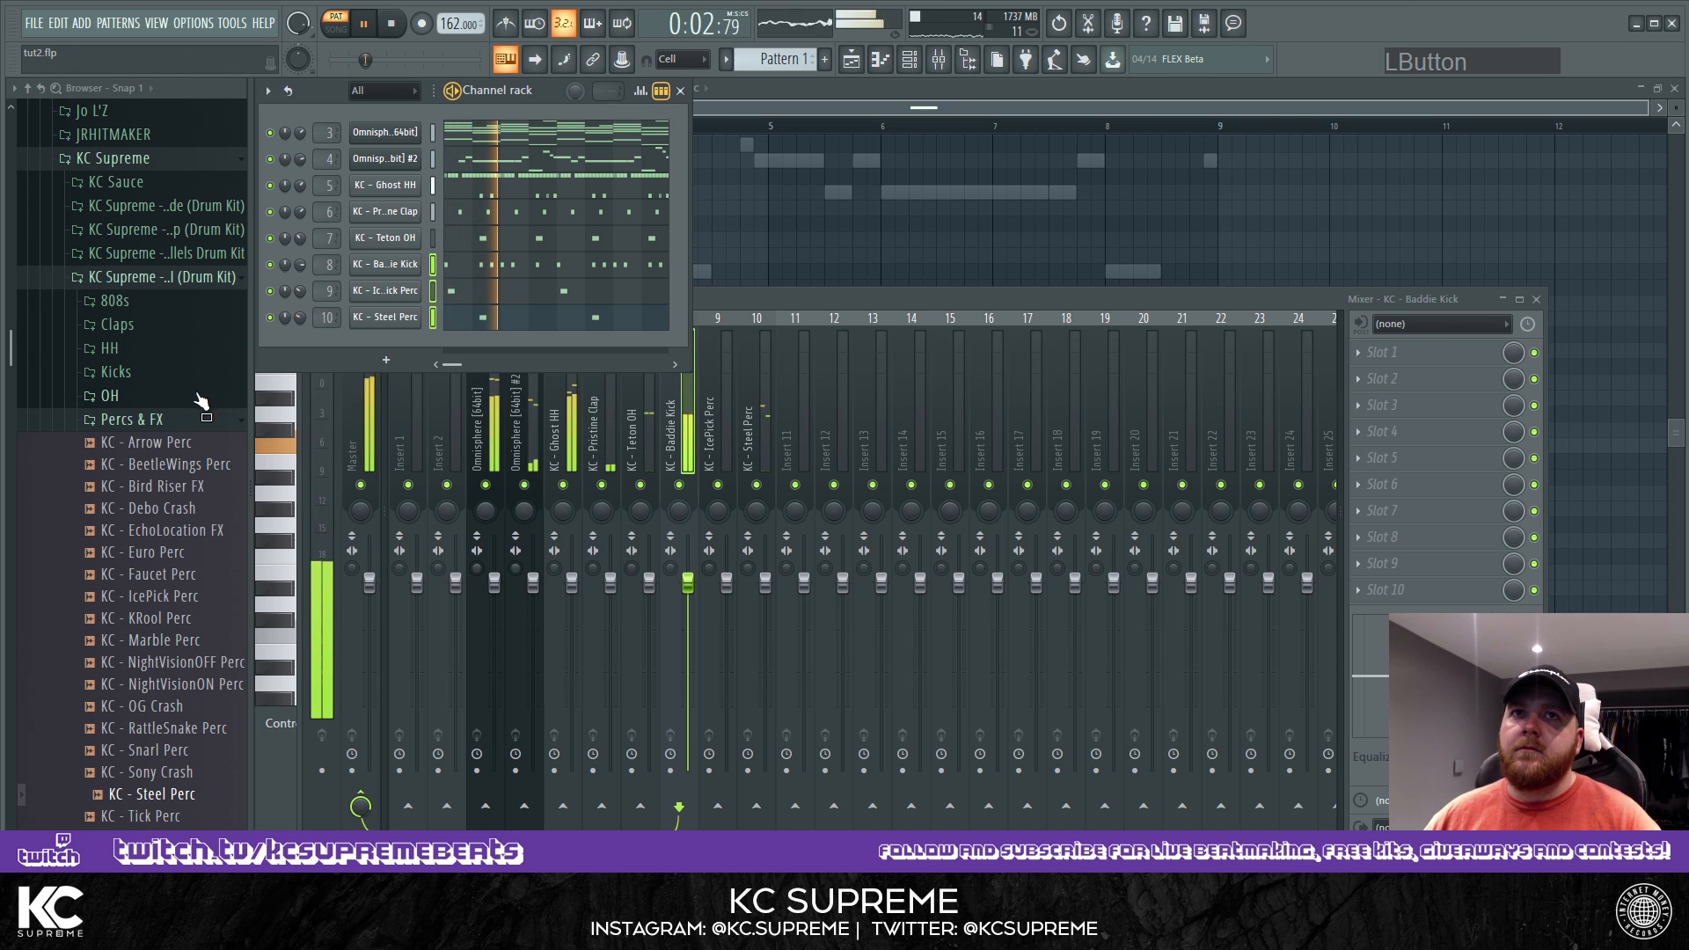
Audition the Snares + Rims samples, load KC - Gump Snare as a new channel and open its piano roll.
{"action": "left_click", "coordinate": [162, 417]}
{"action": "left_click", "coordinate": [145, 467]}
{"action": "left_click", "coordinate": [167, 511]}
{"action": "left_click", "coordinate": [182, 535]}
{"action": "left_click", "coordinate": [190, 556]}
{"action": "left_click", "coordinate": [167, 578]}
{"action": "left_click_drag", "start_coordinate": [167, 578], "coordinate": [387, 336]}
{"action": "right_click", "coordinate": [387, 338]}
{"action": "left_click", "coordinate": [454, 344]}
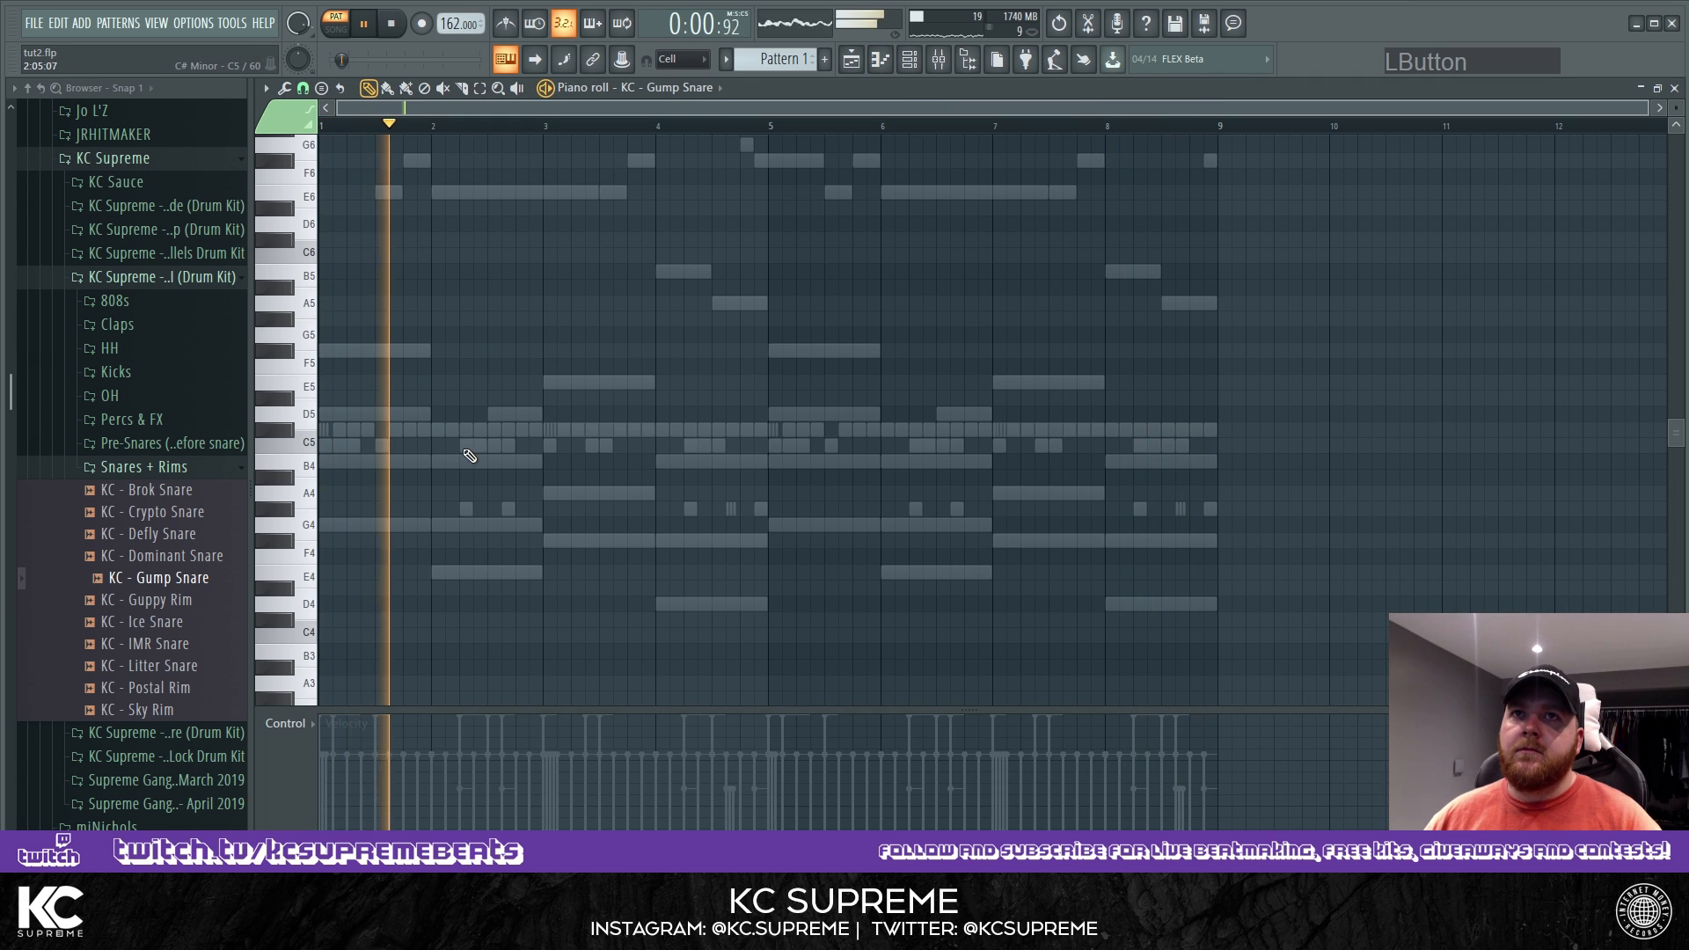
{"action": "key", "text": "space"}
{"action": "key", "text": "space"}
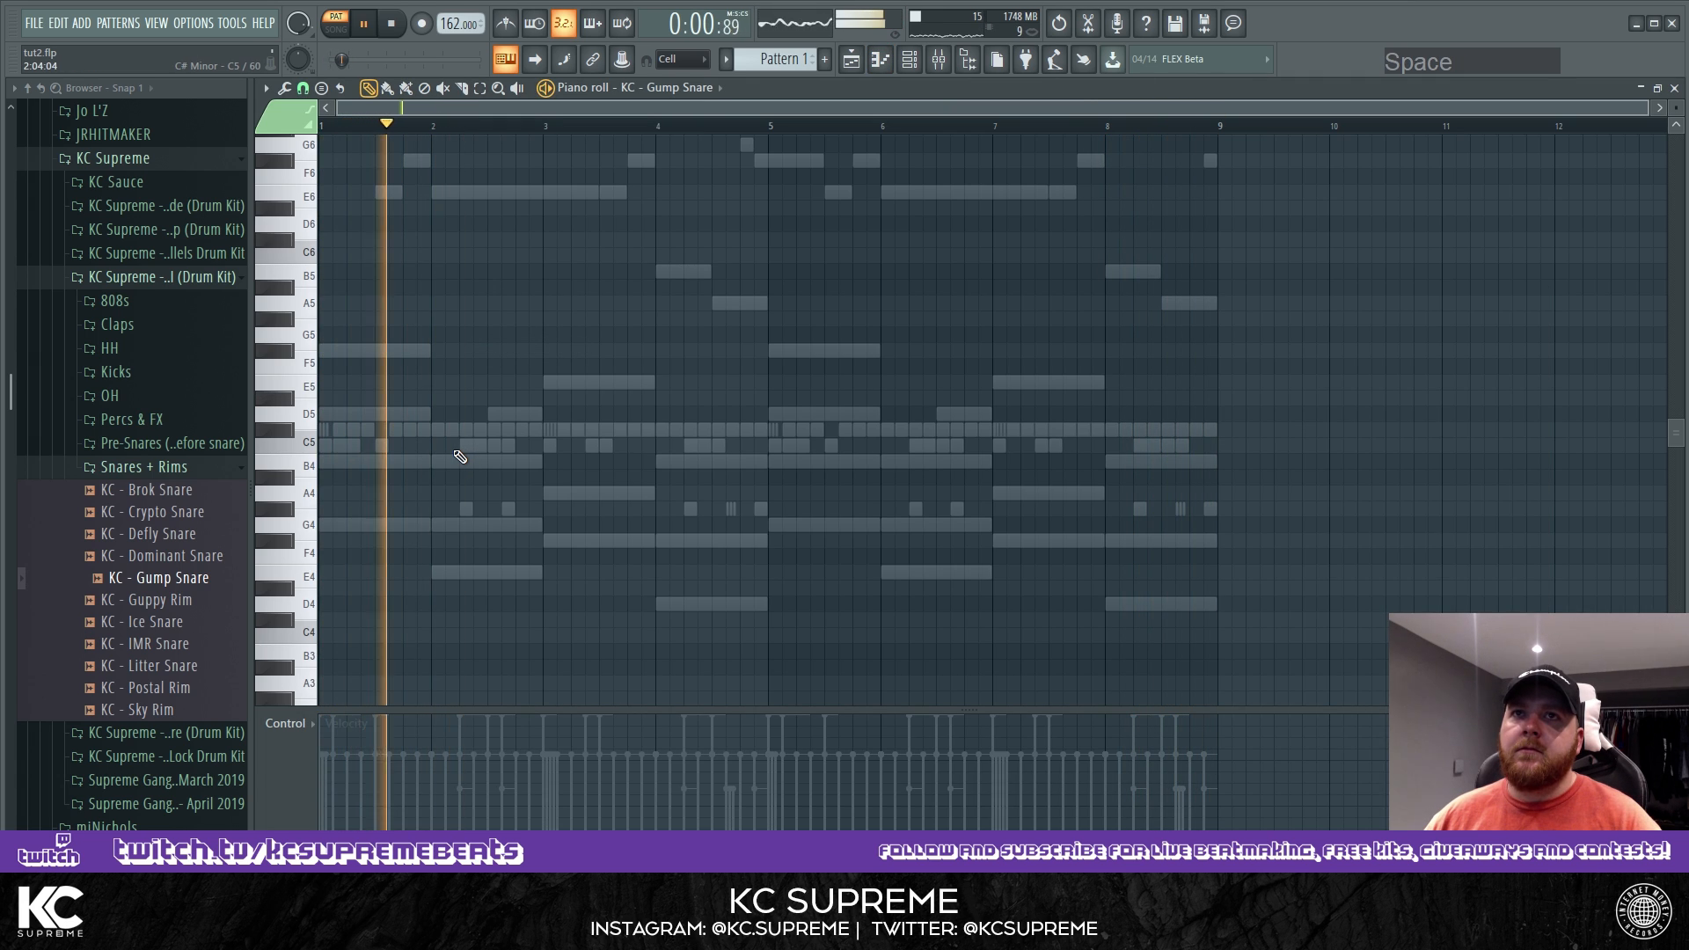
{"action": "left_click", "coordinate": [459, 447]}
{"action": "right_click", "coordinate": [460, 448]}
{"action": "key", "text": "space"}
{"action": "key", "text": "space"}
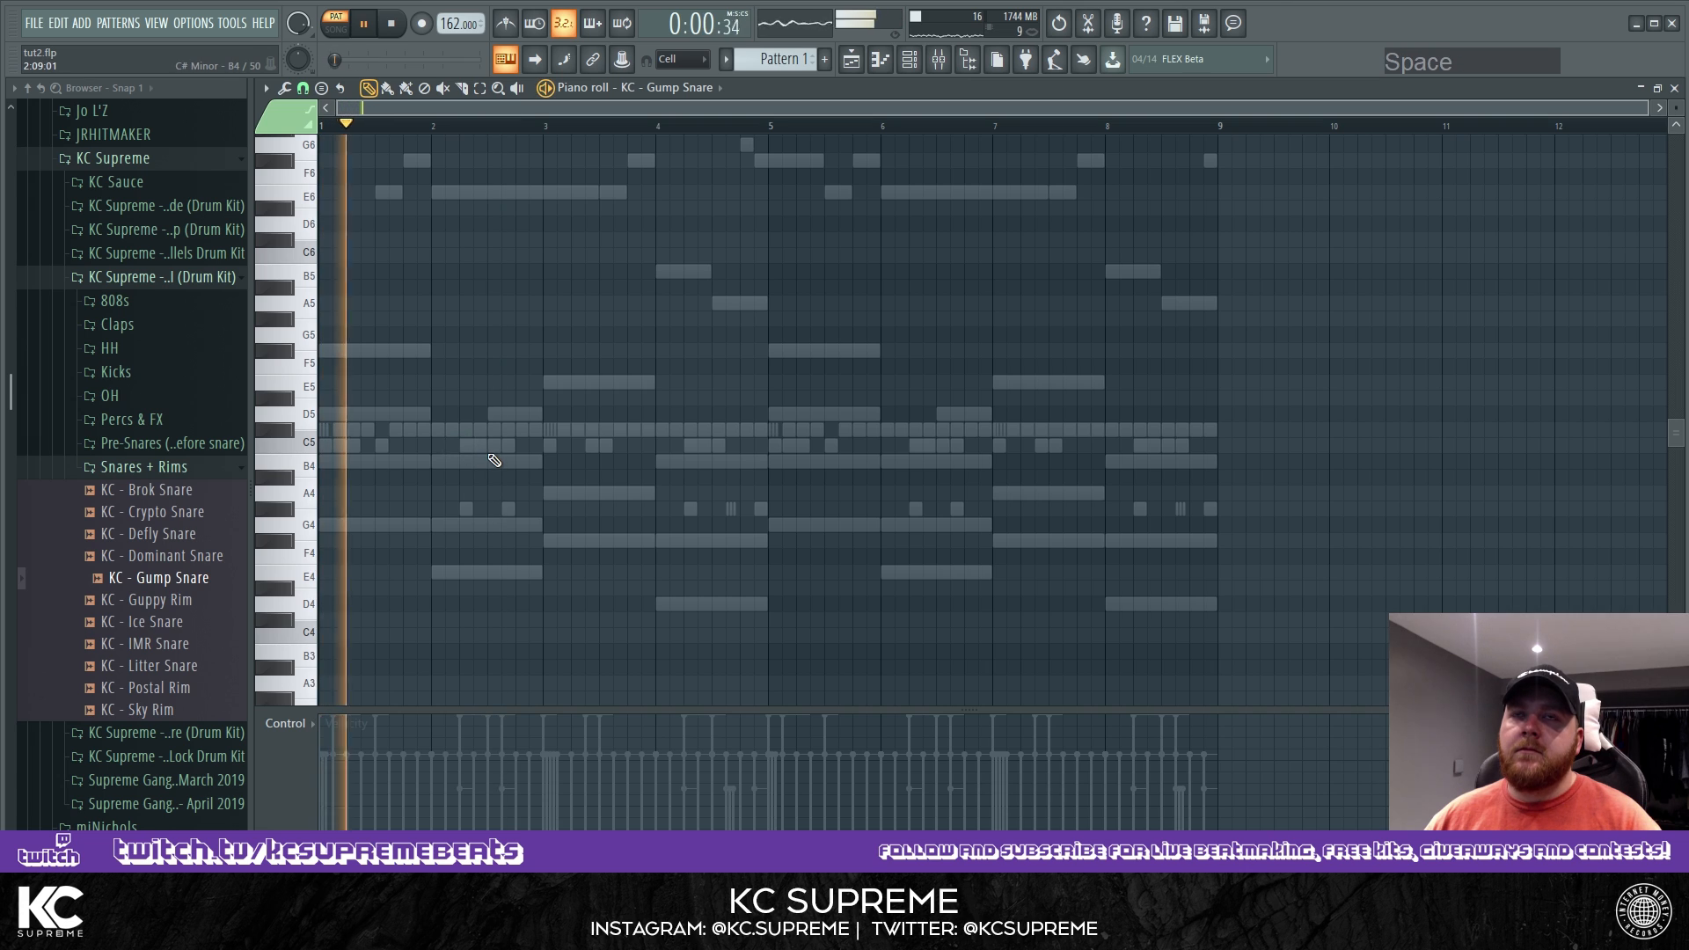
Place C5 Gump Snare notes half a beat into bars 2, 4, 6 and 8, plus half a beat before bars 4 and 8.
{"action": "left_click", "coordinate": [454, 447]}
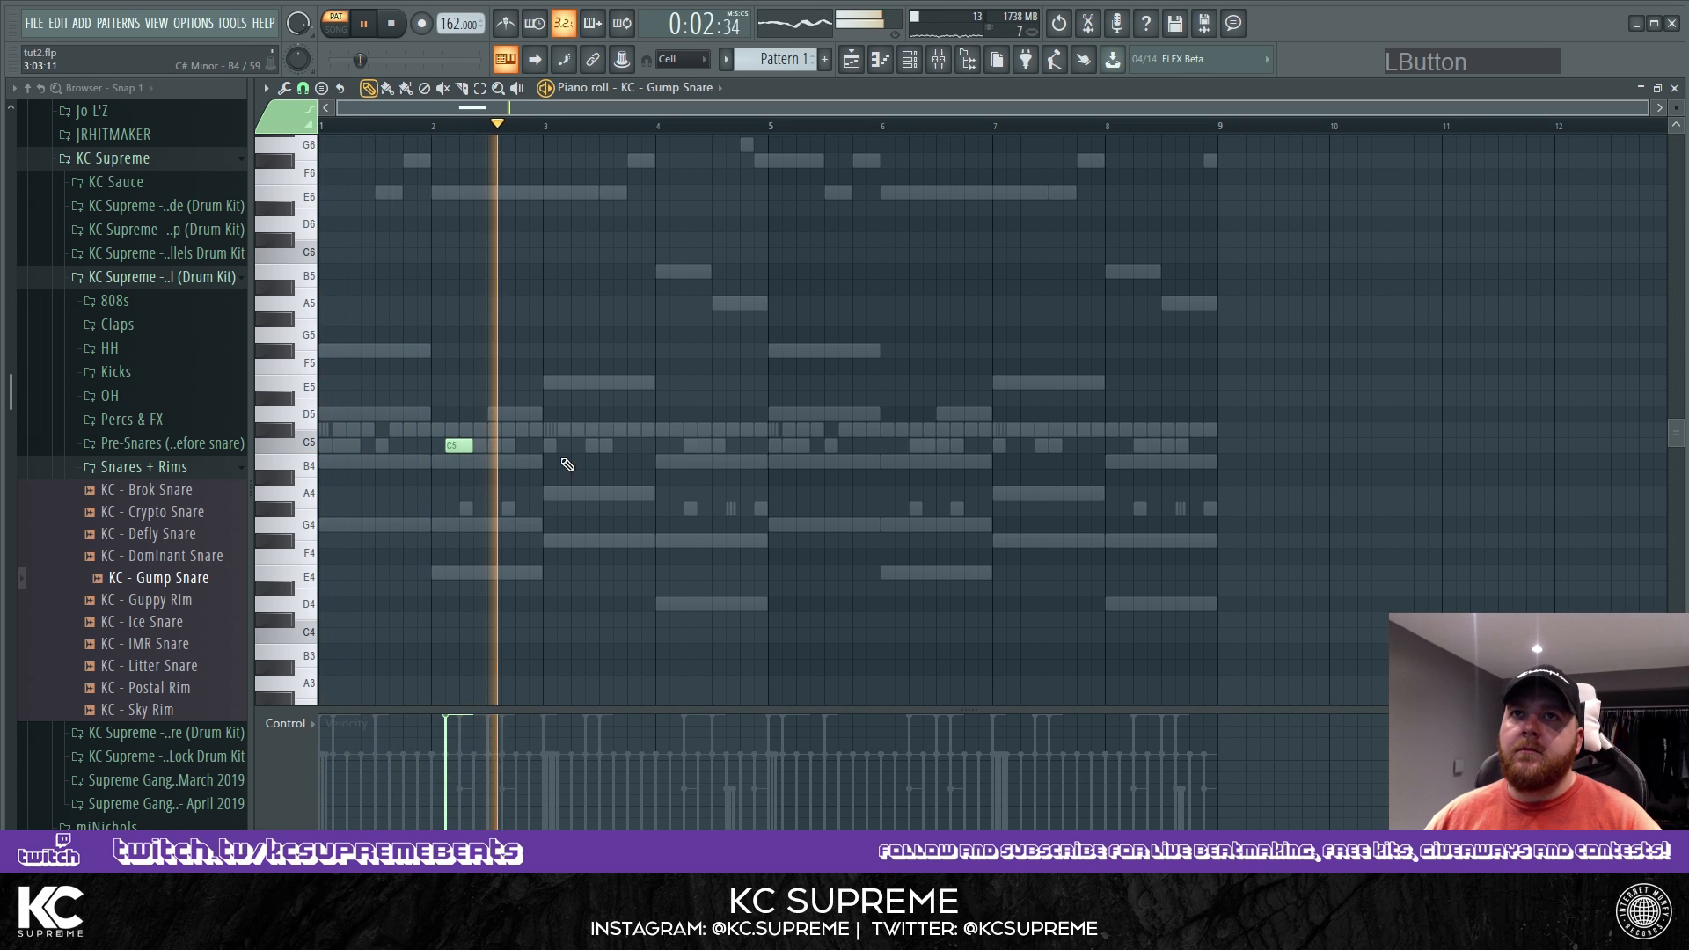
{"action": "left_click", "coordinate": [654, 446]}
{"action": "left_click", "coordinate": [683, 446]}
{"action": "left_click", "coordinate": [901, 446]}
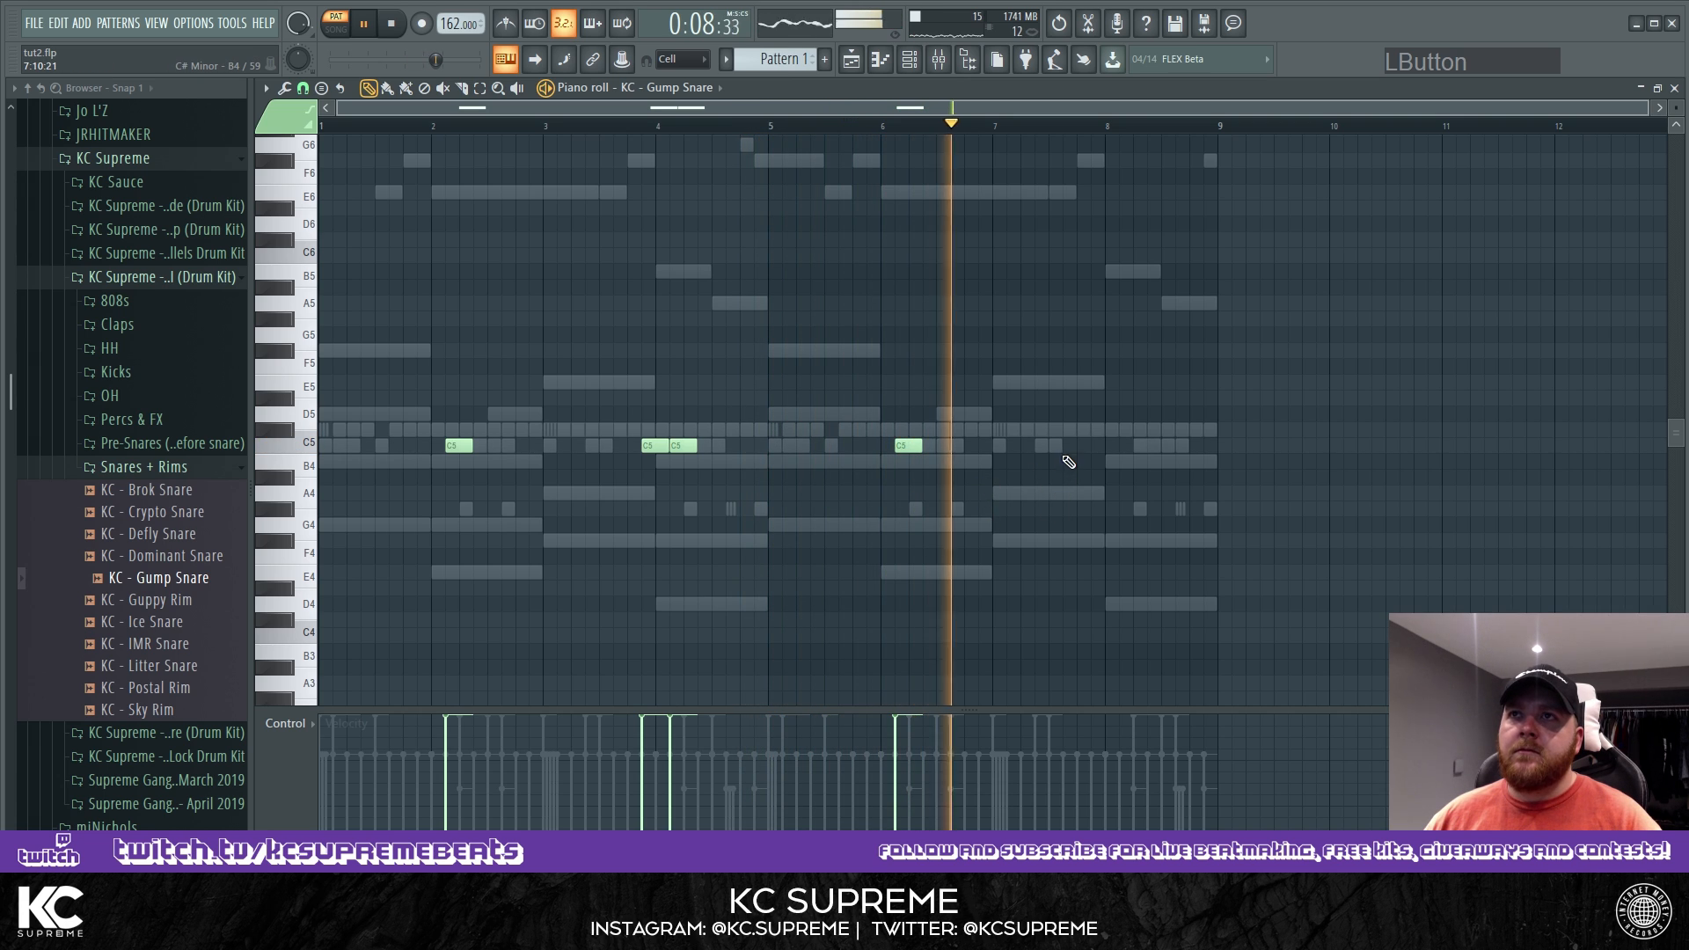
{"action": "left_click", "coordinate": [1091, 446]}
{"action": "key", "text": "space"}
{"action": "left_click", "coordinate": [1125, 446]}
{"action": "key", "text": "space"}
{"action": "left_click", "coordinate": [1078, 125]}
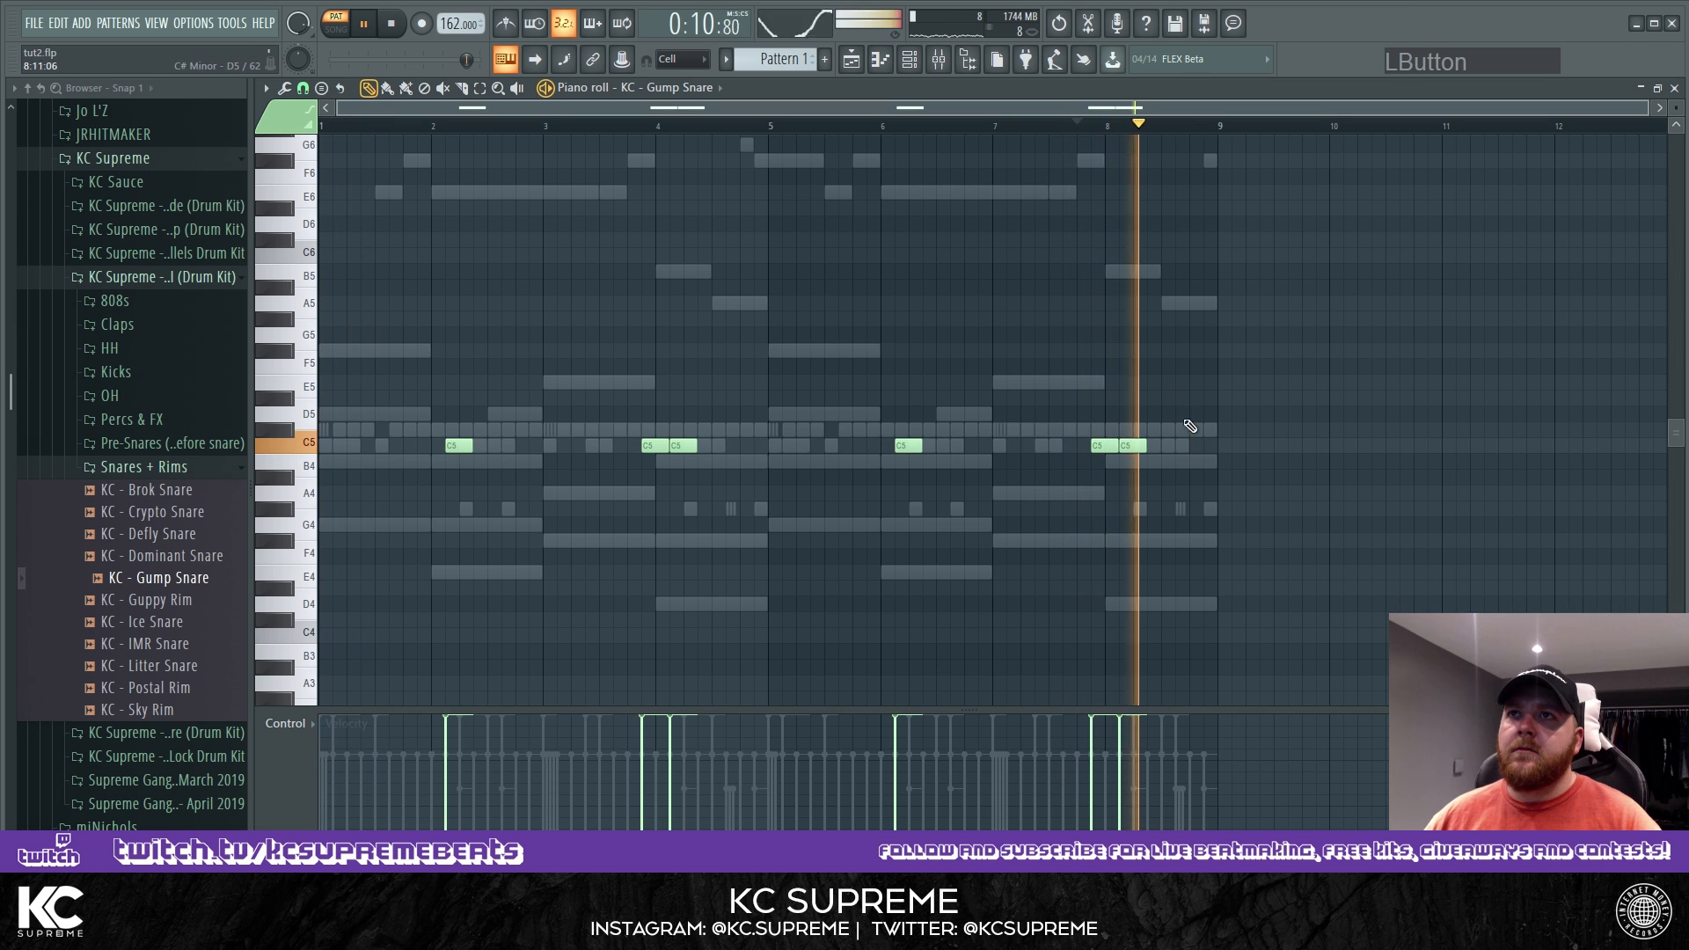
Route the Gump Snare channel to the mixer, move its track to Insert 5 and lower the channel volume to 67%.
{"action": "left_click", "coordinate": [909, 61]}
{"action": "left_click", "coordinate": [399, 352]}
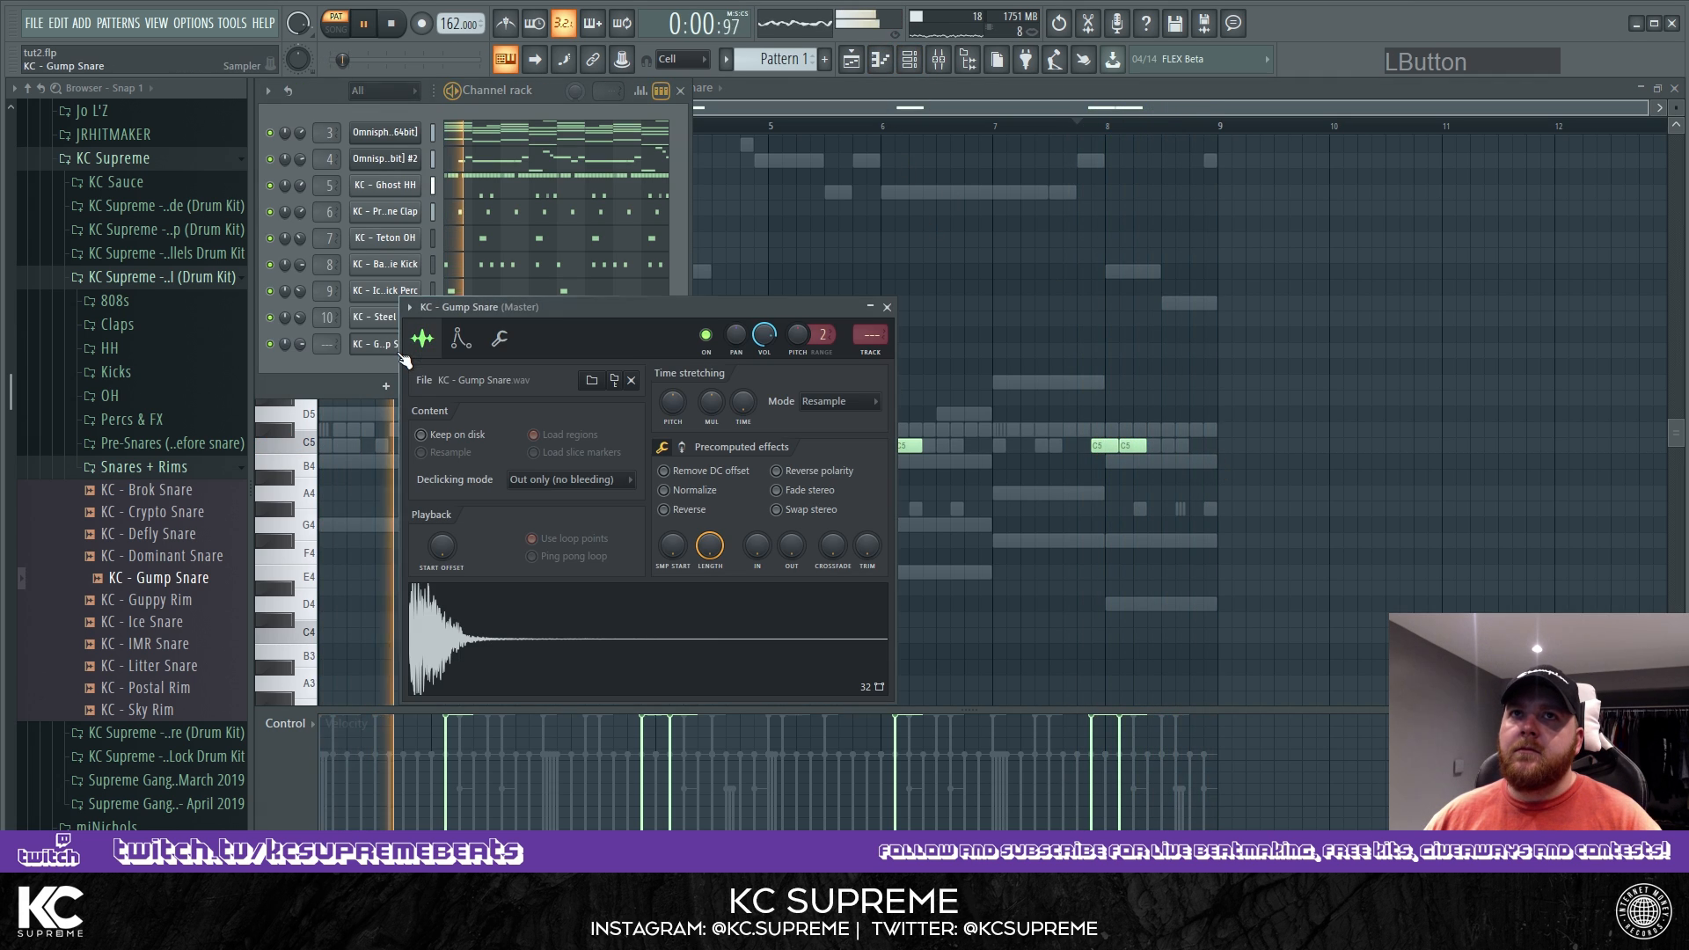
{"action": "key", "text": "ctrl+l"}
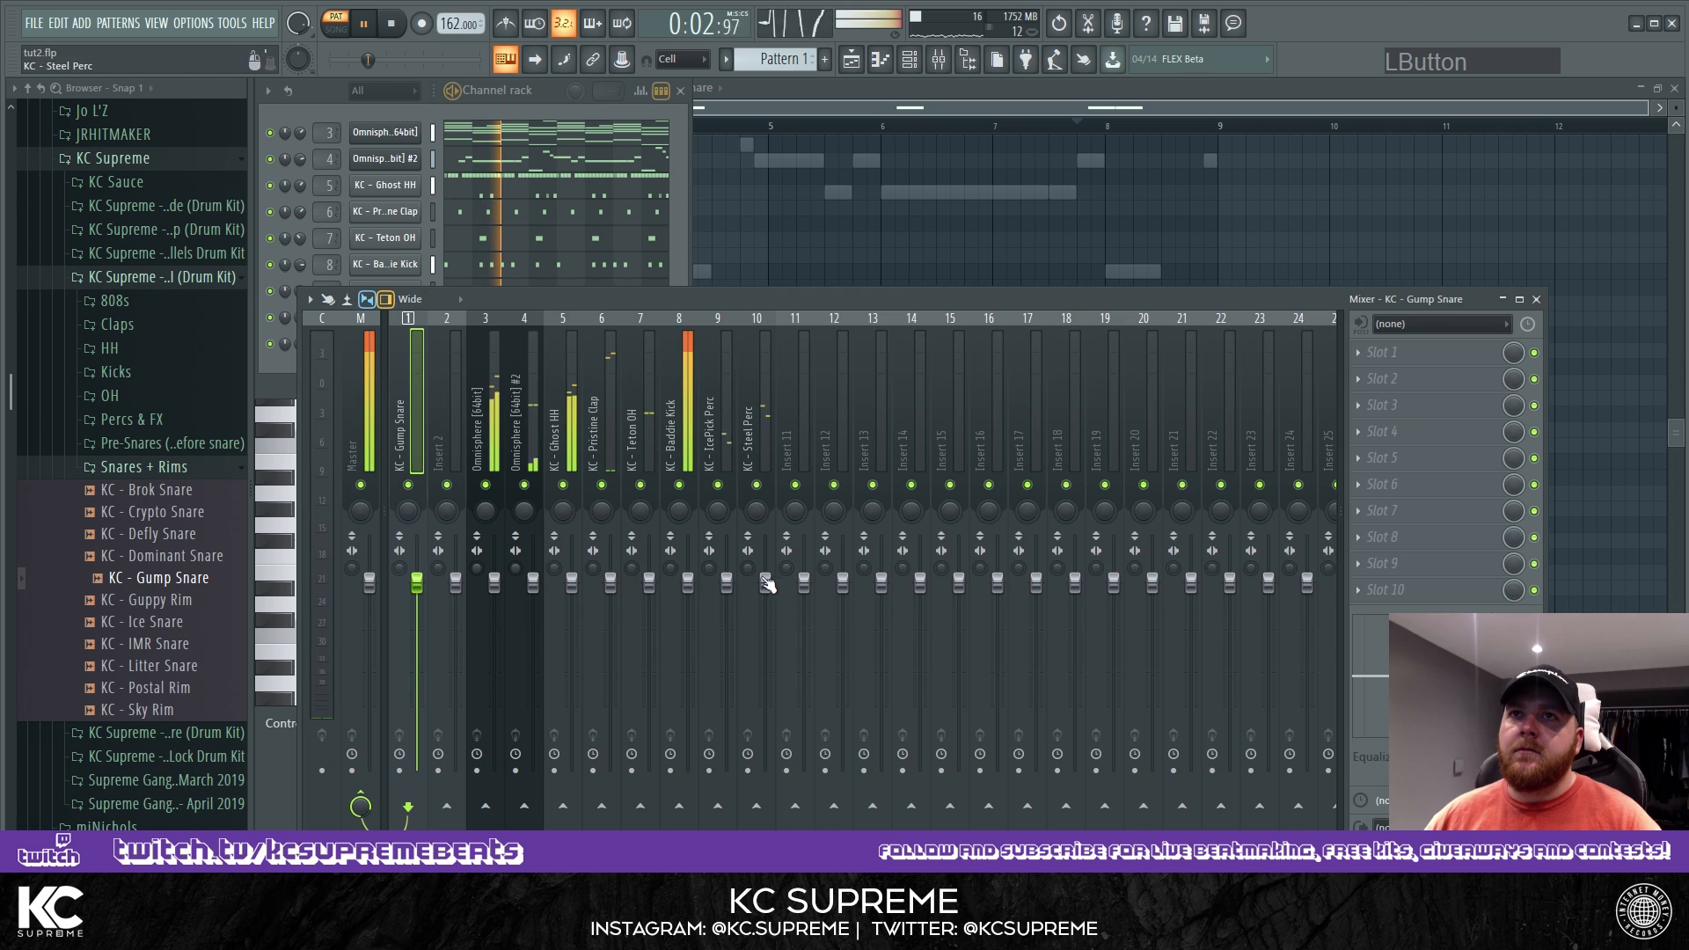
{"action": "key", "text": "alt+Right"}
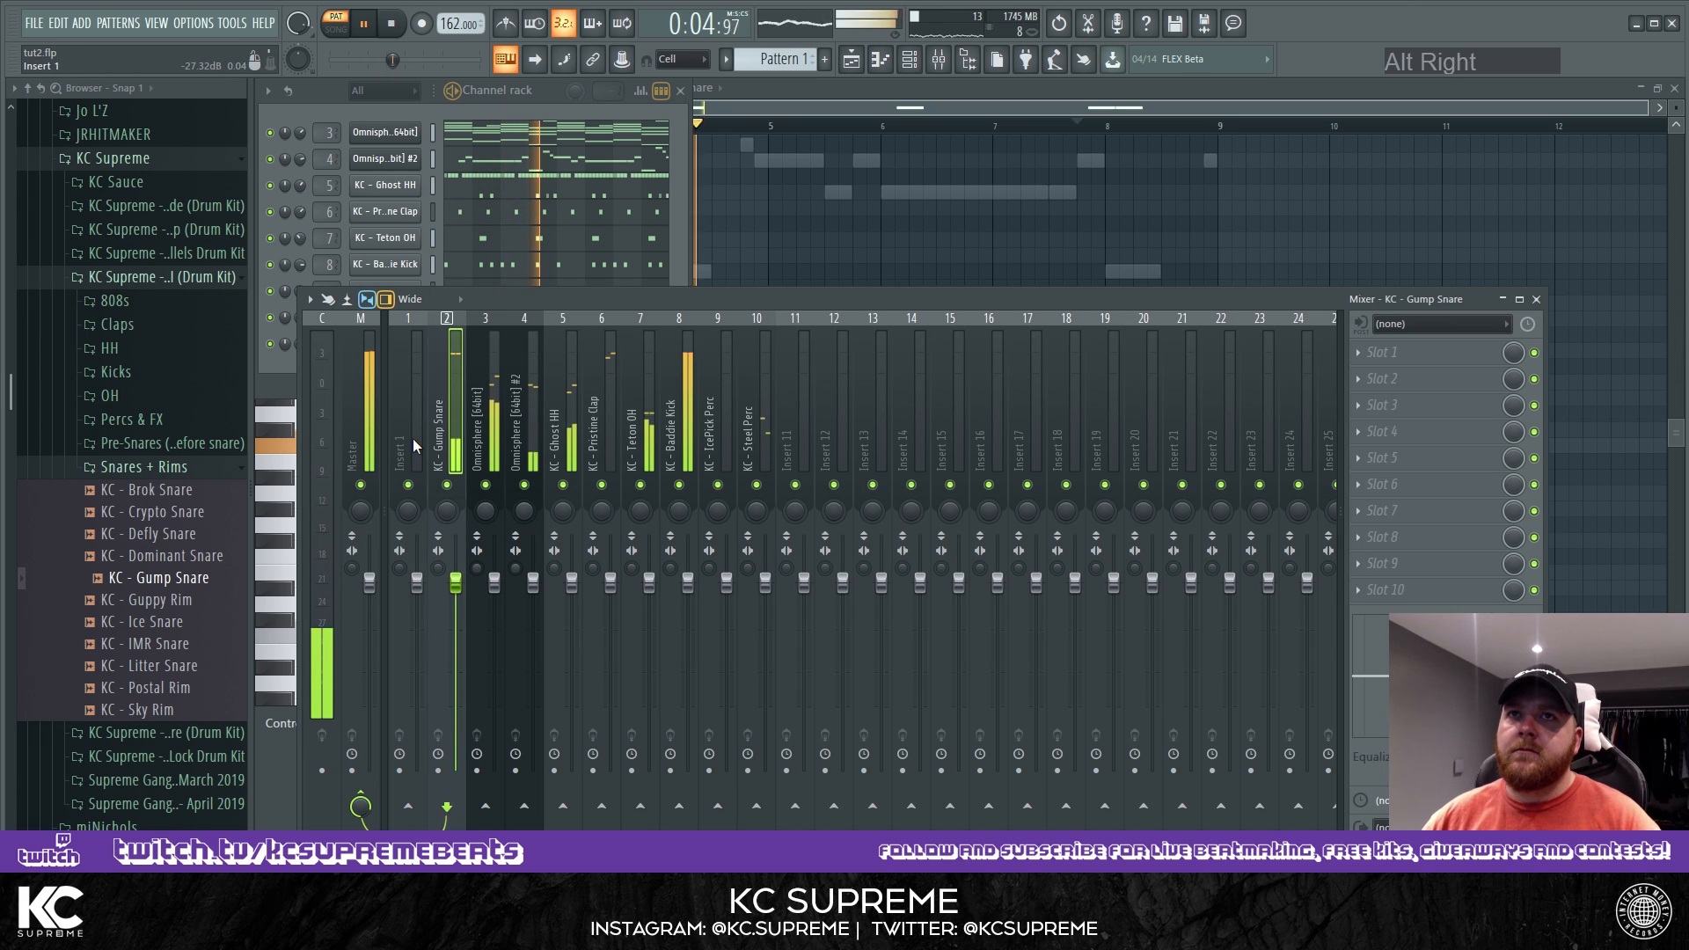
{"action": "key", "text": "alt+Right"}
{"action": "key", "text": "alt+Right"}
{"action": "key", "text": "alt+Right"}
{"action": "left_click", "coordinate": [493, 238]}
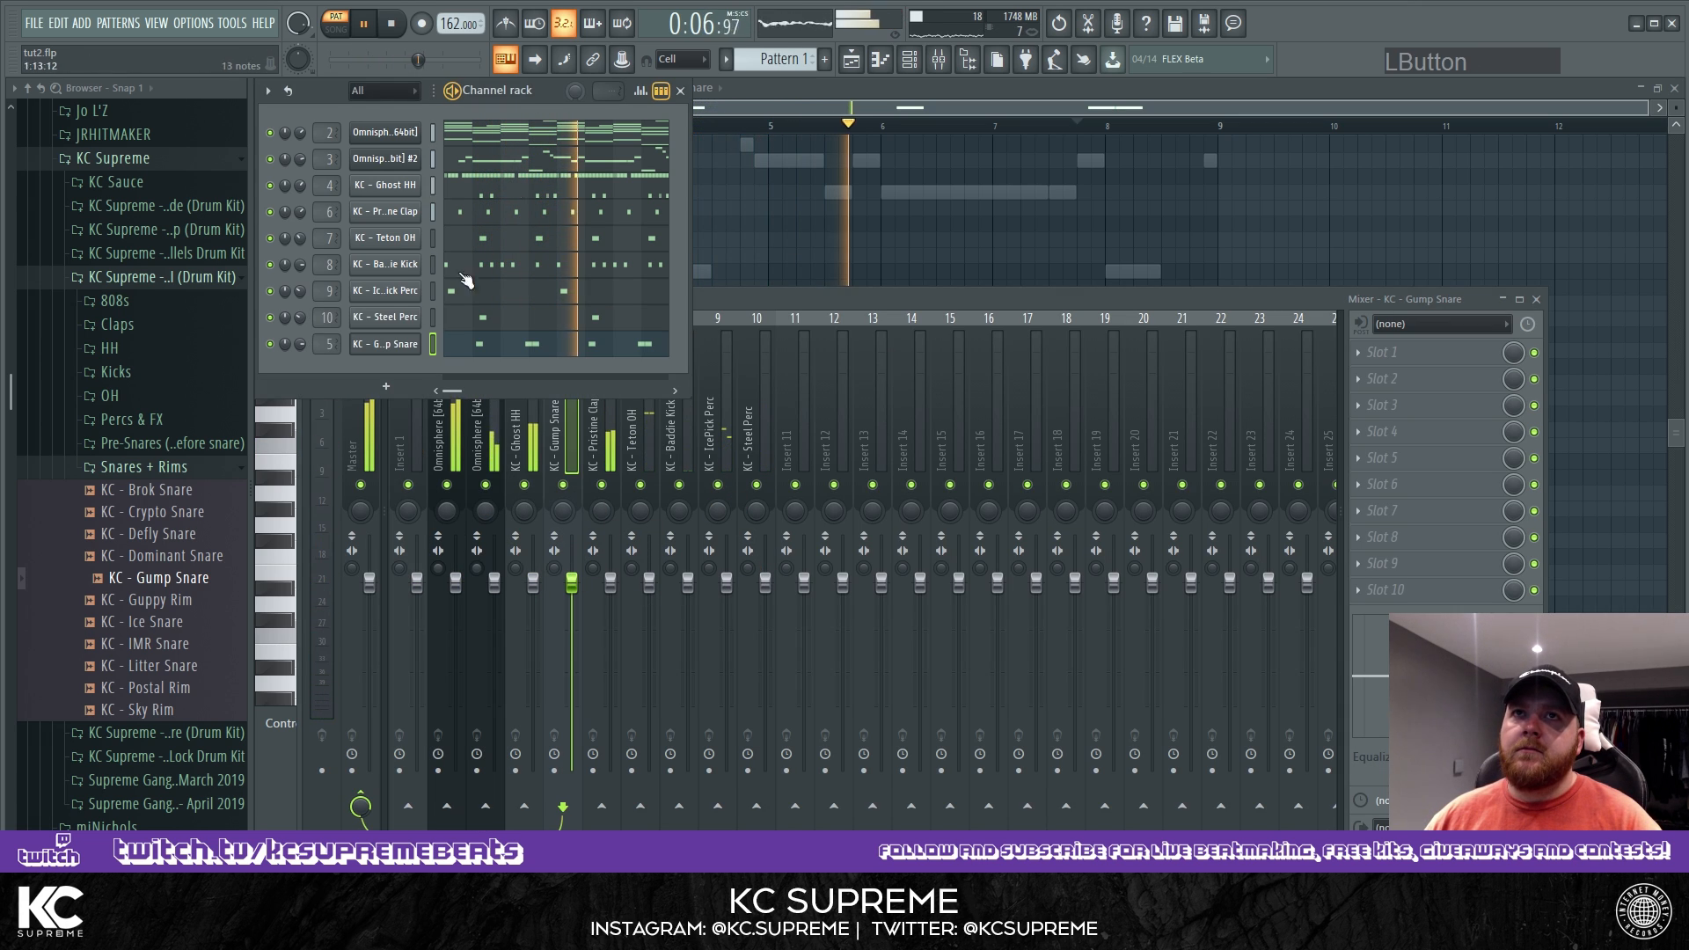
{"action": "left_click_drag", "start_coordinate": [300, 344], "coordinate": [300, 358]}
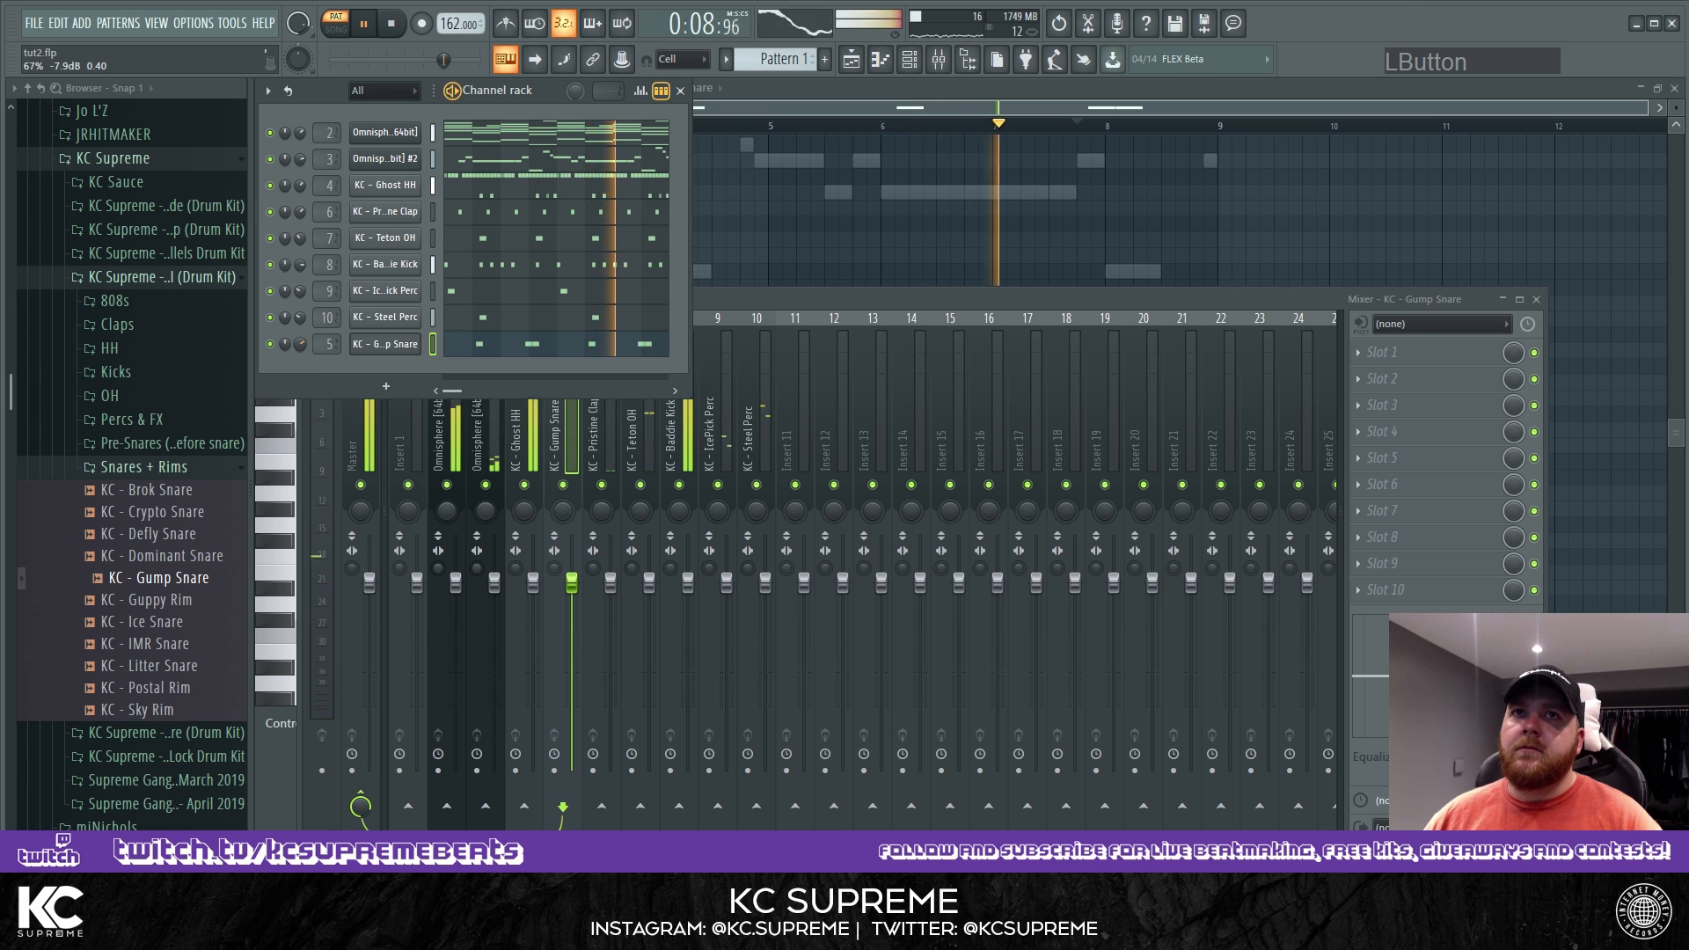
Audition the kit's 808s samples and load KC - Feral 808 as a new channel below the Gump Snare.
{"action": "left_click_drag", "start_coordinate": [527, 94], "coordinate": [1106, 172]}
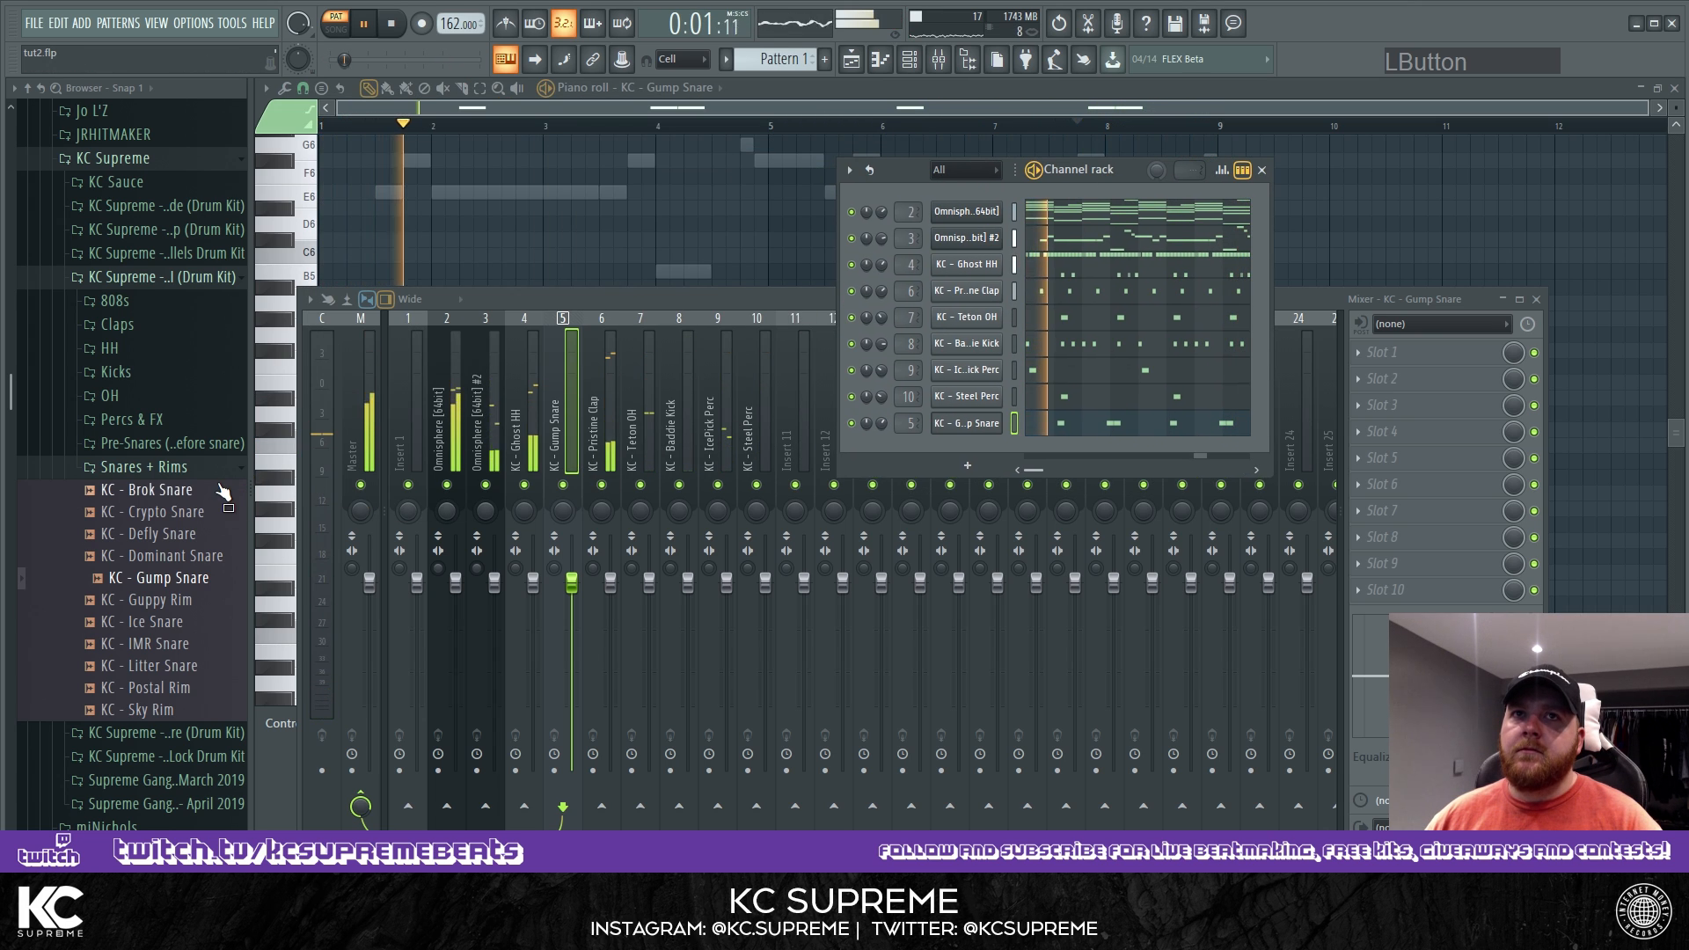
{"action": "left_click", "coordinate": [144, 466]}
{"action": "left_click", "coordinate": [115, 300]}
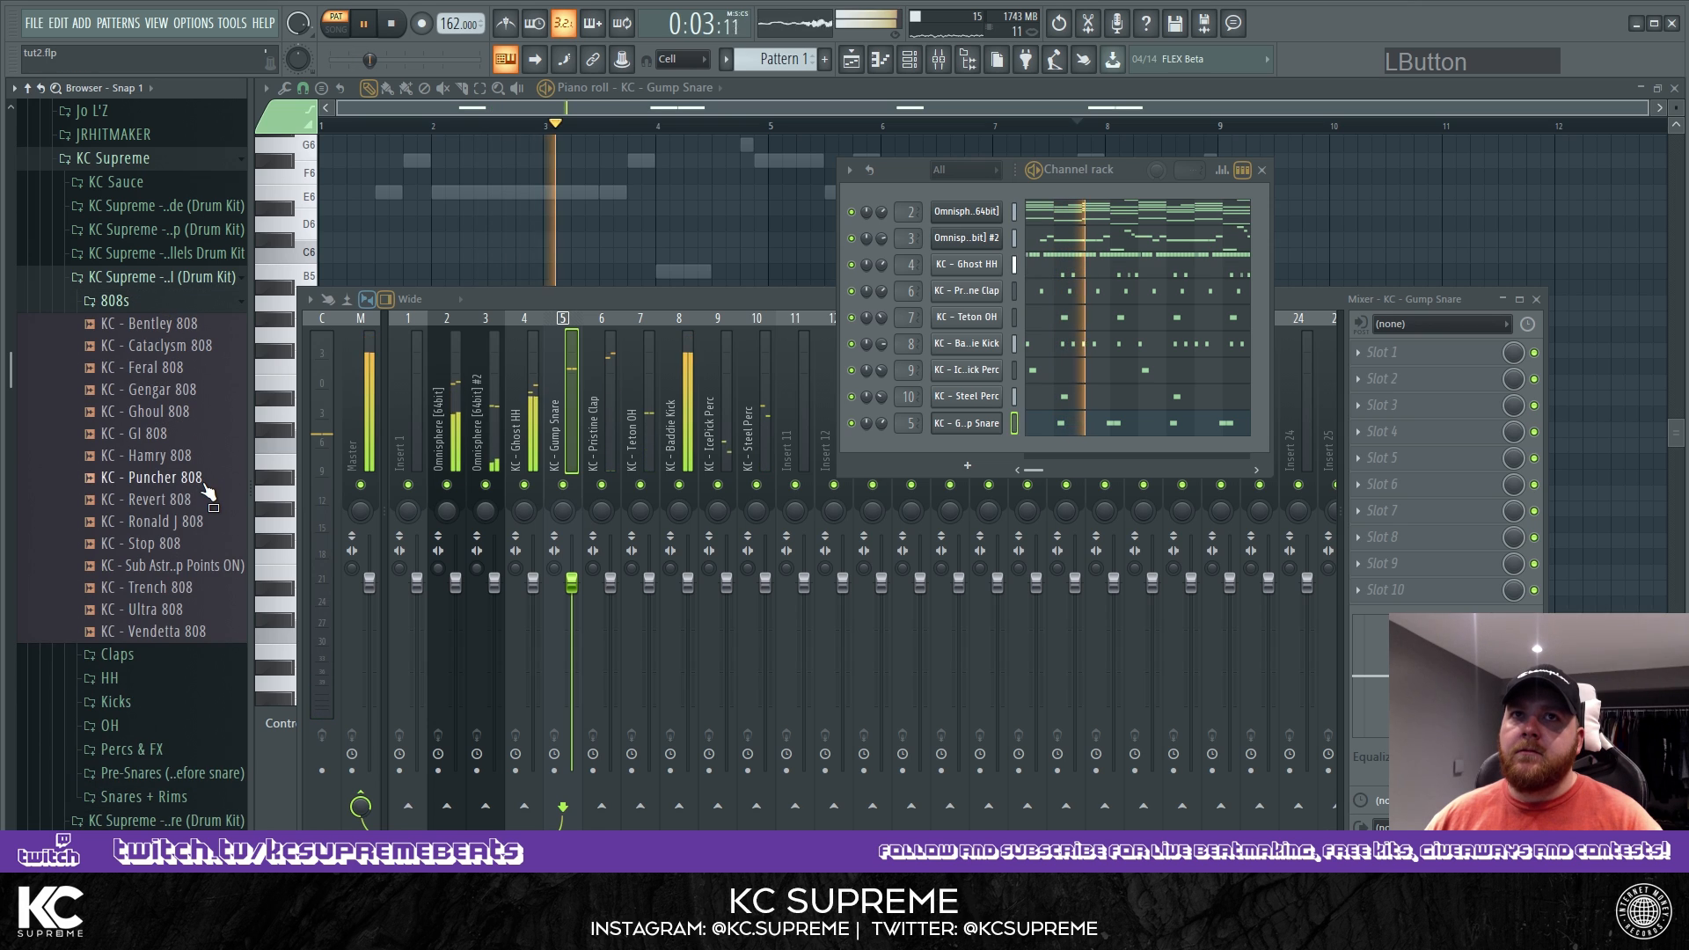
{"action": "left_click", "coordinate": [200, 457]}
{"action": "key", "text": "space"}
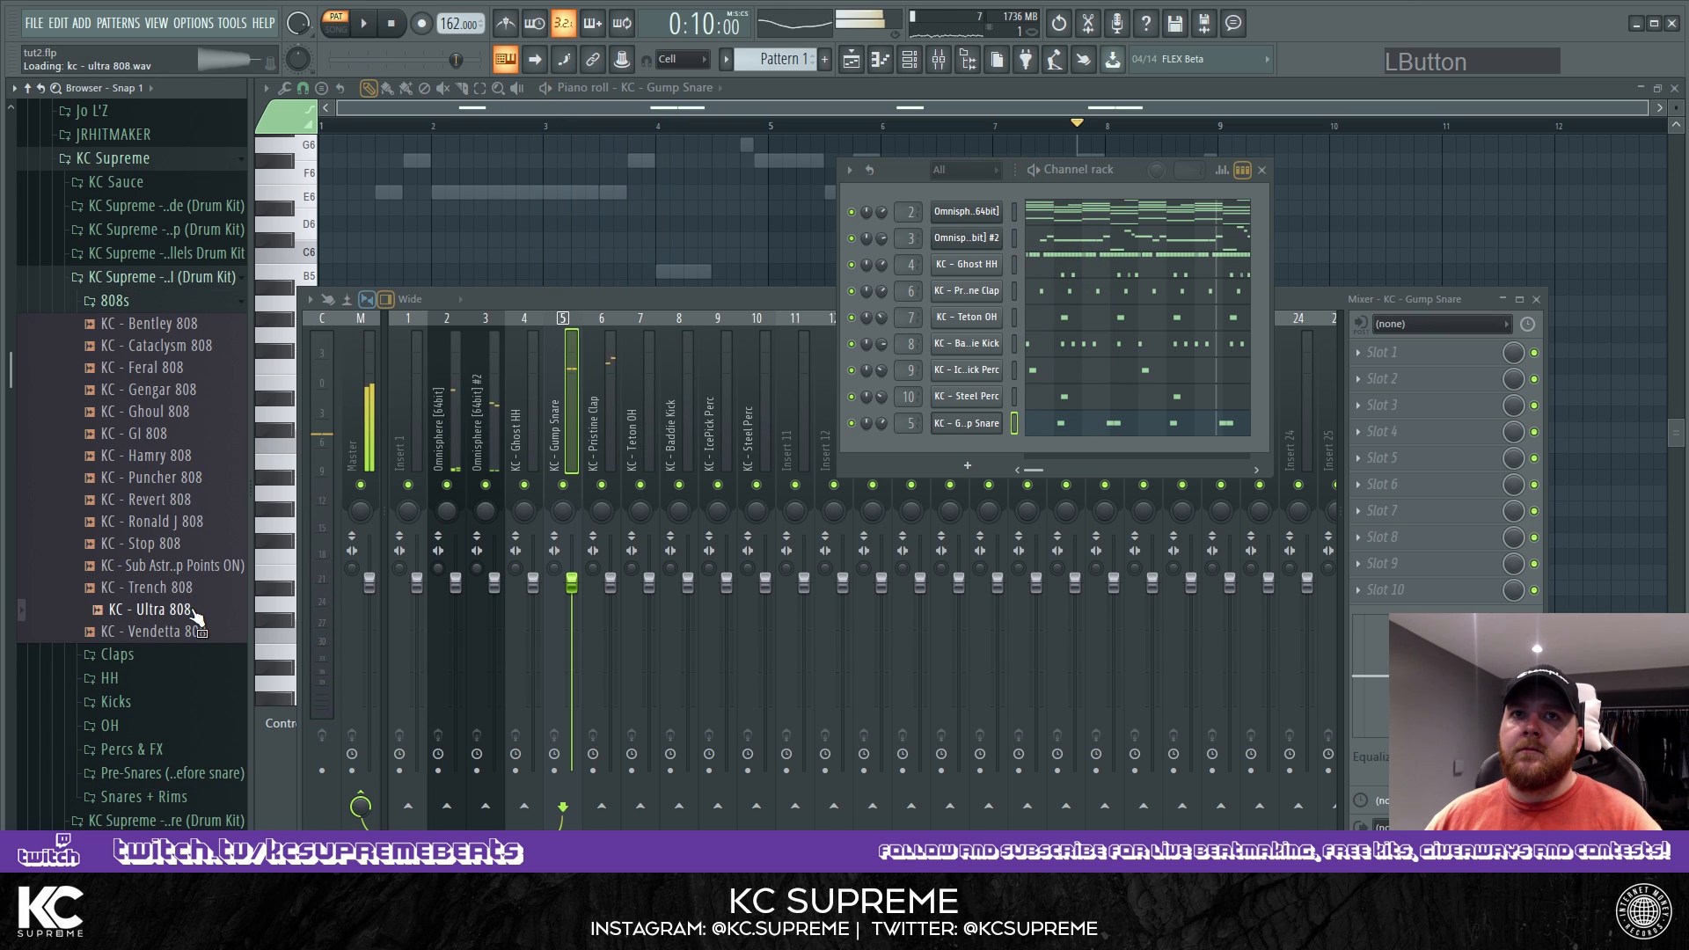
{"action": "left_click", "coordinate": [200, 346]}
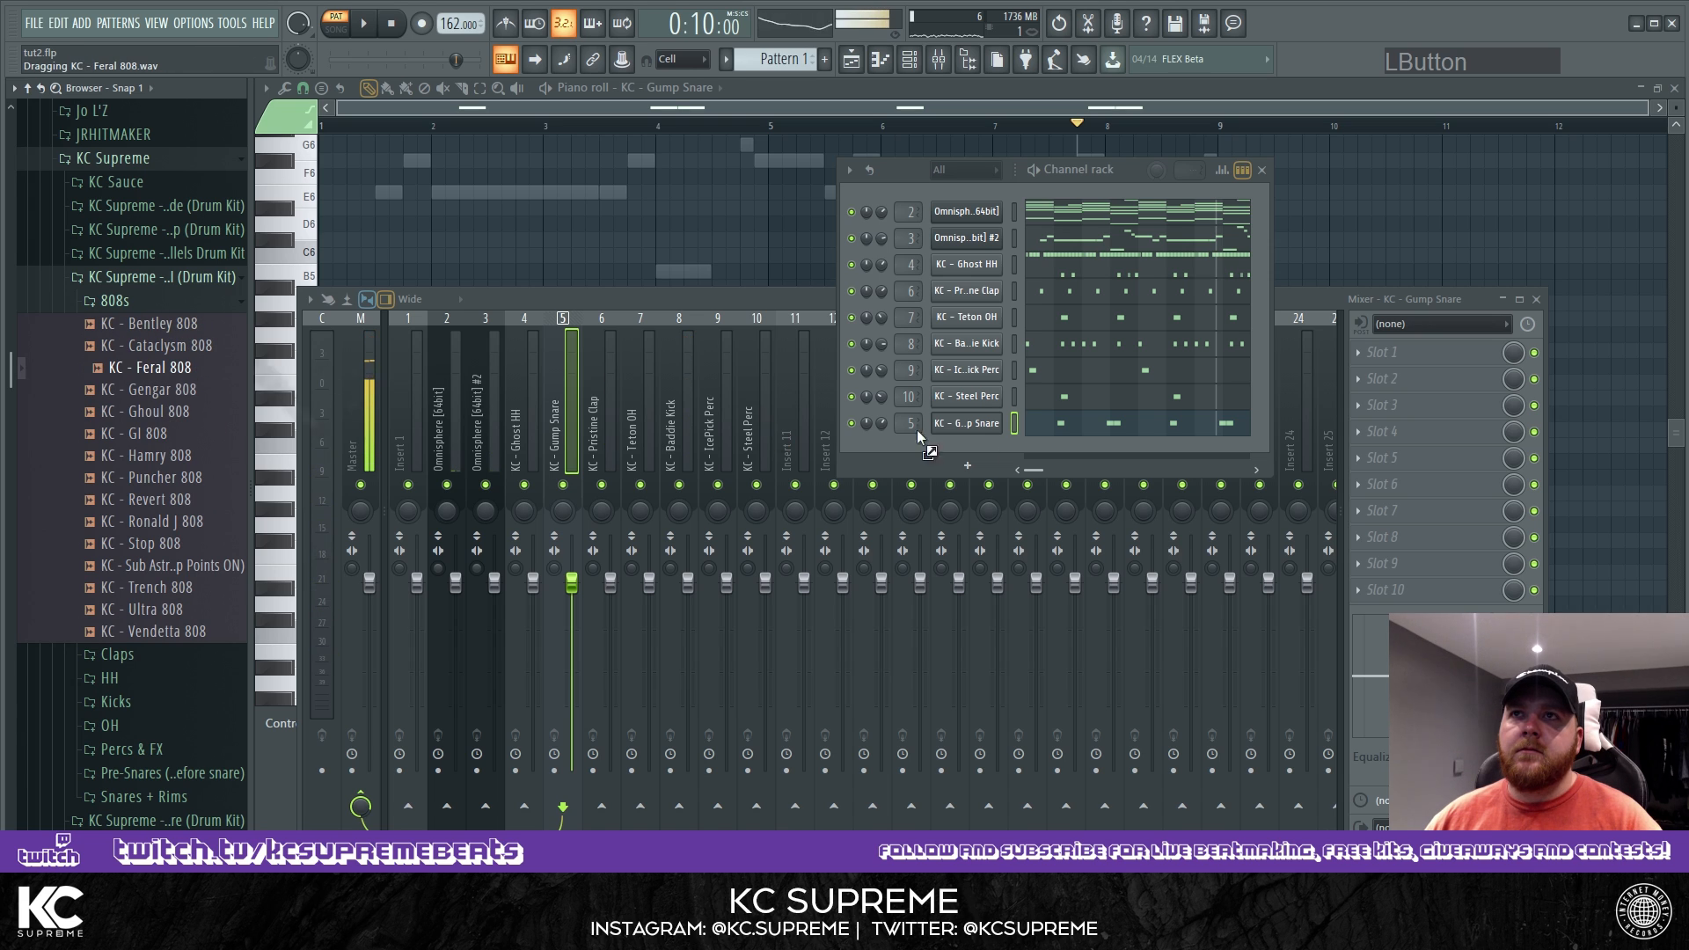
{"action": "left_click_drag", "start_coordinate": [957, 440], "coordinate": [1038, 451]}
Copy the Baddie Kick channel's notes into the Feral 808 channel and open the 808's piano roll.
{"action": "right_click", "coordinate": [974, 448]}
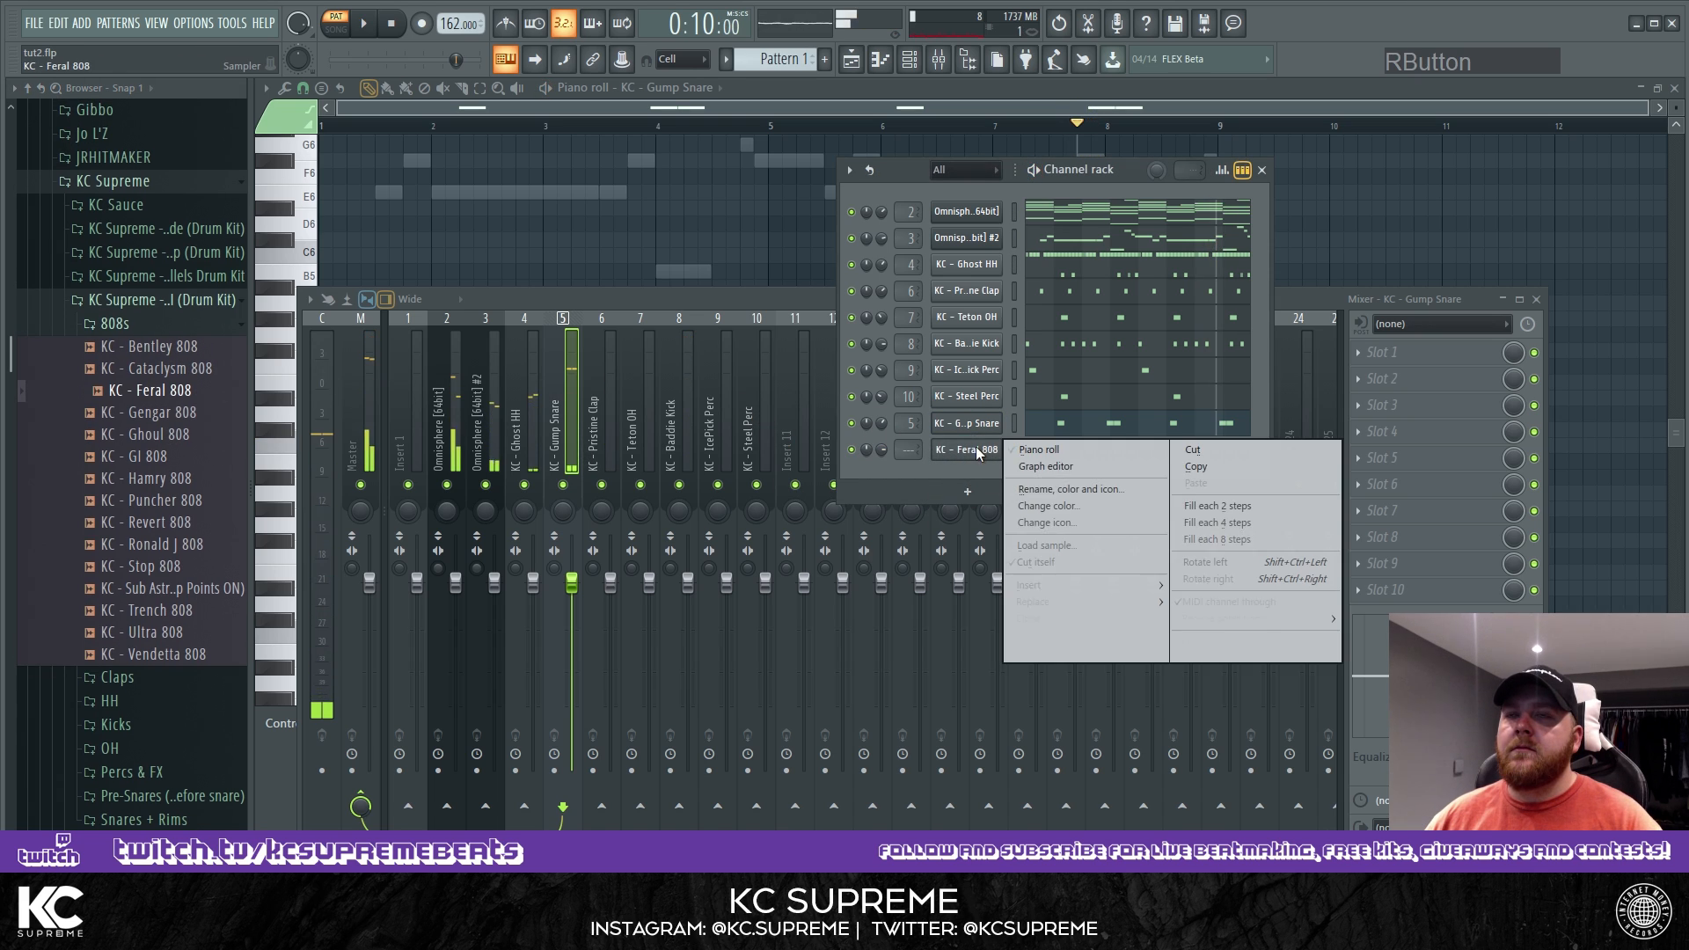
{"action": "left_click", "coordinate": [1016, 359]}
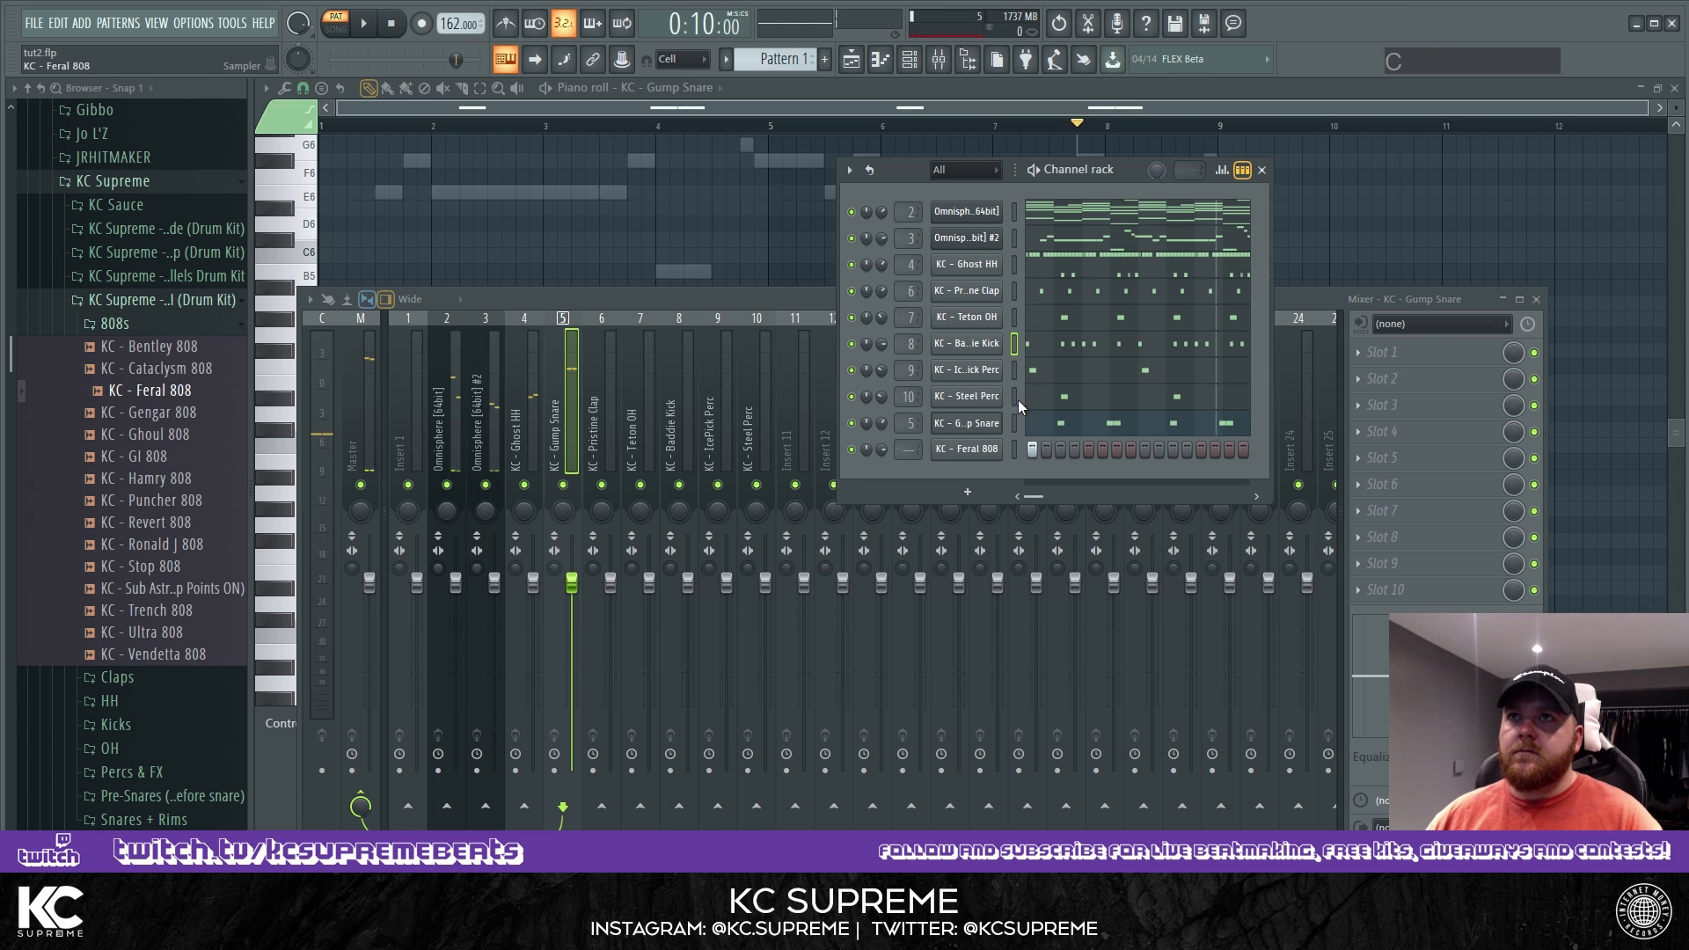
{"action": "right_click", "coordinate": [1009, 450]}
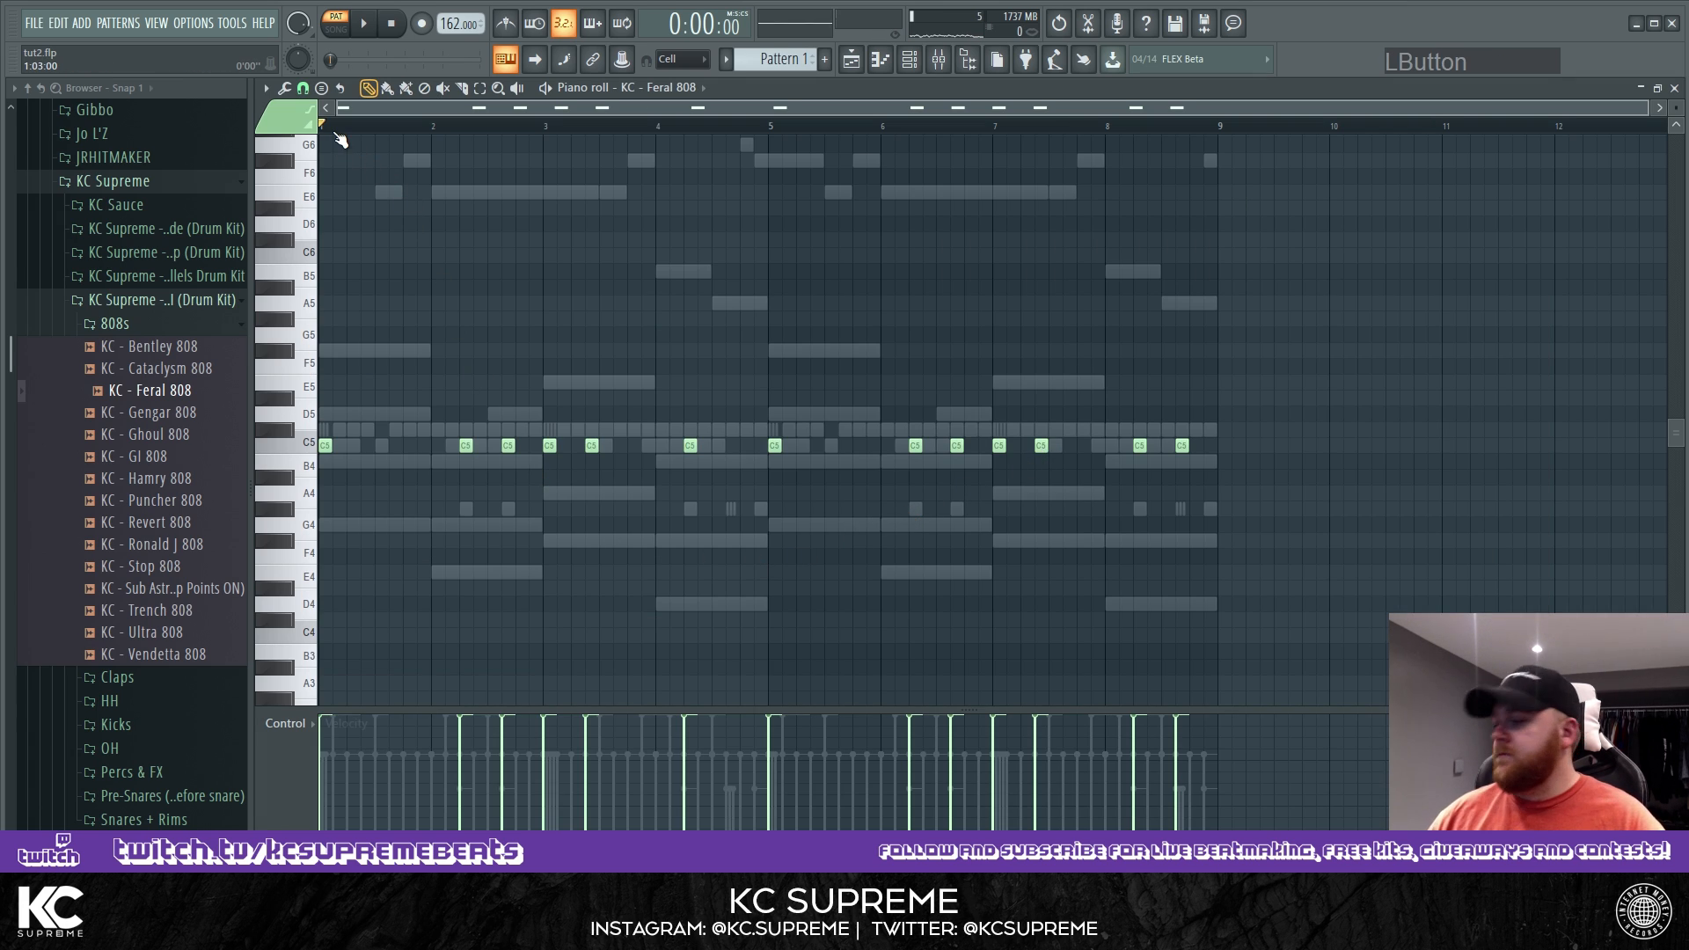
{"action": "key", "text": "space"}
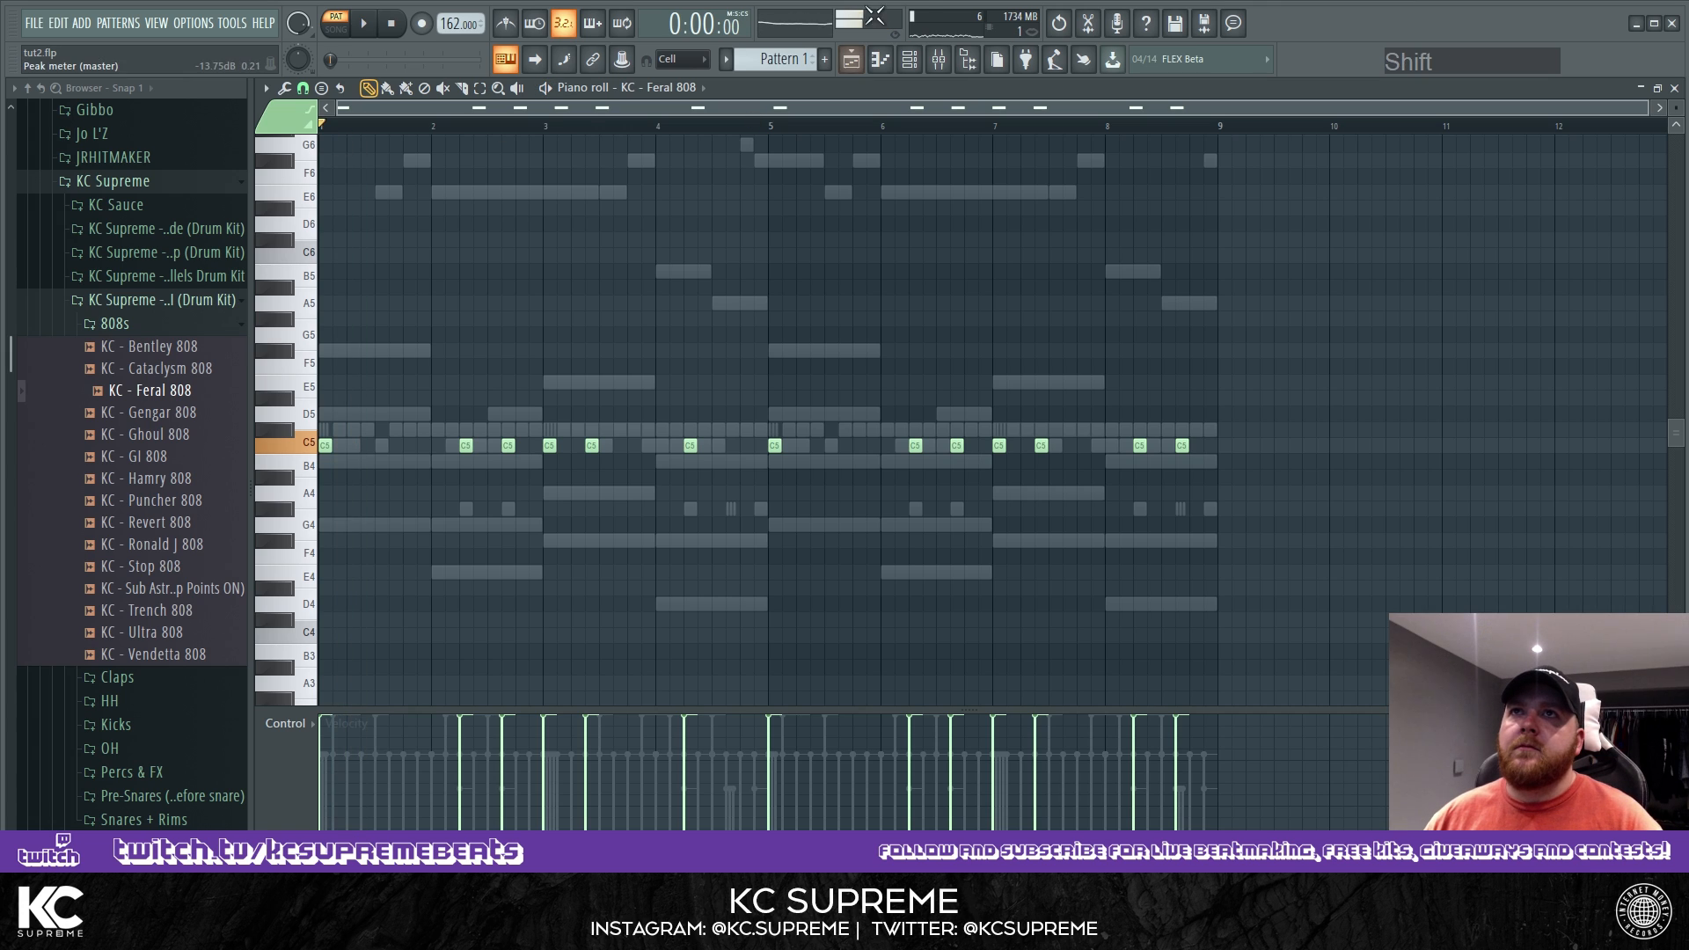
Enable the Feral 808 channel's volume envelope with maximum hold and no release, preview it and close the channel settings.
{"action": "left_click", "coordinate": [922, 58]}
{"action": "left_click", "coordinate": [966, 449]}
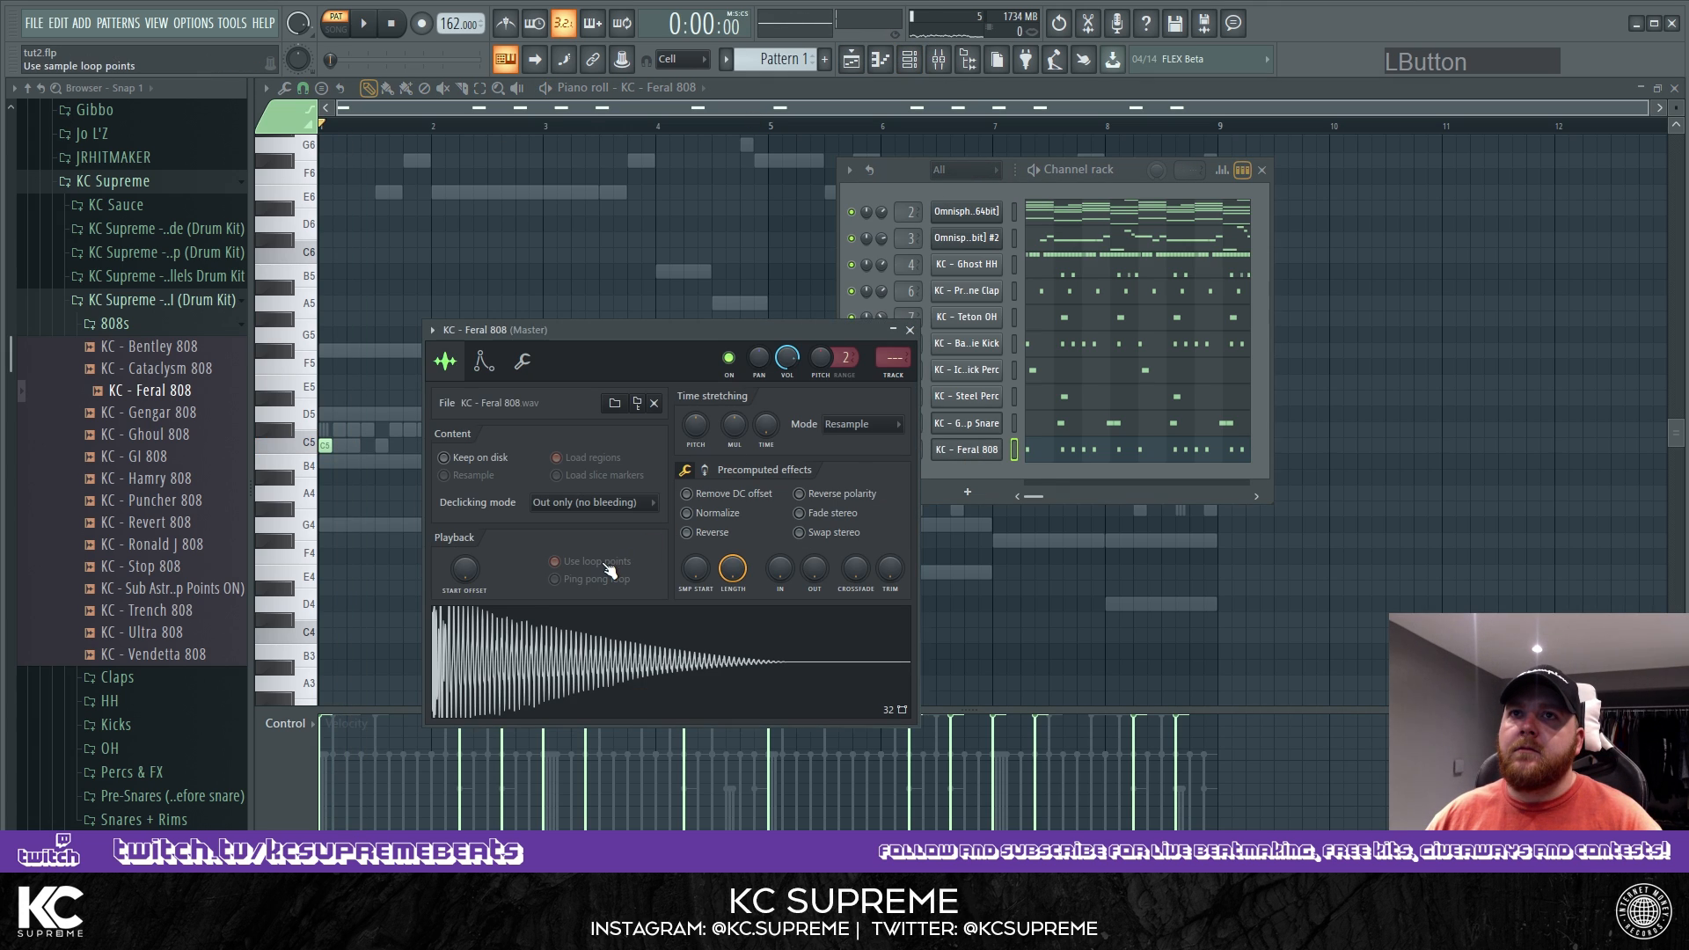
{"action": "left_click", "coordinate": [483, 361]}
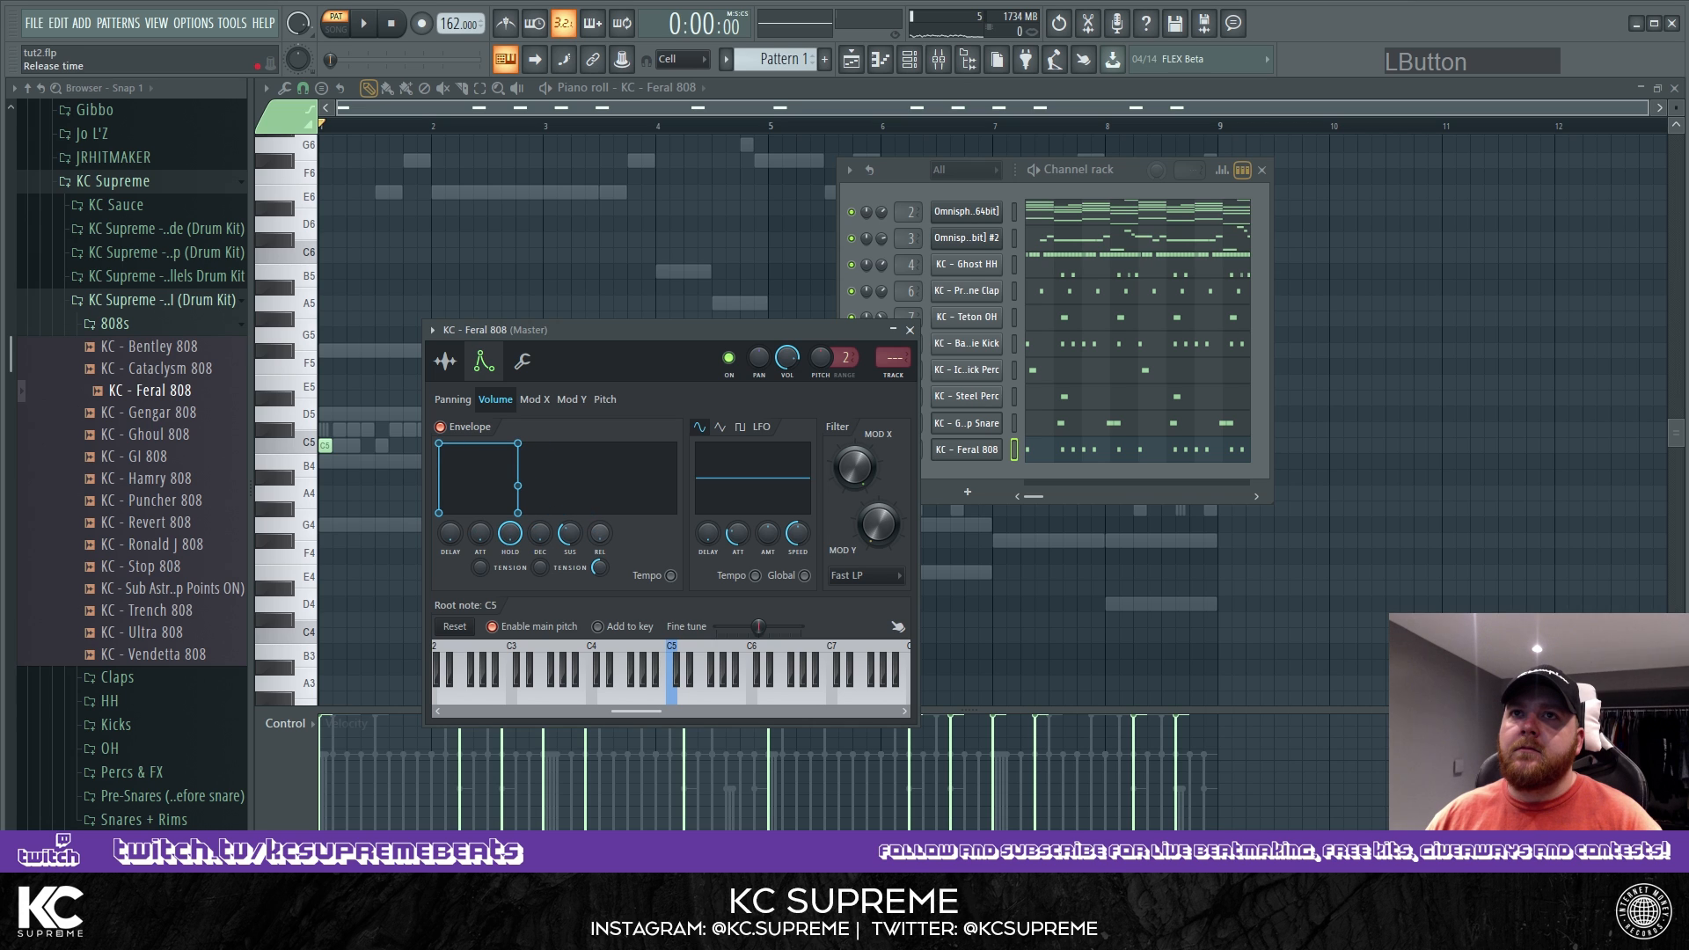
{"action": "key", "text": "space"}
{"action": "key", "text": "space"}
{"action": "left_click", "coordinate": [910, 330]}
{"action": "left_click", "coordinate": [838, 102]}
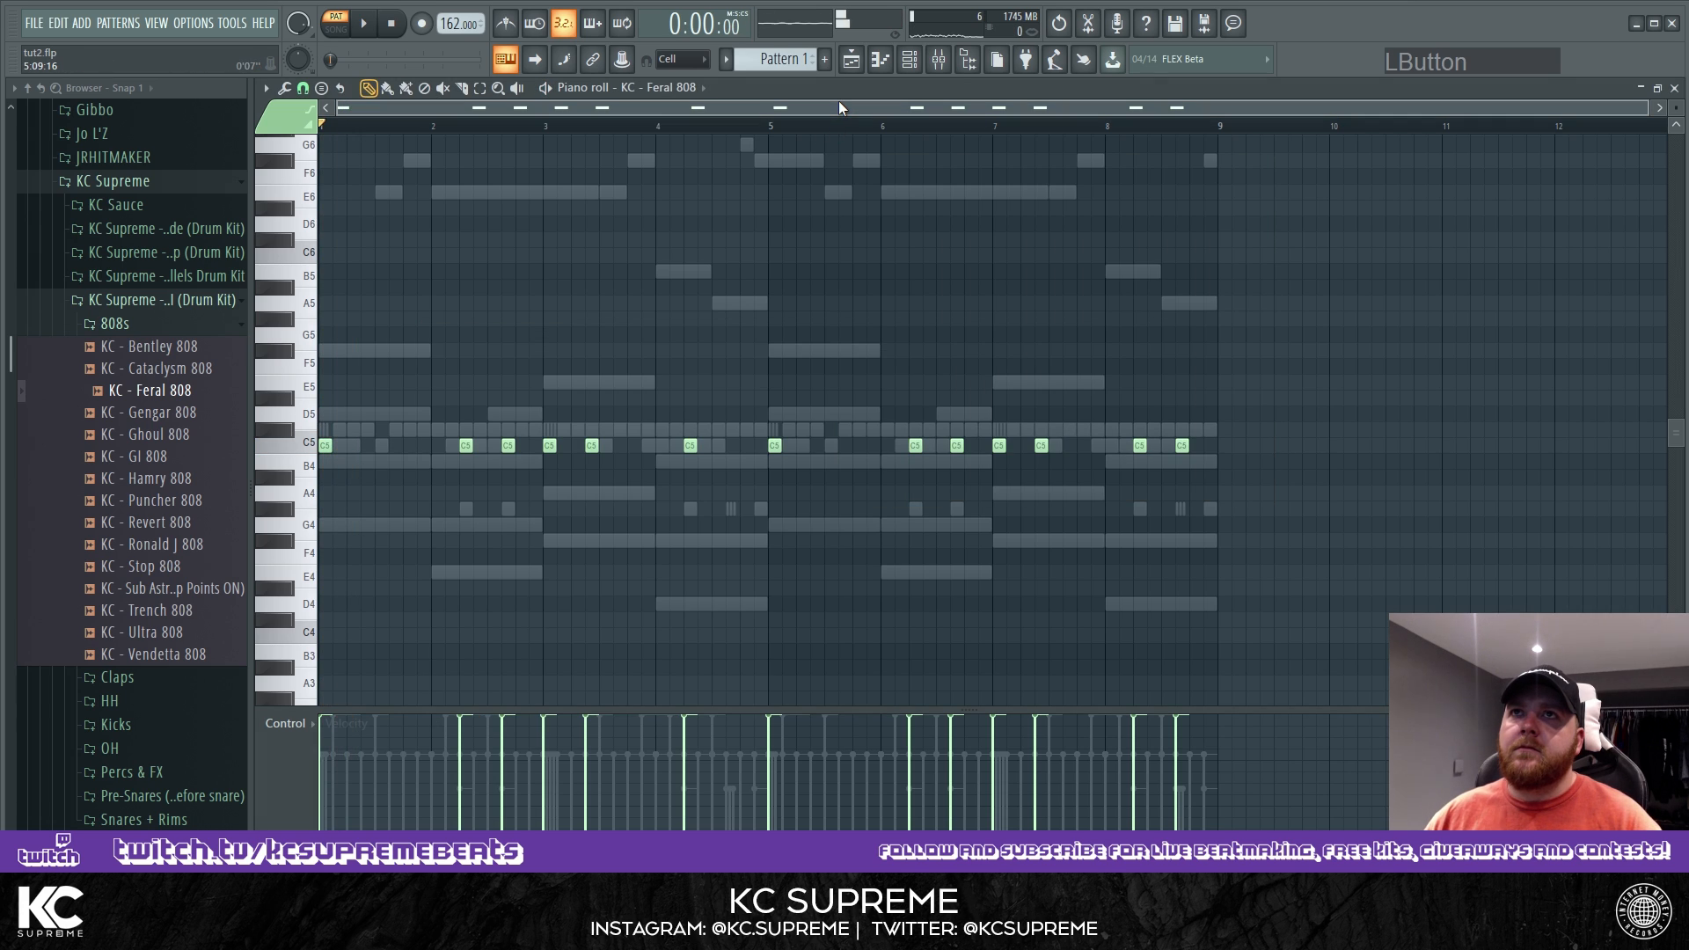
Transpose all Feral 808 notes down together to G3, in line with the melody's lowest ghost notes.
{"action": "key", "text": "Up"}
{"action": "key", "text": "Up"}
{"action": "key", "text": "Up"}
{"action": "scroll", "coordinate": [682, 436], "scroll_direction": "down", "scroll_amount": 5}
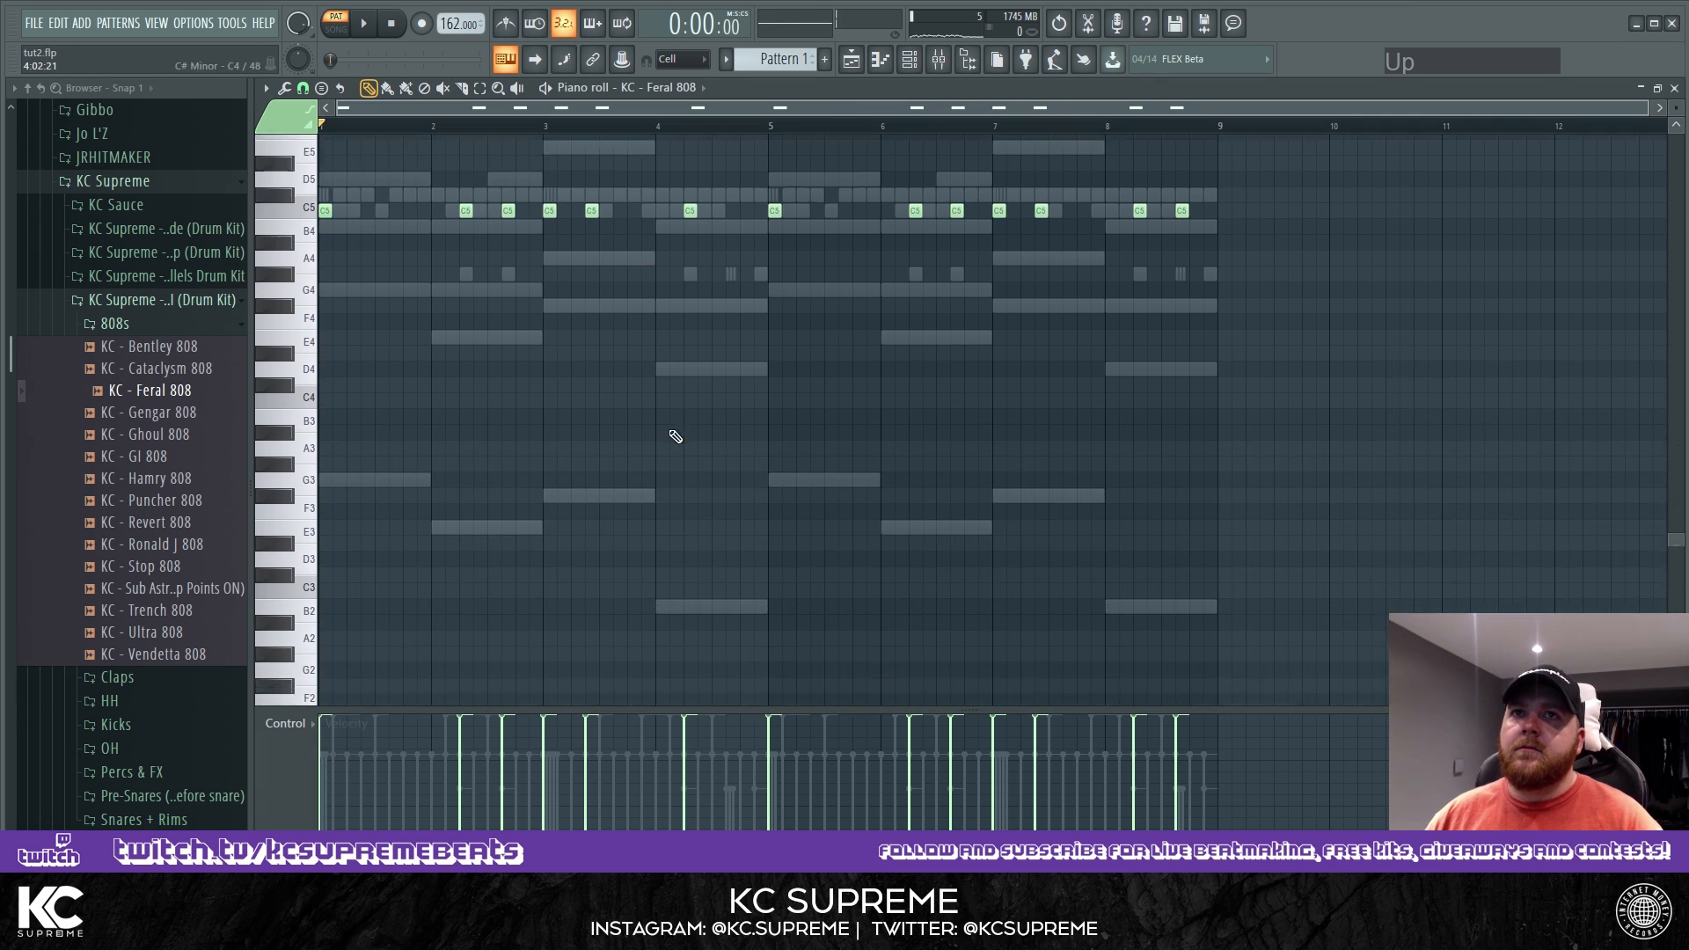
{"action": "key", "text": "shift+Down"}
{"action": "key", "text": "shift+Down"}
{"action": "key", "text": "shift+Down"}
{"action": "key", "text": "shift+Down"}
{"action": "key", "text": "shift+Down"}
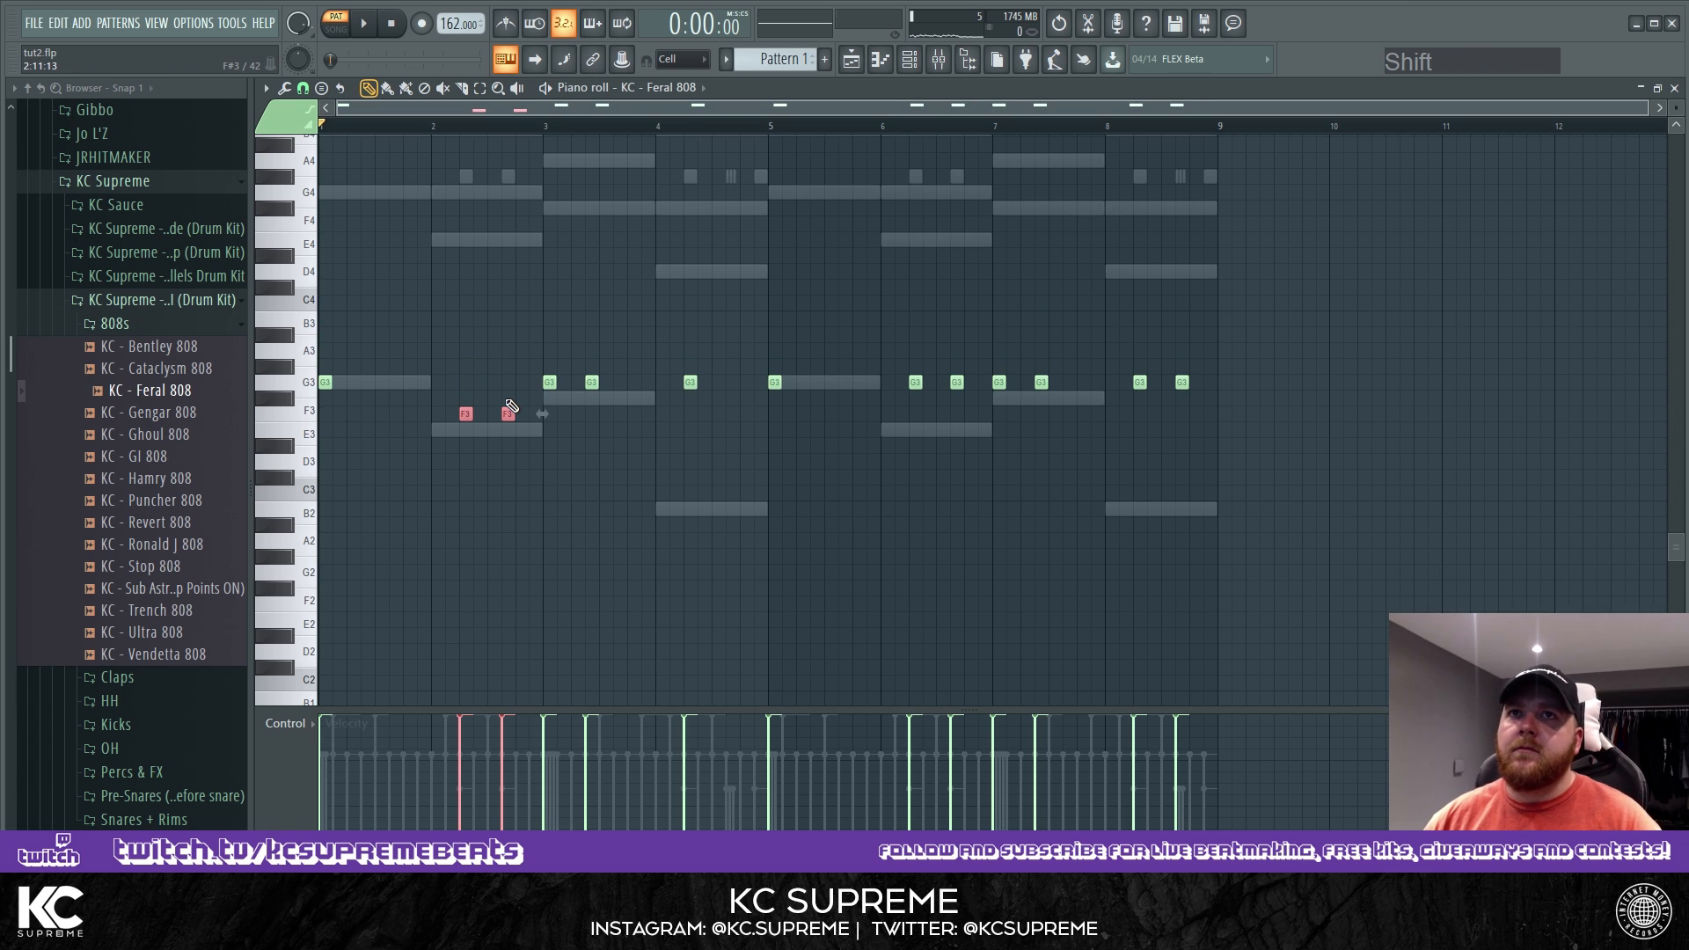
Move the 808 notes to E3 in bars 2 and 6, F#3 in bars 3 and 7, and B2 in bars 4 and 8.
{"action": "left_click_drag", "start_coordinate": [519, 345], "coordinate": [602, 406]}
{"action": "left_click_drag", "start_coordinate": [658, 350], "coordinate": [734, 408]}
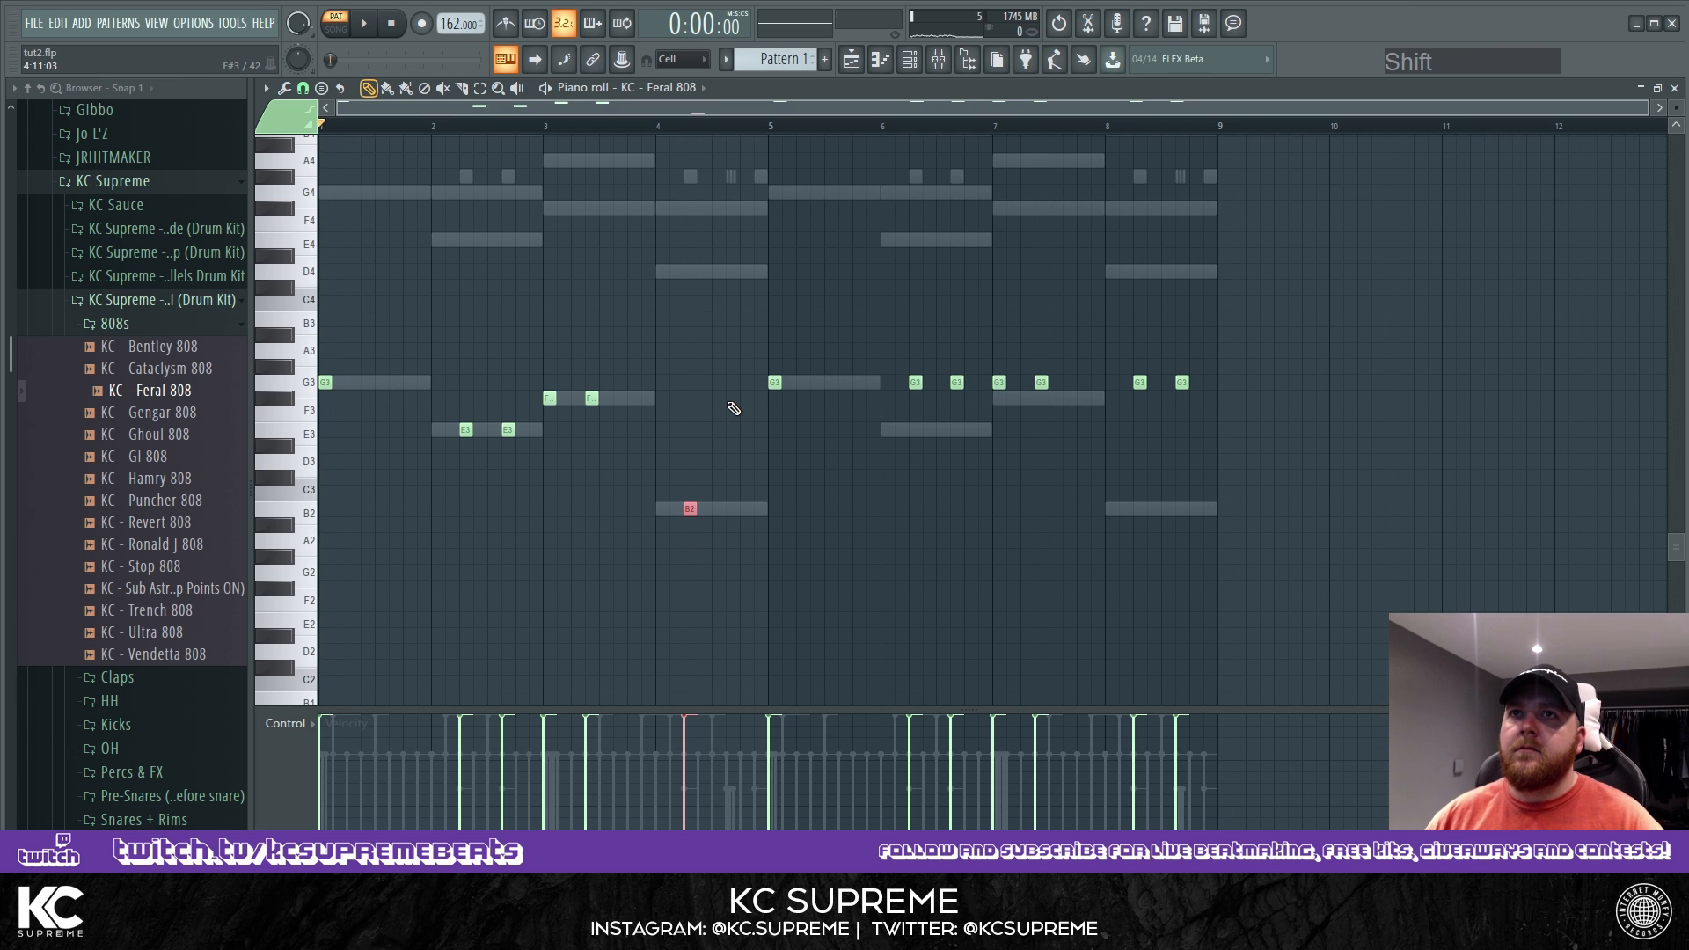
{"action": "left_click_drag", "start_coordinate": [972, 397], "coordinate": [975, 397]}
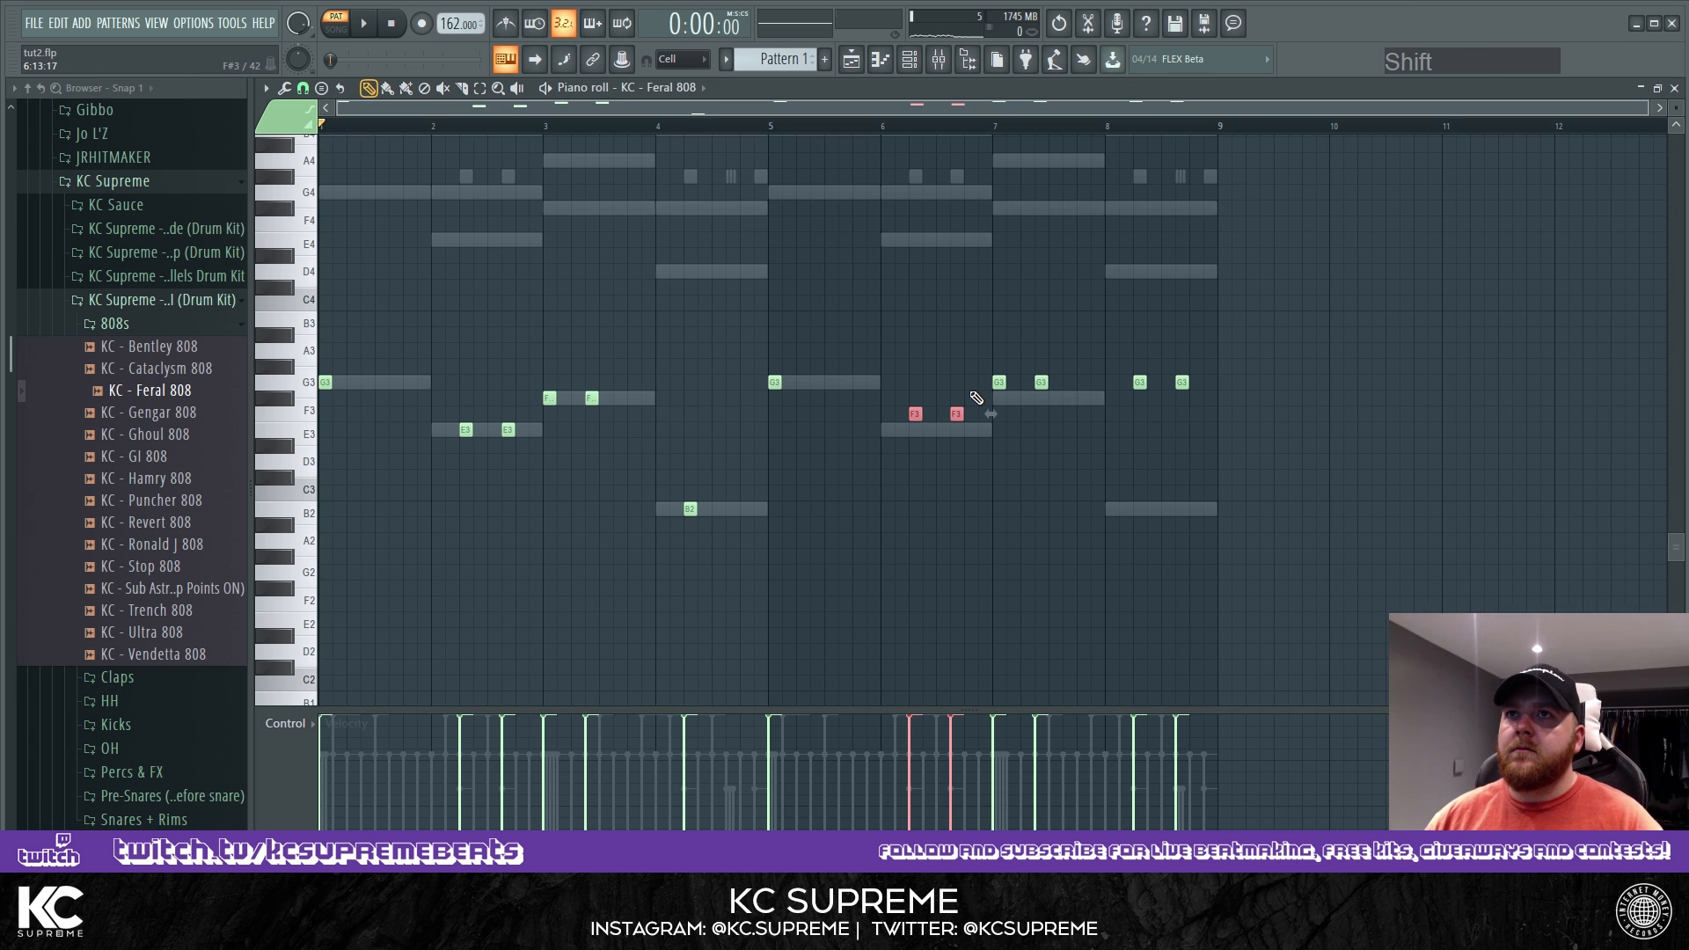
{"action": "left_click", "coordinate": [1007, 351], "text": "shift"}
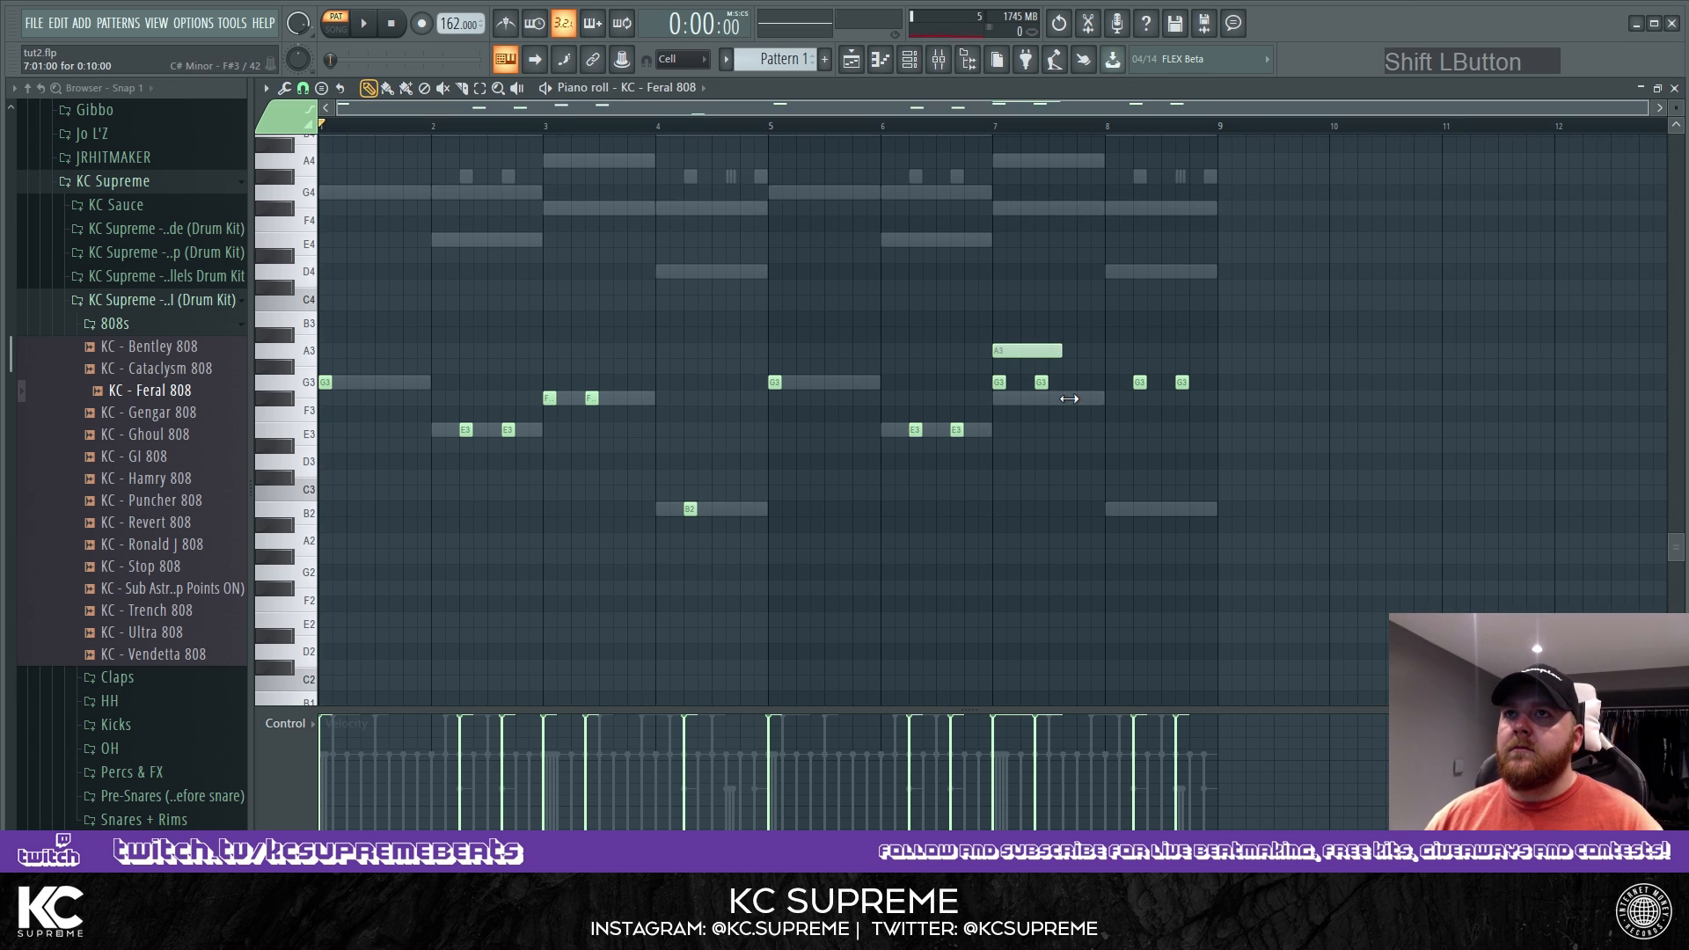
{"action": "left_click_drag", "start_coordinate": [994, 365], "coordinate": [1246, 446]}
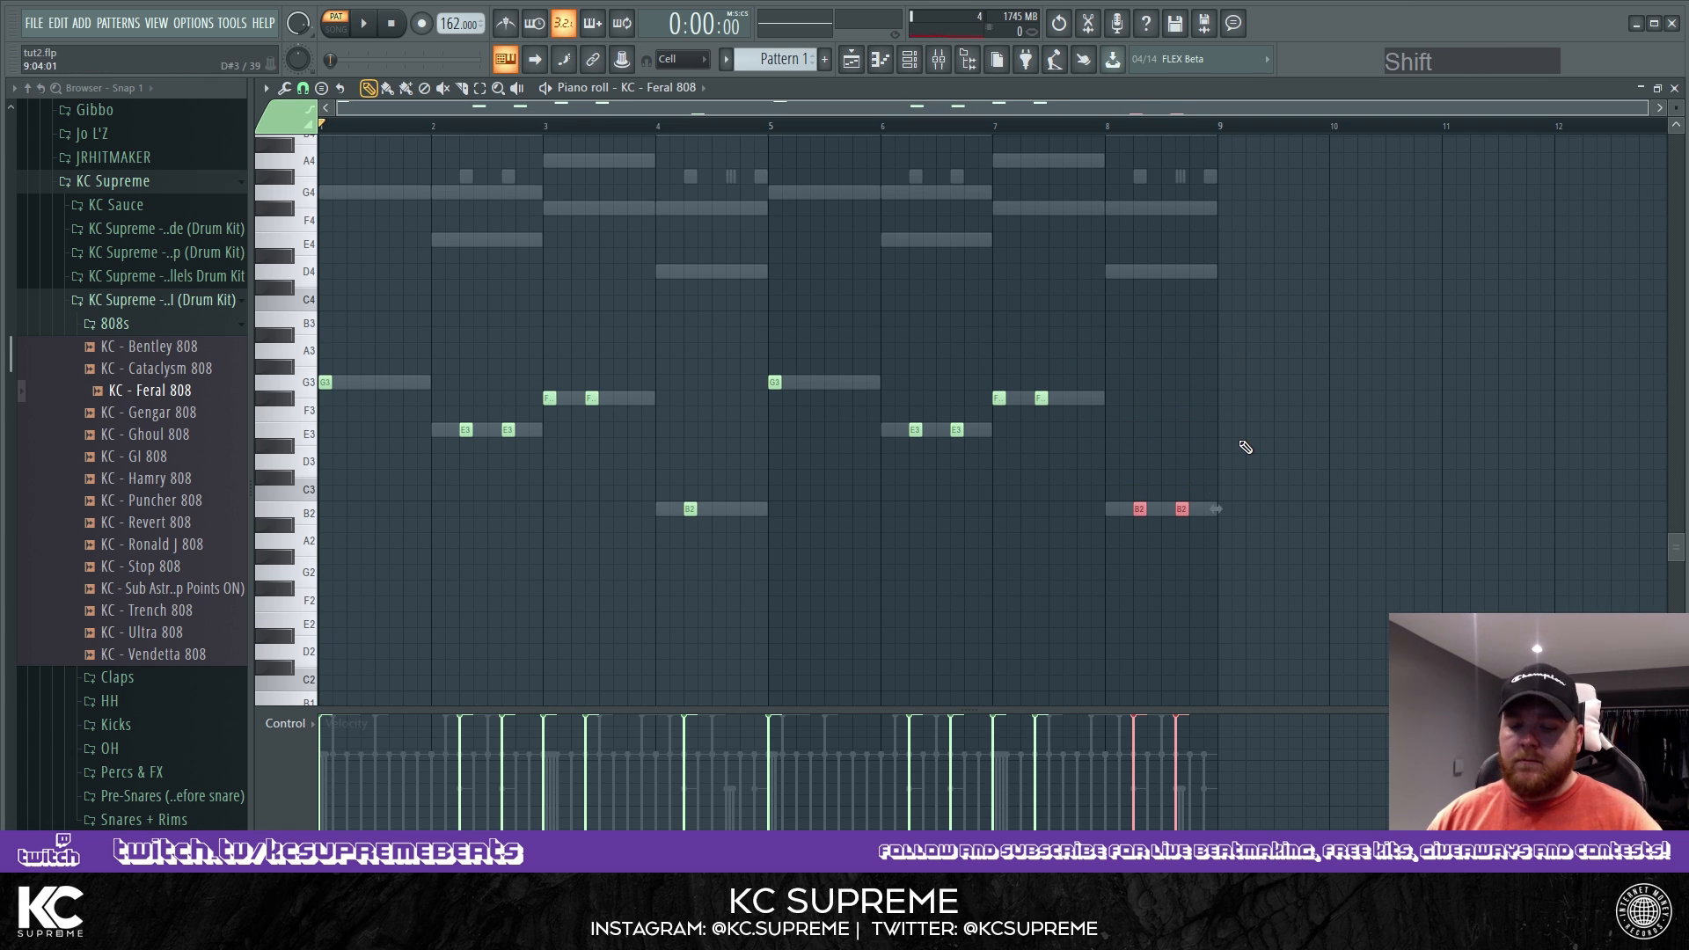
Transpose all Feral 808 notes up two octaves and lengthen each to reach the next note, ending at bar 9.
{"action": "key", "text": "ctrl+a"}
{"action": "key", "text": "ctrl+Up"}
{"action": "key", "text": "space"}
{"action": "key", "text": "ctrl+Up"}
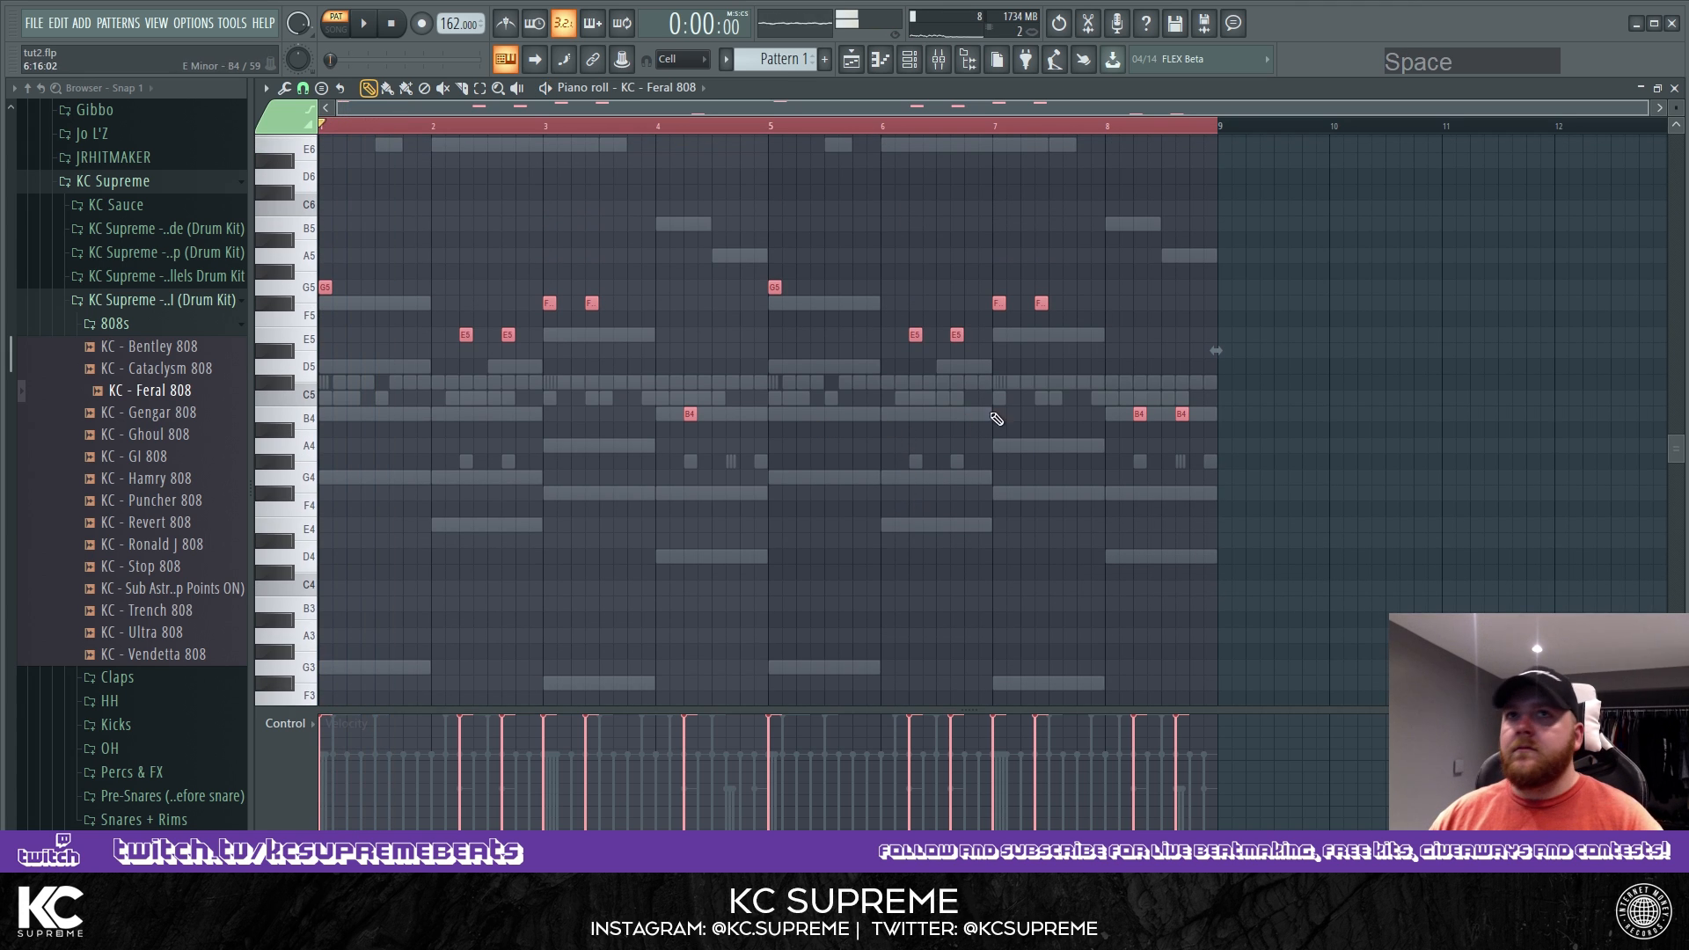
{"action": "right_click", "coordinate": [1214, 365]}
{"action": "key", "text": "space"}
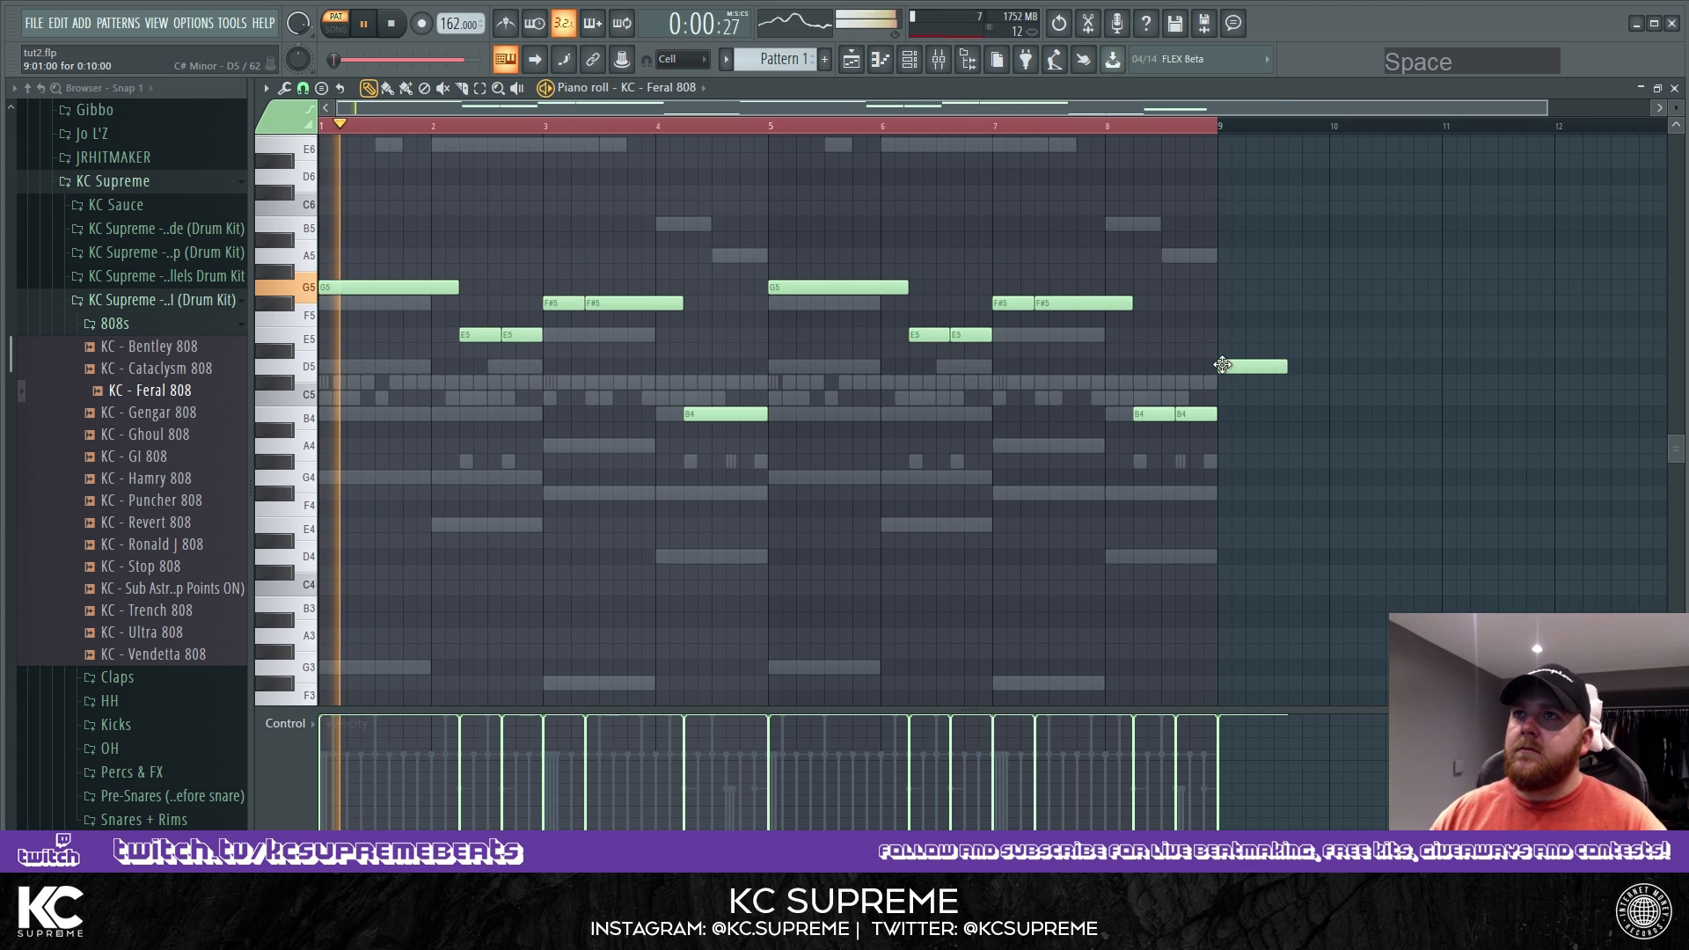
{"action": "key", "text": "space"}
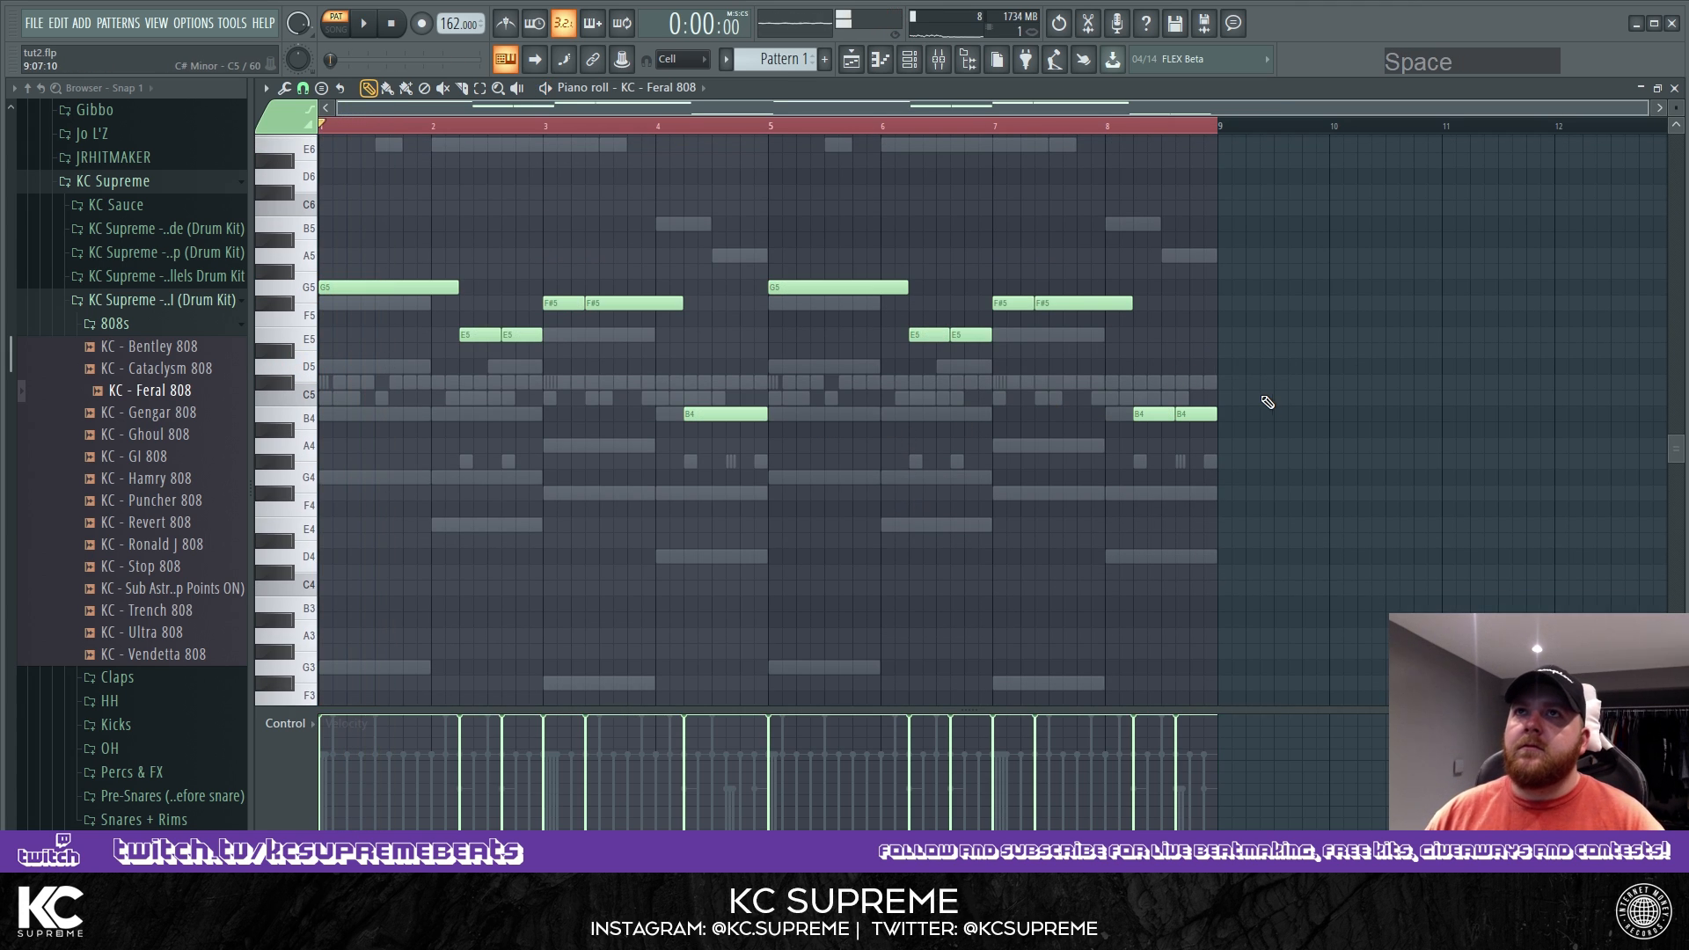
Route the Feral 808 channel to mixer track Insert 1.
{"action": "left_click", "coordinate": [915, 67]}
{"action": "left_click", "coordinate": [945, 446]}
{"action": "left_click", "coordinate": [445, 361]}
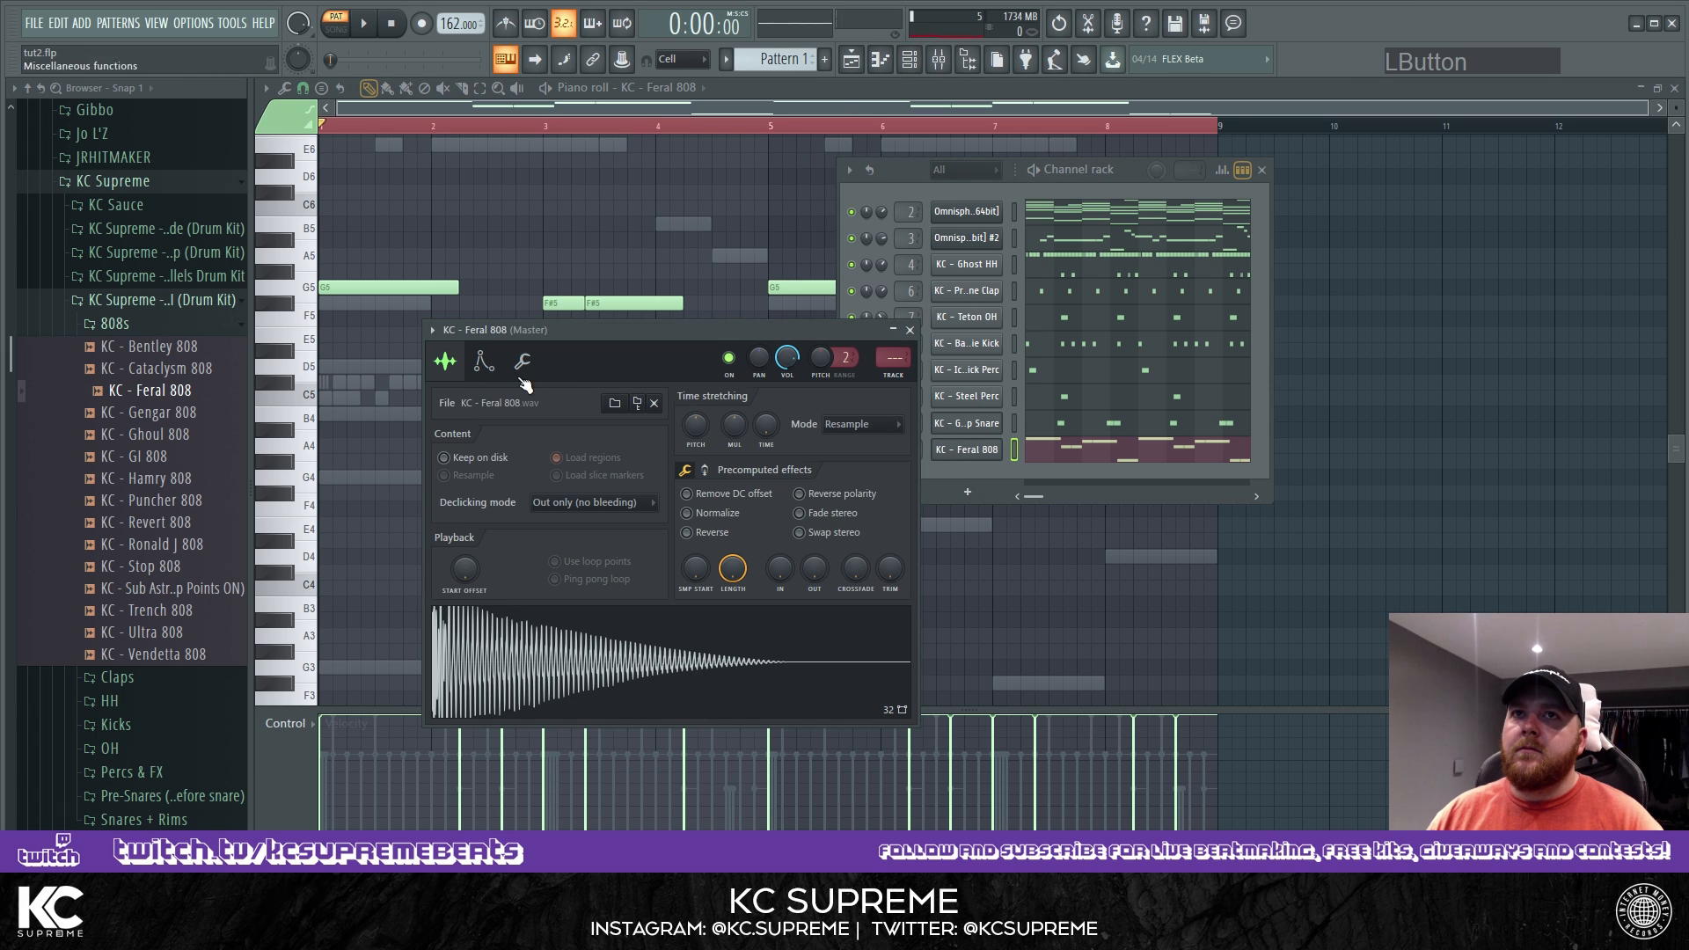
{"action": "left_click", "coordinate": [890, 380]}
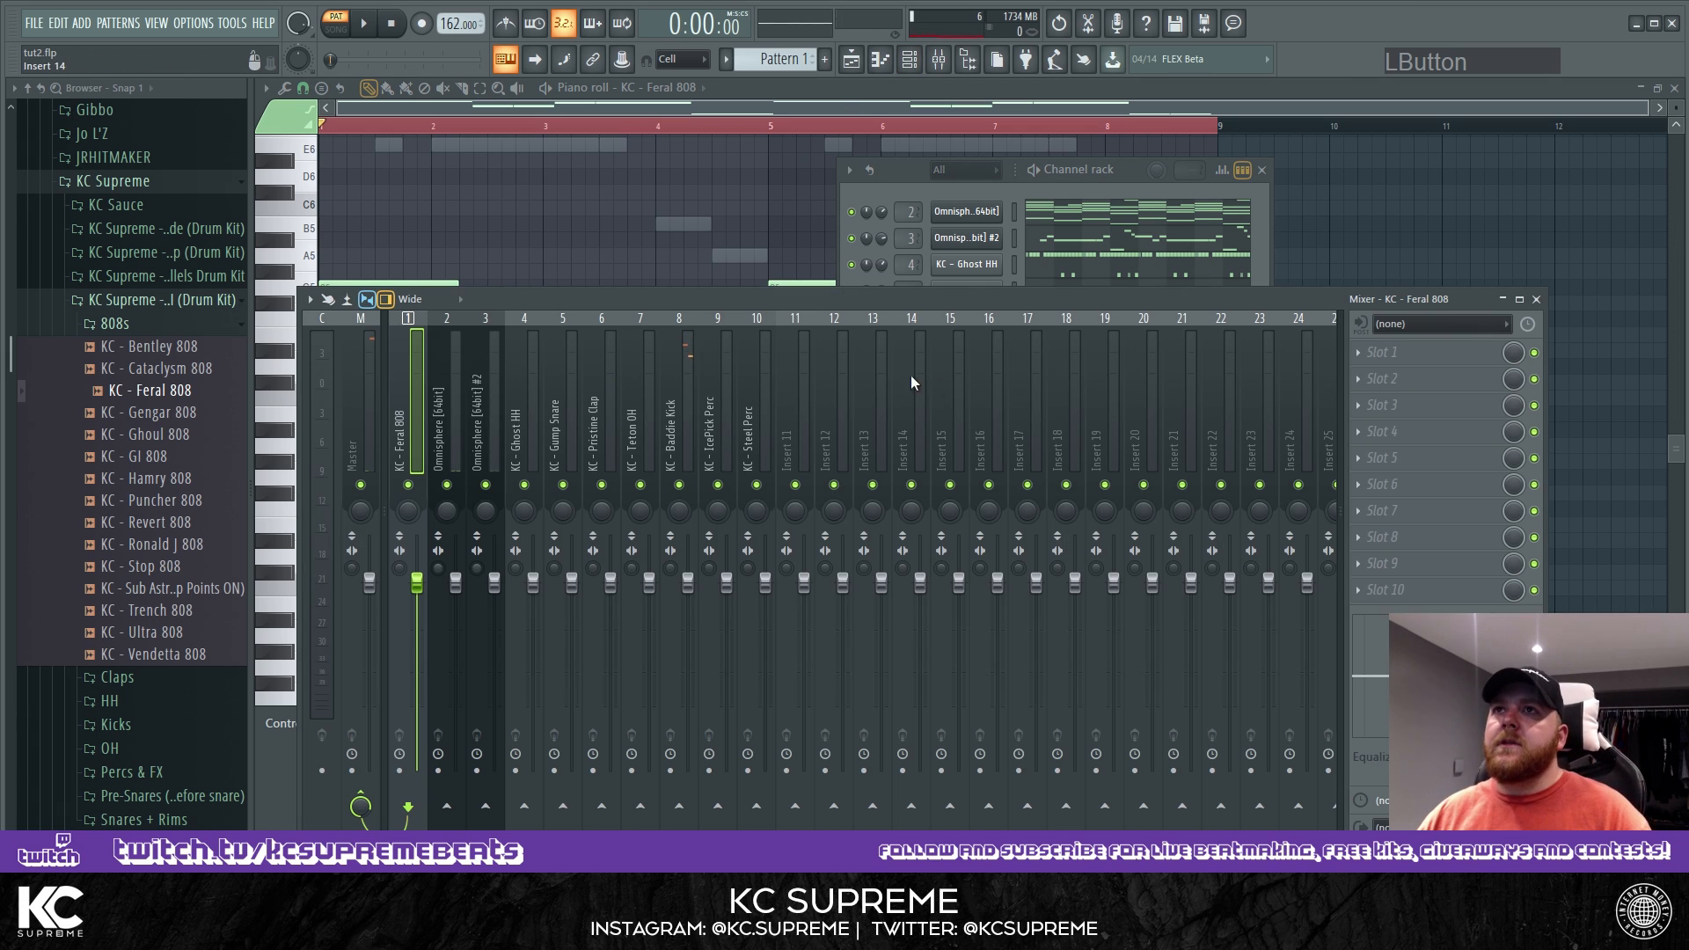
Insert Newtone in the first effect slot of the Feral 808 mixer track, reposition its window and bring the channel rack forward.
{"action": "left_click", "coordinate": [1400, 355]}
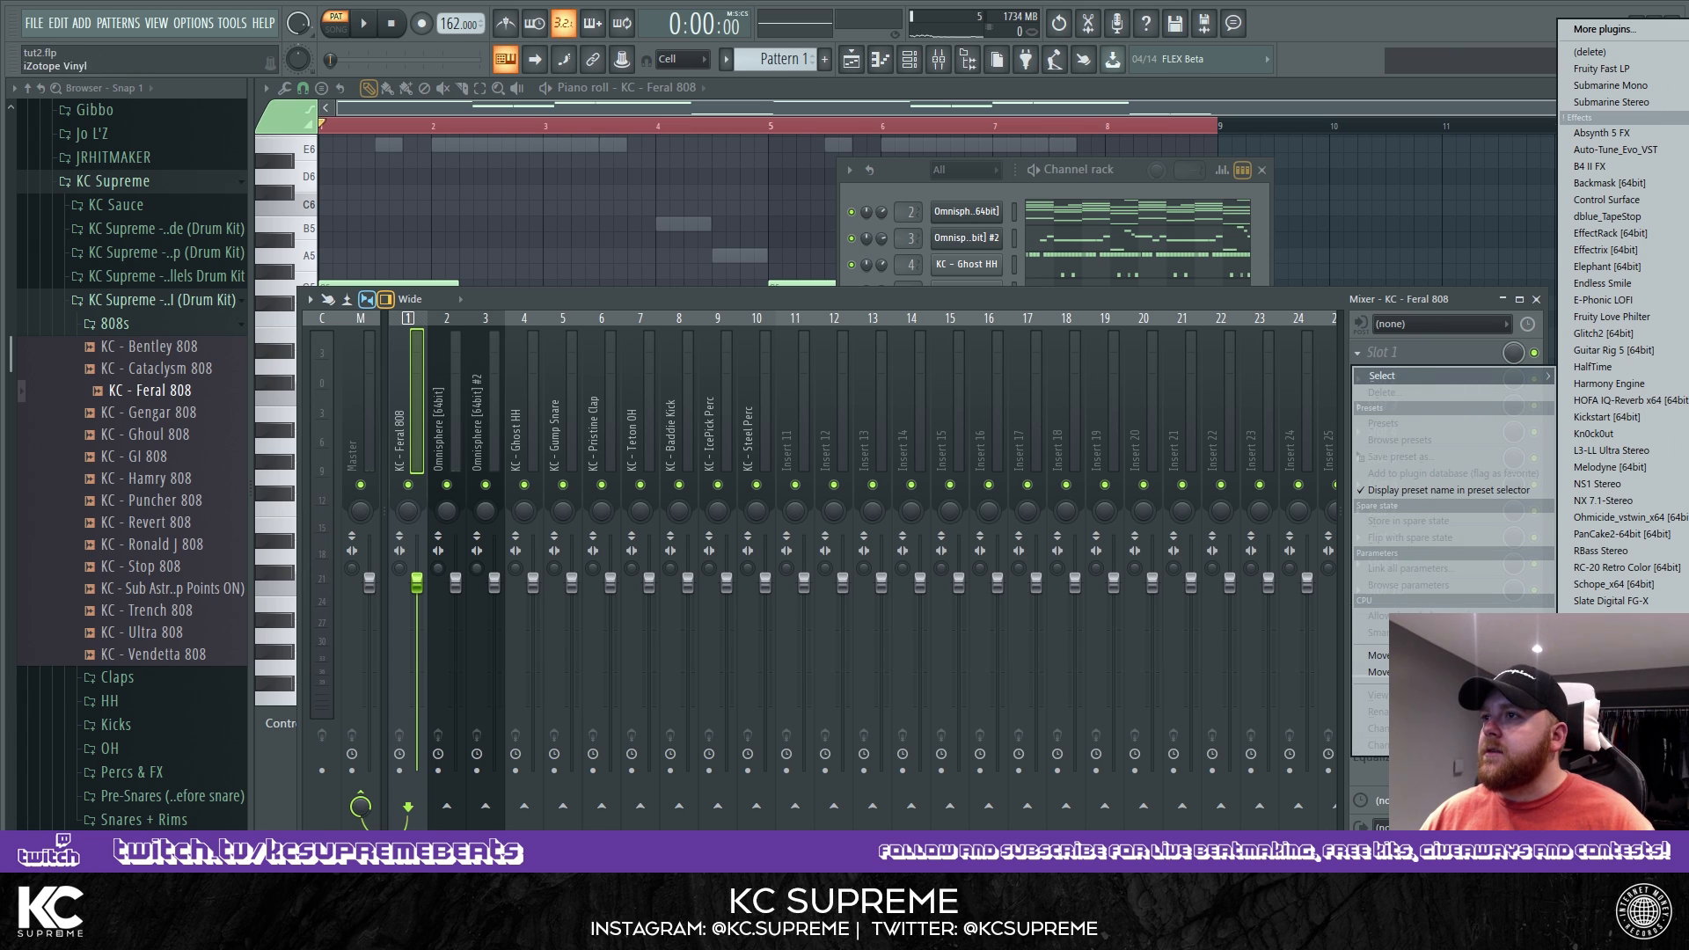
{"action": "left_click", "coordinate": [1608, 730]}
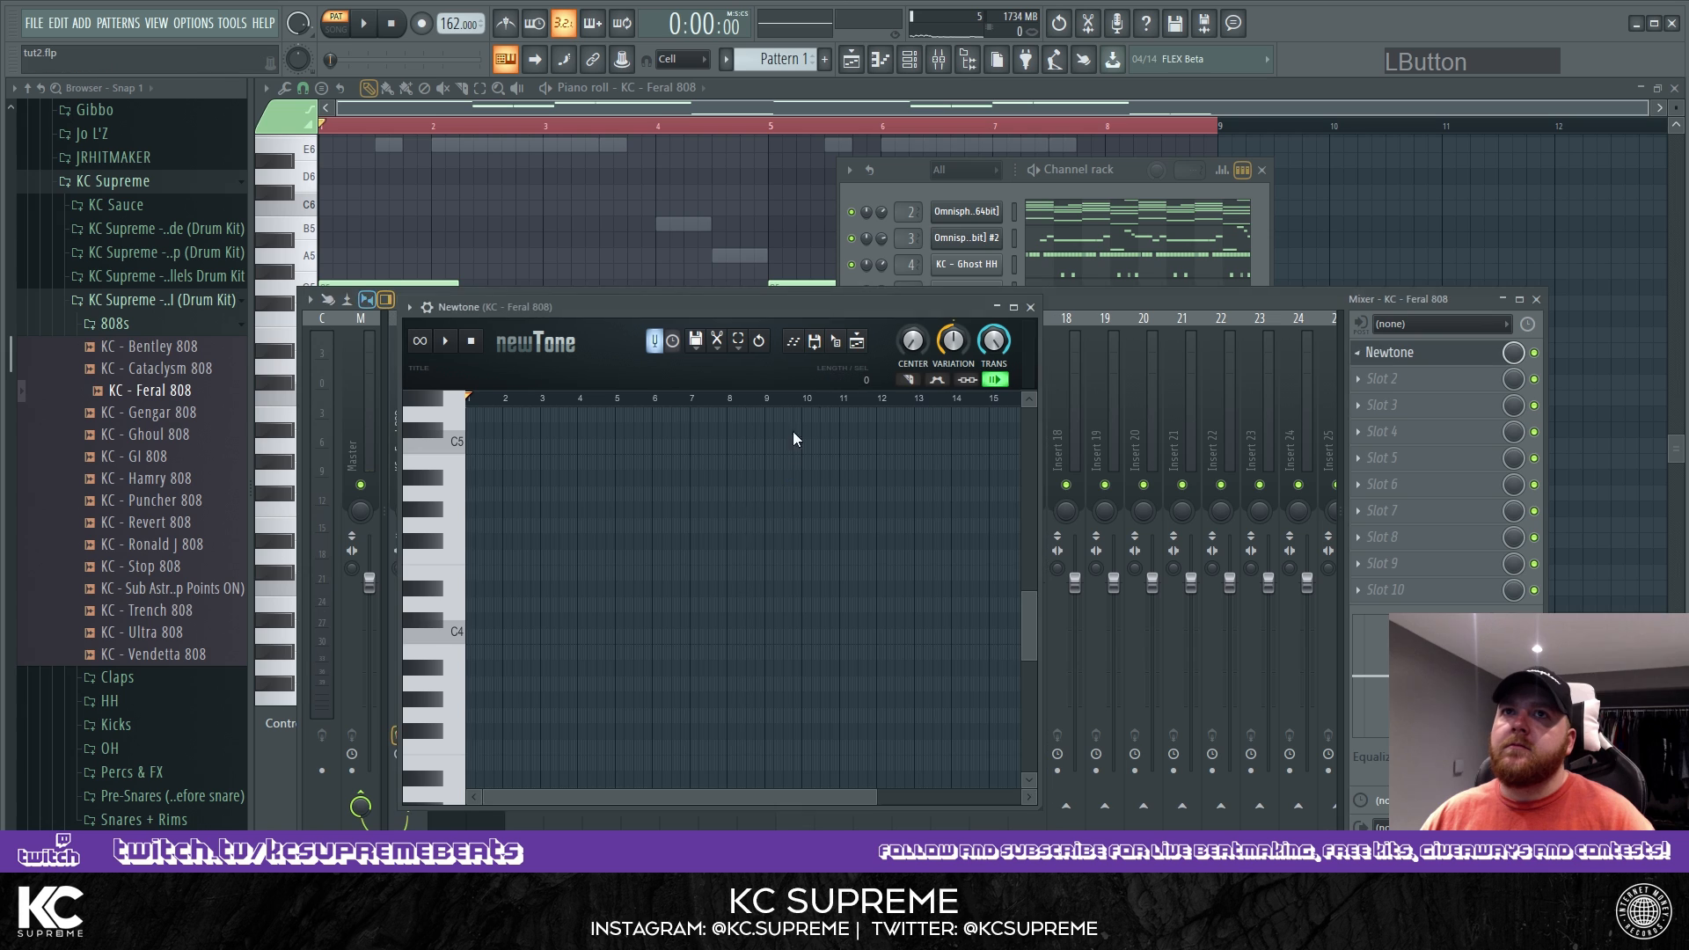
{"action": "left_click_drag", "start_coordinate": [871, 315], "coordinate": [1229, 263]}
{"action": "left_click", "coordinate": [1145, 171]}
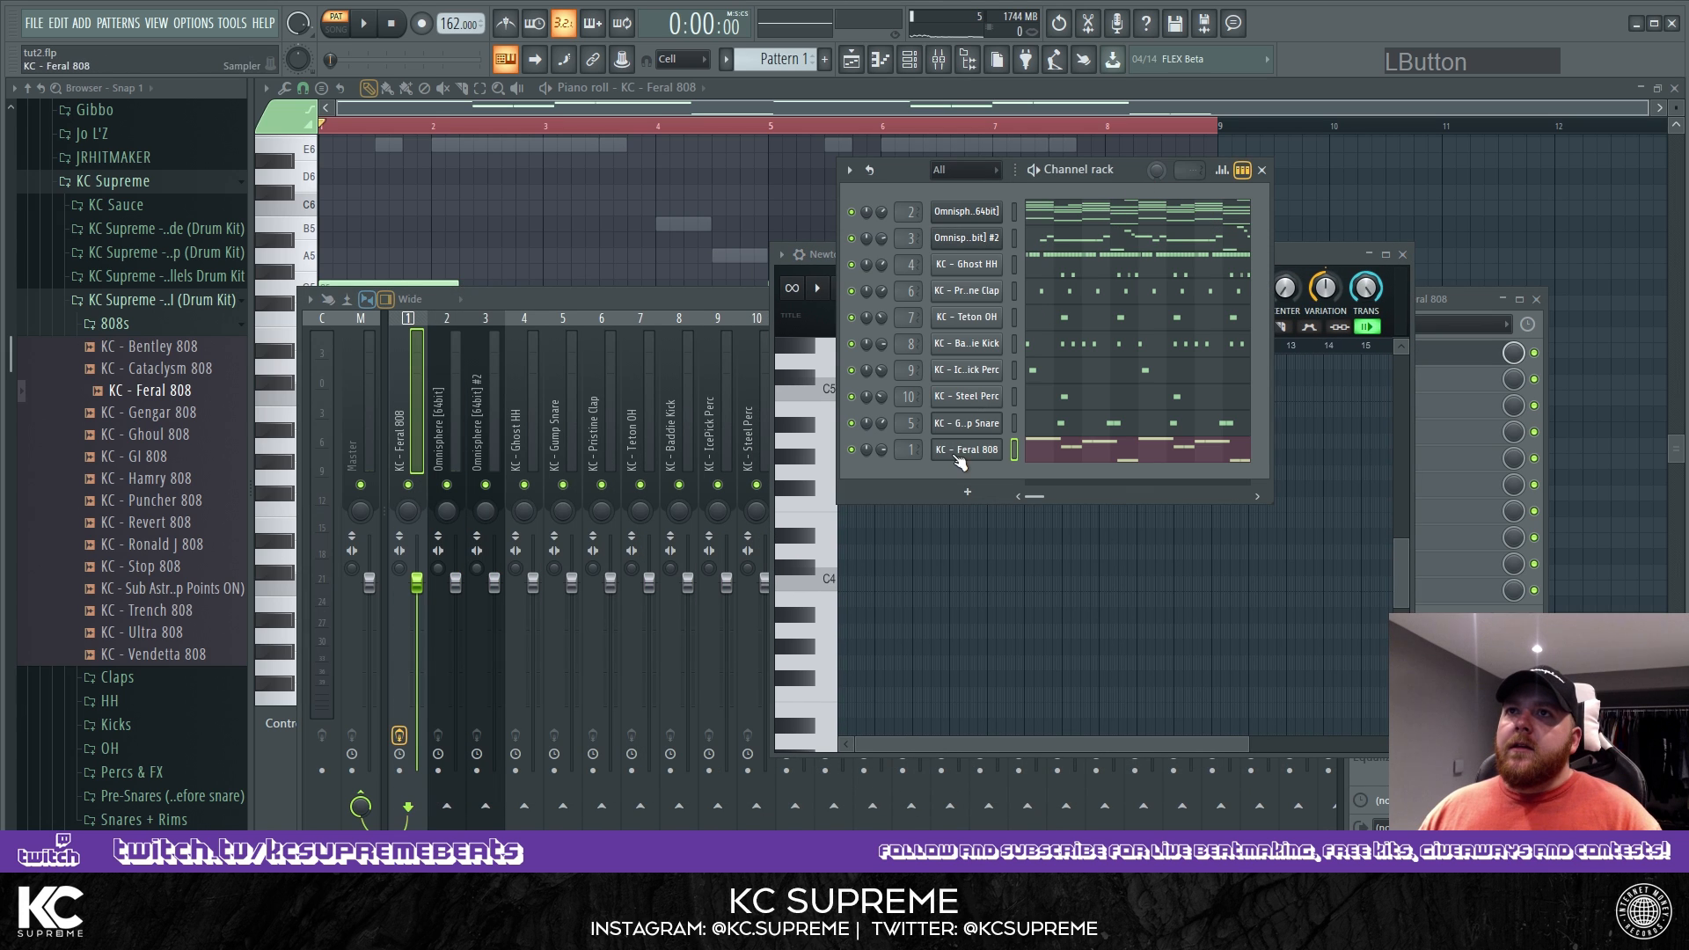
Load the Feral 808 channel's sample into Newtone and raise Center to maximum to correct its pitch.
{"action": "left_click", "coordinate": [982, 462]}
{"action": "left_click_drag", "start_coordinate": [640, 658], "coordinate": [1014, 650]}
{"action": "left_click", "coordinate": [1309, 276]}
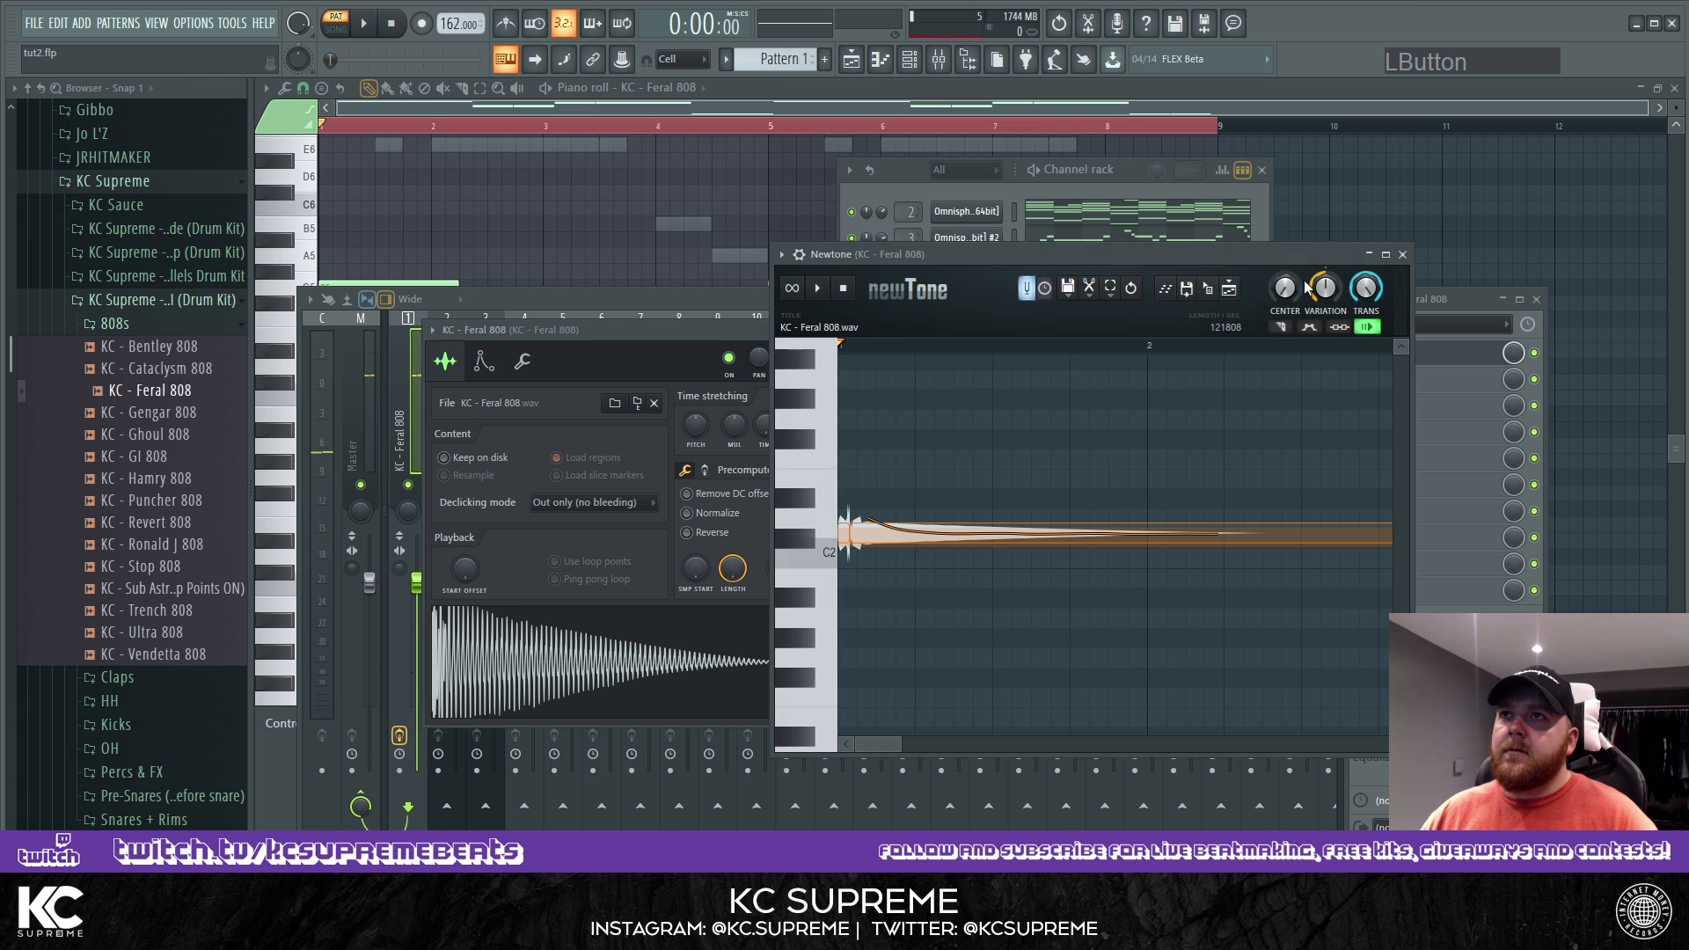
{"action": "left_click_drag", "start_coordinate": [1284, 304], "coordinate": [1284, 229]}
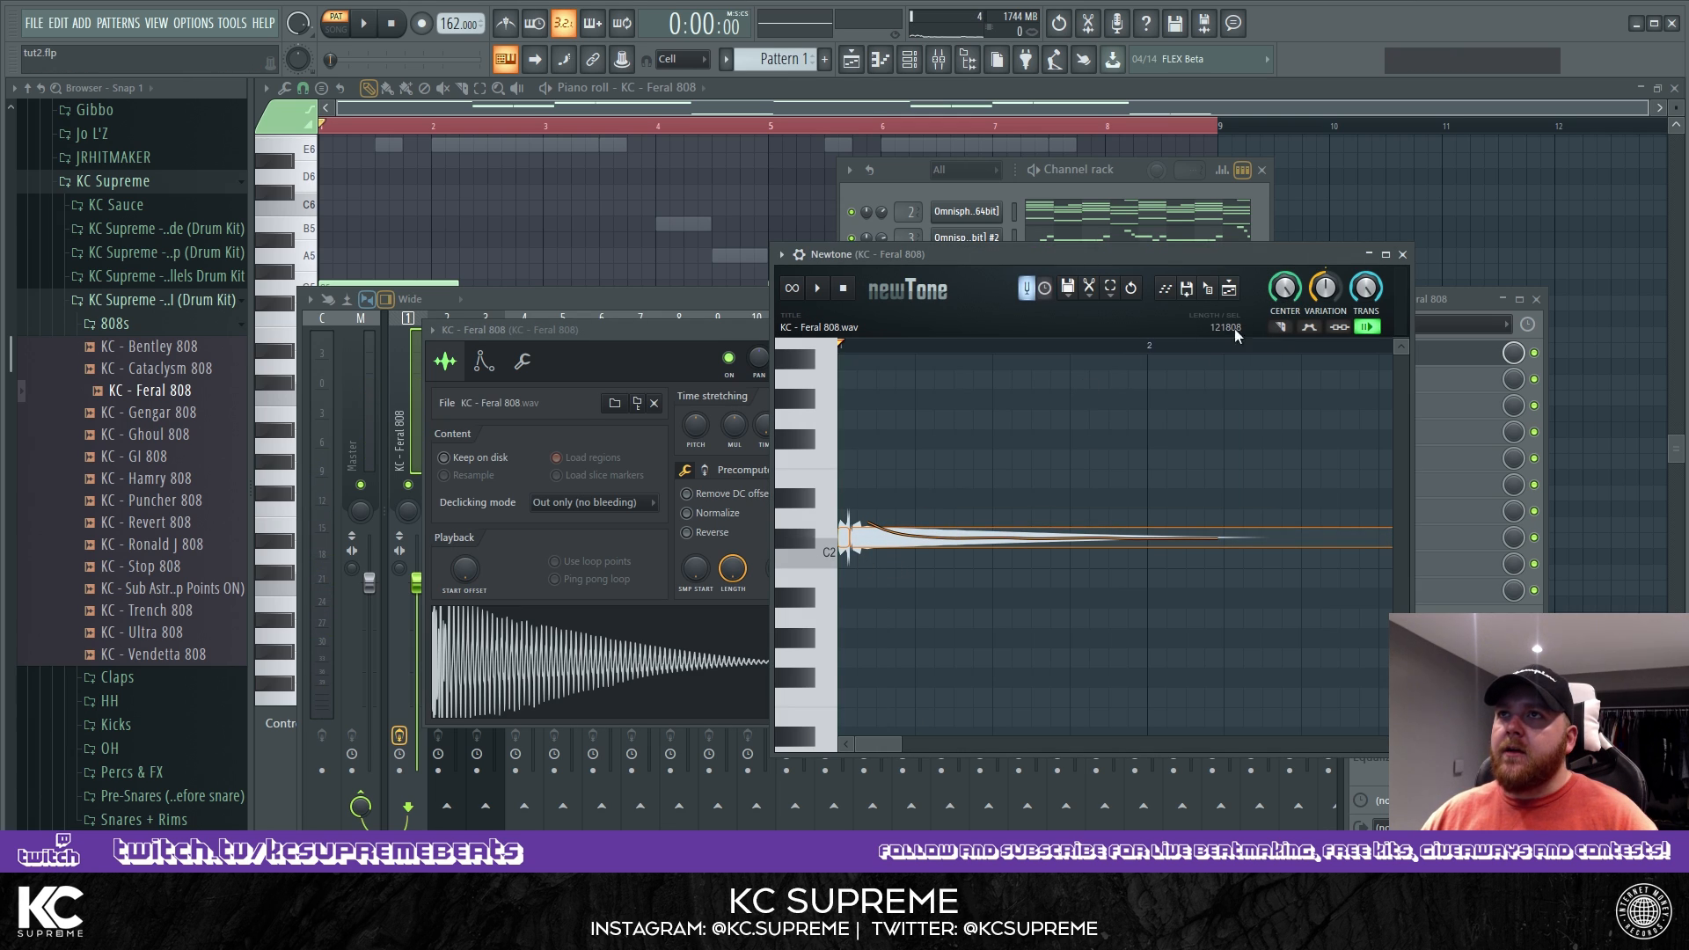
Replace the Feral 808 channel's sample with the pitch-corrected version from Newtone, check its root note and close the channel settings.
{"action": "left_click_drag", "start_coordinate": [1210, 295], "coordinate": [707, 662]}
{"action": "left_click", "coordinate": [495, 366]}
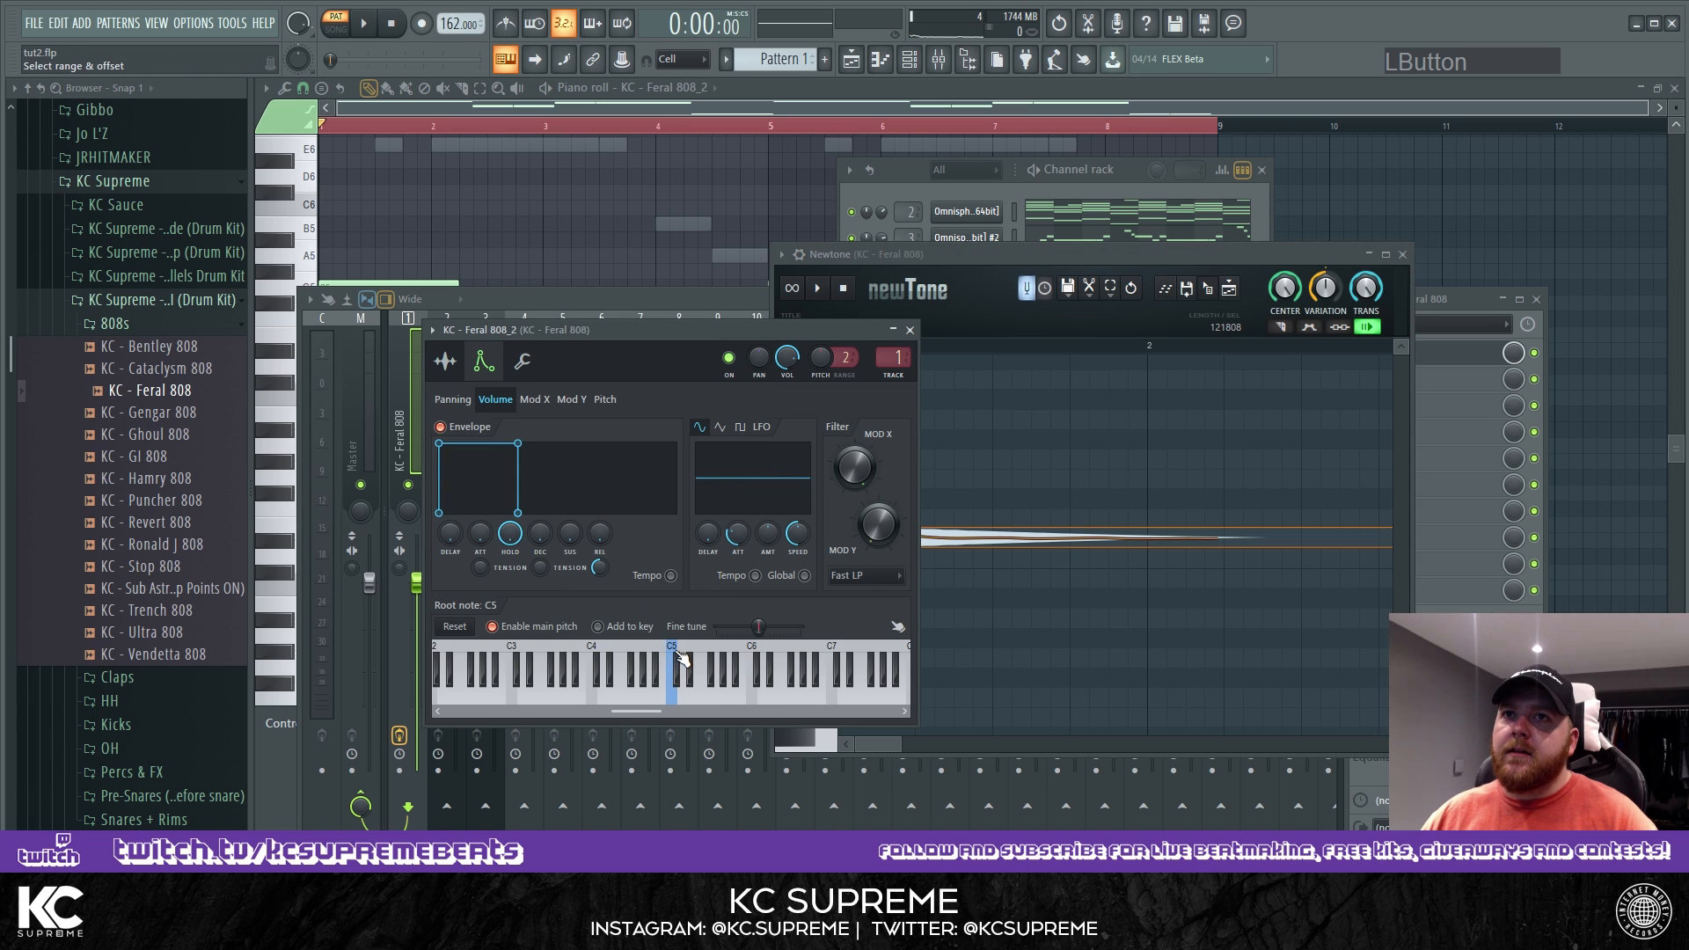
{"action": "left_click", "coordinate": [909, 330]}
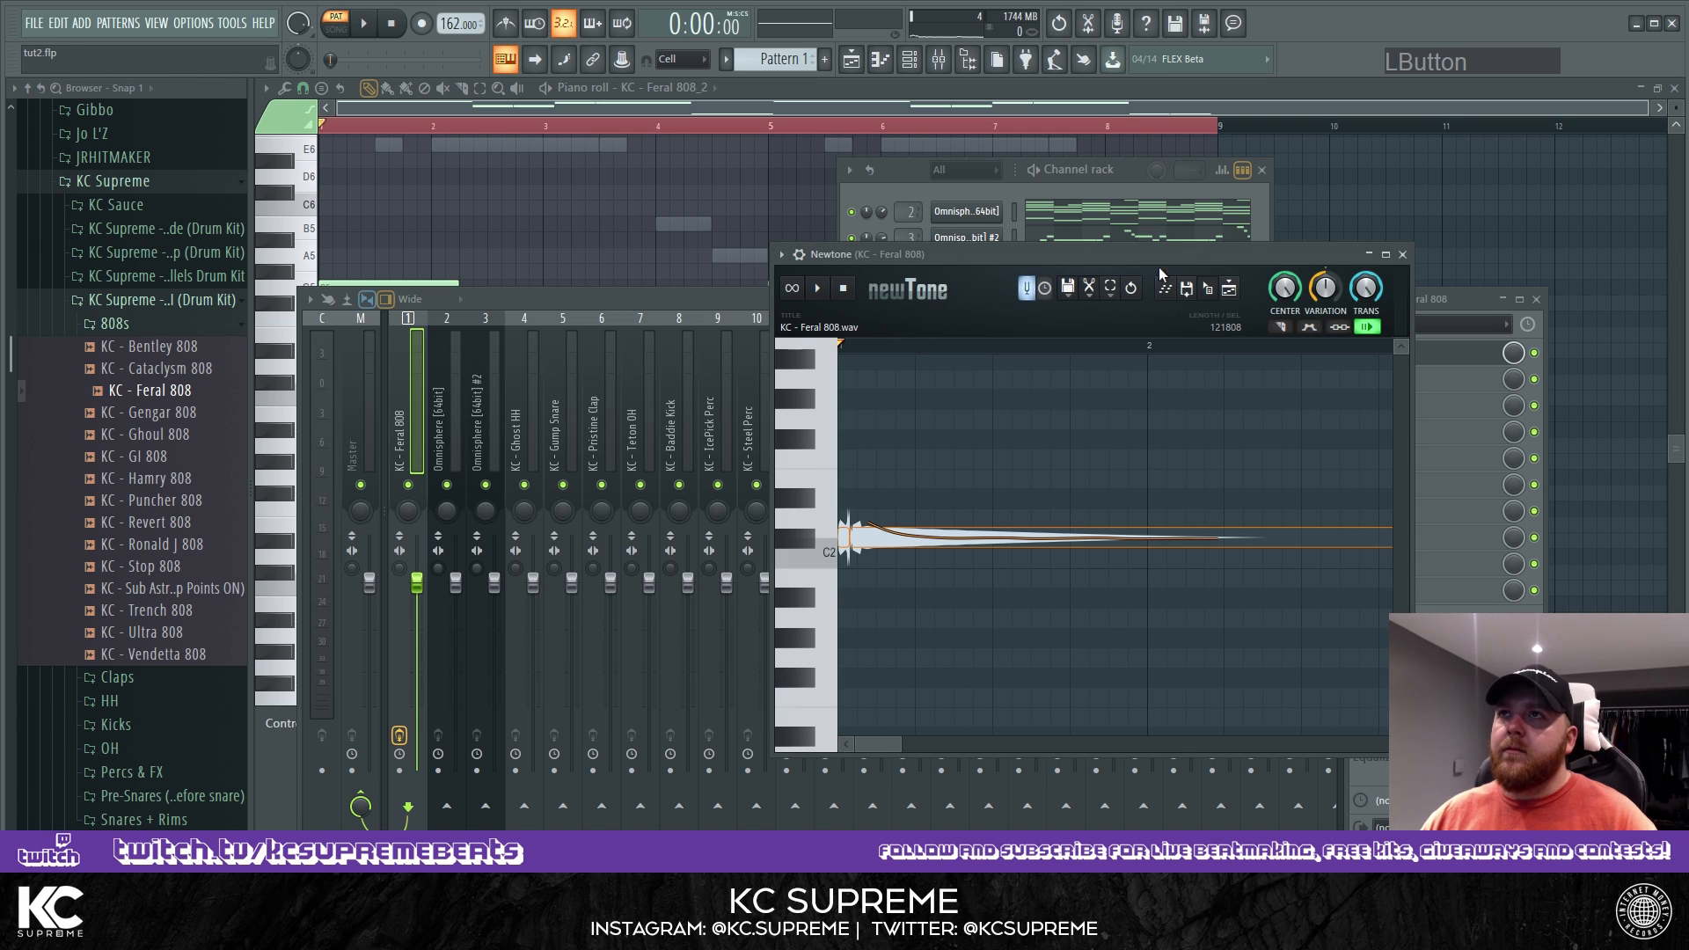
Close Newtone, remove it from the Feral 808 mixer track and play the pattern with the 808 notes in view.
{"action": "left_click", "coordinate": [1402, 256]}
{"action": "left_click", "coordinate": [1359, 353]}
{"action": "left_click", "coordinate": [1379, 392]}
{"action": "key", "text": "space"}
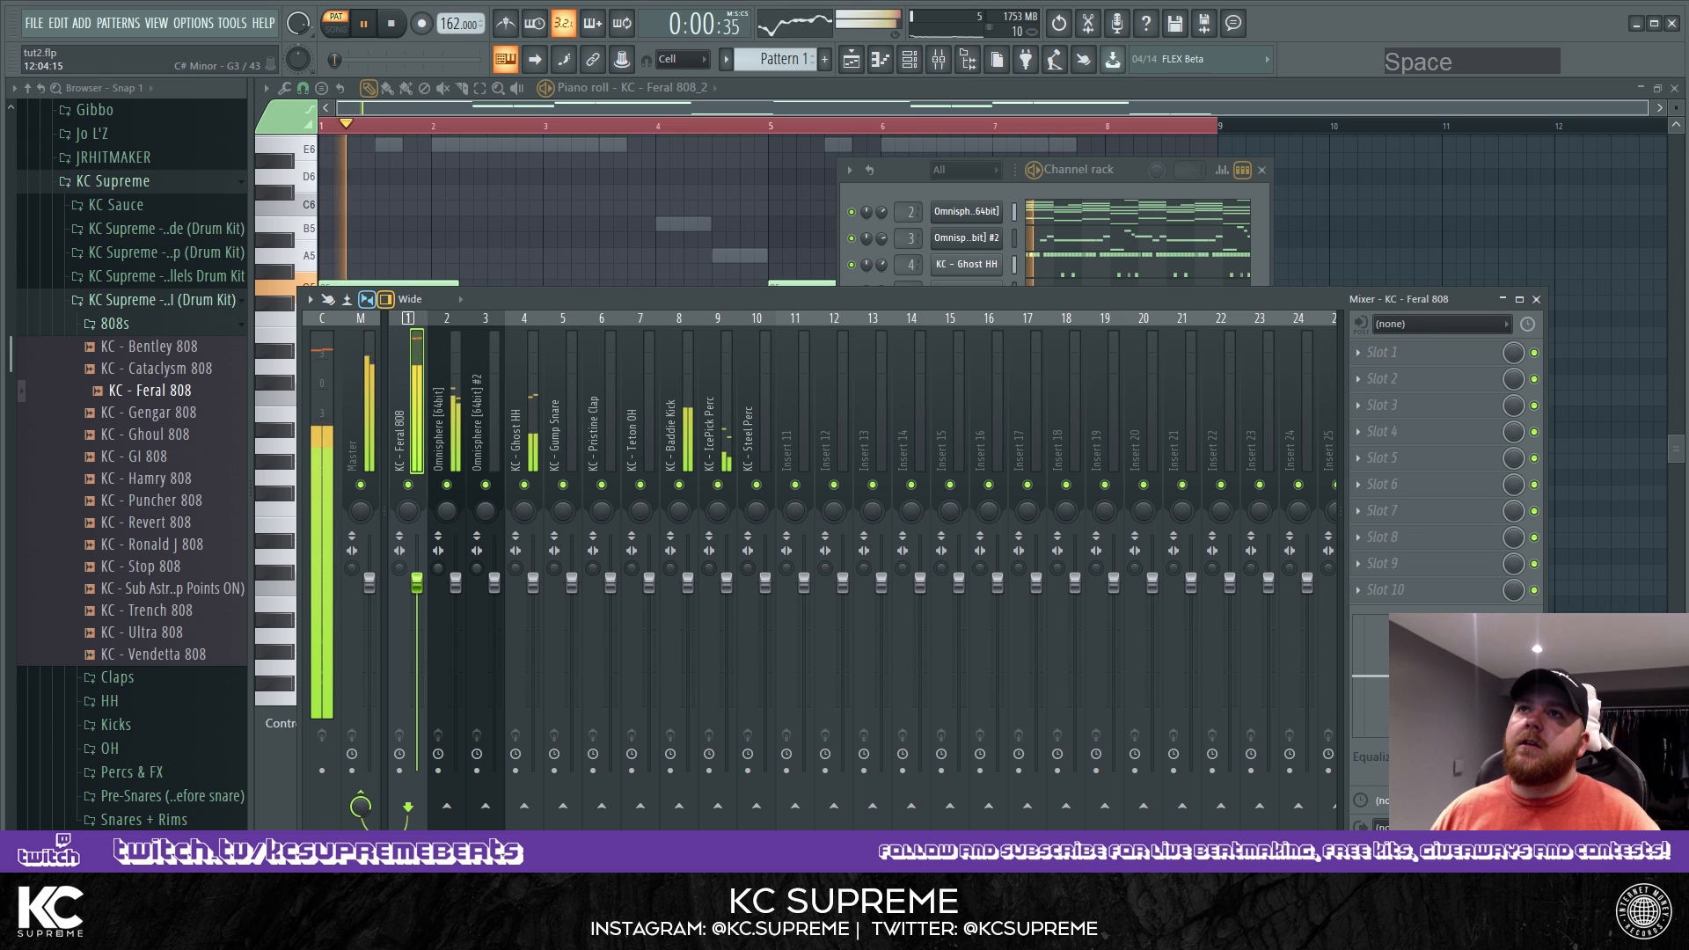
{"action": "left_click", "coordinate": [1069, 88]}
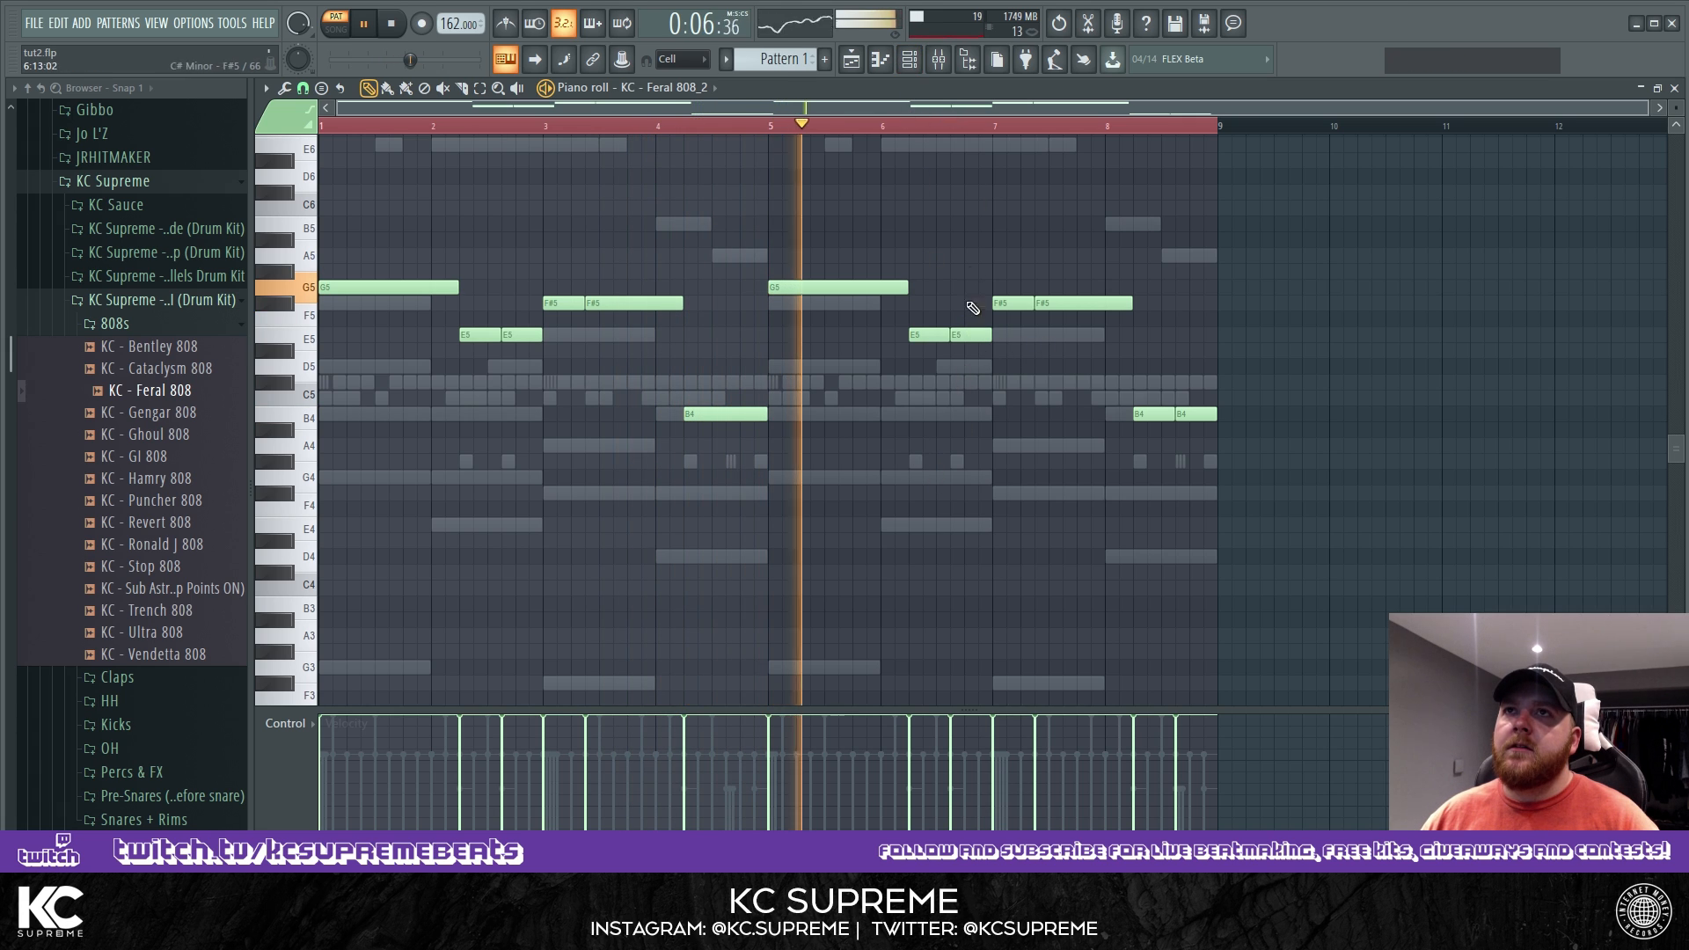
Move the Feral 808 mixer track to position 5, directly after Gump Snare, and stop playback after listening.
{"action": "left_click", "coordinate": [910, 59]}
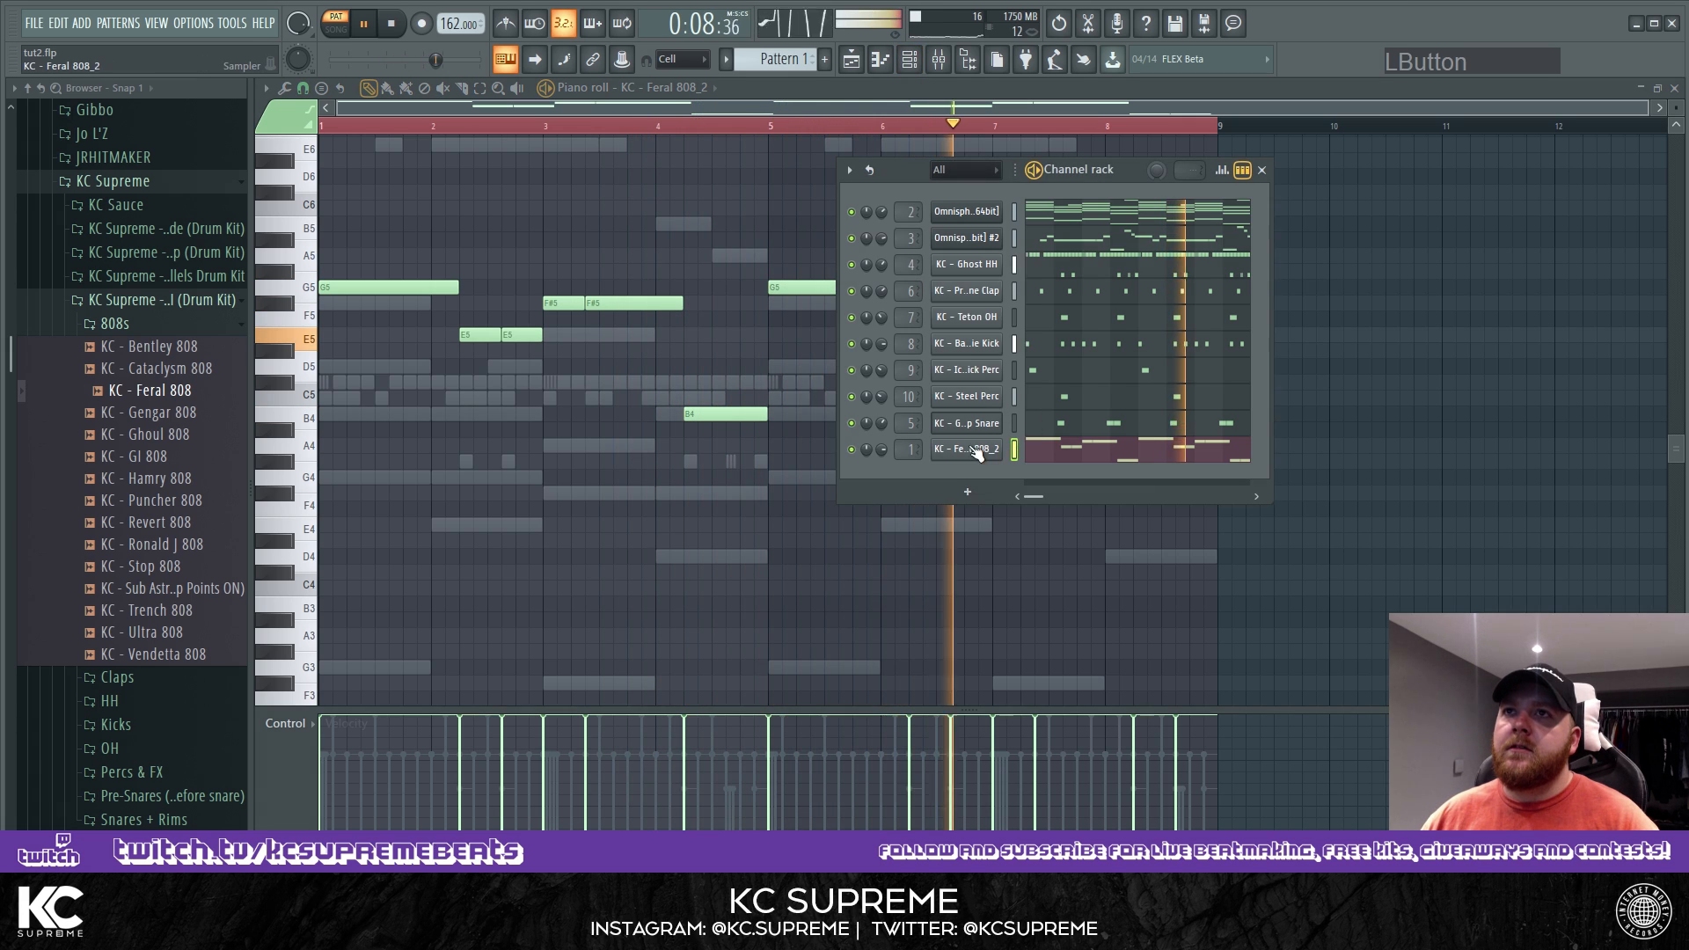
{"action": "right_click", "coordinate": [1009, 442]}
{"action": "left_click", "coordinate": [1048, 568]}
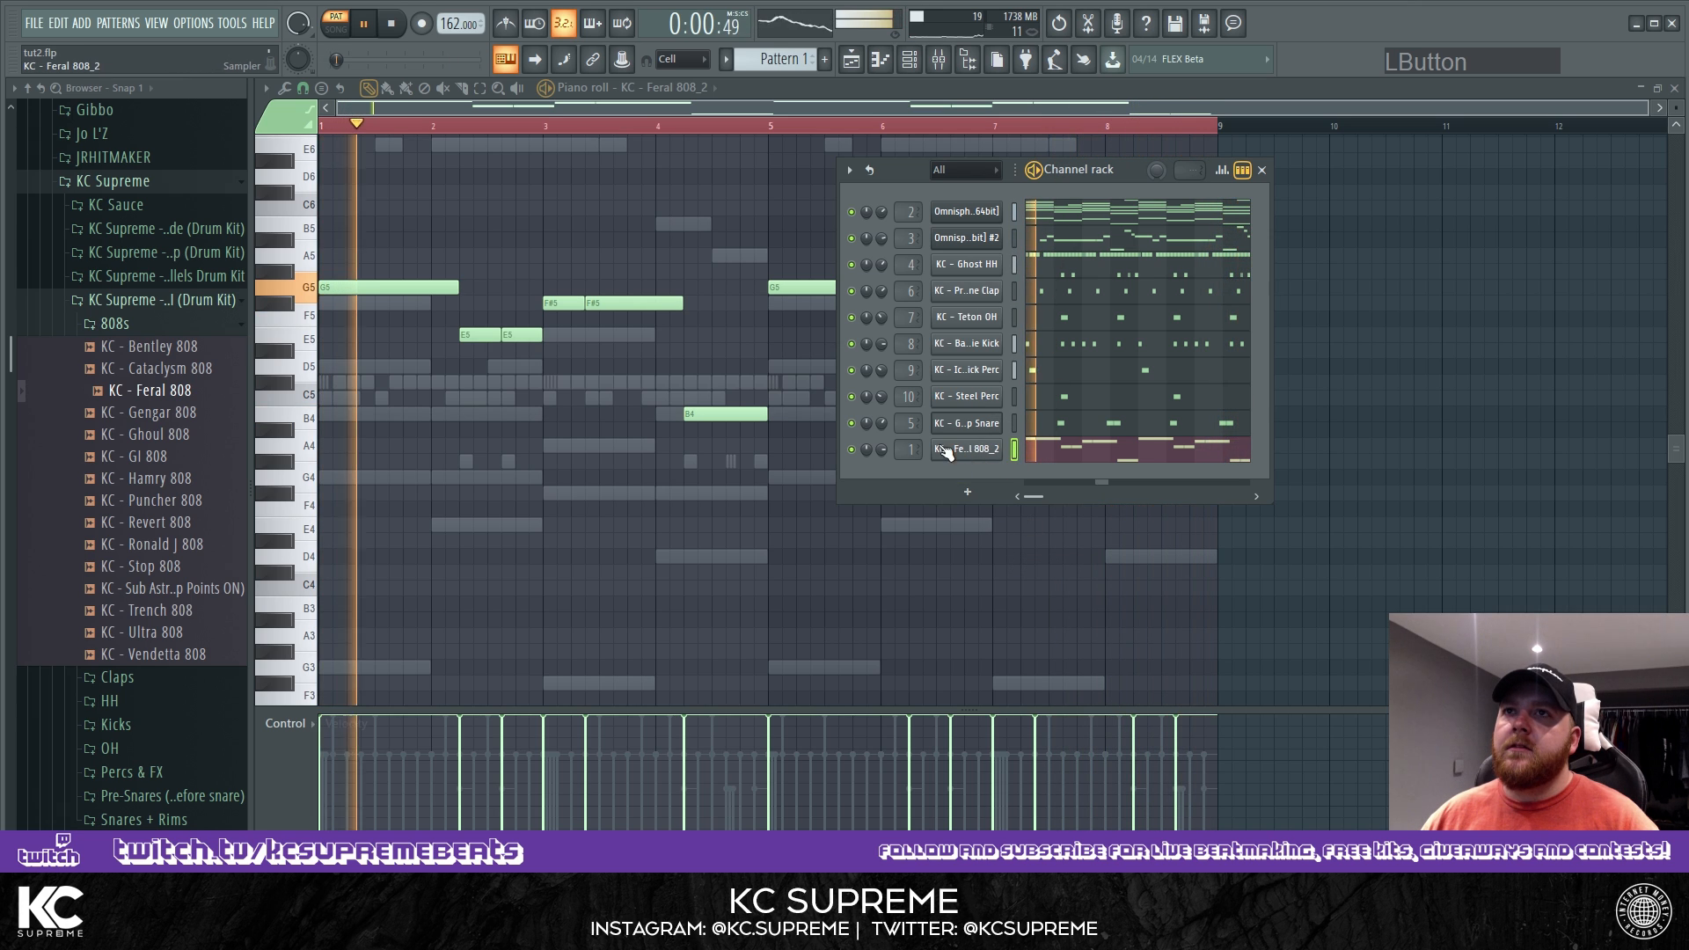
{"action": "double_click", "coordinate": [911, 450]}
{"action": "key", "text": "alt+Right"}
{"action": "key", "text": "alt+Right"}
{"action": "key", "text": "alt+Right"}
{"action": "key", "text": "alt+Right"}
{"action": "key", "text": "alt+Right"}
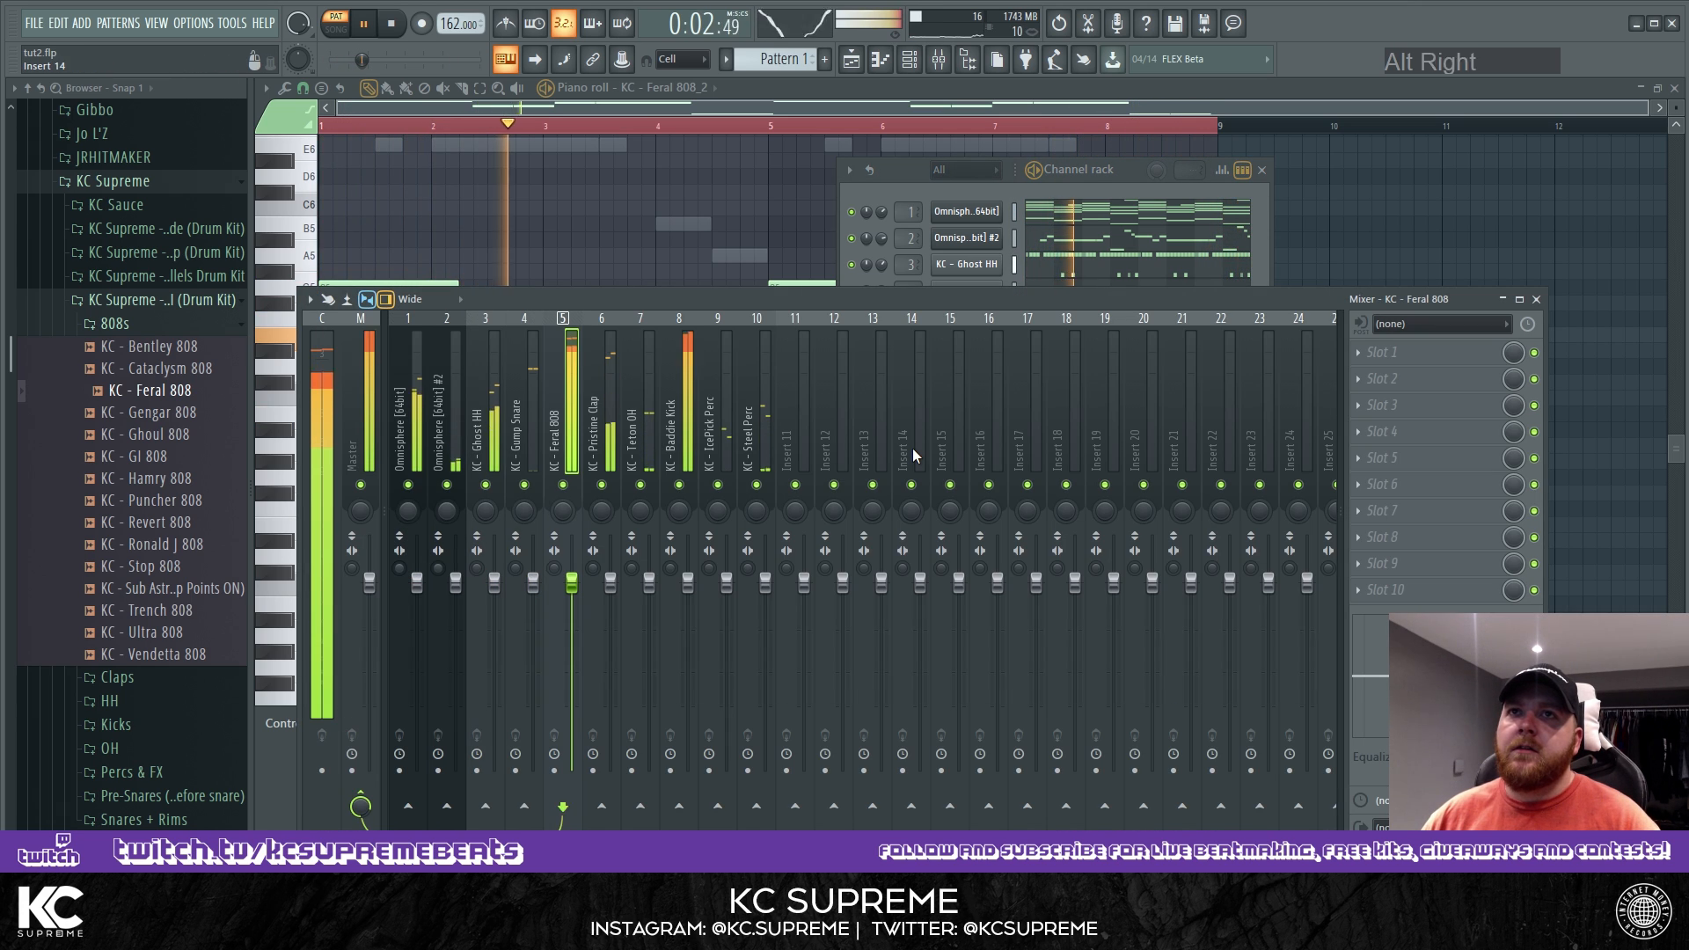
{"action": "left_click", "coordinate": [1120, 169]}
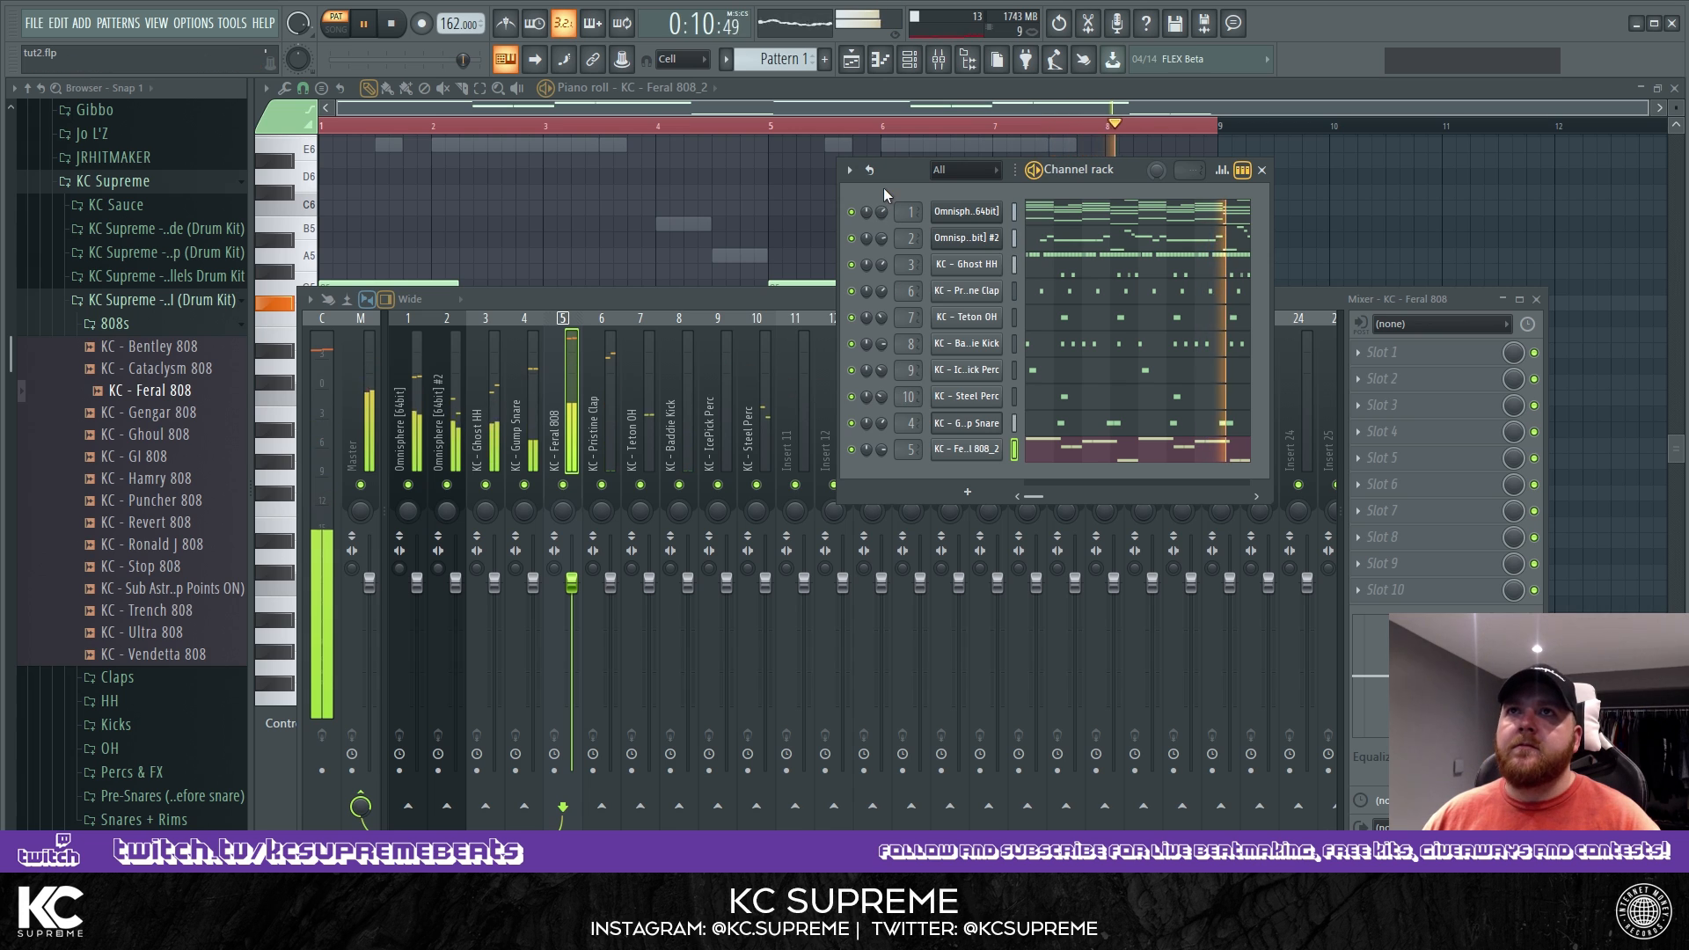
{"action": "key", "text": "space"}
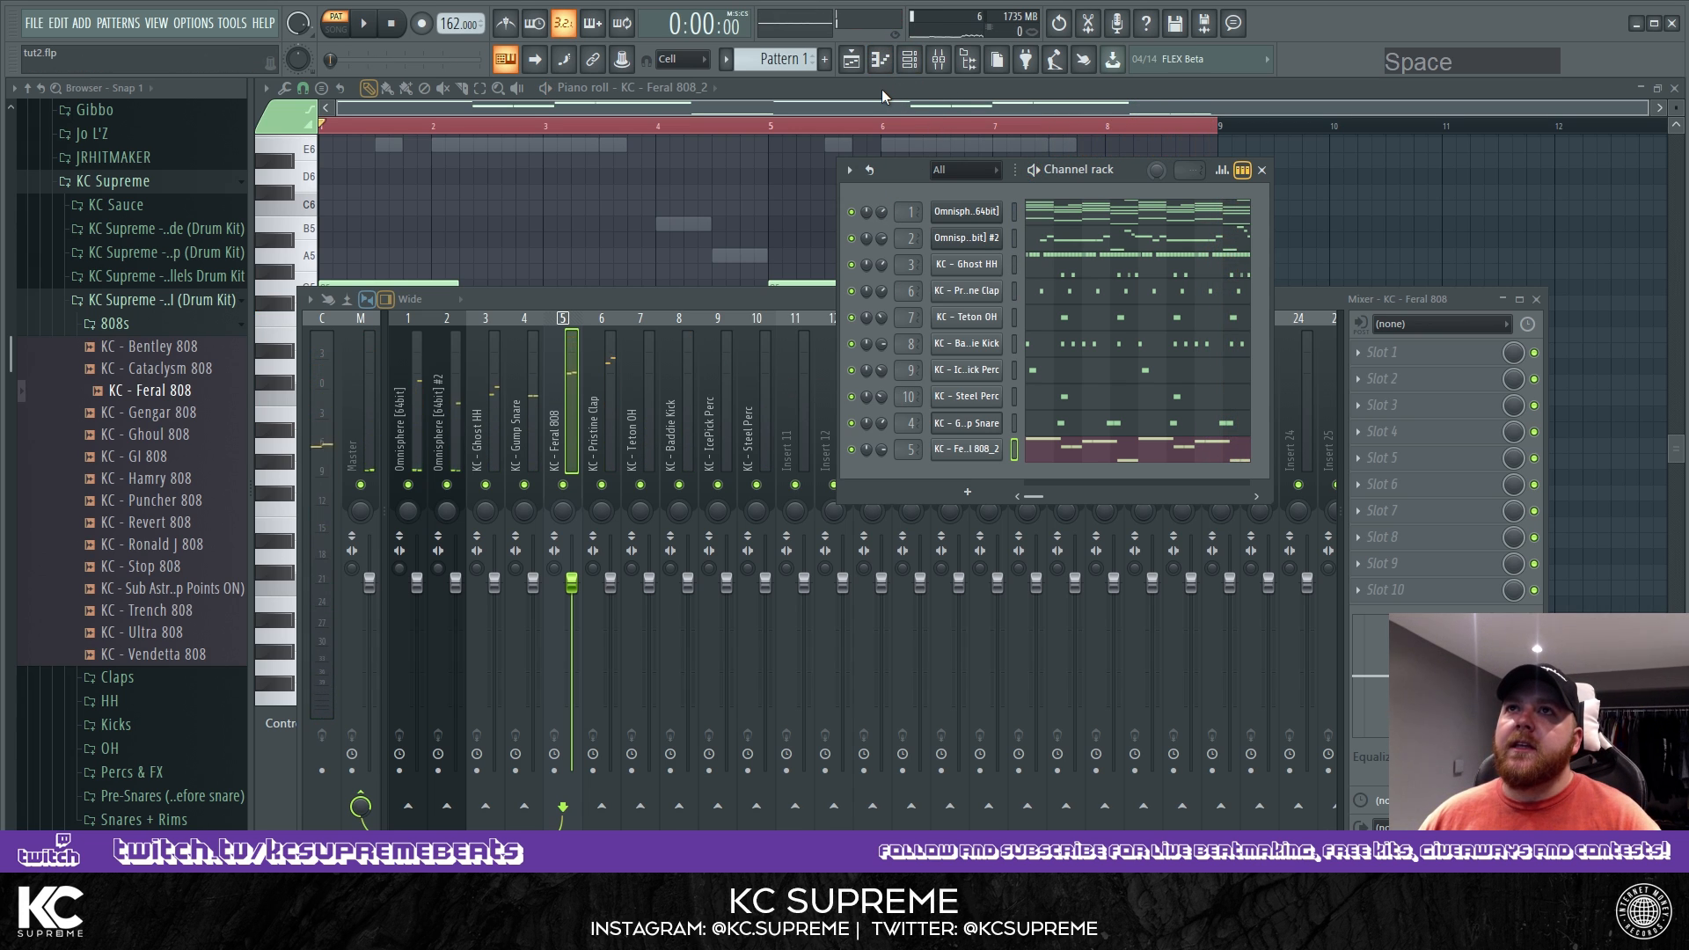
Insert Fruity Limiter in slot 10 of the Master track and audition the pattern through it.
{"action": "left_click_drag", "start_coordinate": [731, 293], "coordinate": [766, 223]}
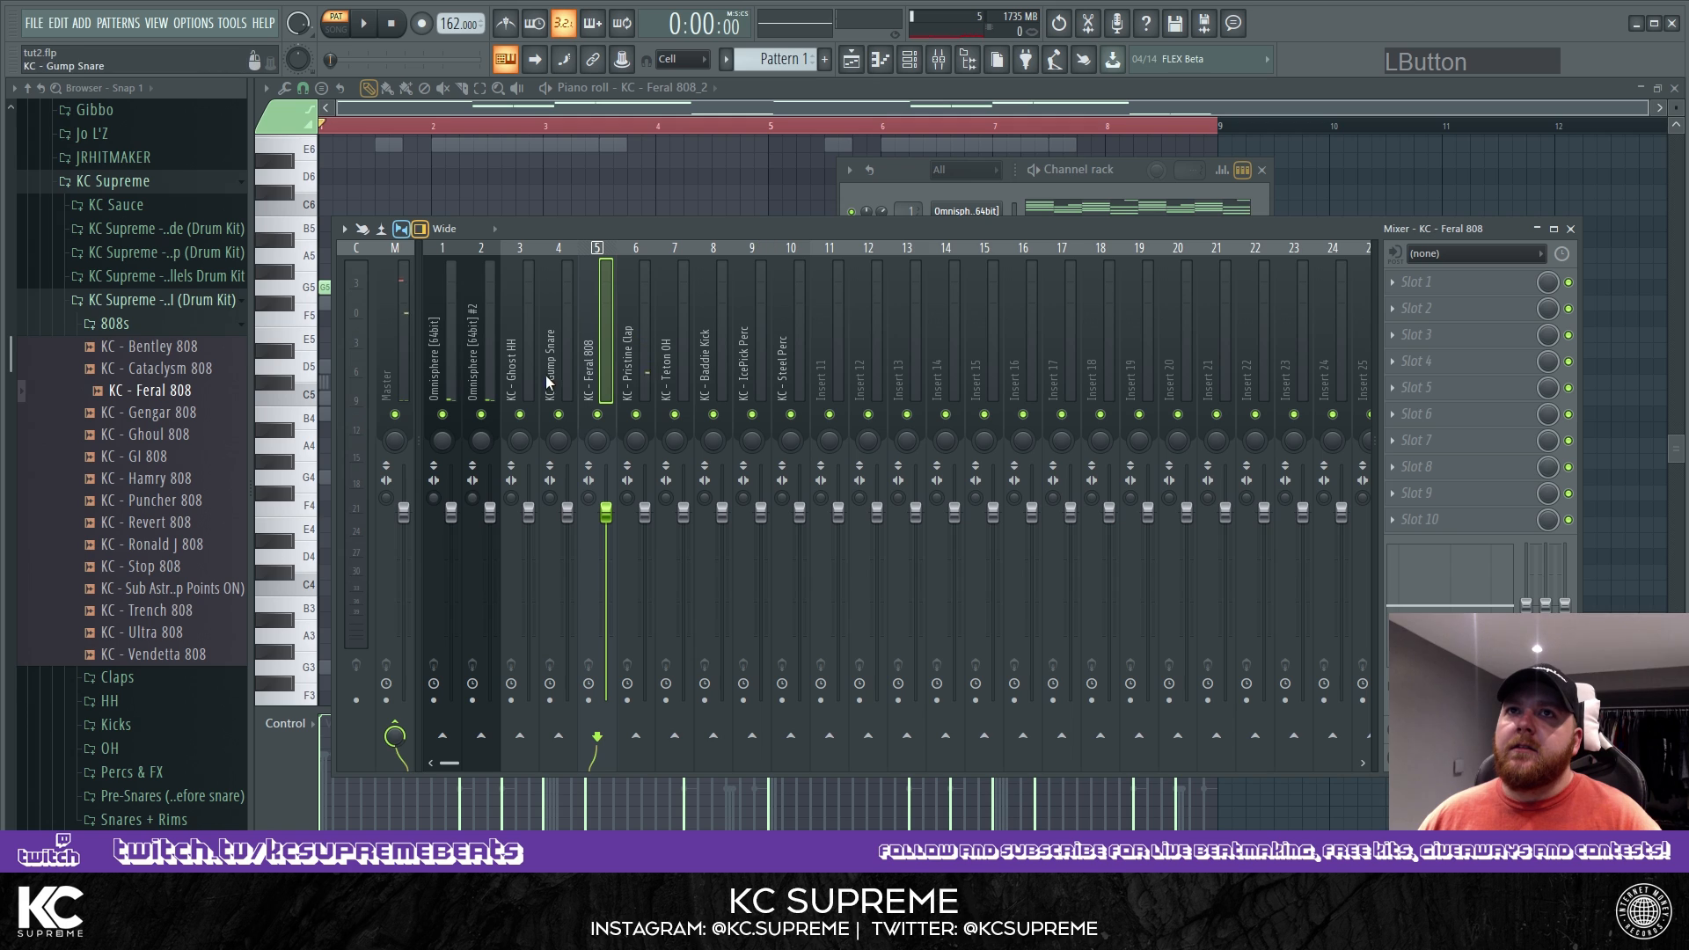
{"action": "left_click", "coordinate": [400, 370]}
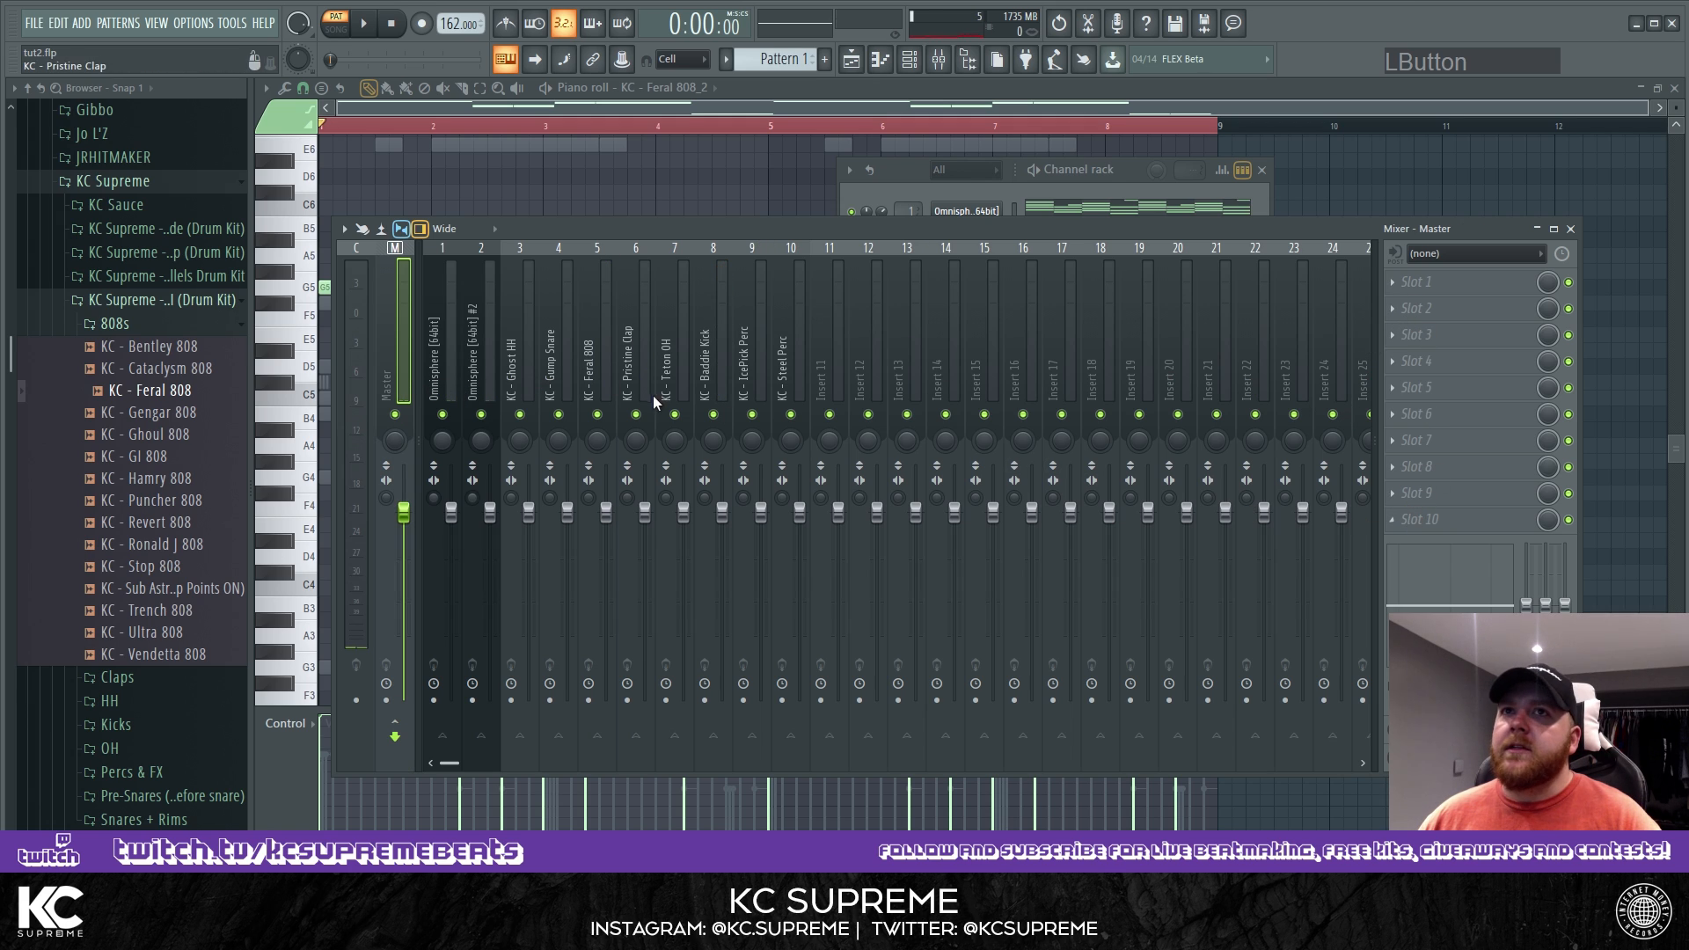
{"action": "left_click", "coordinate": [1418, 520]}
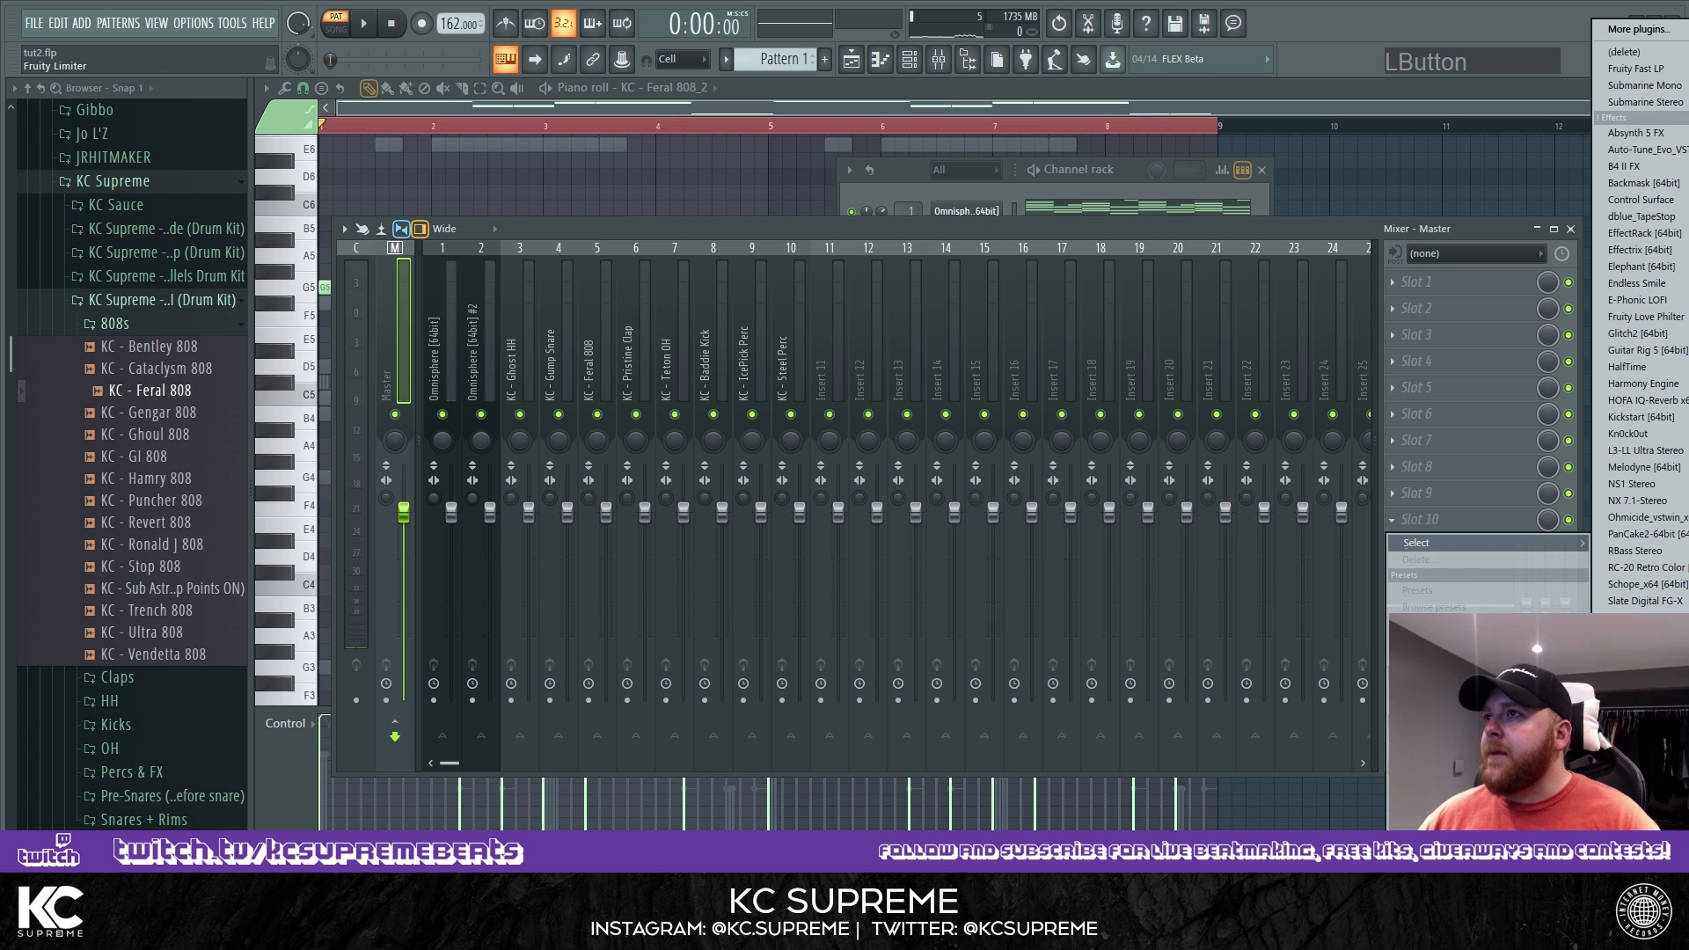
{"action": "left_click", "coordinate": [1633, 69]}
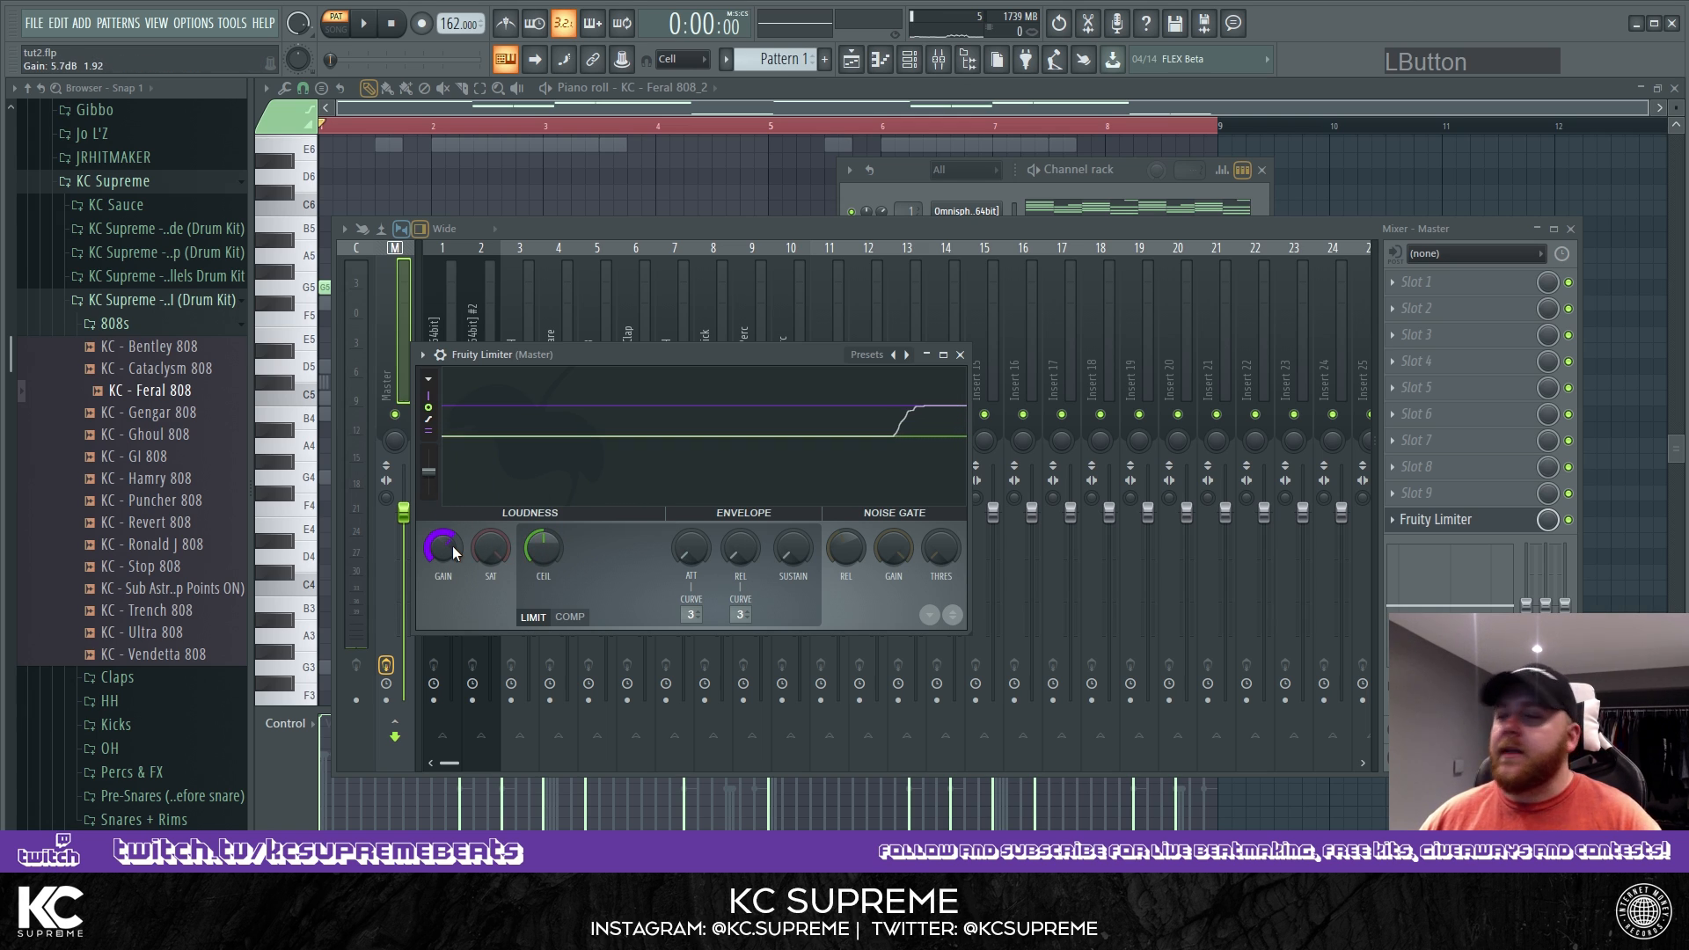
{"action": "key", "text": "space"}
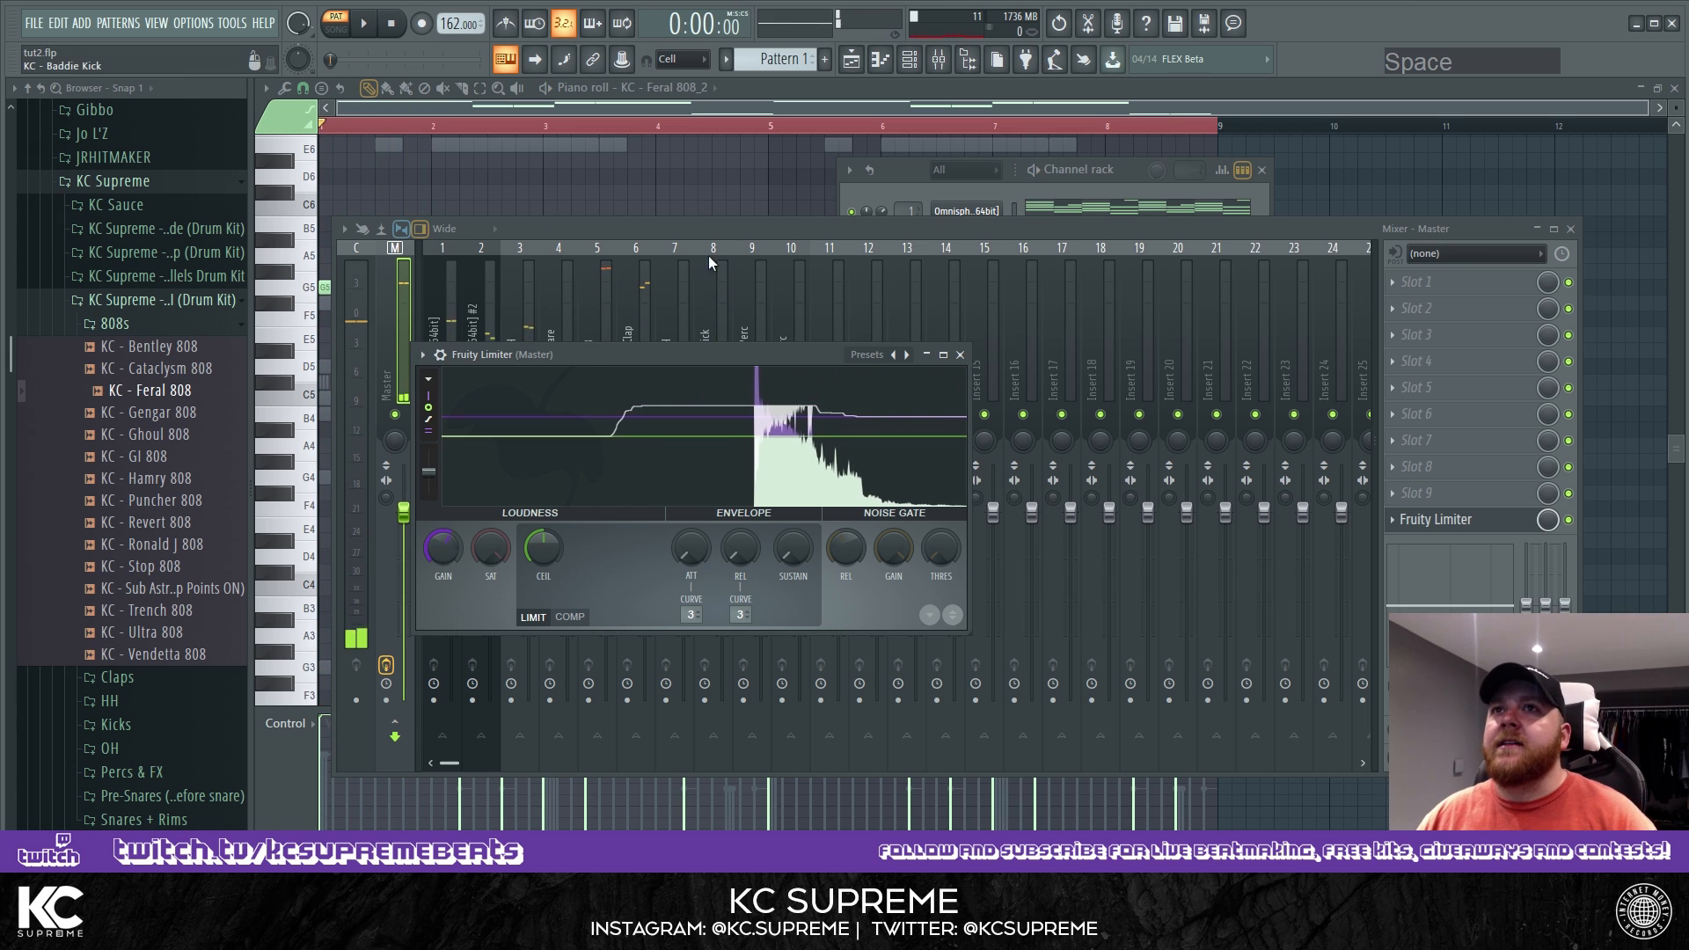
Solo the first Omnisphere mixer track and lower its volume to about -10 dB during playback.
{"action": "left_click", "coordinate": [469, 431]}
{"action": "right_click", "coordinate": [442, 419]}
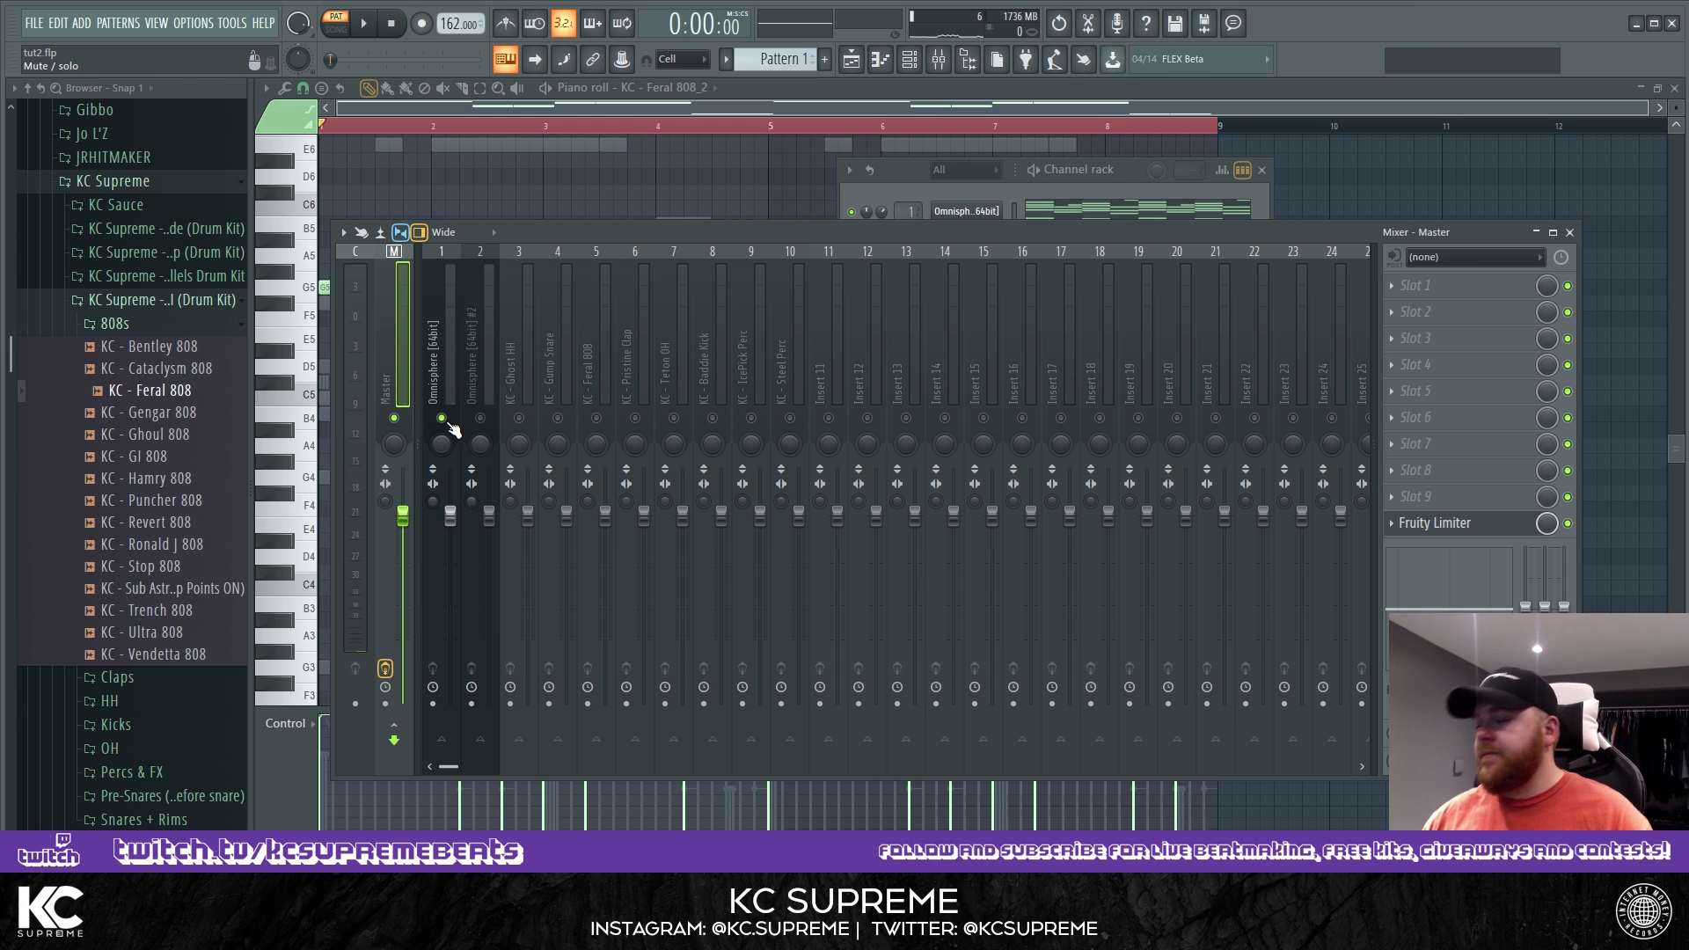
{"action": "key", "text": "space"}
{"action": "left_click", "coordinate": [431, 520]}
{"action": "left_click_drag", "start_coordinate": [450, 516], "coordinate": [450, 590]}
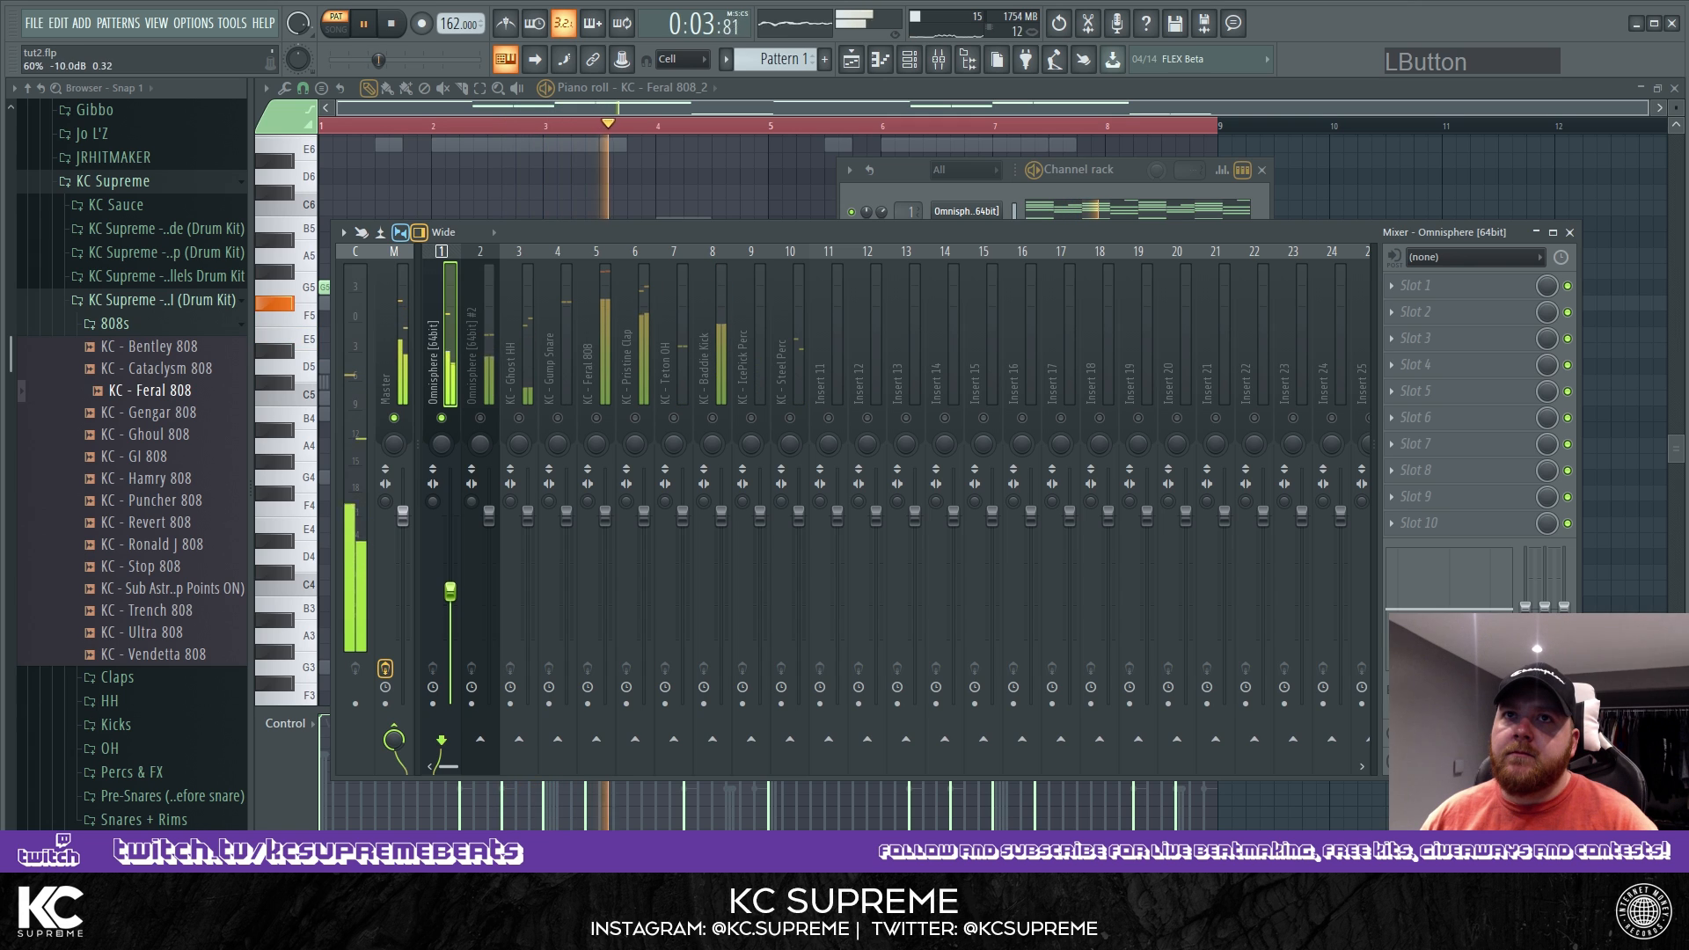
Unmute the second Omnisphere and Ghost HH tracks, lower both volumes and nudge the first Omnisphere up slightly.
{"action": "left_click", "coordinate": [481, 418]}
{"action": "left_click_drag", "start_coordinate": [488, 515], "coordinate": [488, 576]}
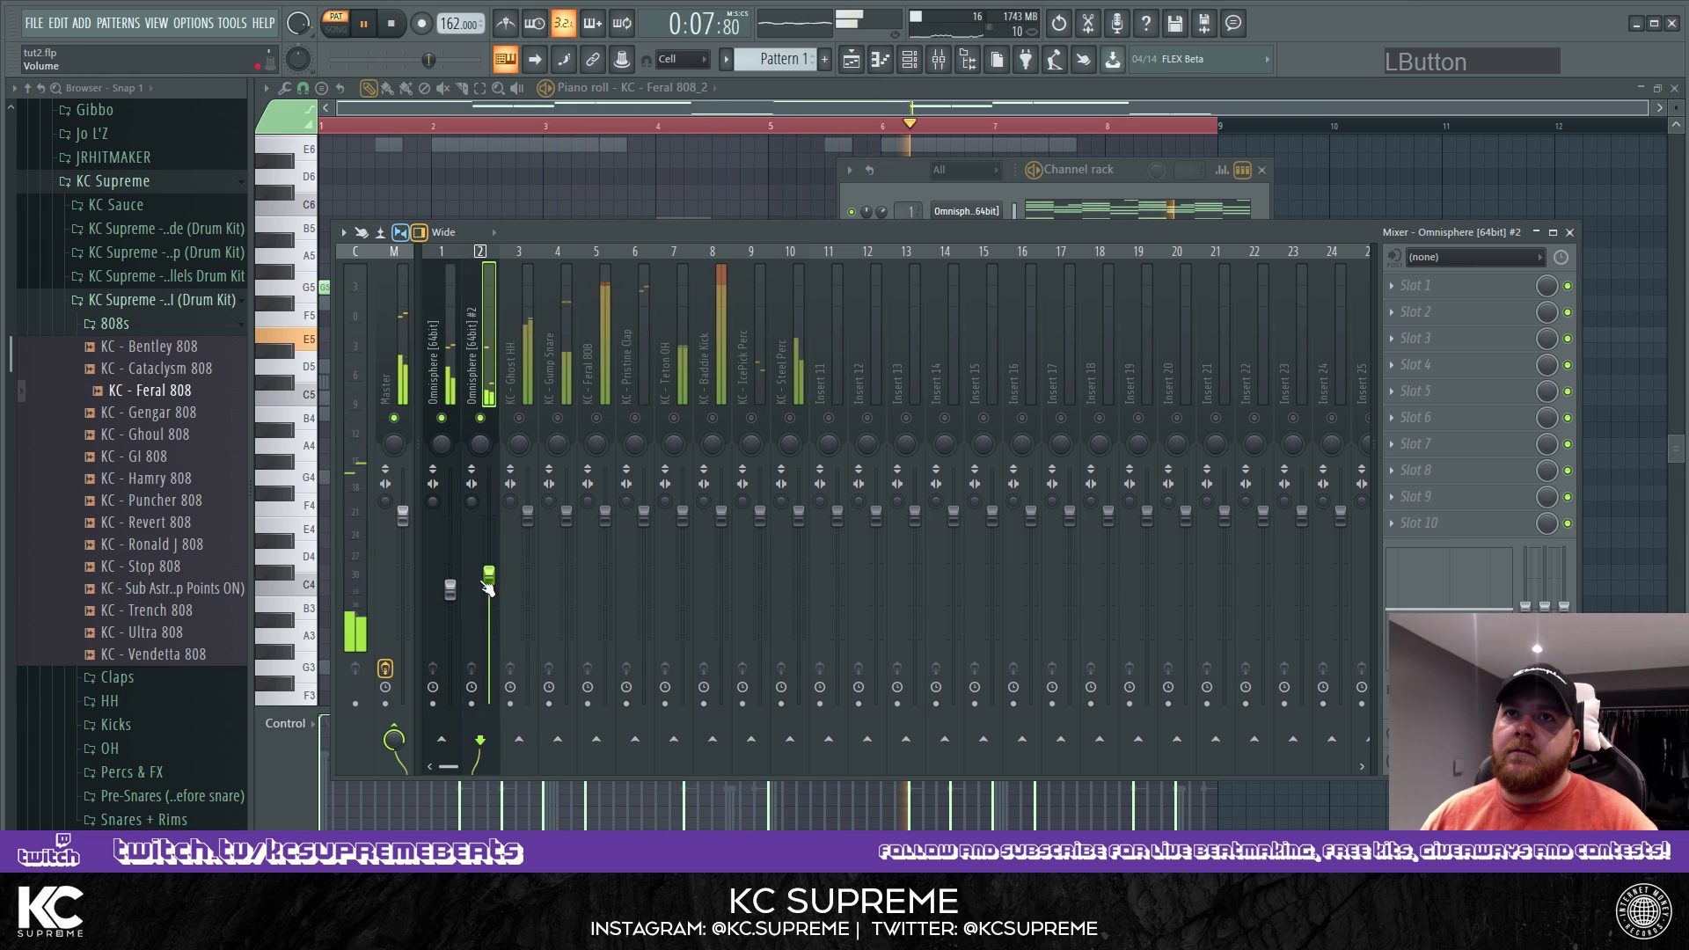
{"action": "scroll", "coordinate": [455, 584], "scroll_direction": "up", "scroll_amount": 3}
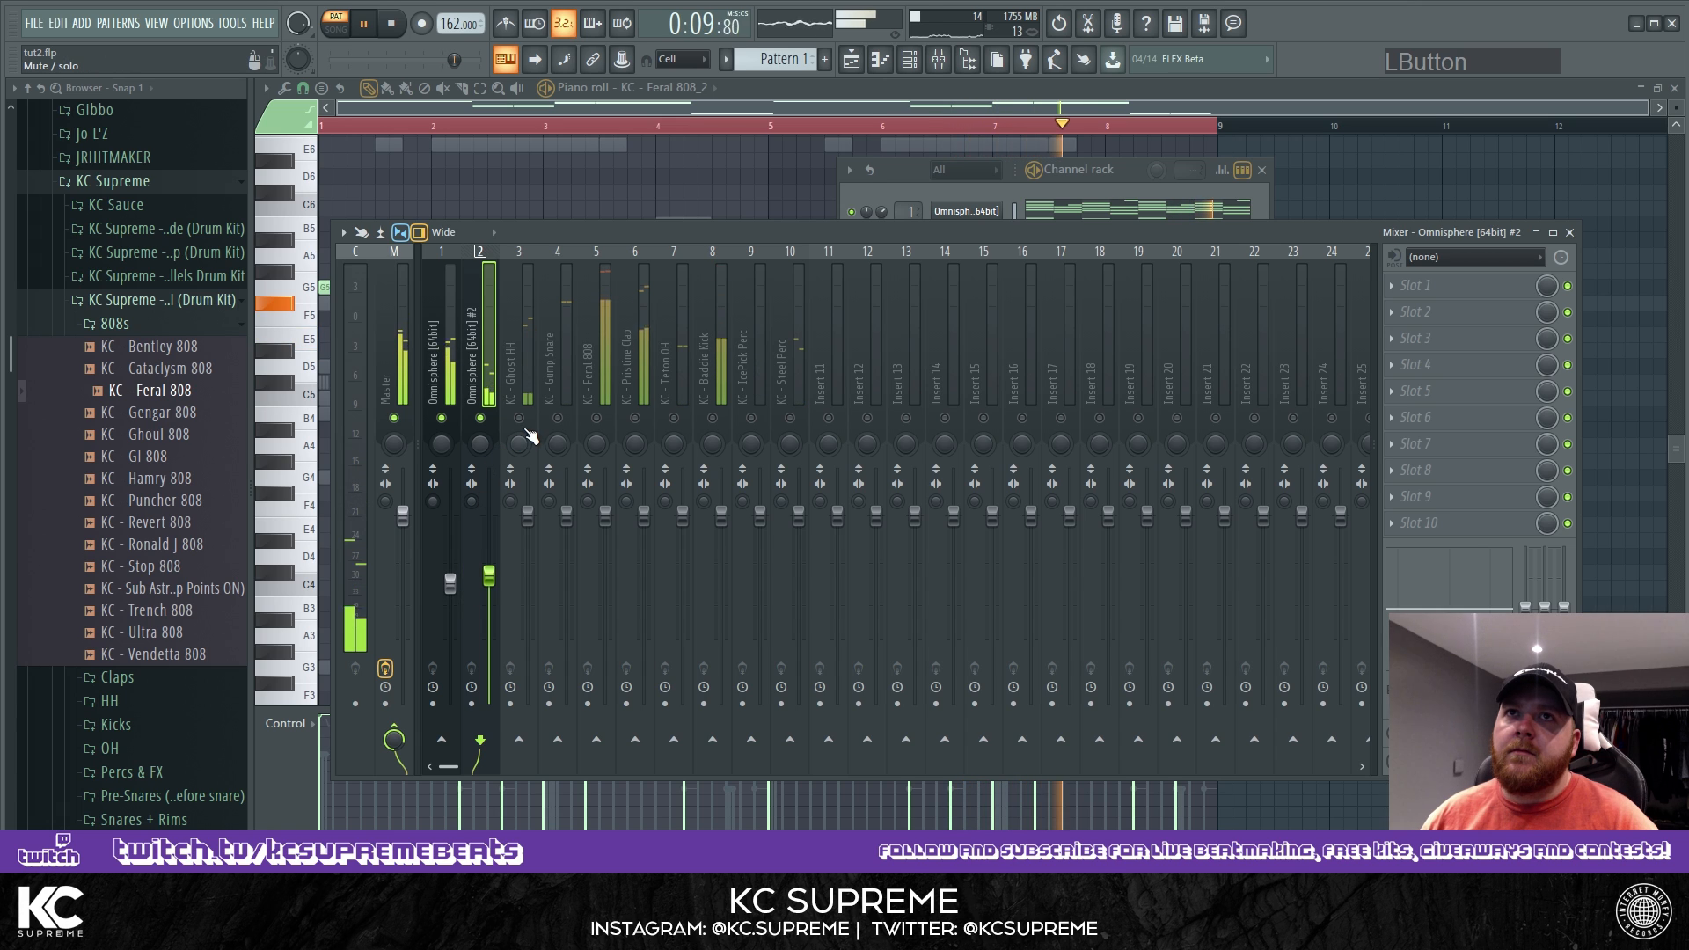
{"action": "left_click_drag", "start_coordinate": [527, 514], "coordinate": [528, 563]}
Leave Gump Snare muted, unmute the Pristine Clap track and lower its volume below the Ghost HH level.
{"action": "left_click", "coordinate": [560, 424]}
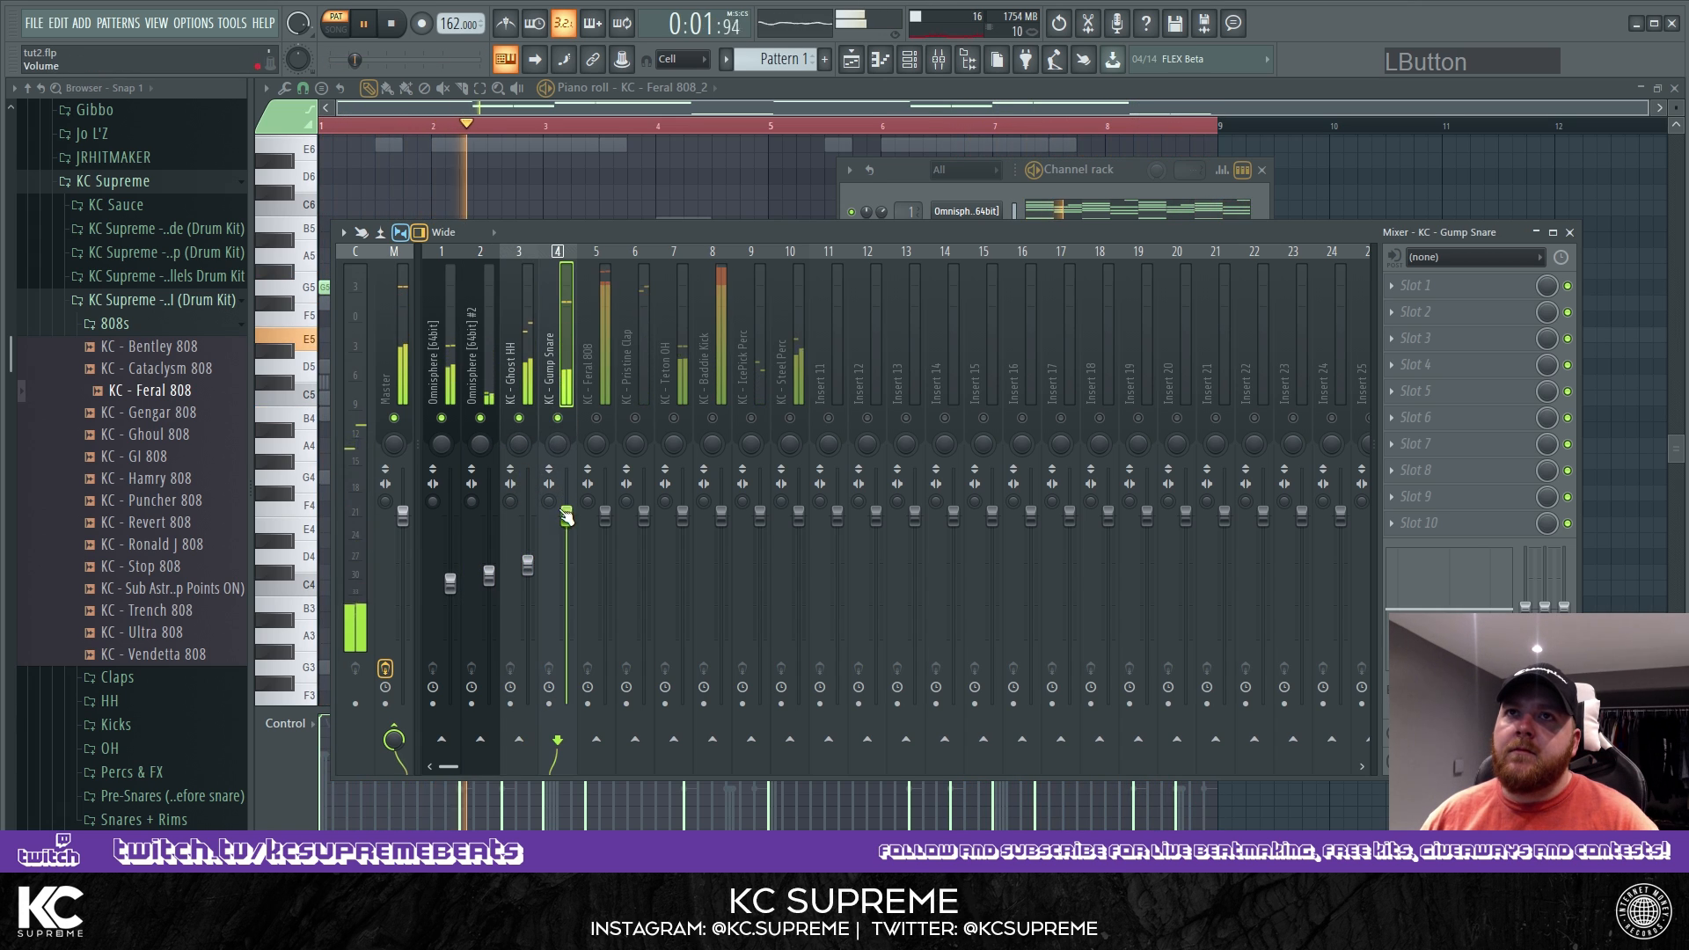
{"action": "key", "text": "space"}
{"action": "left_click", "coordinate": [647, 430]}
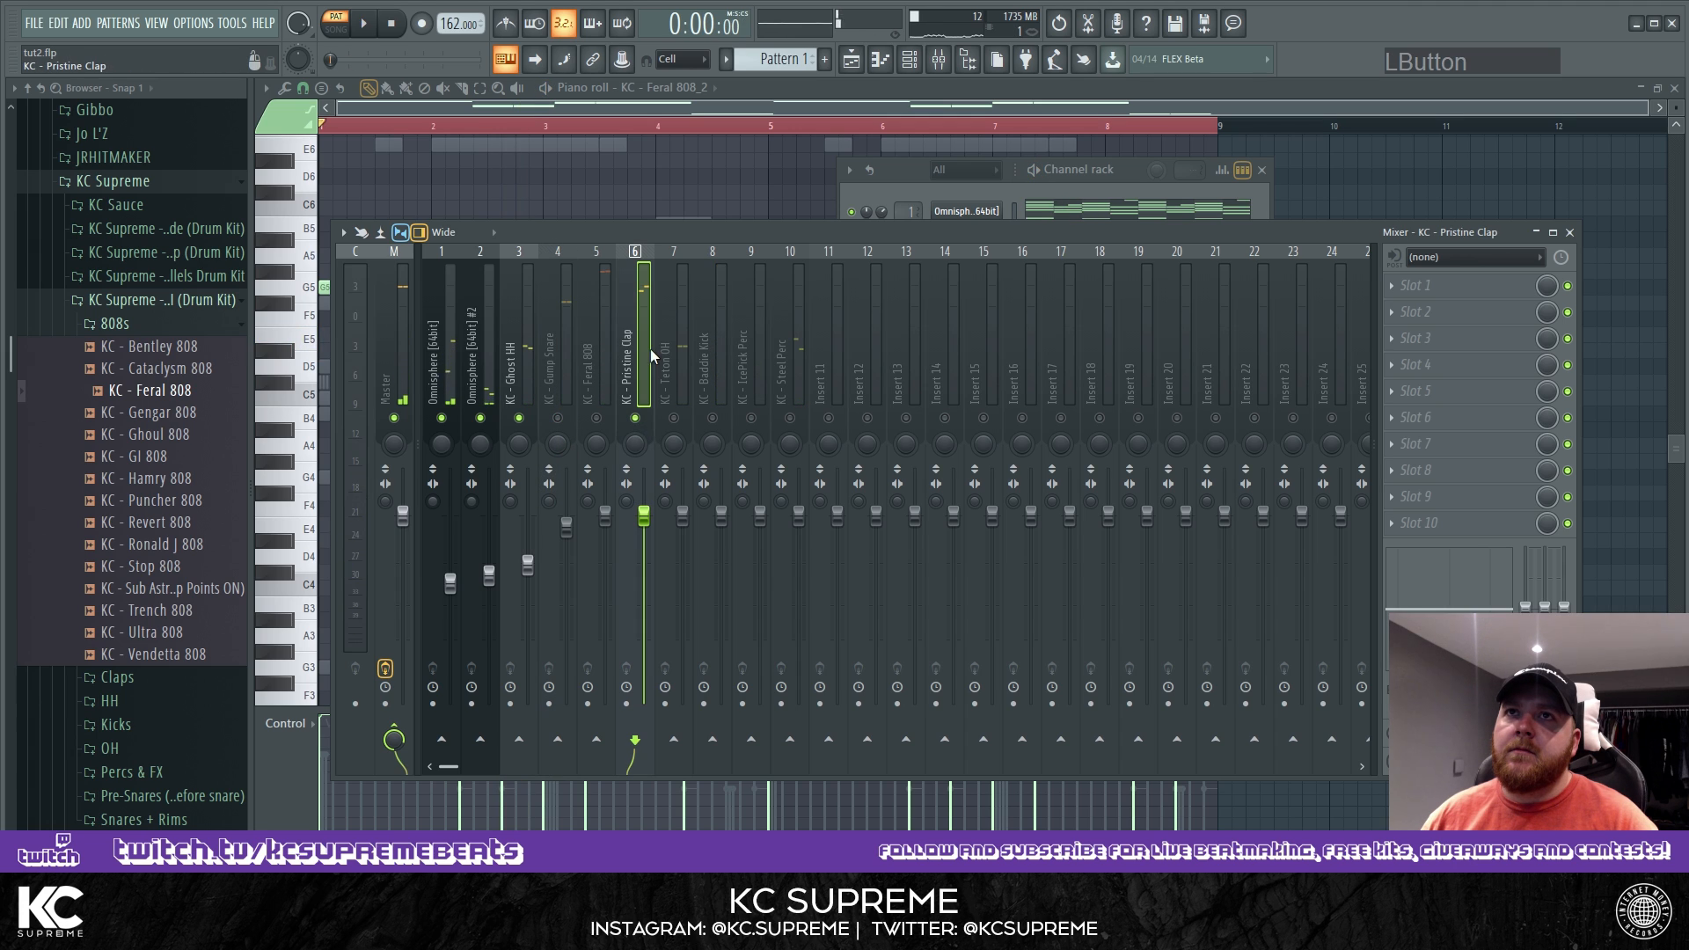
{"action": "key", "text": "space"}
{"action": "left_click_drag", "start_coordinate": [656, 521], "coordinate": [657, 601]}
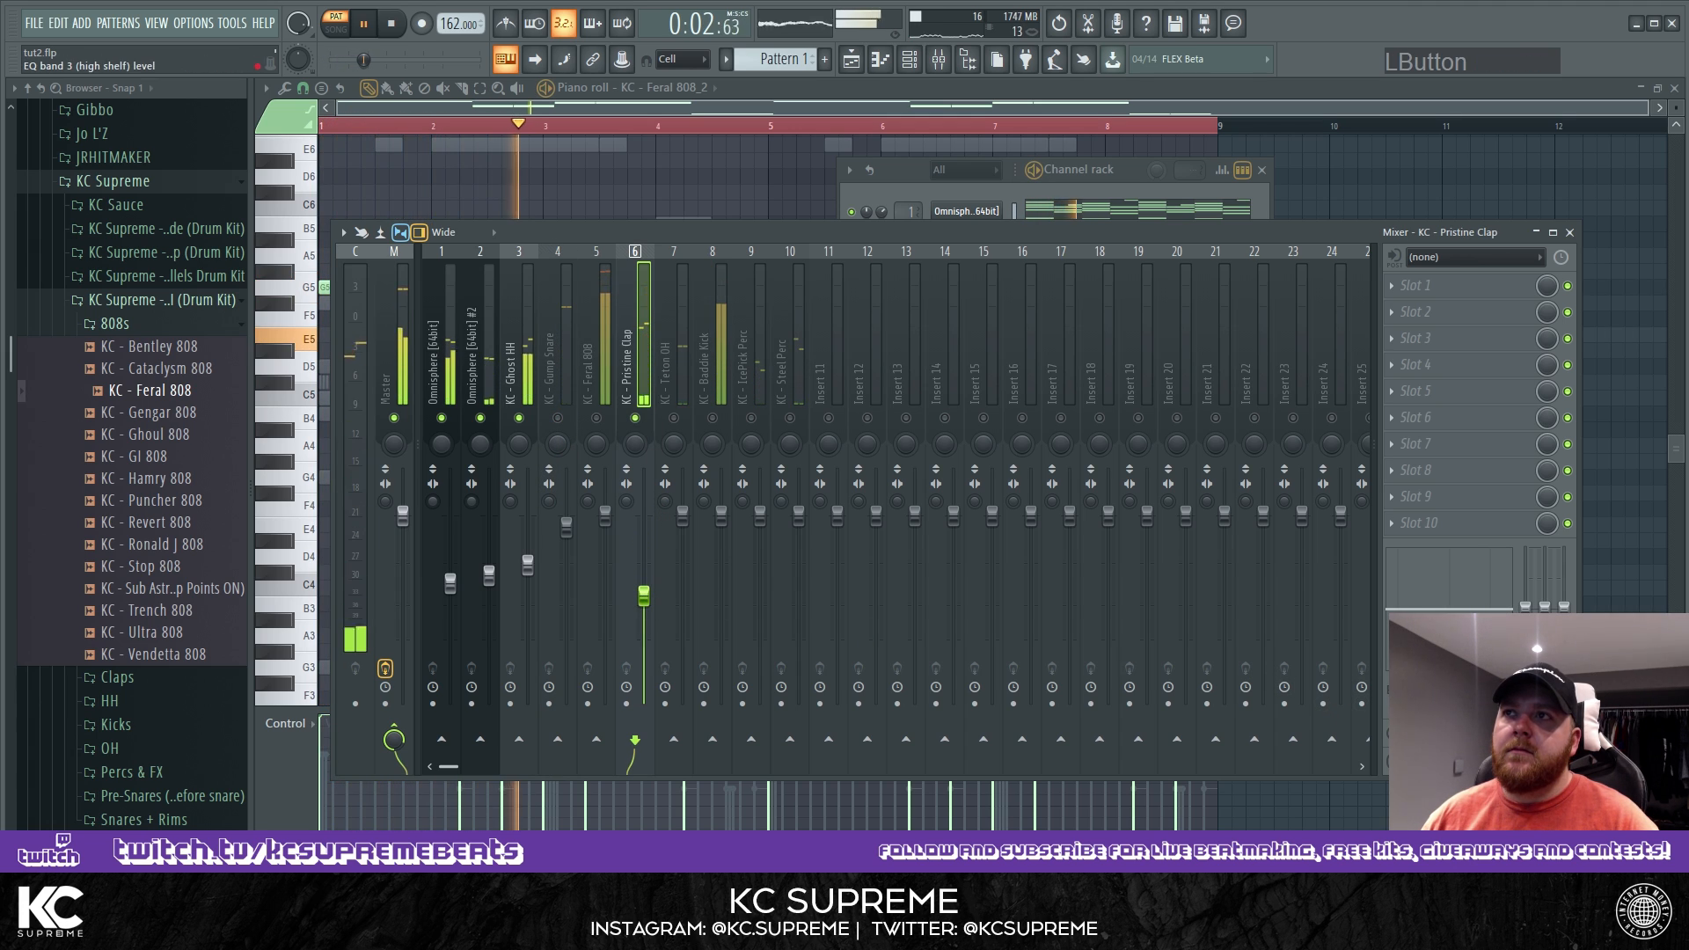
Unmute the Baddie Kick track and lower its fader below the Pristine Clap's while restarting playback.
{"action": "left_click", "coordinate": [714, 419]}
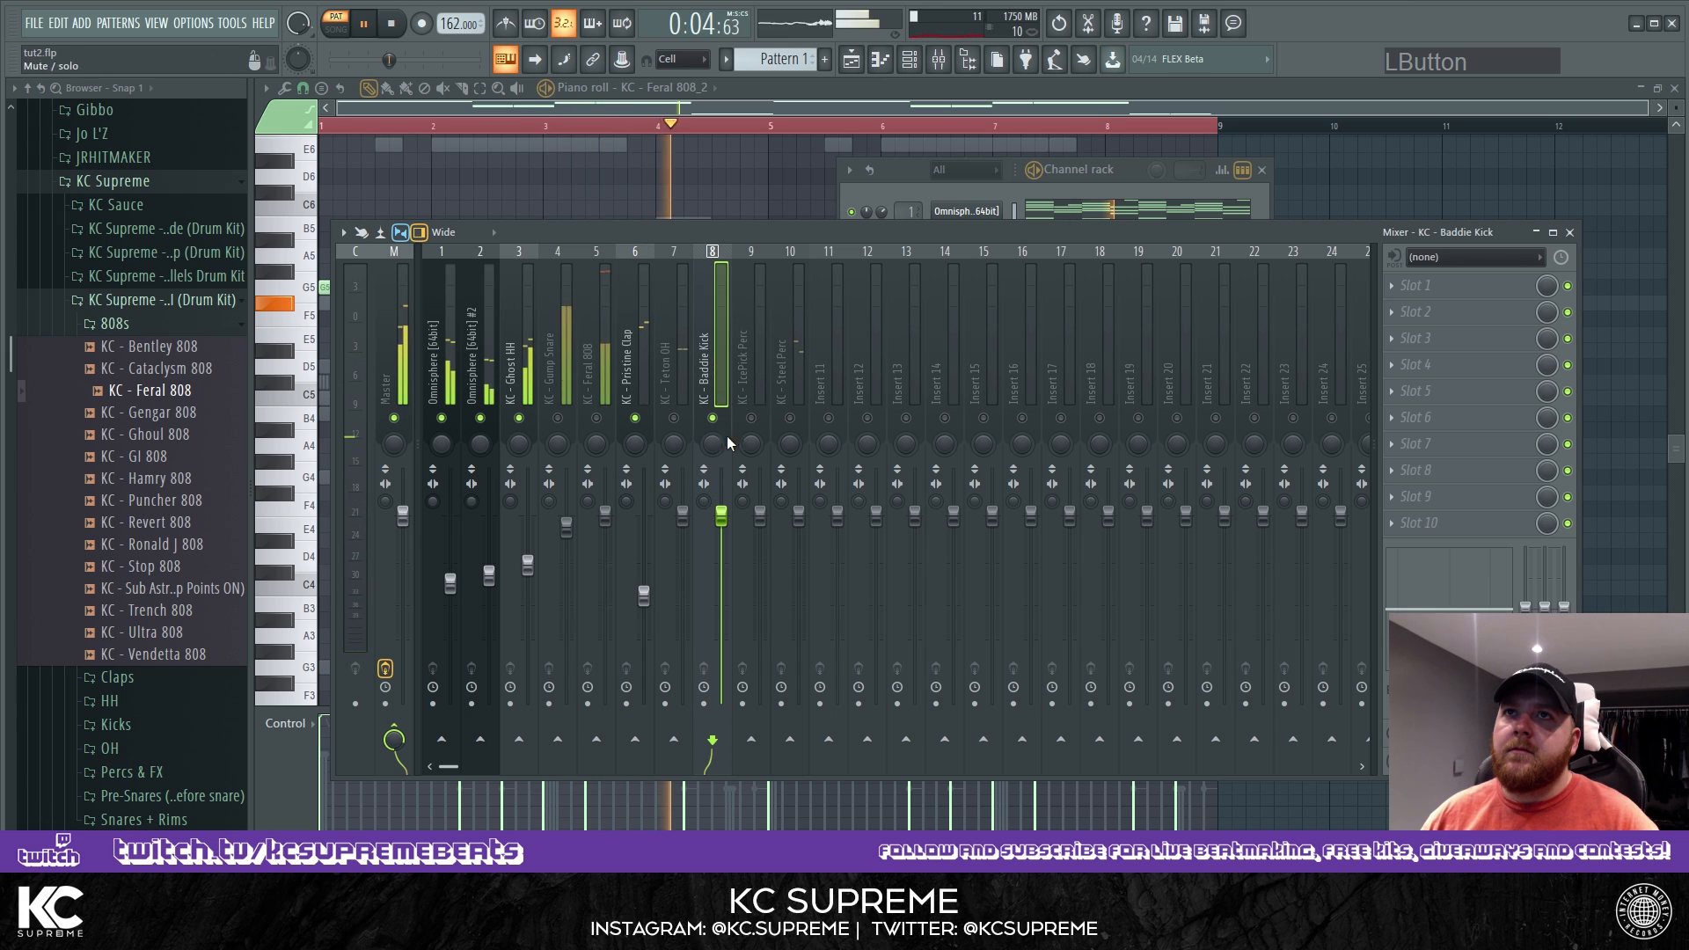
{"action": "key", "text": "space"}
{"action": "key", "text": "space"}
{"action": "left_click_drag", "start_coordinate": [721, 517], "coordinate": [722, 625]}
{"action": "key", "text": "space"}
{"action": "key", "text": "space"}
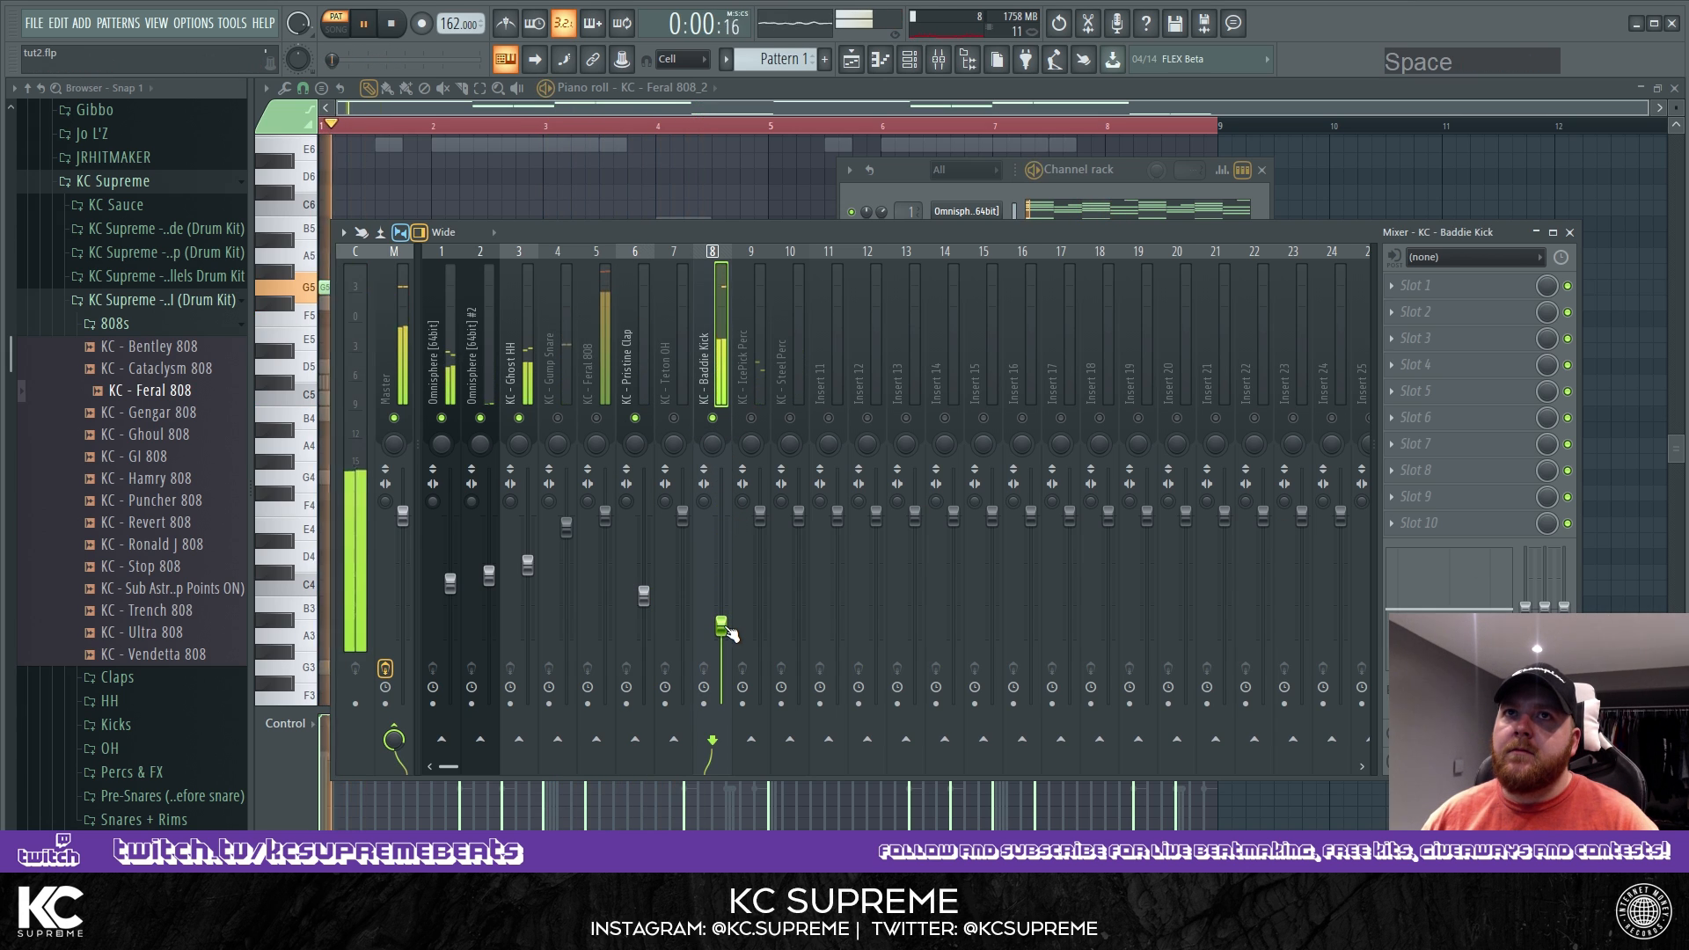
Unmute the IcePick Perc and Steel Perc tracks and lower their volumes, with Steel Perc at about -12 dB.
{"action": "left_click", "coordinate": [751, 419]}
{"action": "key", "text": "space"}
{"action": "left_click_drag", "start_coordinate": [761, 517], "coordinate": [799, 581]}
{"action": "key", "text": "space"}
{"action": "key", "text": "space"}
{"action": "key", "text": "space"}
{"action": "key", "text": "space"}
{"action": "left_click", "coordinate": [790, 419]}
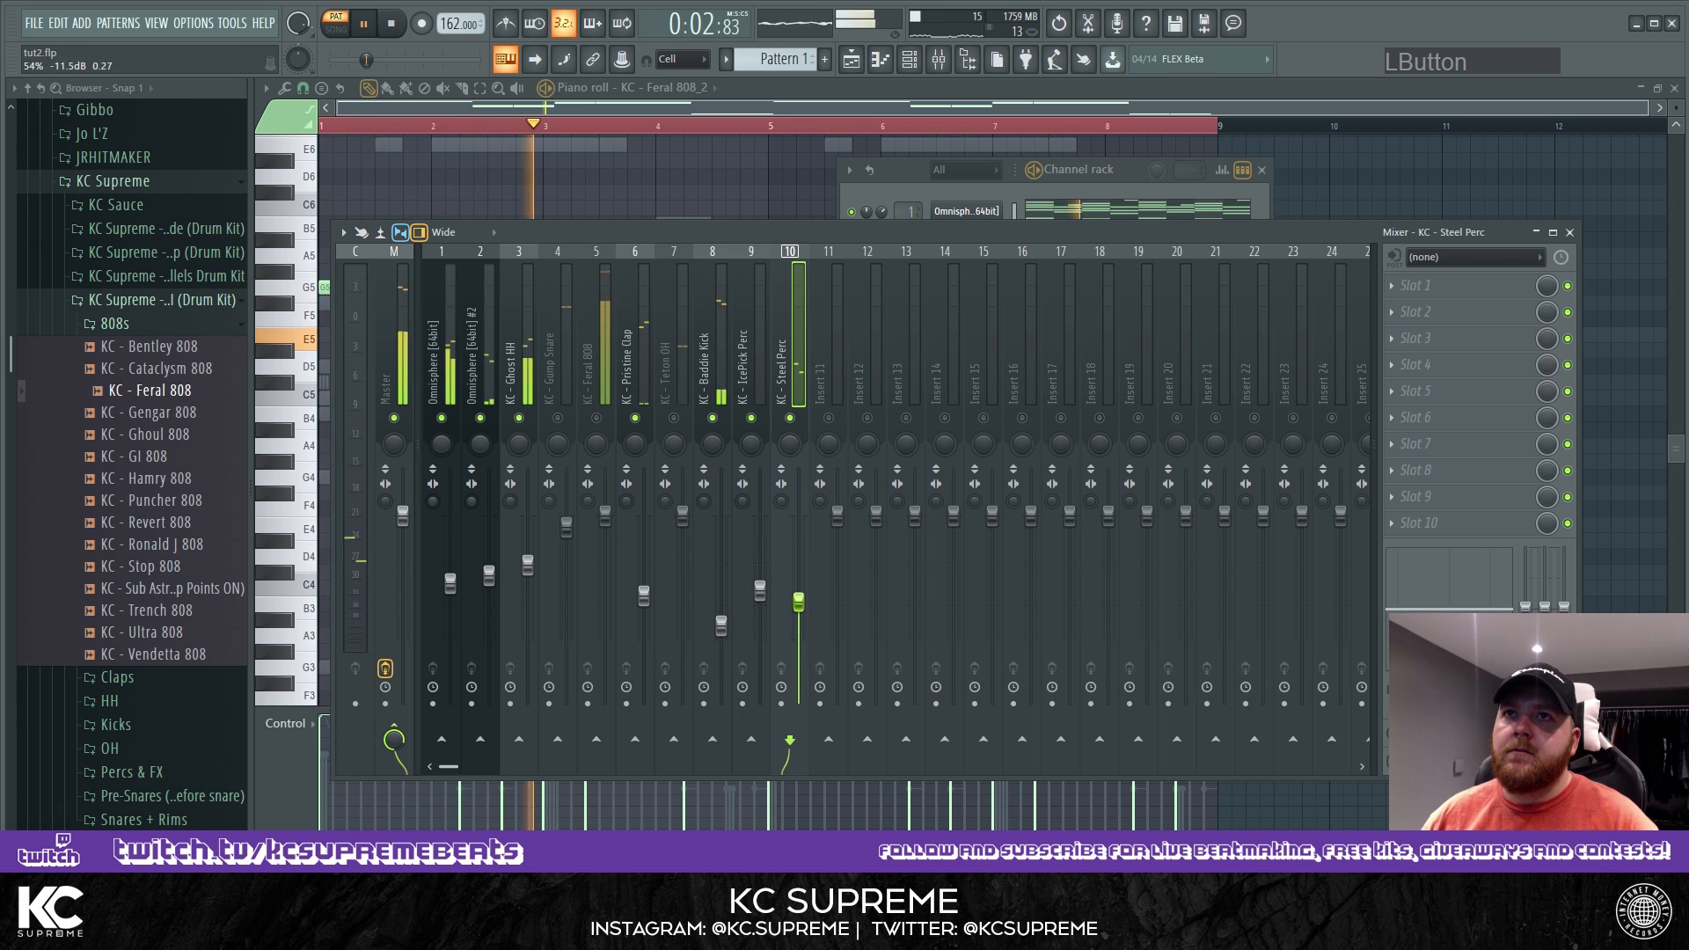
Unmute the Teton OH track and lower its volume to about -10.3 dB.
{"action": "left_click", "coordinate": [674, 419]}
{"action": "key", "text": "space"}
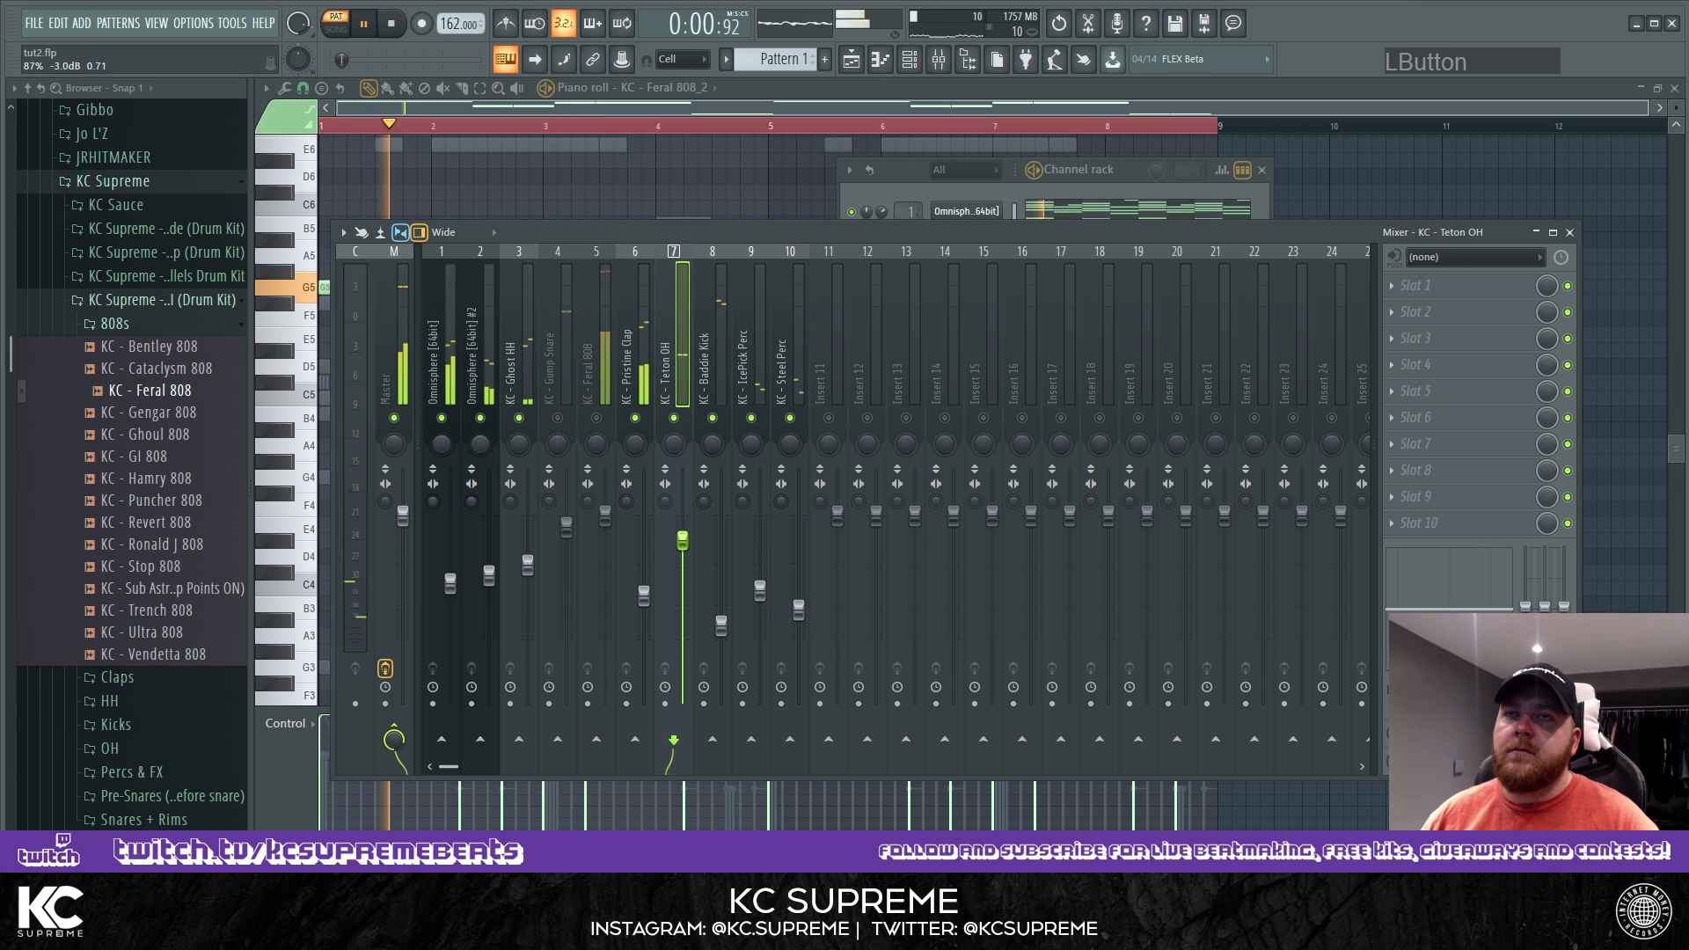
{"action": "left_click_drag", "start_coordinate": [683, 566], "coordinate": [683, 579]}
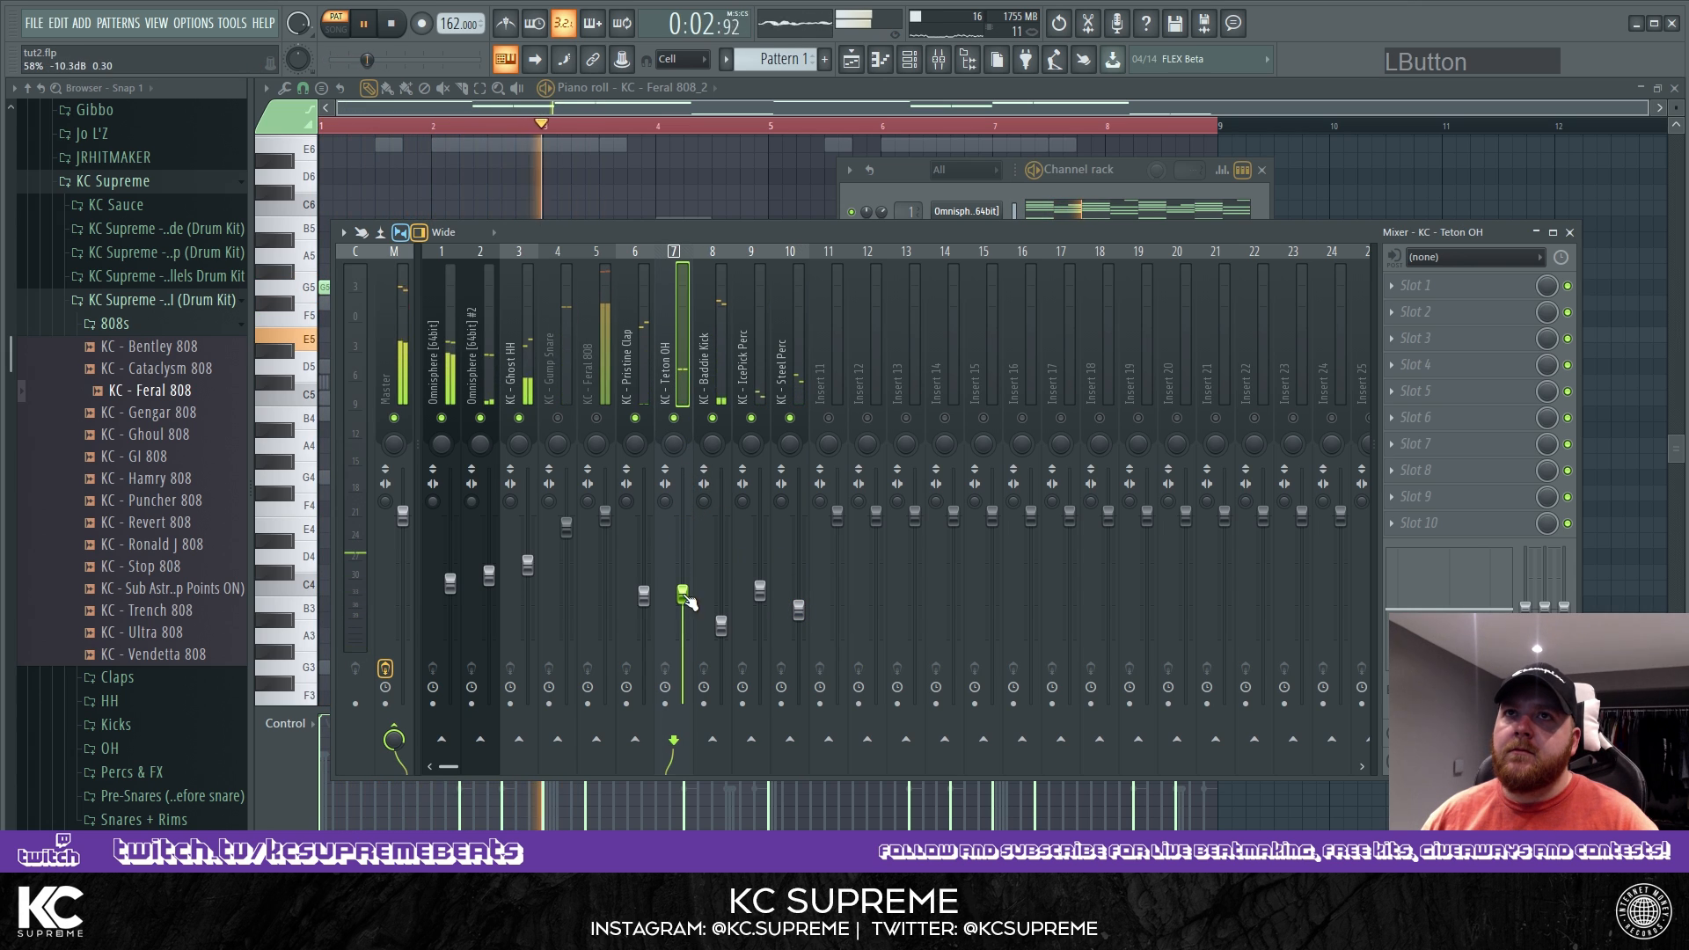
Unmute the Feral 808 and Gump Snare tracks and lower them to about -14 dB and about -8 dB.
{"action": "left_click", "coordinate": [596, 418]}
{"action": "key", "text": "space"}
{"action": "key", "text": "space"}
{"action": "left_click_drag", "start_coordinate": [604, 516], "coordinate": [605, 626]}
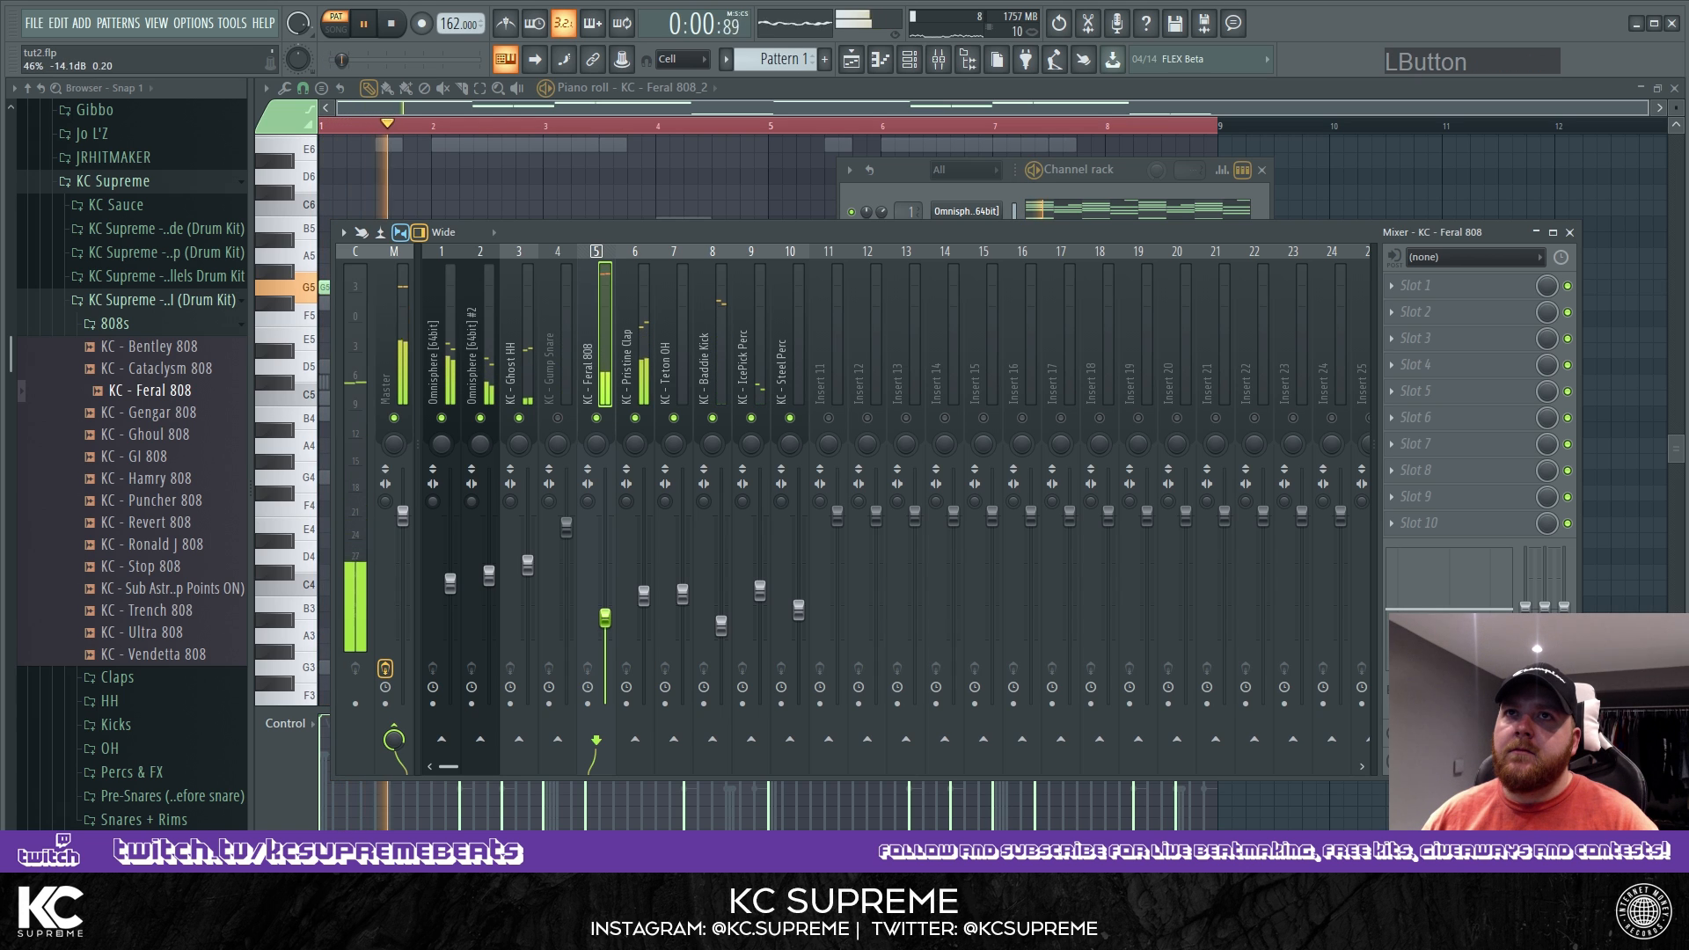
{"action": "left_click", "coordinate": [557, 419]}
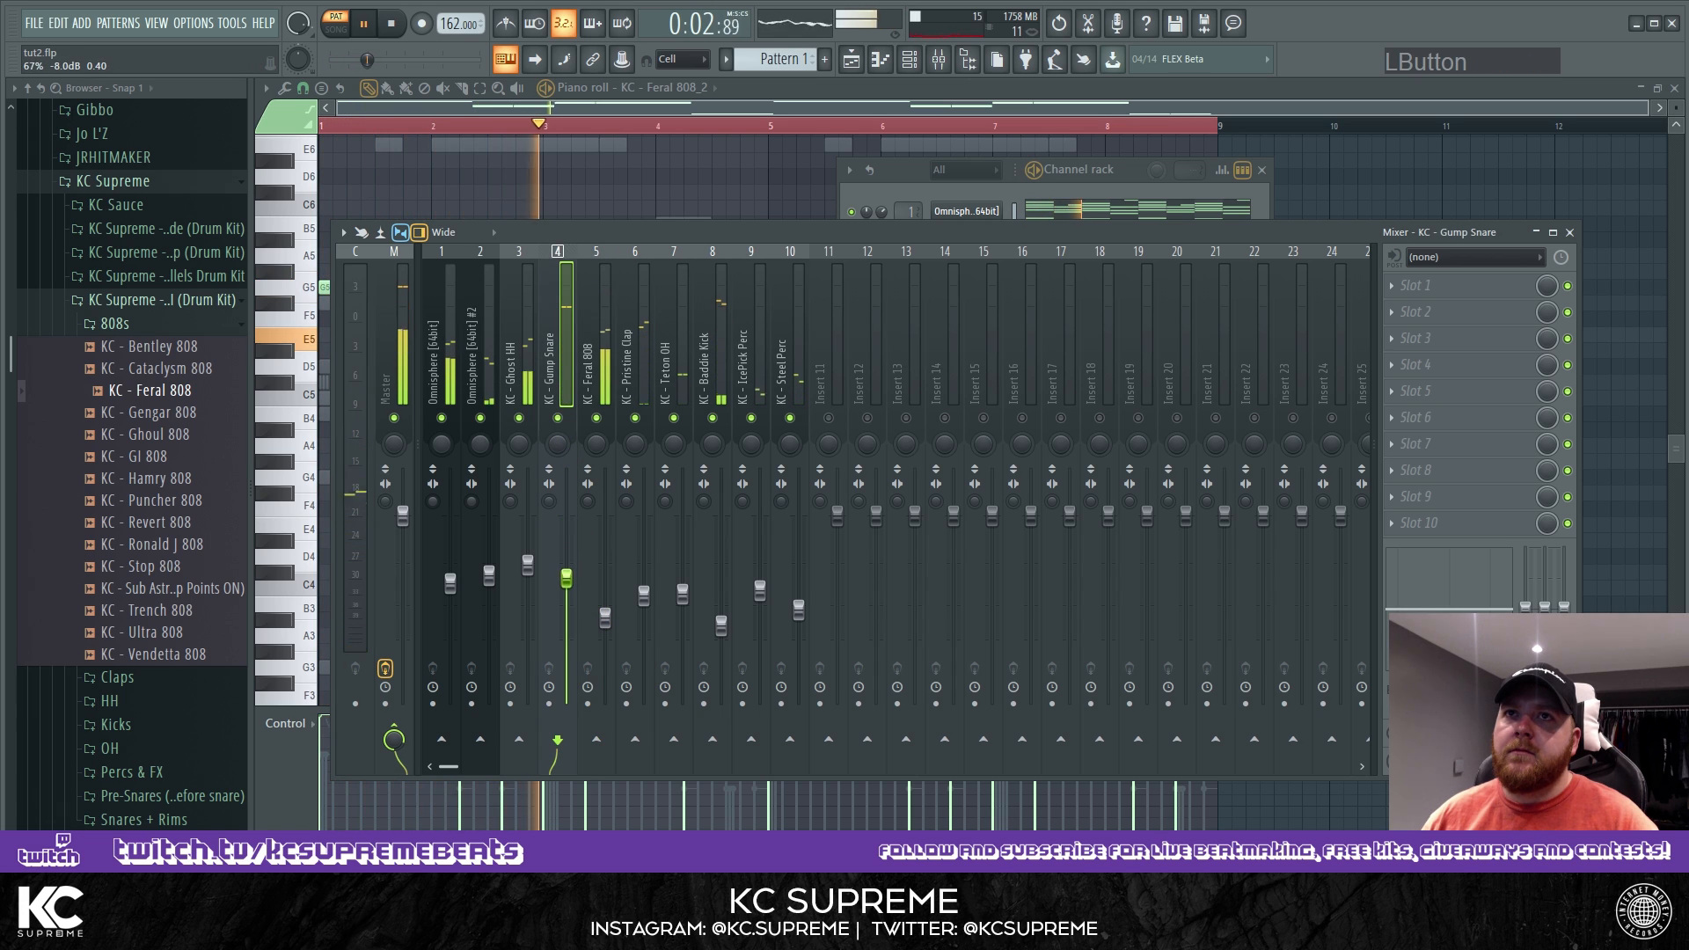
Raise the Fruity Limiter gain on the Master track to about 9 dB and close the limiter.
{"action": "left_click", "coordinate": [402, 383]}
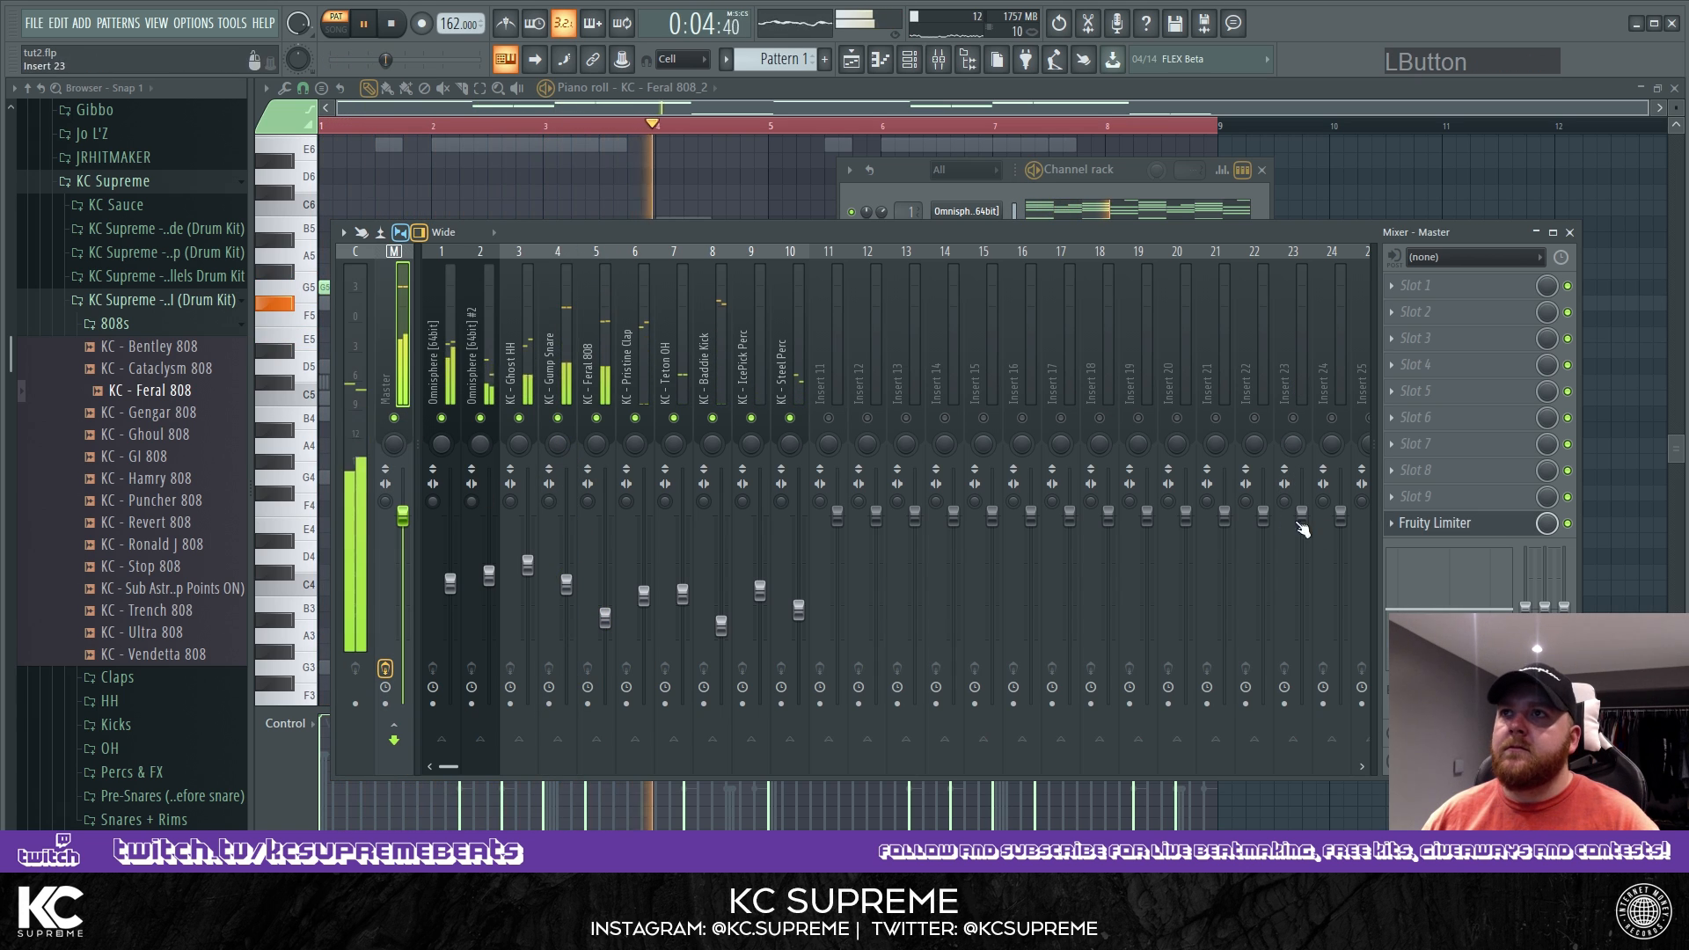
{"action": "left_click", "coordinate": [1434, 522]}
{"action": "left_click_drag", "start_coordinate": [458, 546], "coordinate": [455, 548]}
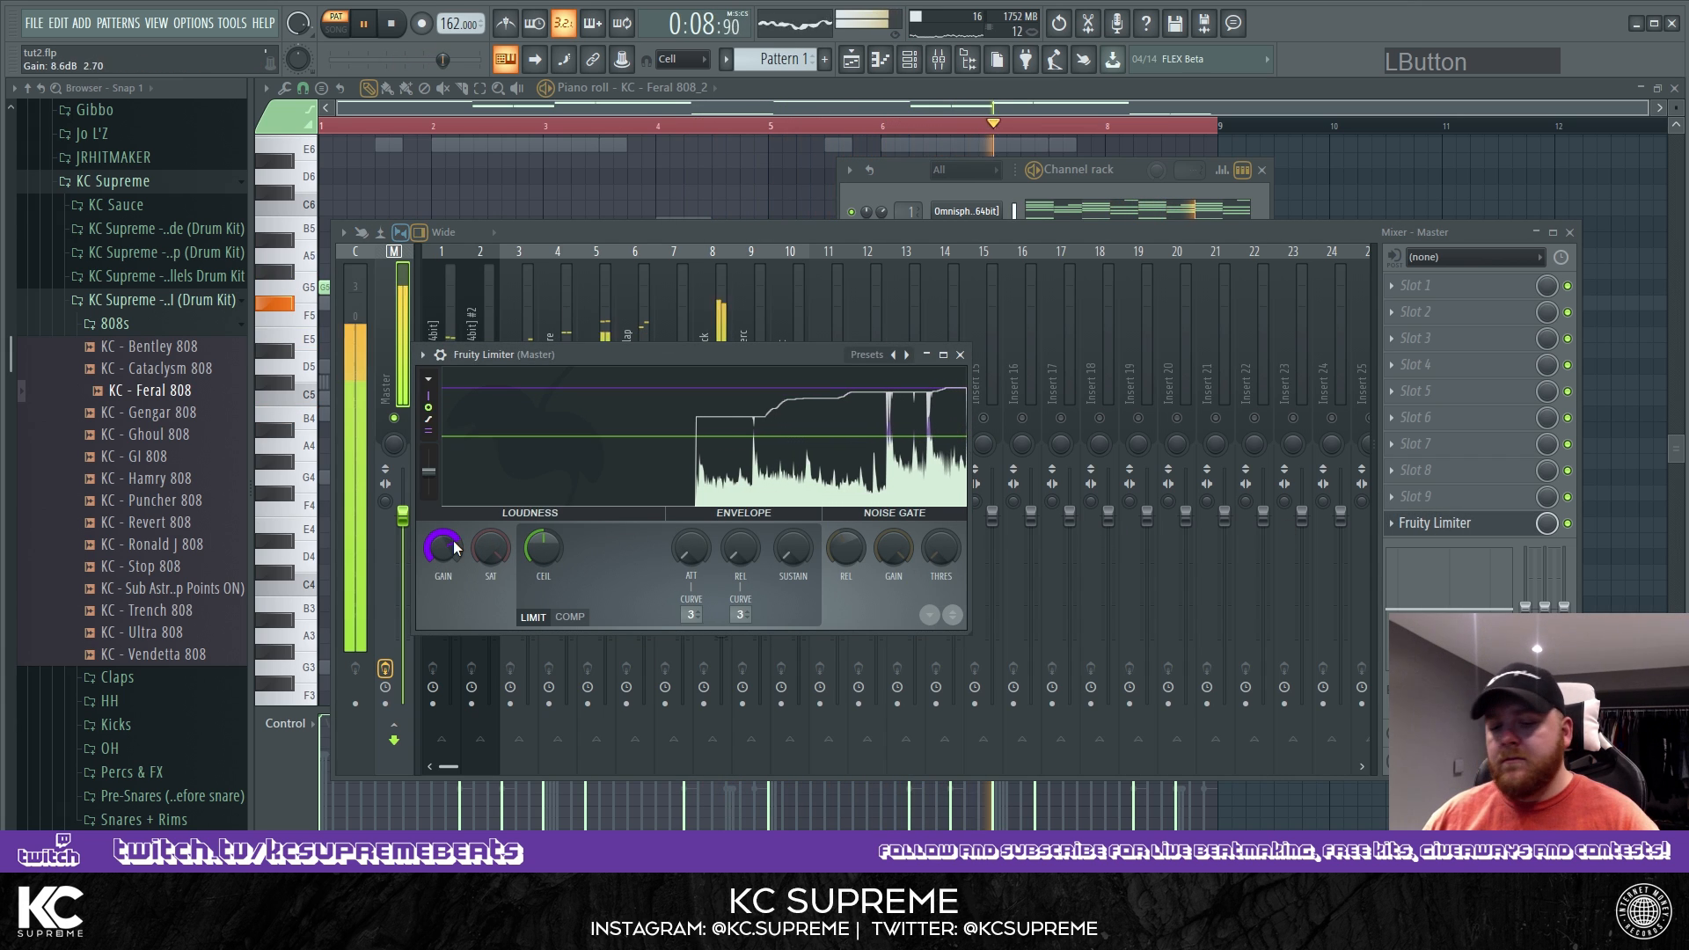
{"action": "left_click", "coordinate": [962, 356]}
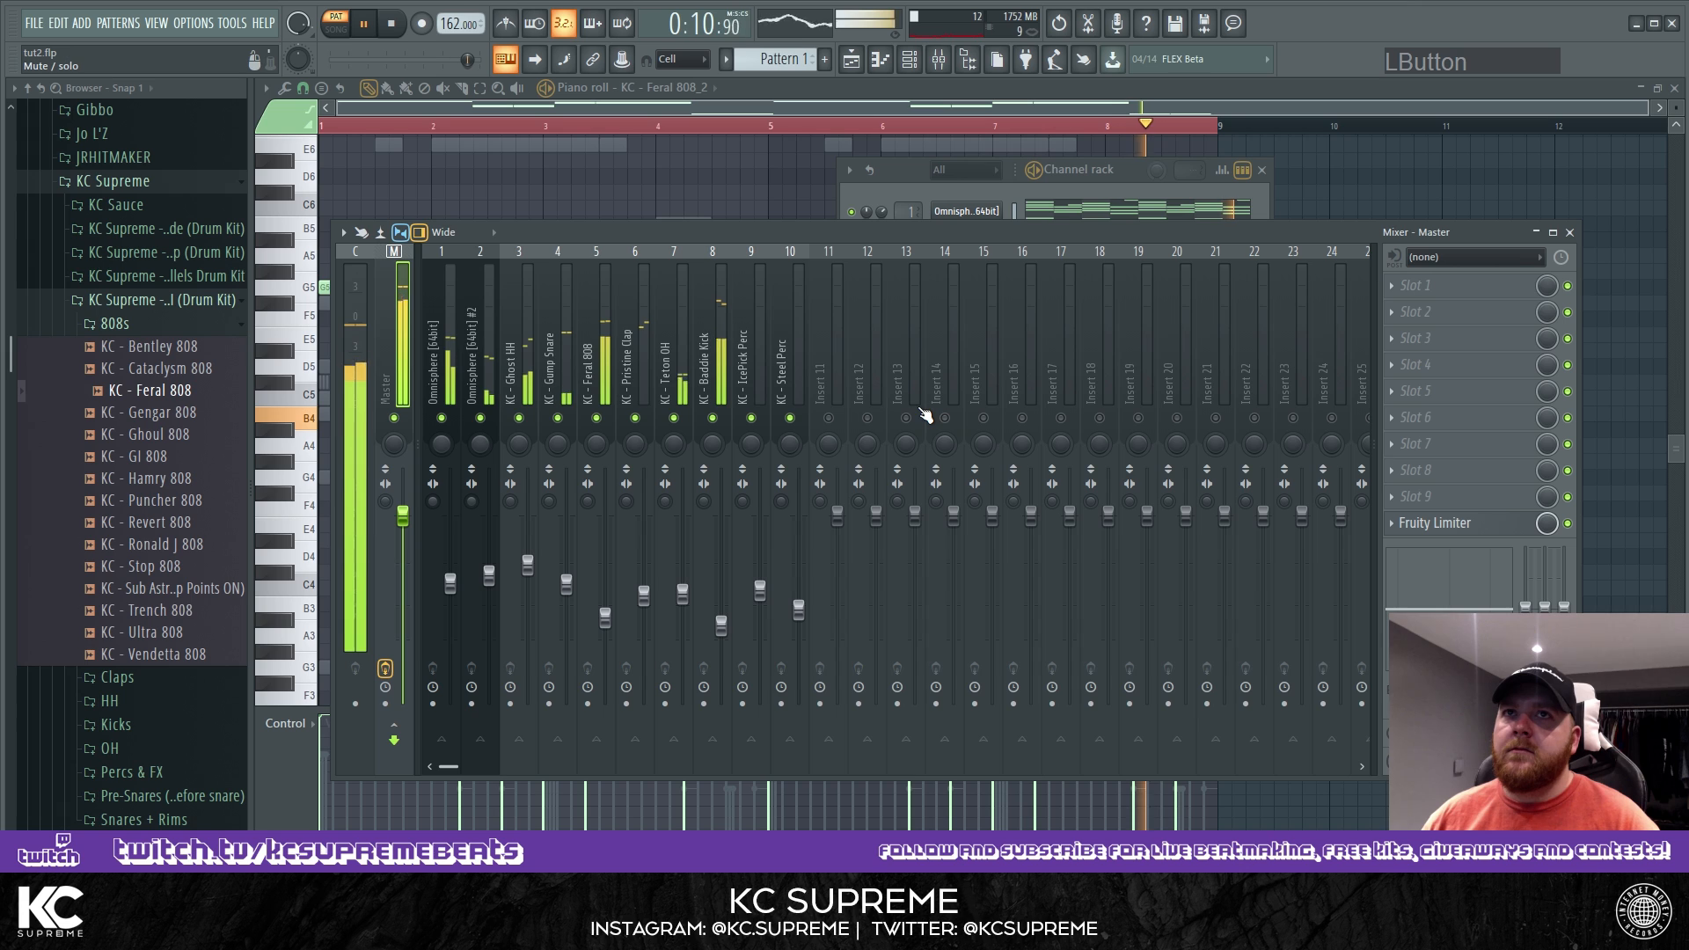
{"action": "left_click", "coordinate": [1443, 528]}
{"action": "left_click_drag", "start_coordinate": [443, 547], "coordinate": [448, 555]}
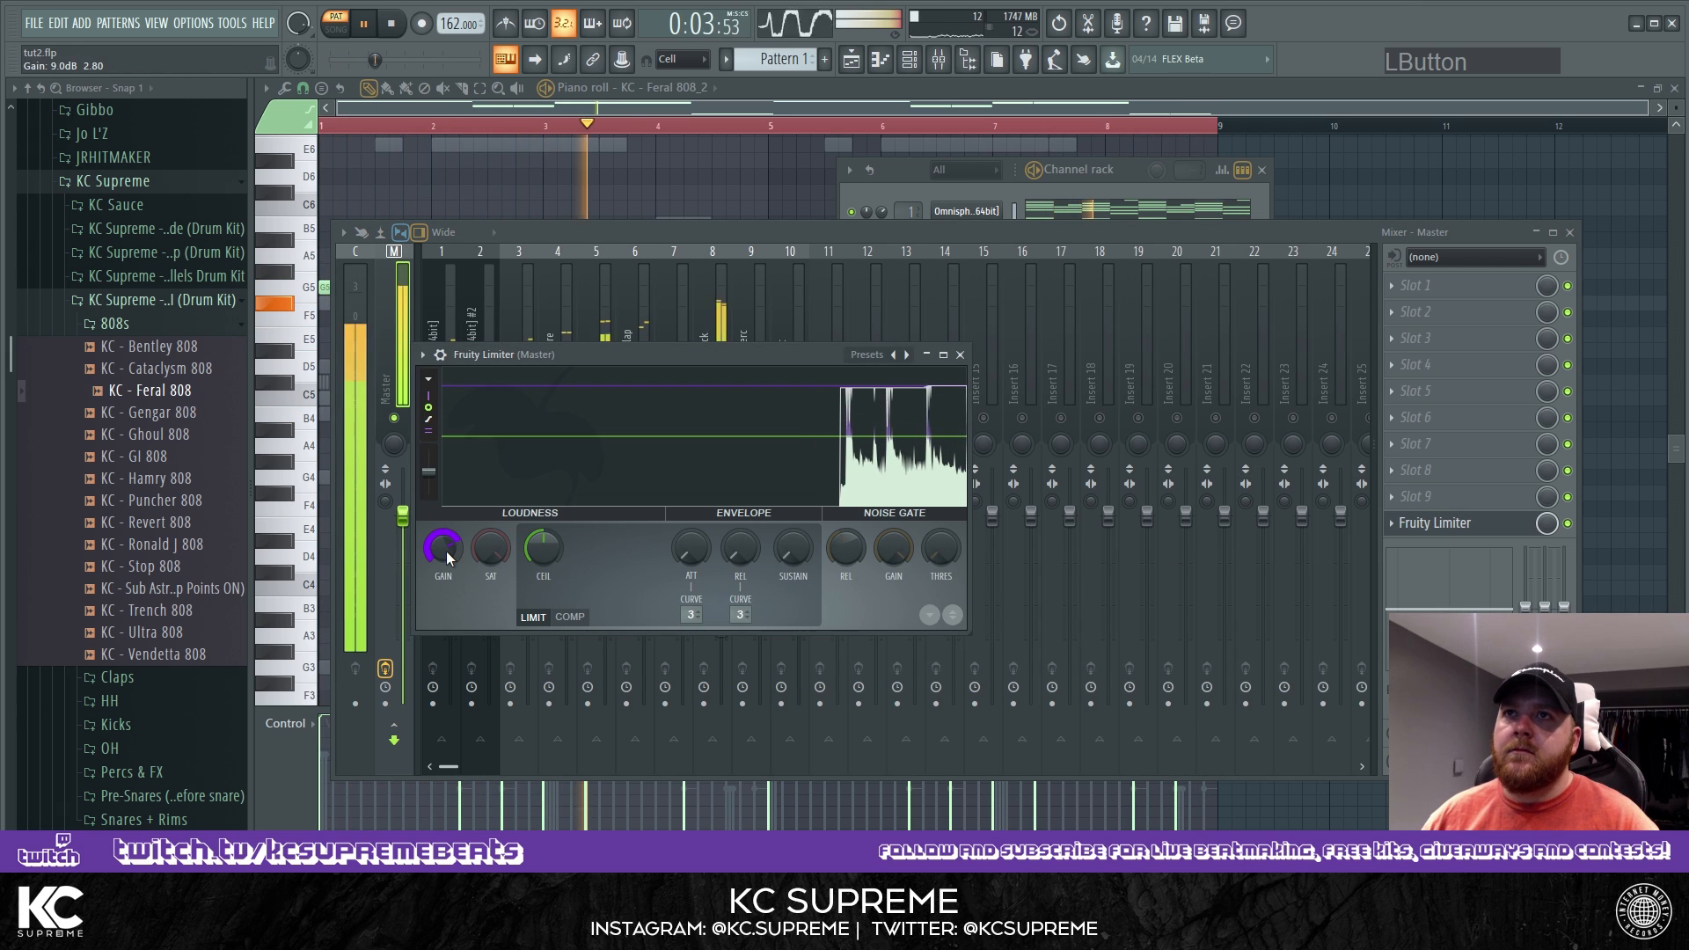
{"action": "left_click", "coordinate": [960, 354]}
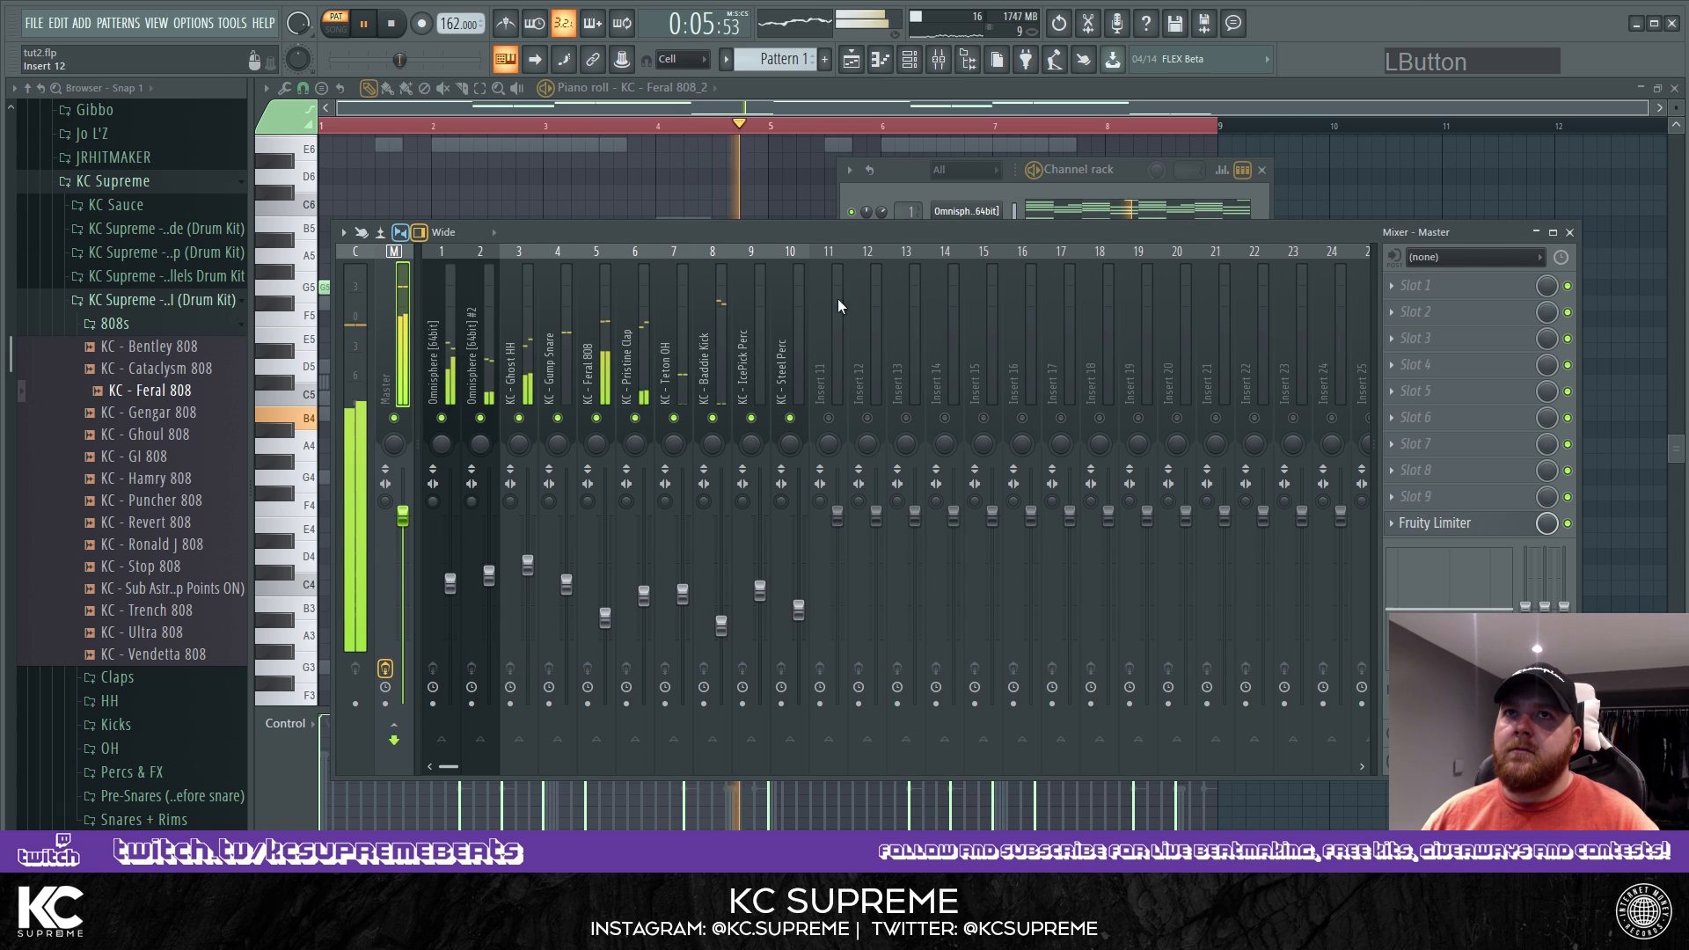
Lower the Ghost HH track volume and slightly raise the volumes of the two Omnisphere tracks.
{"action": "left_click", "coordinate": [519, 369]}
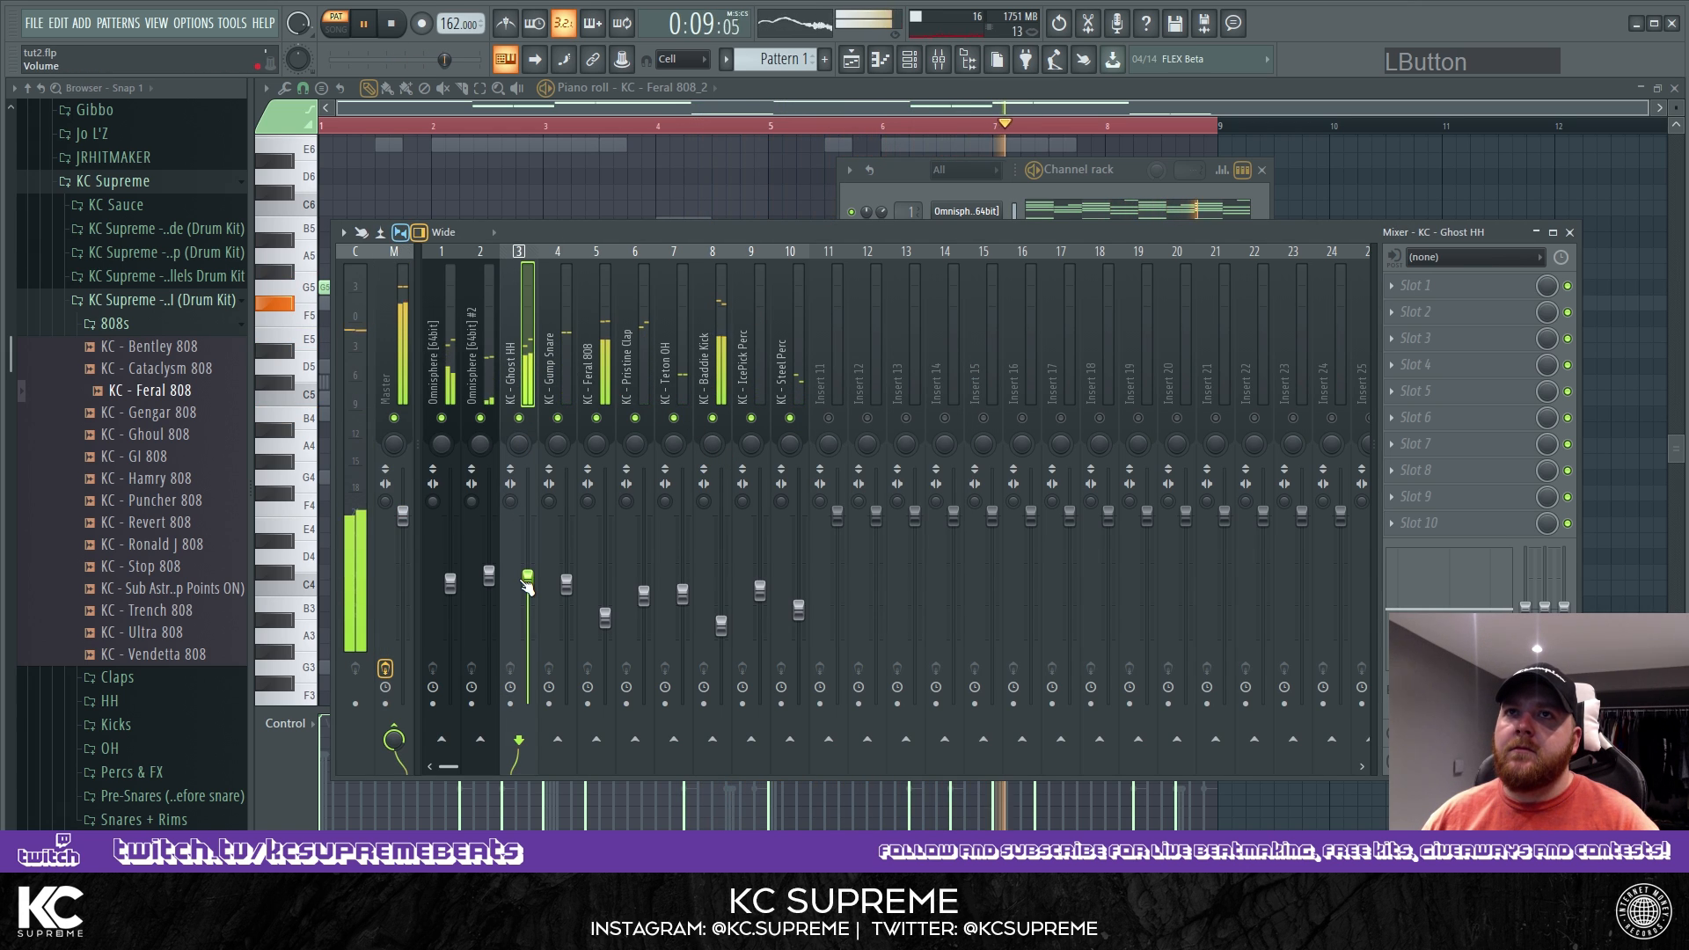
{"action": "left_click", "coordinate": [445, 378]}
{"action": "left_click_drag", "start_coordinate": [451, 585], "coordinate": [490, 569]}
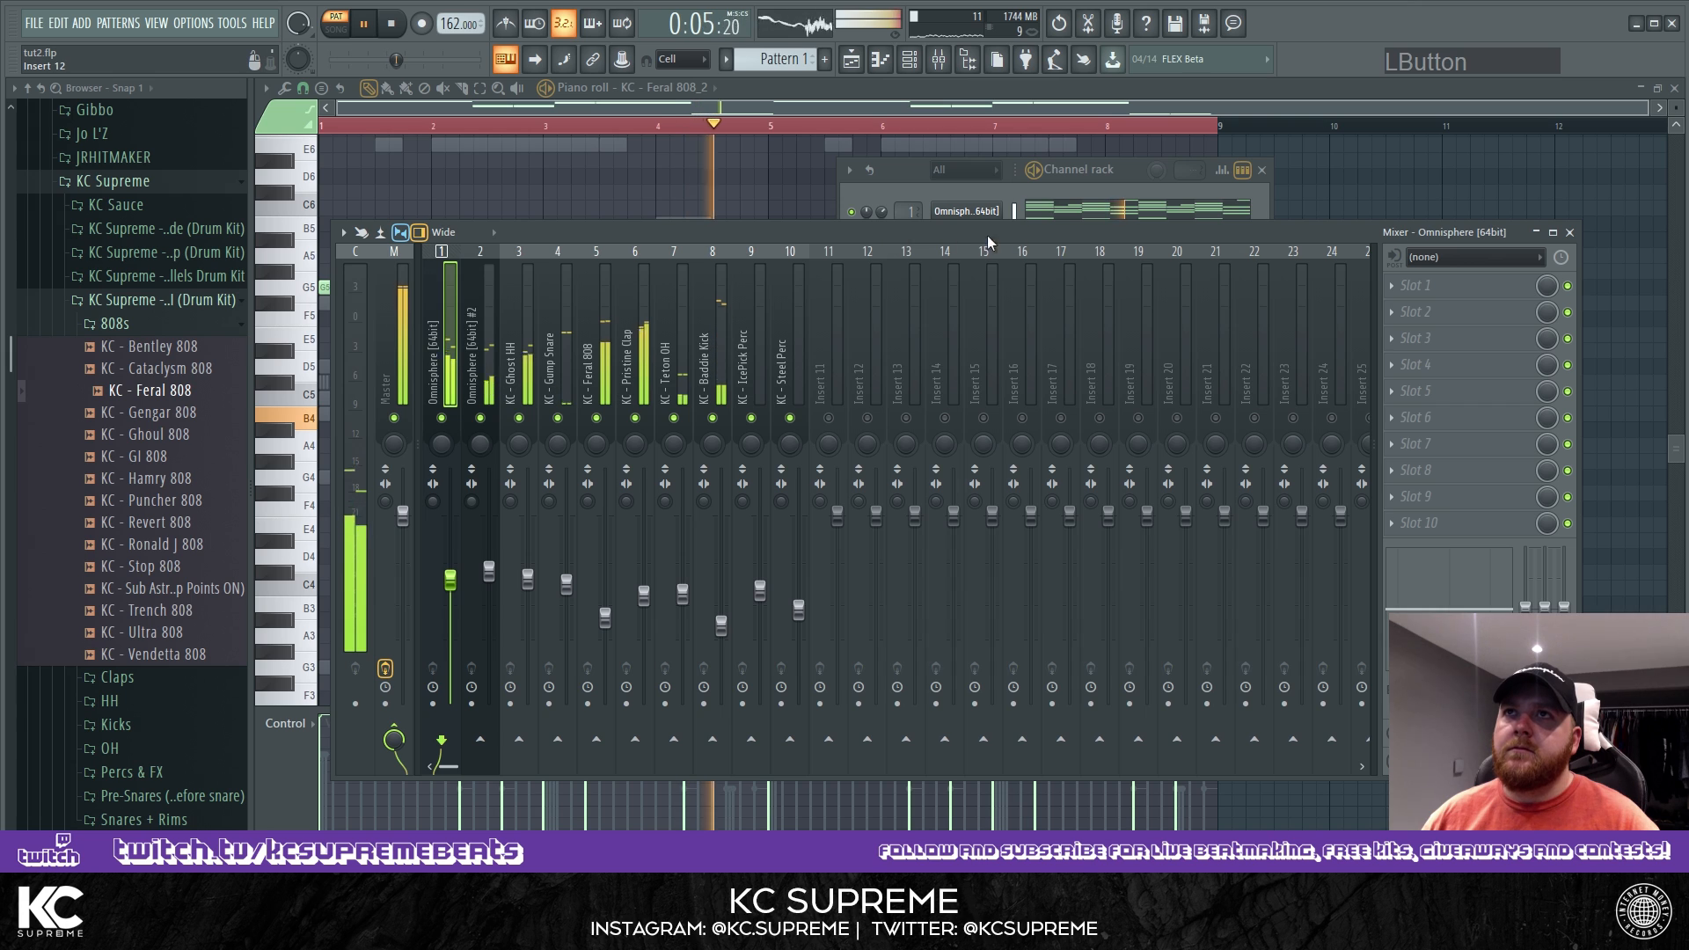
Compare the beat with the Master track's effects bypassed and enabled, then close the mixer.
{"action": "key", "text": "space"}
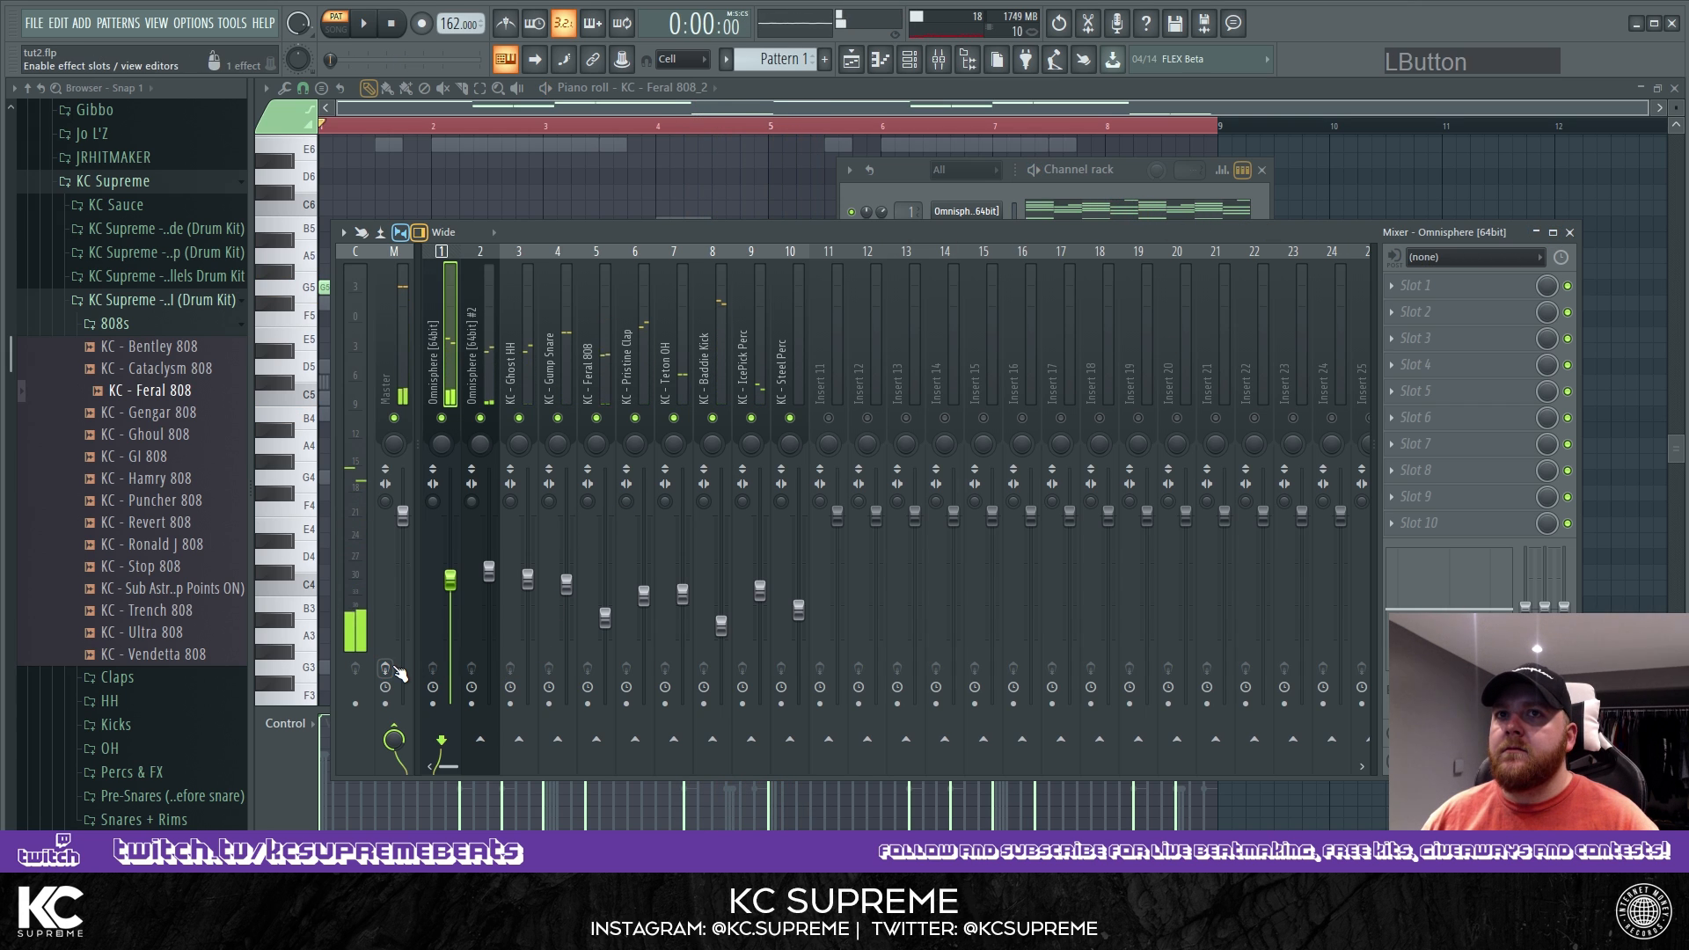
{"action": "key", "text": "space"}
{"action": "left_click", "coordinate": [386, 669]}
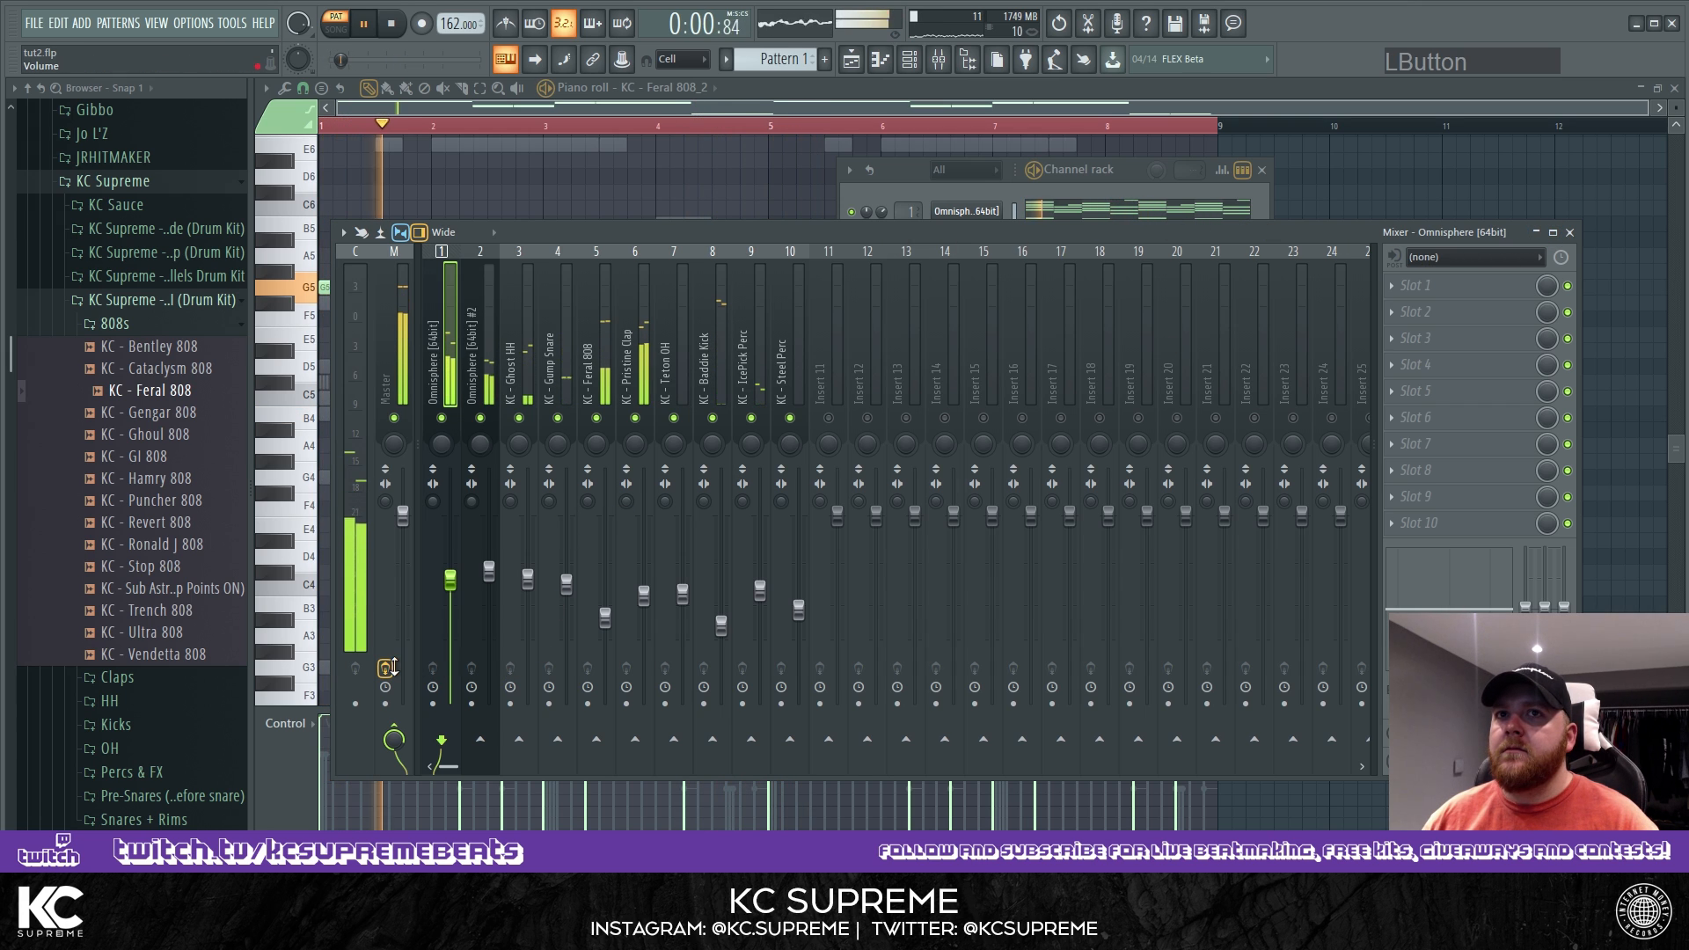
{"action": "left_click", "coordinate": [1570, 233]}
{"action": "key", "text": "space"}
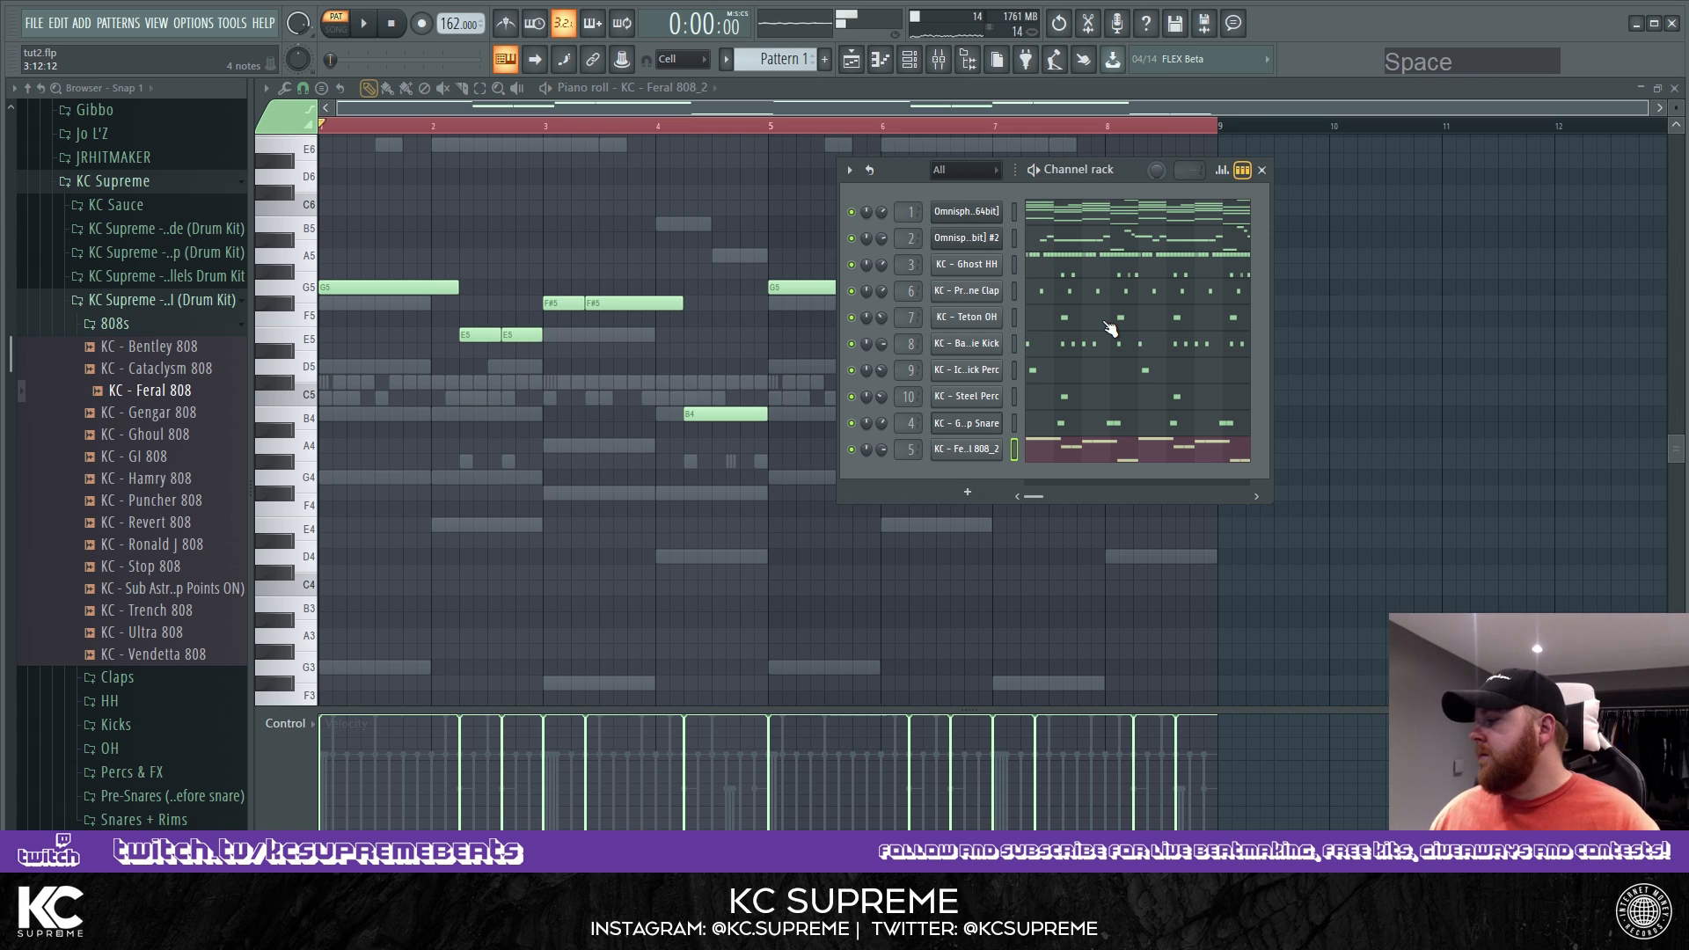
Open the playlist and split Pattern 1 by channel into separate patterns.
{"action": "left_click", "coordinate": [881, 61]}
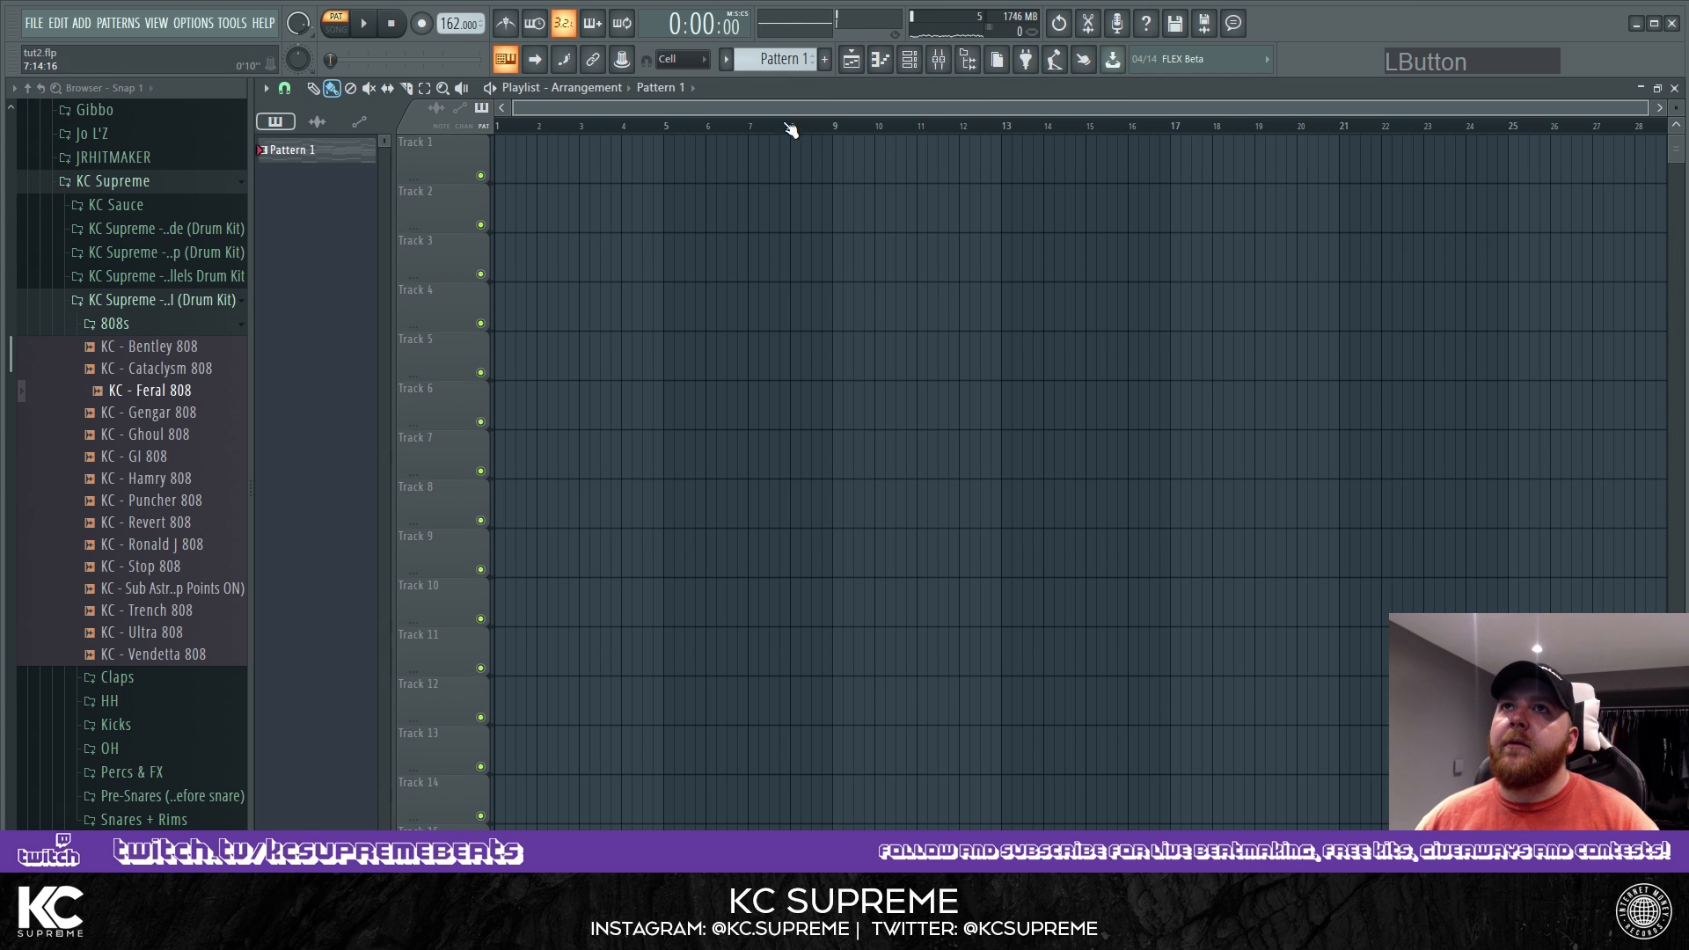
{"action": "right_click", "coordinate": [764, 59]}
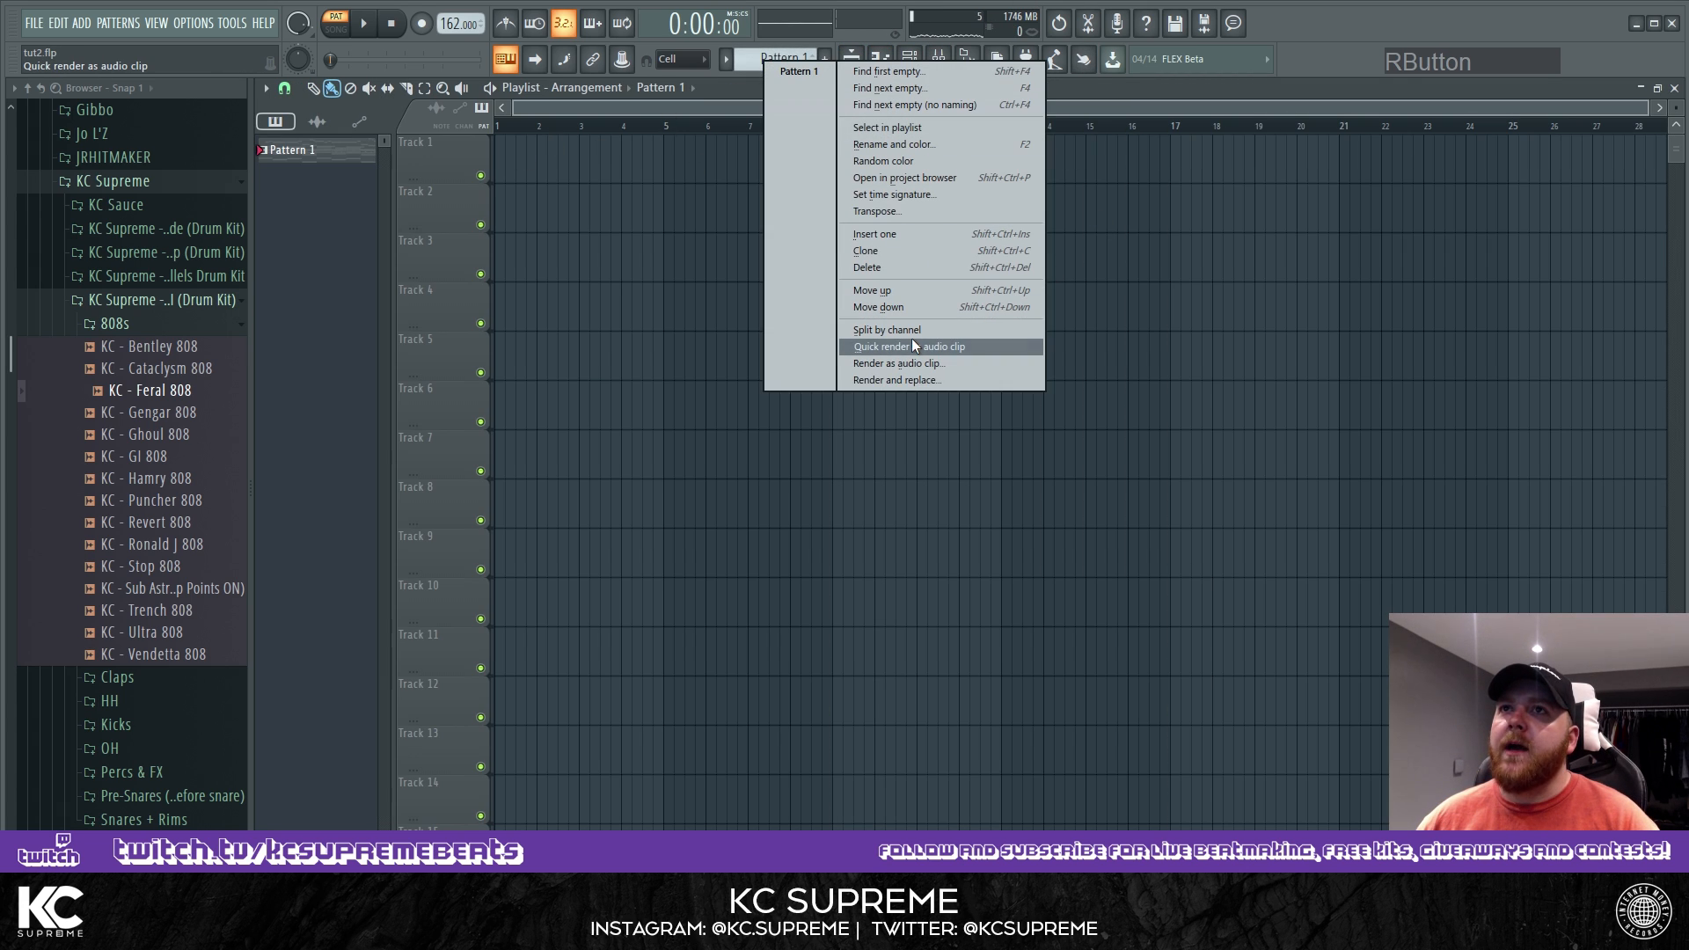
{"action": "left_click", "coordinate": [885, 329]}
{"action": "left_click", "coordinate": [850, 59]}
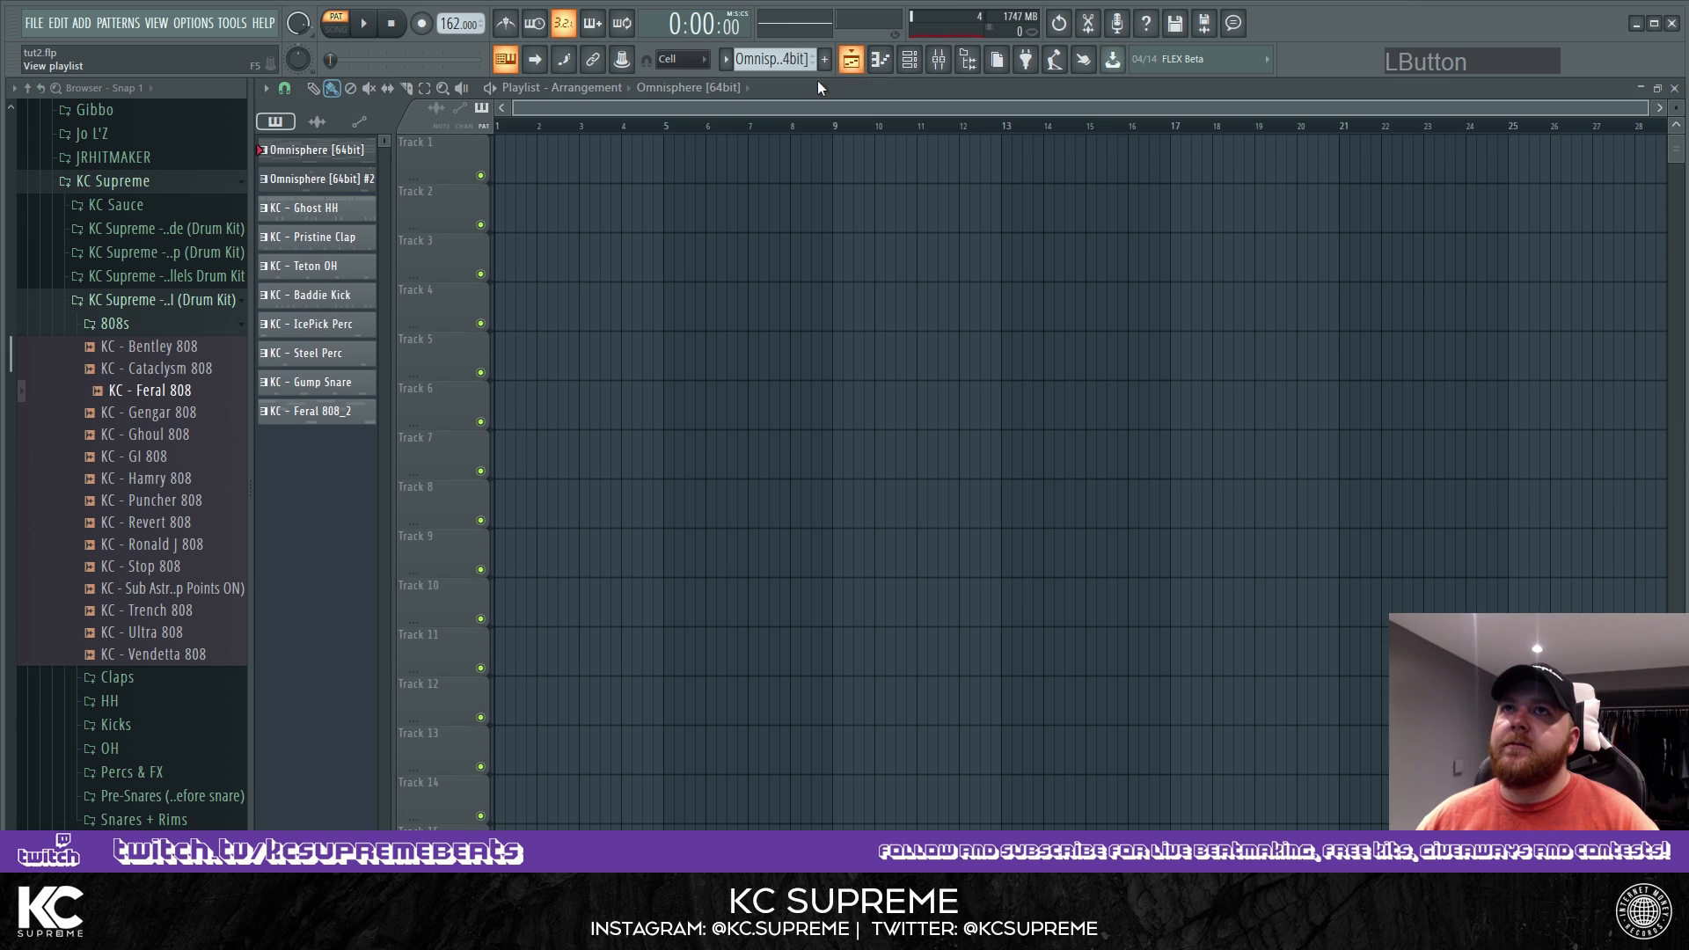
Select all ten split patterns and place them together on Tracks 1 to 10 starting at bar 1.
{"action": "left_click", "coordinate": [320, 412], "text": "shift"}
{"action": "left_click_drag", "start_coordinate": [411, 148], "coordinate": [509, 163]}
{"action": "scroll", "coordinate": [942, 423], "scroll_direction": "up", "scroll_amount": 2, "text": "ctrl"}
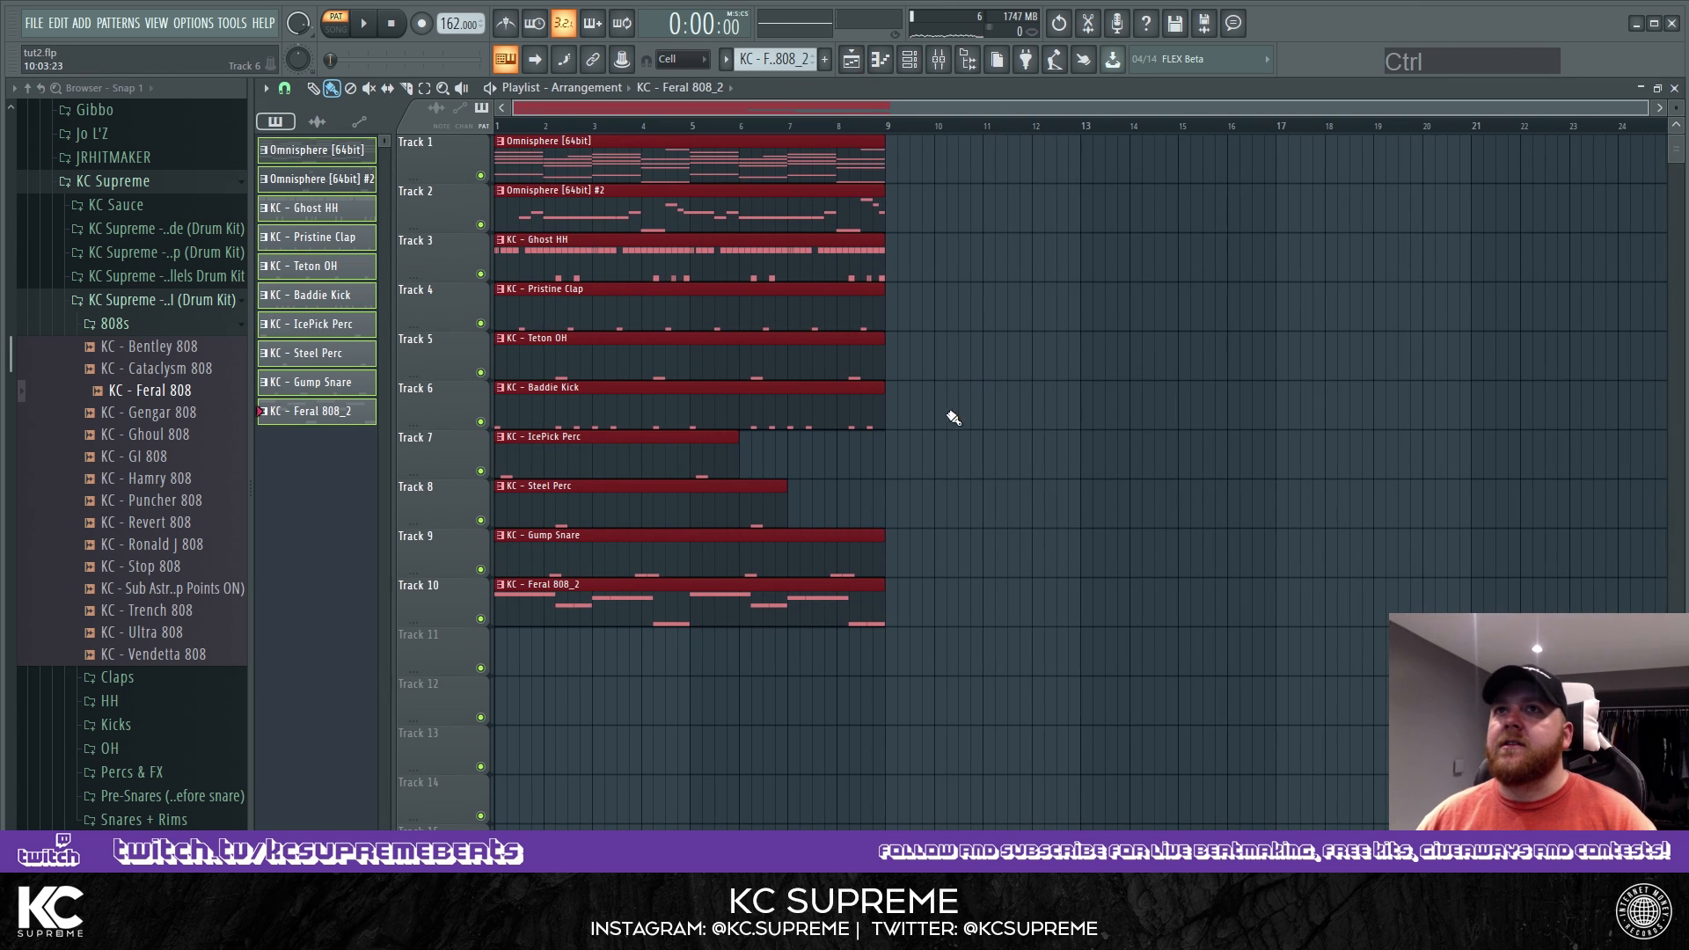
Duplicate the eight-bar block of clips seven times in a row to fill the playlist through bar 64.
{"action": "key", "text": "ctrl+b"}
{"action": "key", "text": "ctrl+b"}
{"action": "key", "text": "ctrl+b"}
{"action": "key", "text": "ctrl+b"}
{"action": "key", "text": "ctrl+b"}
{"action": "key", "text": "ctrl+b"}
{"action": "key", "text": "ctrl+b"}
{"action": "scroll", "coordinate": [929, 465], "scroll_direction": "down", "scroll_amount": 4, "text": "ctrl"}
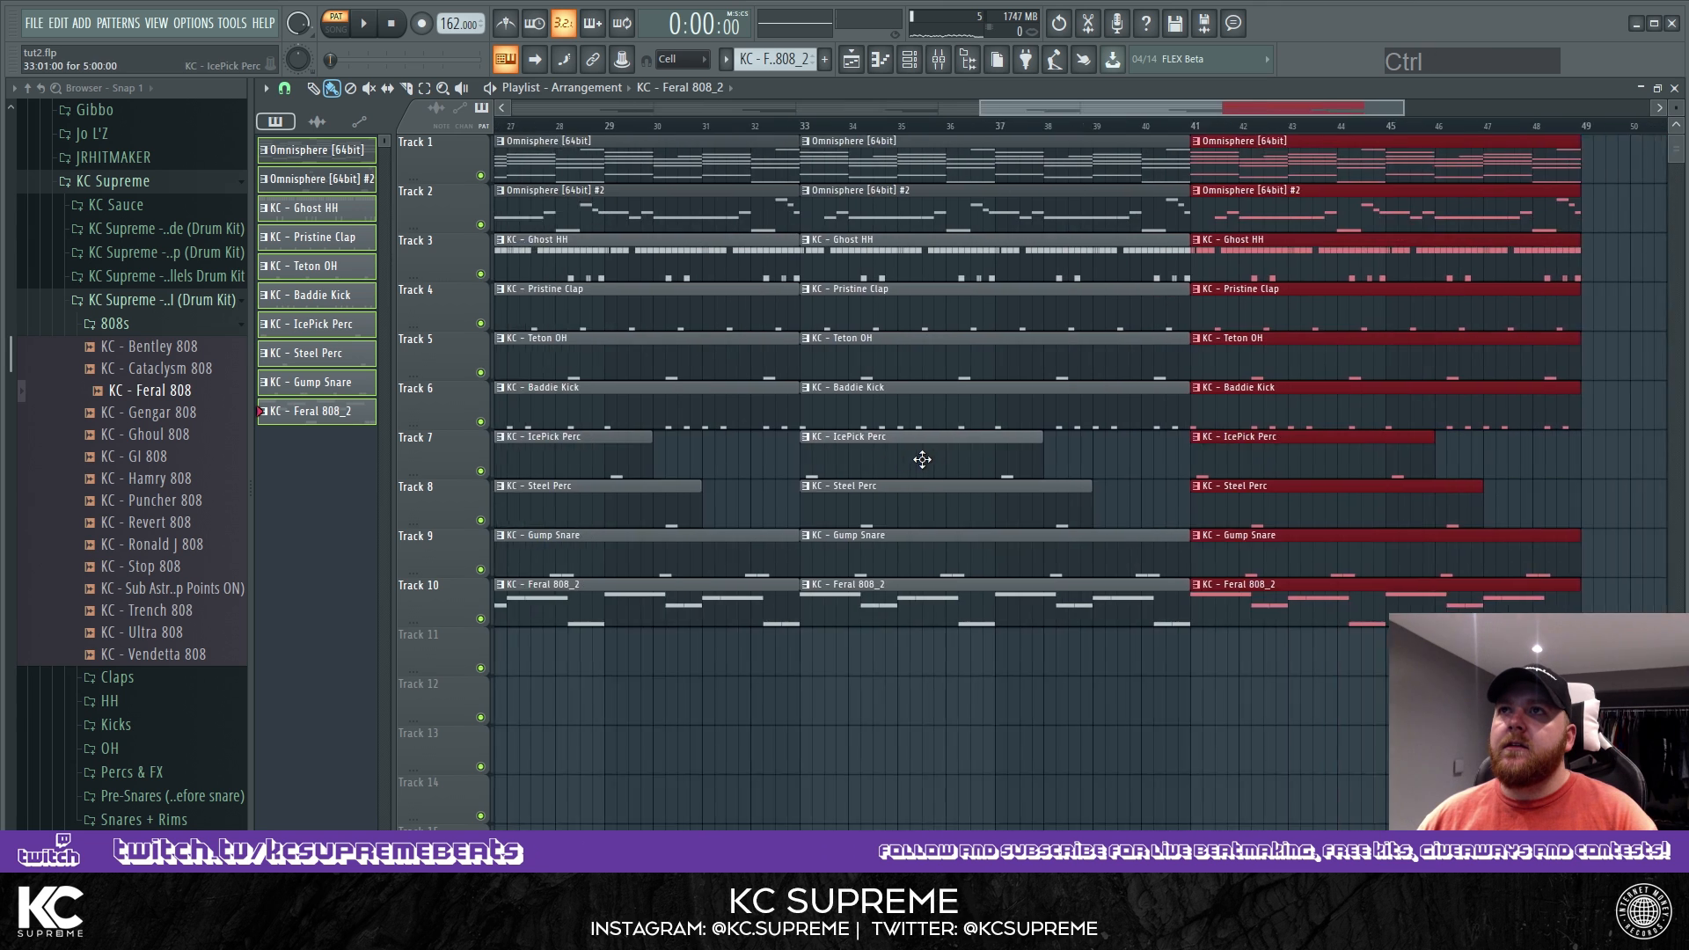
Delete the clips on Tracks 2 to 10 in the first eight bars and play the intro in song mode.
{"action": "left_click_drag", "start_coordinate": [526, 203], "coordinate": [531, 627]}
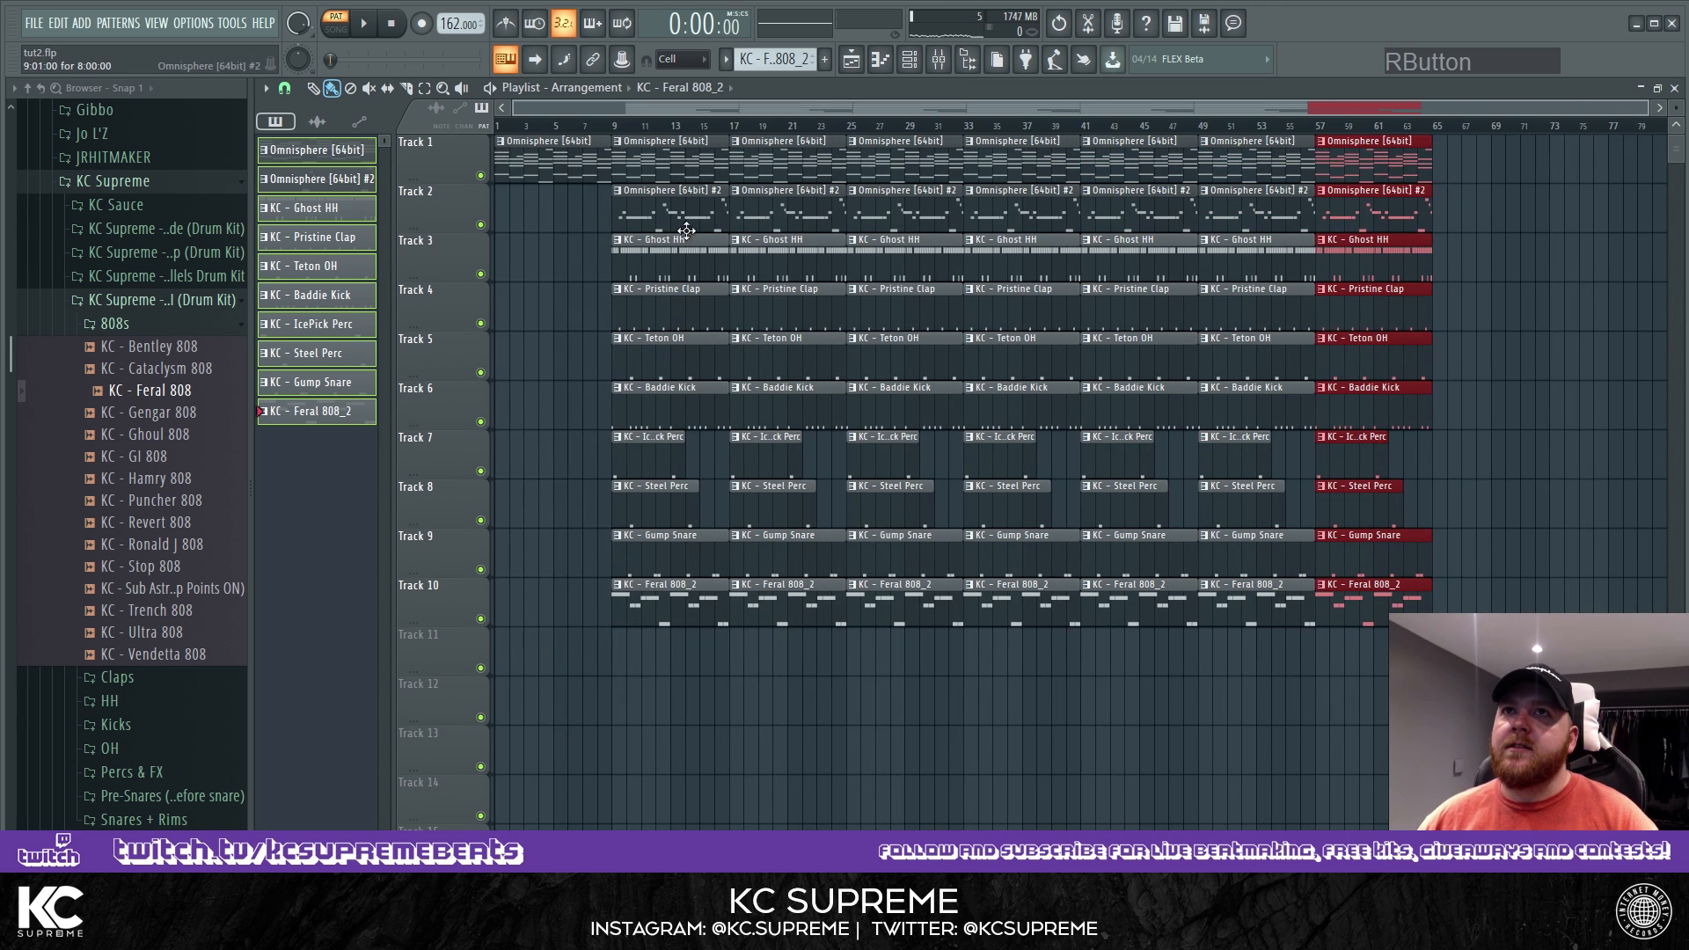
{"action": "left_click", "coordinate": [504, 130]}
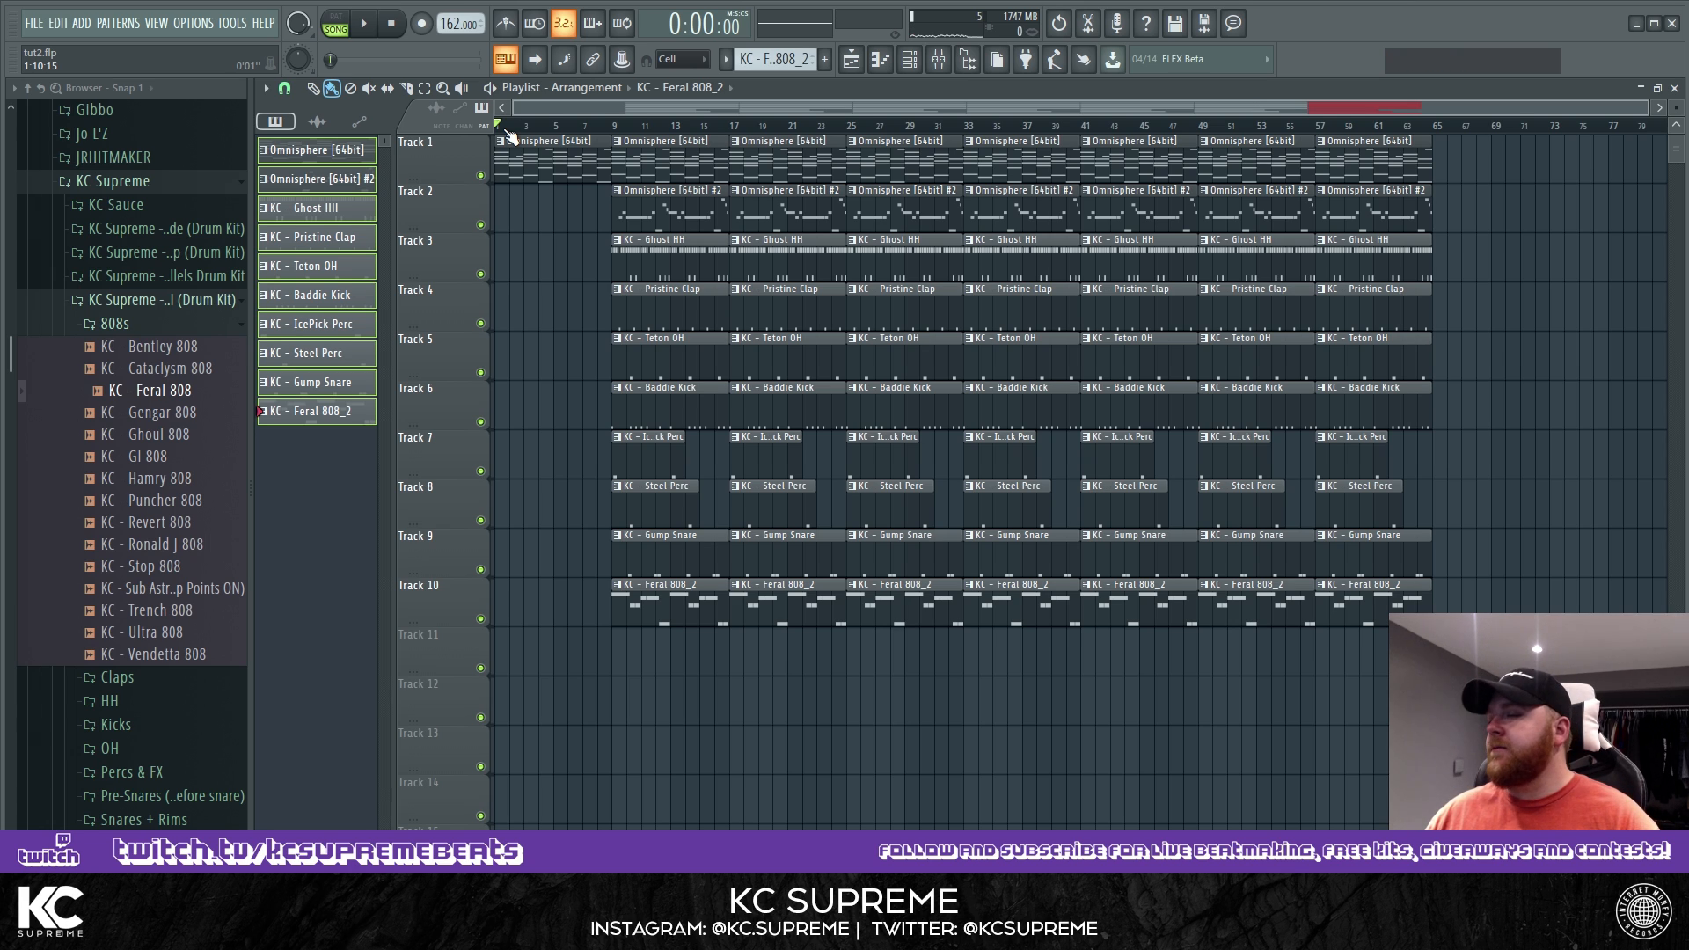
{"action": "key", "text": "space"}
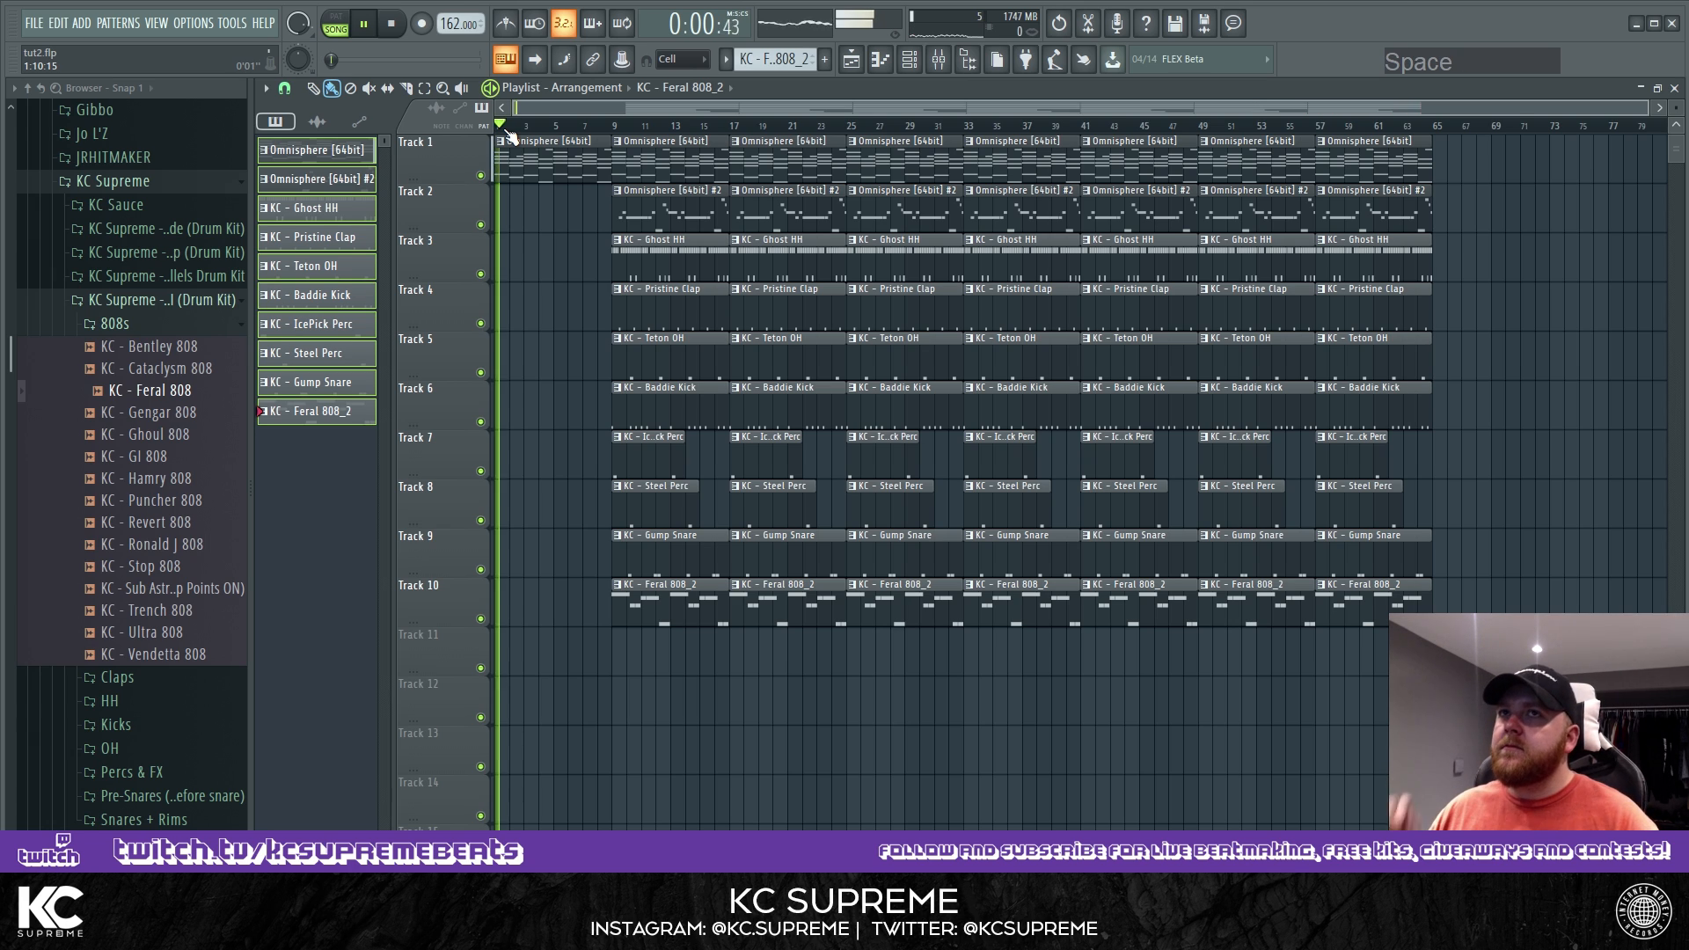
{"action": "left_click", "coordinate": [599, 125]}
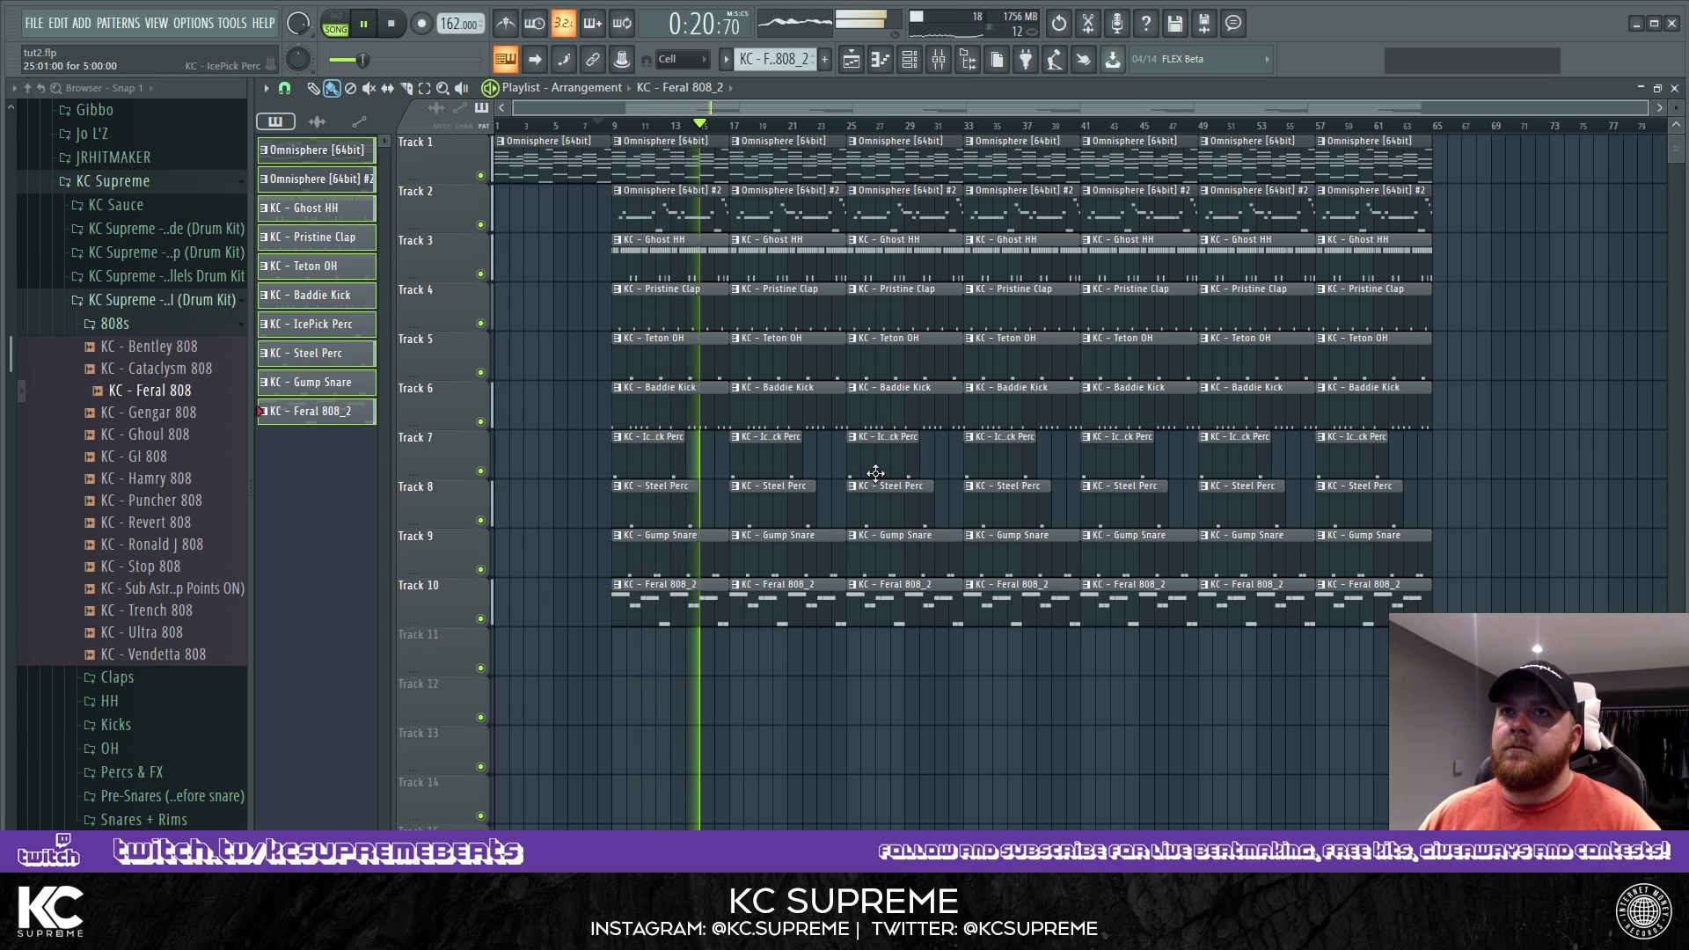
Strip the bar 25 section of its Omnisphere #2, Teton OH, Baddie Kick, IcePick Perc, Steel Perc, Gump Snare and Feral 808 clips.
{"action": "left_click", "coordinate": [833, 125]}
{"action": "key", "text": "space"}
{"action": "right_click", "coordinate": [893, 207]}
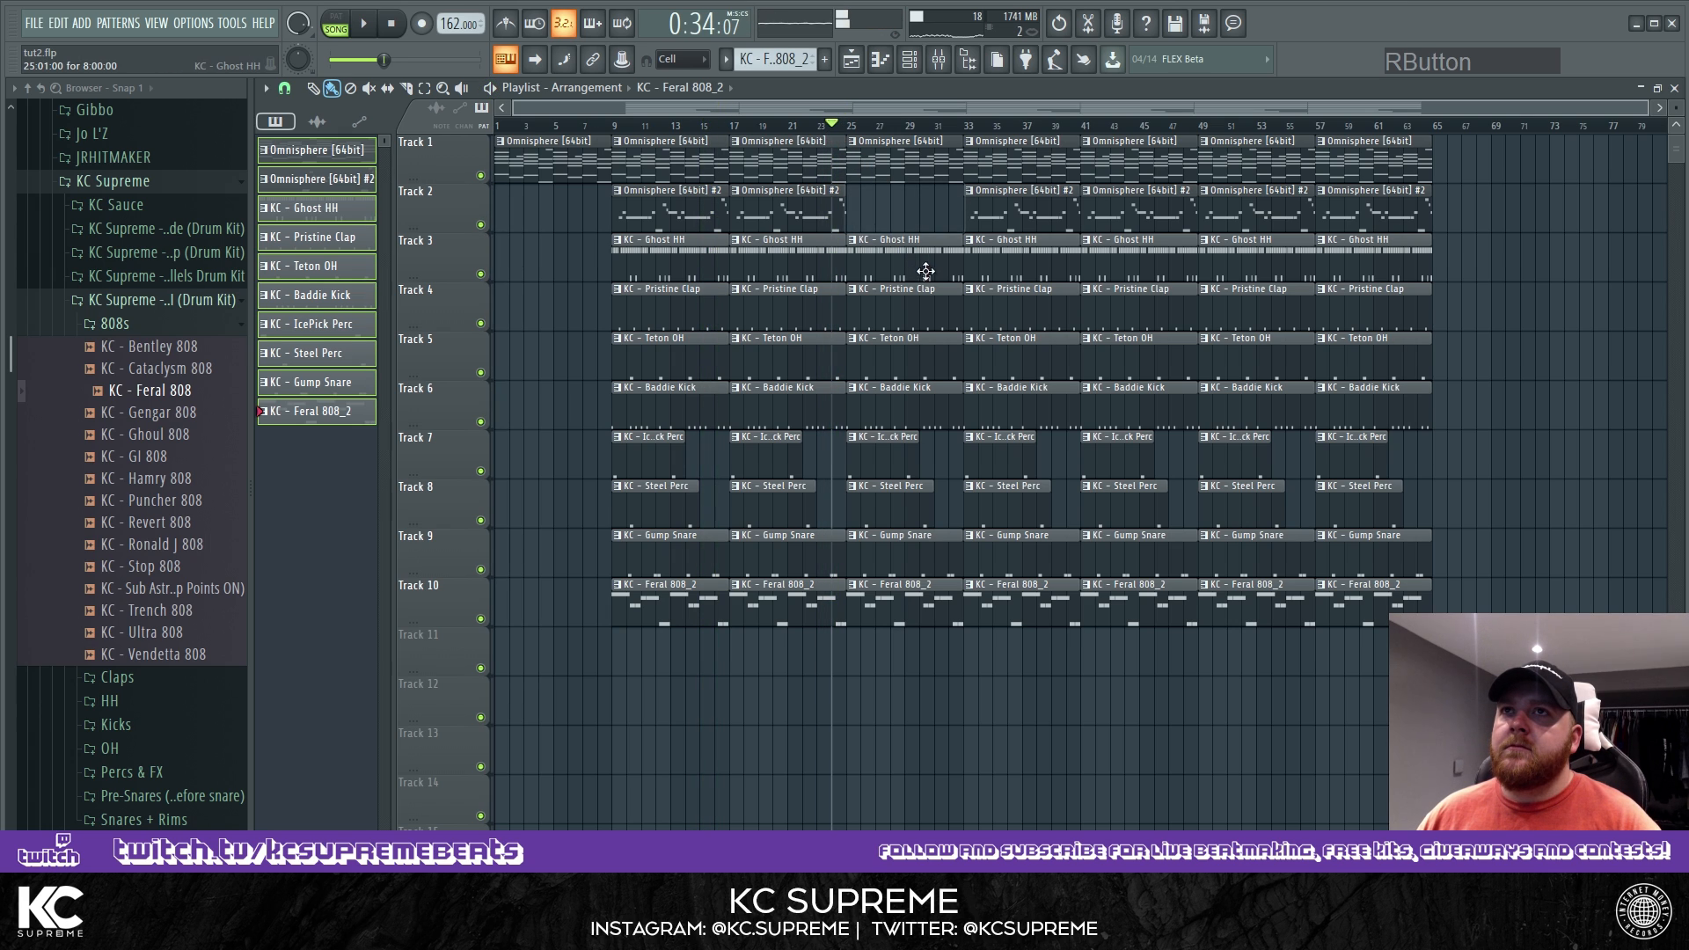
{"action": "right_click", "coordinate": [899, 408]}
{"action": "right_click", "coordinate": [901, 453]}
{"action": "right_click", "coordinate": [903, 501]}
{"action": "right_click", "coordinate": [904, 550]}
{"action": "right_click", "coordinate": [906, 602]}
{"action": "key", "text": "space"}
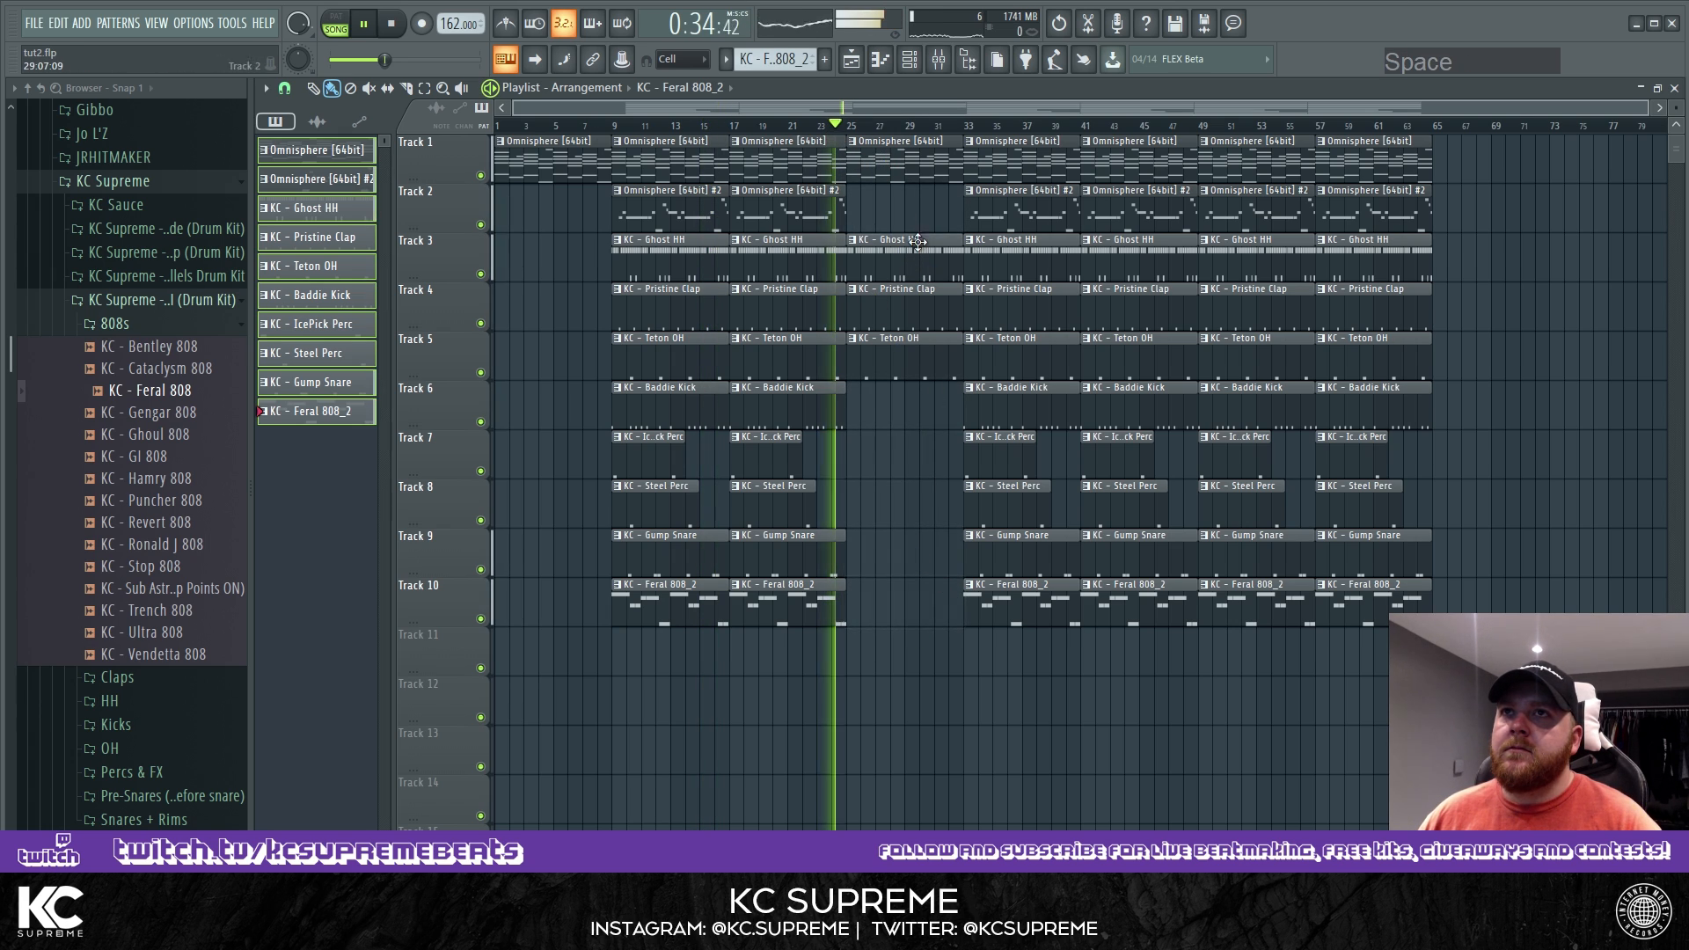
{"action": "right_click", "coordinate": [907, 363]}
Trim the end of the Ghost HH clip just before bar 33 and delete the Omnisphere #2 and Teton OH clips starting at bar 33.
{"action": "scroll", "coordinate": [938, 328], "scroll_direction": "up", "scroll_amount": 2, "text": "ctrl"}
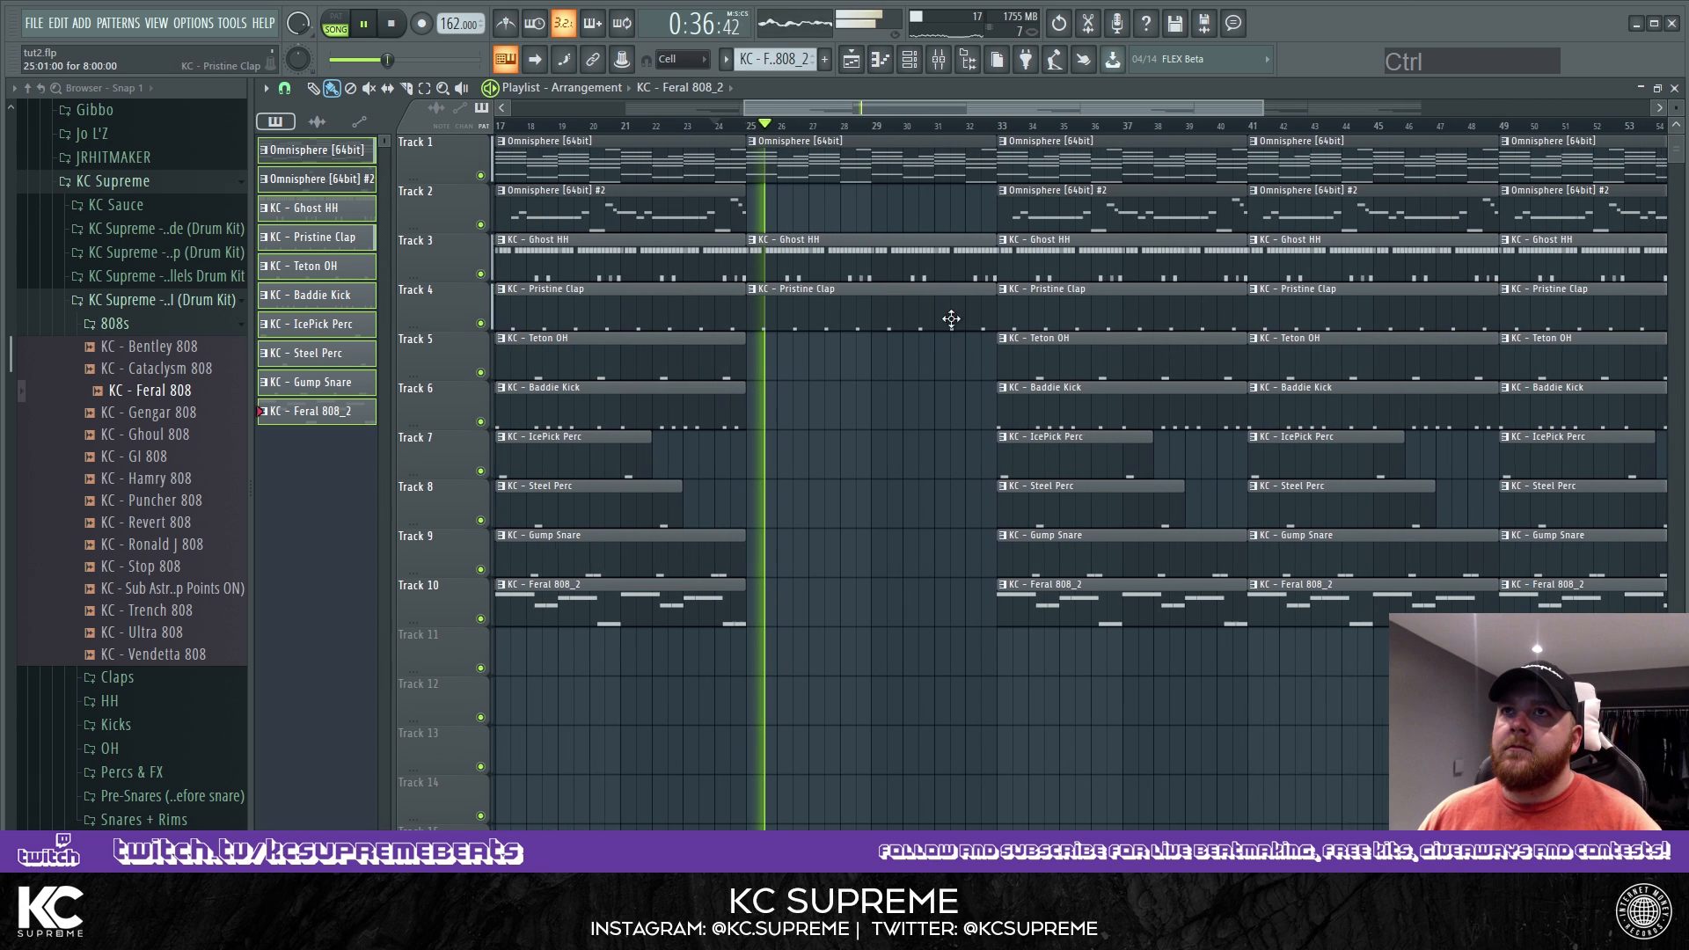
{"action": "scroll", "coordinate": [968, 290], "scroll_direction": "down", "scroll_amount": 2, "text": "ctrl"}
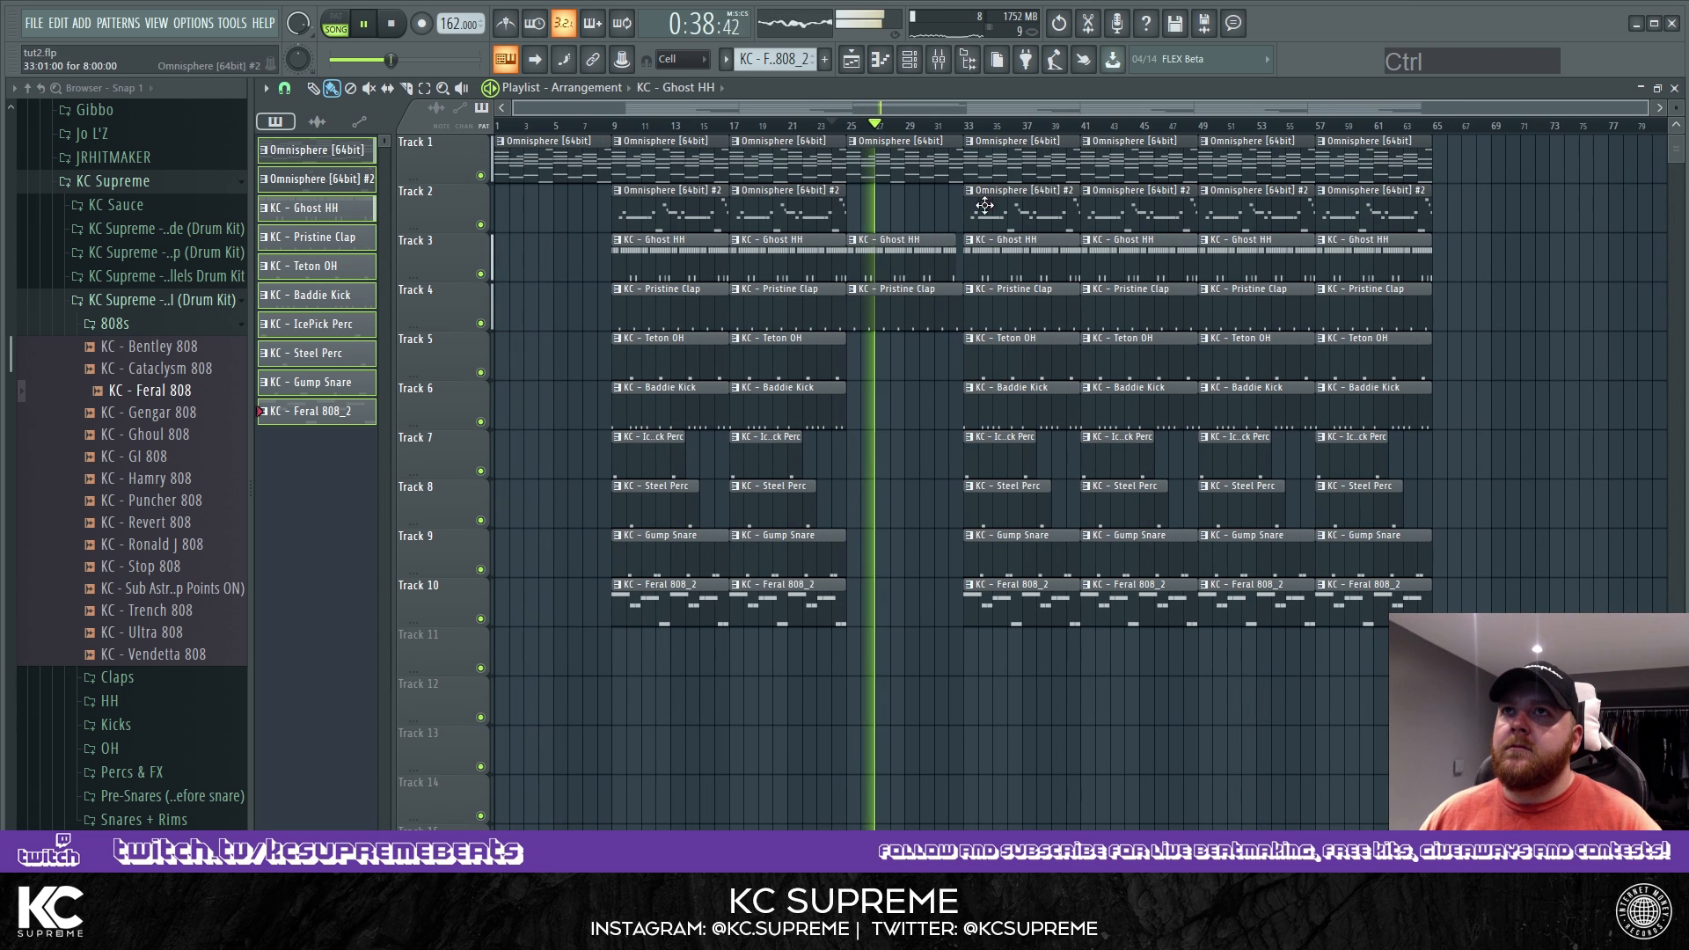
{"action": "right_click", "coordinate": [990, 216]}
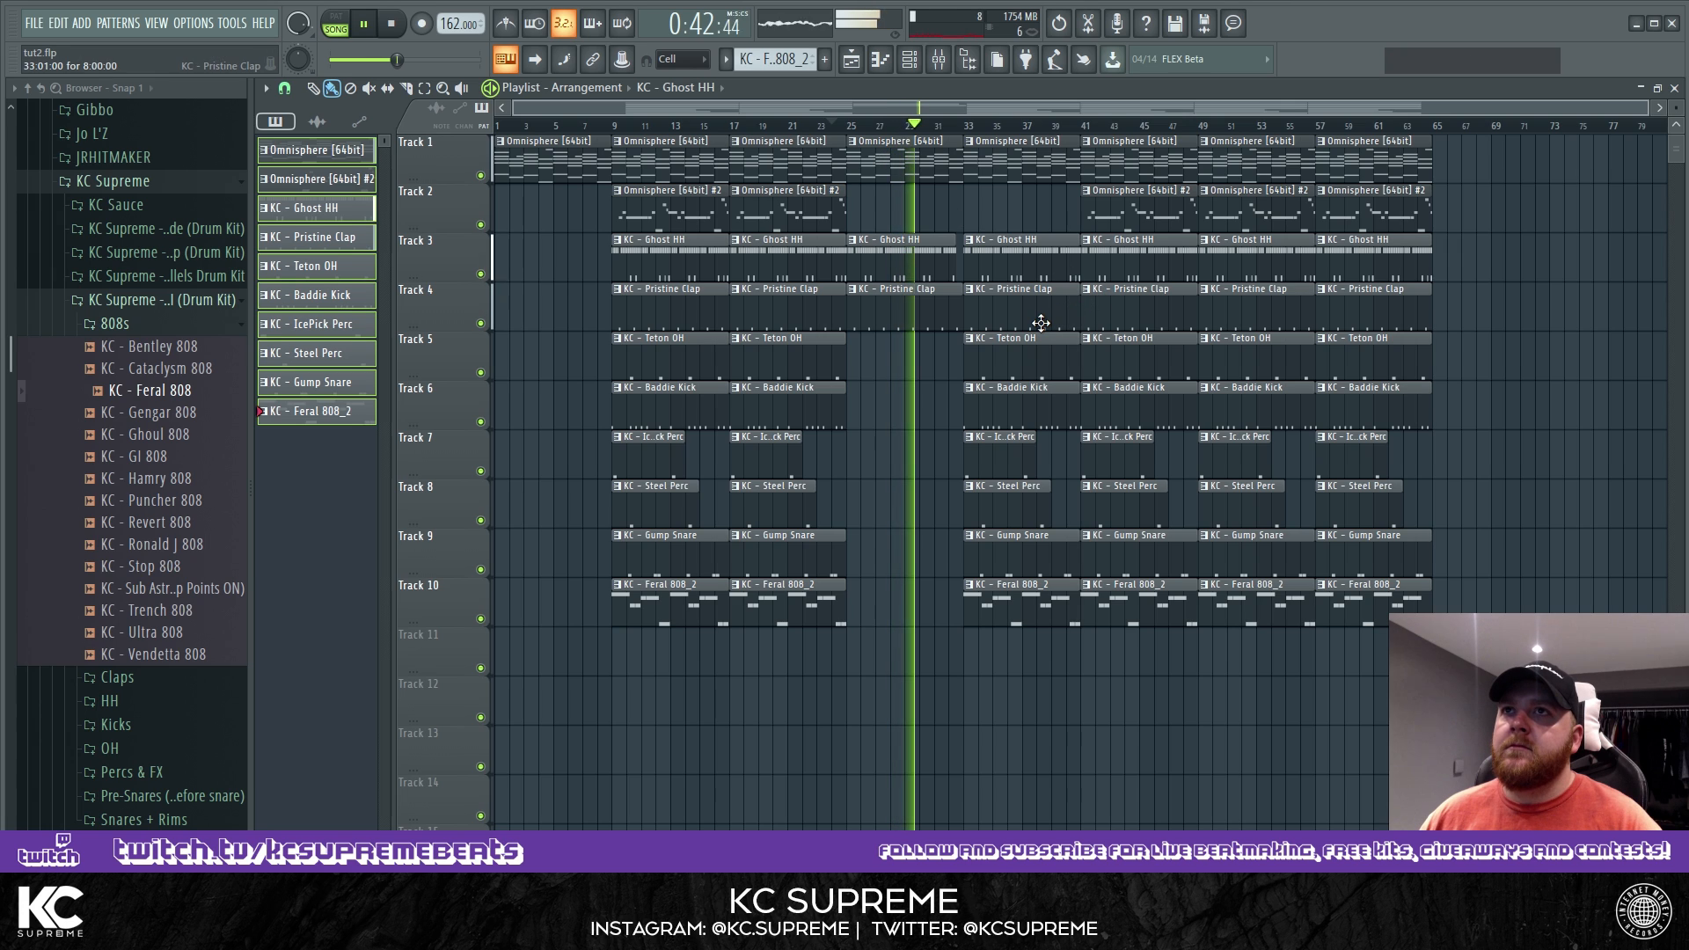
{"action": "right_click", "coordinate": [1014, 363]}
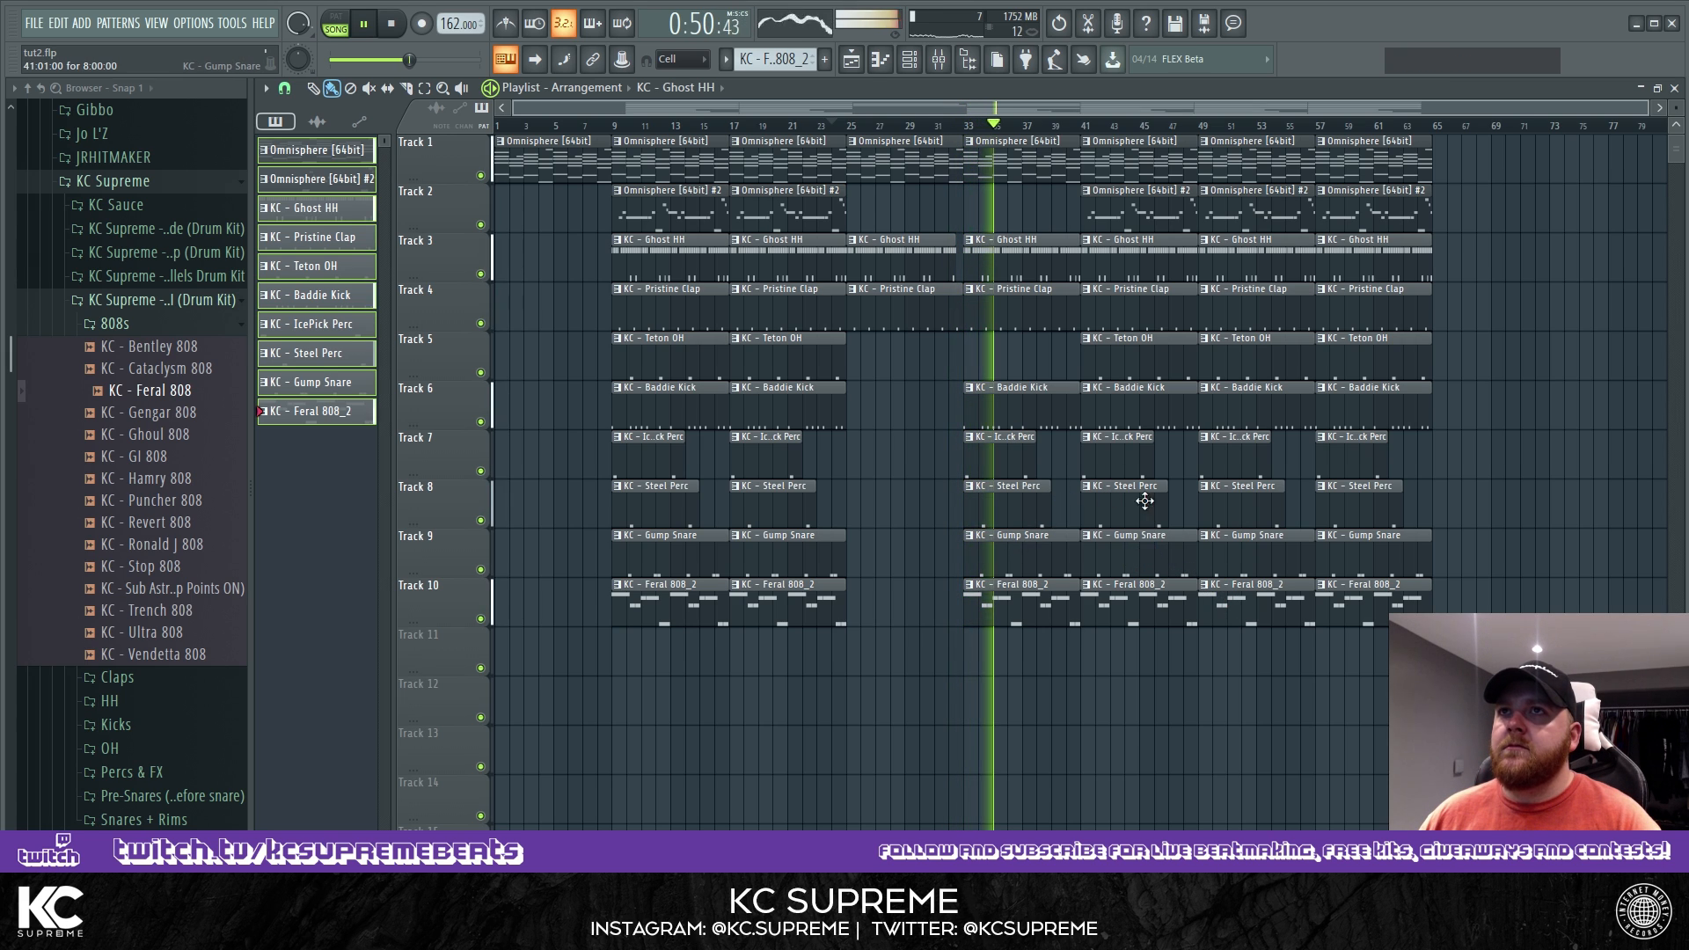
Lower the Gump Snare track to about -9.5 dB in the mixer and close it.
{"action": "left_click", "coordinate": [938, 60]}
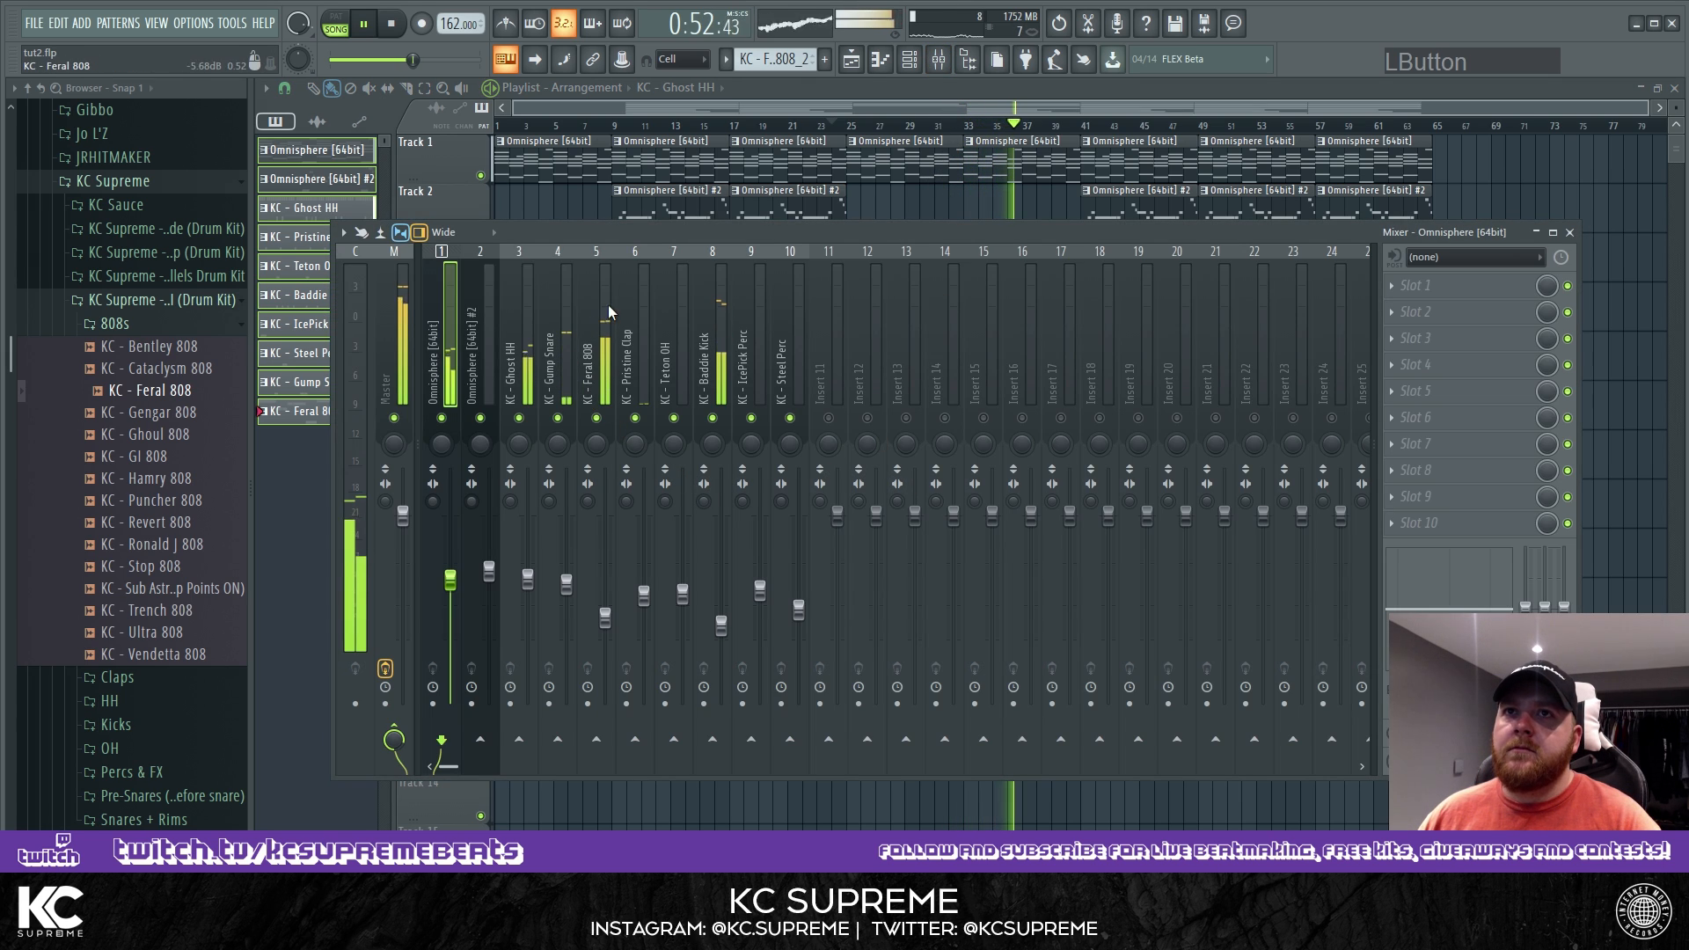
{"action": "left_click", "coordinate": [572, 337]}
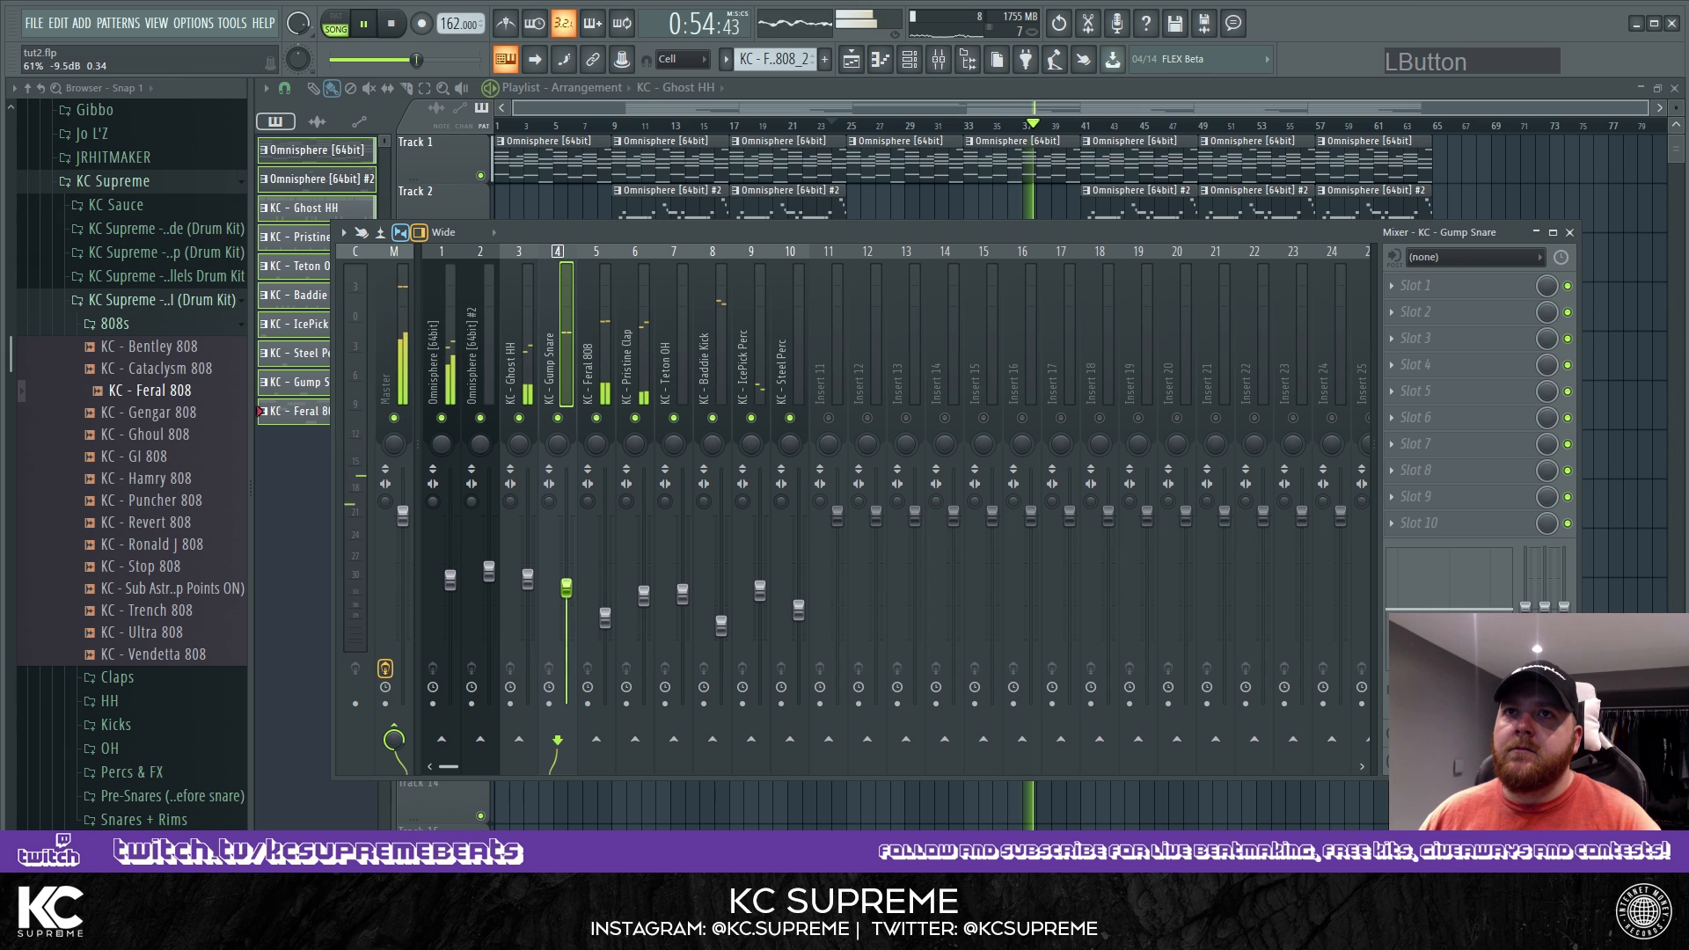
{"action": "left_click", "coordinate": [939, 60]}
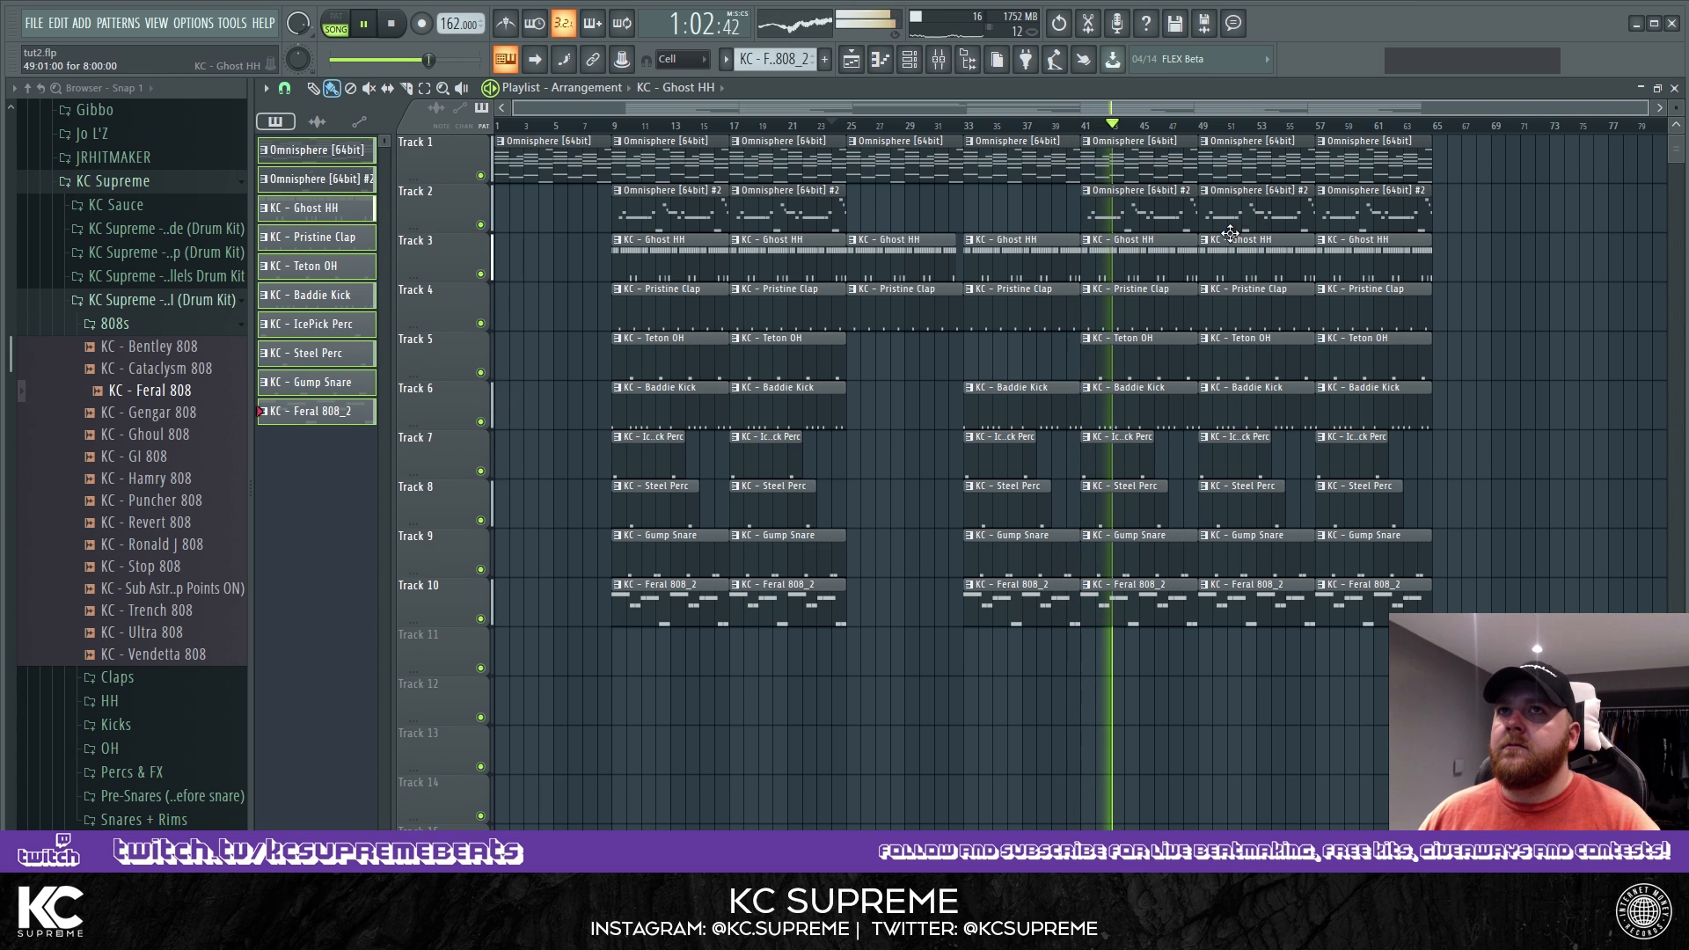
Delete Tracks 2 to 10 from bar 49 and the Omnisphere clip at bar 57, then duplicate the clips from bars 9 to 56 twice.
{"action": "mouse_move", "coordinate": [1263, 213]}
{"action": "left_mouse_down"}
{"action": "mouse_move", "coordinate": [1263, 414]}
{"action": "mouse_move", "coordinate": [1372, 558]}
{"action": "mouse_move", "coordinate": [1376, 150]}
{"action": "left_mouse_up"}
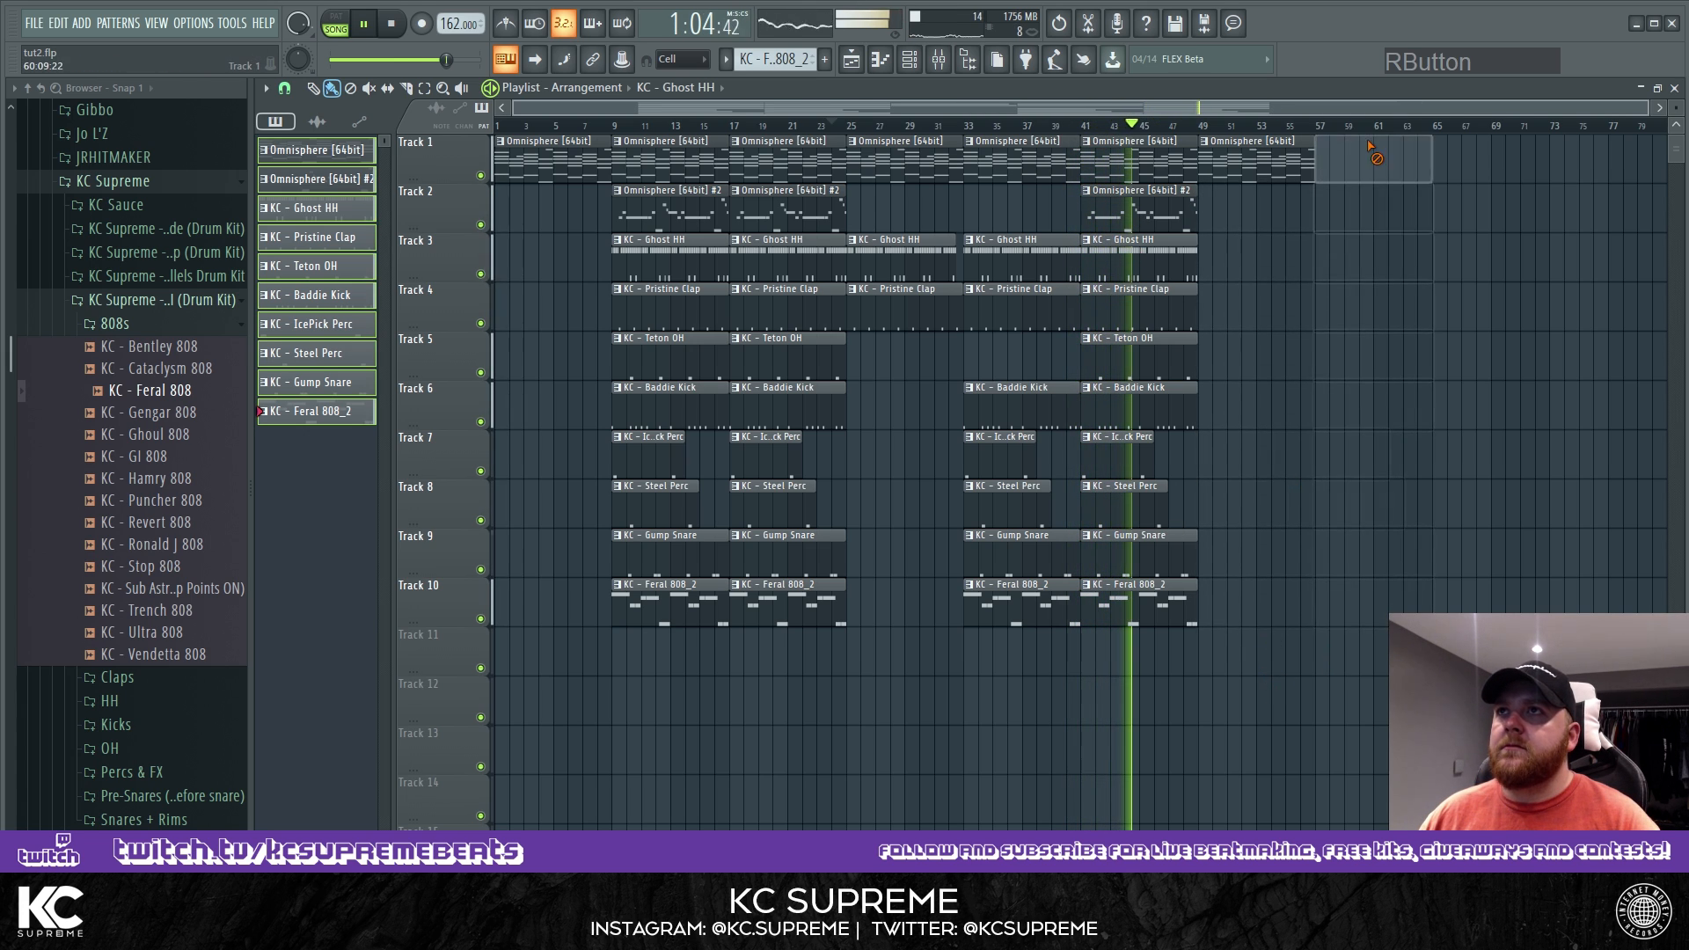
{"action": "left_click_drag", "start_coordinate": [613, 629], "coordinate": [1328, 176]}
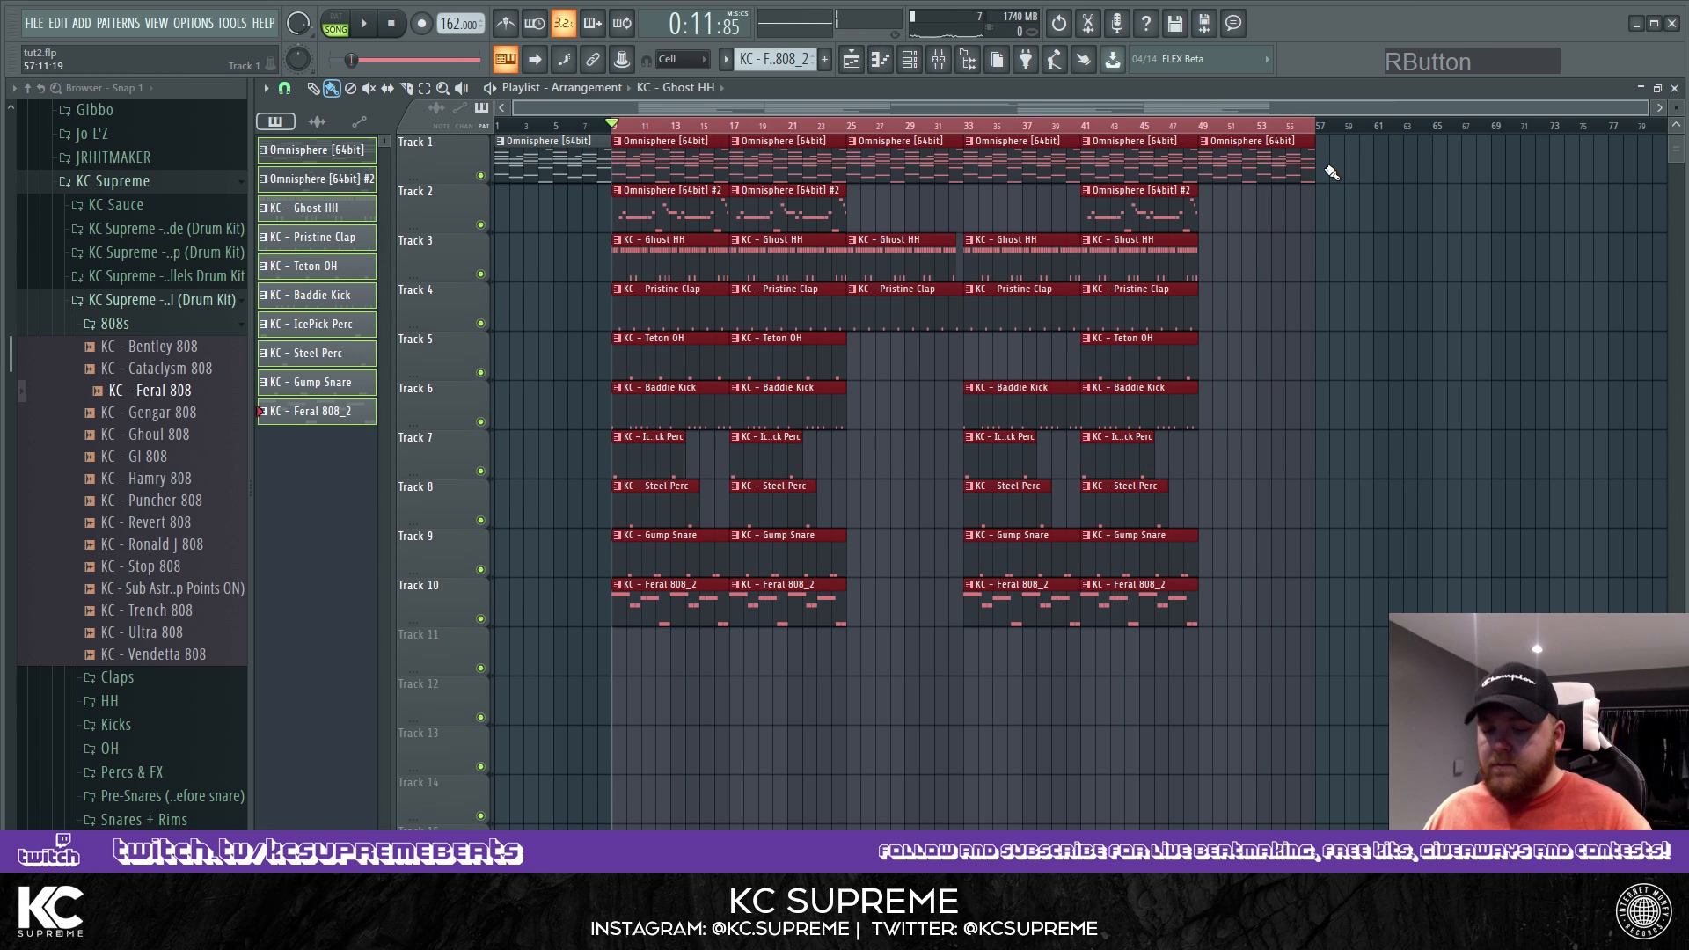
{"action": "key", "text": "ctrl+b"}
{"action": "key", "text": "ctrl+b"}
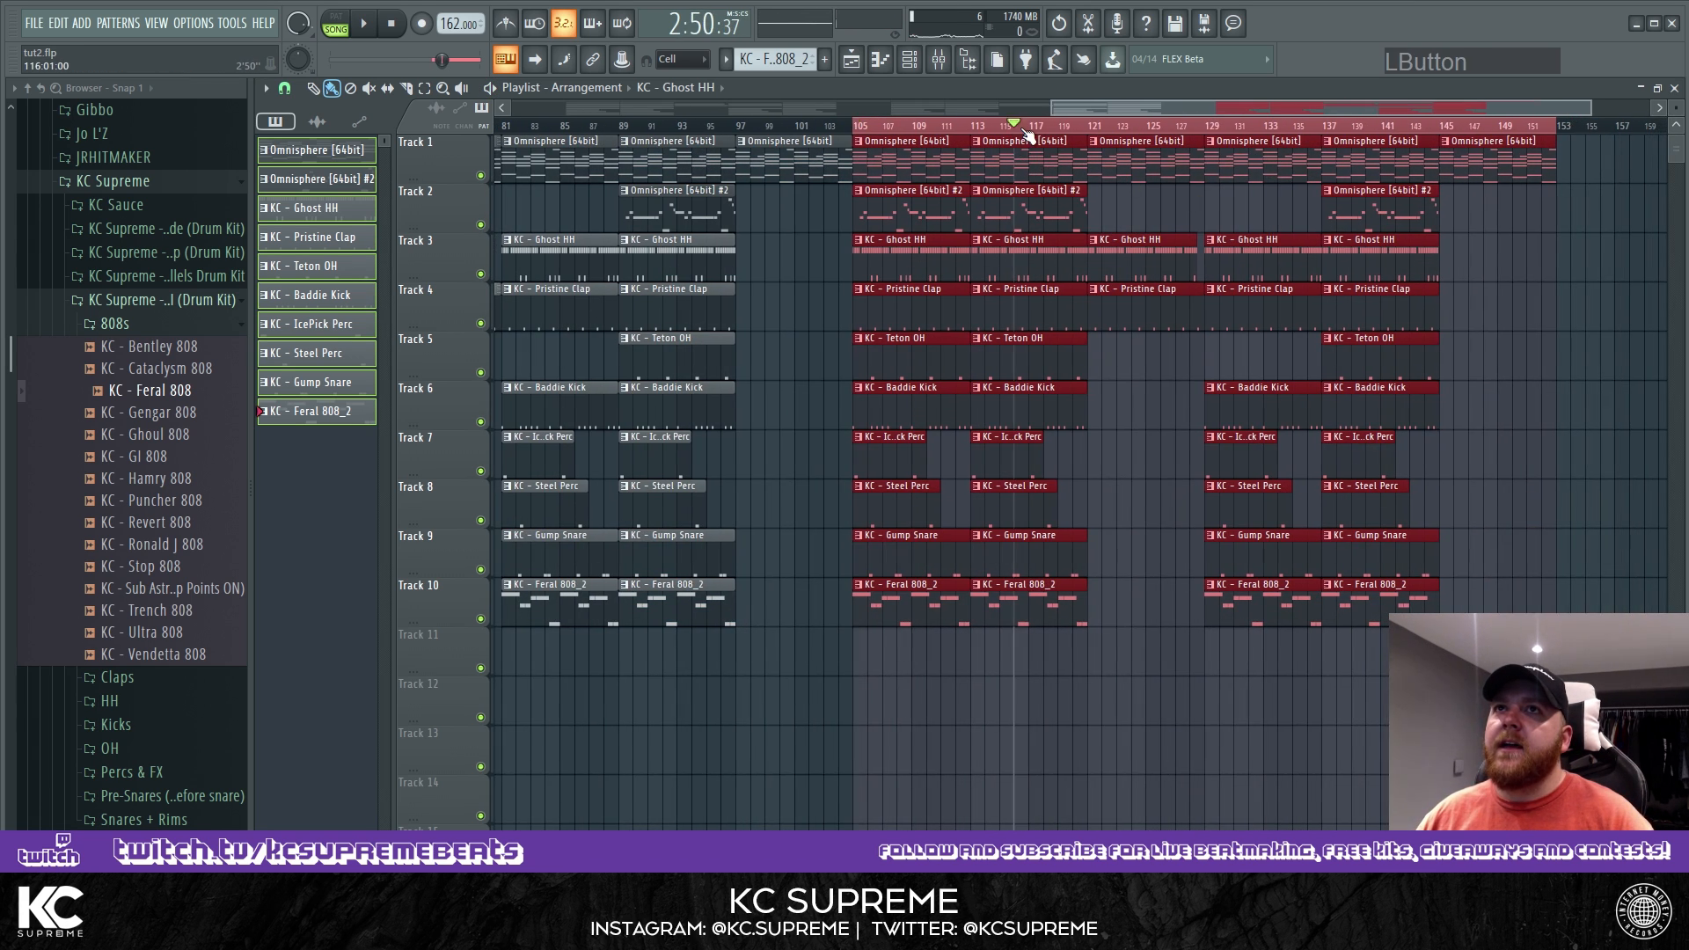
Delete the duplicated clips from bar 121 onward except the Omnisphere outro clip, and add an Omnisphere #2 clip at bar 121.
{"action": "double_click", "coordinate": [1023, 129]}
{"action": "mouse_move", "coordinate": [1131, 235]}
{"action": "left_mouse_down"}
{"action": "mouse_move", "coordinate": [1214, 345]}
{"action": "mouse_move", "coordinate": [1289, 148]}
{"action": "mouse_move", "coordinate": [1502, 139]}
{"action": "mouse_move", "coordinate": [1372, 358]}
{"action": "mouse_move", "coordinate": [1241, 459]}
{"action": "left_mouse_up"}
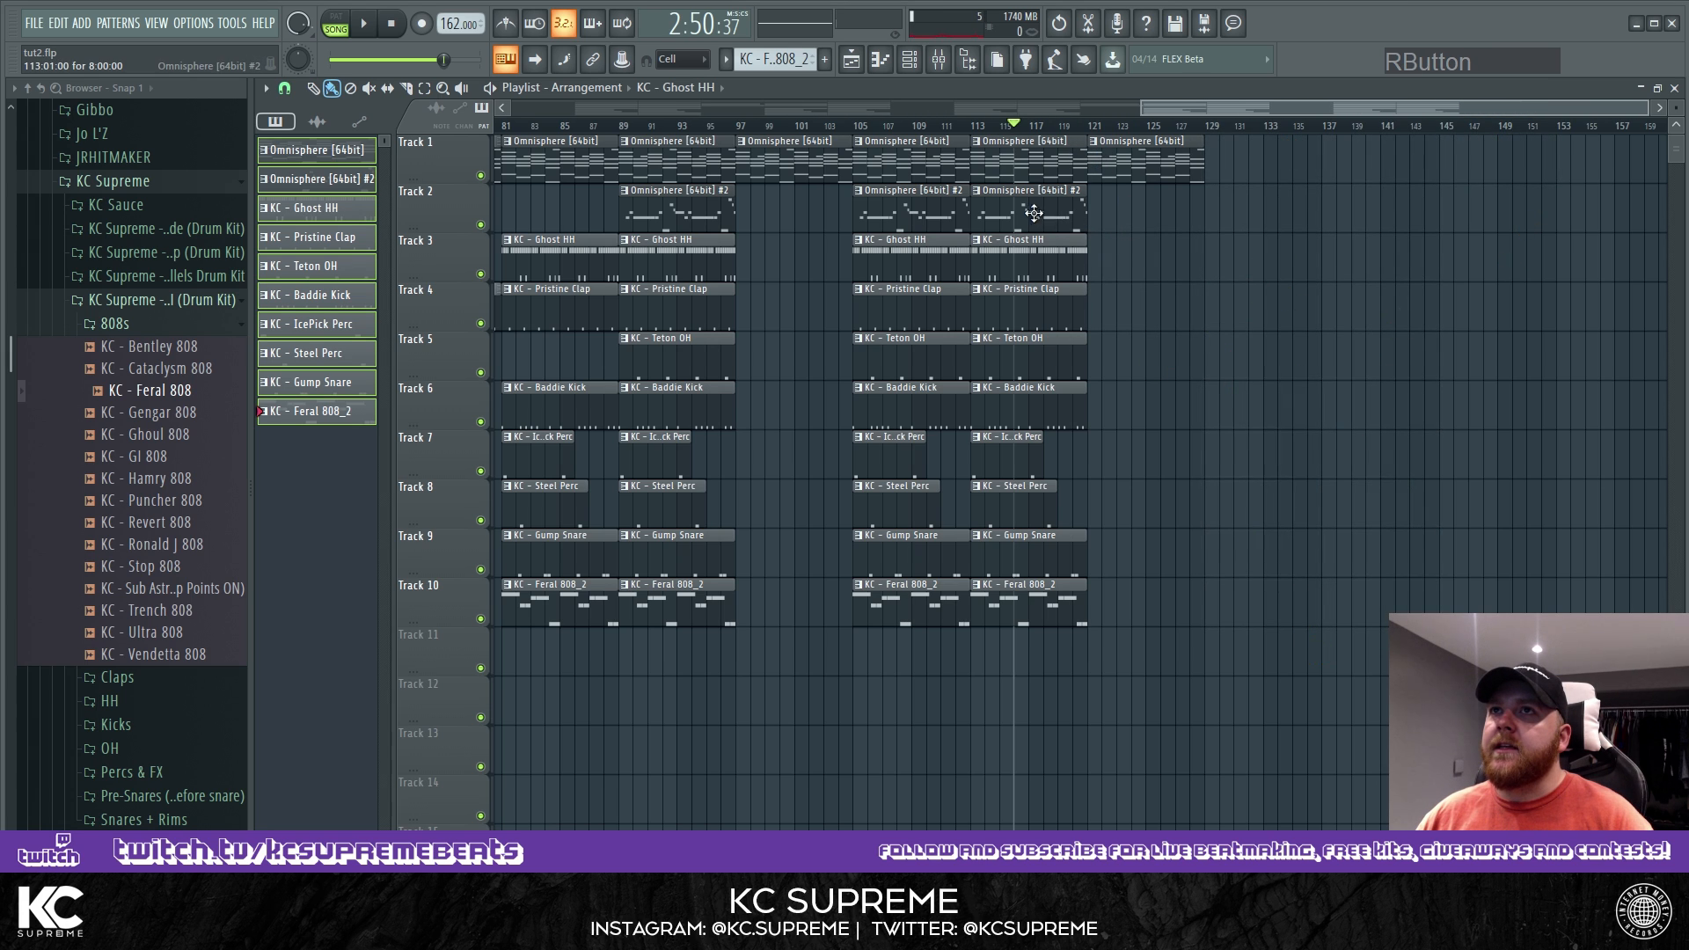
{"action": "scroll", "coordinate": [994, 219], "scroll_direction": "down", "scroll_amount": 3, "text": "ctrl"}
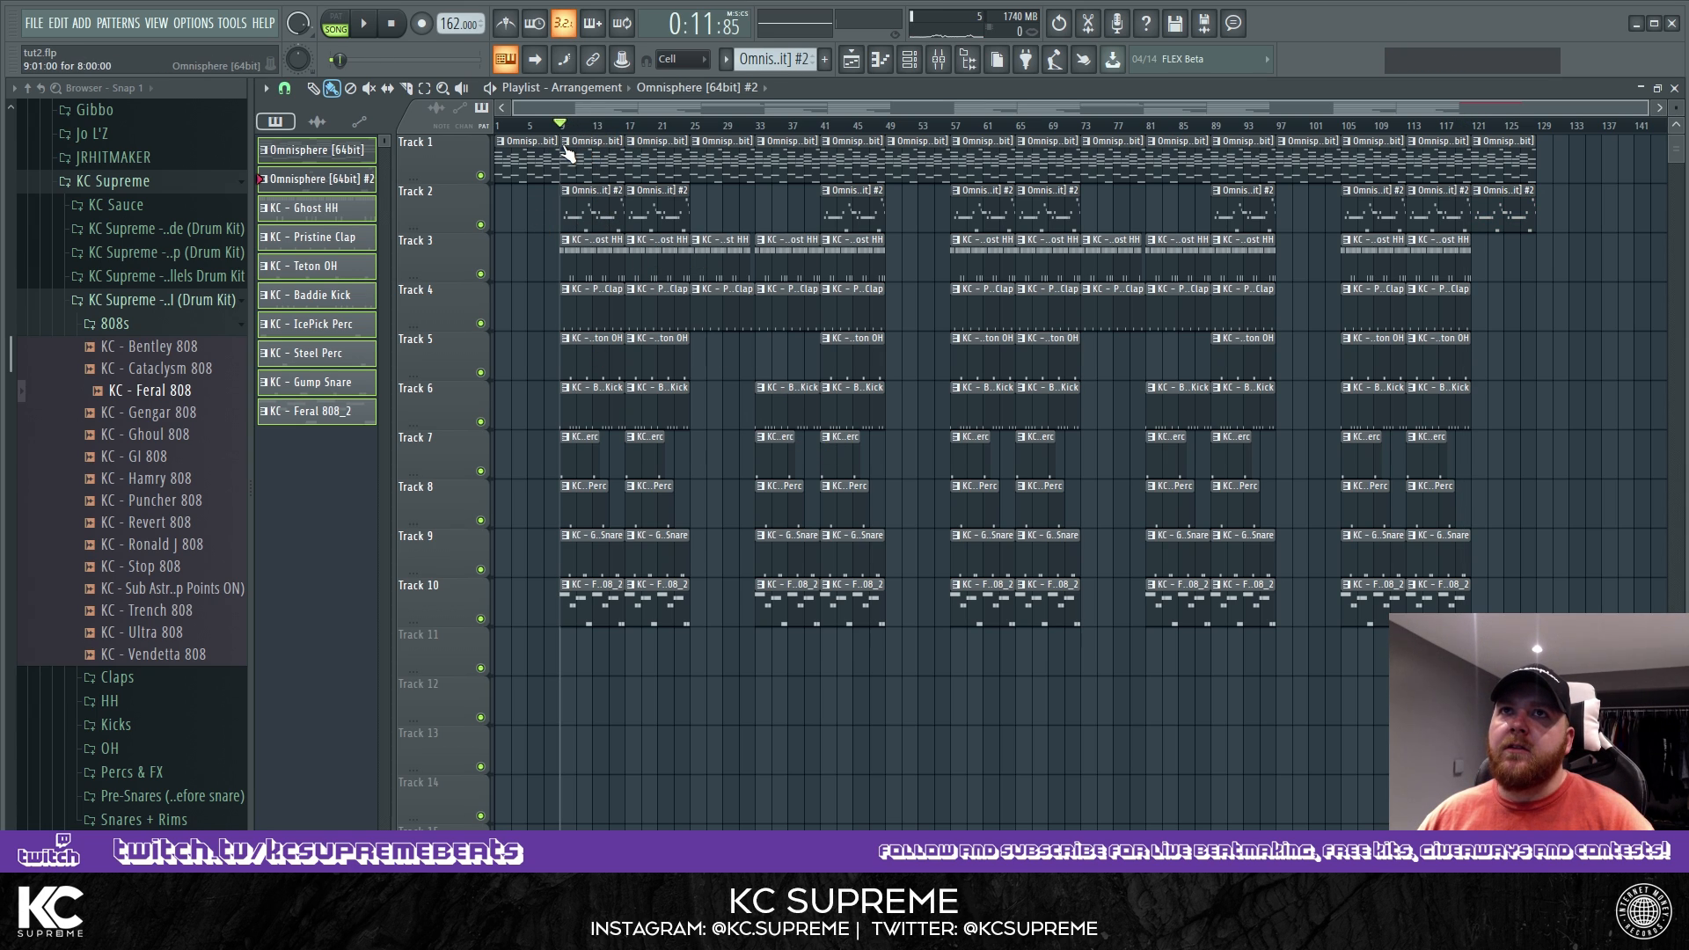
Make the Omnisphere clip at bar 1 a unique pattern and check its notes in the piano roll.
{"action": "right_click", "coordinate": [502, 146]}
{"action": "left_click", "coordinate": [558, 256]}
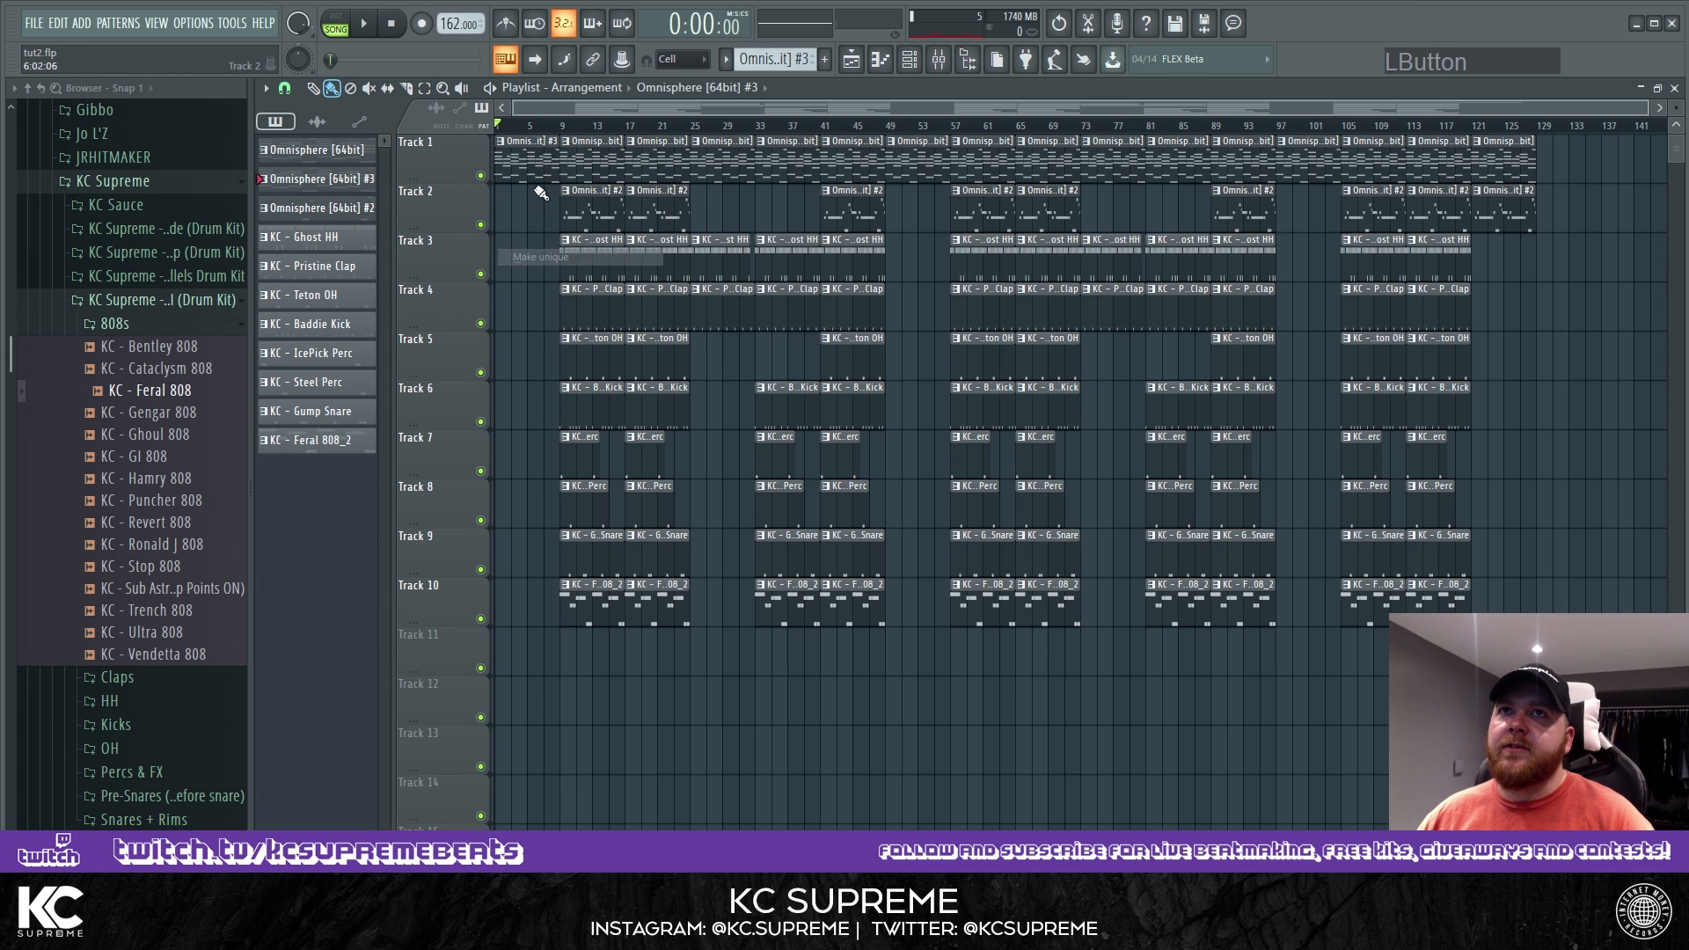
{"action": "key", "text": "ctrl"}
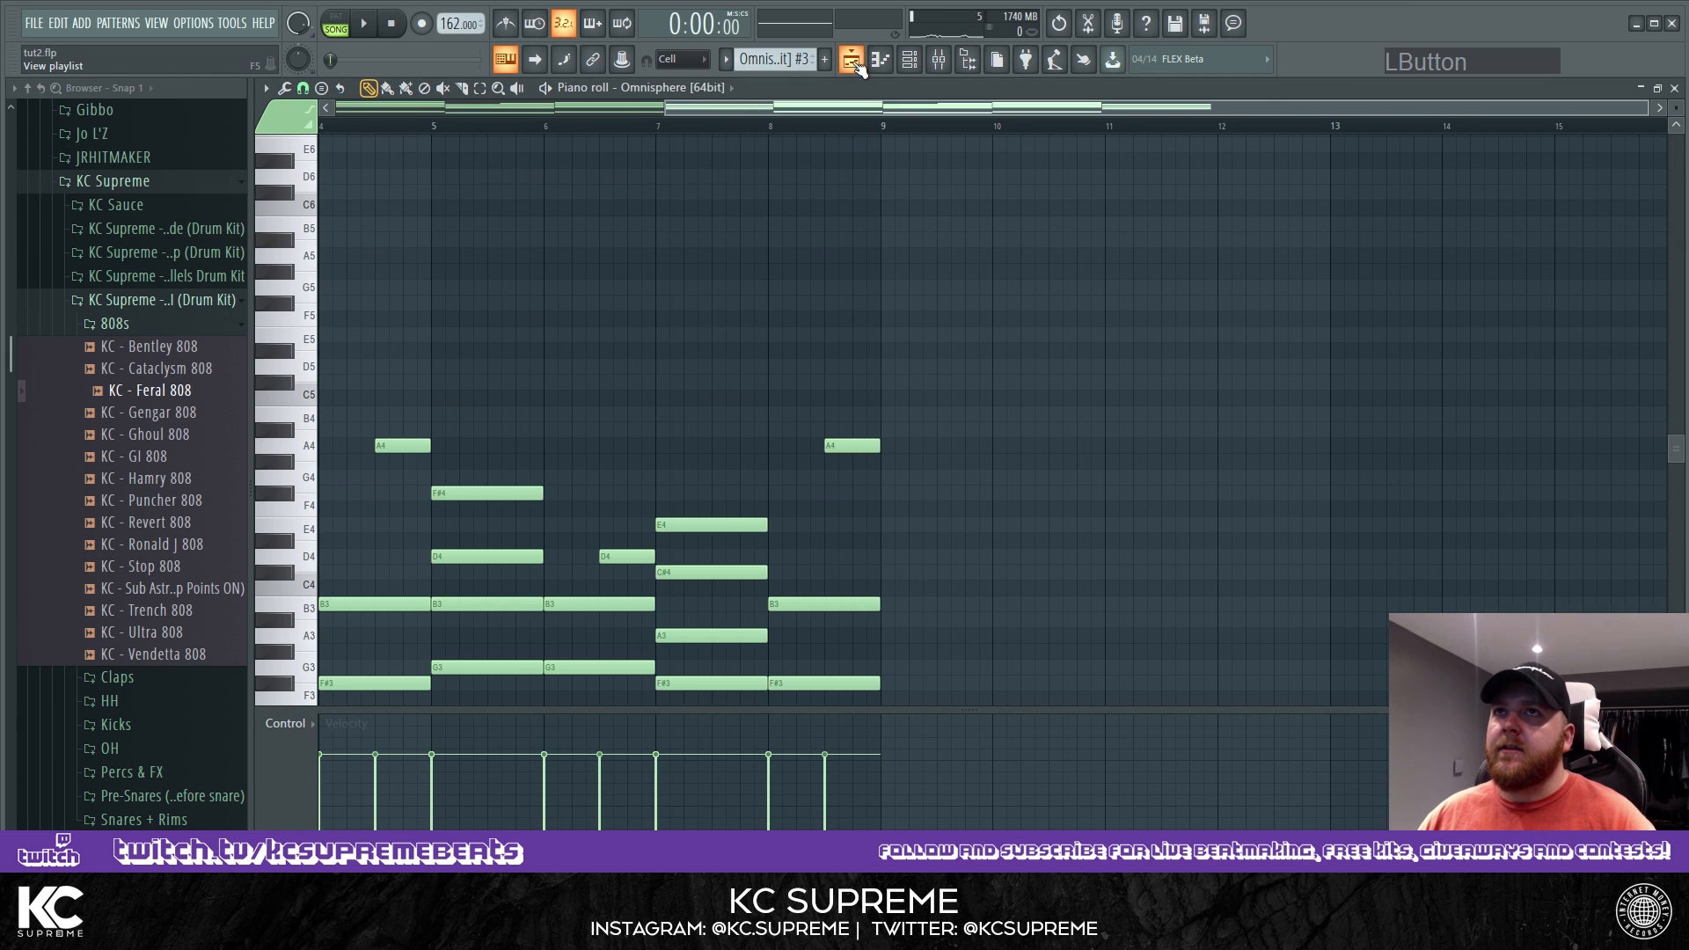
{"action": "left_click", "coordinate": [853, 61]}
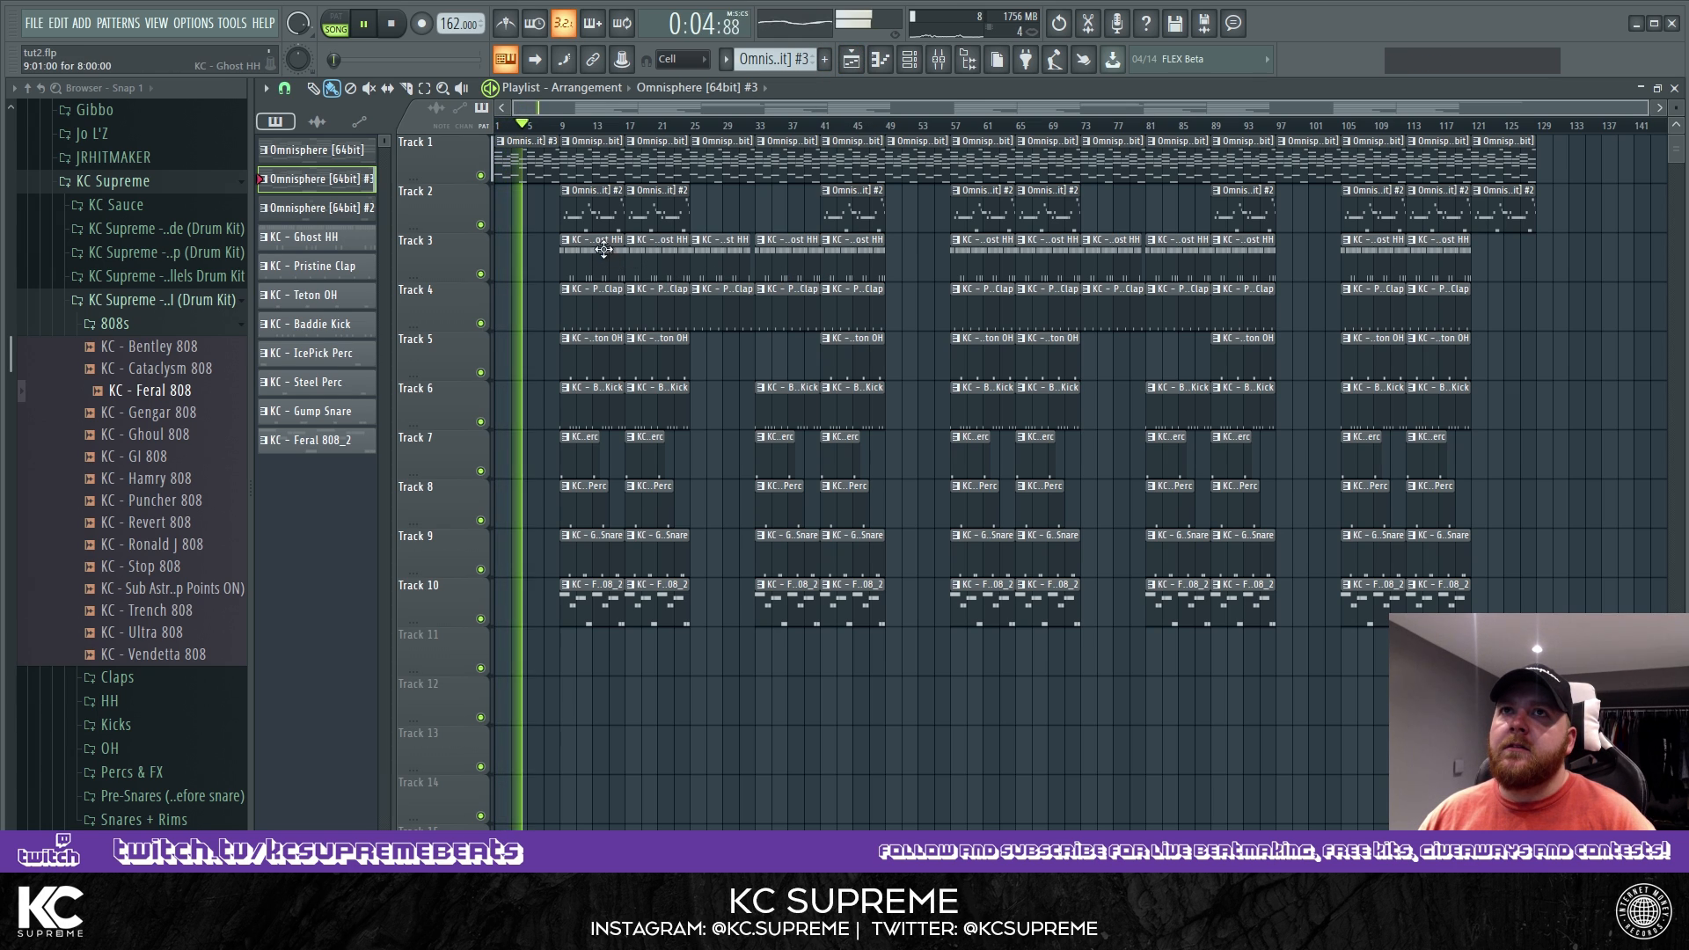
Replace the Track 1 clip at bar 25 with the Omnisphere #3 pattern and play the section changes around it.
{"action": "left_click", "coordinate": [568, 129]}
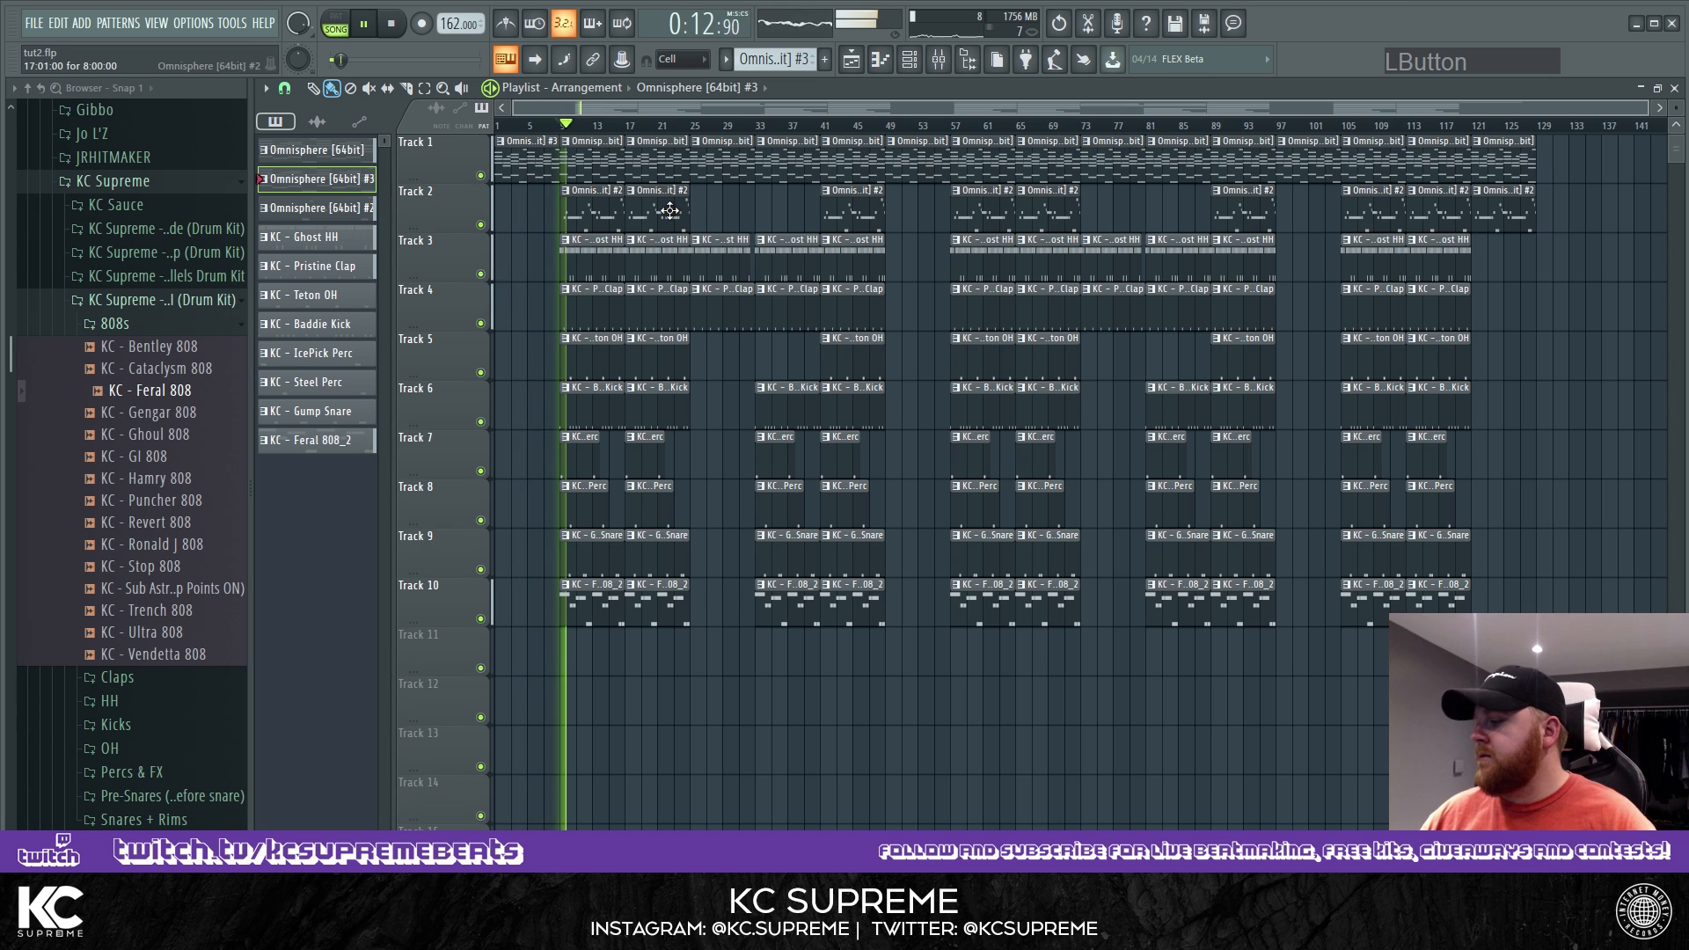
{"action": "left_click", "coordinate": [689, 126]}
{"action": "key", "text": "space"}
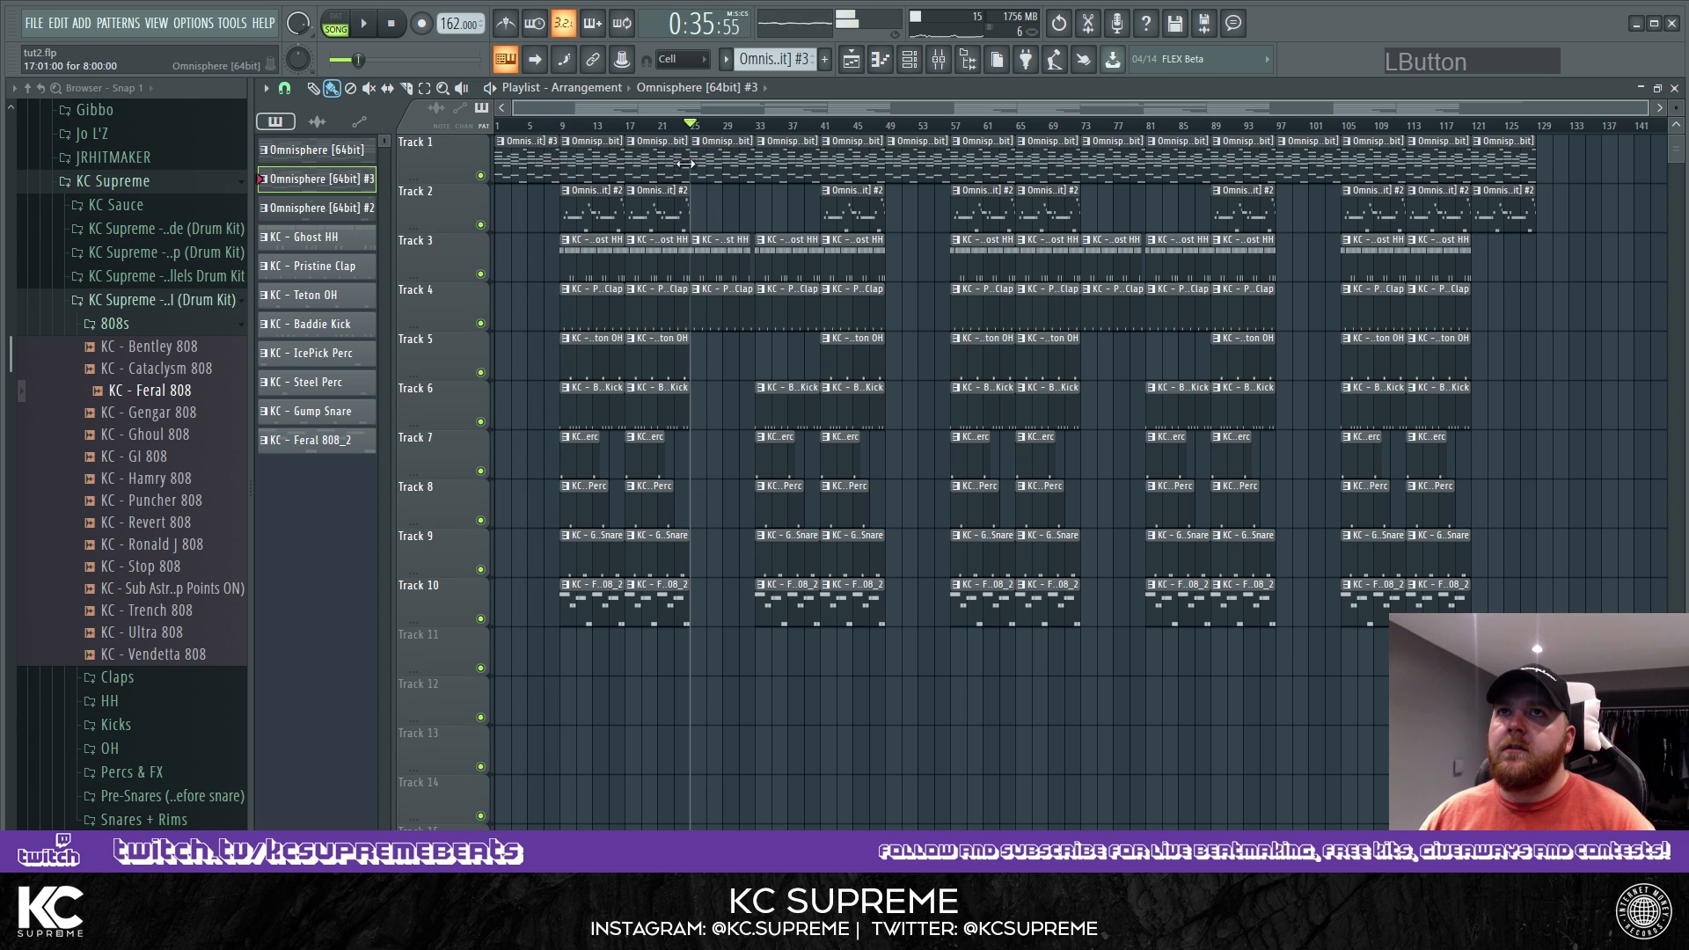
{"action": "left_click", "coordinate": [711, 170]}
{"action": "key", "text": "space"}
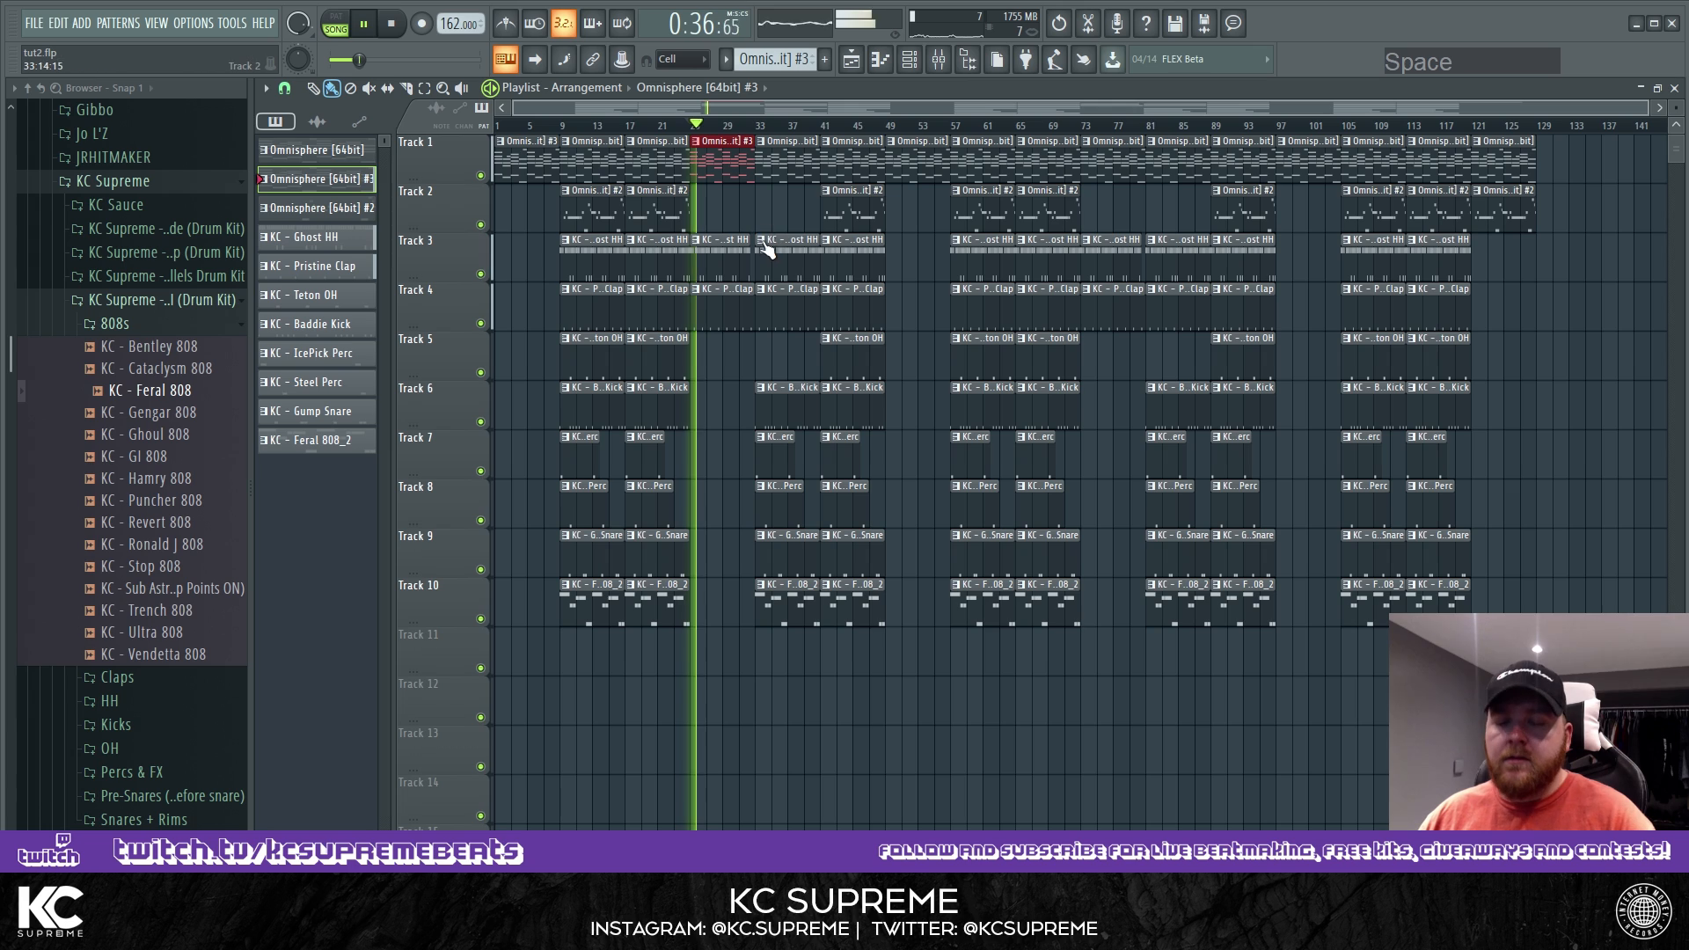
{"action": "left_click", "coordinate": [766, 128]}
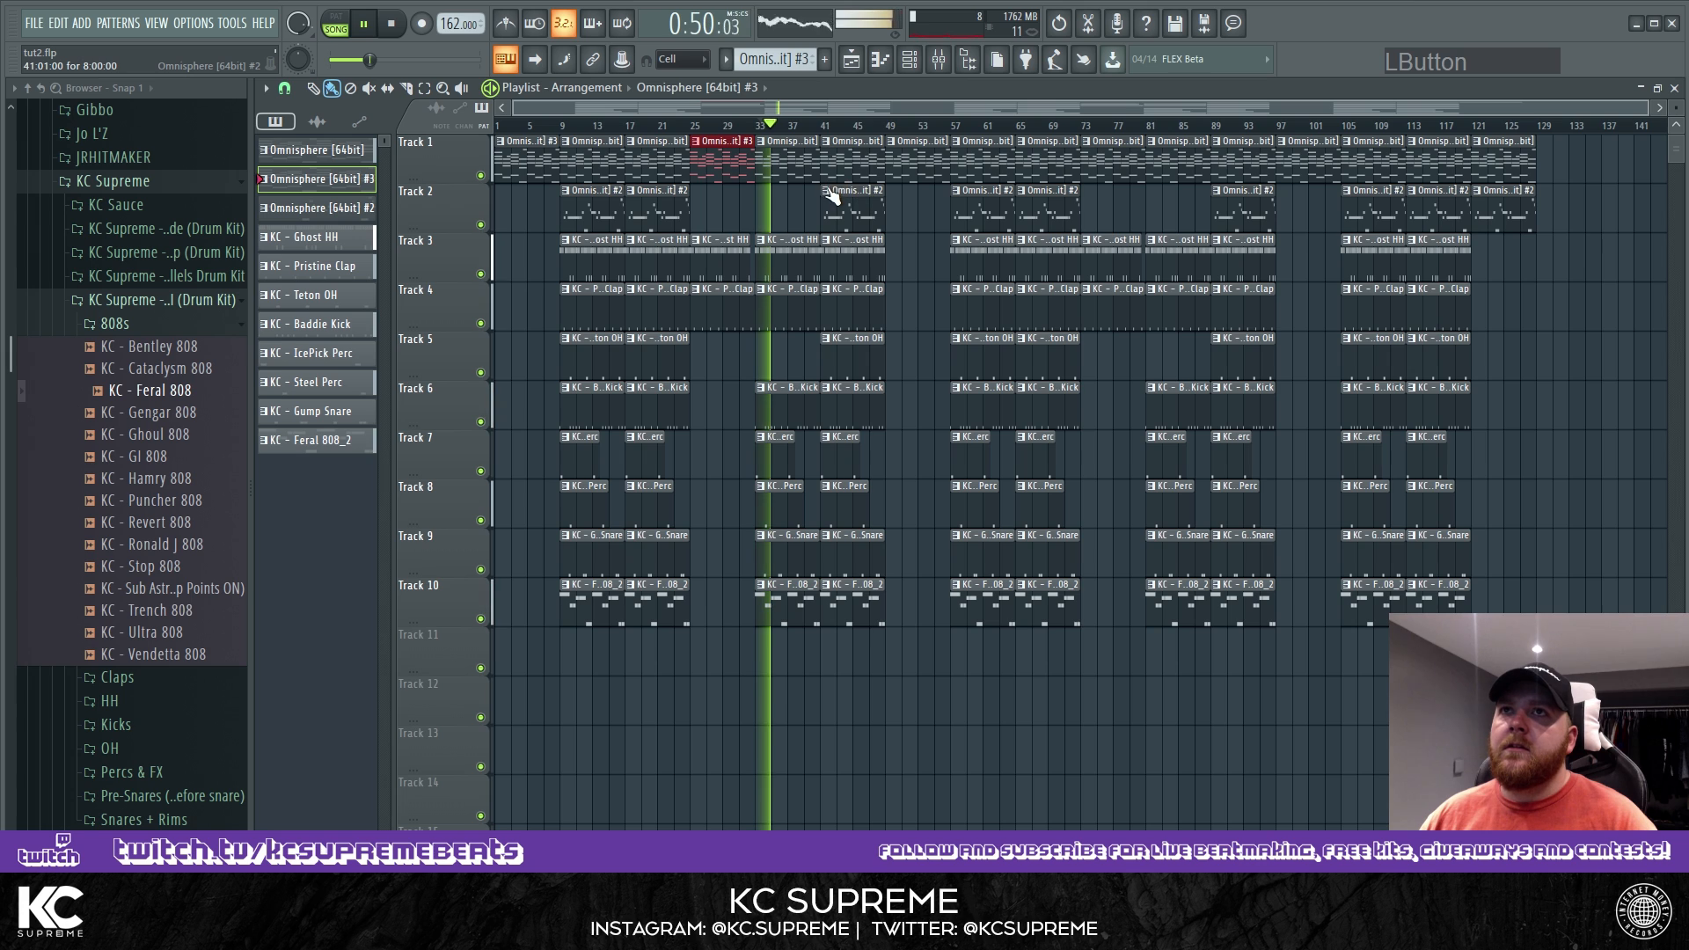
Make the Track 2 Omnisphere #2 clip at bar 41 a unique pattern and transpose its notes down an octave.
{"action": "left_click", "coordinate": [828, 190]}
{"action": "left_click", "coordinate": [884, 310]}
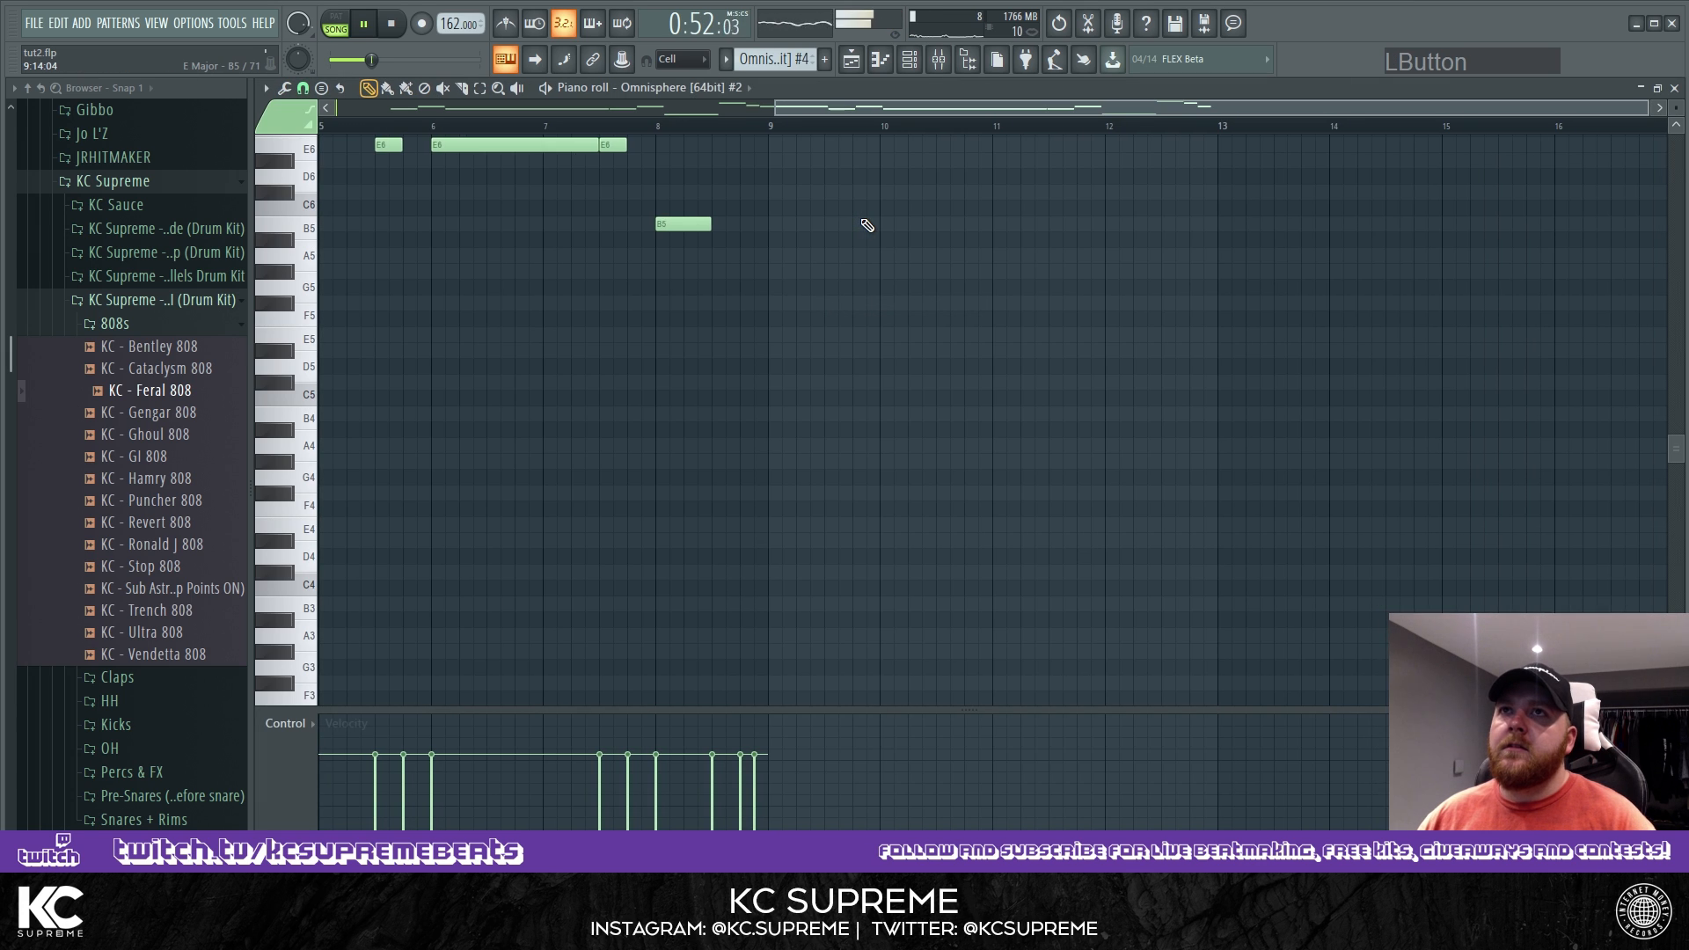
{"action": "key", "text": "ctrl+Down"}
{"action": "left_click", "coordinate": [850, 59]}
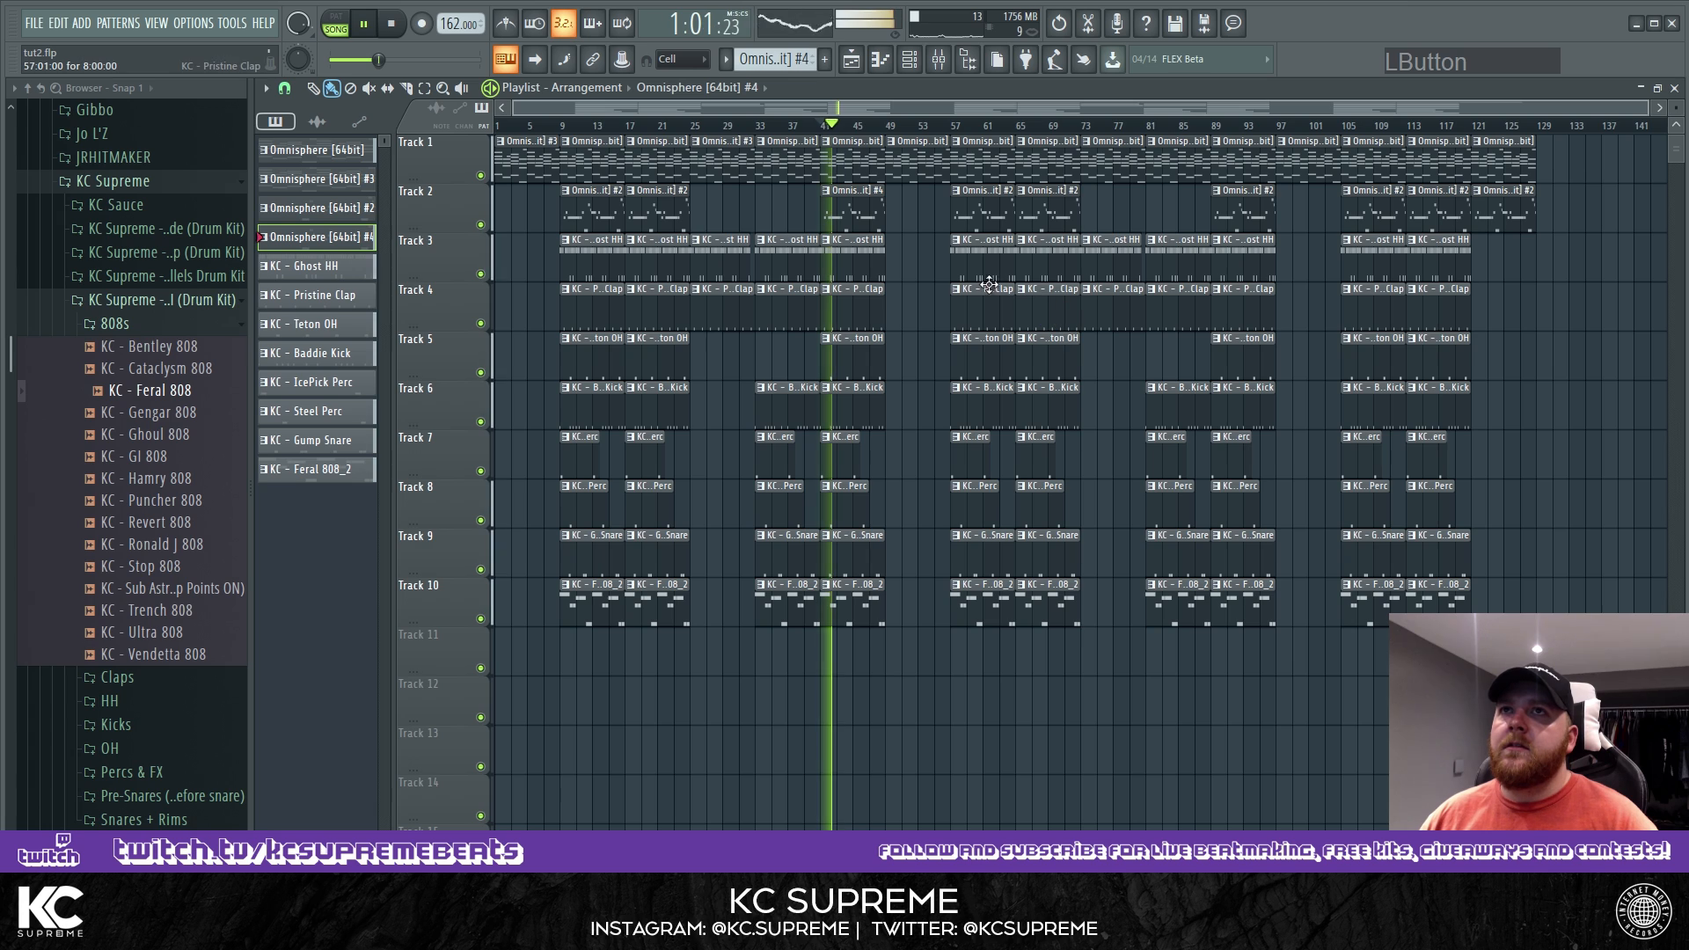
Replace the Track 2 clip at bar 89 with Omnisphere #4 and the Track 1 clips at bars 49, 73 and 97 with Omnisphere #3.
{"action": "right_click", "coordinate": [1236, 215]}
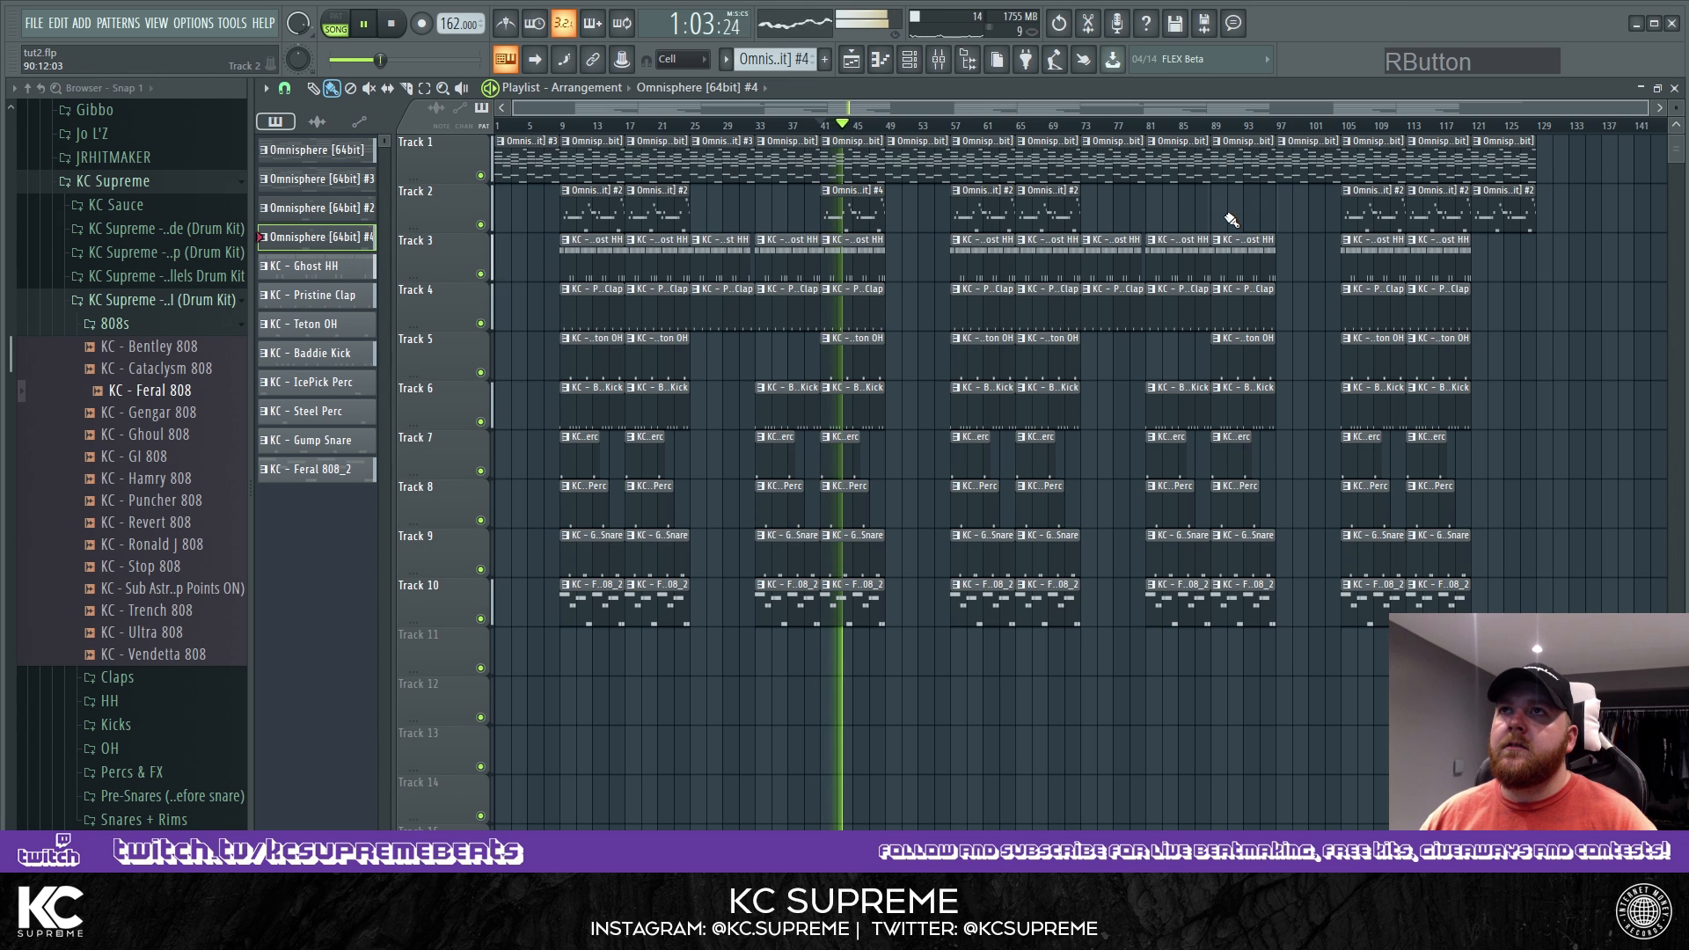
{"action": "left_click", "coordinate": [1230, 217]}
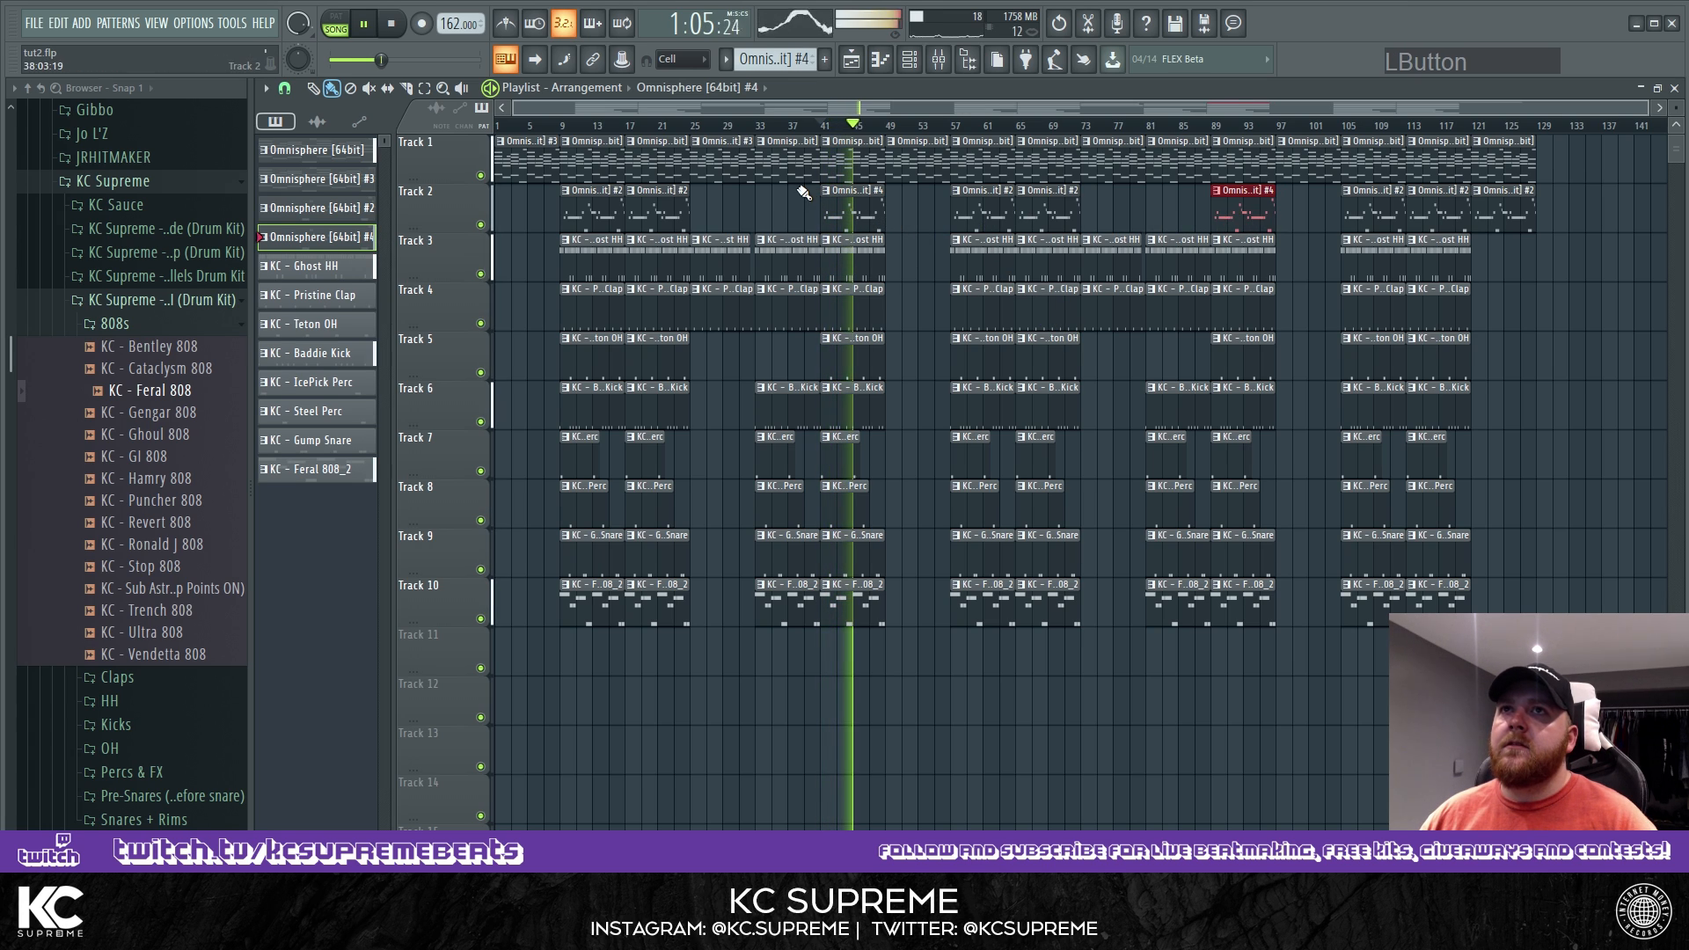
{"action": "right_click", "coordinate": [1096, 171]}
{"action": "left_click", "coordinate": [1091, 167]}
{"action": "right_click", "coordinate": [906, 168]}
{"action": "left_click", "coordinate": [897, 165]}
{"action": "right_click", "coordinate": [1286, 167]}
{"action": "left_click", "coordinate": [1283, 166]}
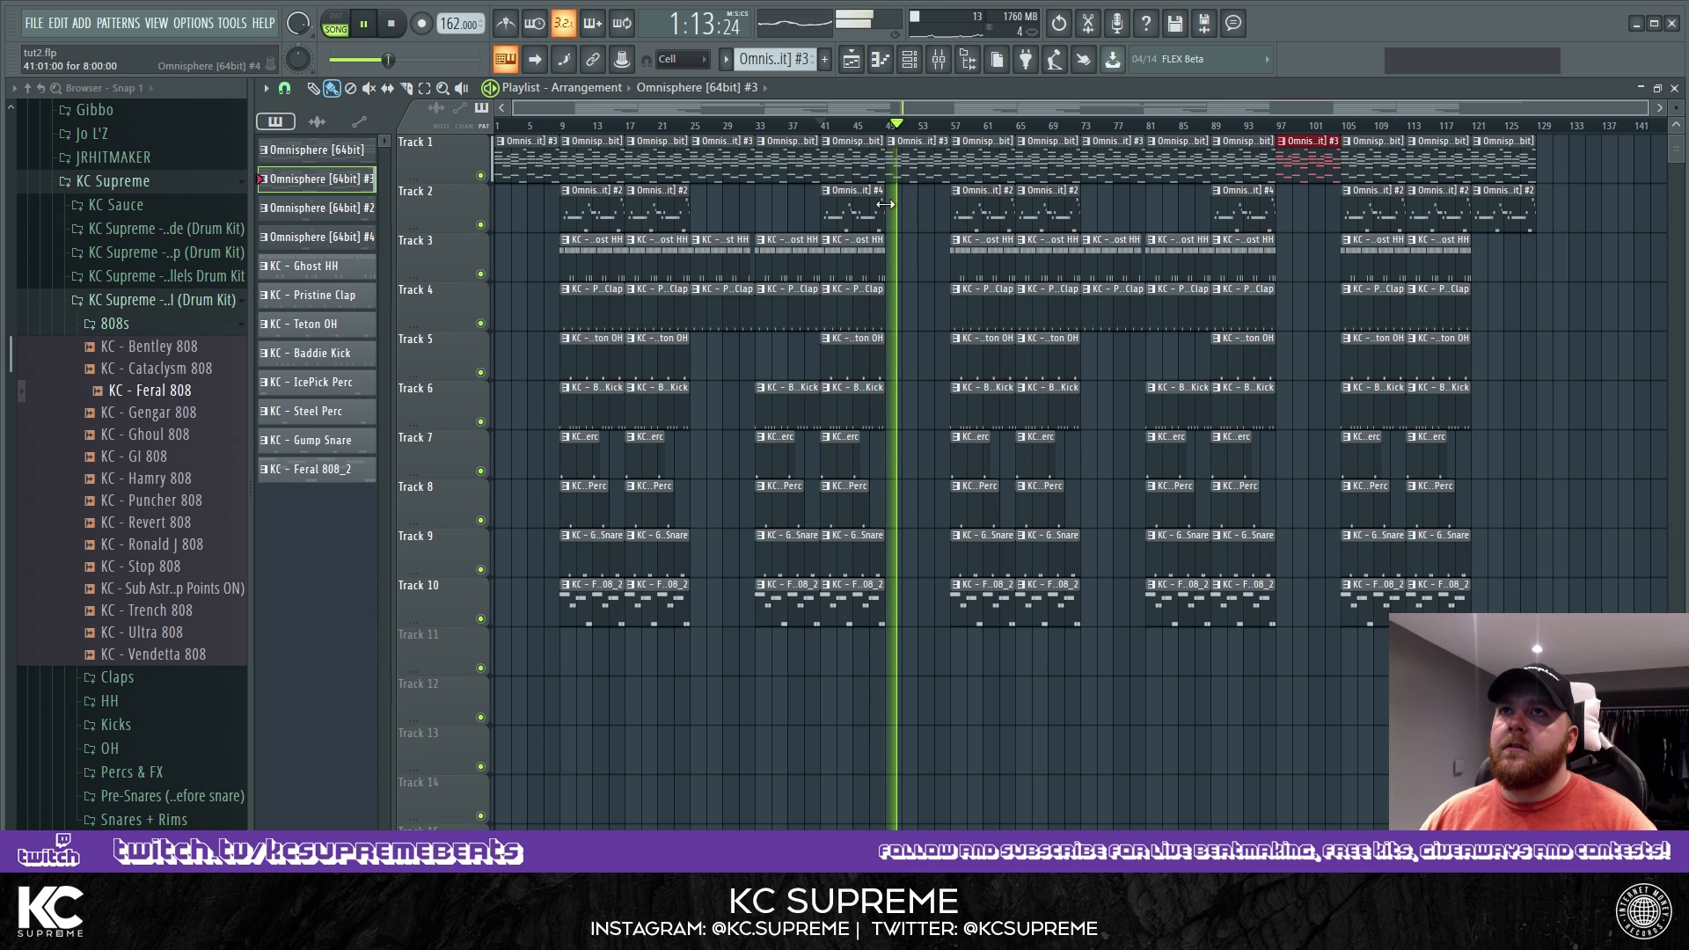
Delete the Track 2 clip at bar 121 and replace the Track 1 clip there with the Omnisphere #3 pattern.
{"action": "left_click", "coordinate": [1259, 201]}
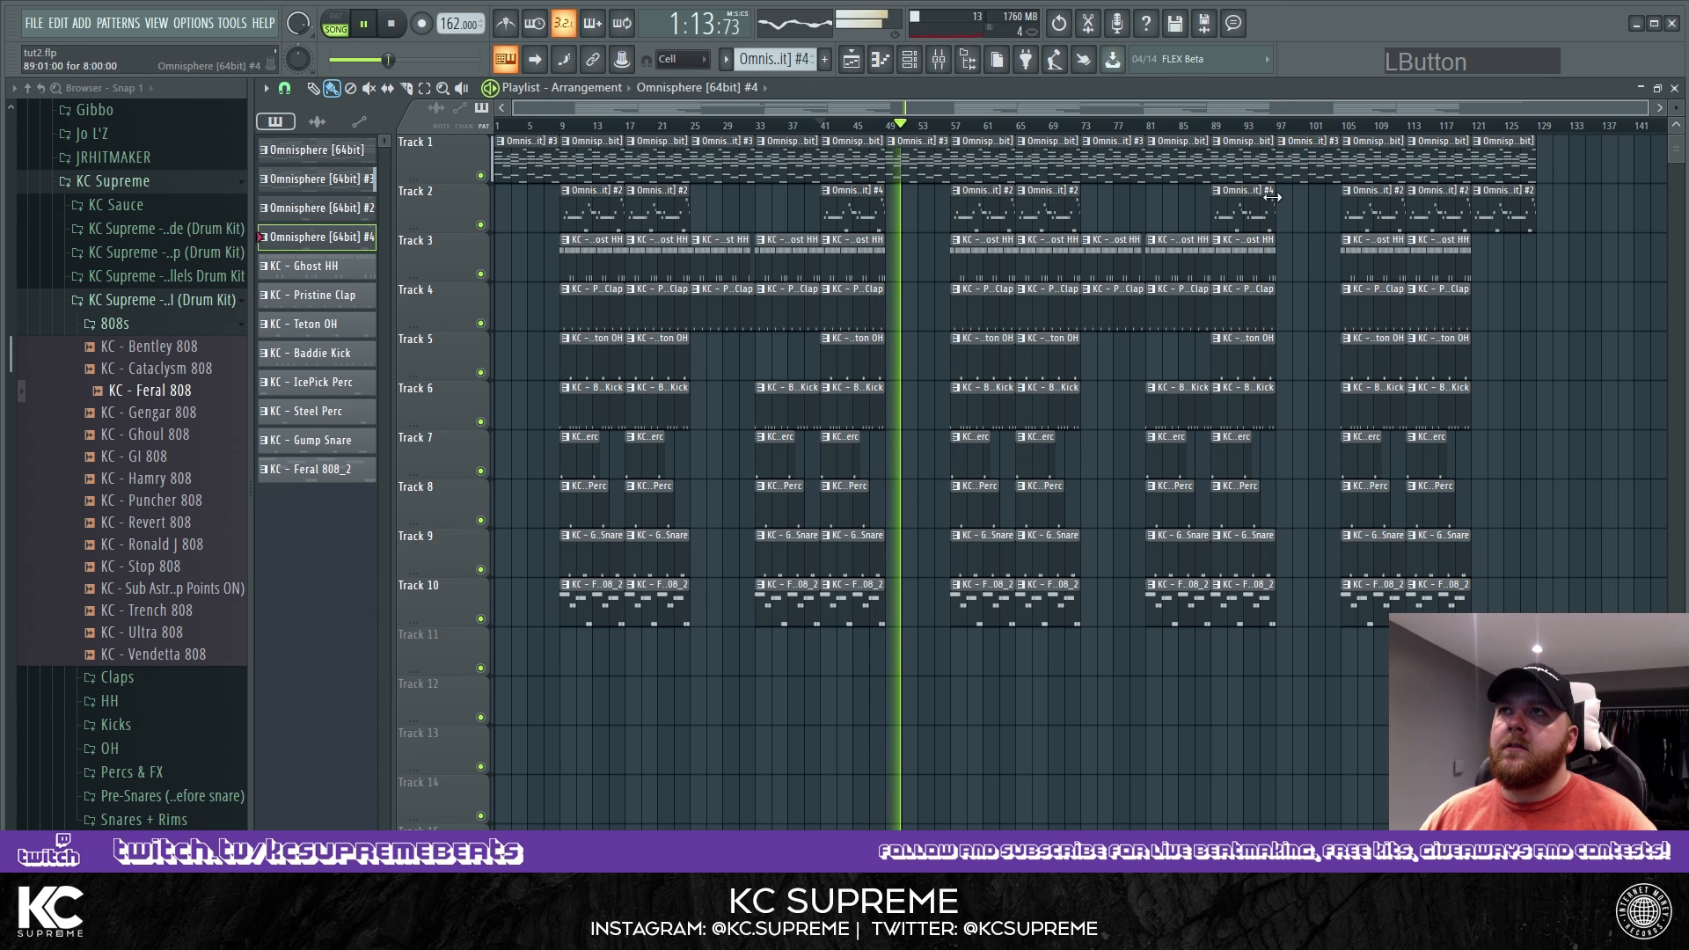
{"action": "right_click", "coordinate": [1506, 211]}
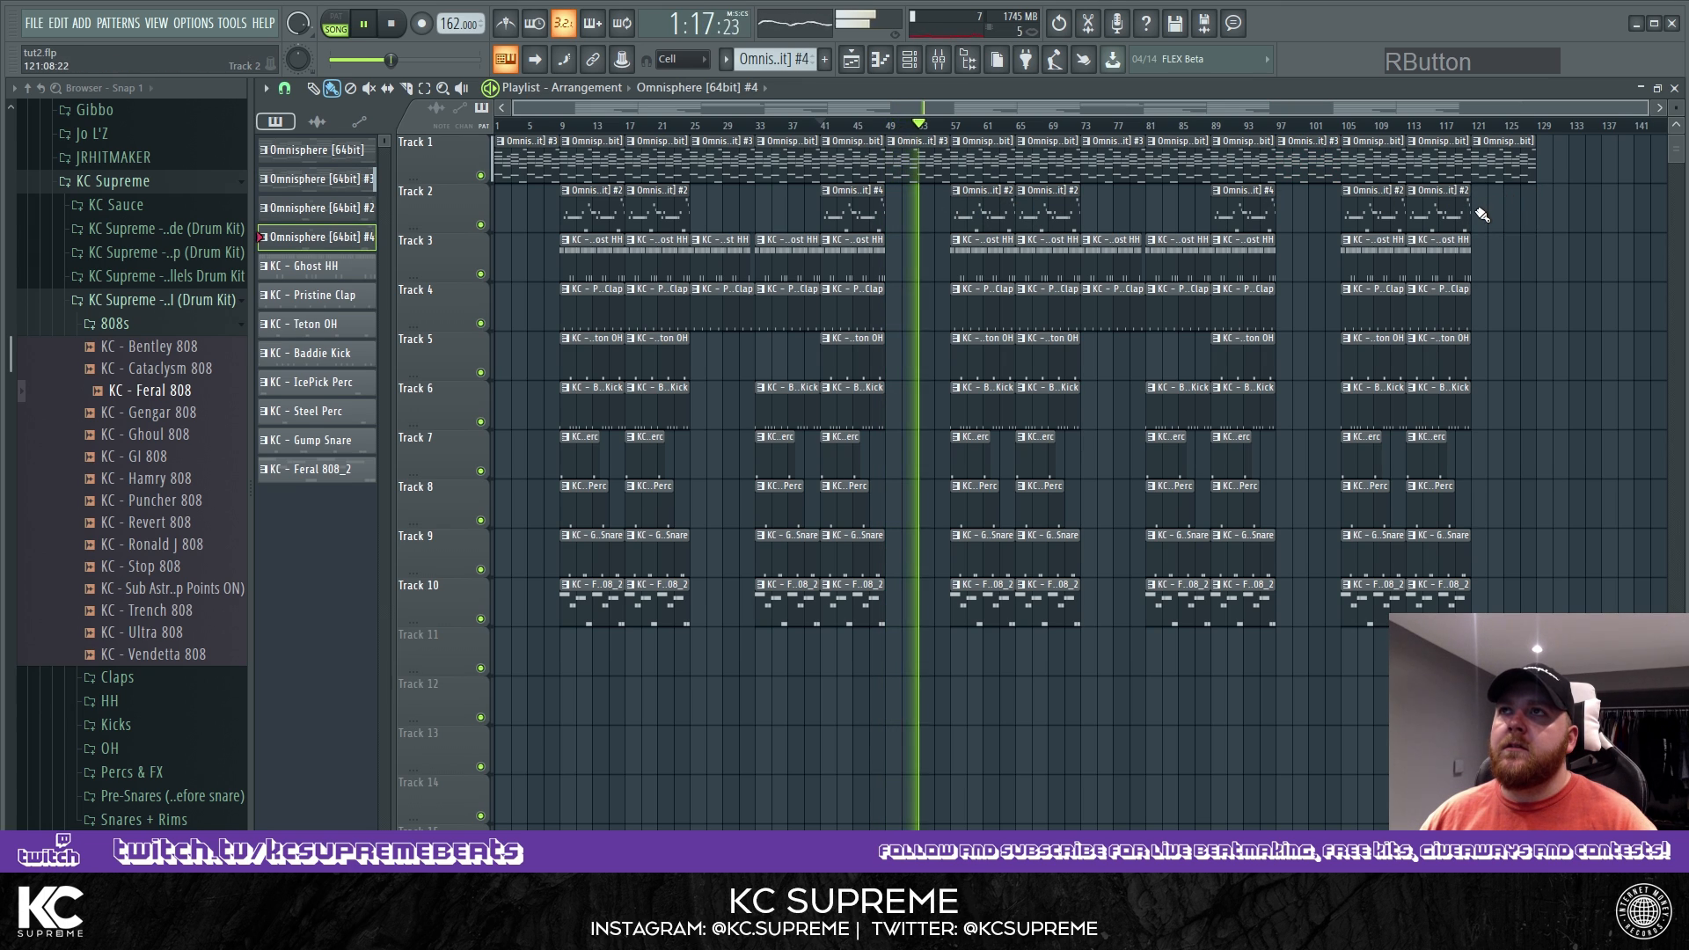
{"action": "right_click", "coordinate": [1481, 167]}
{"action": "left_click", "coordinate": [1486, 137]}
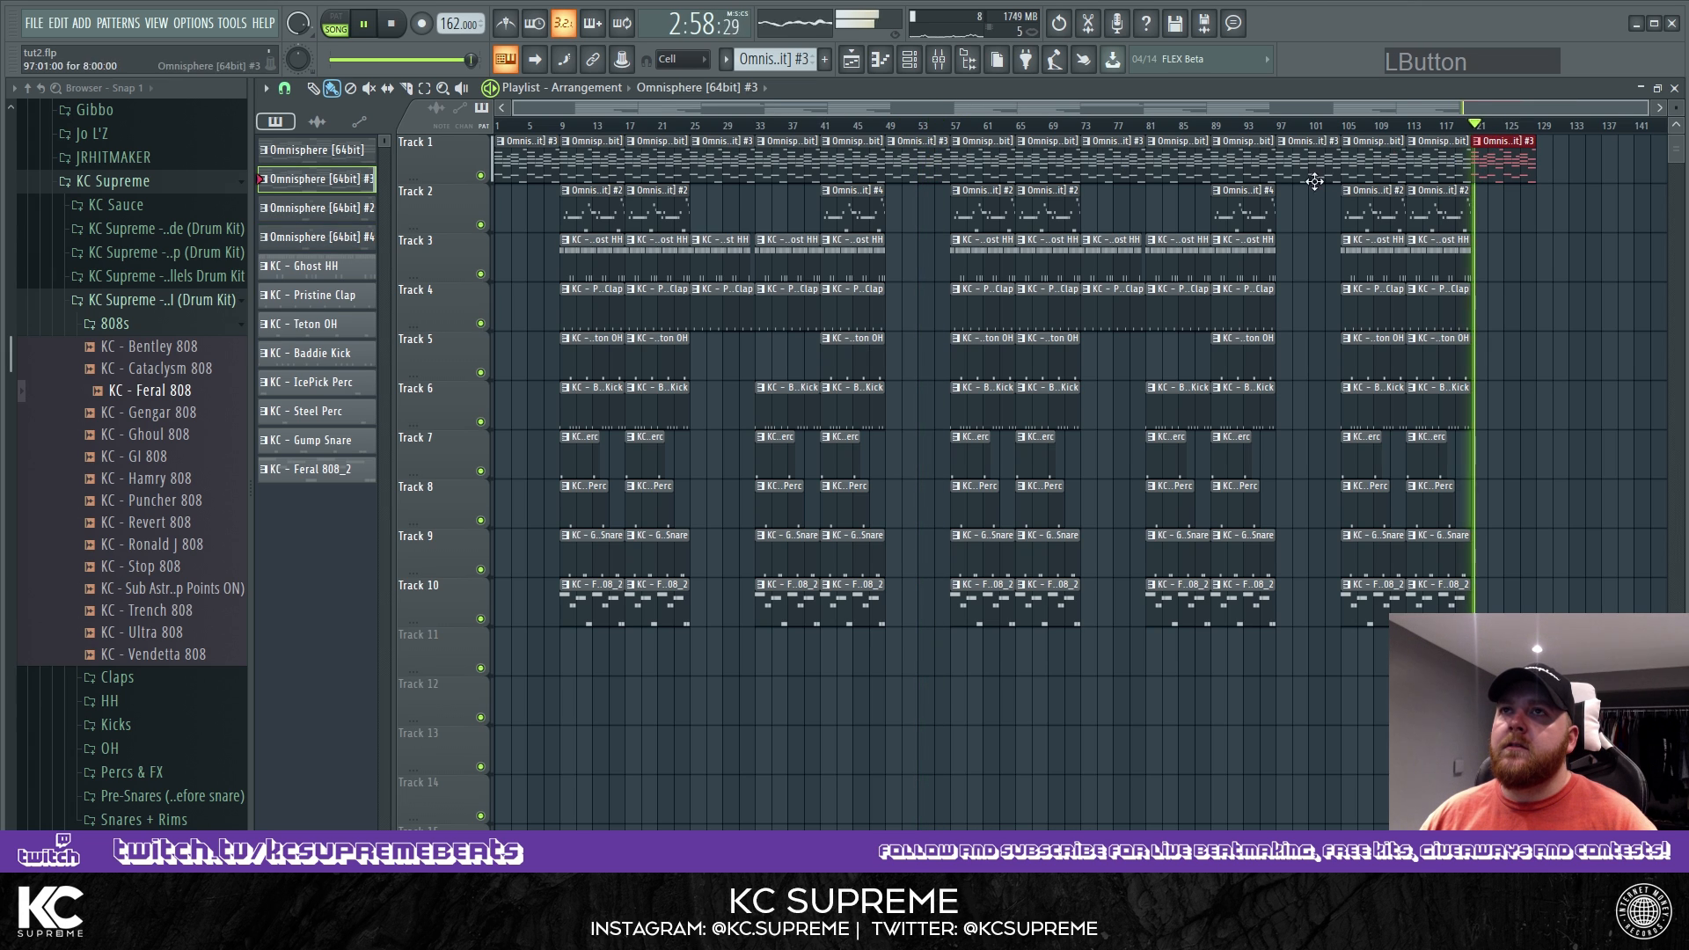
Play the song's ending from about bar 115 and replace the master channel's Fruity Limiter with iZotope Ozone 5.
{"action": "left_click", "coordinate": [1427, 128]}
{"action": "left_click", "coordinate": [939, 59]}
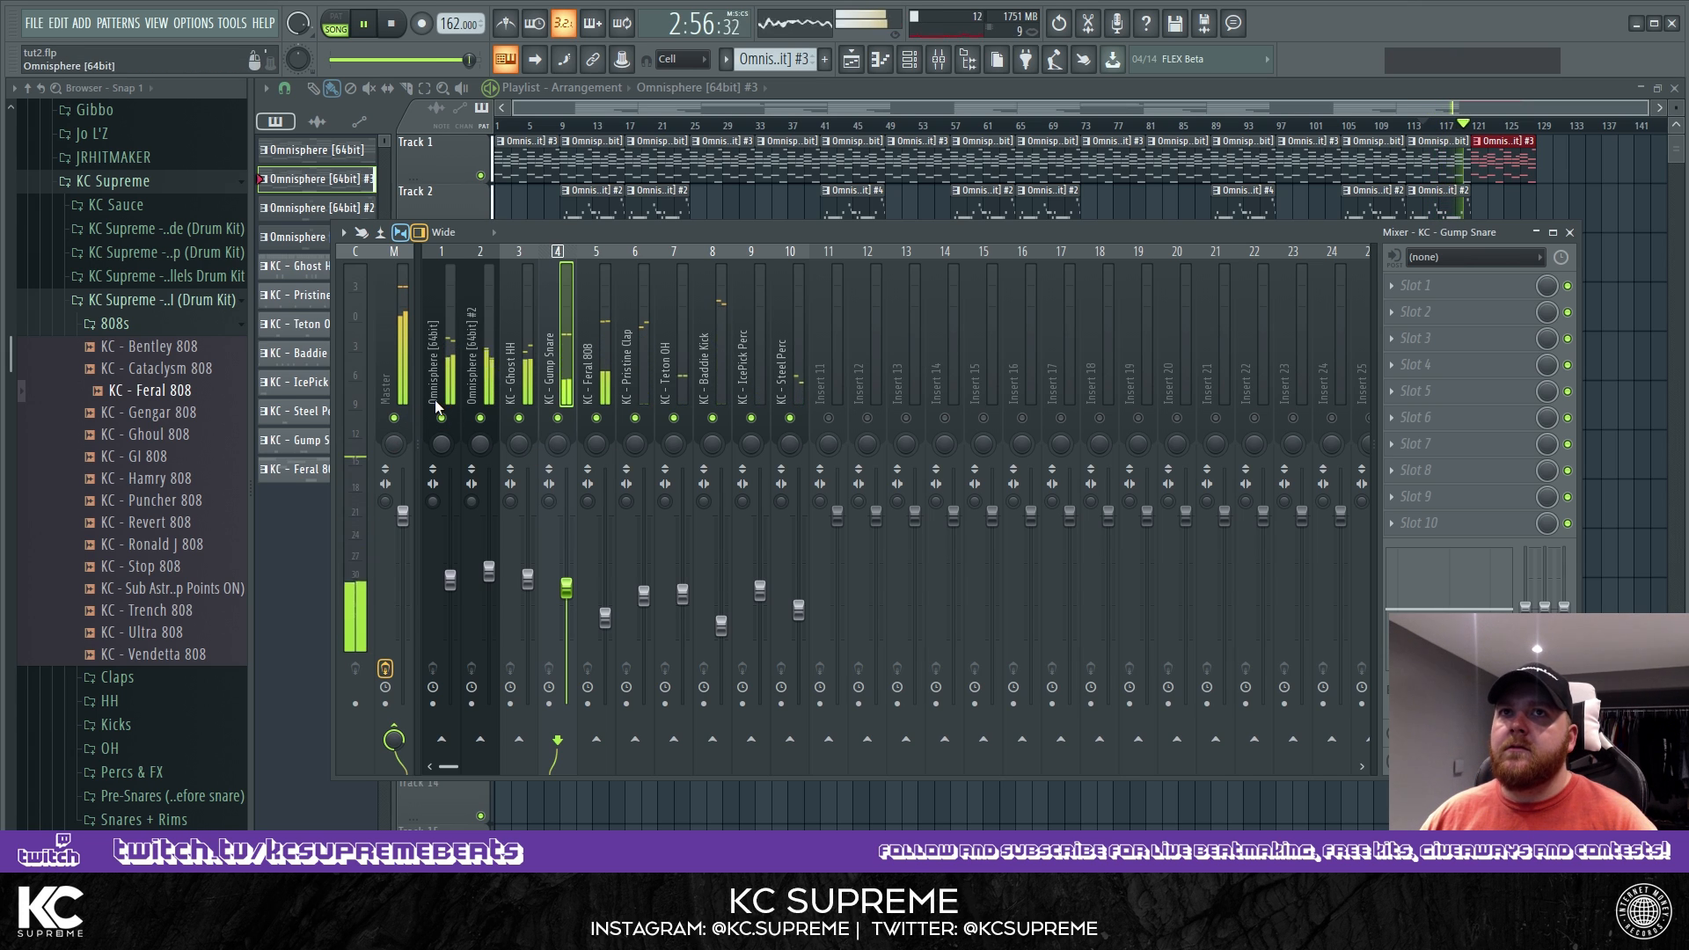
{"action": "left_click", "coordinate": [387, 387]}
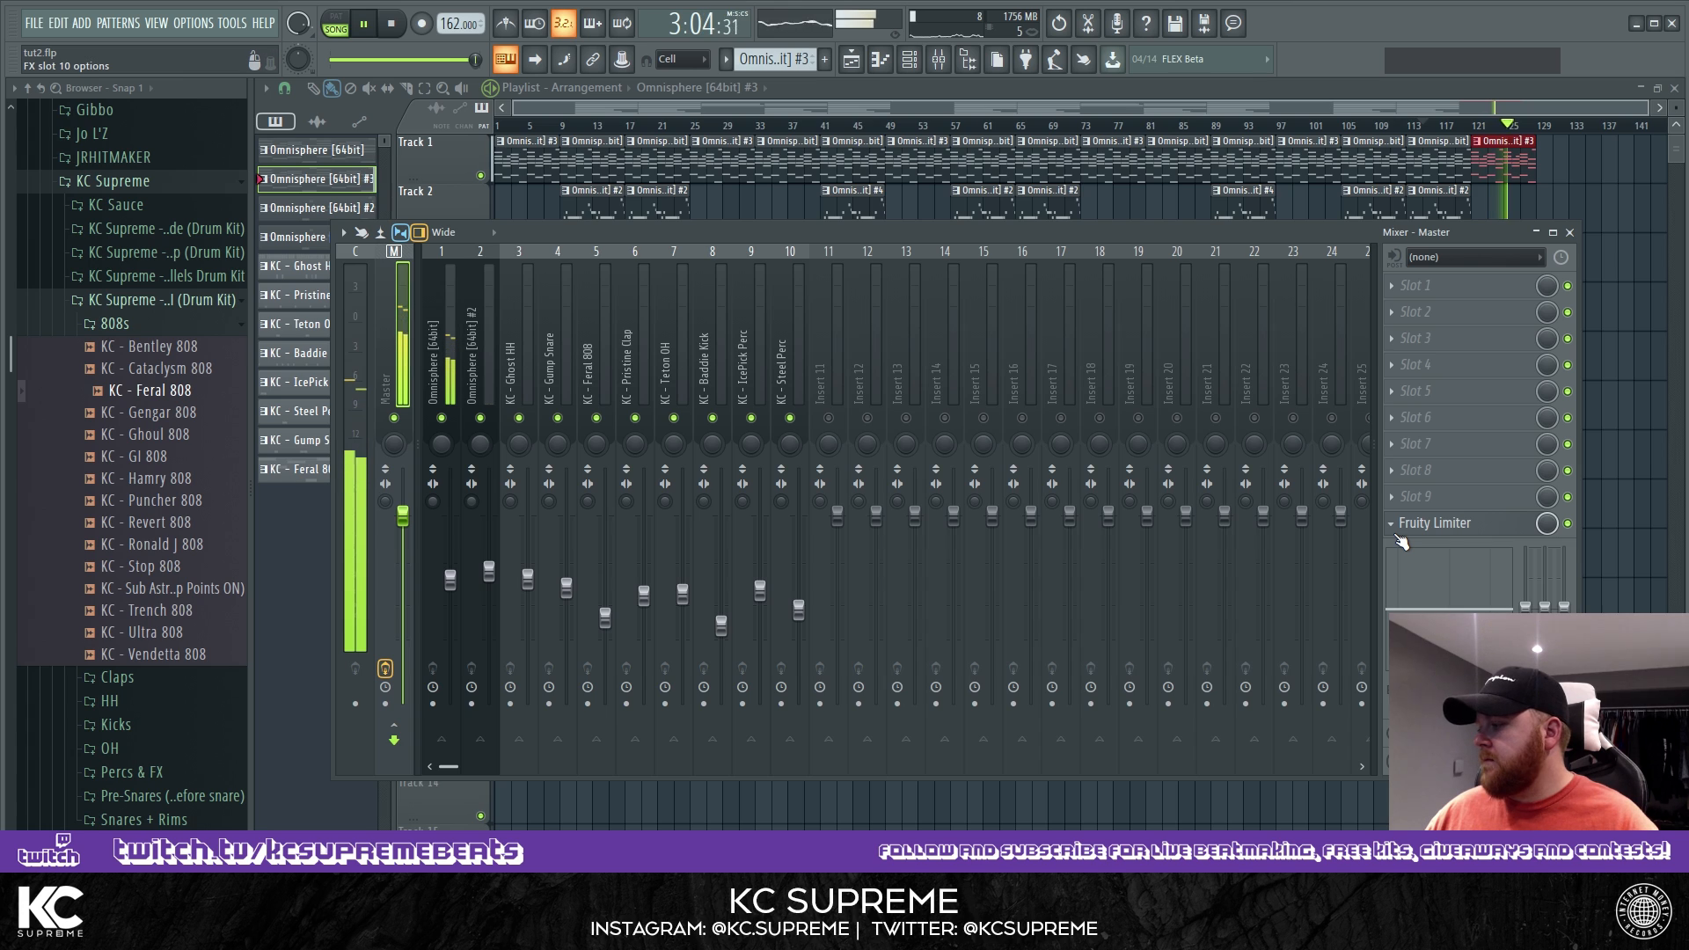
{"action": "key", "text": "space"}
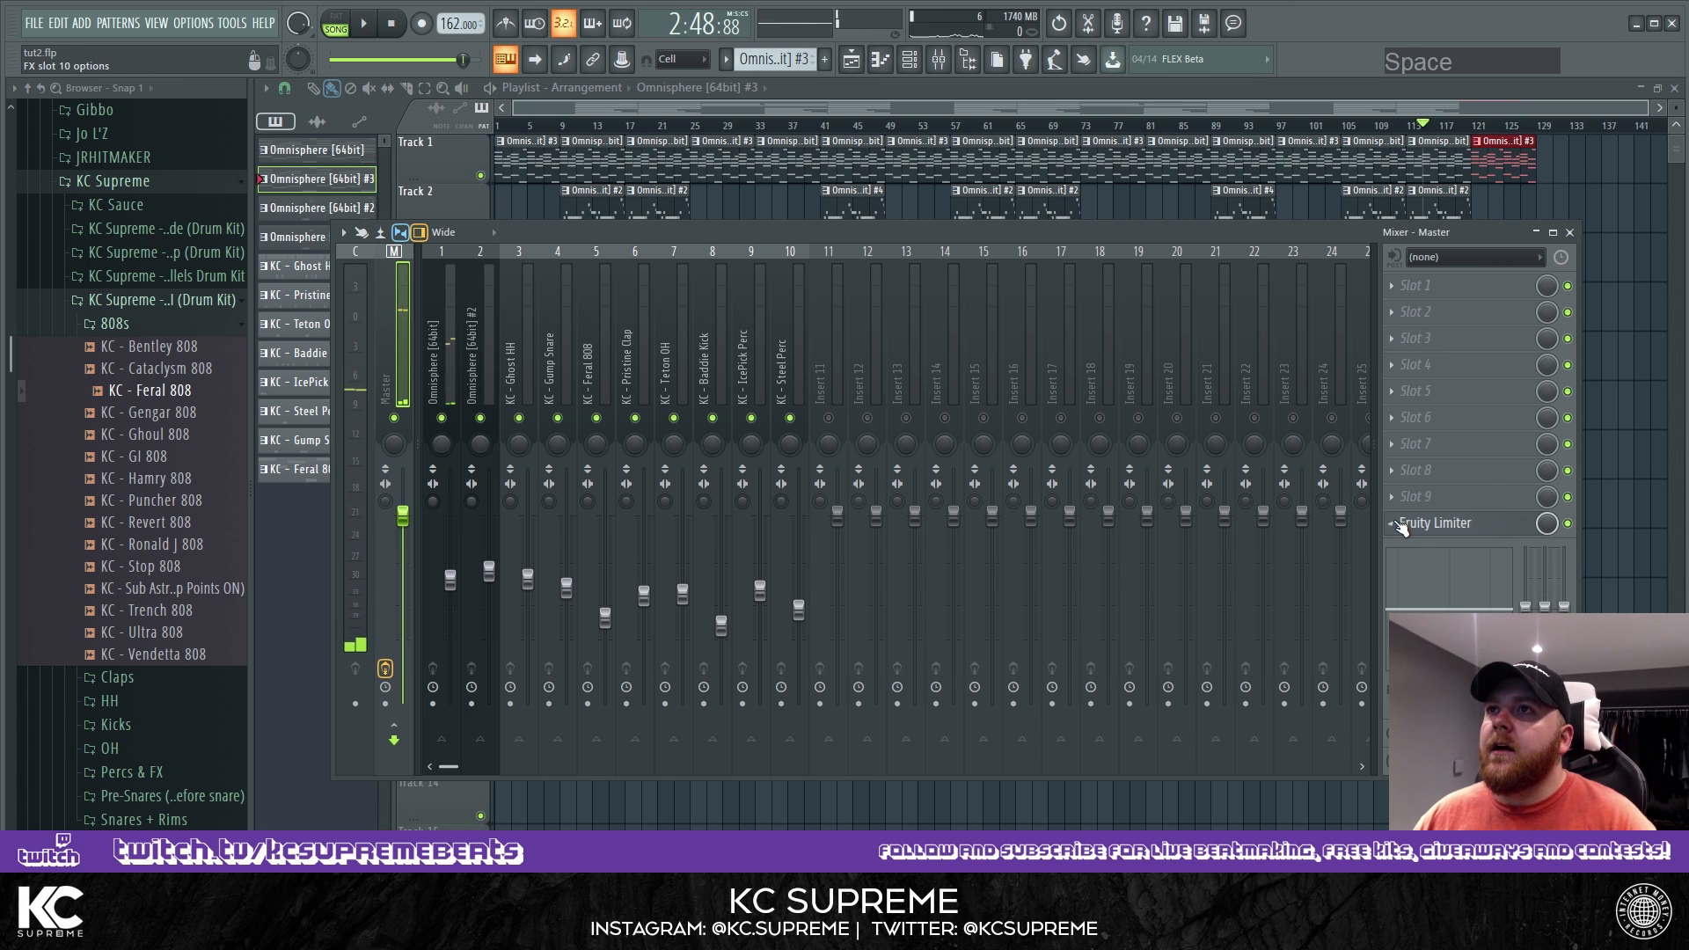
{"action": "left_click", "coordinate": [1402, 526]}
{"action": "mouse_move", "coordinate": [1443, 547]}
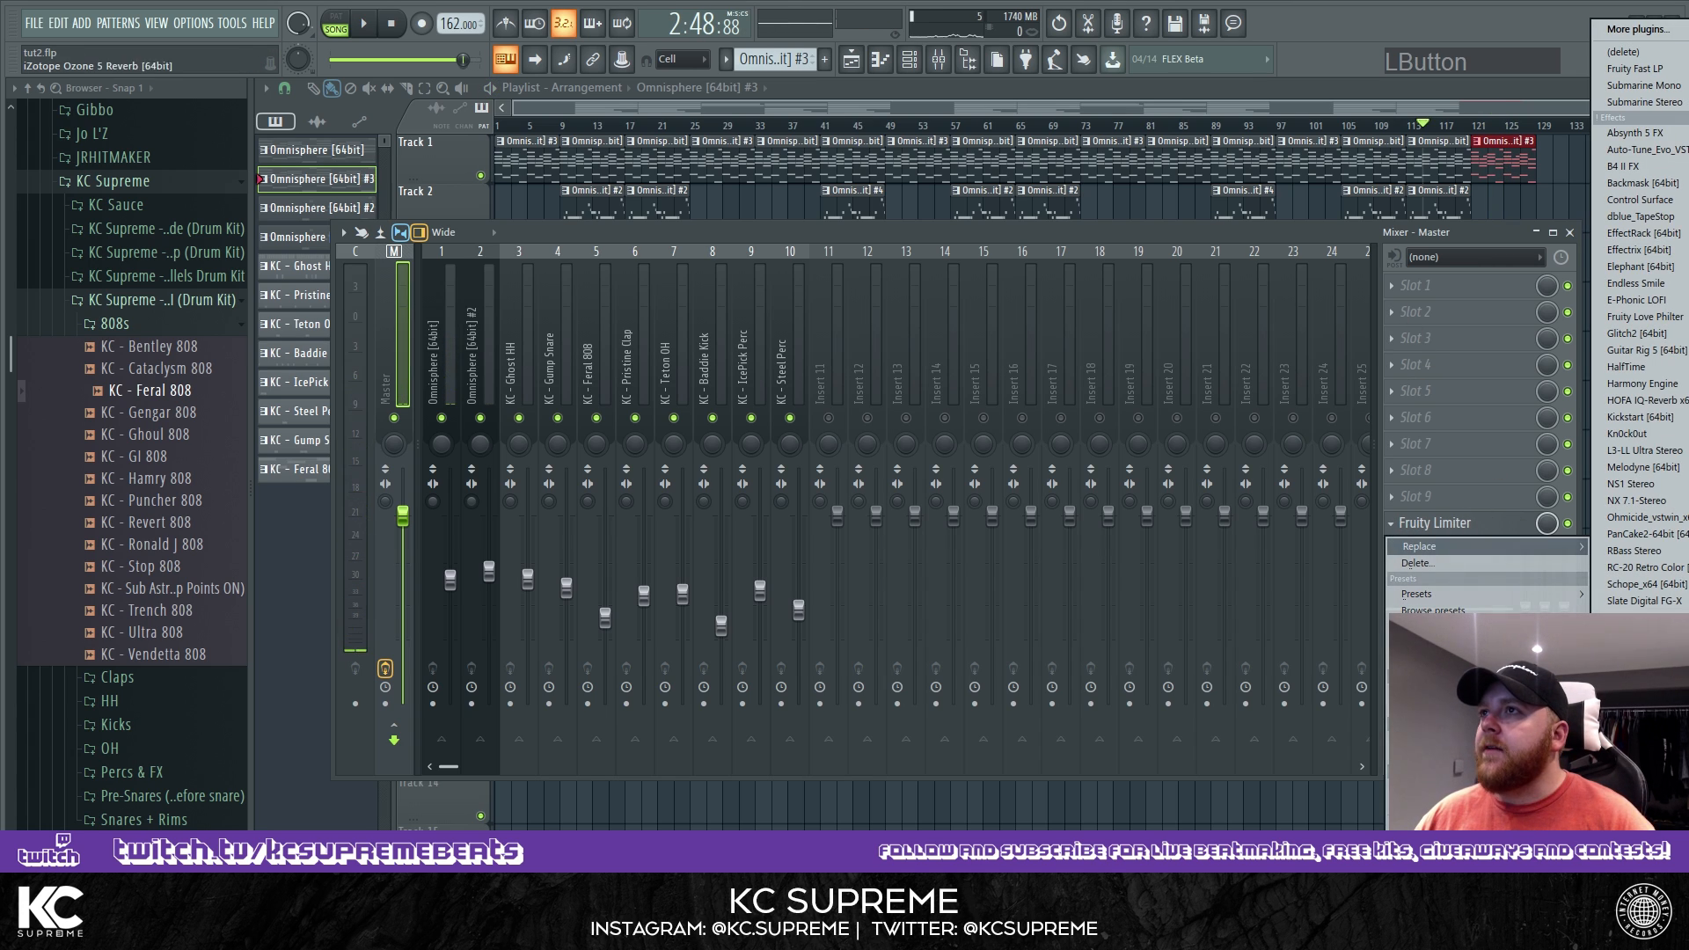
{"action": "left_click", "coordinate": [1643, 721]}
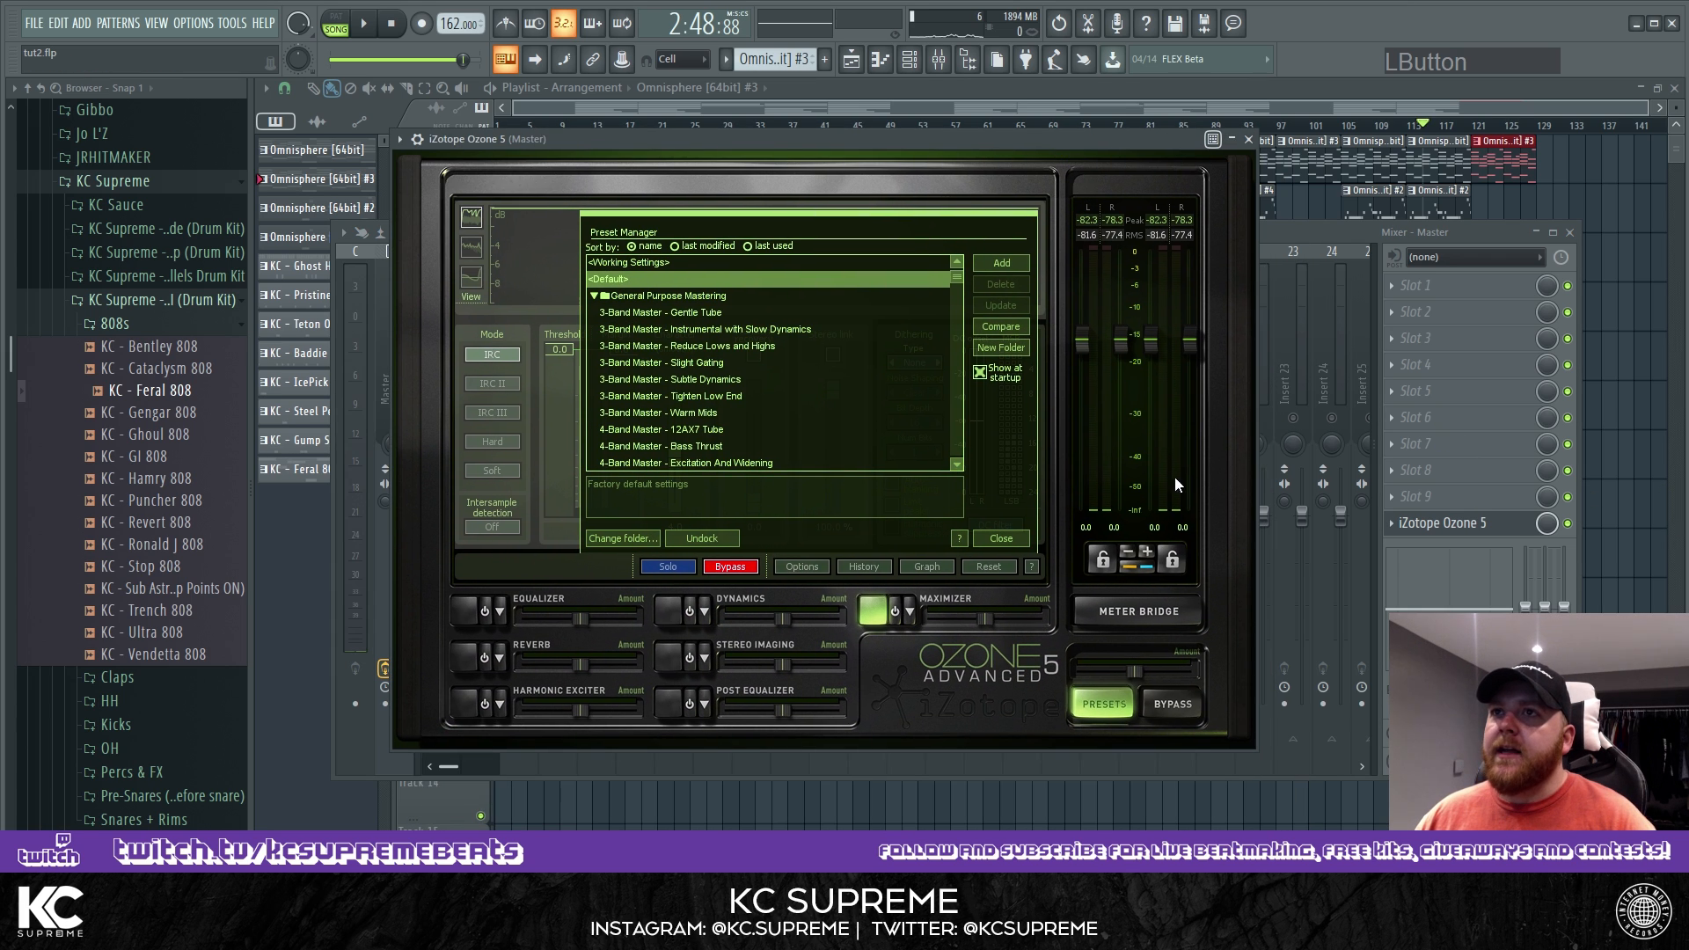
Enable Ozone 5's Maximizer and set its margin to -0.1, character to 1.4 and threshold to -8.8.
{"action": "left_click", "coordinate": [895, 612]}
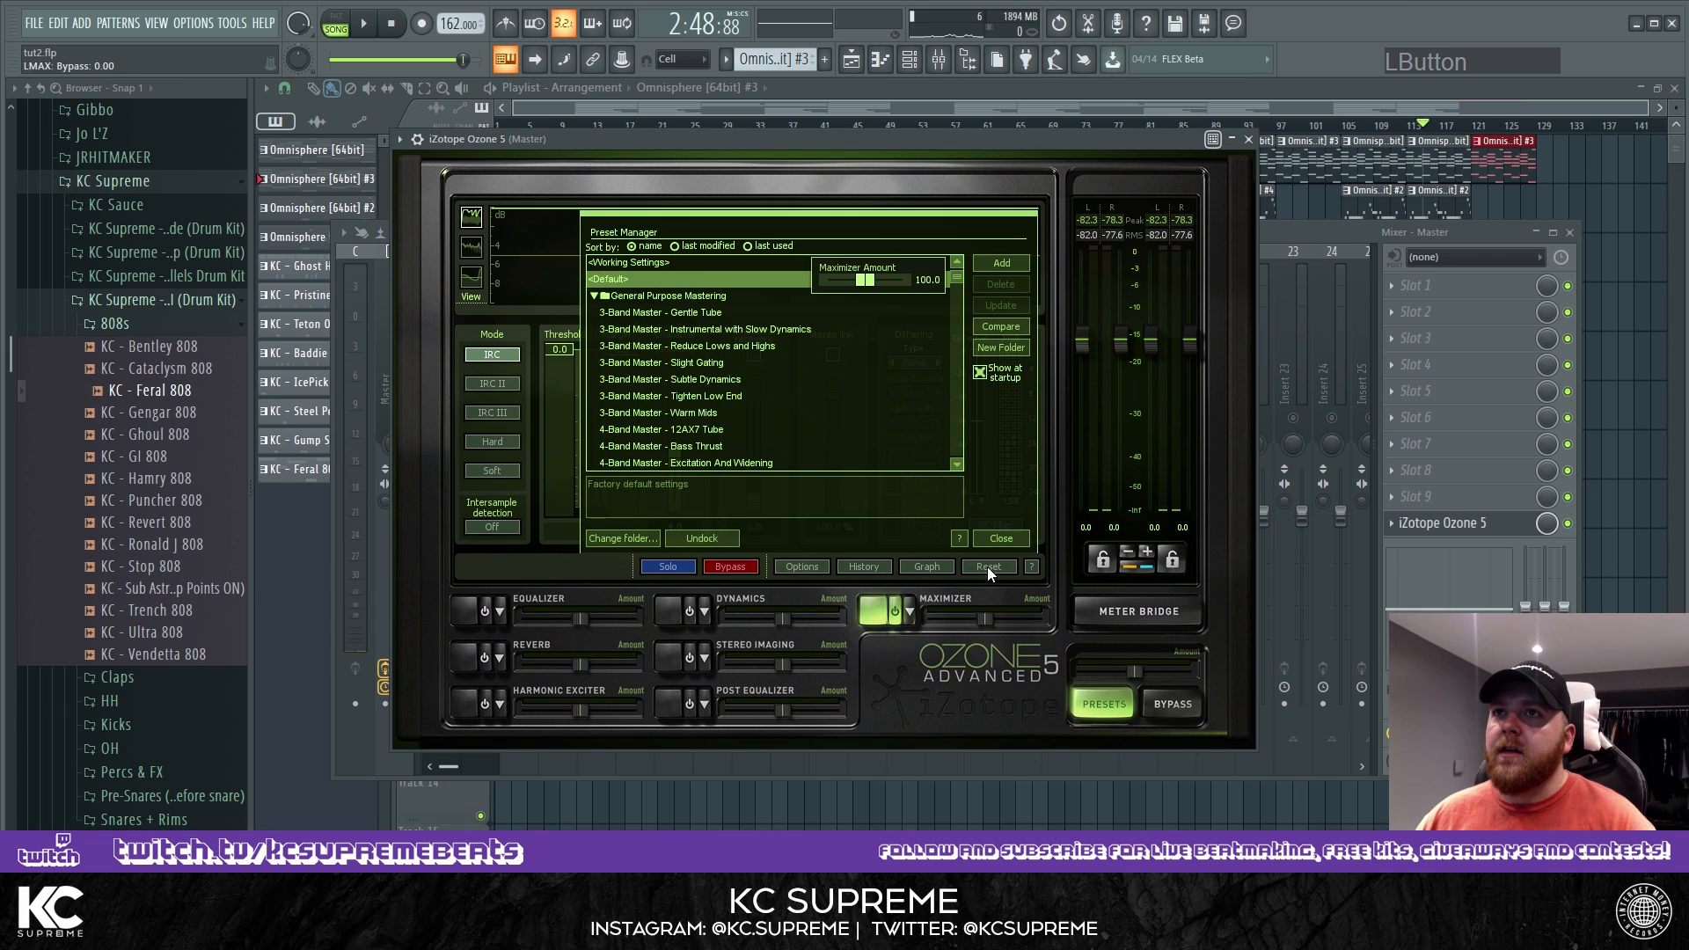
{"action": "left_click", "coordinate": [1104, 704]}
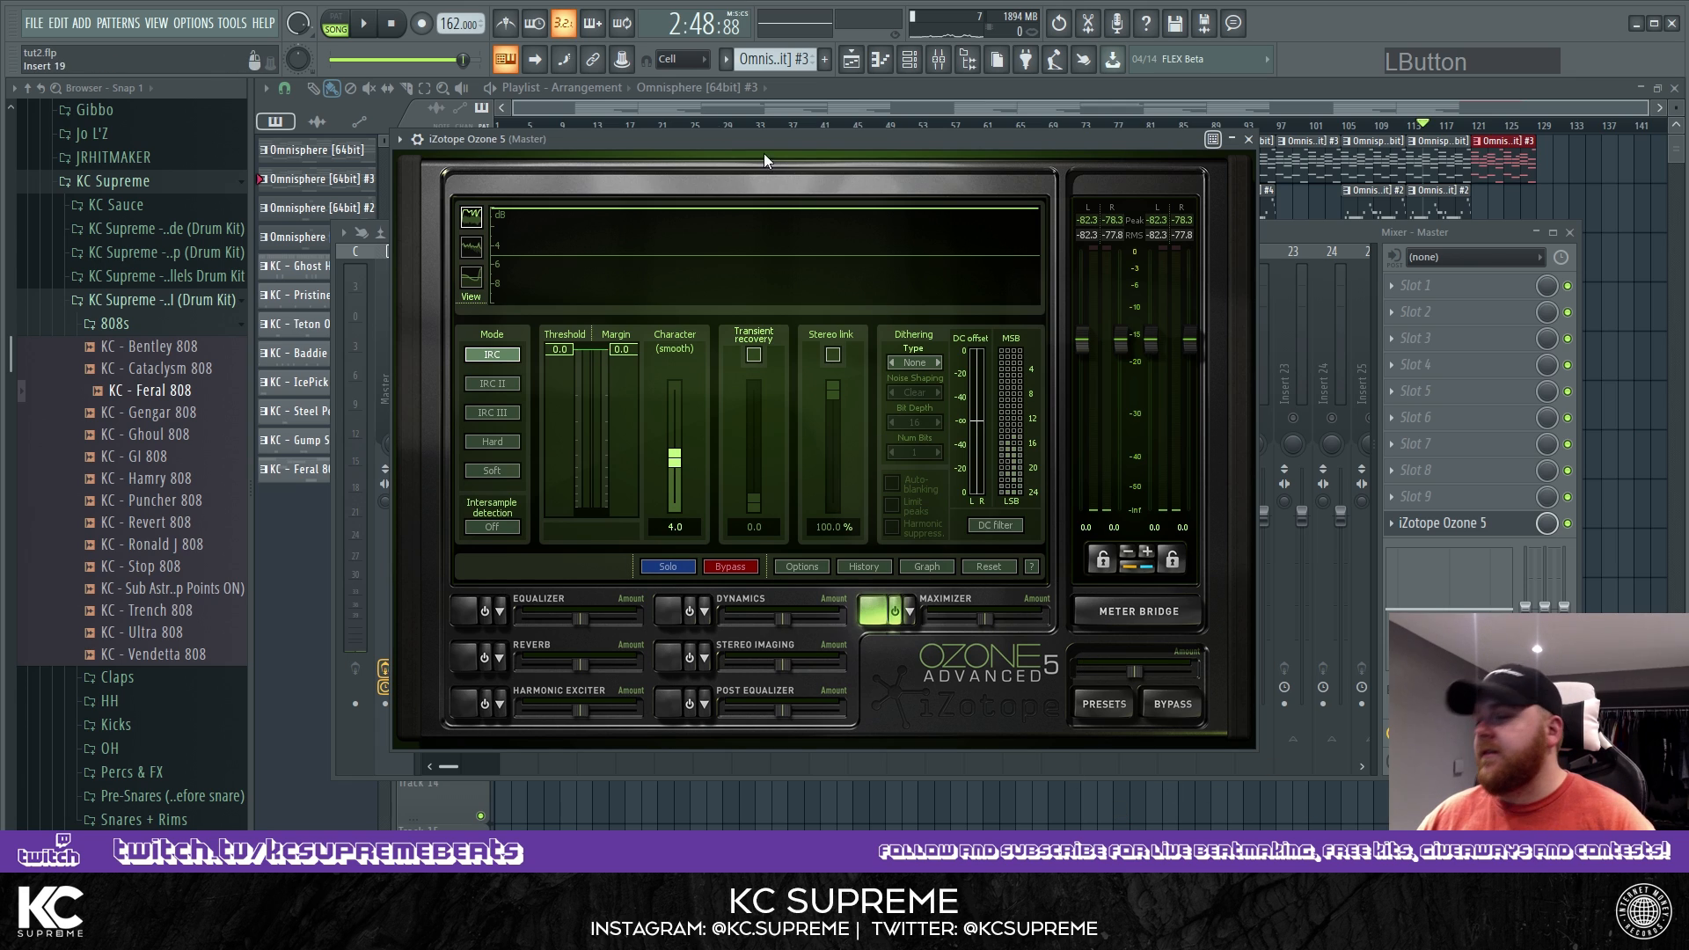
{"action": "left_click_drag", "start_coordinate": [674, 458], "coordinate": [674, 486]}
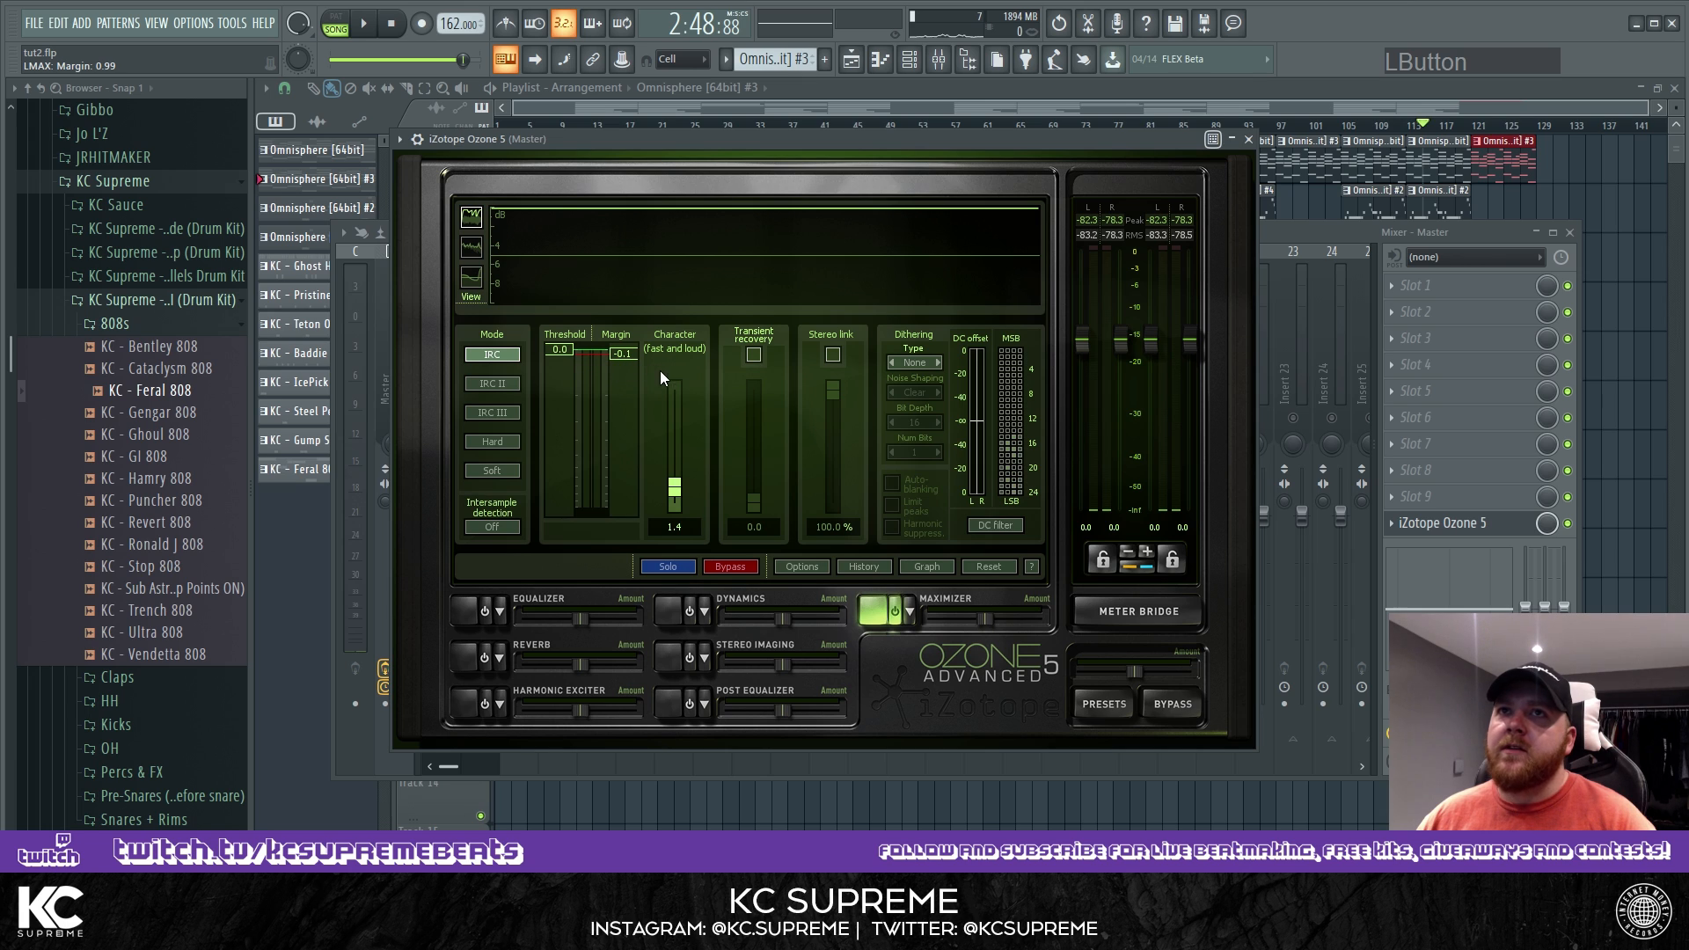
{"action": "left_click_drag", "start_coordinate": [556, 350], "coordinate": [556, 422]}
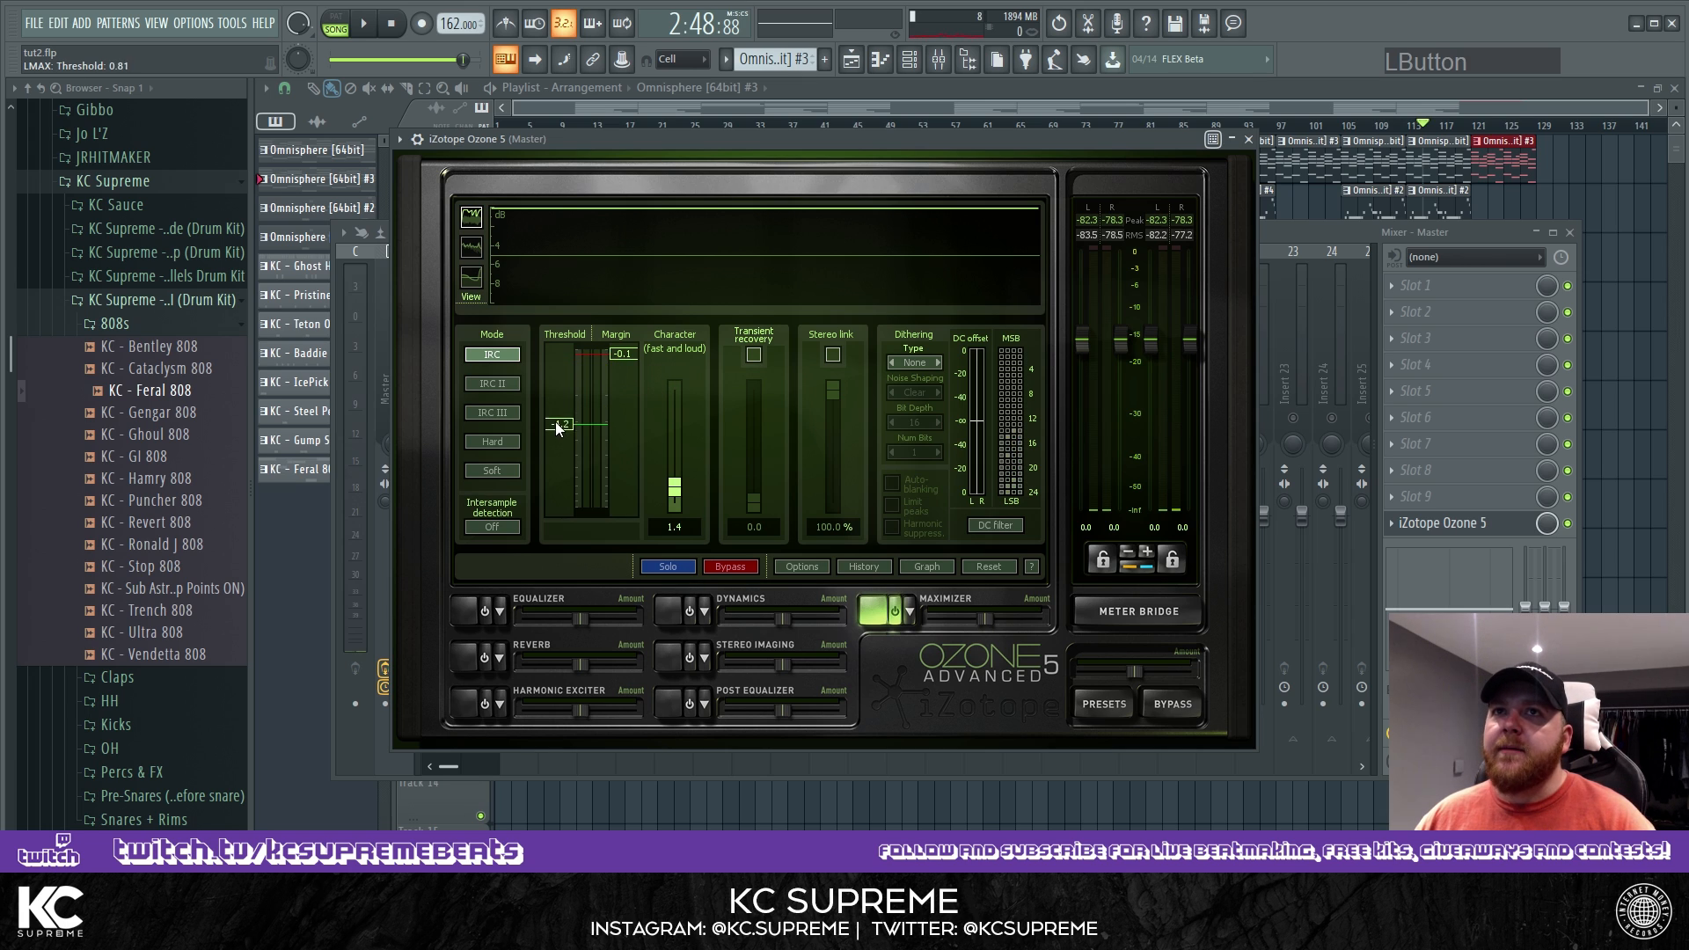
{"action": "mouse_move", "coordinate": [556, 449]}
{"action": "left_mouse_down"}
{"action": "mouse_move", "coordinate": [573, 315]}
{"action": "mouse_move", "coordinate": [556, 345]}
{"action": "mouse_move", "coordinate": [574, 457]}
{"action": "left_mouse_up"}
Play the last section and compare the master with its effects enabled and disabled.
{"action": "key", "text": "space"}
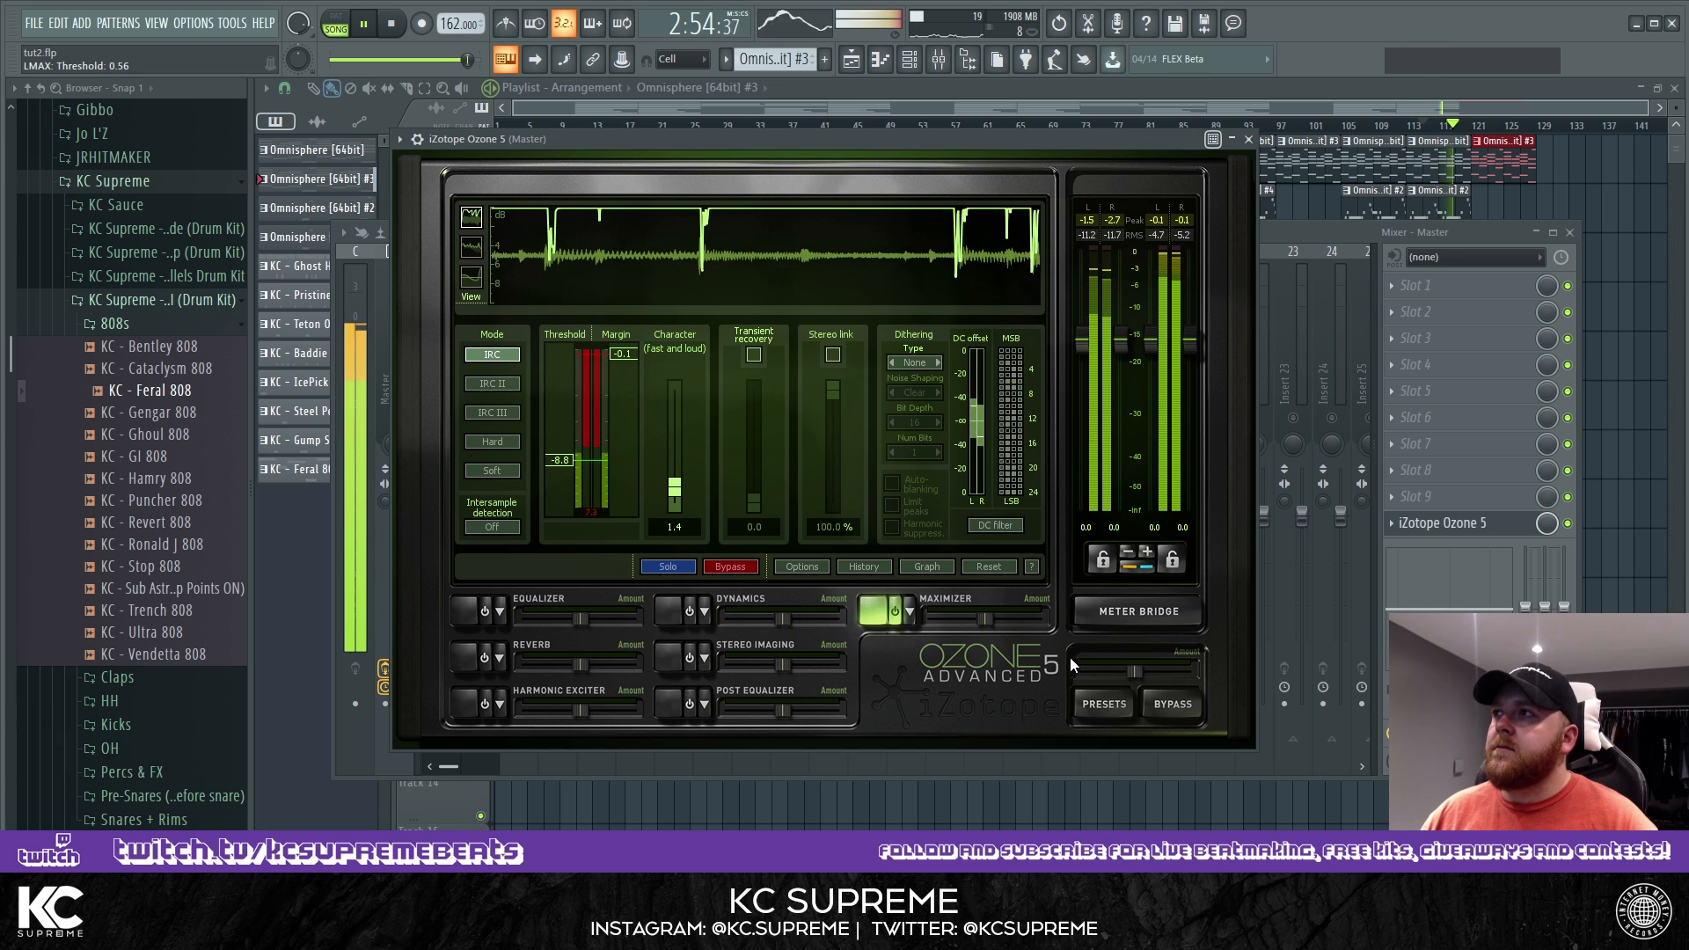
{"action": "left_click", "coordinate": [1577, 570]}
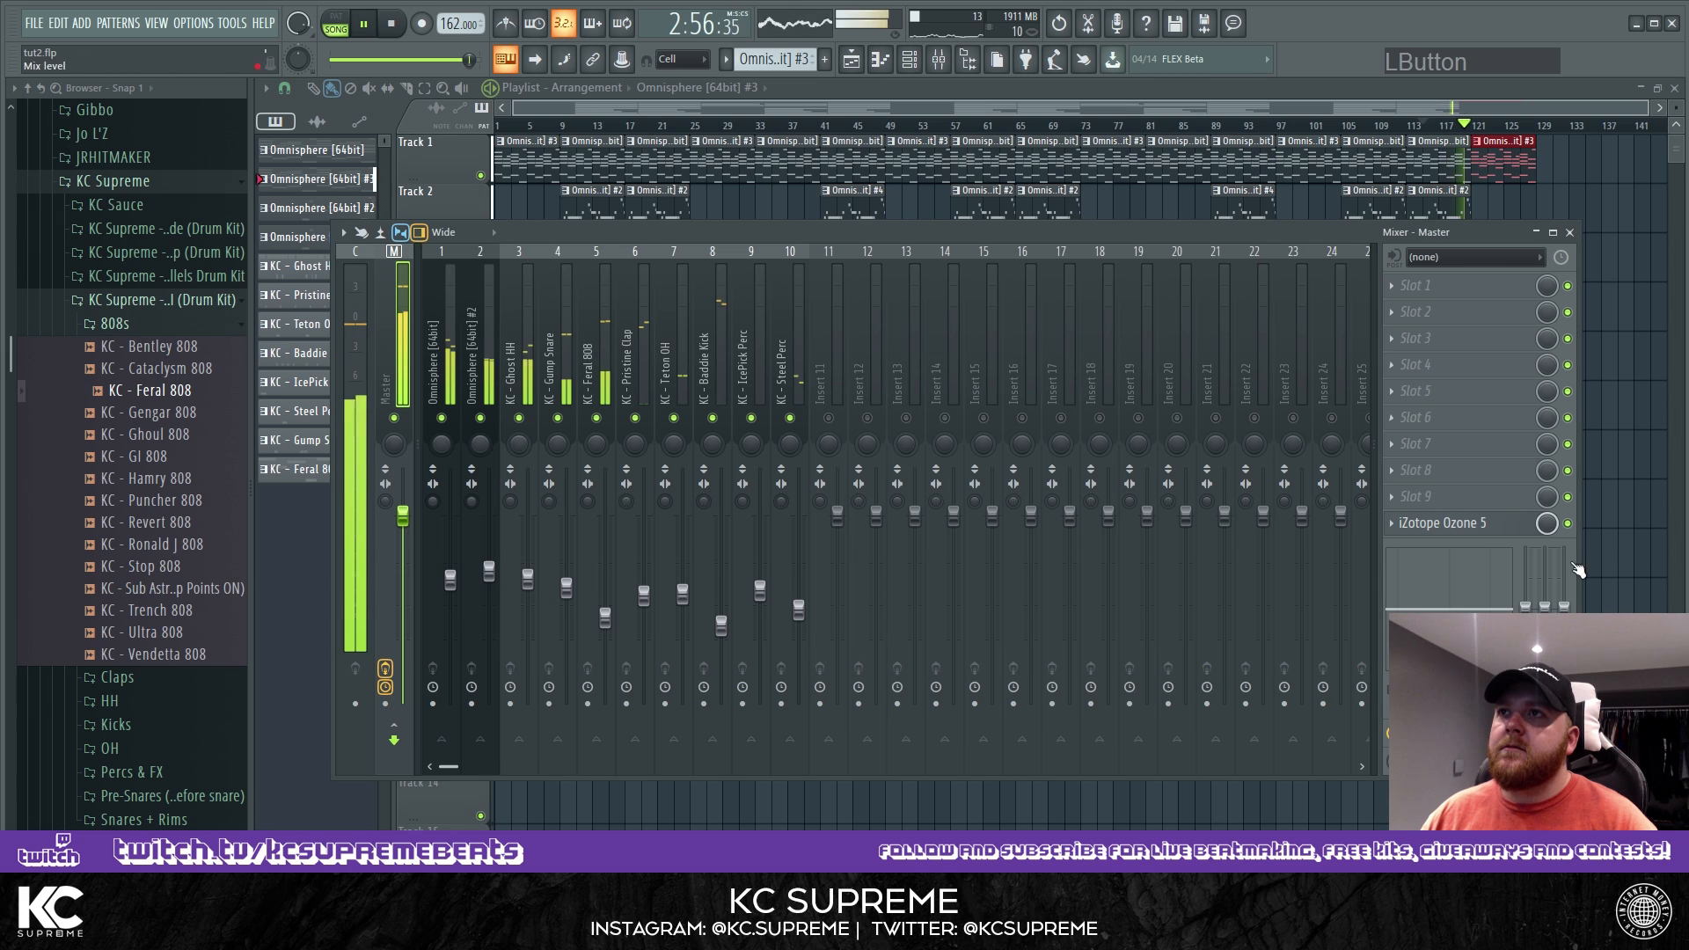
{"action": "key", "text": "space"}
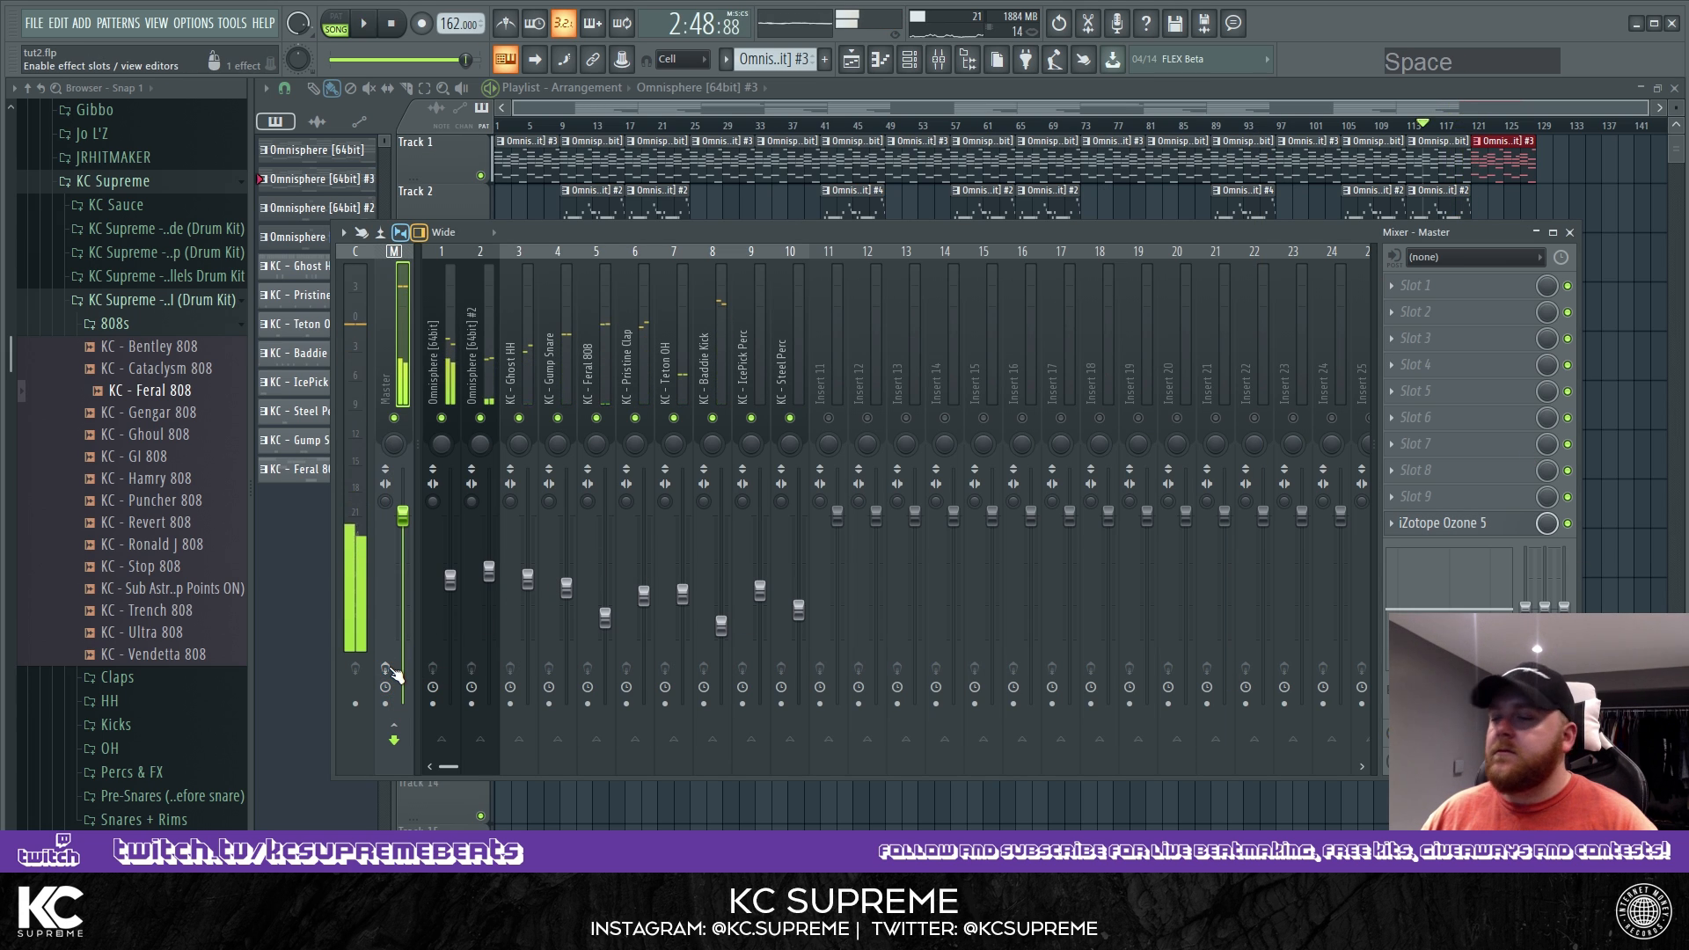
{"action": "key", "text": "space"}
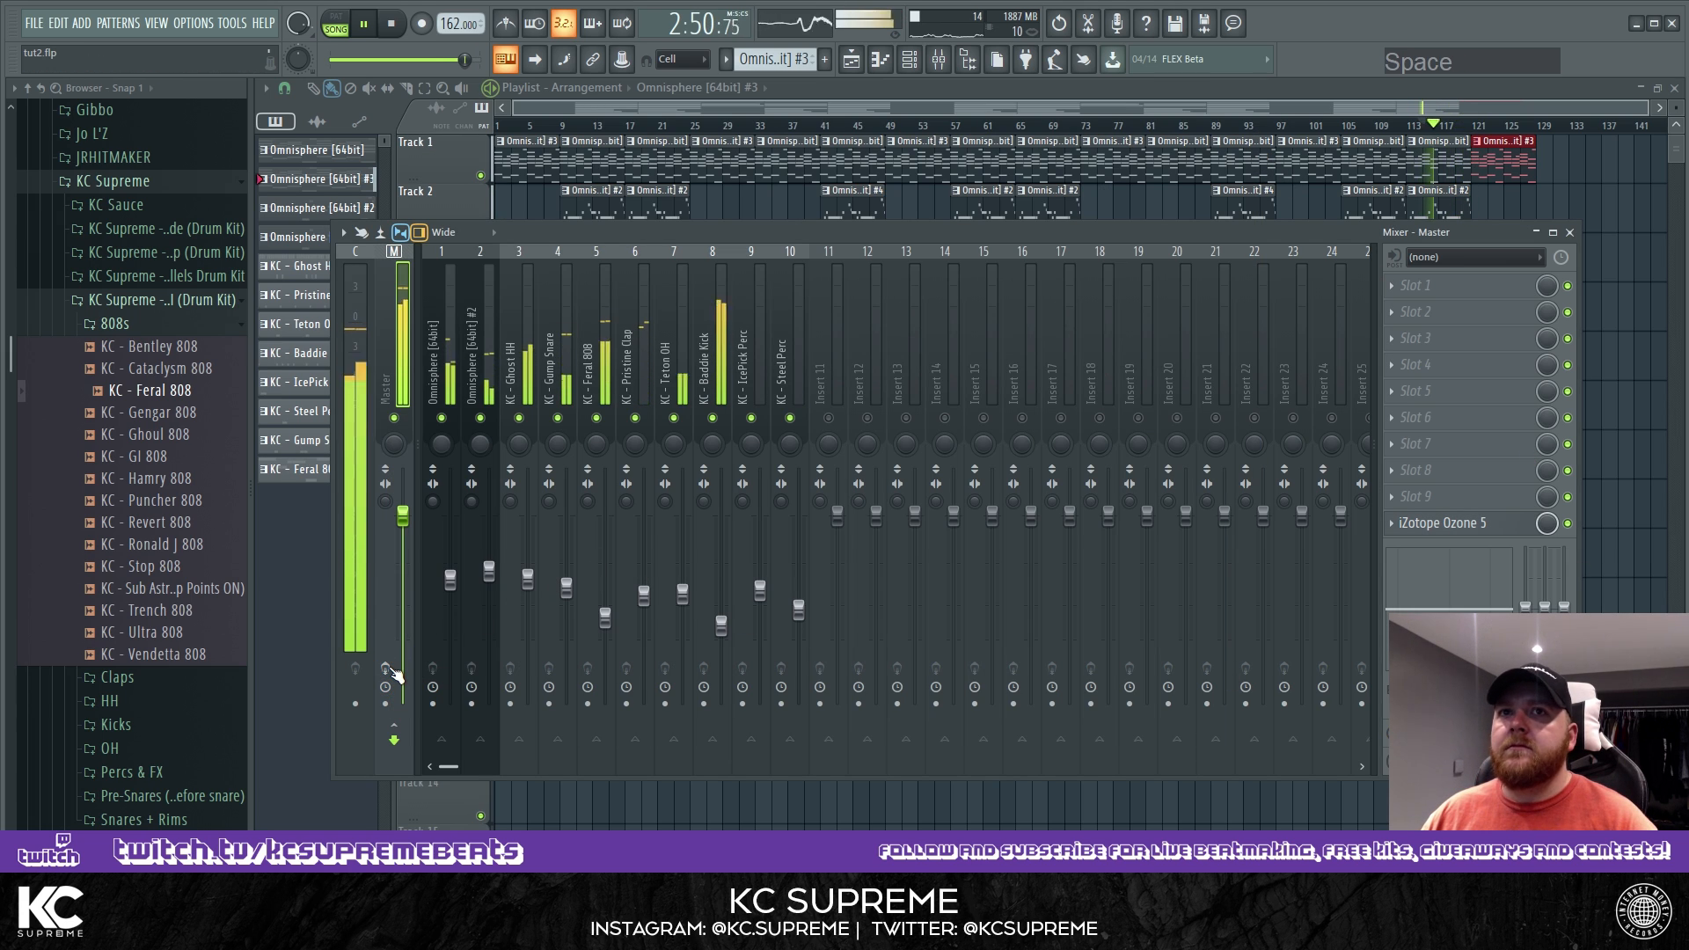
{"action": "key", "text": "space"}
{"action": "key", "text": "space"}
{"action": "left_click", "coordinate": [938, 60]}
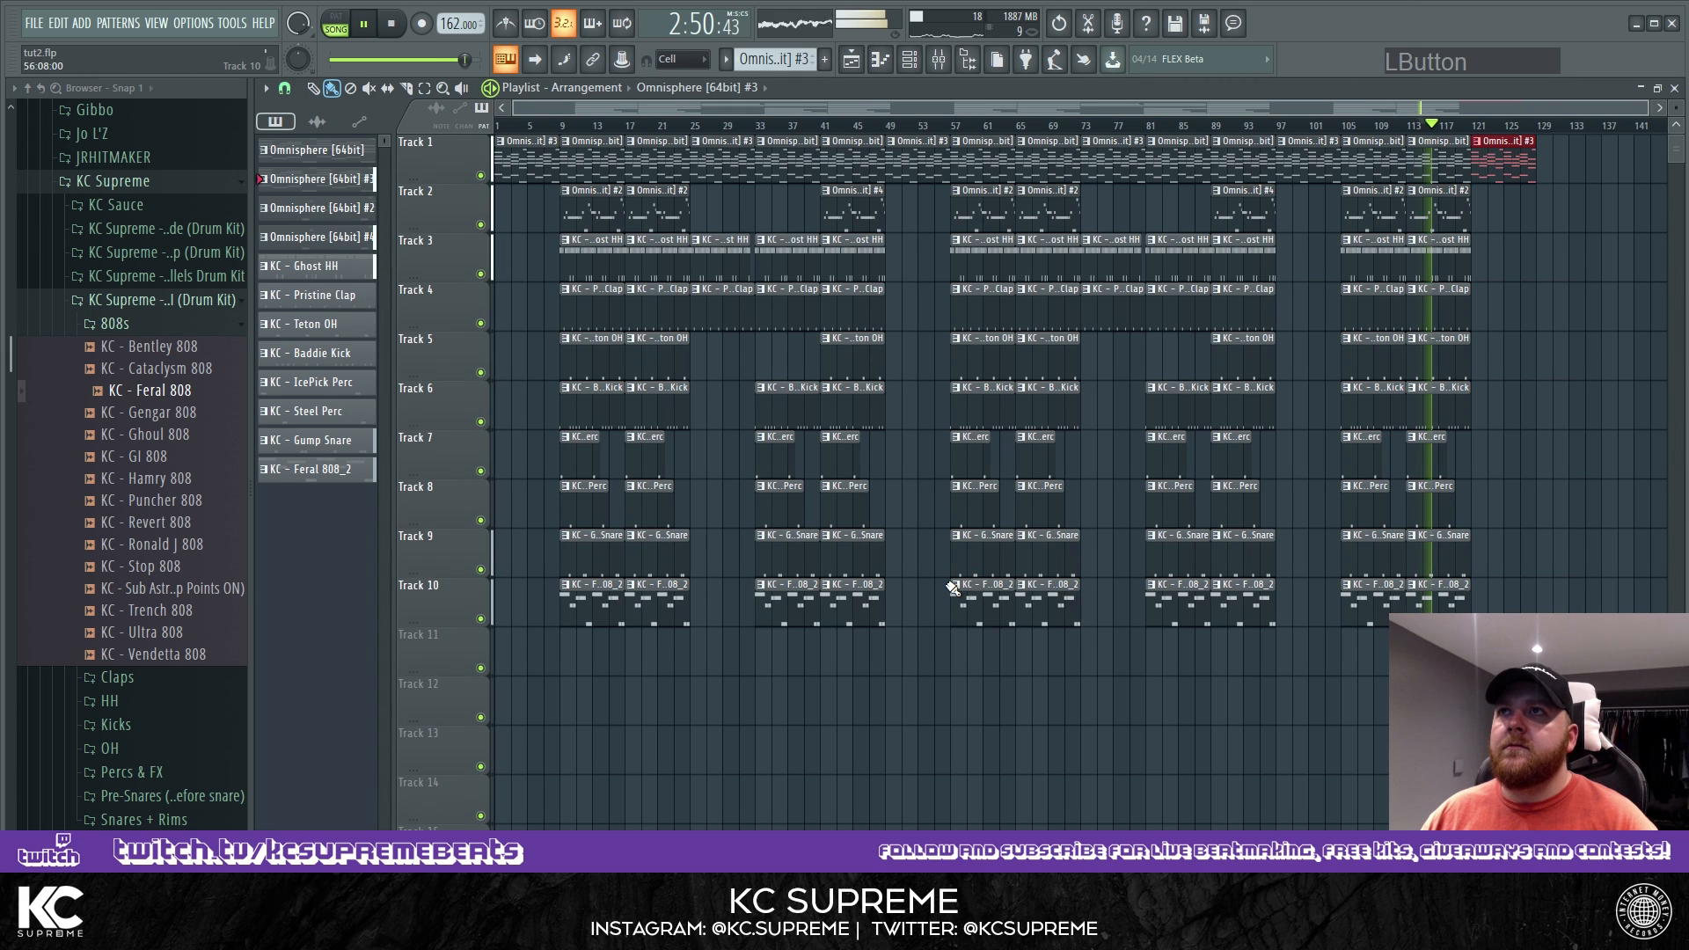
{"action": "key", "text": "space"}
Create an automation clip for the master volume and add a control point near its end around bar 129.
{"action": "left_click", "coordinate": [939, 64]}
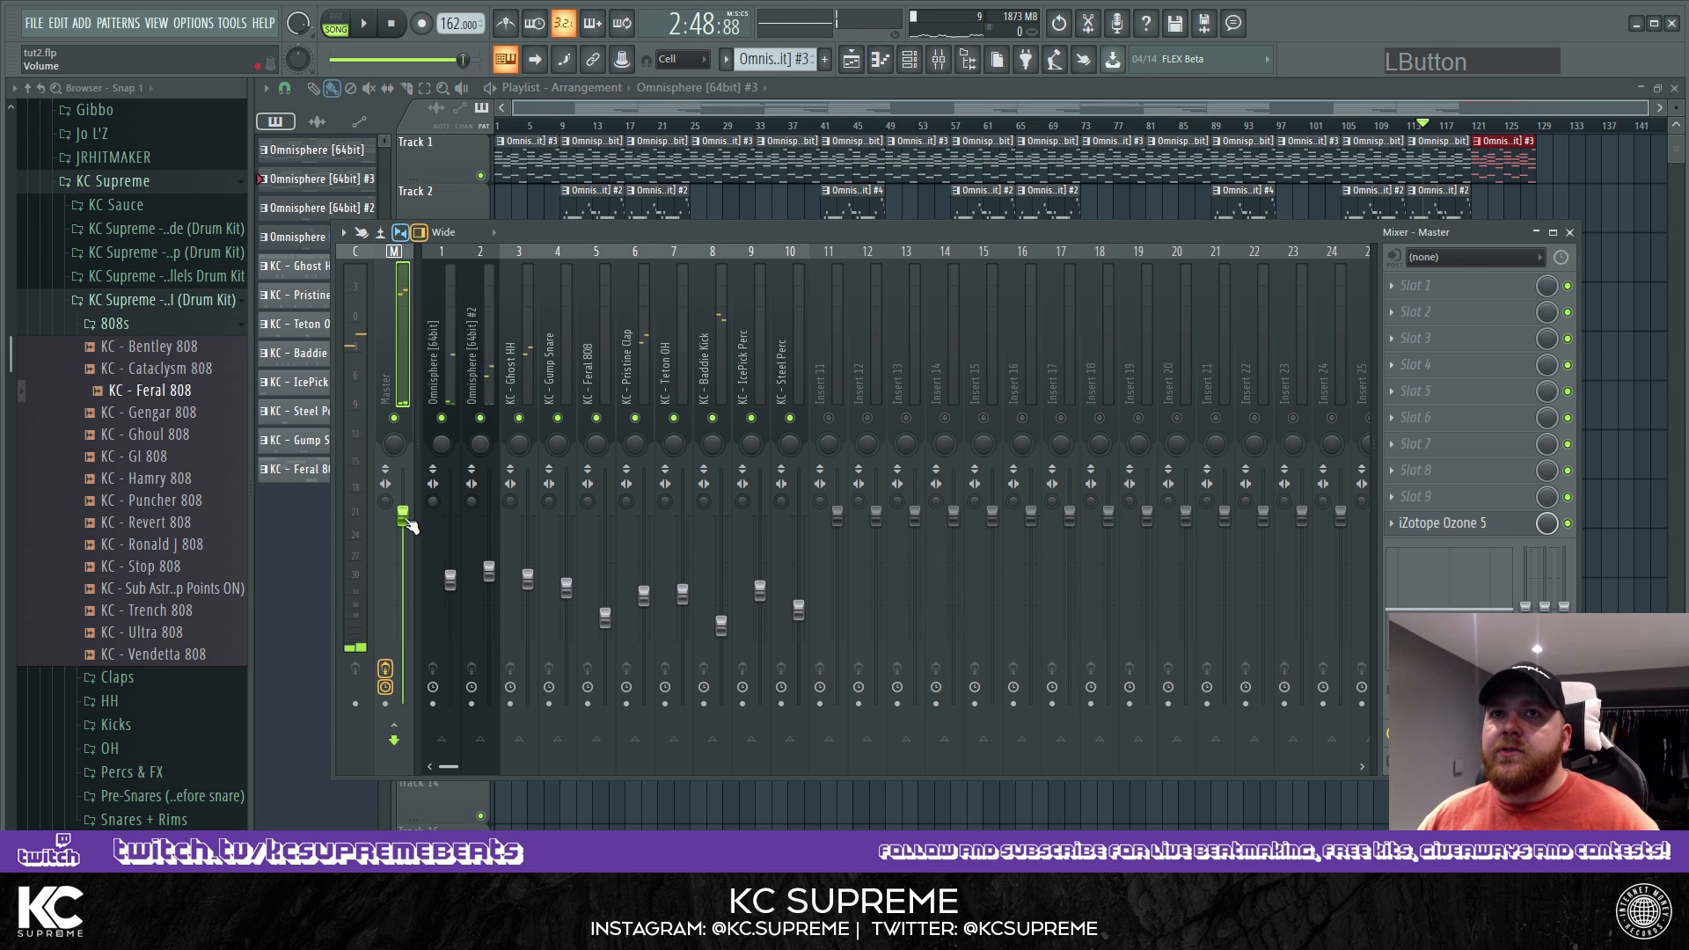
{"action": "right_click", "coordinate": [405, 519]}
{"action": "left_click", "coordinate": [473, 633]}
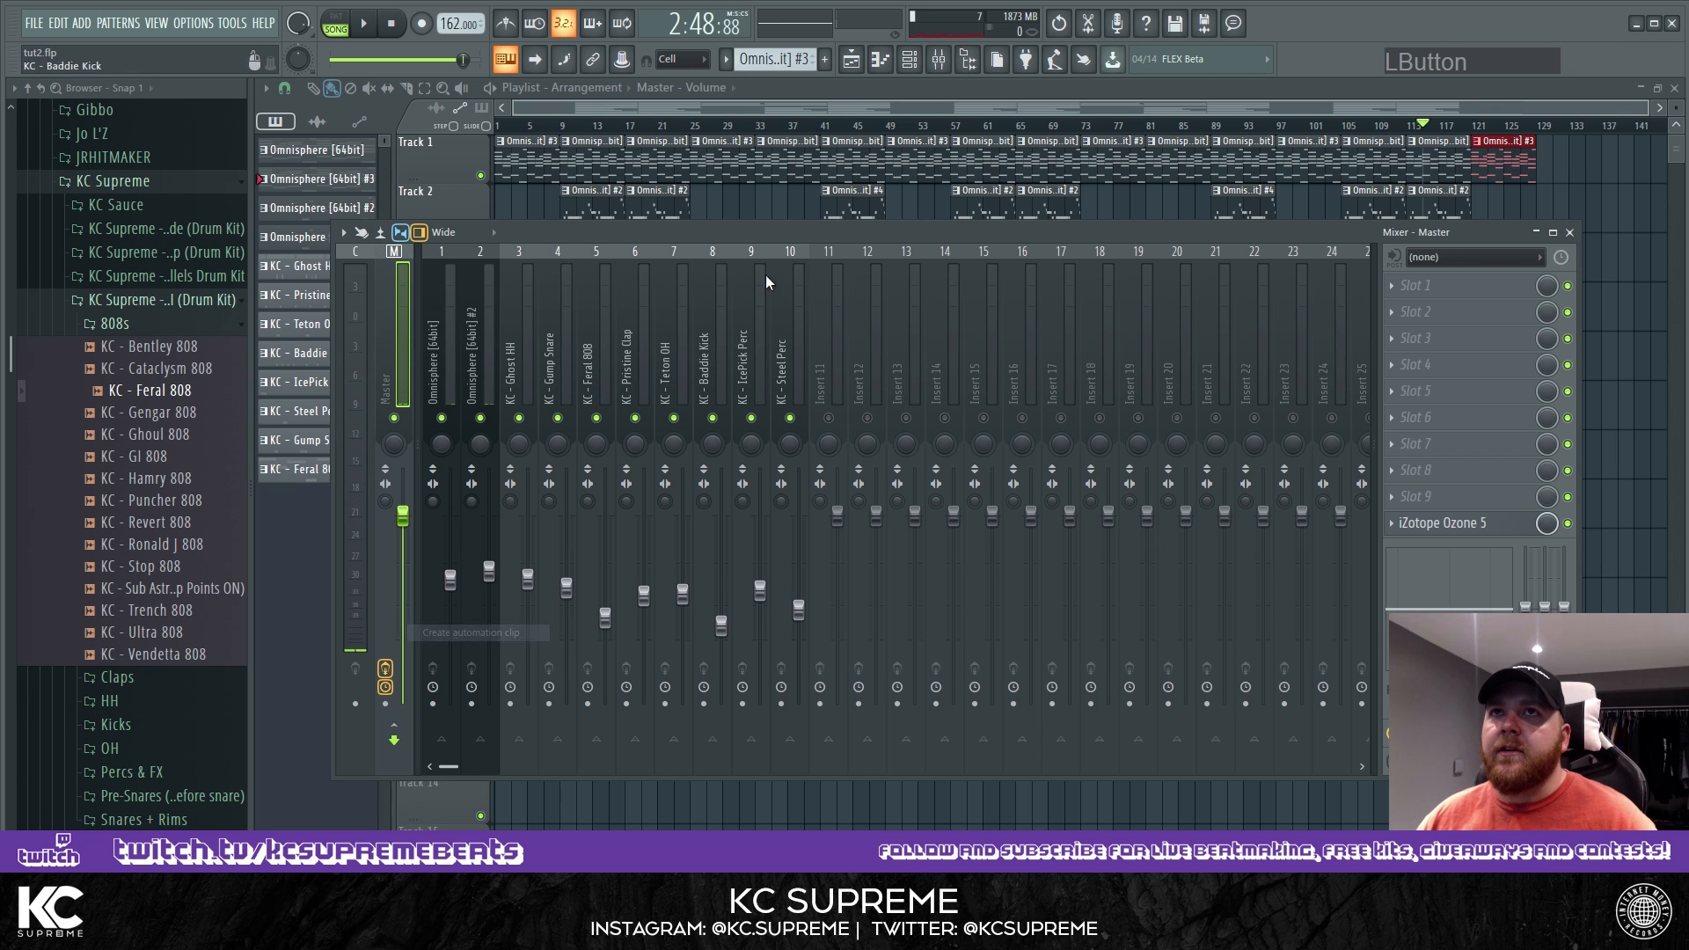
{"action": "right_click", "coordinate": [494, 651]}
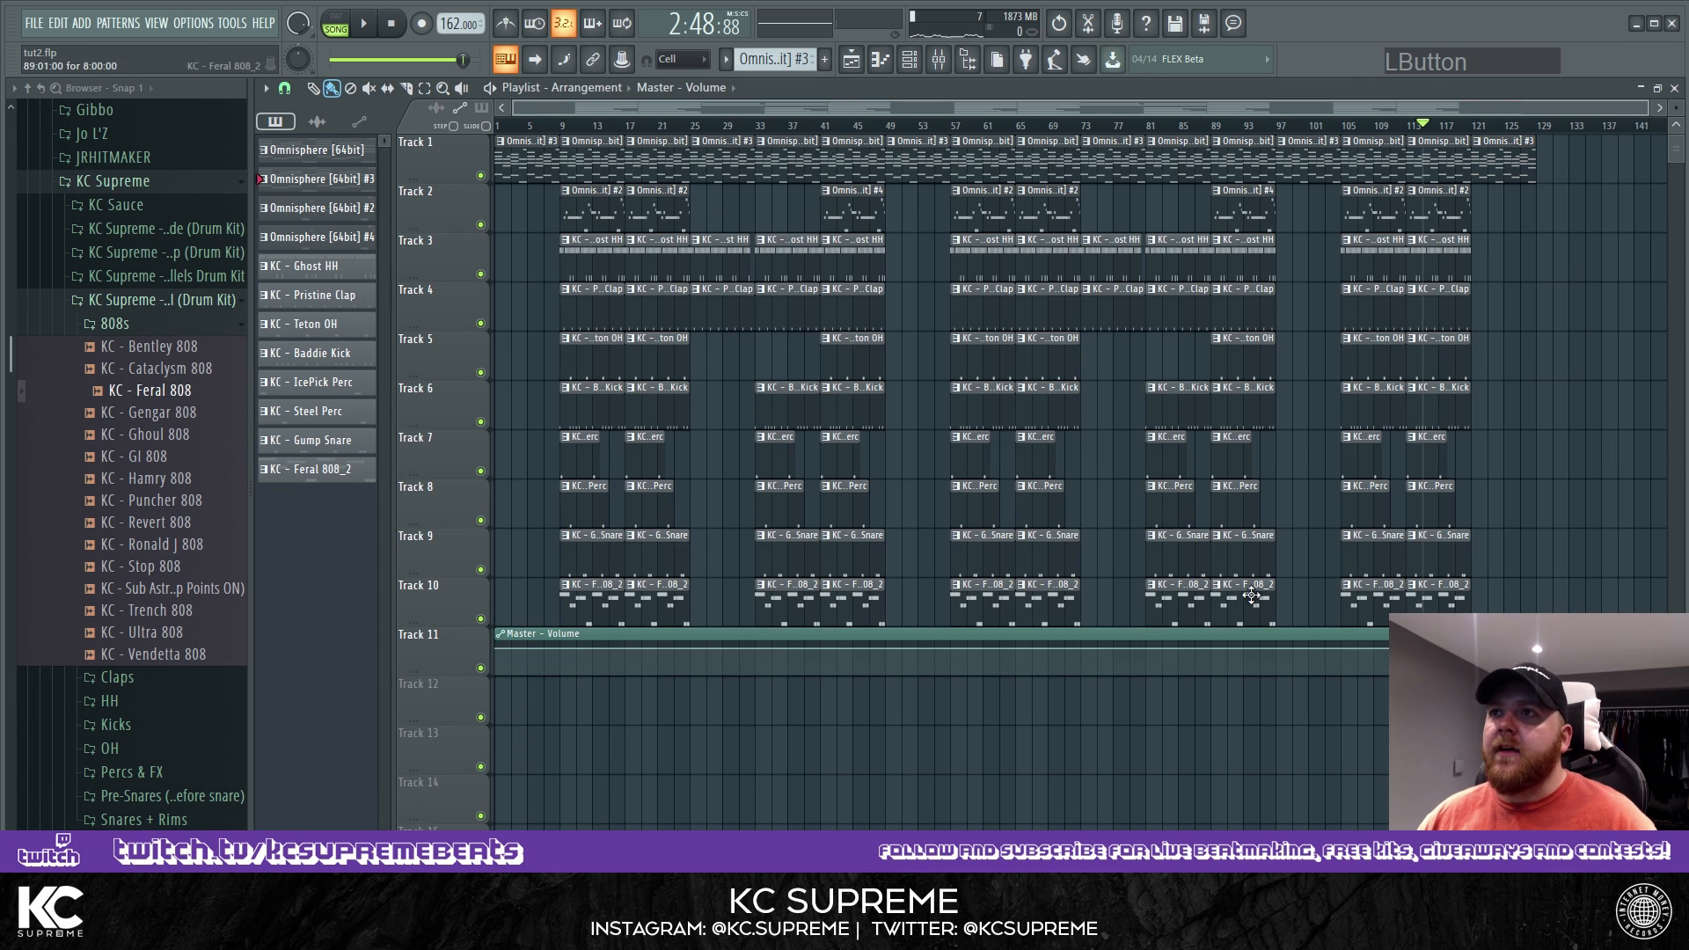
{"action": "right_click", "coordinate": [1534, 649]}
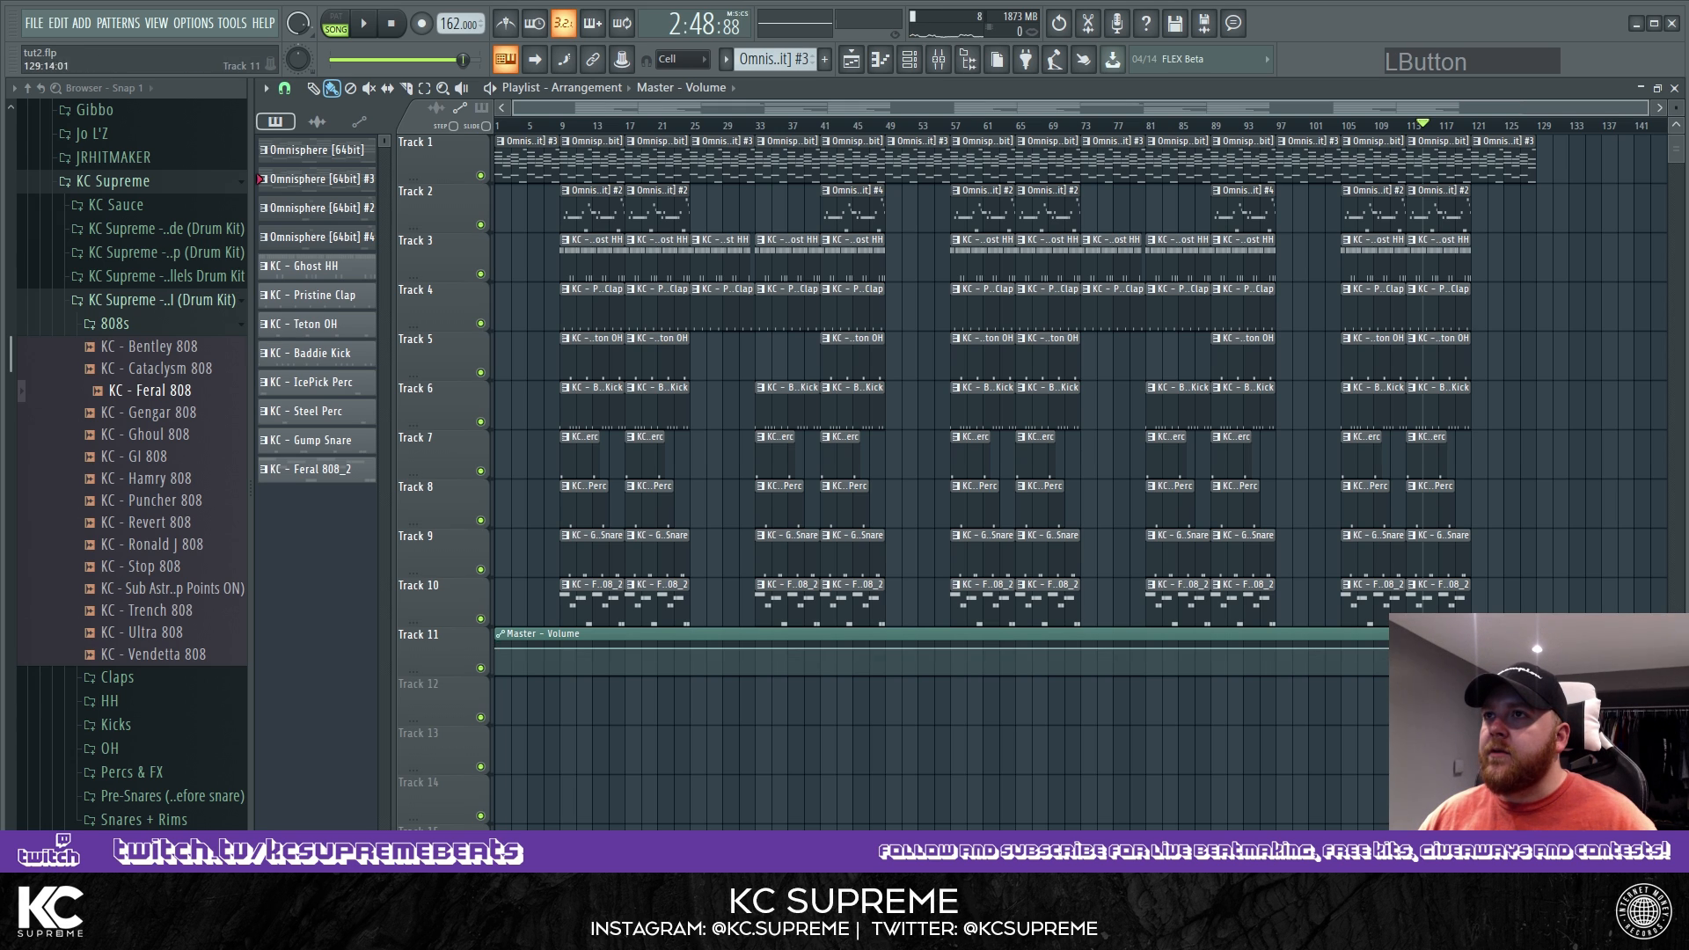
Shape the end of the Master - Volume automation into a fade-out over the final bars while playing the outro from about bar 125.
{"action": "scroll", "coordinate": [1545, 660], "scroll_direction": "up", "scroll_amount": 5}
{"action": "left_click", "coordinate": [1367, 128]}
{"action": "key", "text": "space"}
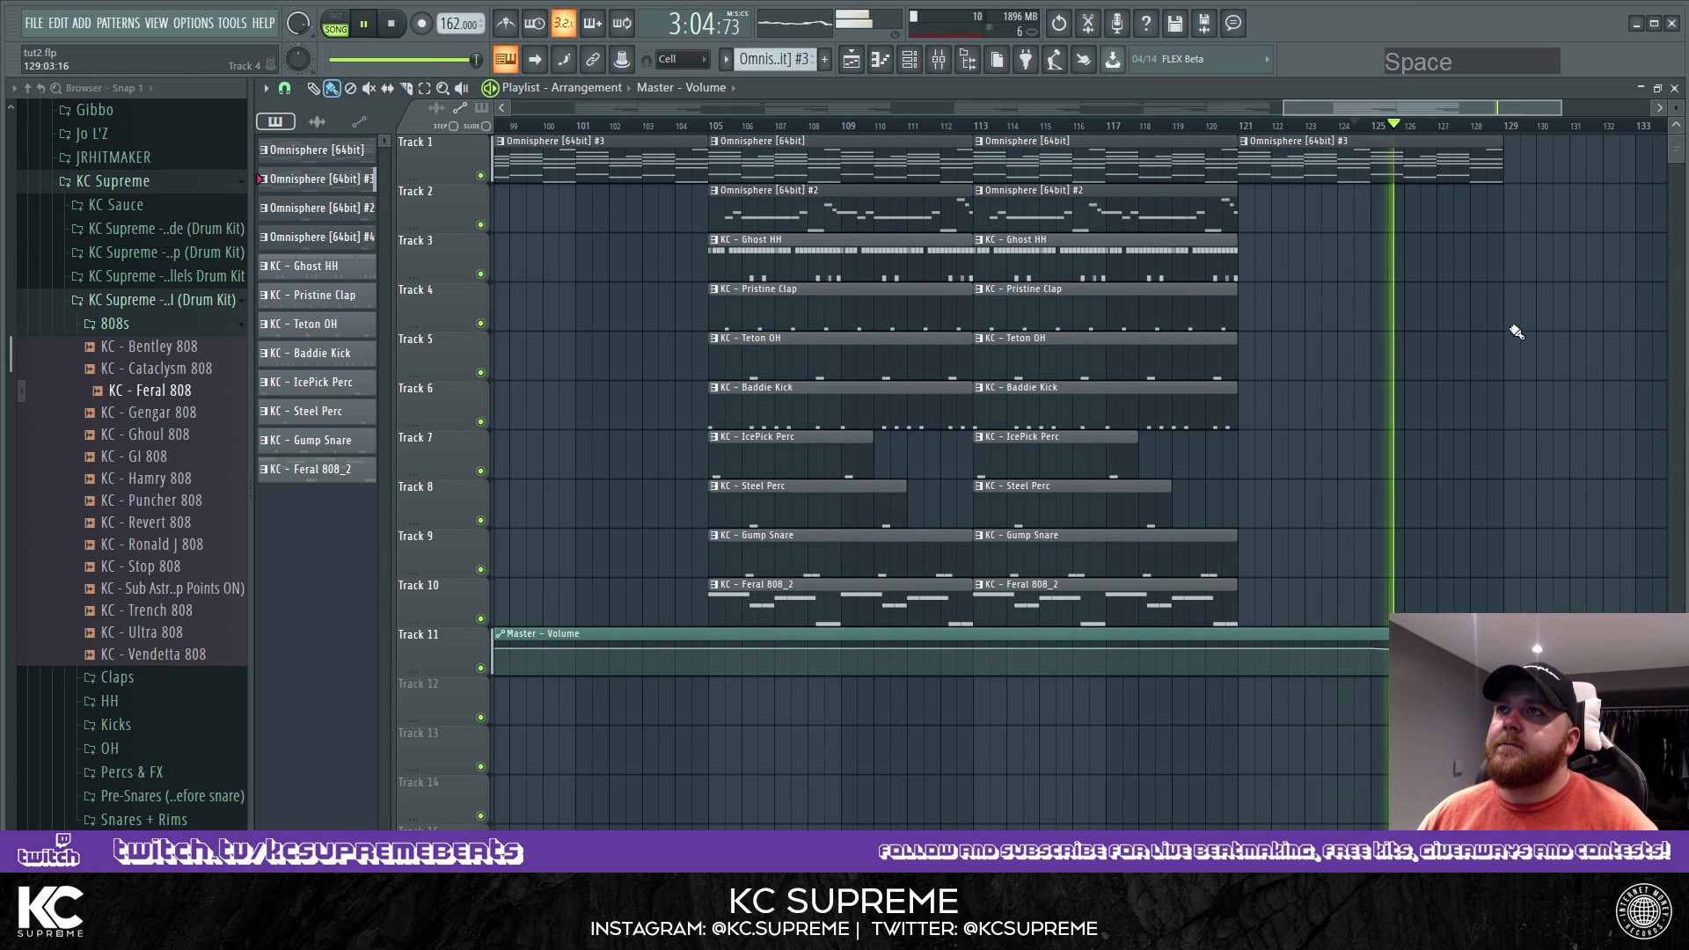
{"action": "left_click_drag", "start_coordinate": [1437, 656], "coordinate": [1438, 662]}
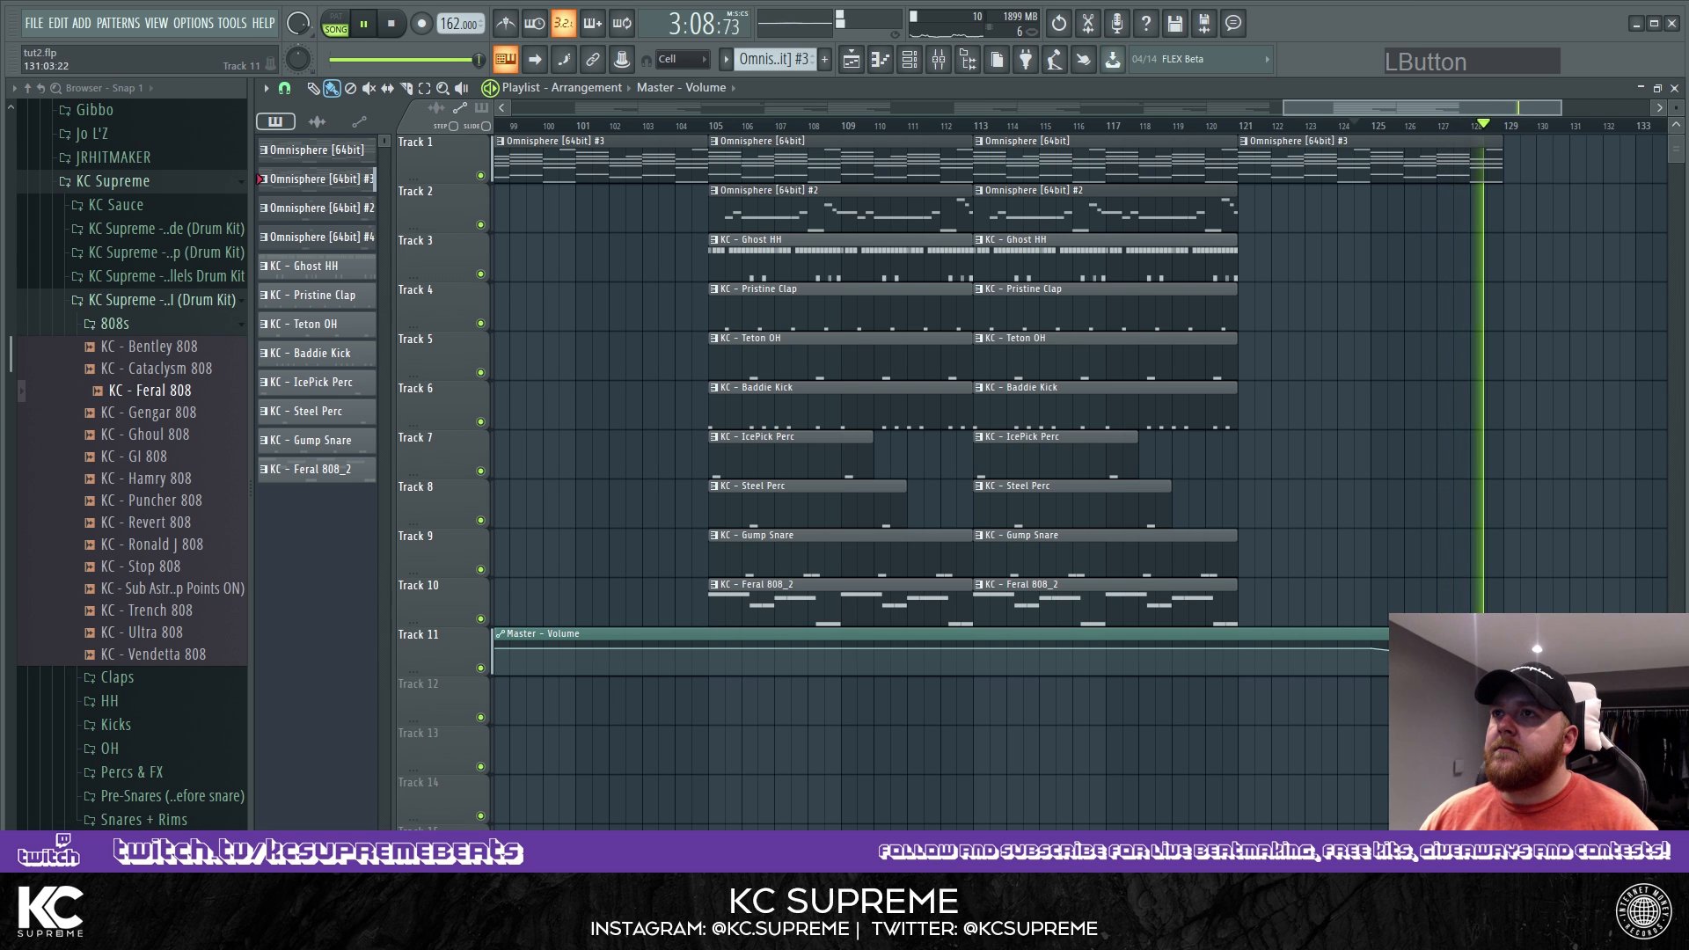
Play the arrangement from its start and around the drum entry at bar 9.
{"action": "scroll", "coordinate": [1016, 510], "scroll_direction": "down", "scroll_amount": 5}
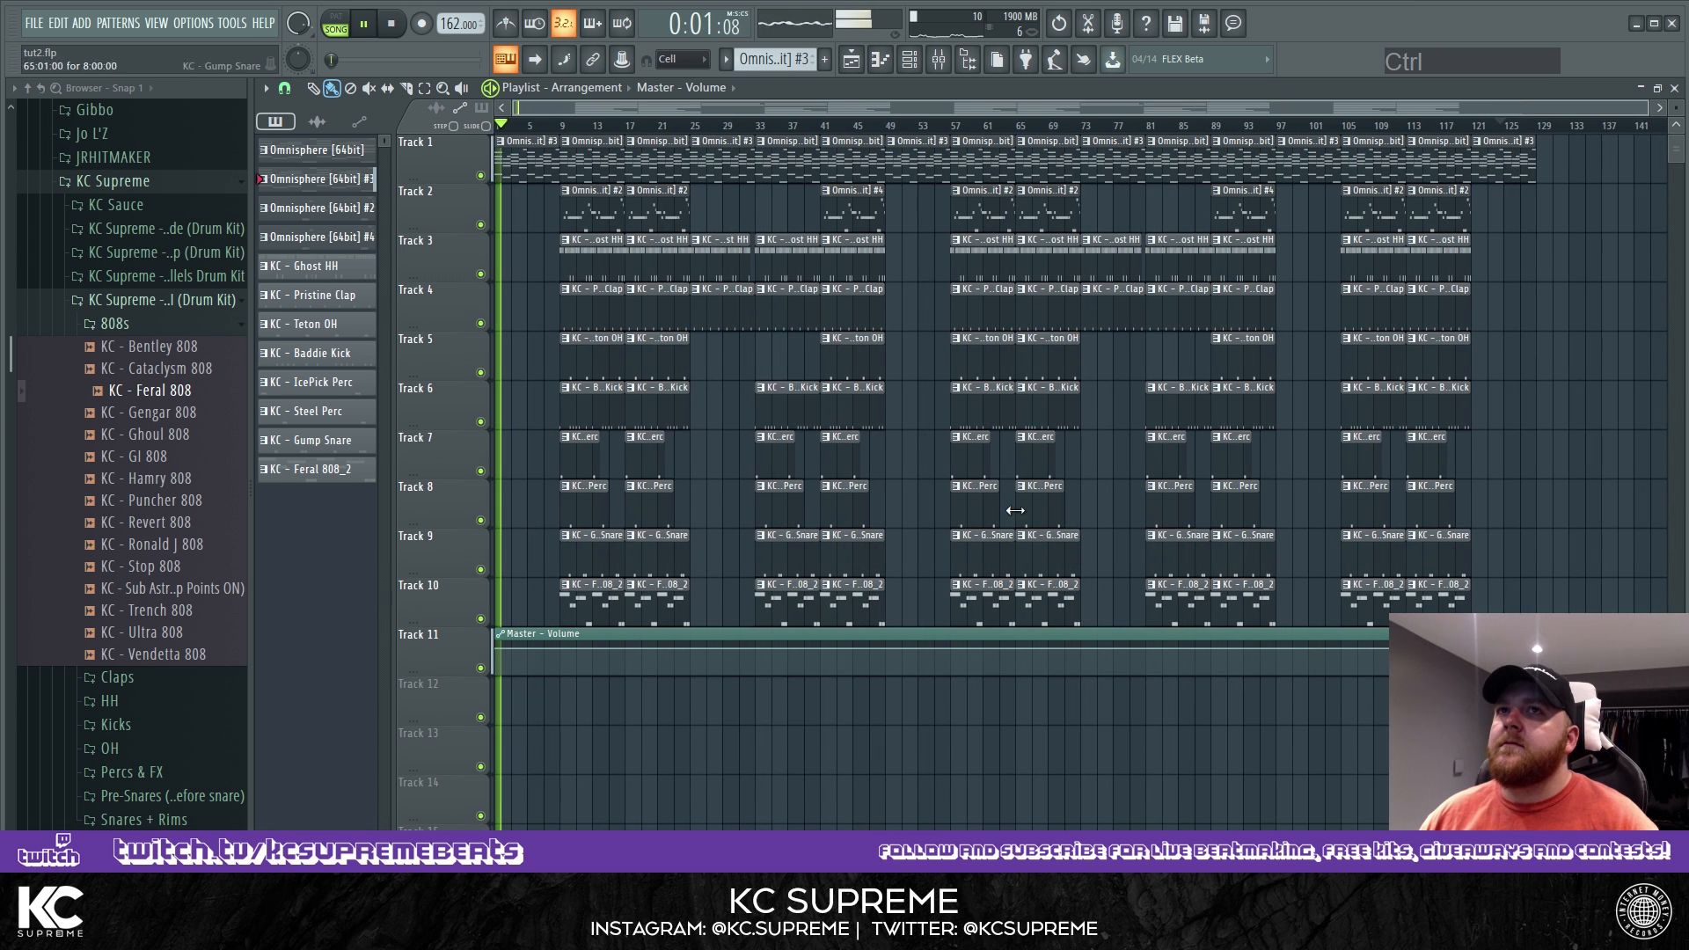
{"action": "left_click", "coordinate": [543, 126]}
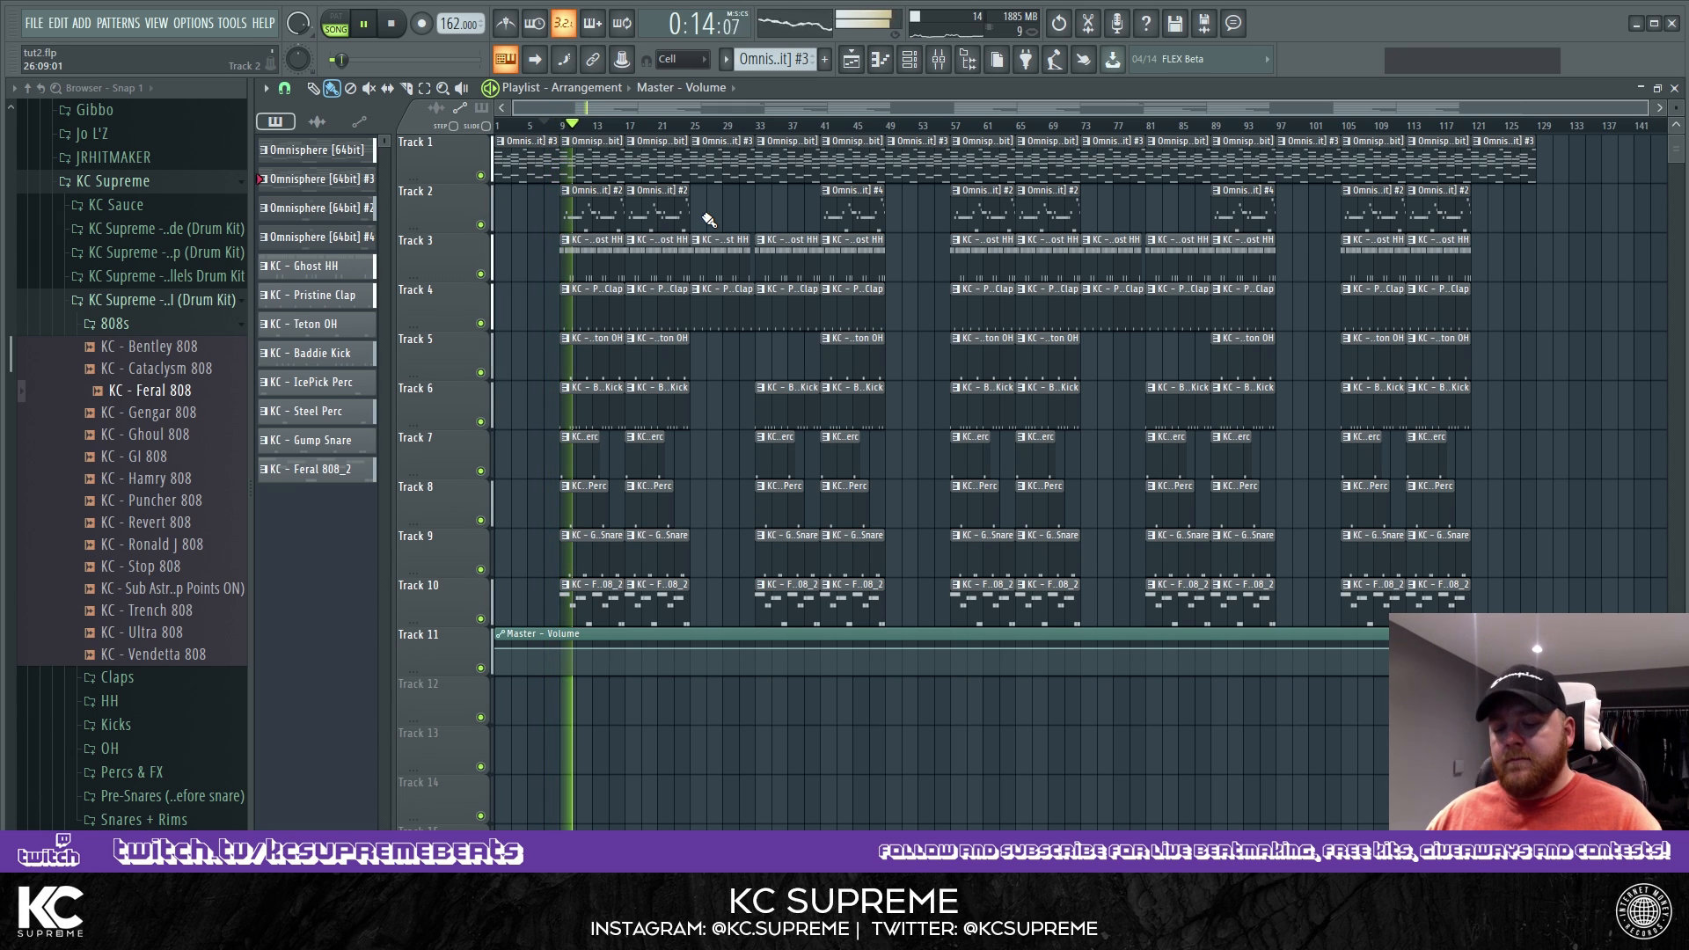
{"action": "key", "text": "space"}
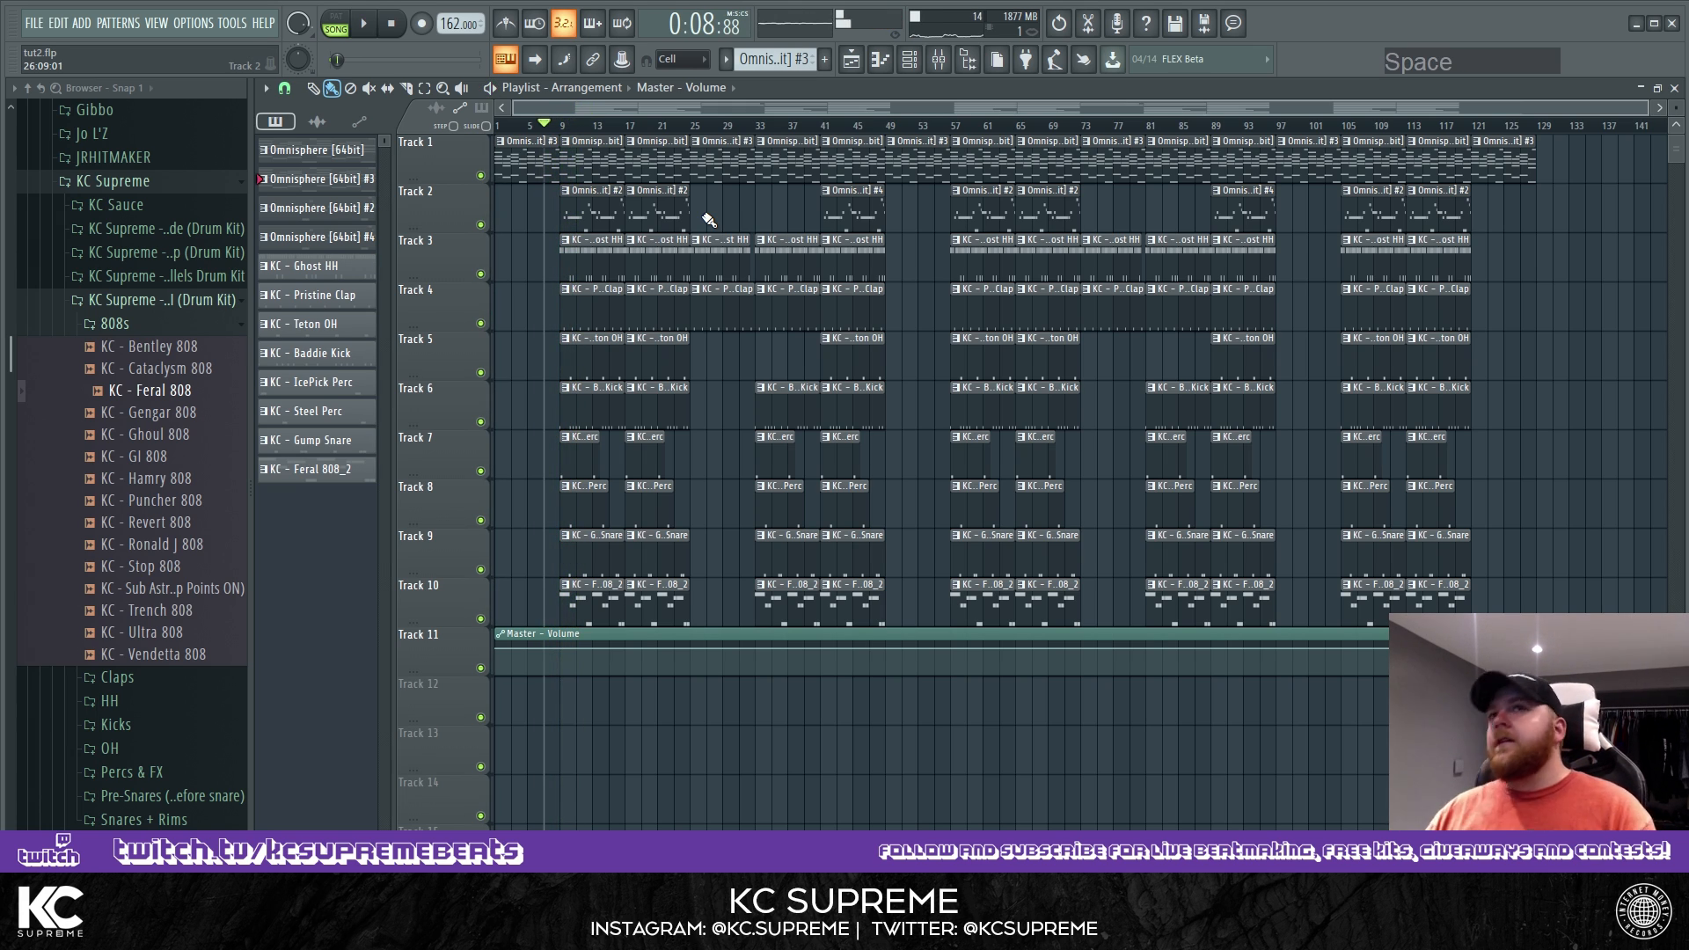